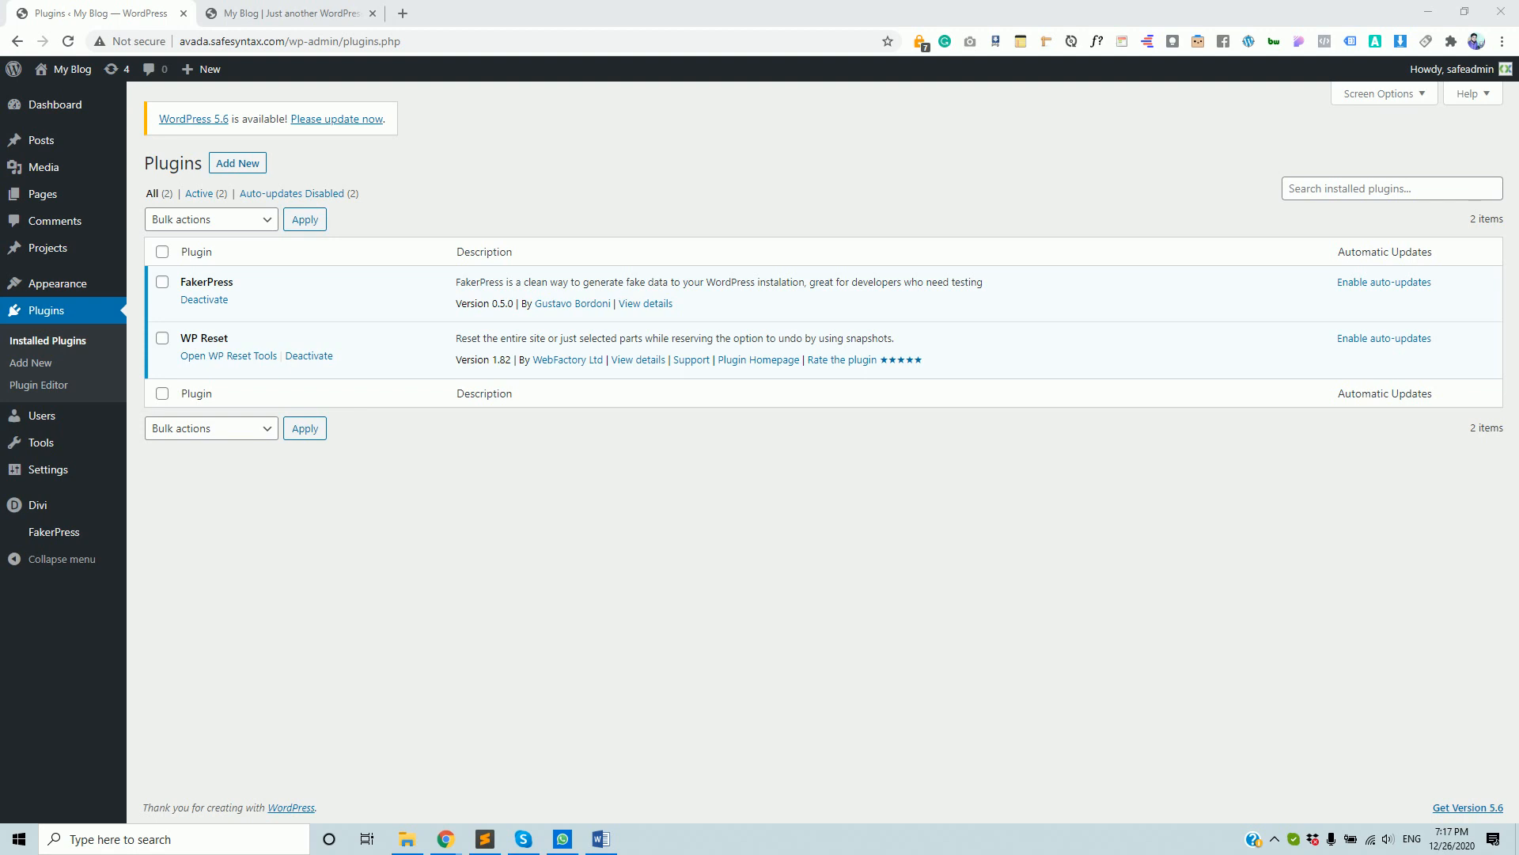
# - In a new Google Translate tab, translate 'WordPress Security' into Bengali as ওয়ার্ডপ্রেস সুরক্ষা
pyautogui.click(403, 13)
pyautogui.click(398, 70)
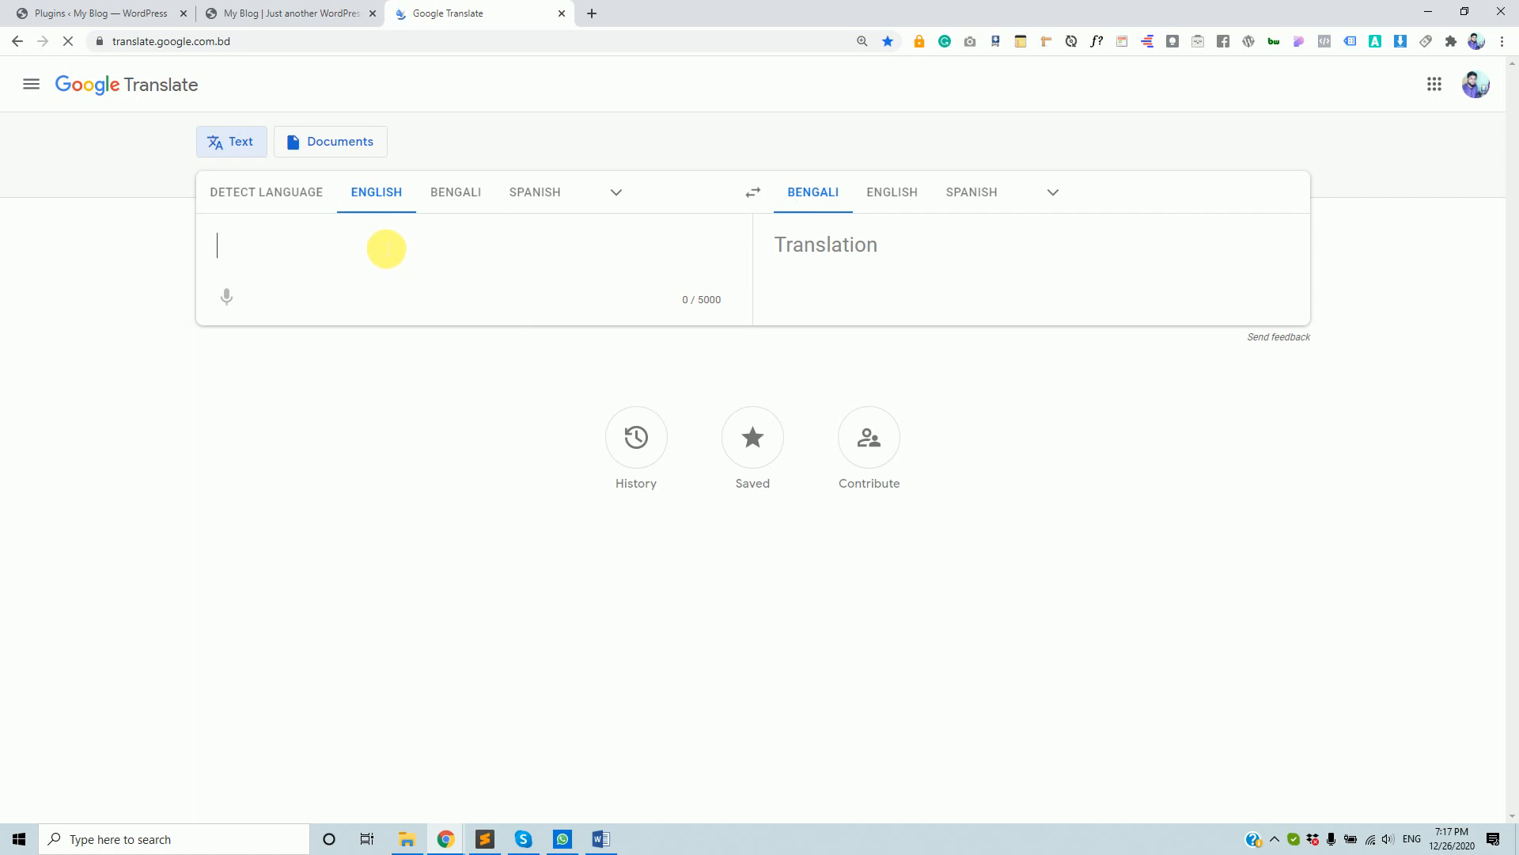
pyautogui.write('Word')
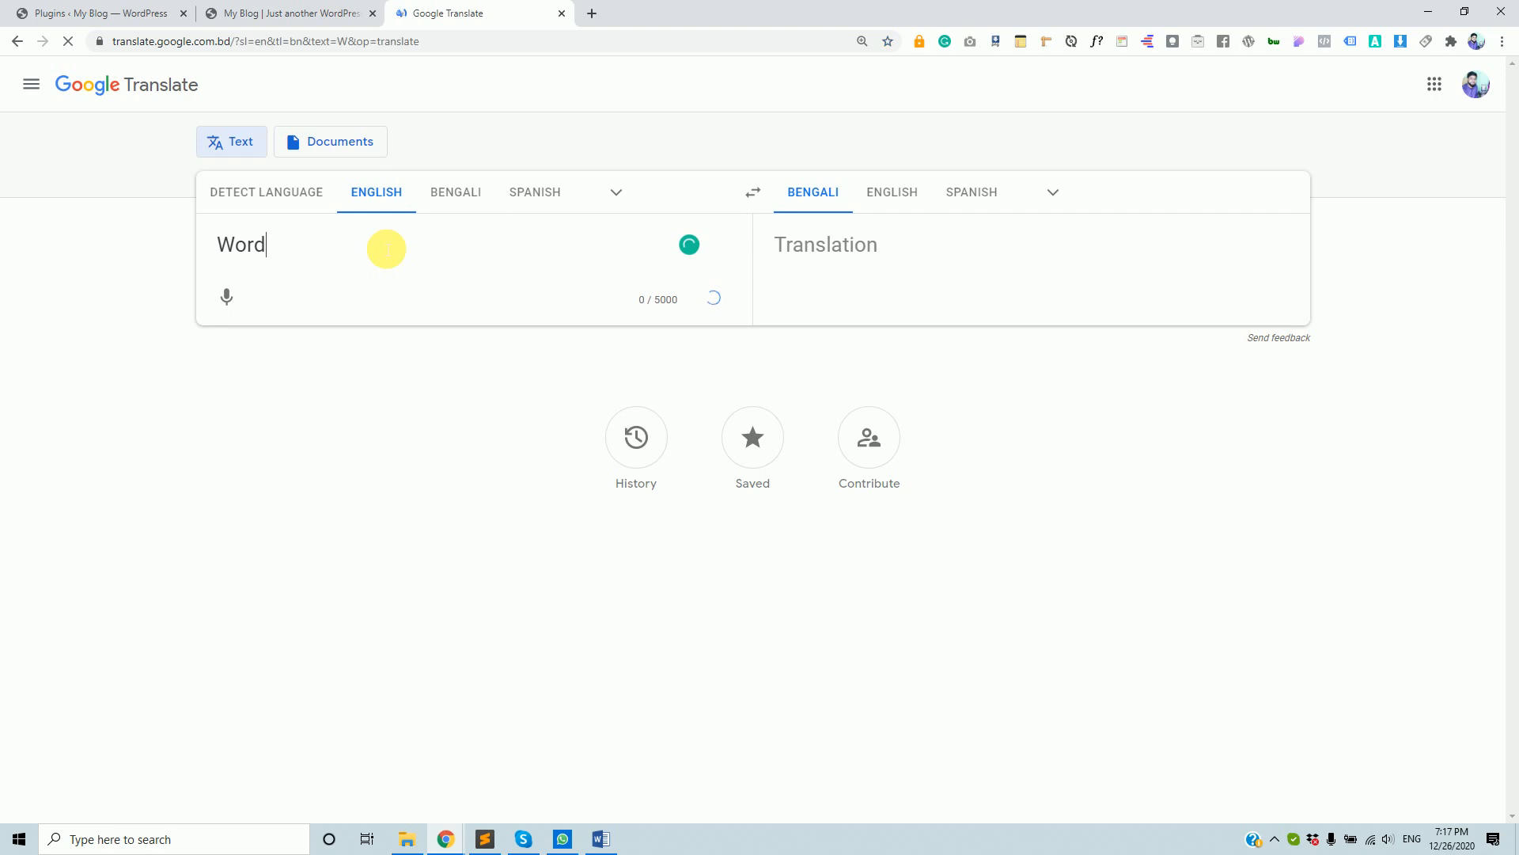
pyautogui.write('Pre')
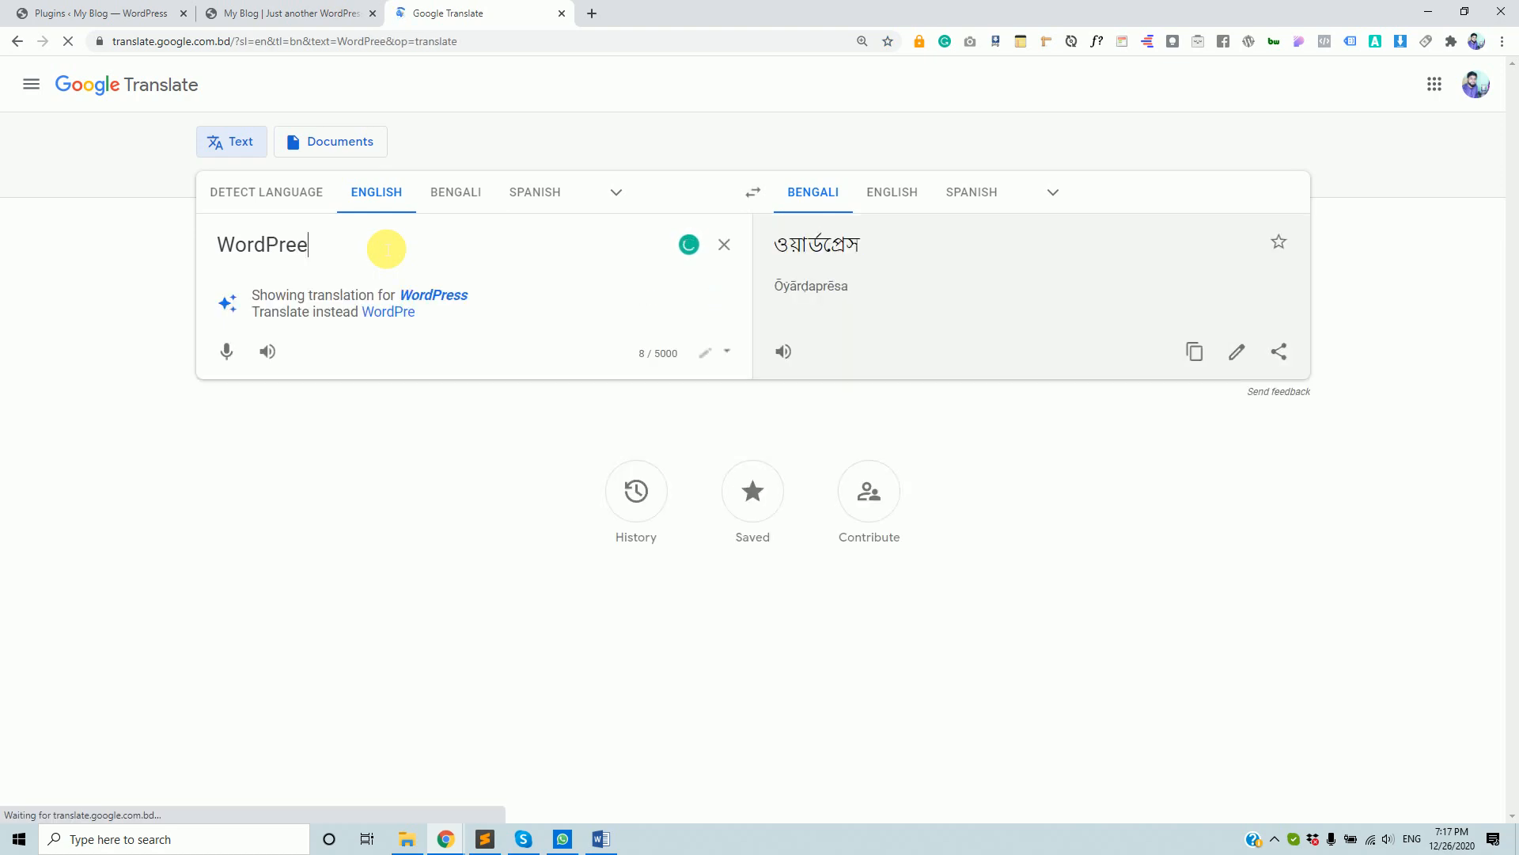
pyautogui.write('e')
pyautogui.press('BackSpace')
pyautogui.write('ss')
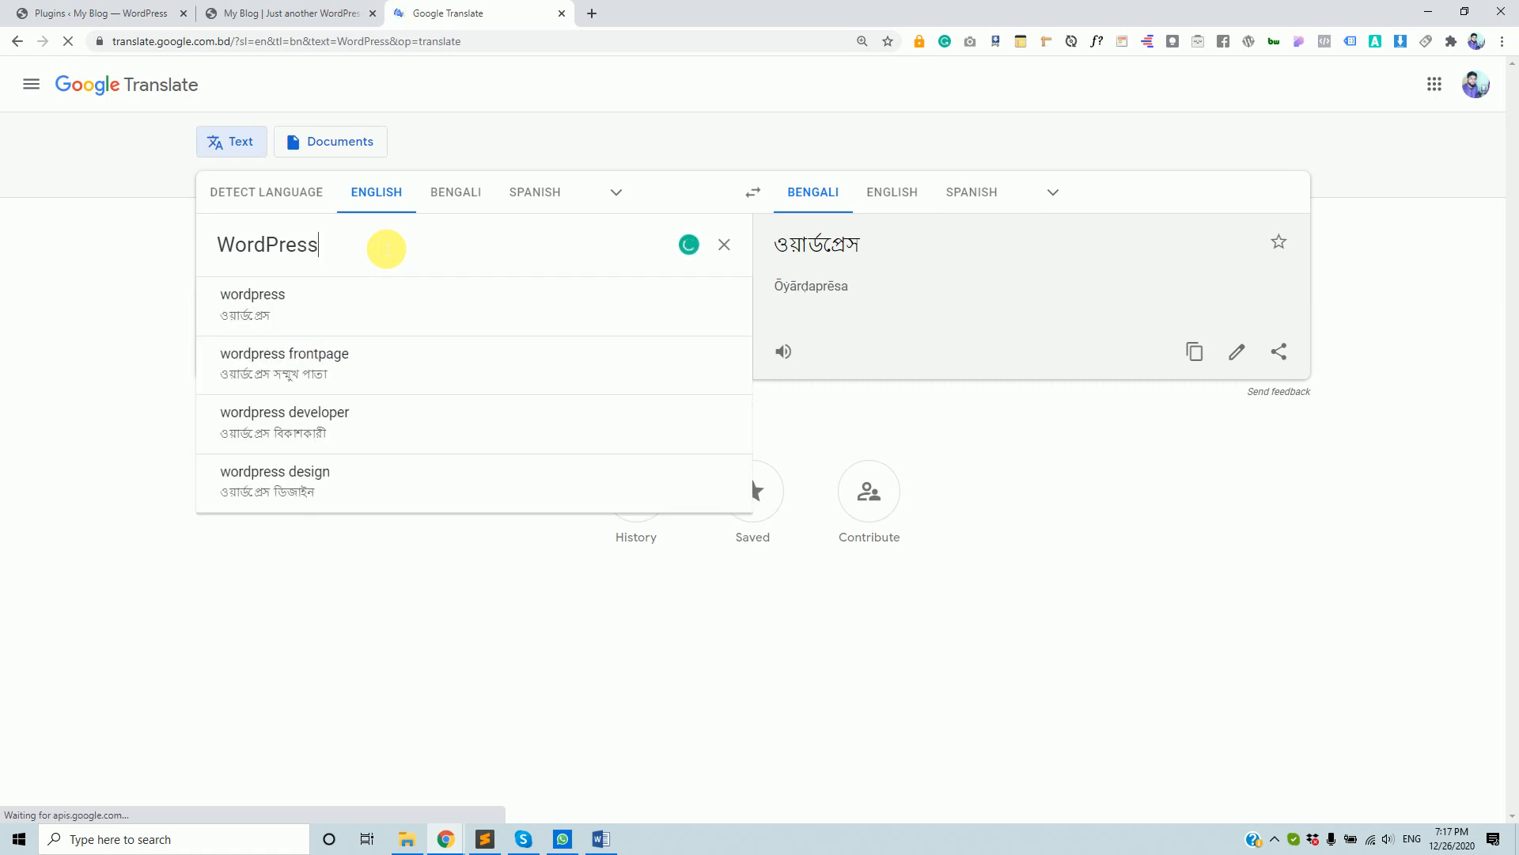
pyautogui.press('Return')
pyautogui.press('Return')
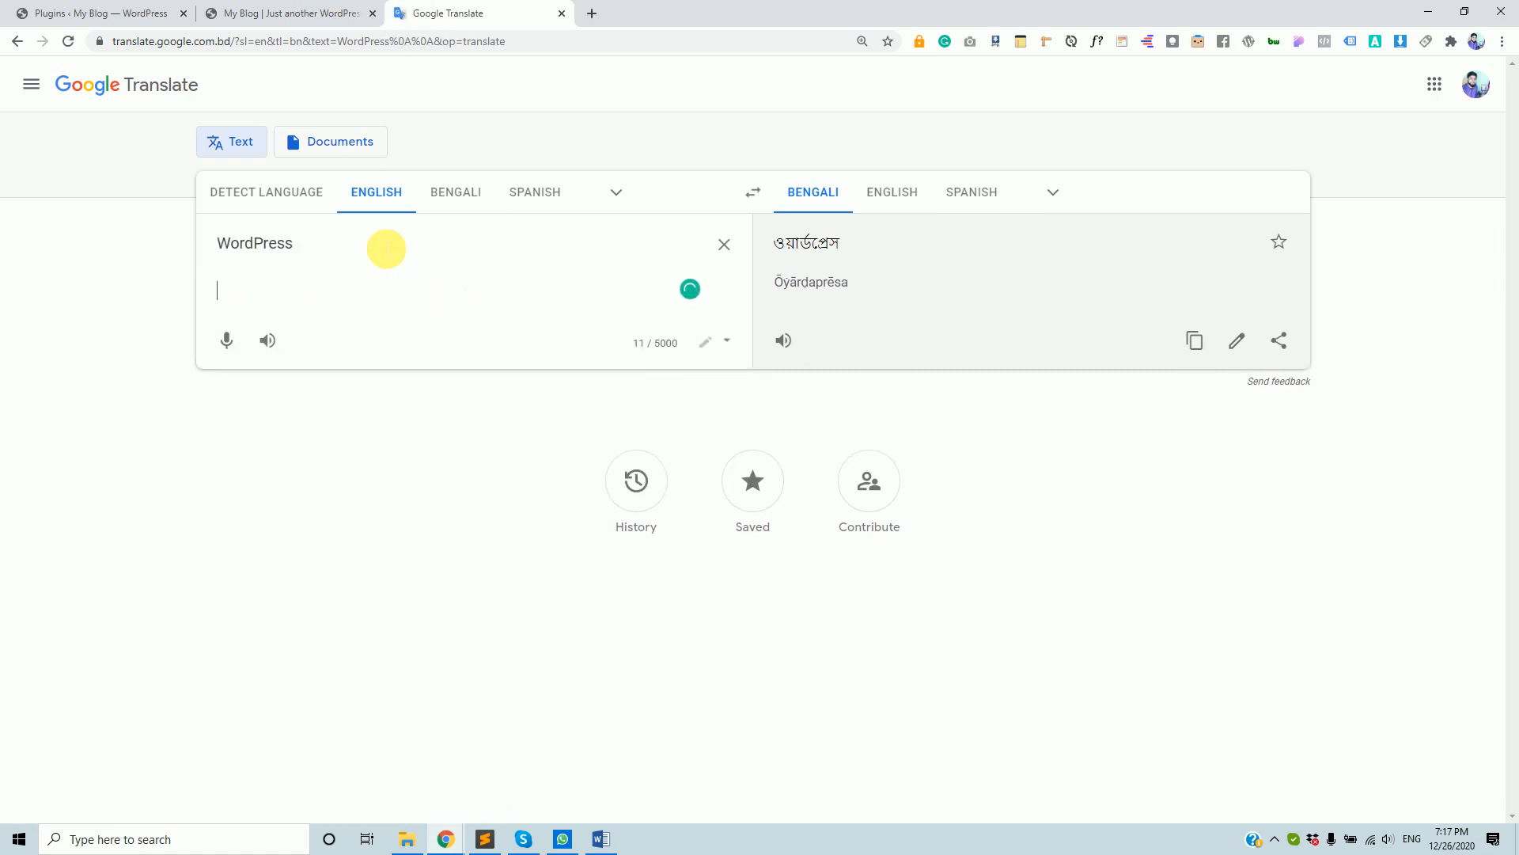
pyautogui.click(387, 249)
pyautogui.write('Sec')
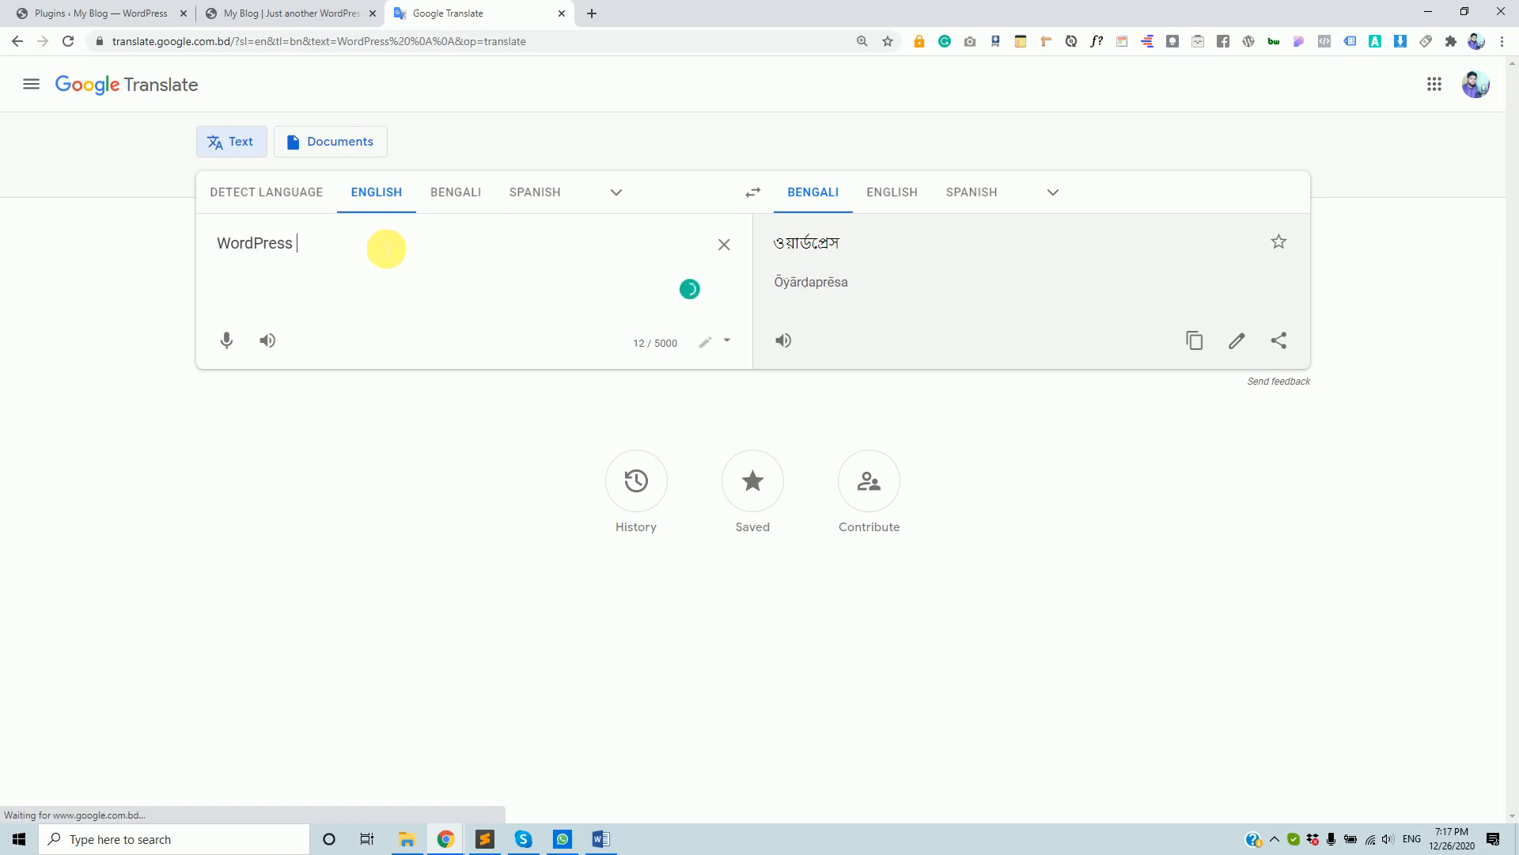
pyautogui.write('ruti')
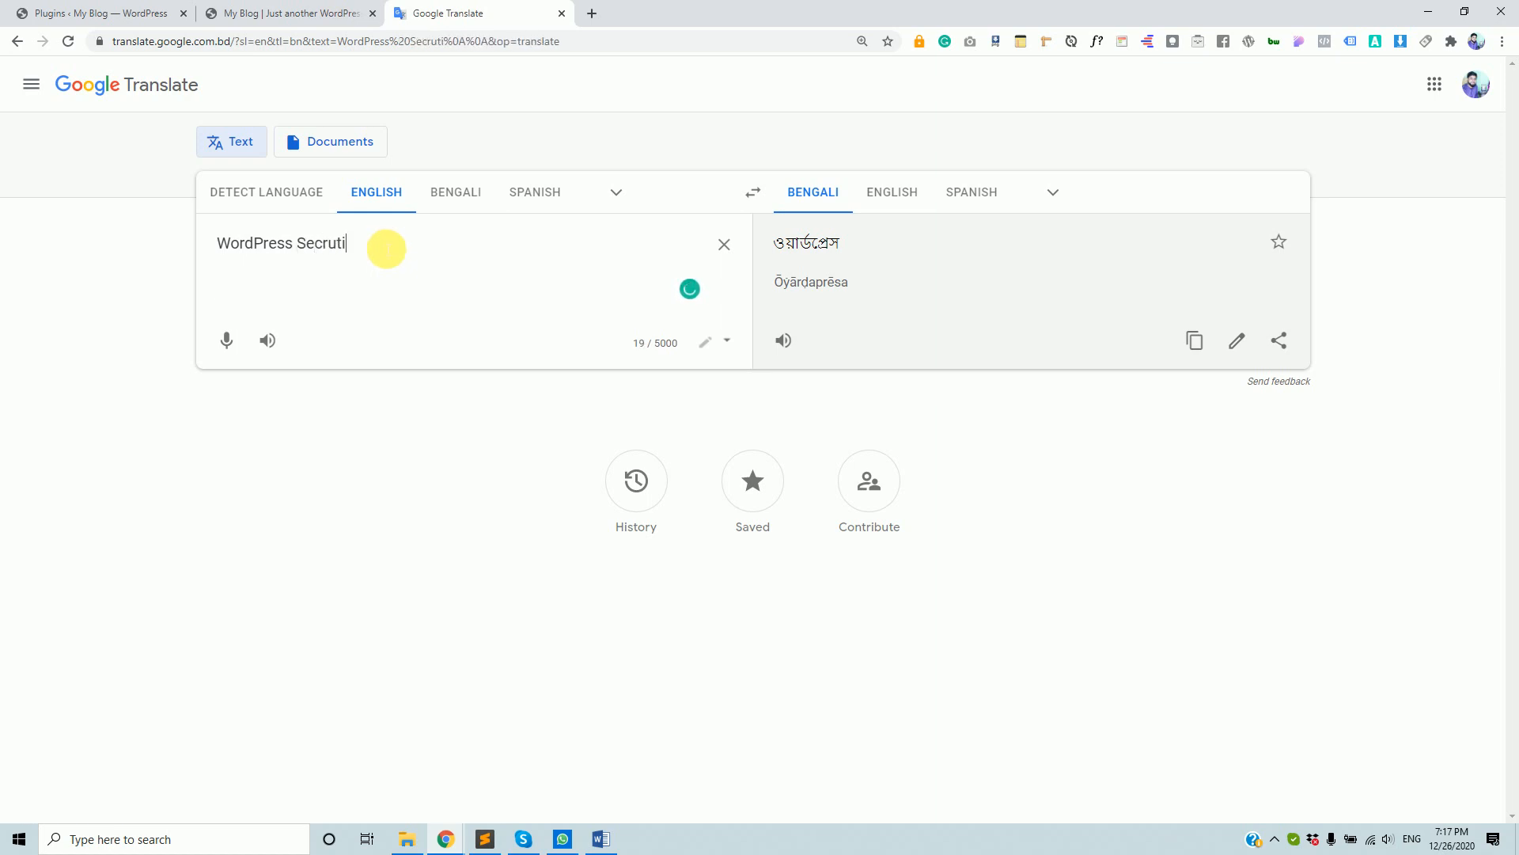
pyautogui.press('BackSpace')
pyautogui.press('BackSpace')
pyautogui.press('BackSpace')
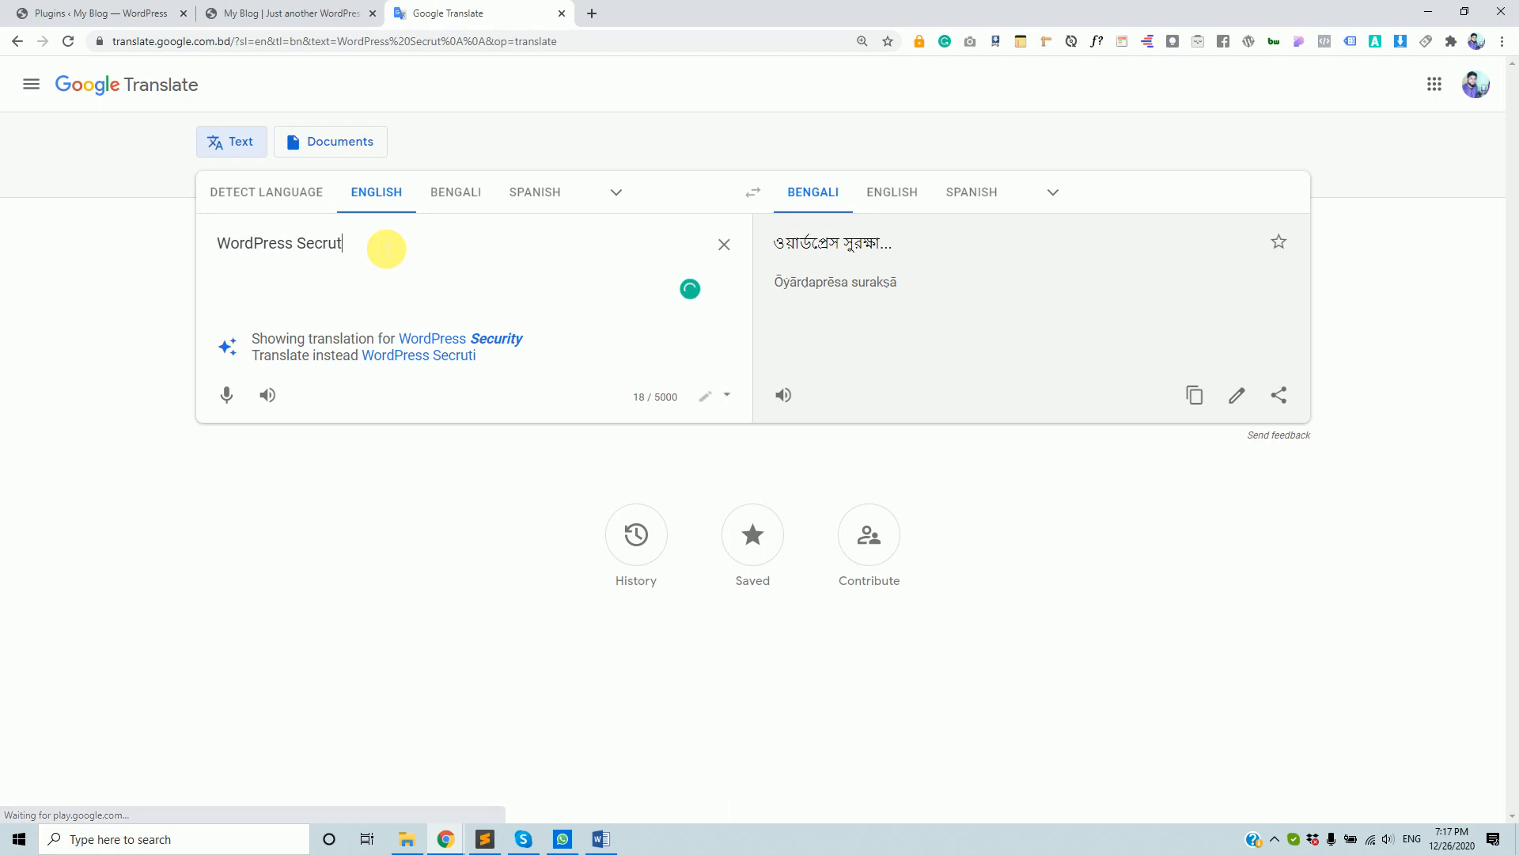
pyautogui.write('ity')
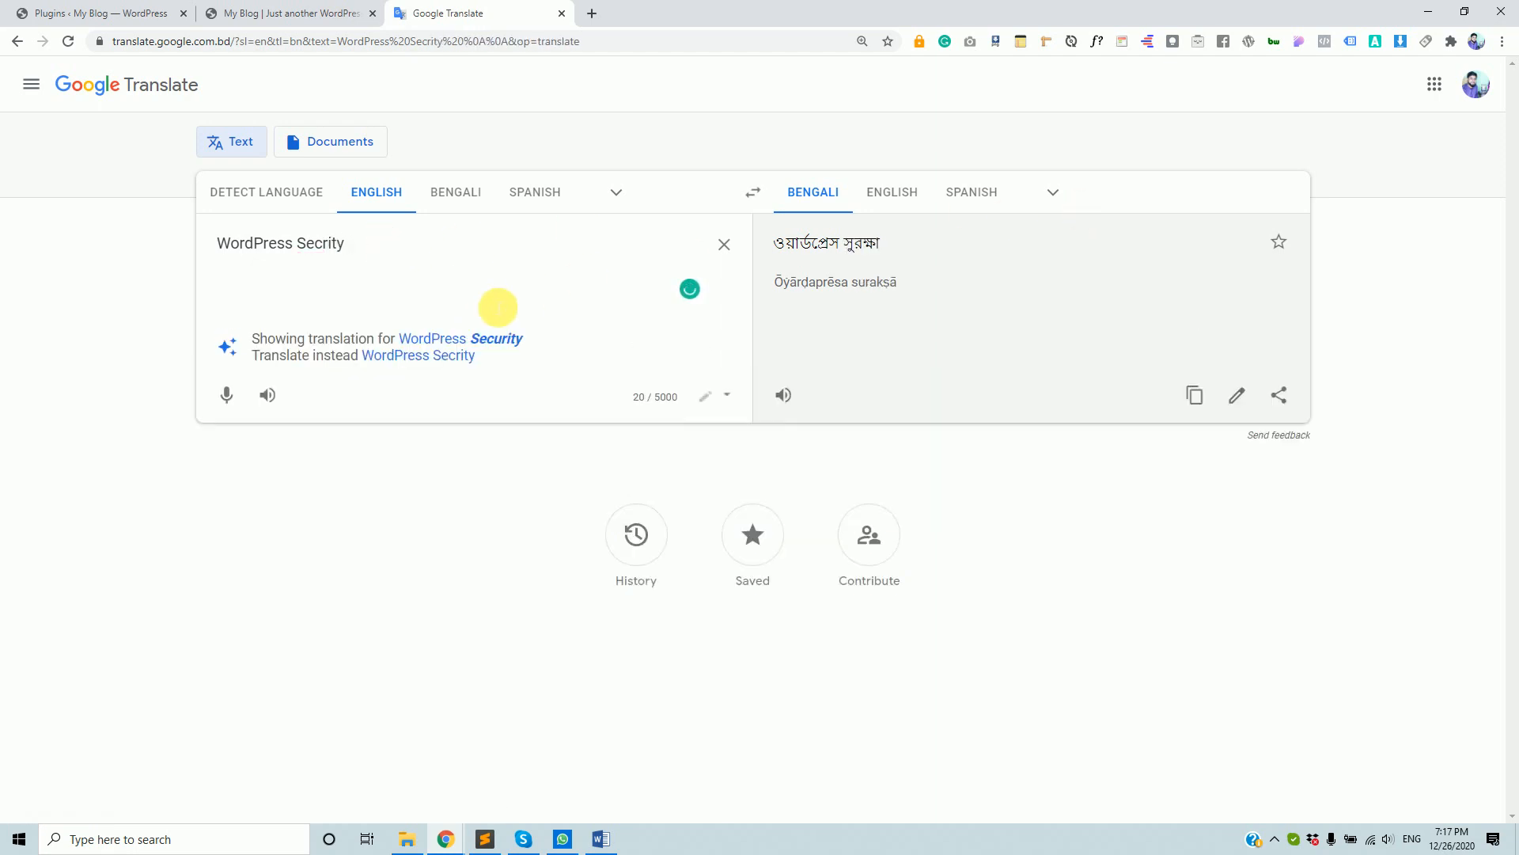
pyautogui.click(515, 345)
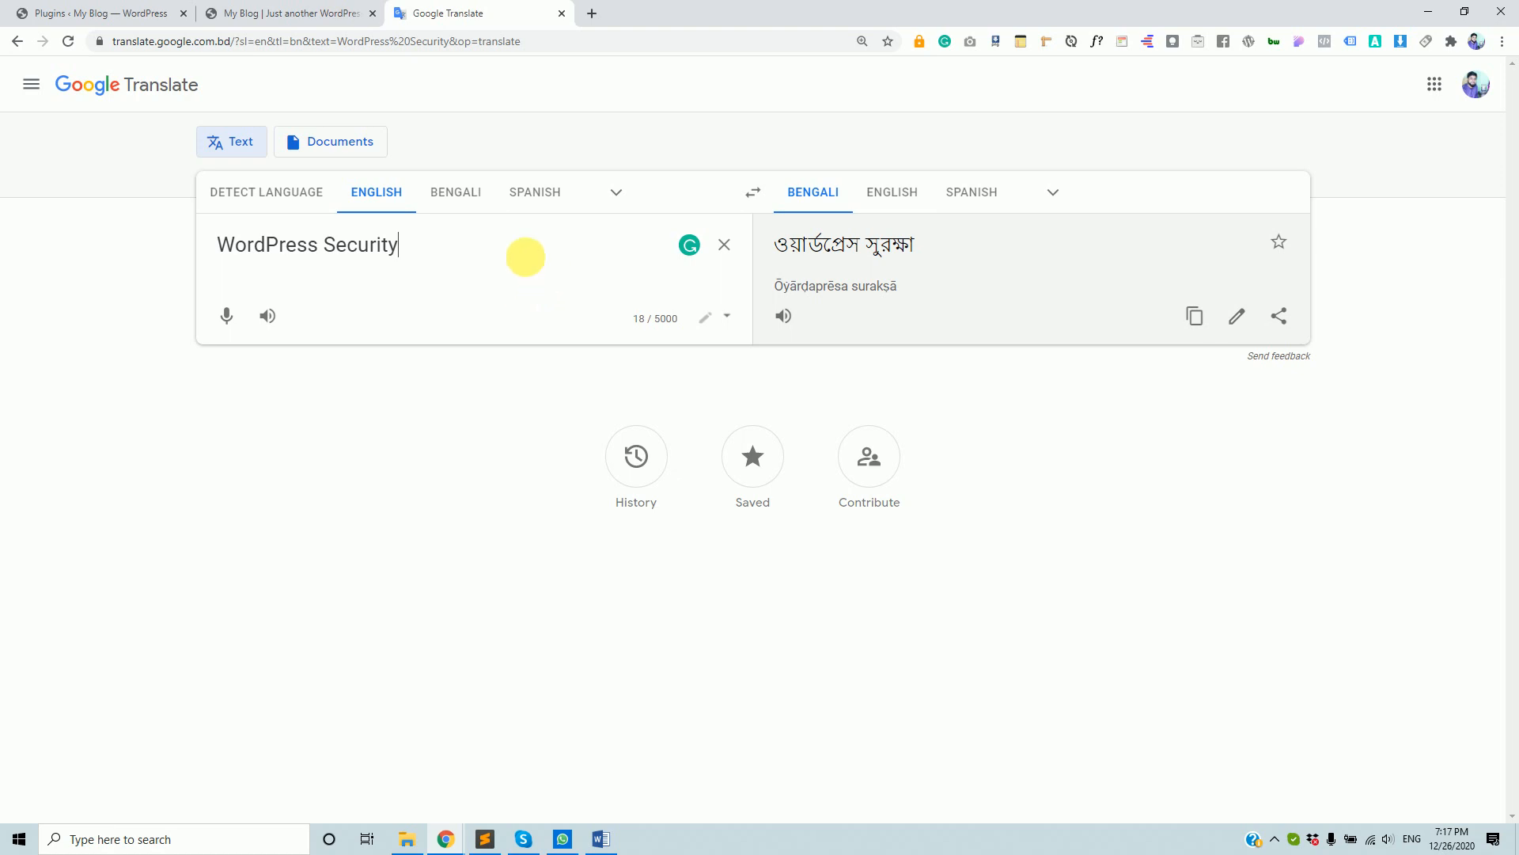
# - Move between the Plugins, Google Translate and My Blog tabs, back to the Installed Plugins list
pyautogui.click(45, 12)
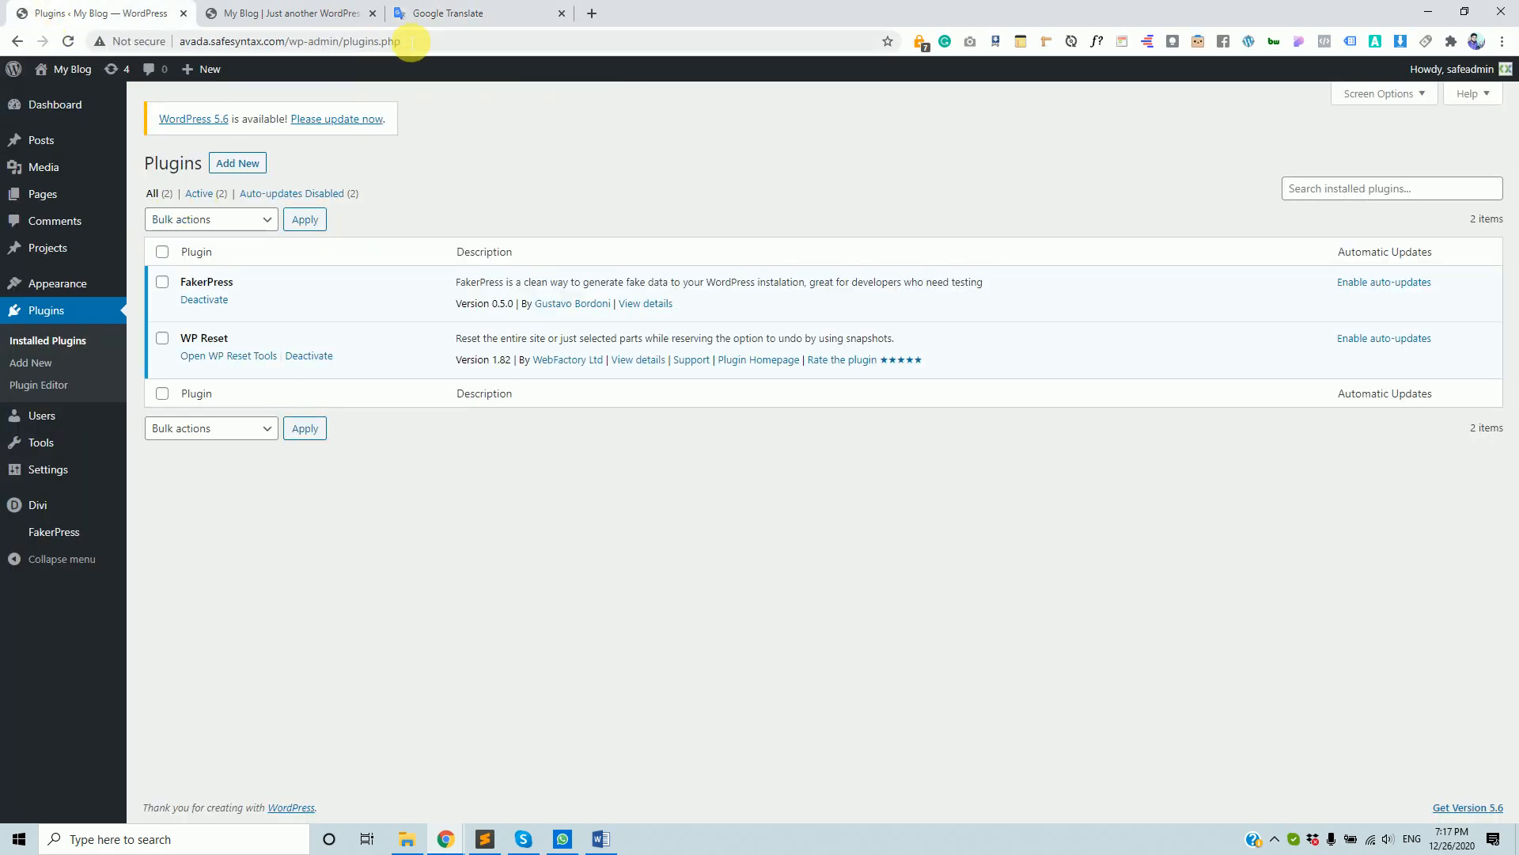
pyautogui.click(462, 11)
pyautogui.click(305, 9)
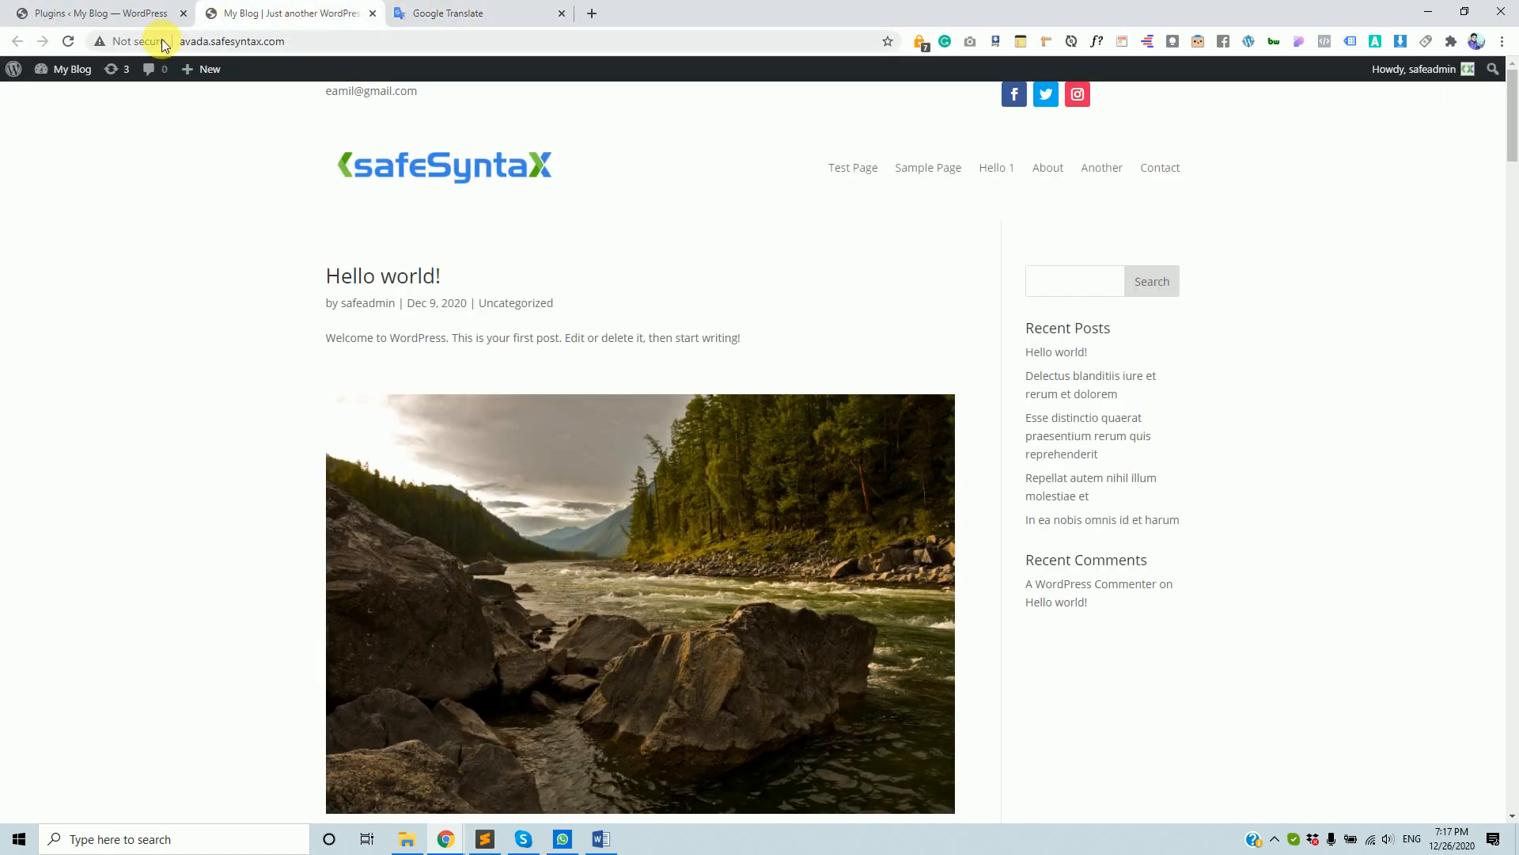
pyautogui.click(119, 11)
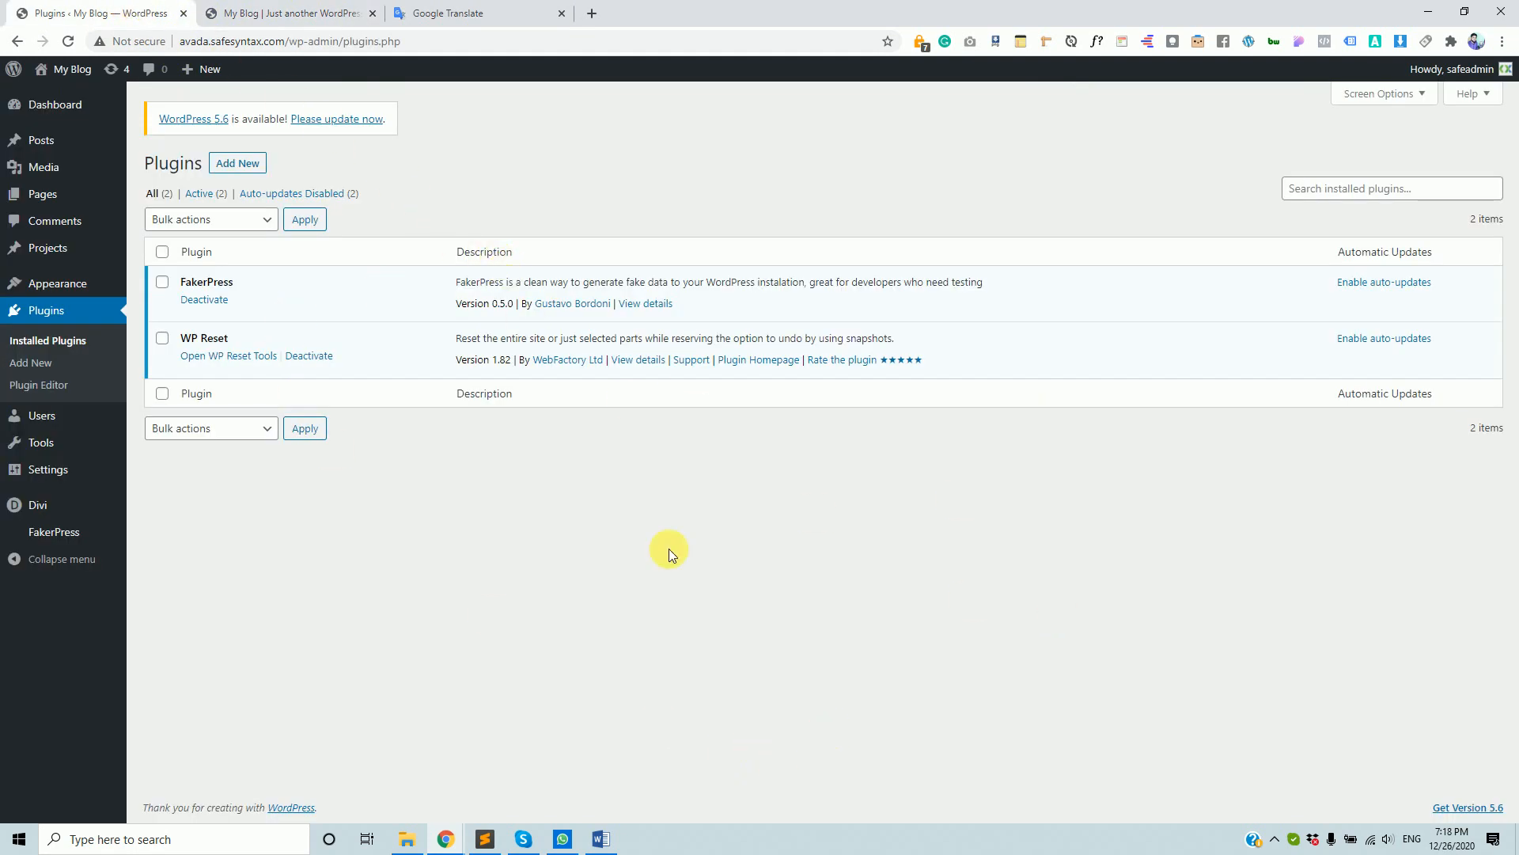
pyautogui.click(467, 11)
pyautogui.click(173, 8)
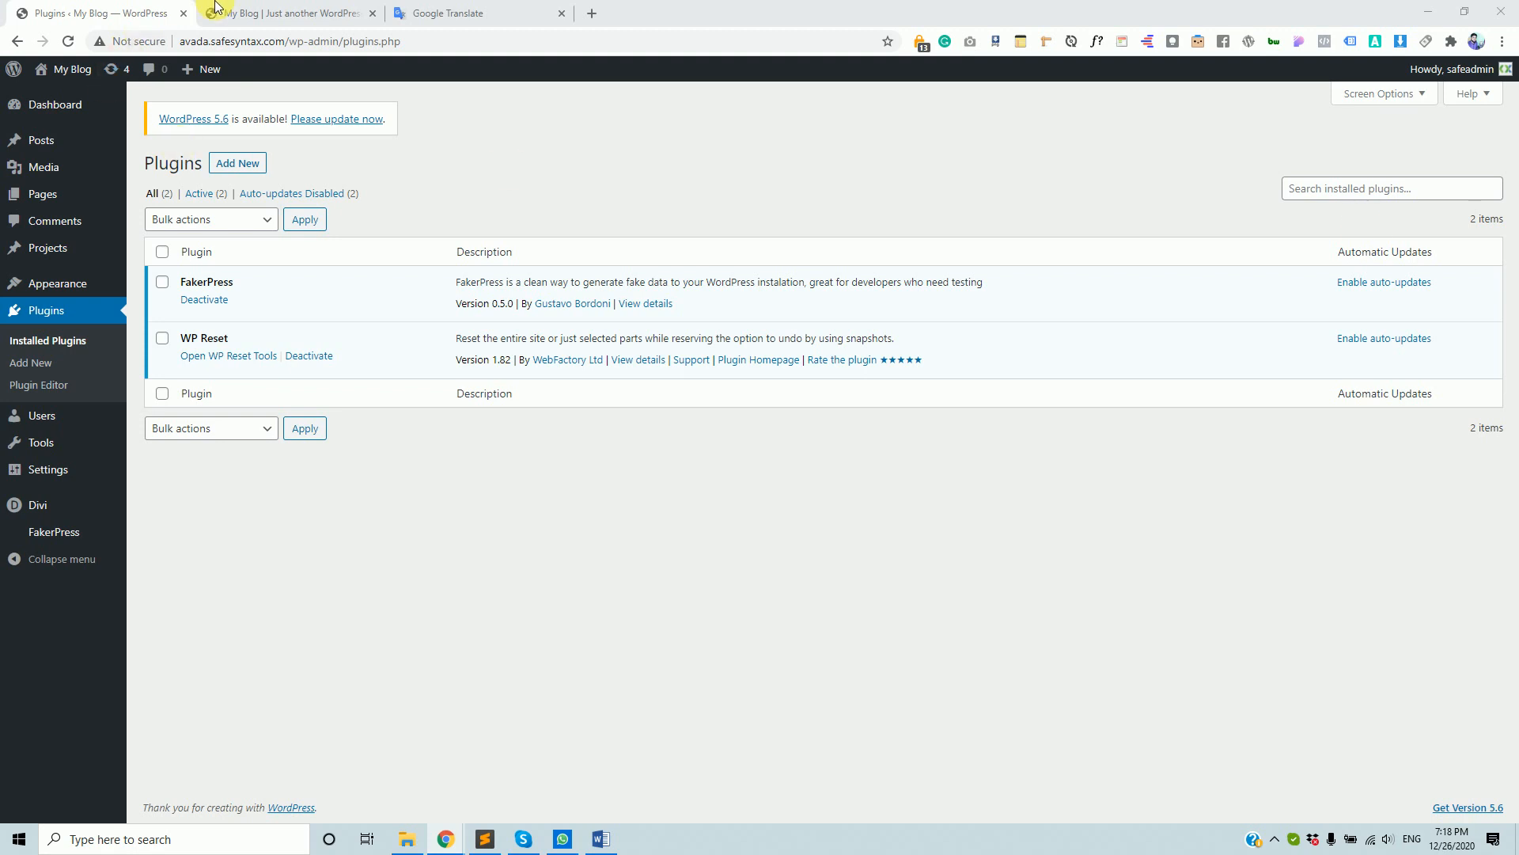
pyautogui.click(254, 8)
pyautogui.click(118, 11)
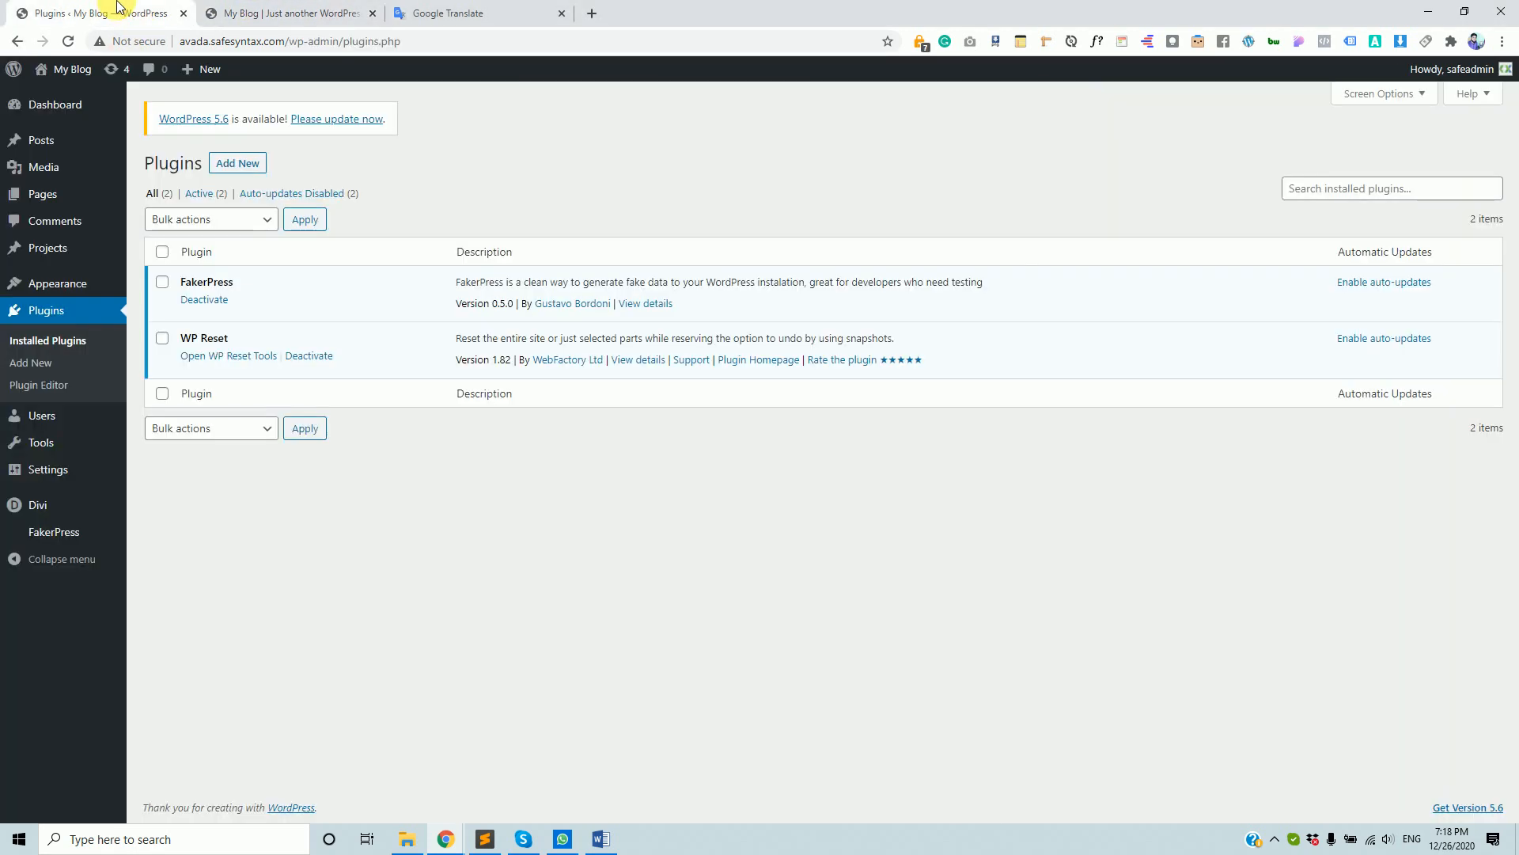
pyautogui.click(250, 8)
pyautogui.click(114, 10)
pyautogui.click(280, 6)
pyautogui.click(152, 9)
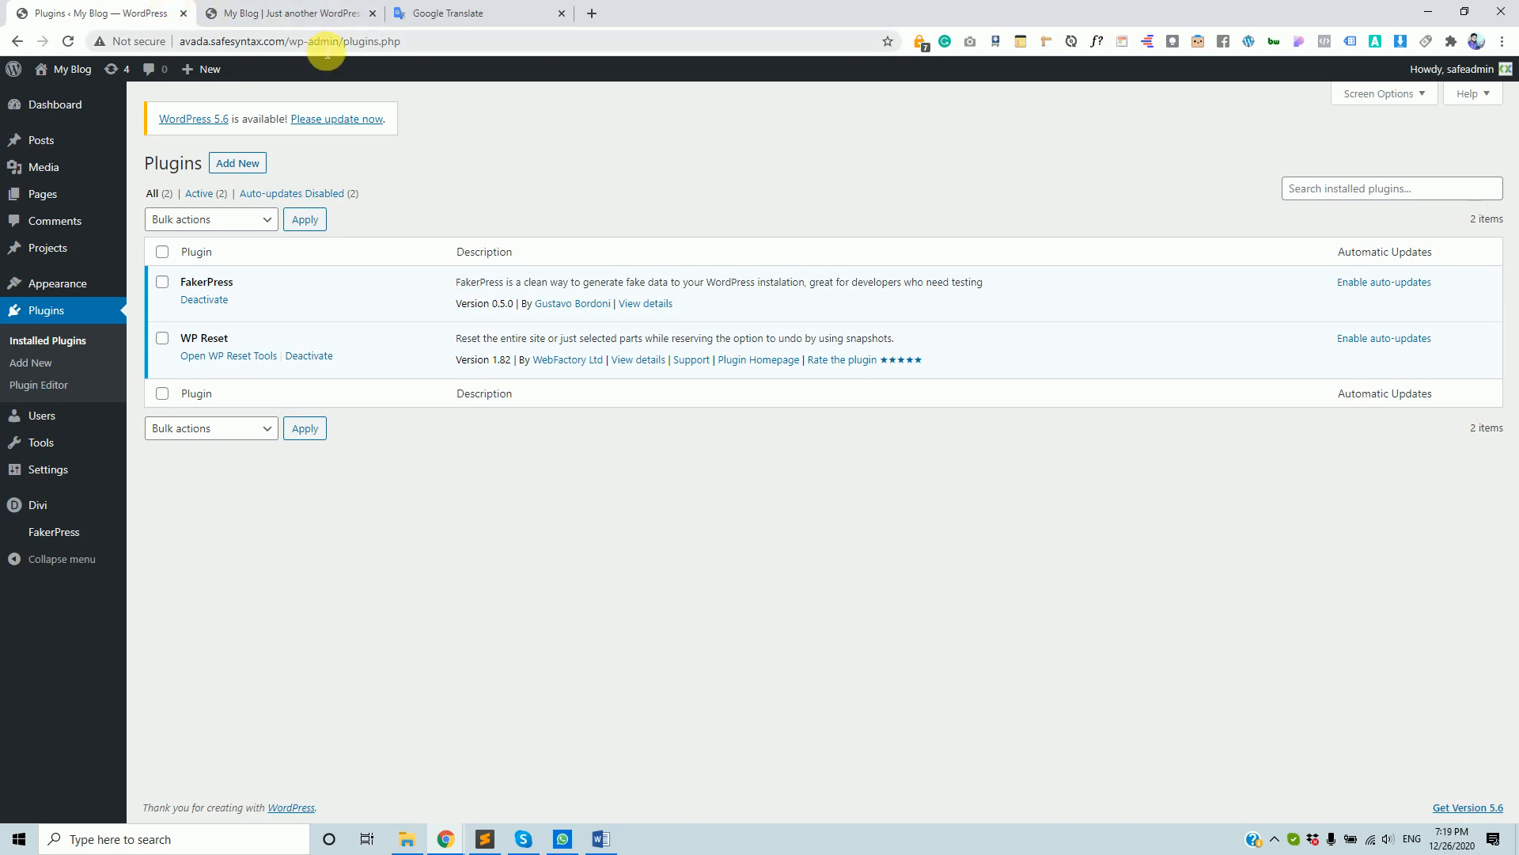
# - Trim the address to avada.safesyntax.com/, select it, and start a new blank tab
pyautogui.moveTo(289, 46); pyautogui.dragTo(465, 53)
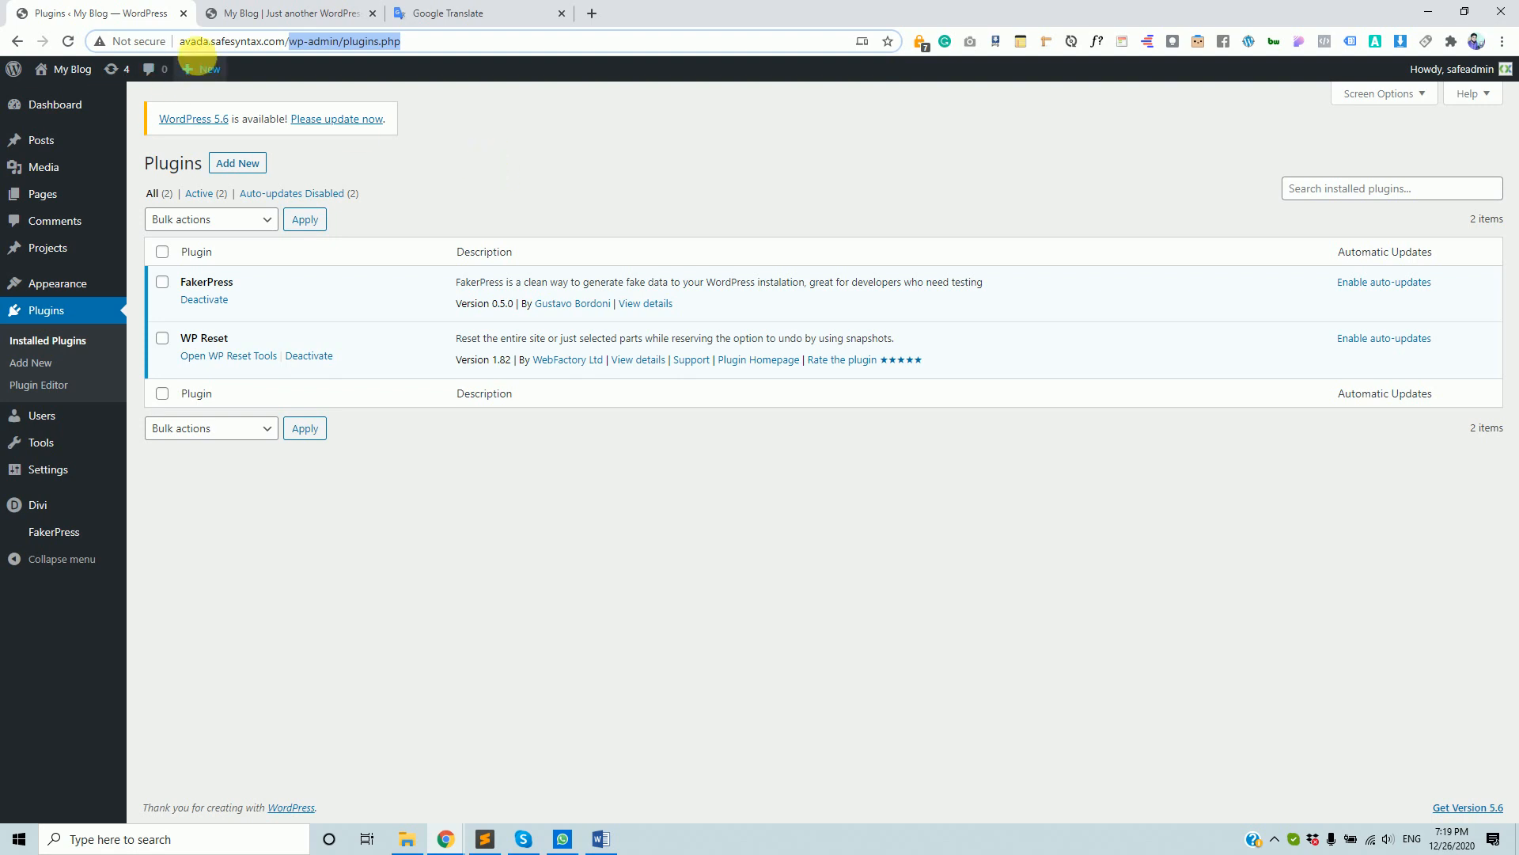
pyautogui.click(242, 41)
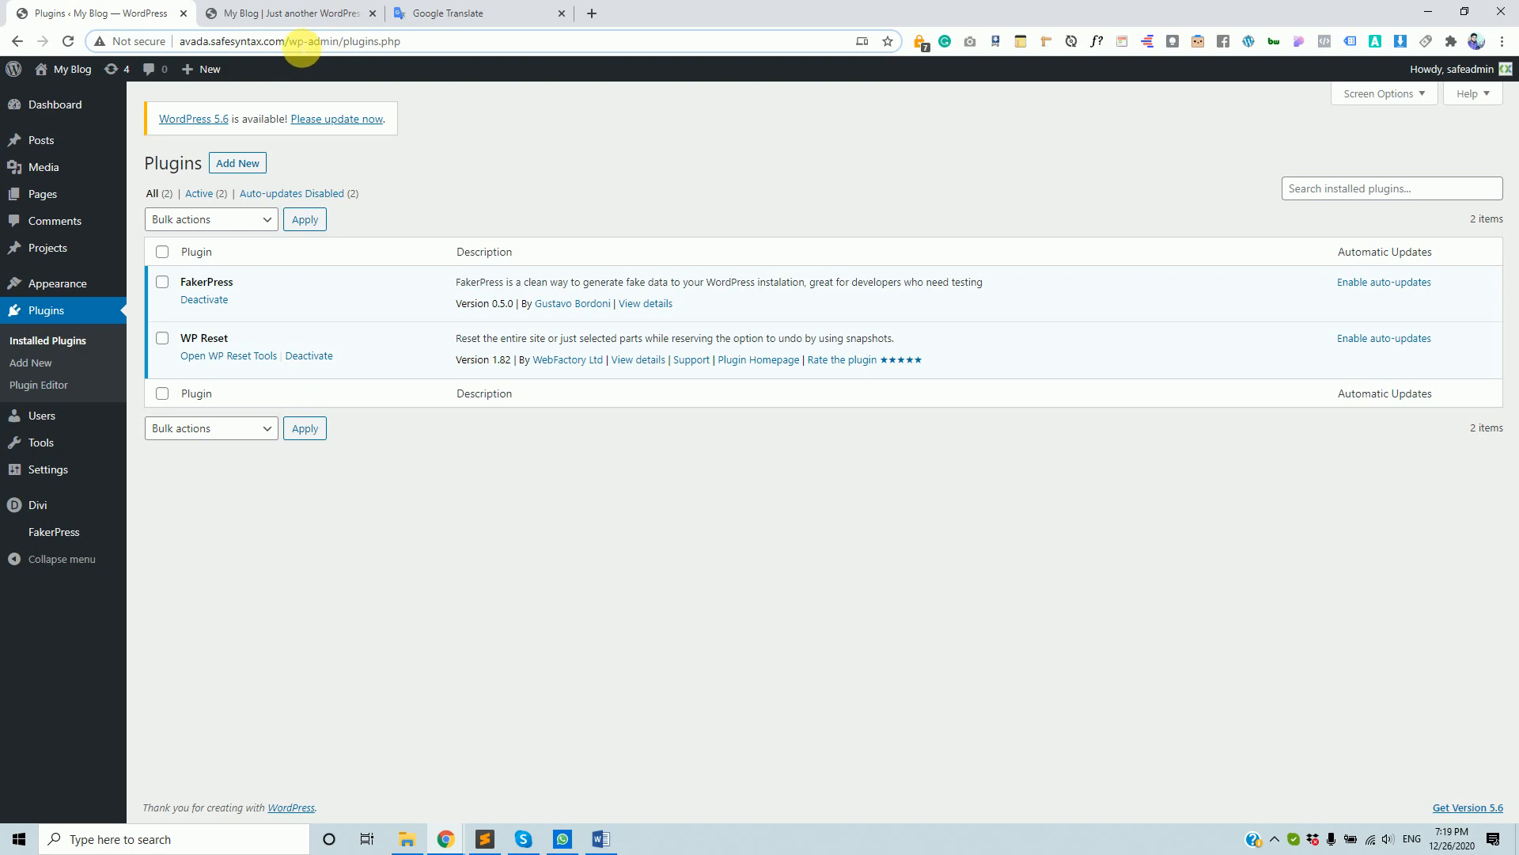
pyautogui.moveTo(290, 43); pyautogui.dragTo(141, 42)
pyautogui.hotkey('ctrl', 'c')
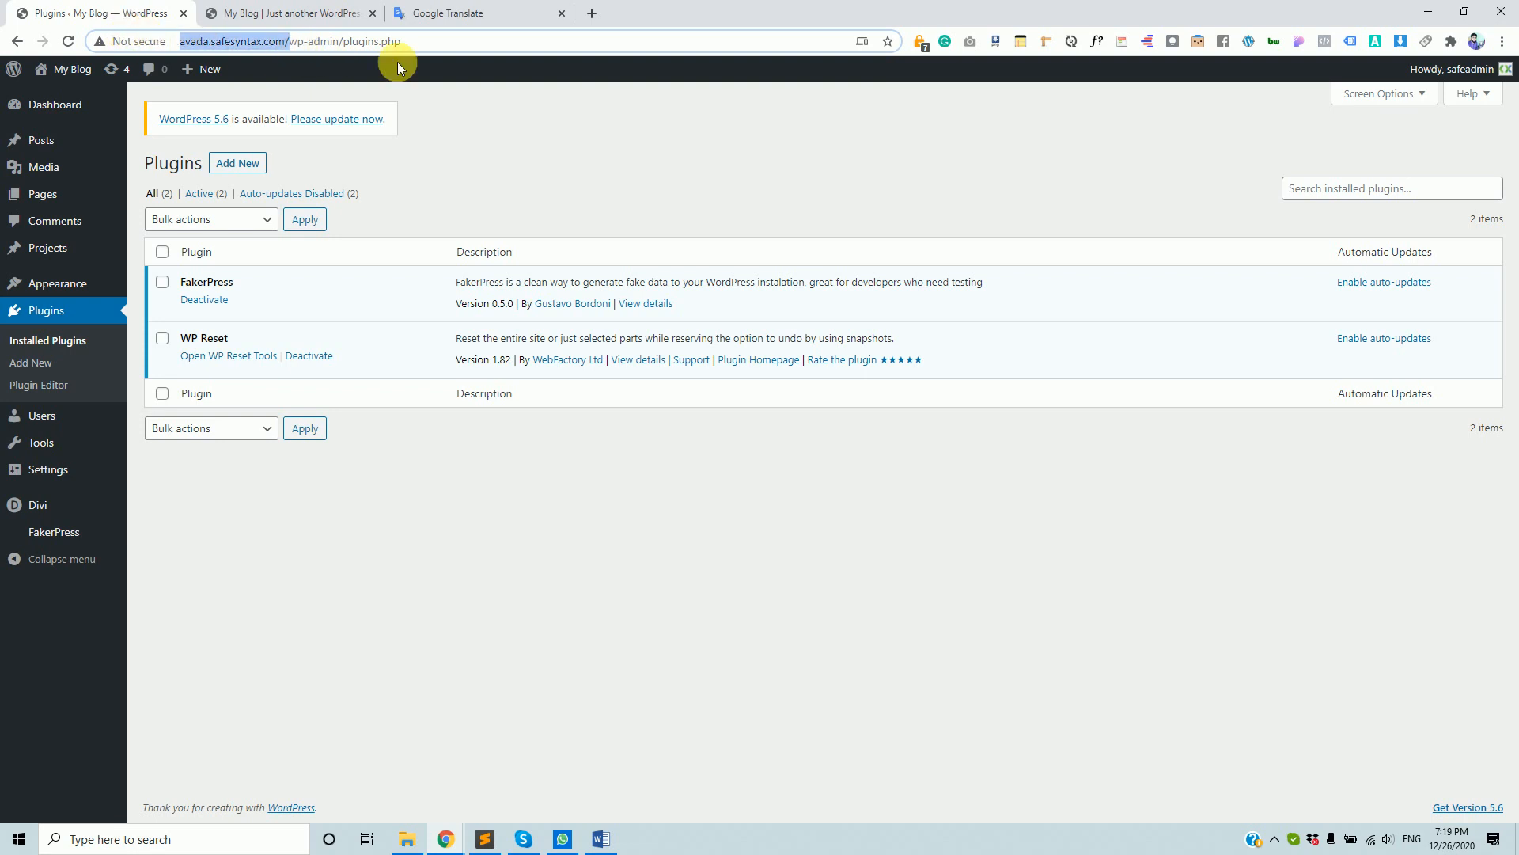
pyautogui.click(601, 16)
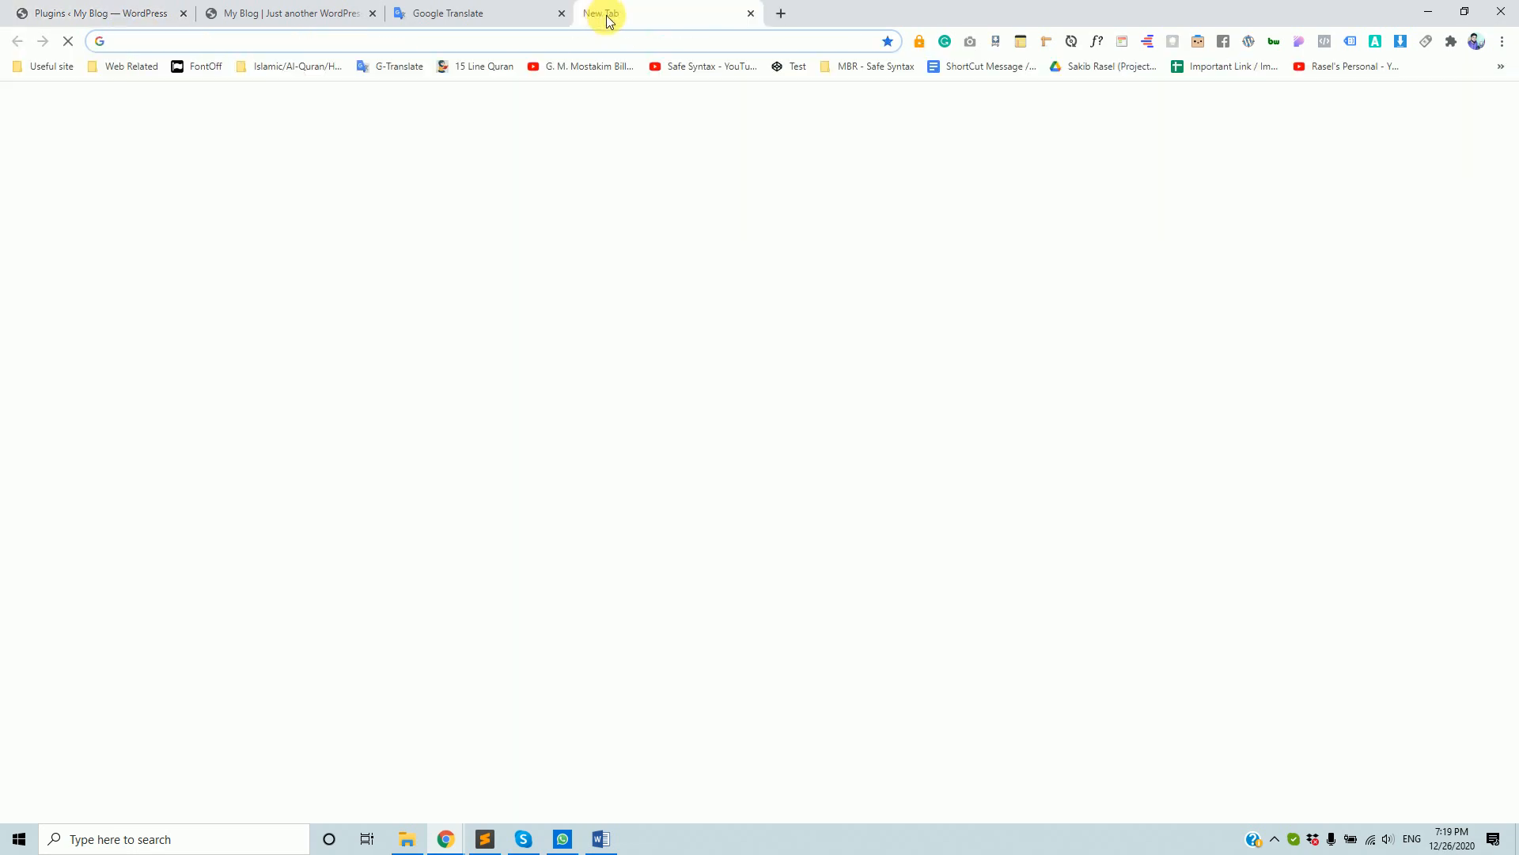
# - Paste avada.safesyntax.com into the new tab and load the My Blog home page
pyautogui.hotkey('ctrl', 'v')
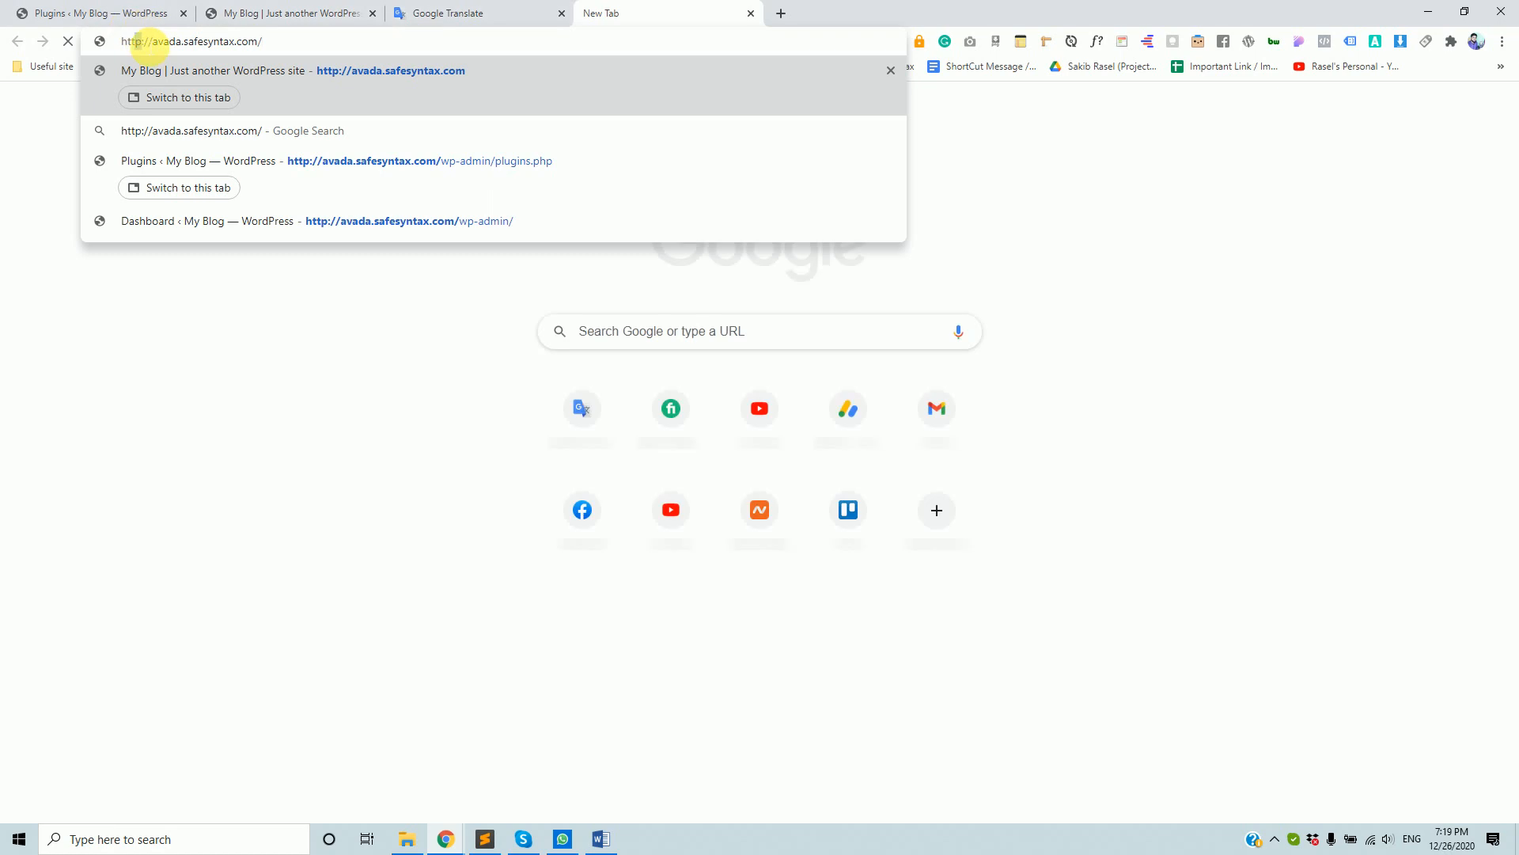
pyautogui.press('Return')
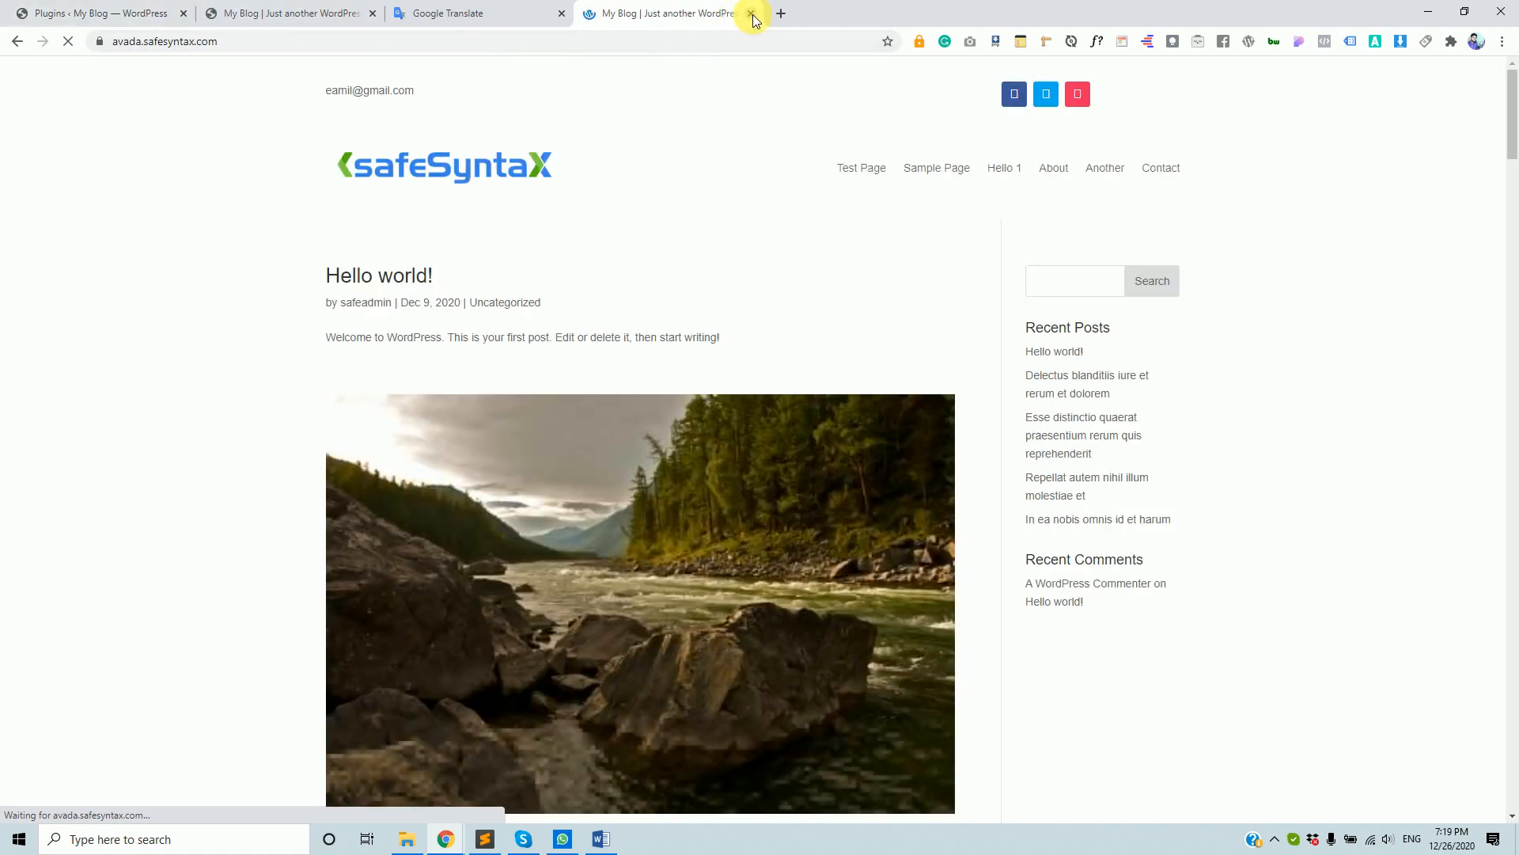
# - Return to the Plugins tab showing FakerPress 0.5.0 and WP Reset 1.82, dismissing the screen-sharing notice
pyautogui.click(82, 8)
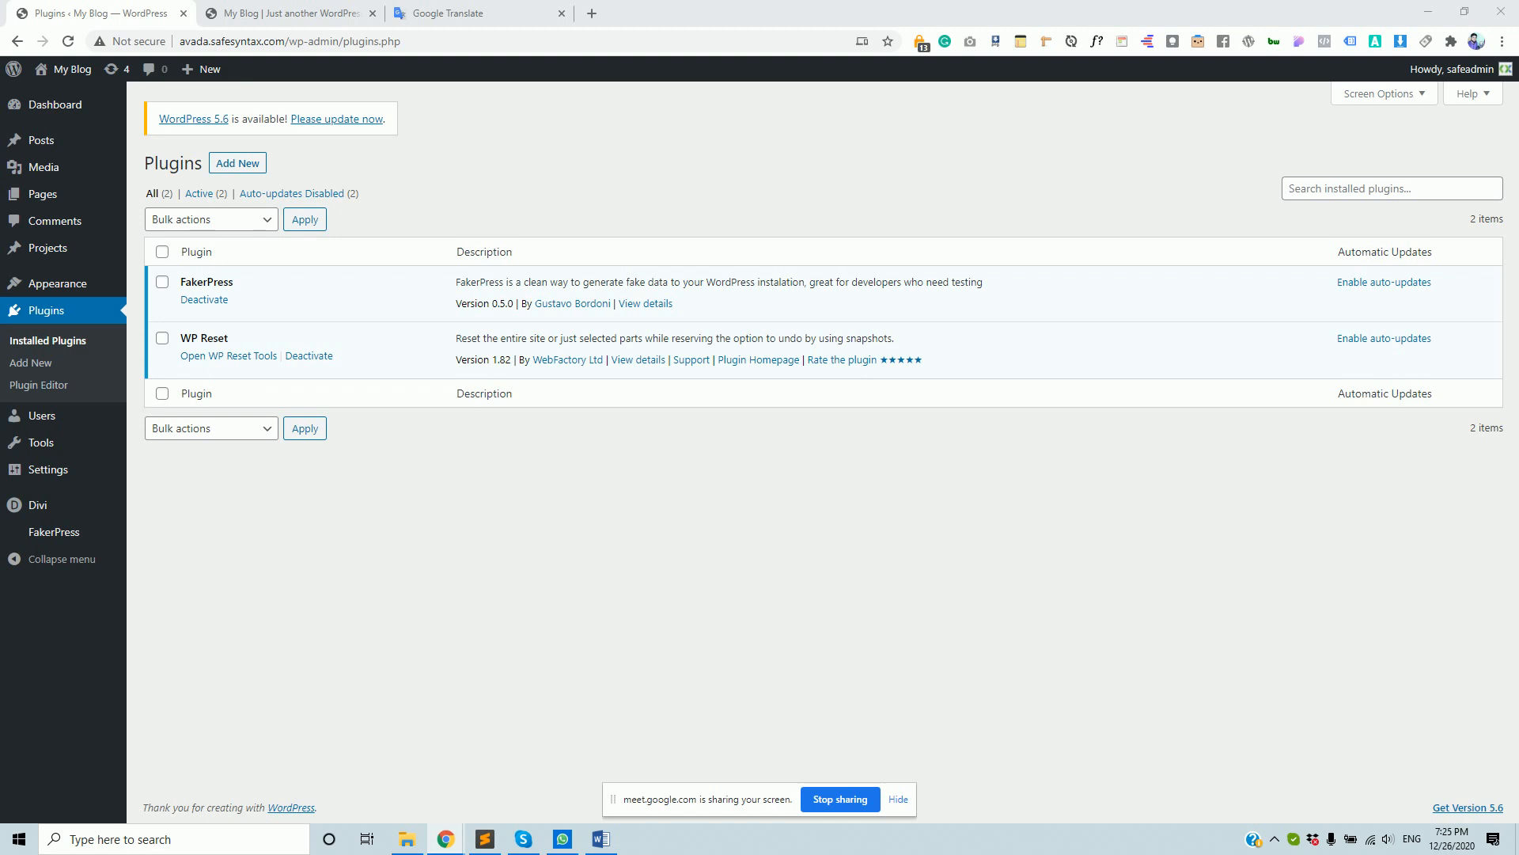
pyautogui.click(899, 799)
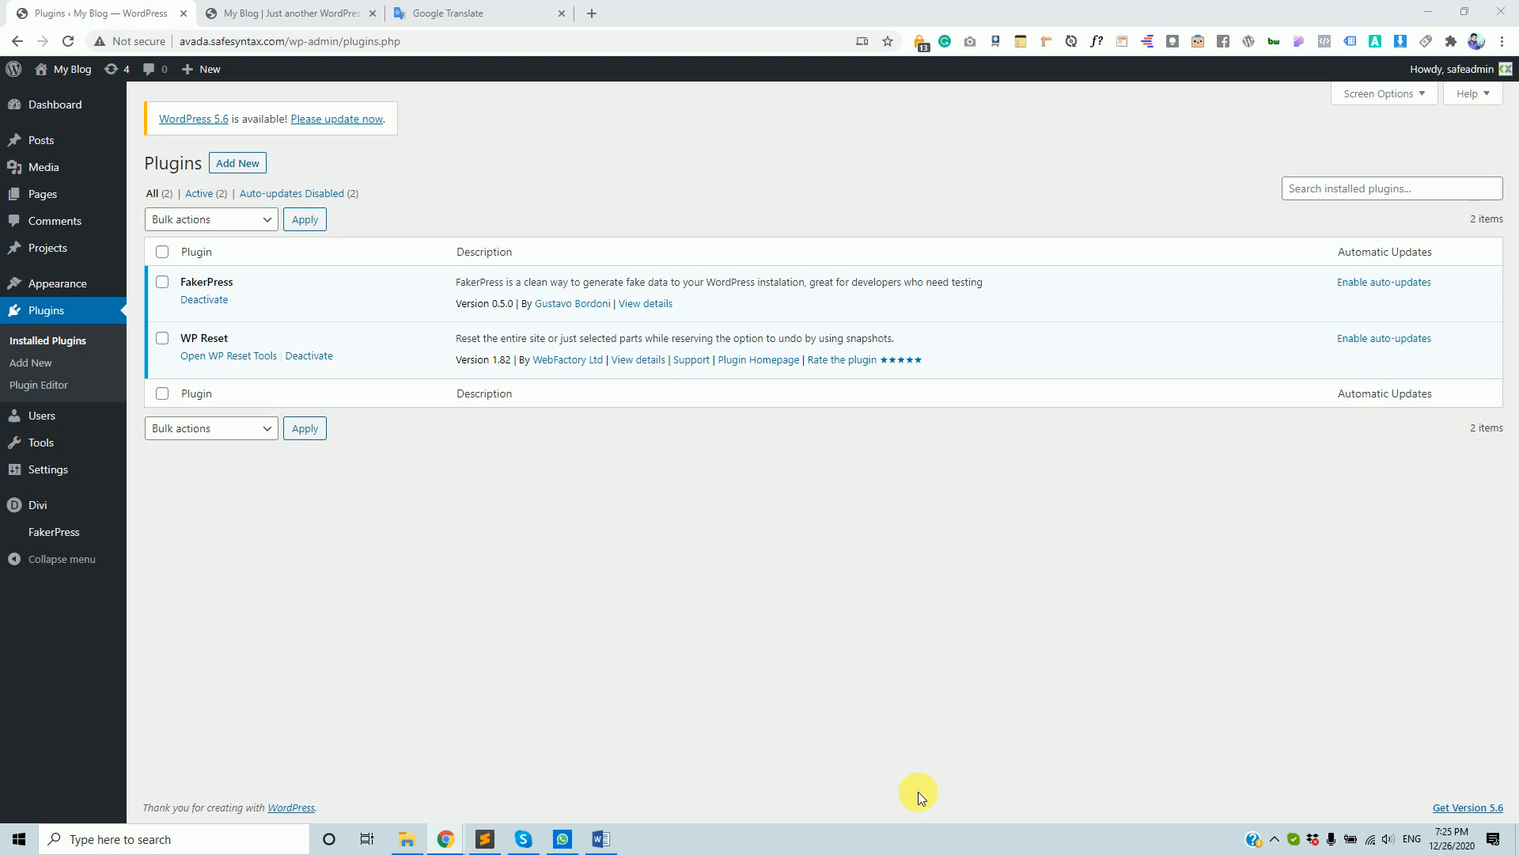
# - Add a blank new tab after the Google Translate tab
pyautogui.click(590, 15)
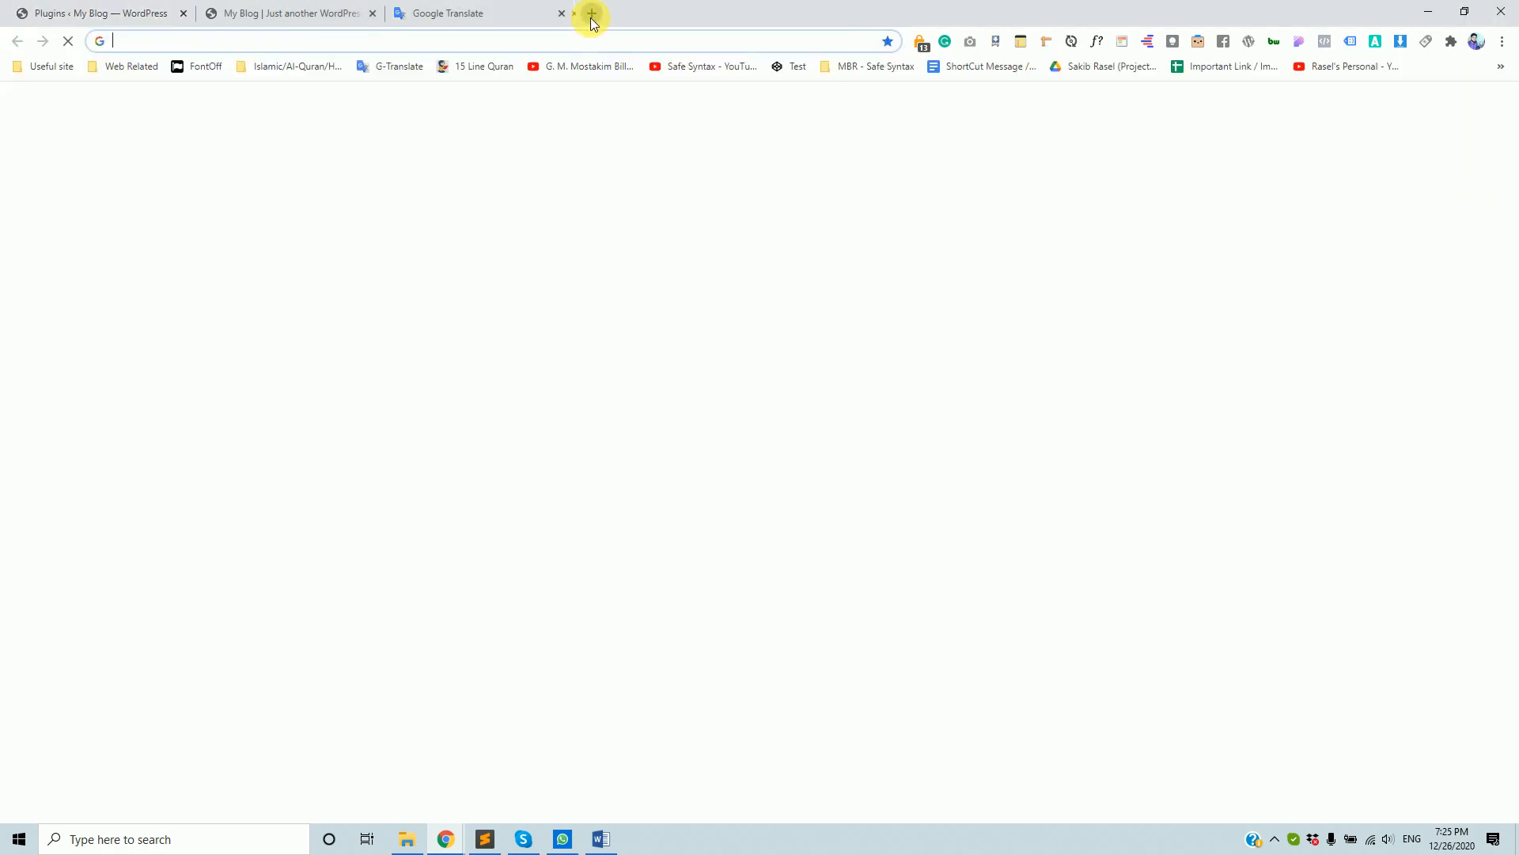
# - Switch to the 'Plugins ‹ My Blog — WordPress' tab at the far left
pyautogui.click(100, 9)
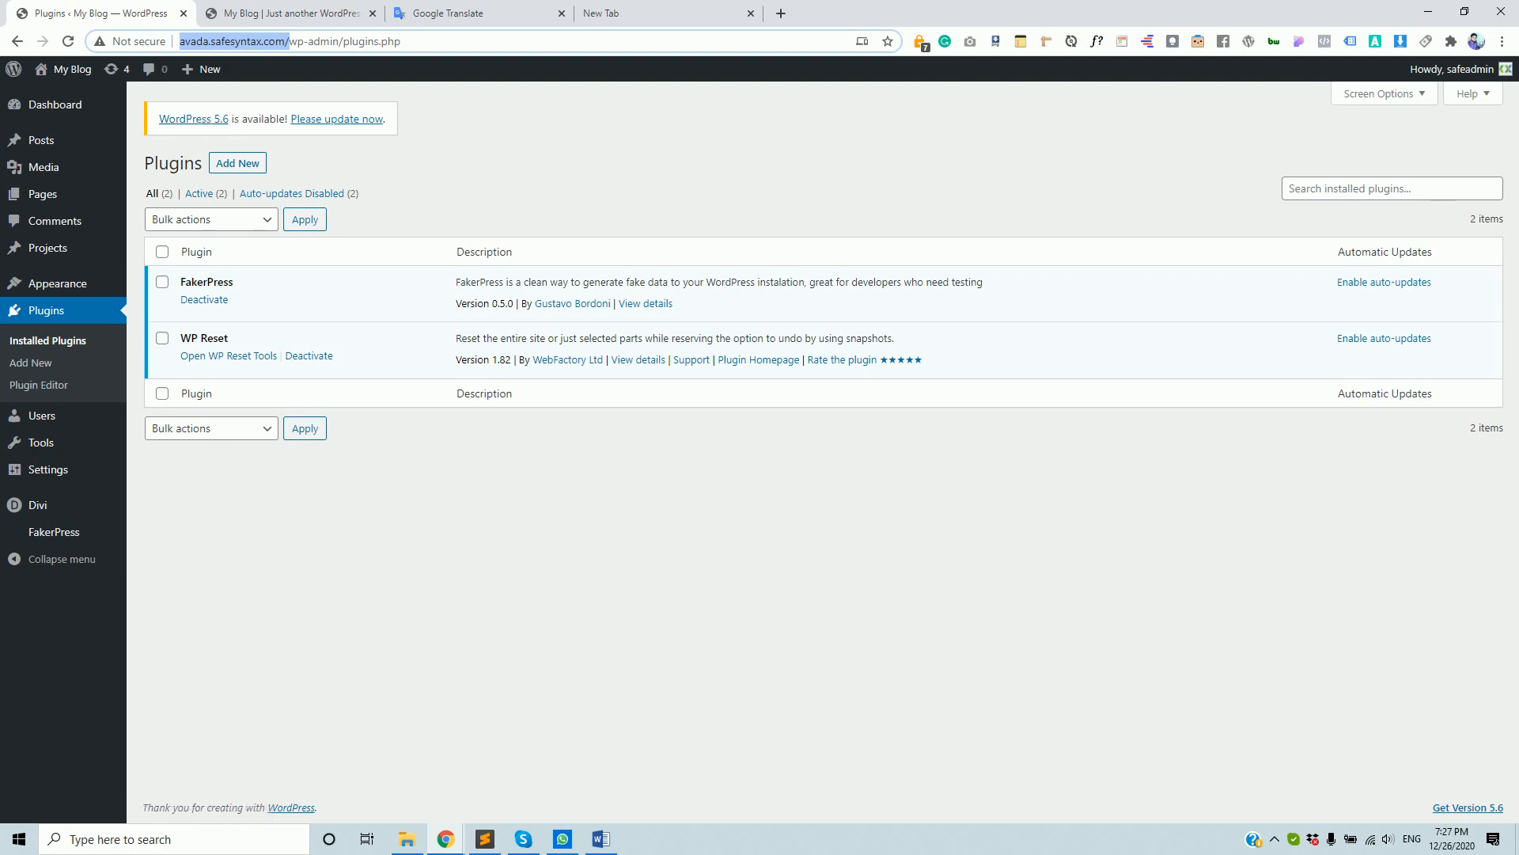
pyautogui.hotkey('alt', 'Tab')
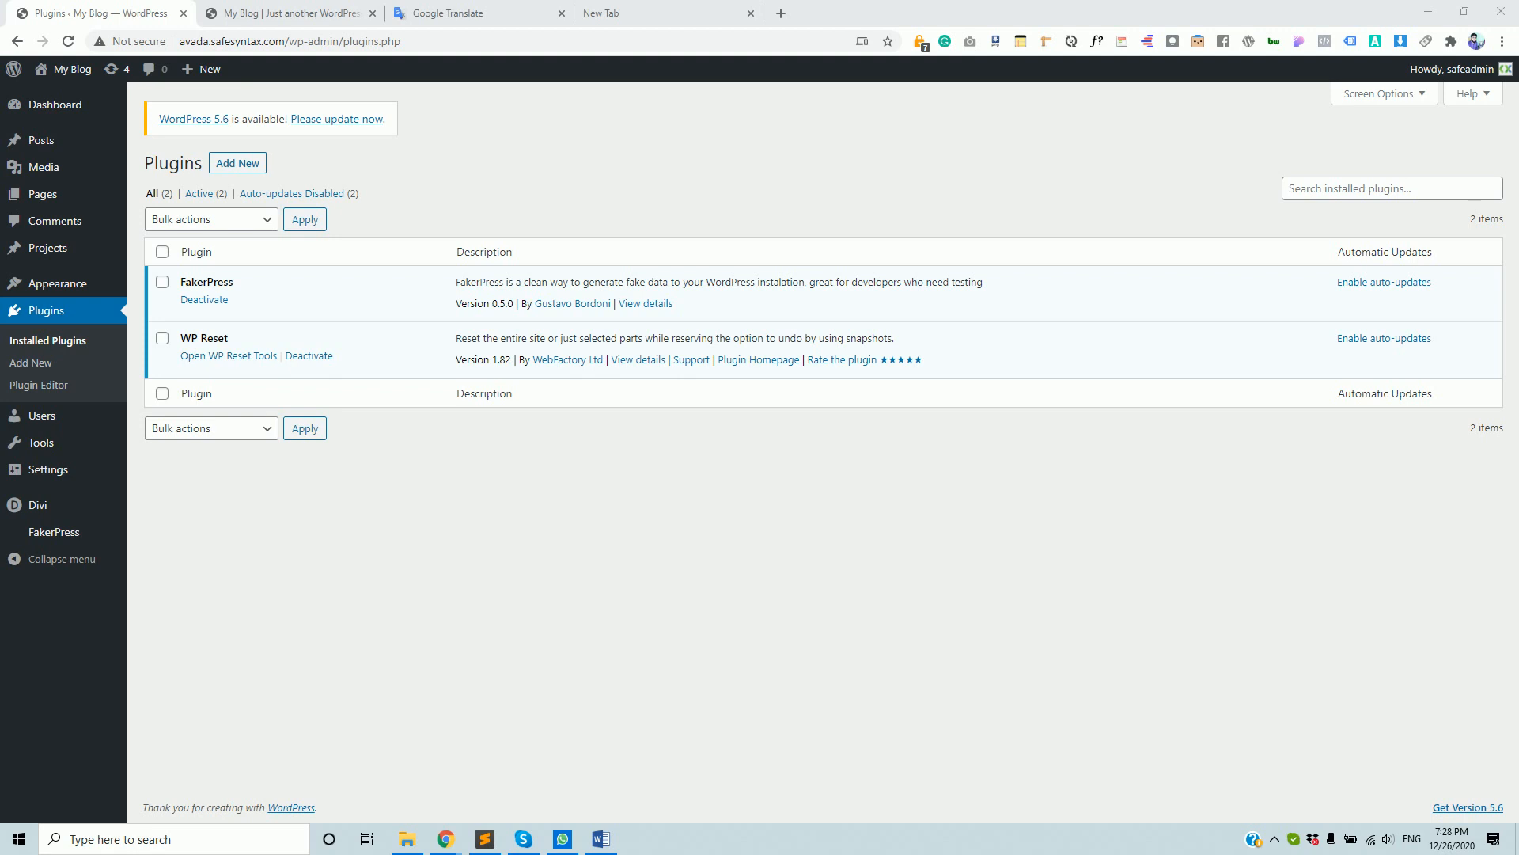
pyautogui.doubleClick(184, 41)
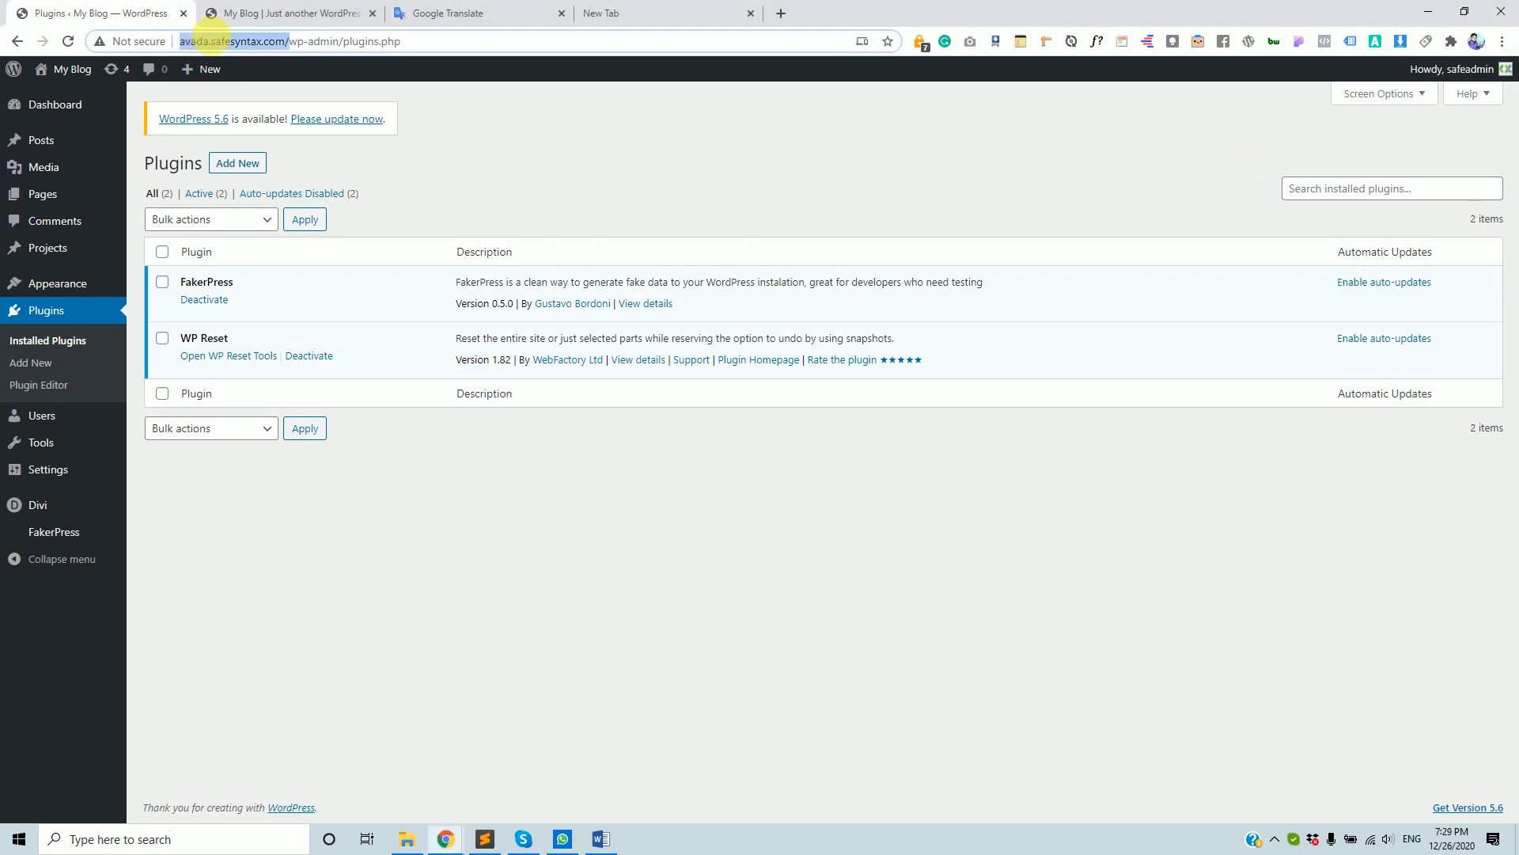
pyautogui.tripleClick(198, 41)
pyautogui.moveTo(190, 41); pyautogui.dragTo(287, 41)
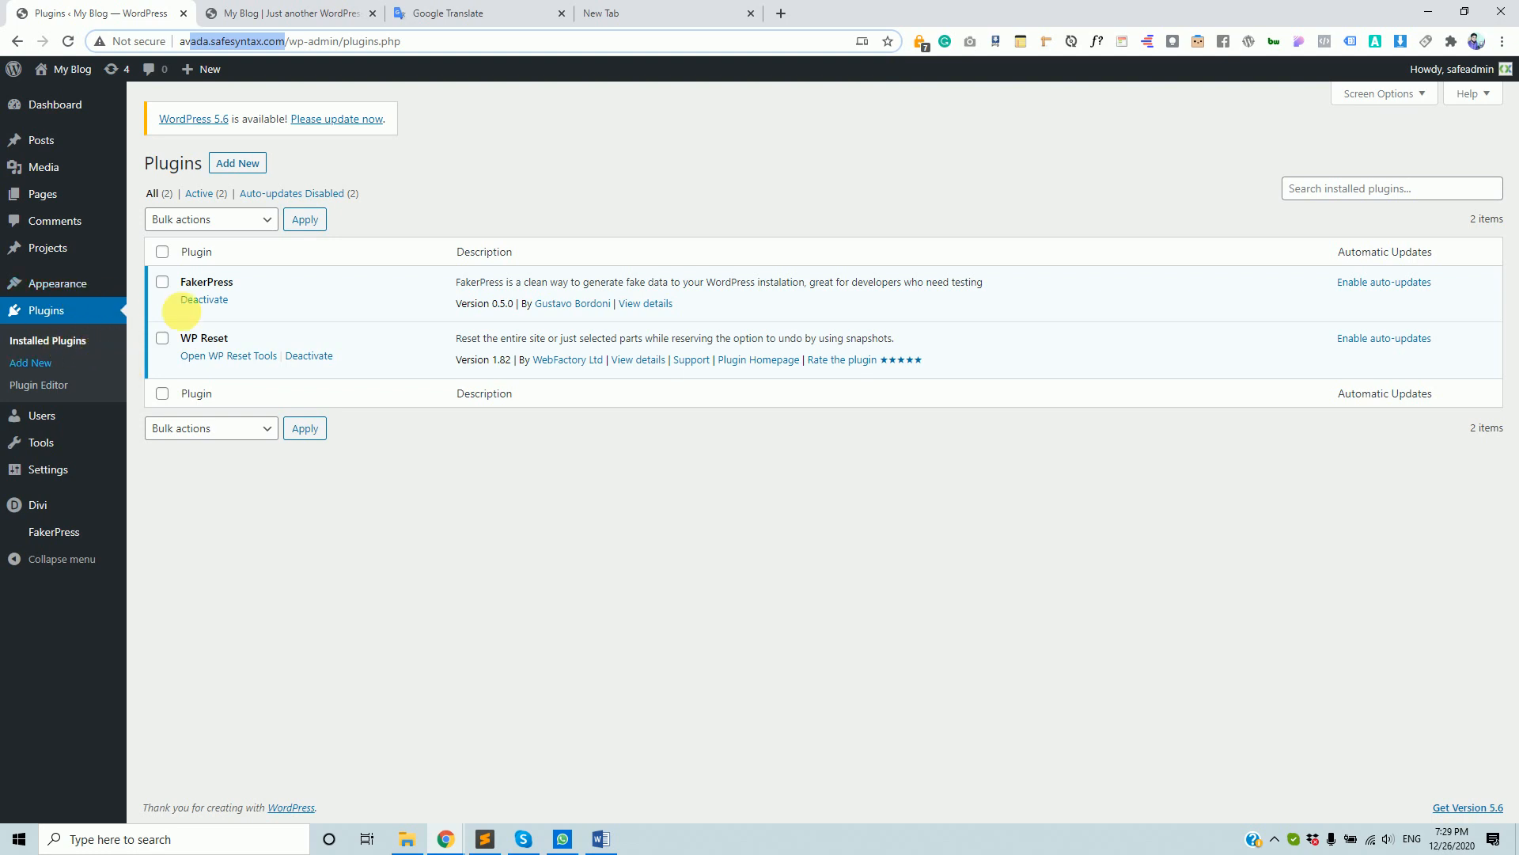
pyautogui.moveTo(210, 42); pyautogui.dragTo(289, 46)
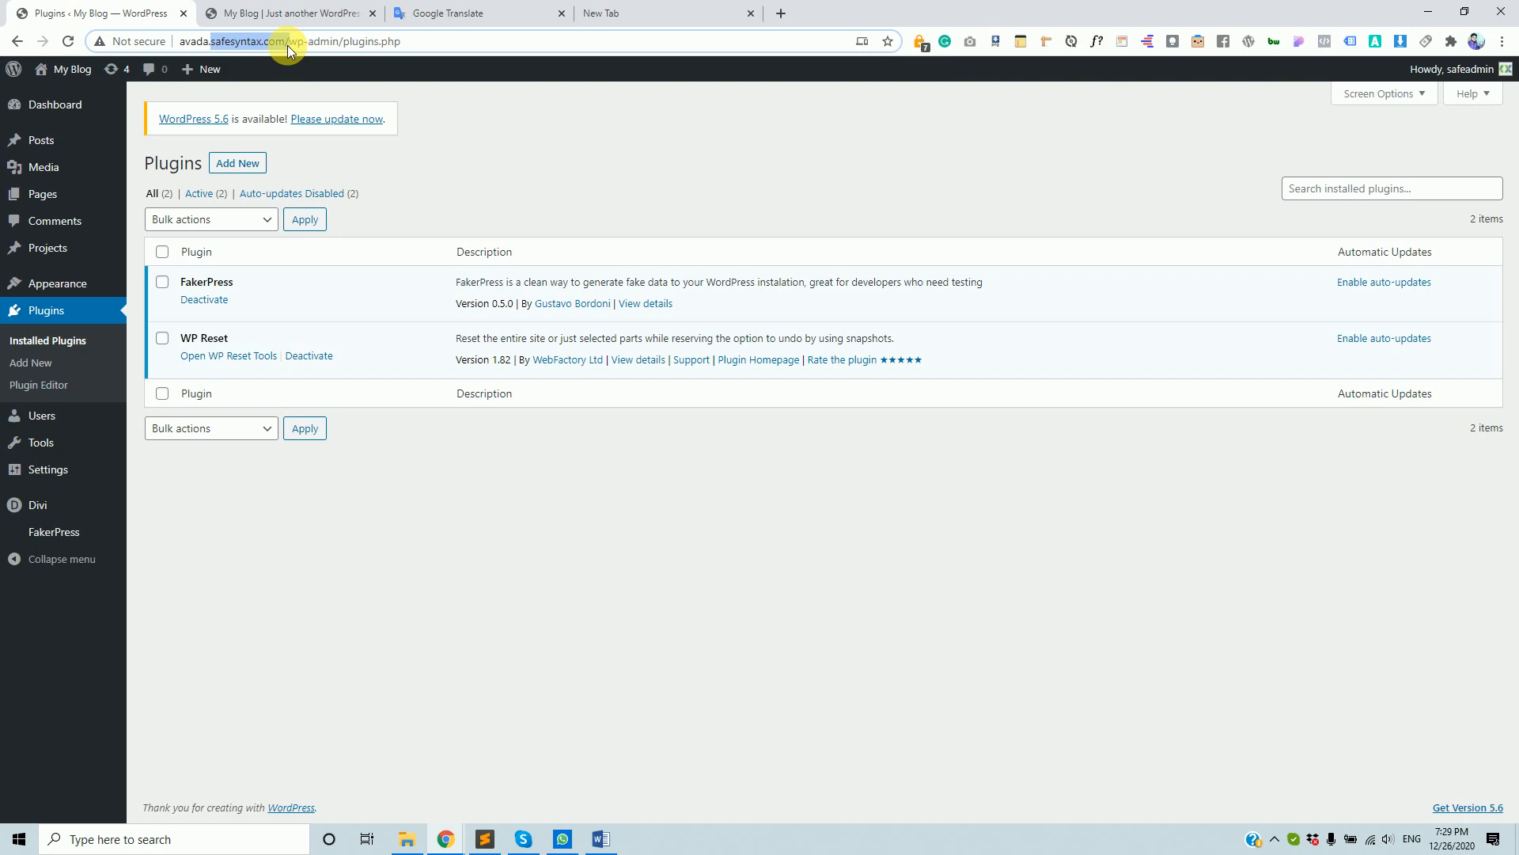
pyautogui.doubleClick(215, 44)
pyautogui.moveTo(180, 45); pyautogui.dragTo(289, 54)
# - Open the Dashboard from the blog tab in a new first tab and close the login tab
pyautogui.click(80, 292)
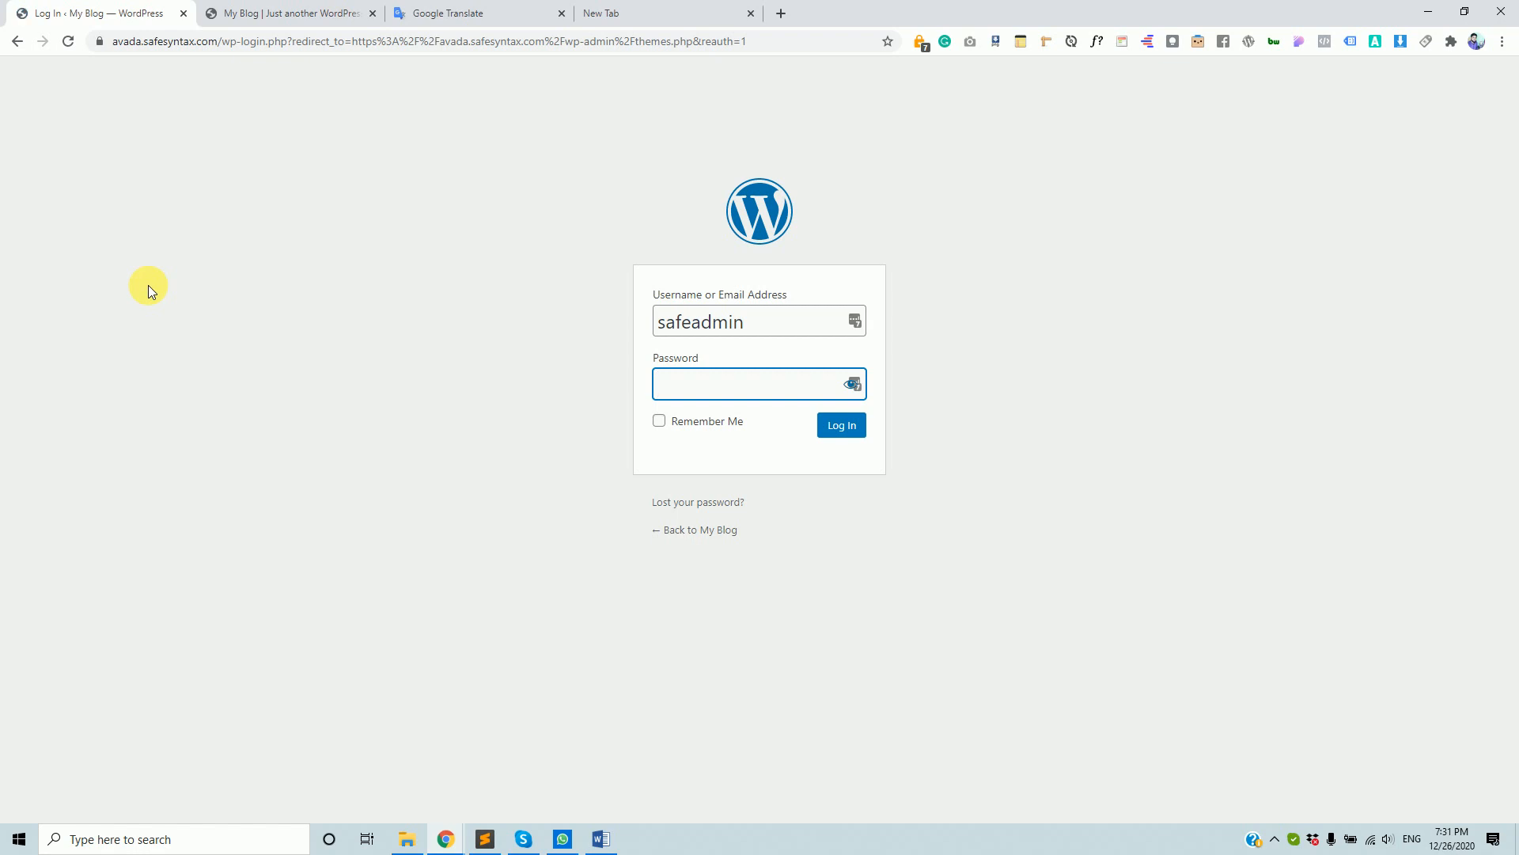
pyautogui.click(299, 11)
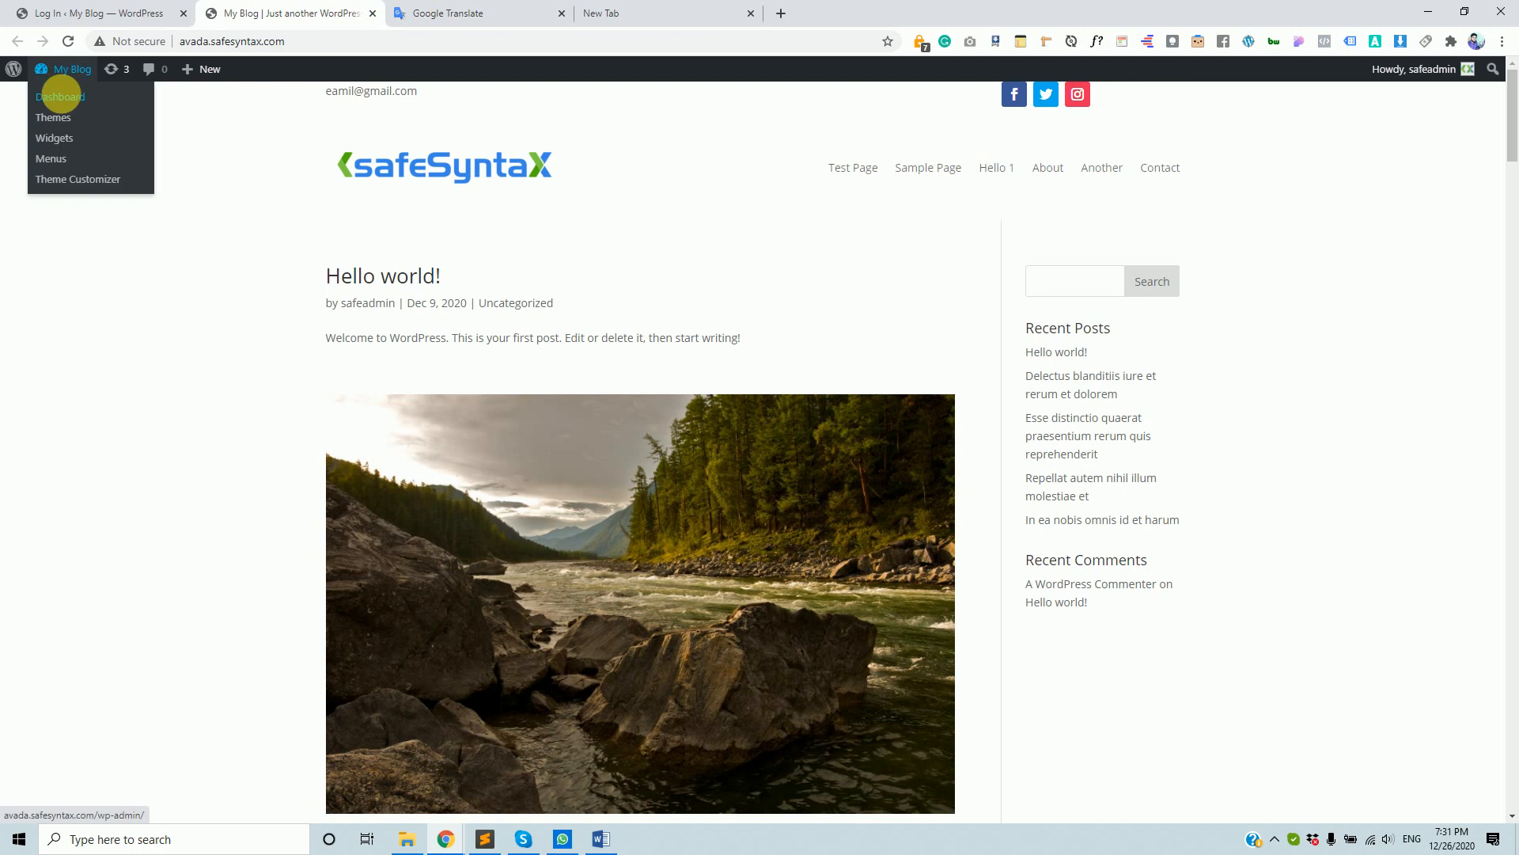
pyautogui.middleClick(67, 98)
pyautogui.moveTo(418, 7); pyautogui.dragTo(89, 2)
pyautogui.click(285, 13)
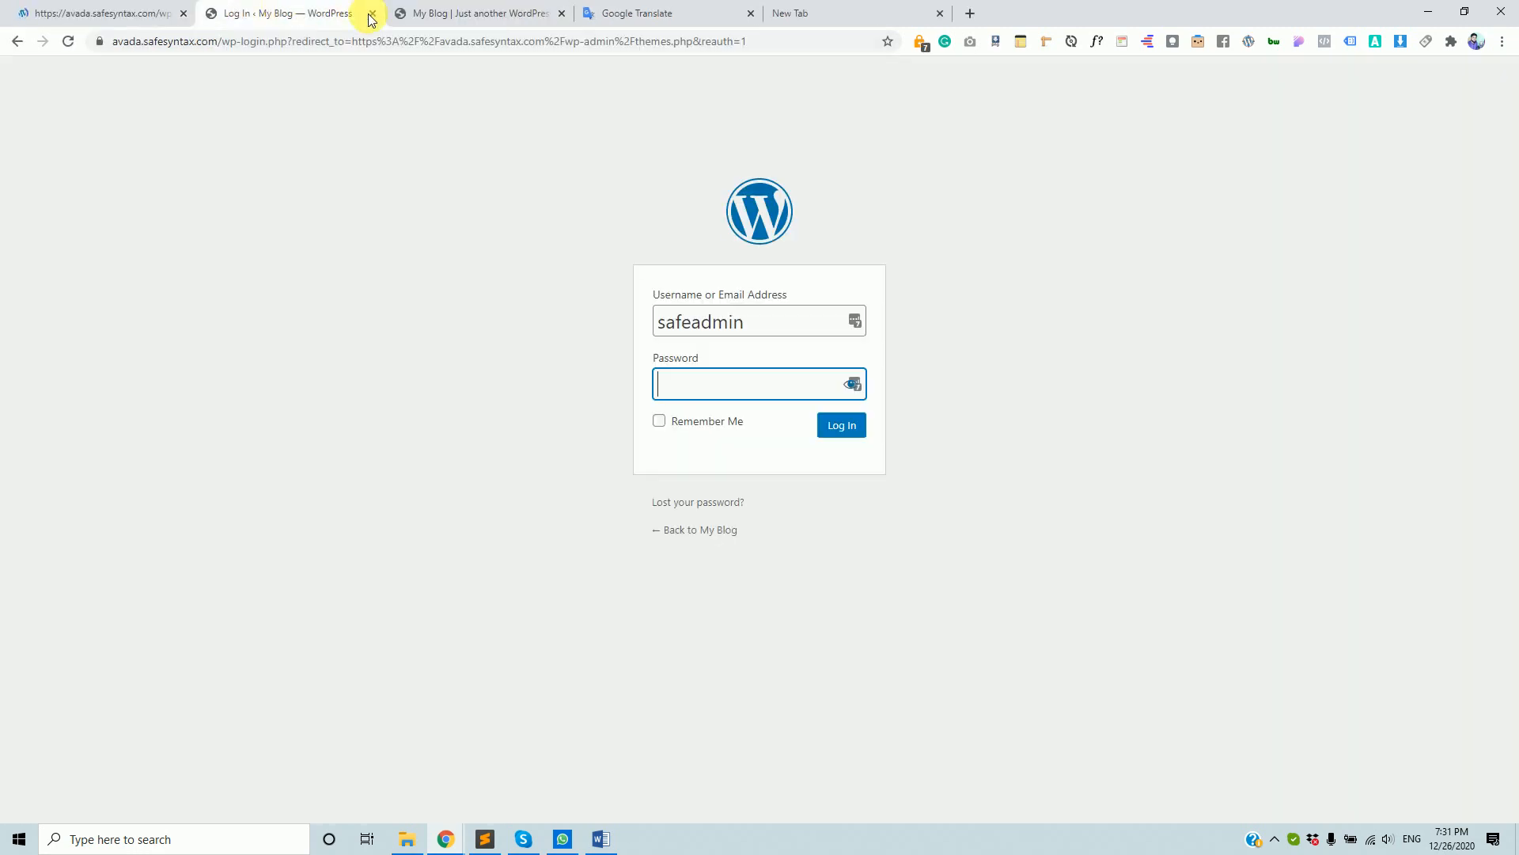
pyautogui.click(373, 13)
pyautogui.click(125, 6)
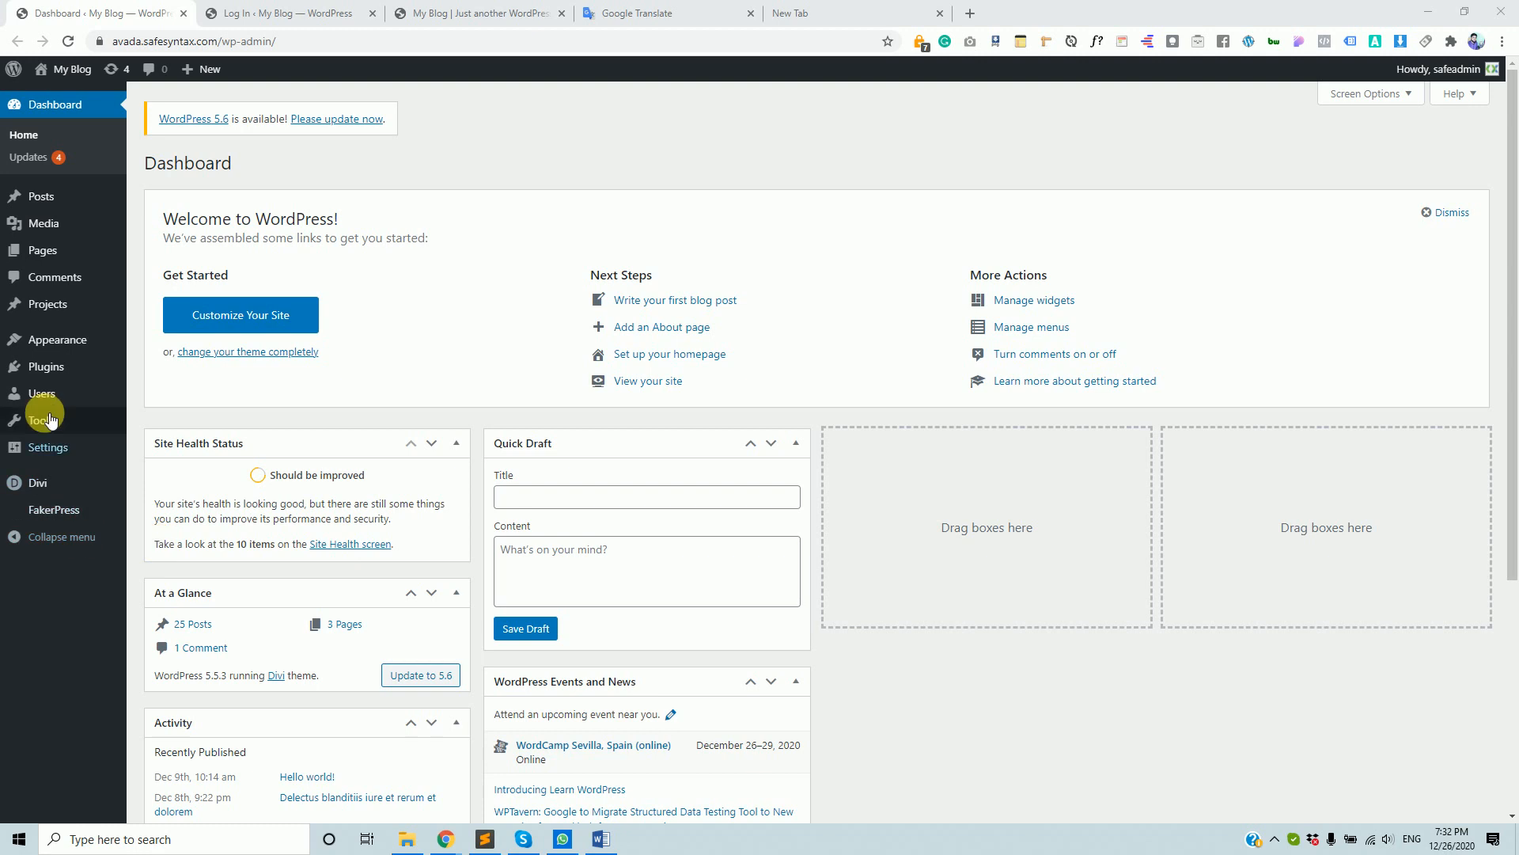
# - Go to Appearance > Themes, listing Divi, Avada, Twenty Nineteen, Twenty Seventeen and Twenty Twenty
pyautogui.moveTo(69, 339)
pyautogui.click(159, 344)
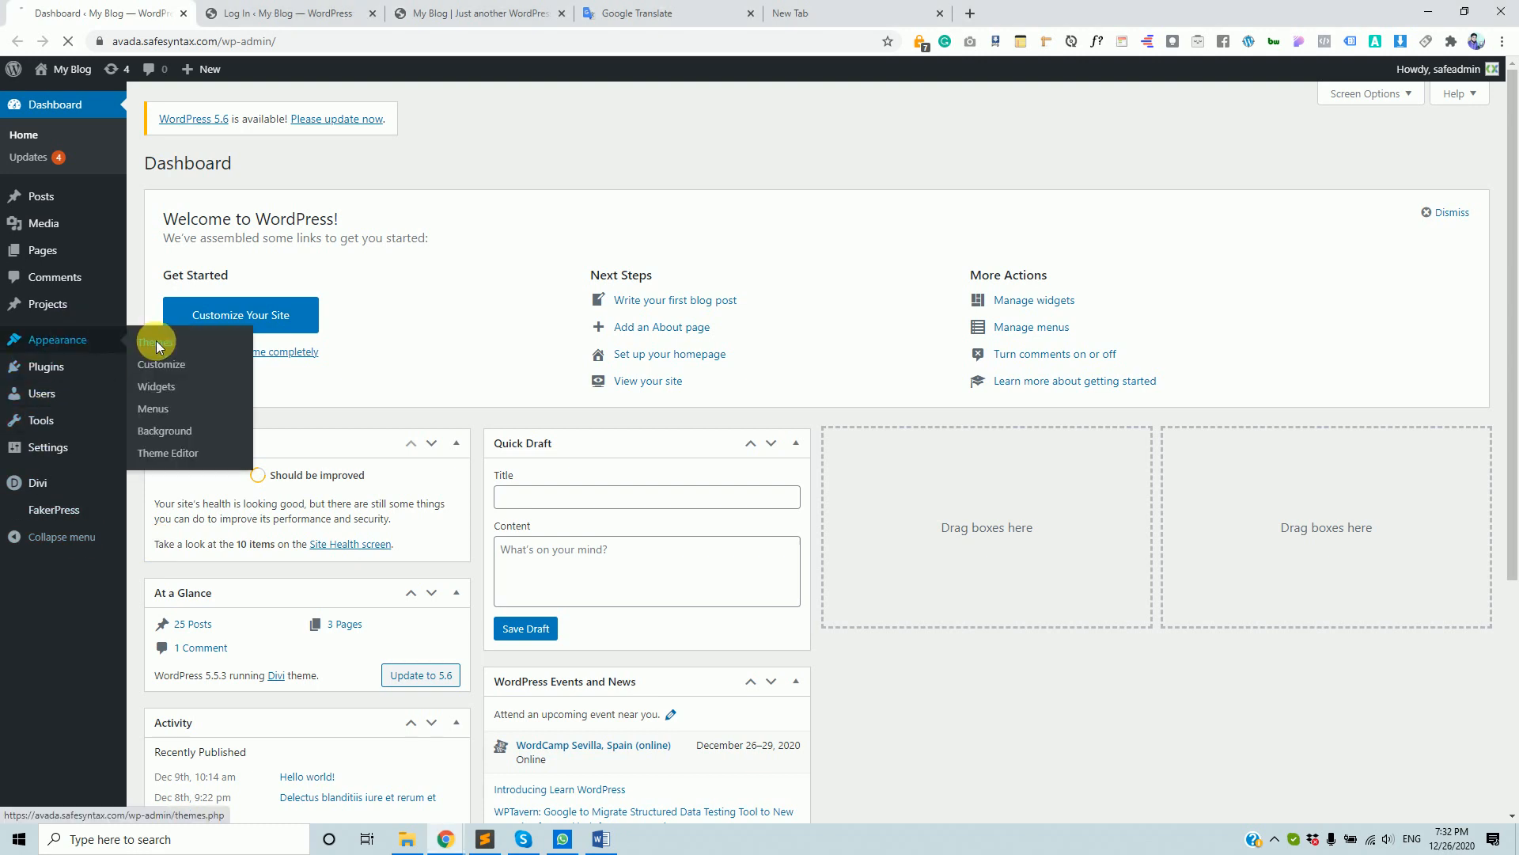
pyautogui.moveTo(434, 851)
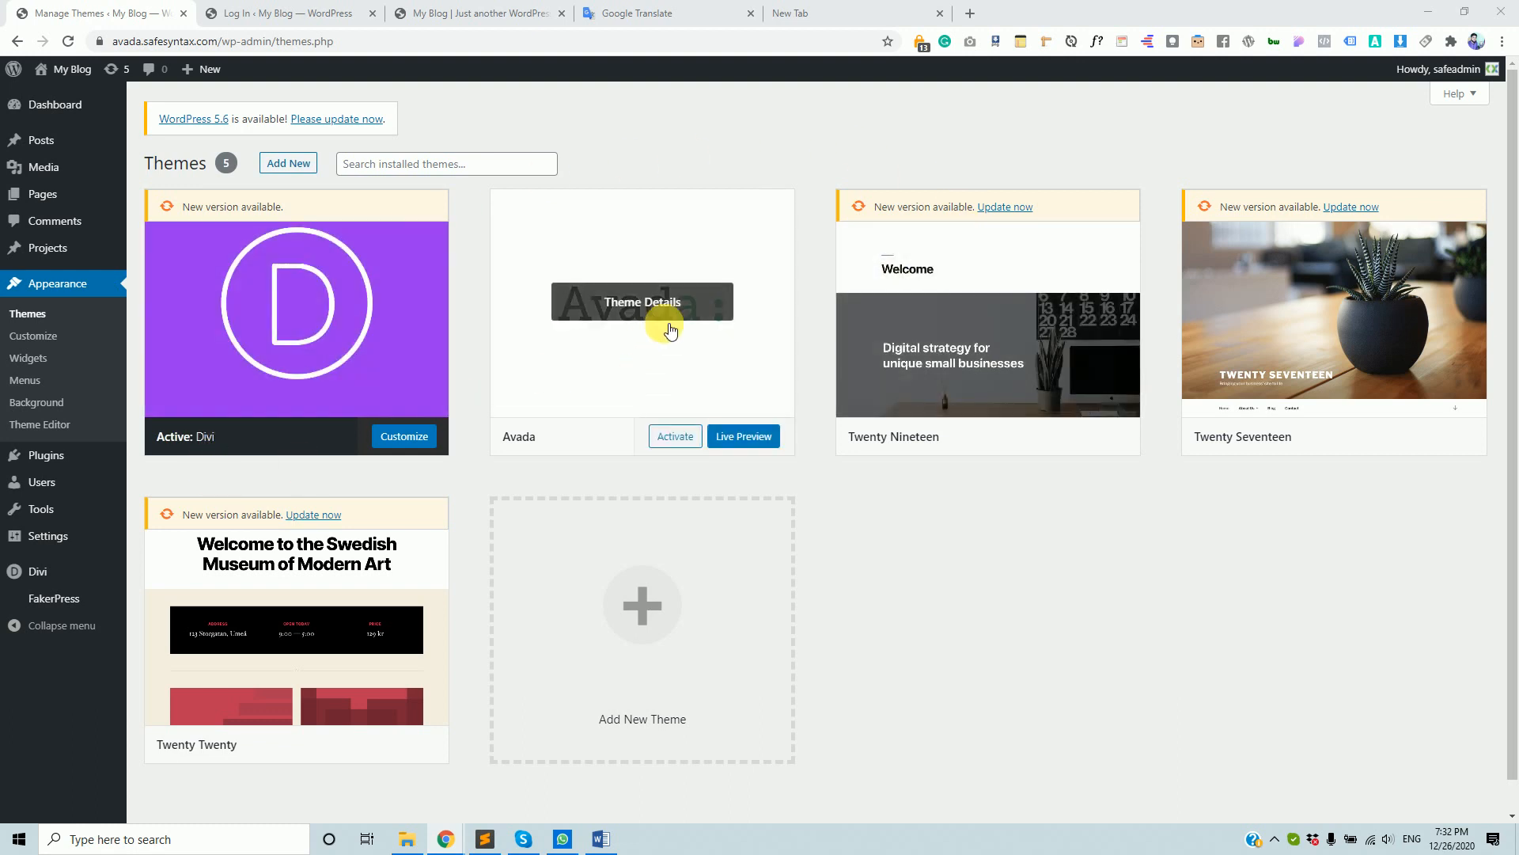
# - Delete the Twenty Nineteen, Twenty Seventeen and Twenty Twenty themes, confirming each deletion
pyautogui.click(1062, 393)
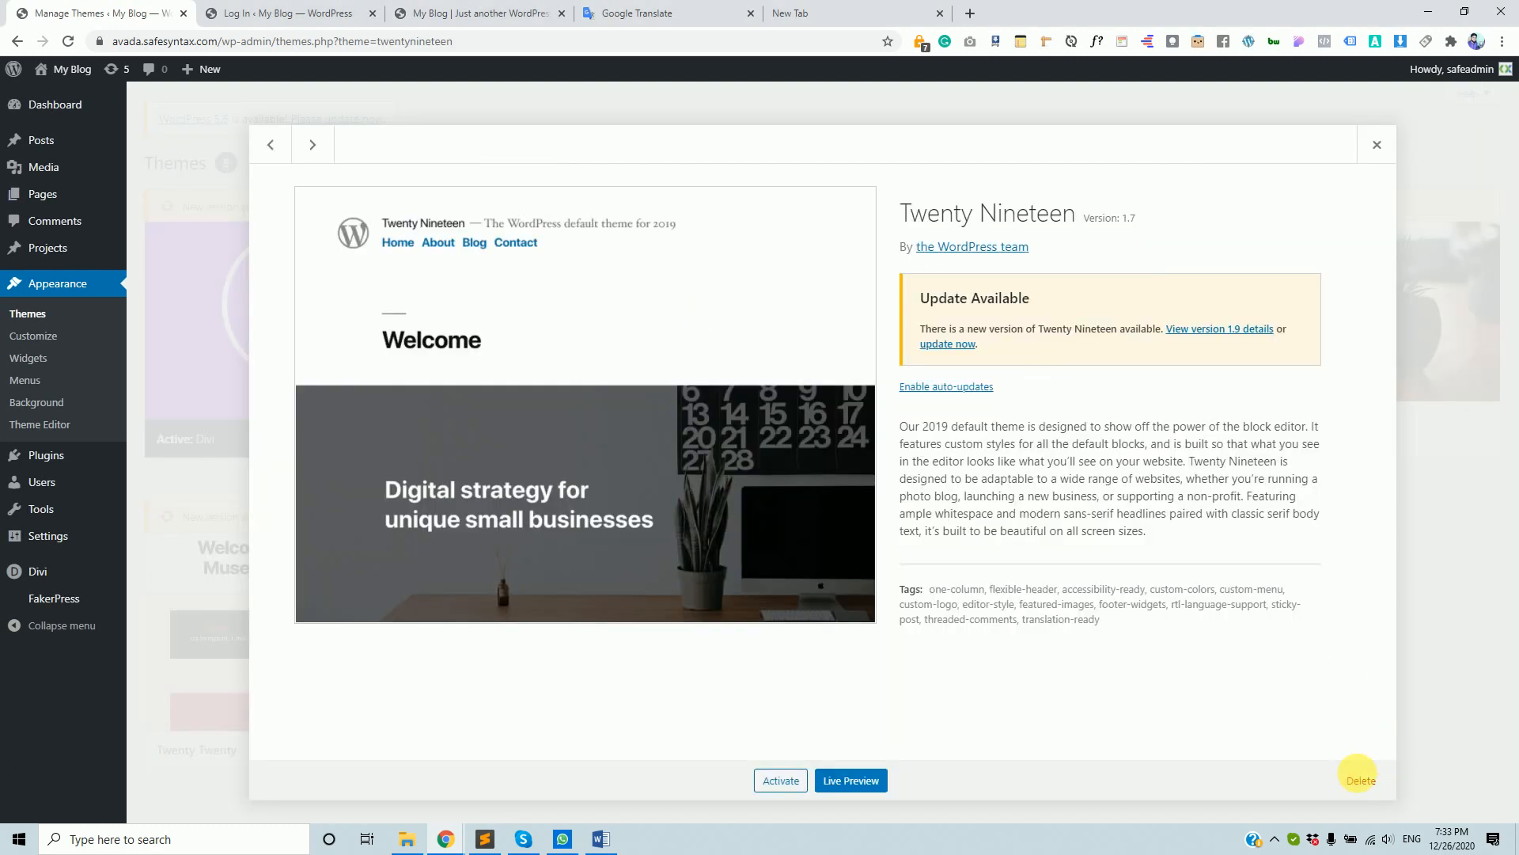
pyautogui.click(1361, 782)
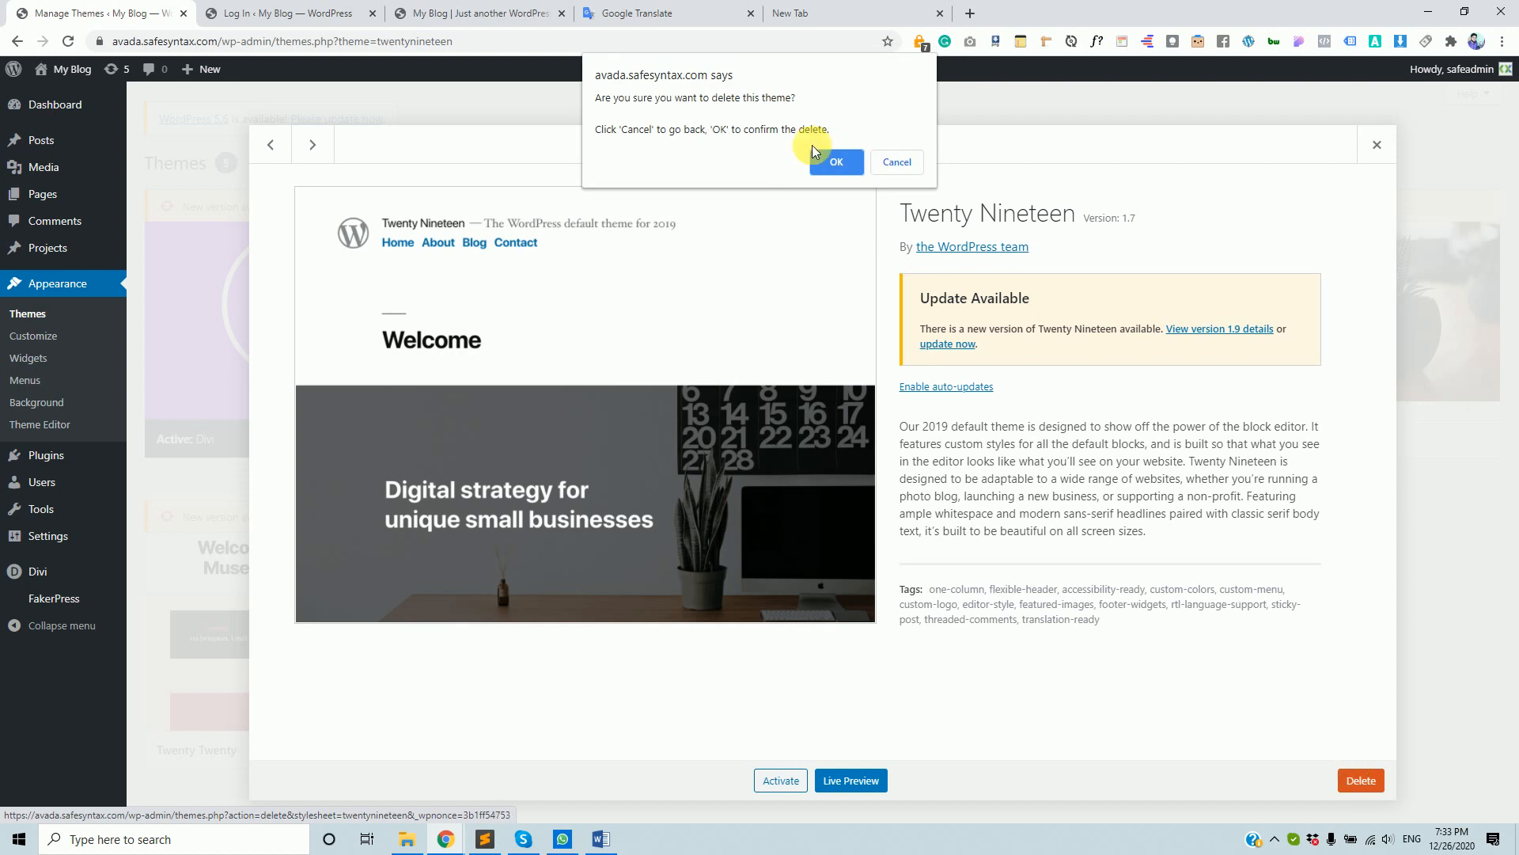
pyautogui.click(836, 166)
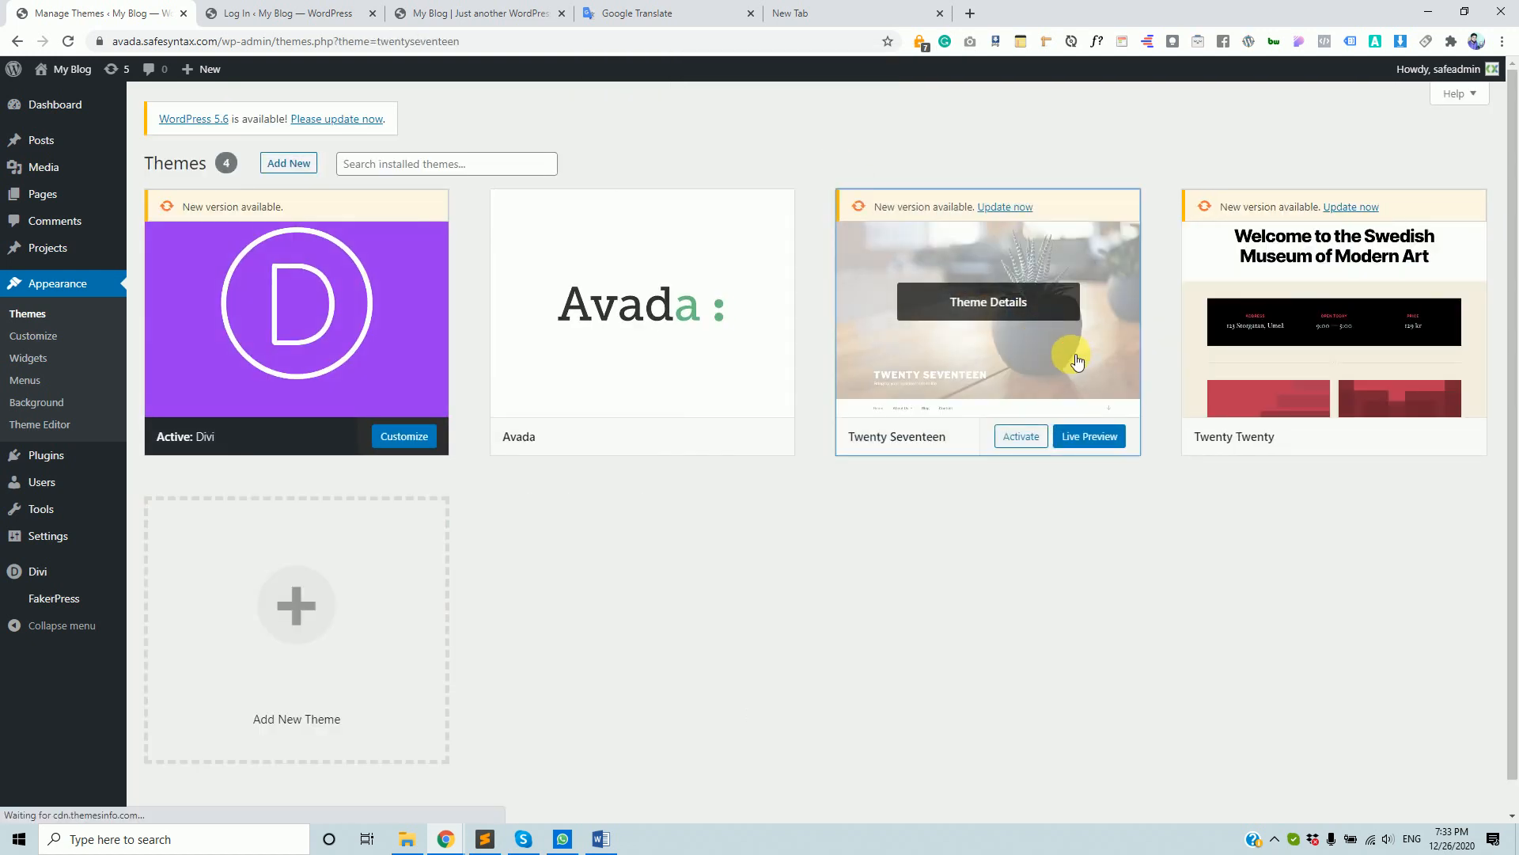
pyautogui.click(1075, 360)
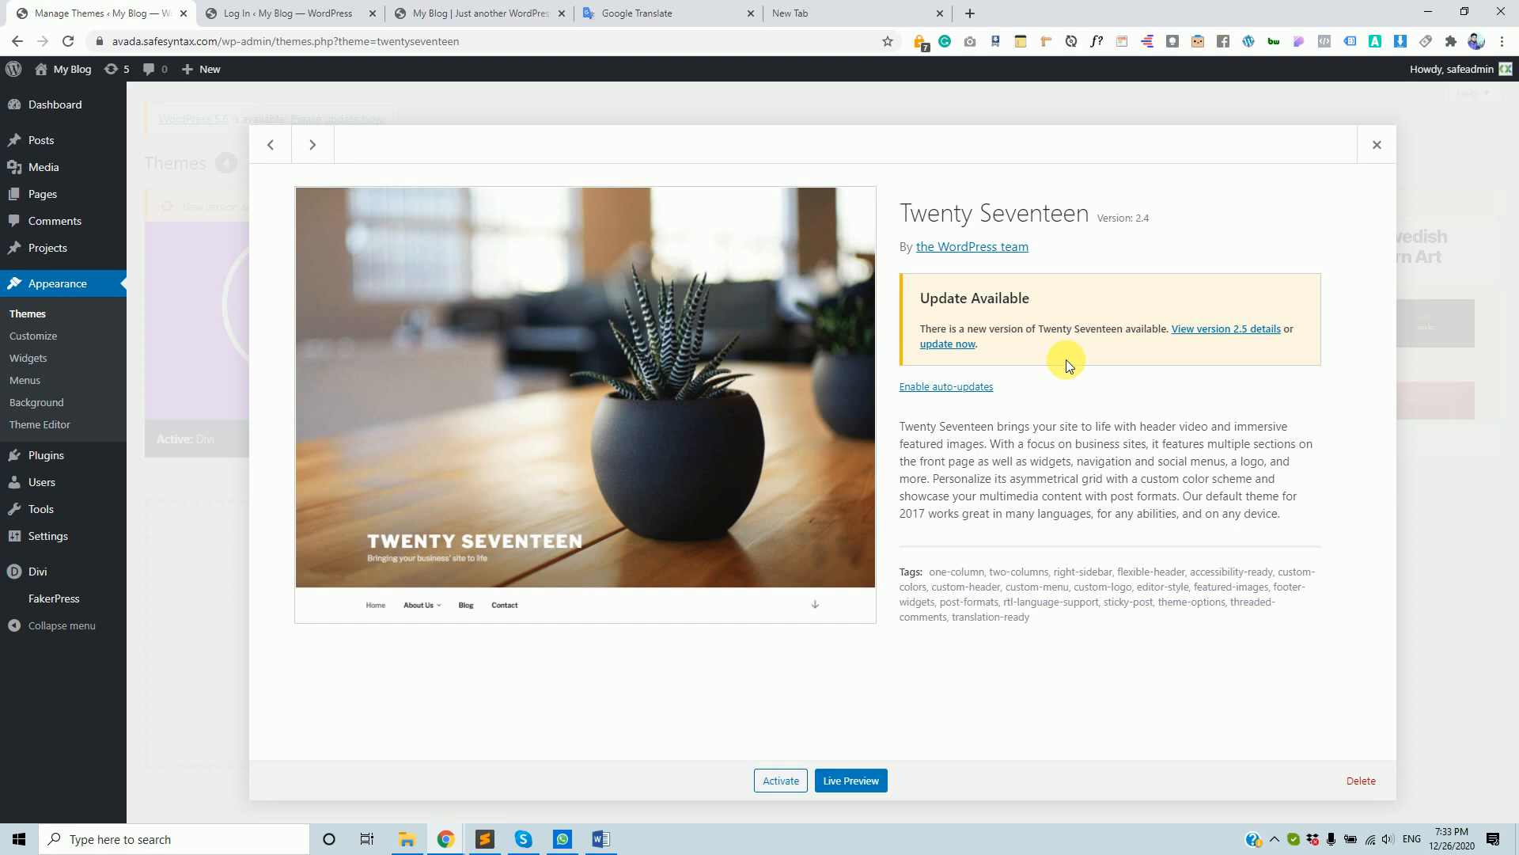
pyautogui.click(1362, 782)
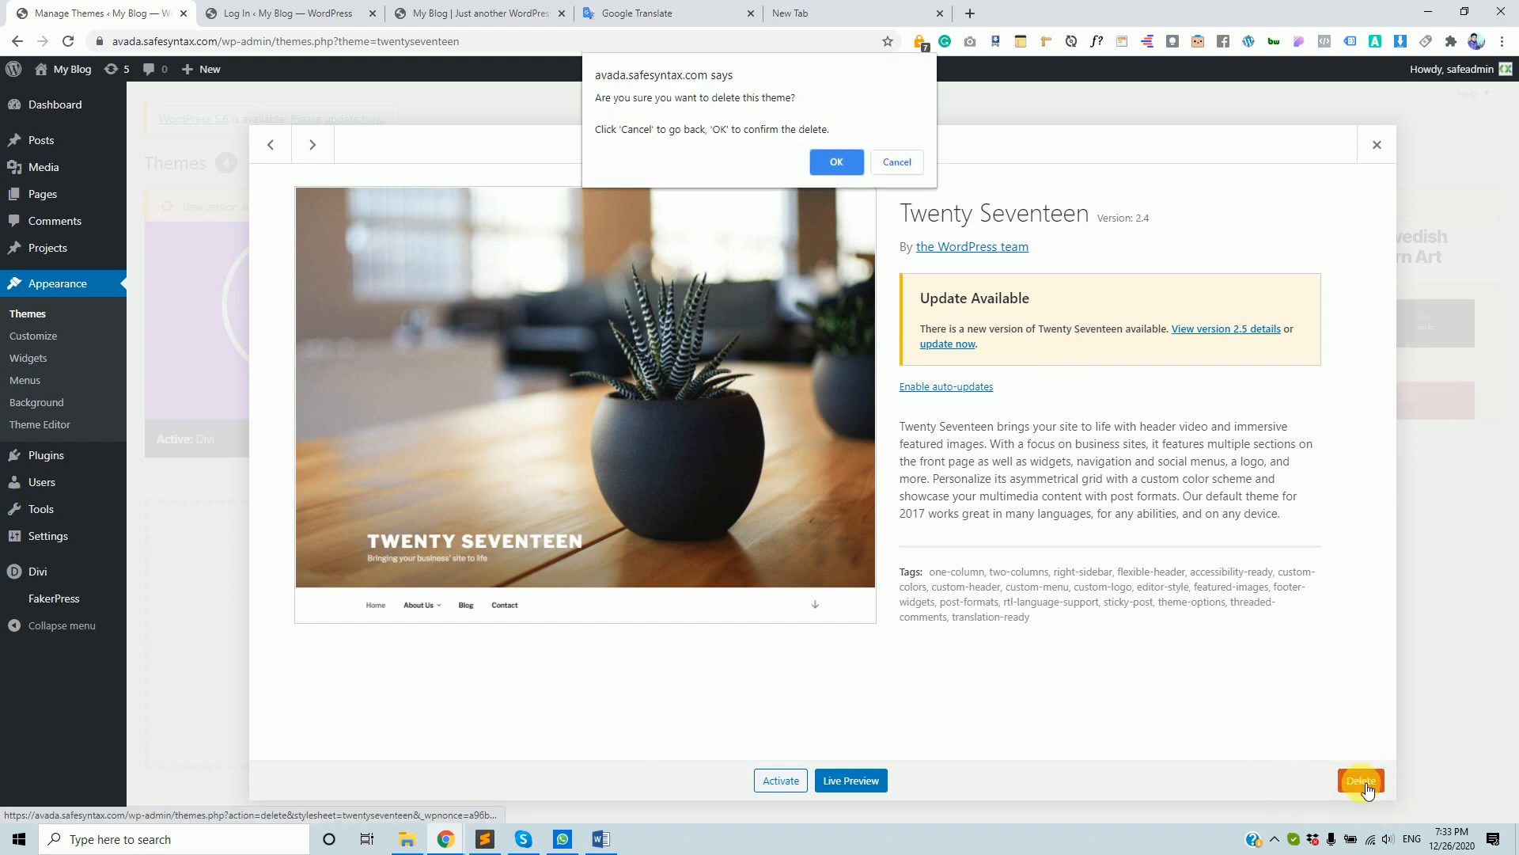
pyautogui.click(823, 159)
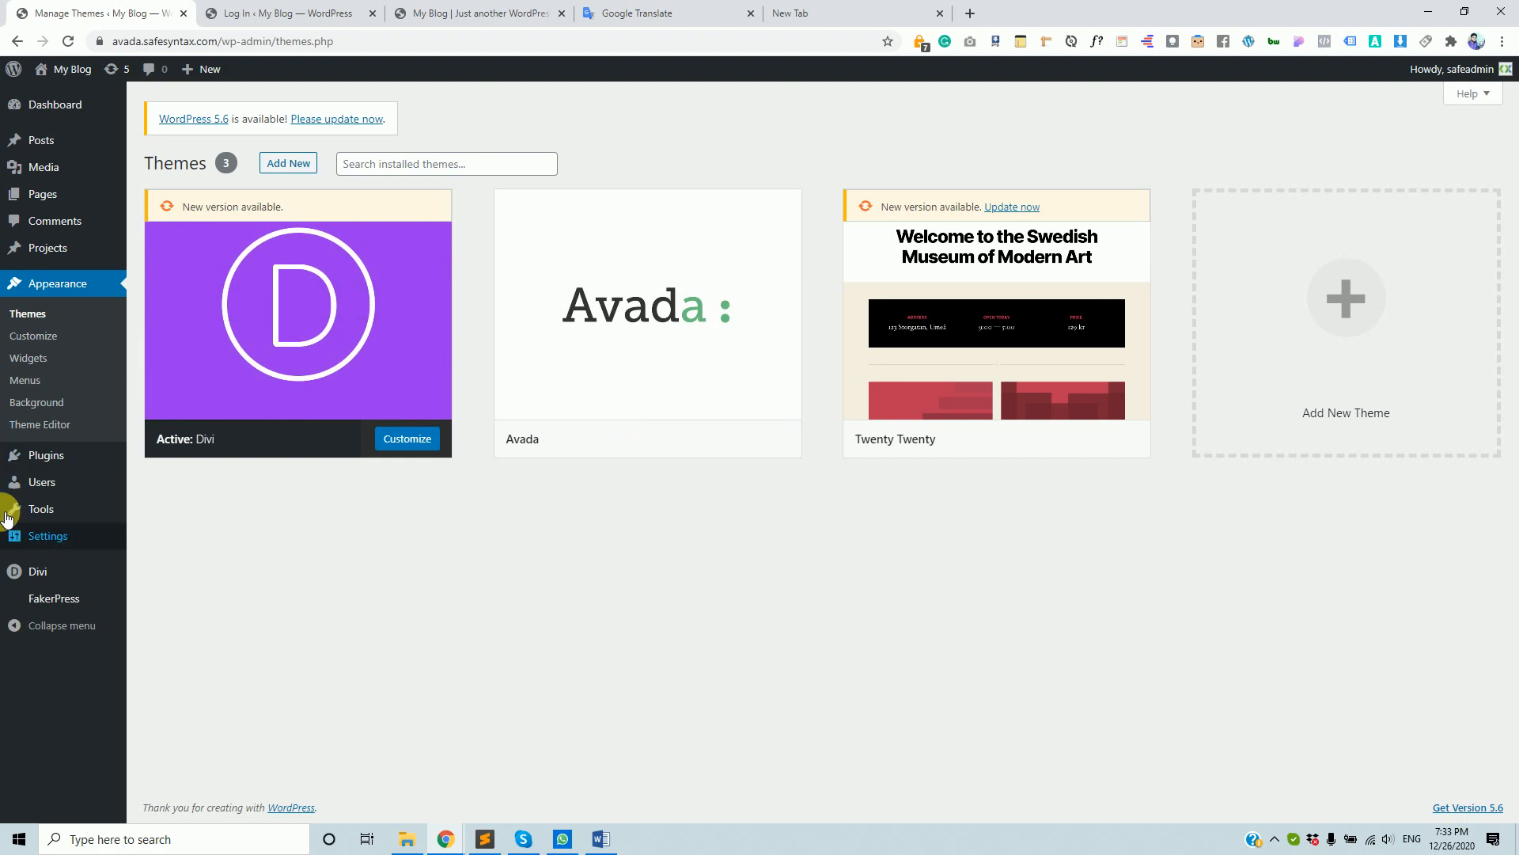
pyautogui.click(1099, 348)
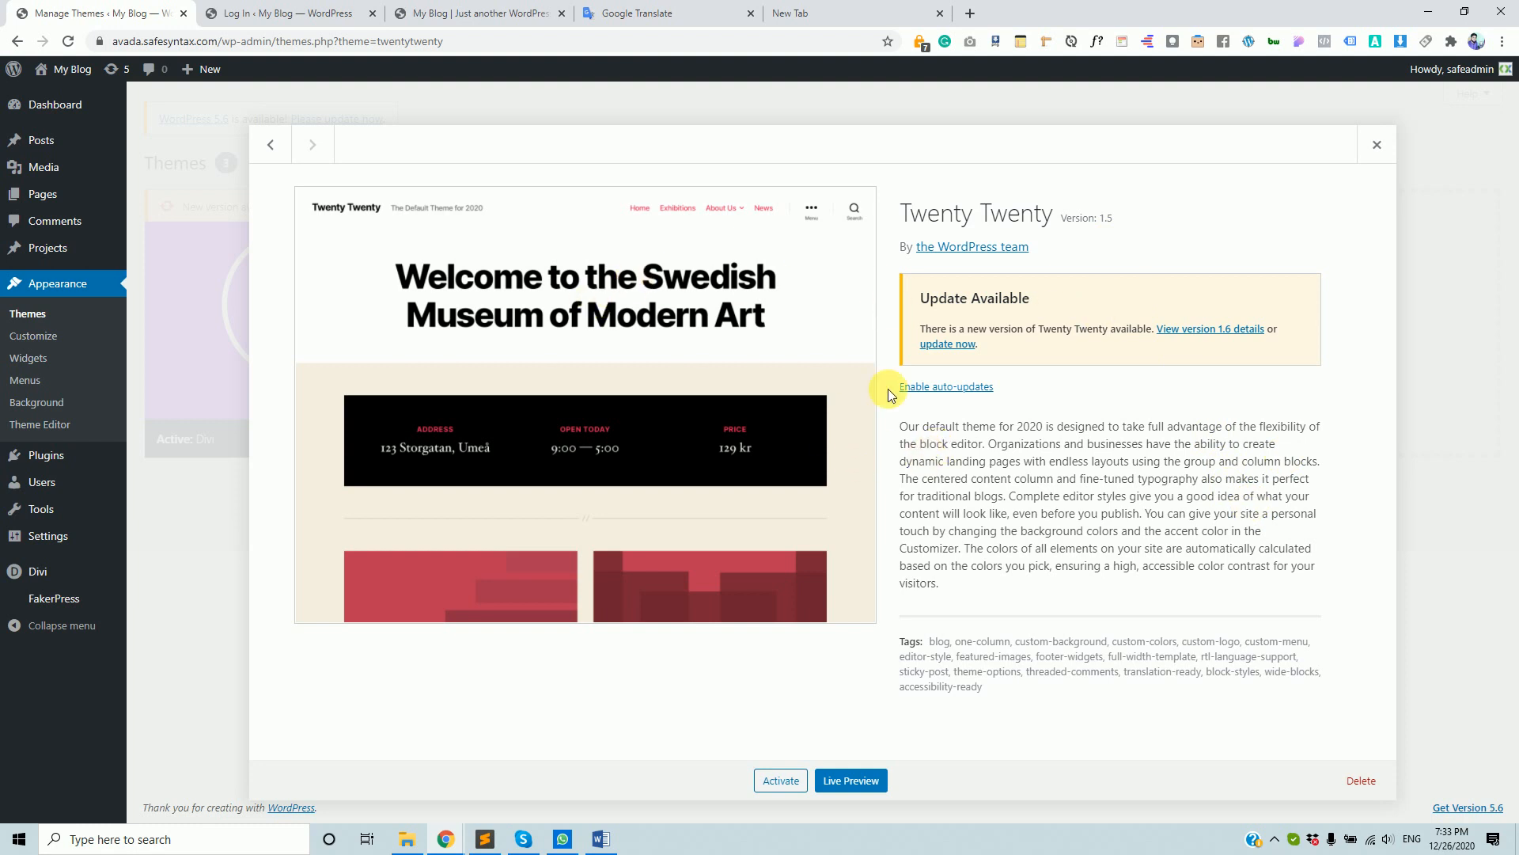
pyautogui.click(1358, 782)
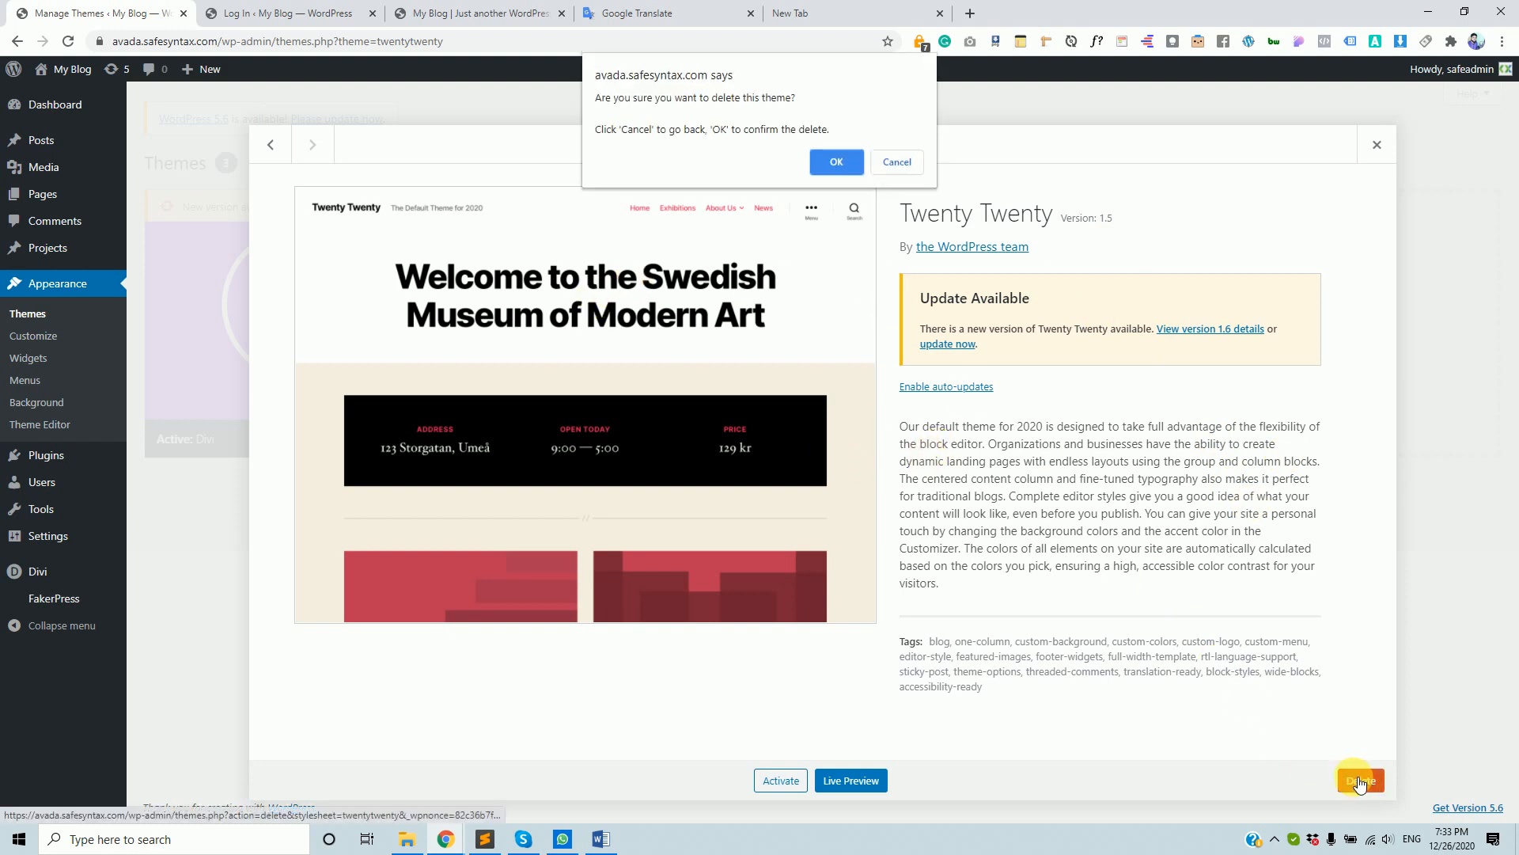
pyautogui.click(825, 159)
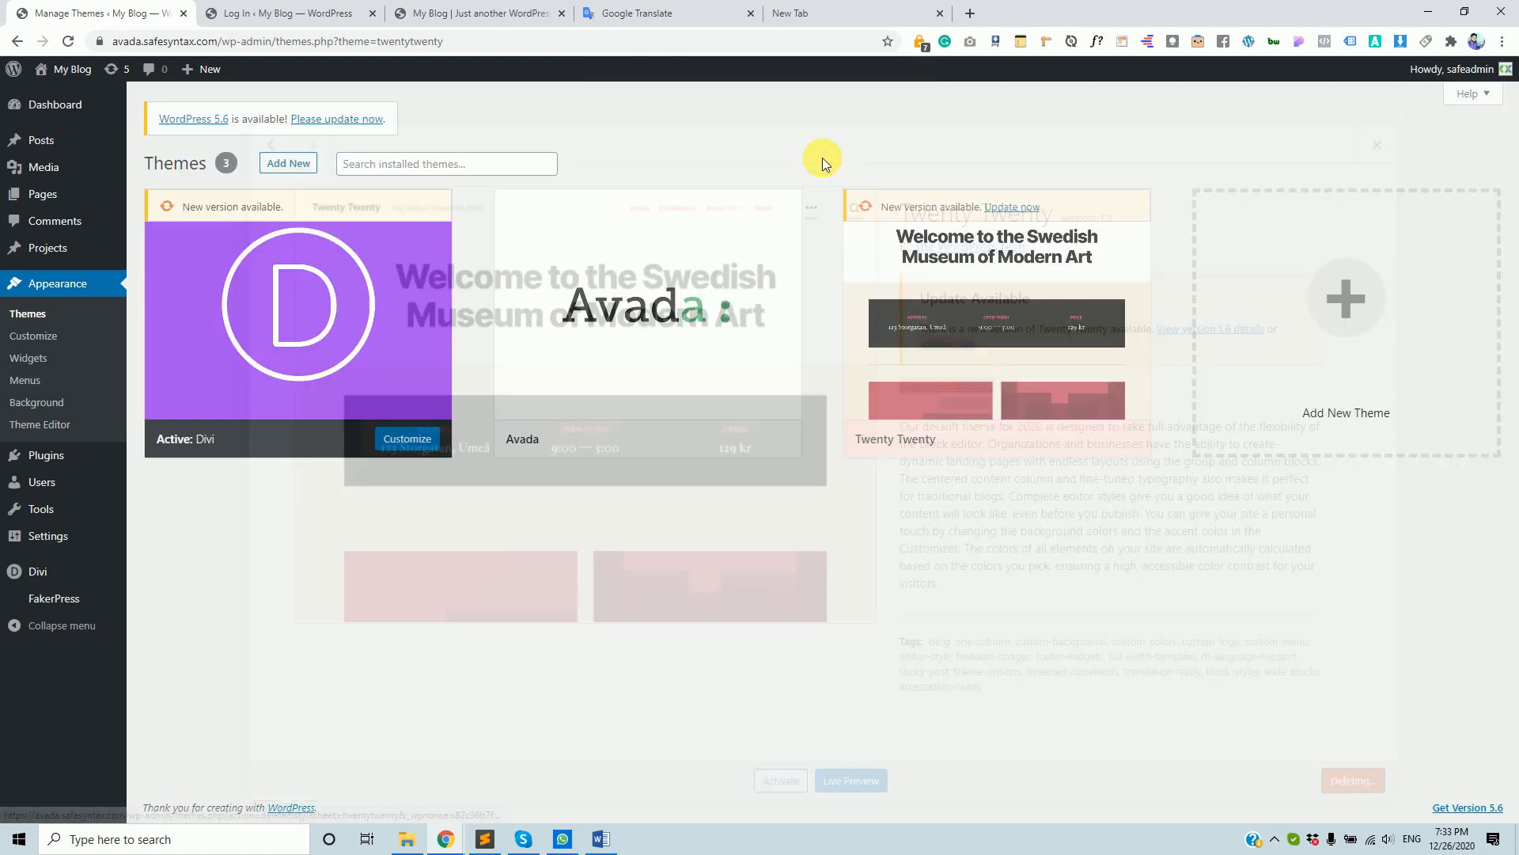
pyautogui.moveTo(571, 203)
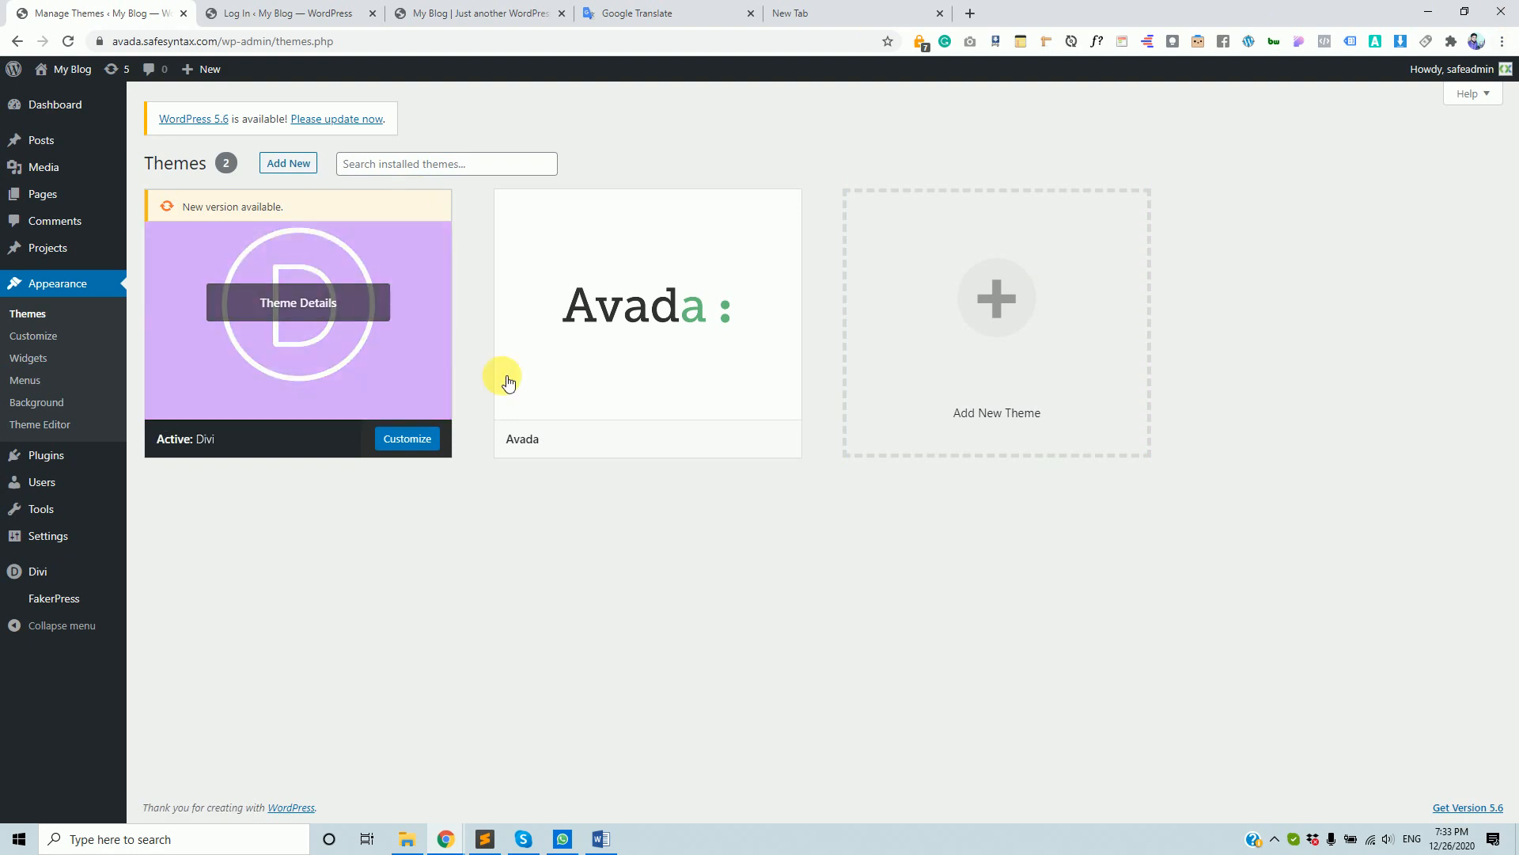
pyautogui.moveTo(578, 844)
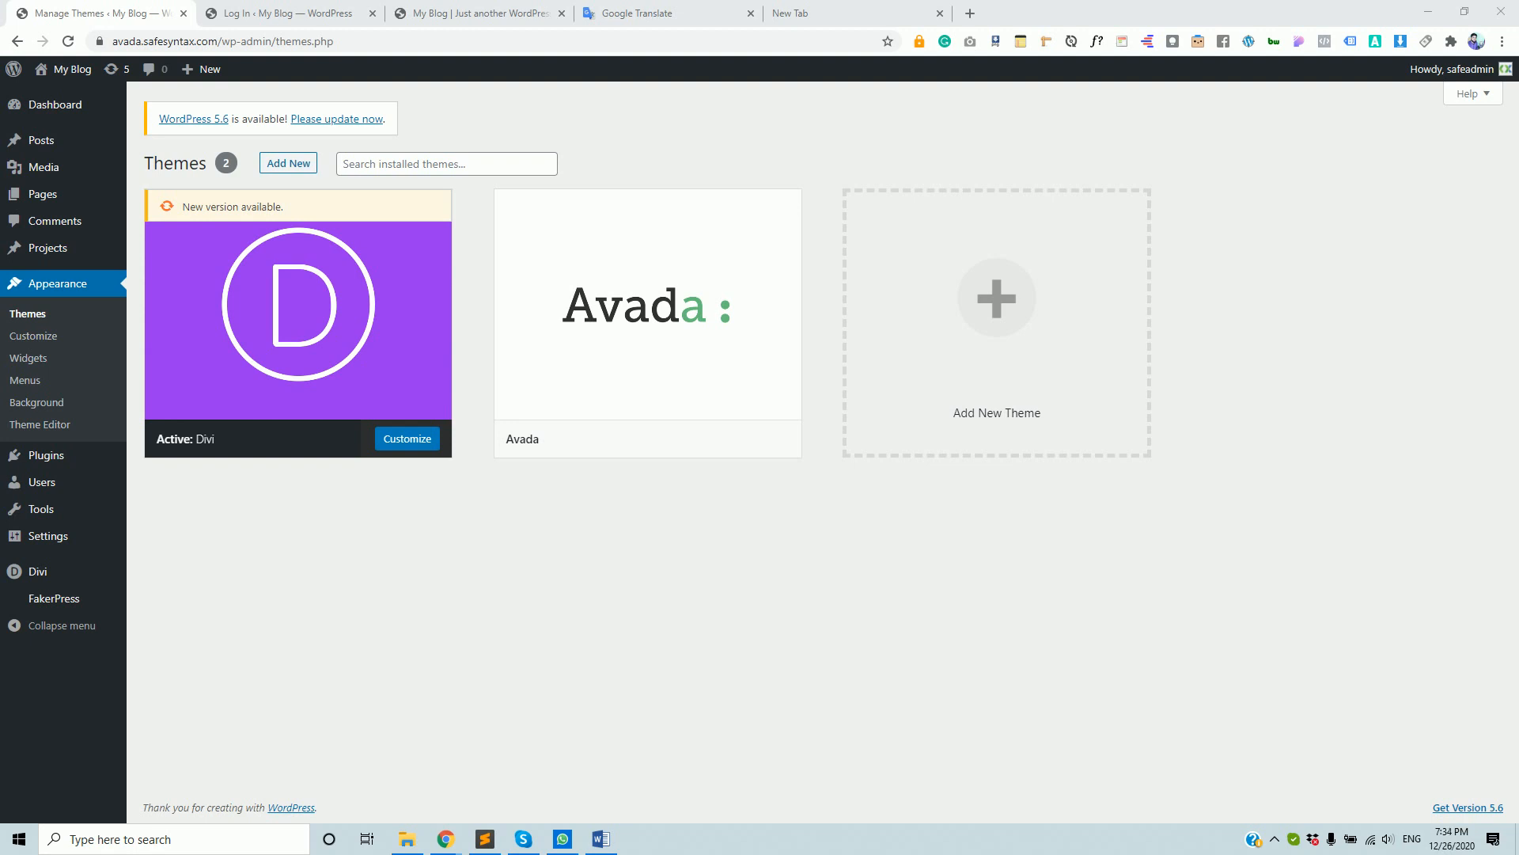
pyautogui.moveTo(16, 452)
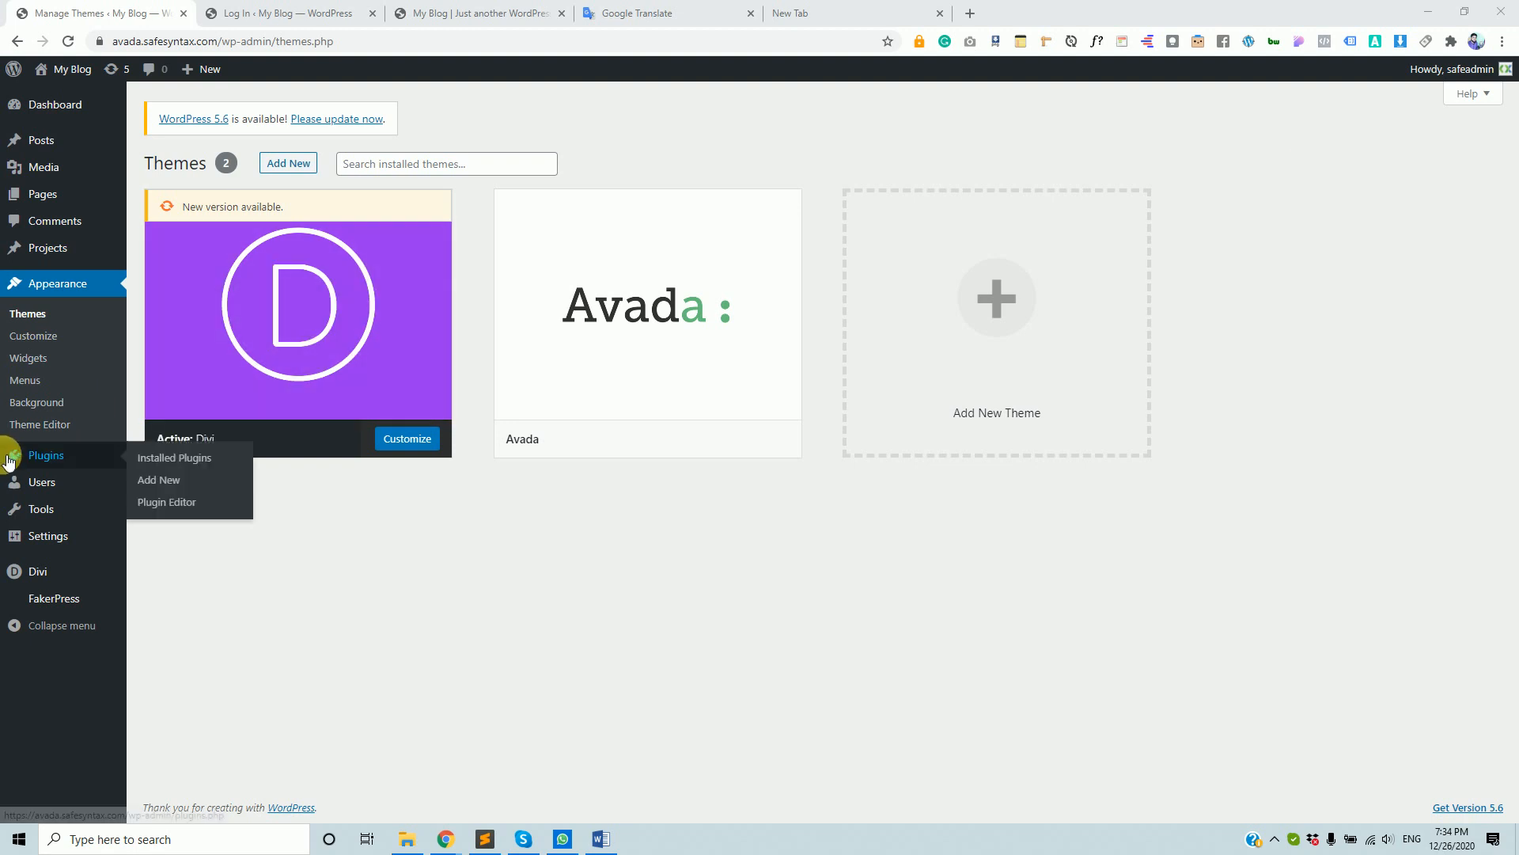
# - View the installed plugins list, then the My Blog front page with its 'Hello world!' post
pyautogui.click(43, 466)
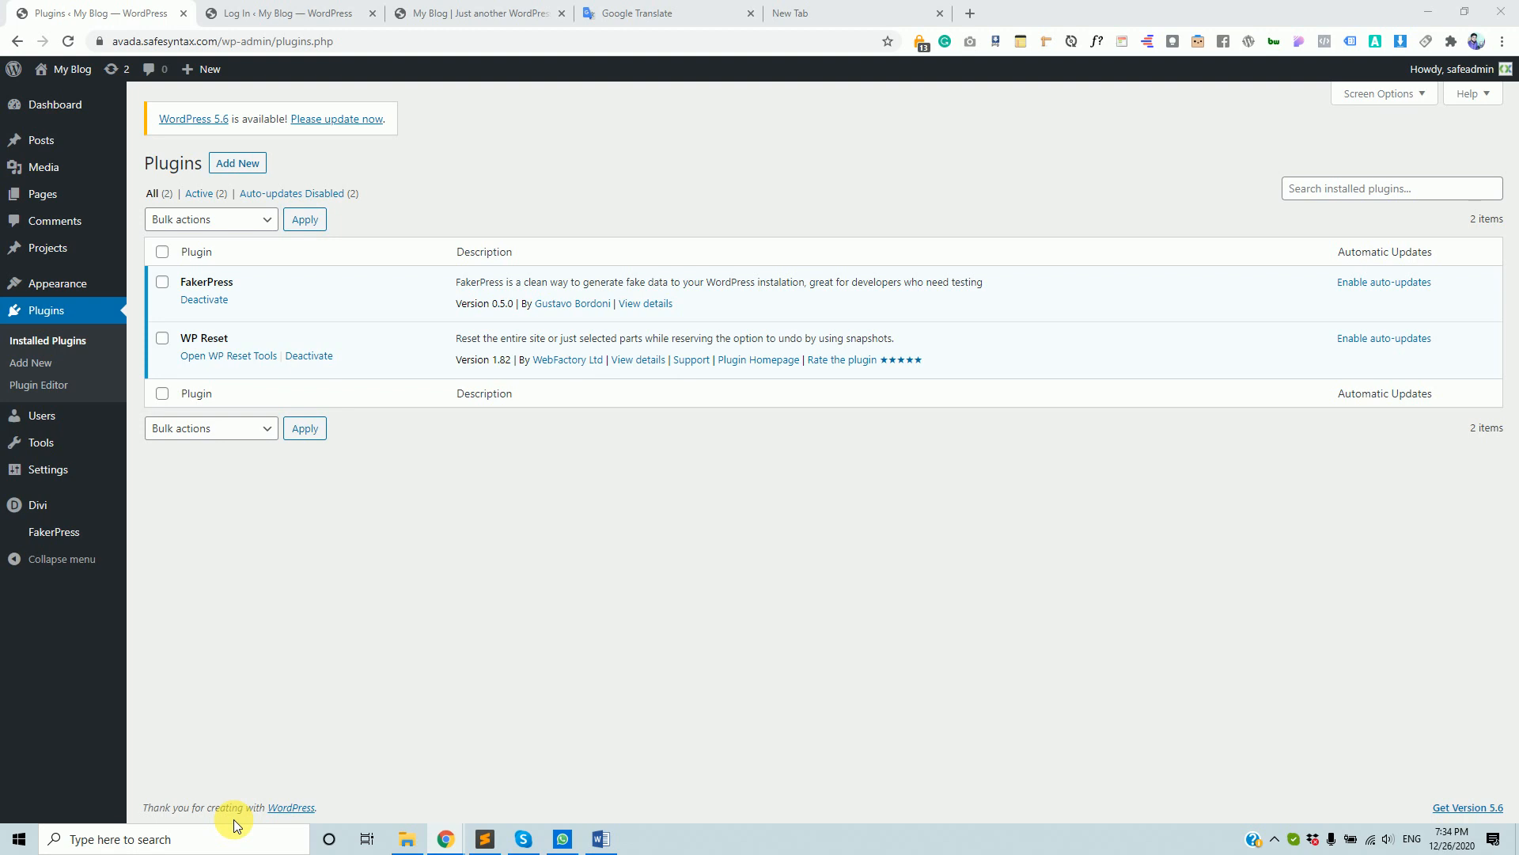
pyautogui.click(224, 13)
pyautogui.click(486, 10)
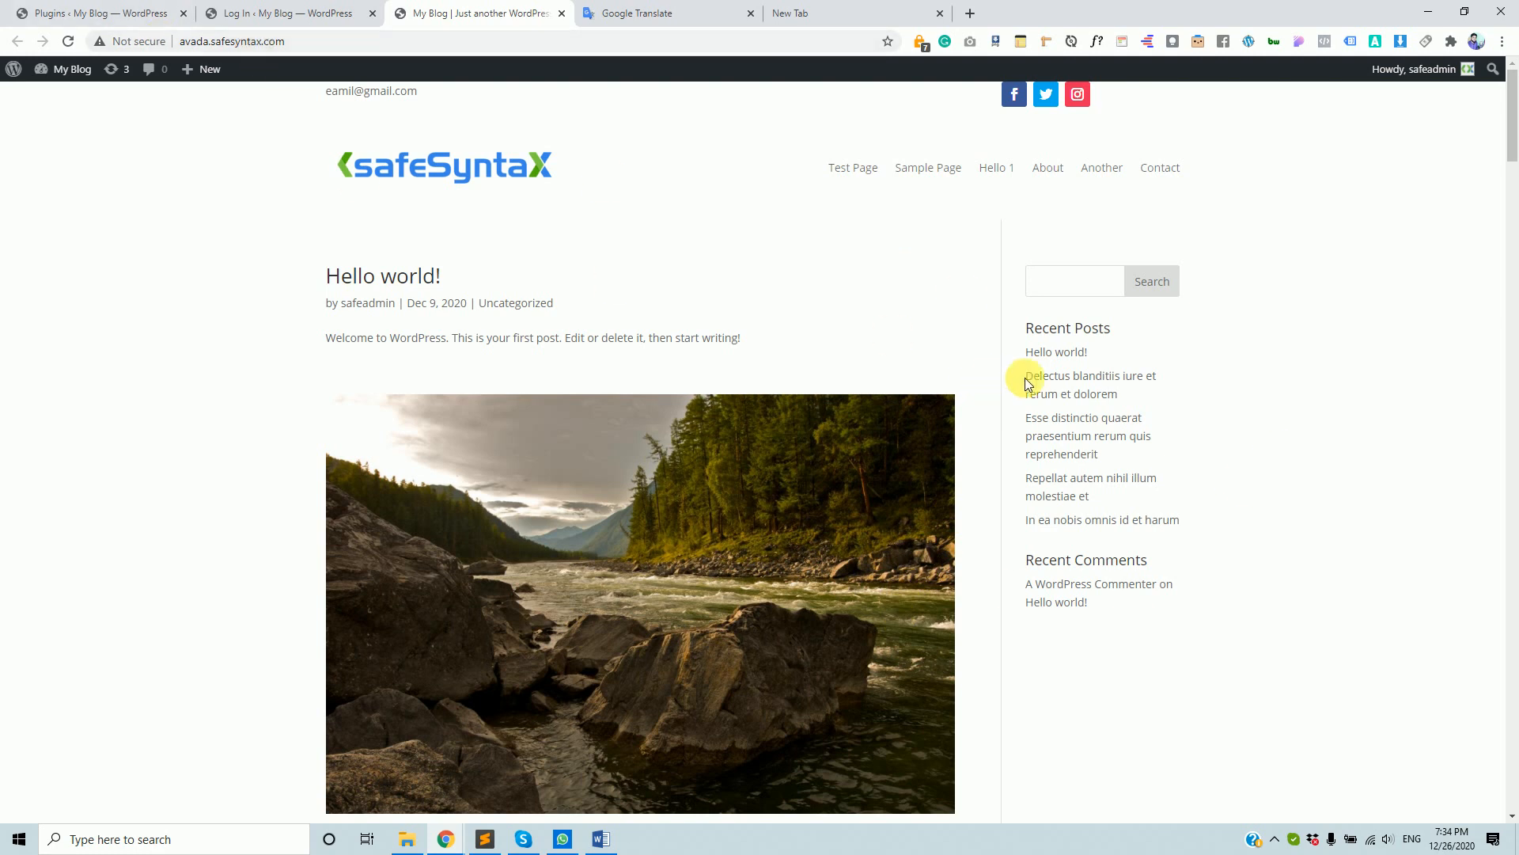
# - Highlight the sidebar's Recent Posts and Recent Comments, then go back to Installed Plugins
pyautogui.moveTo(1027, 355); pyautogui.dragTo(1211, 516)
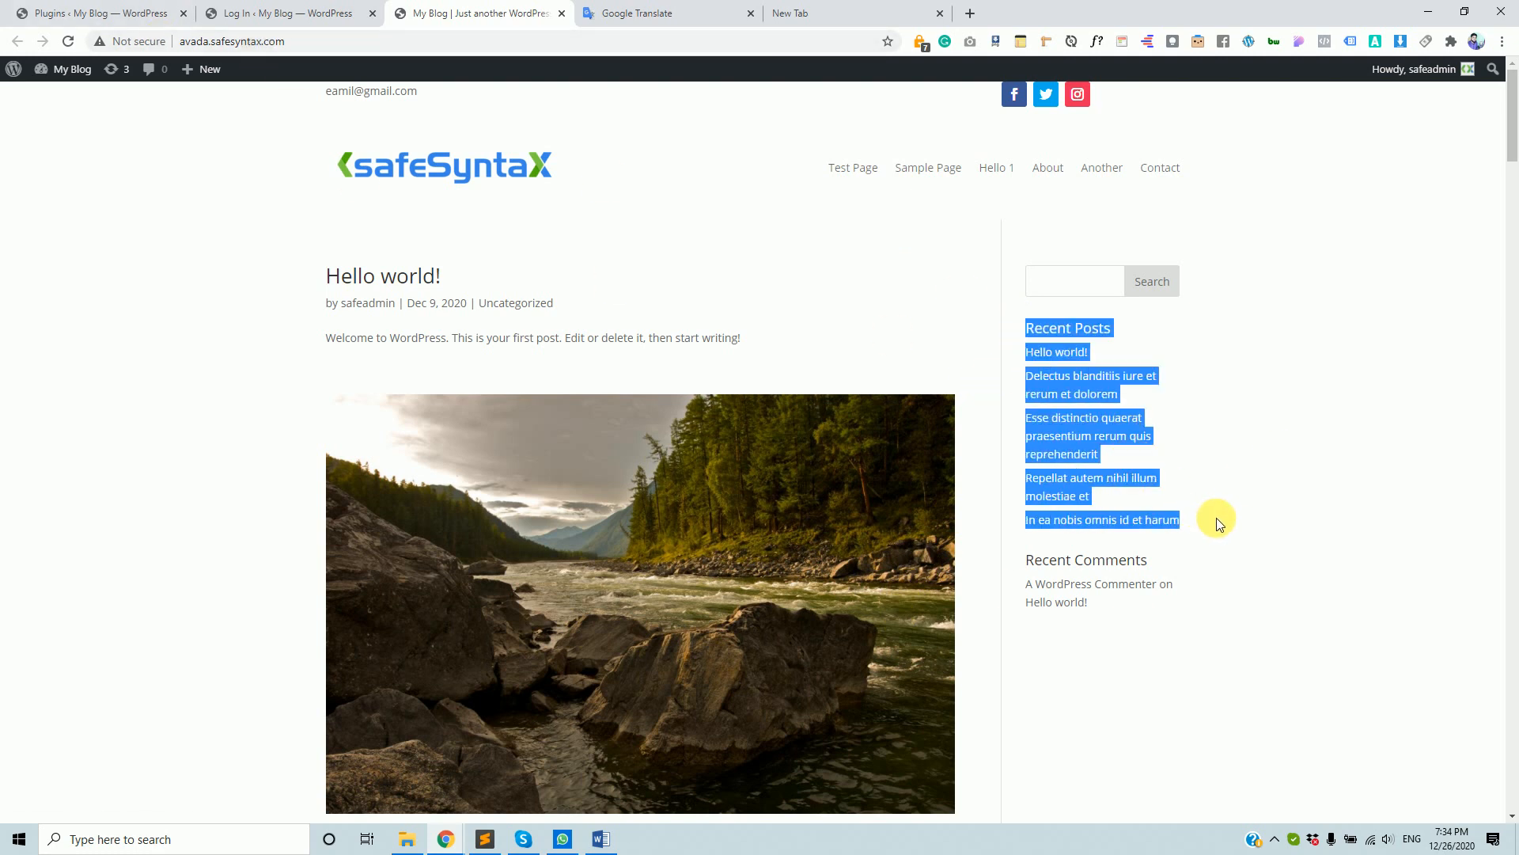
pyautogui.click(1184, 661)
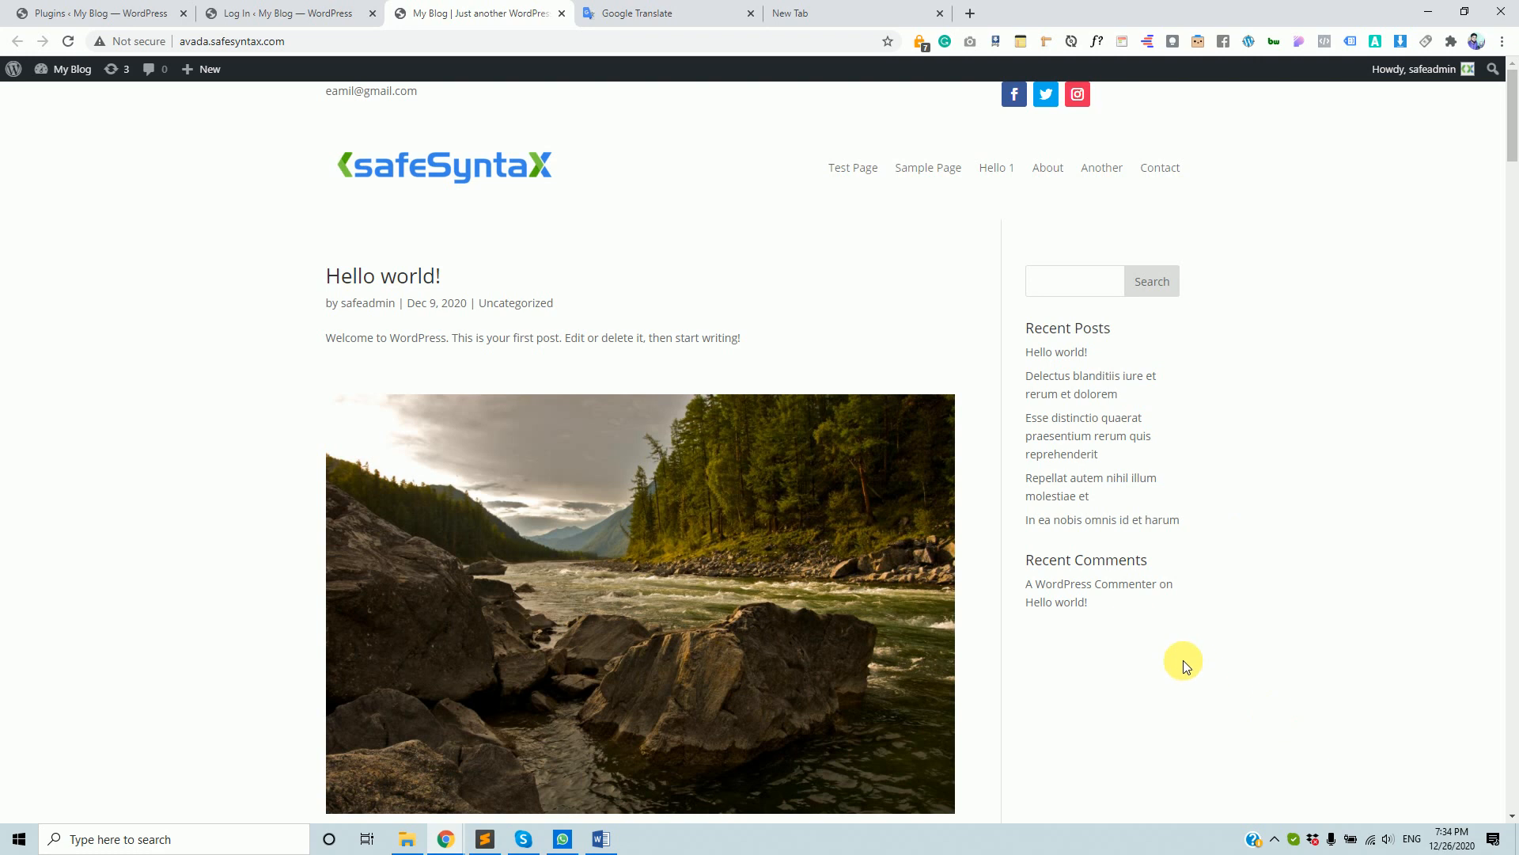
pyautogui.moveTo(1124, 610); pyautogui.dragTo(1035, 559)
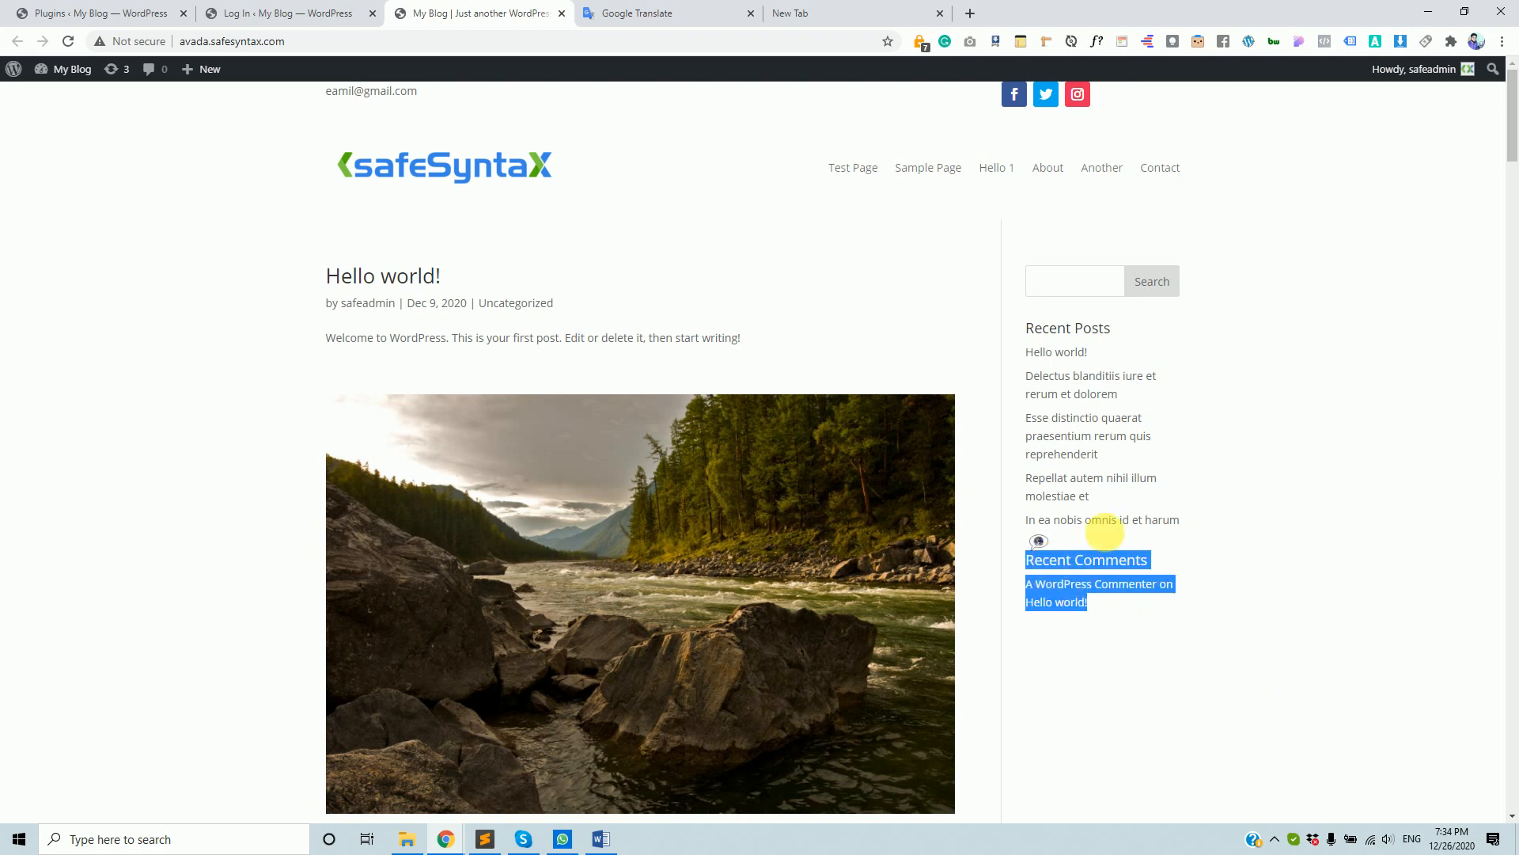
pyautogui.click(1078, 285)
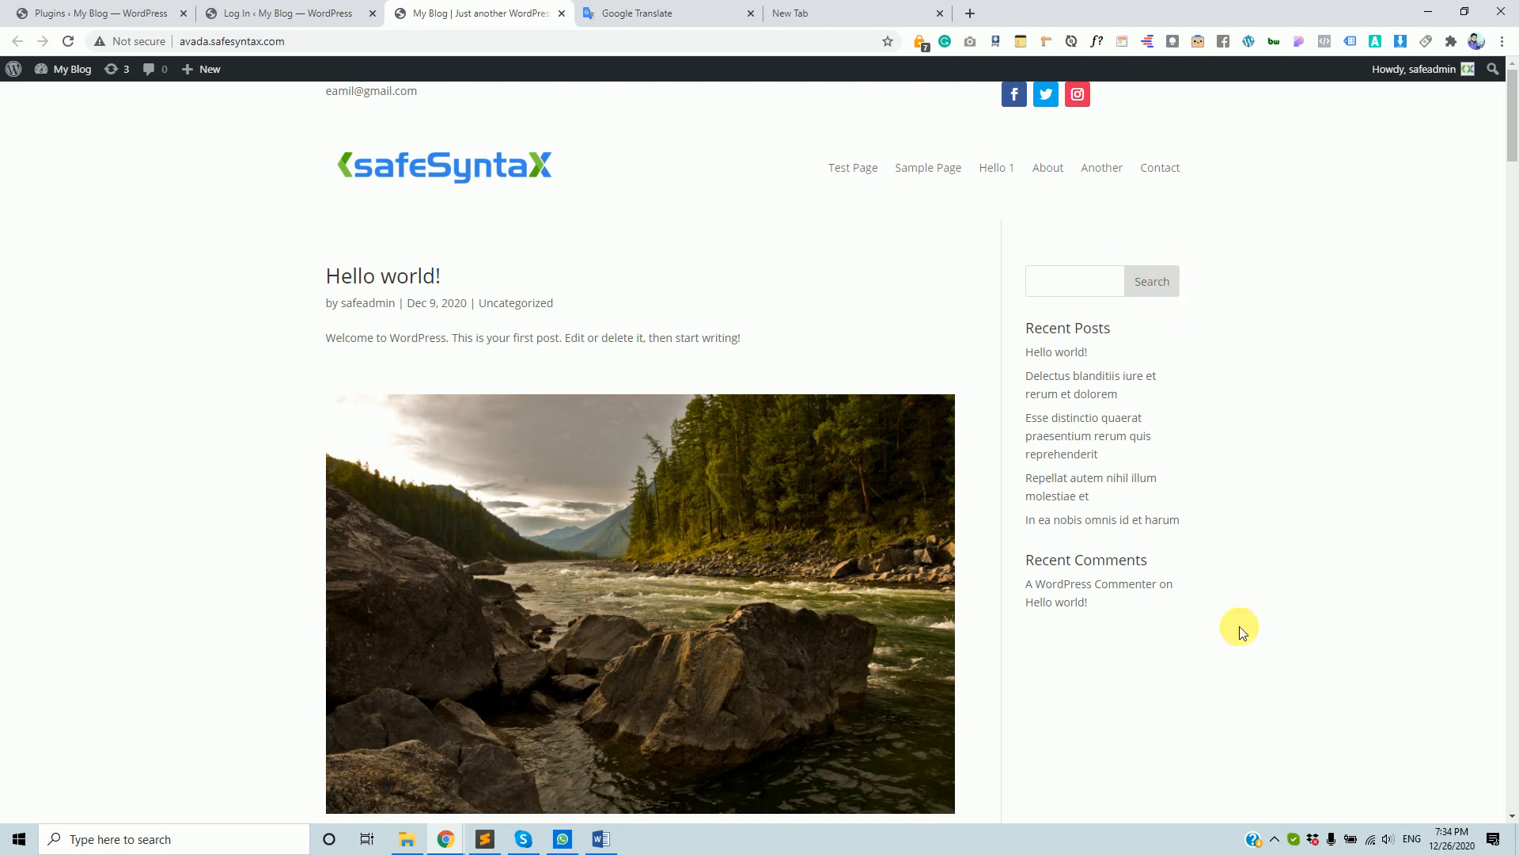
pyautogui.click(119, 12)
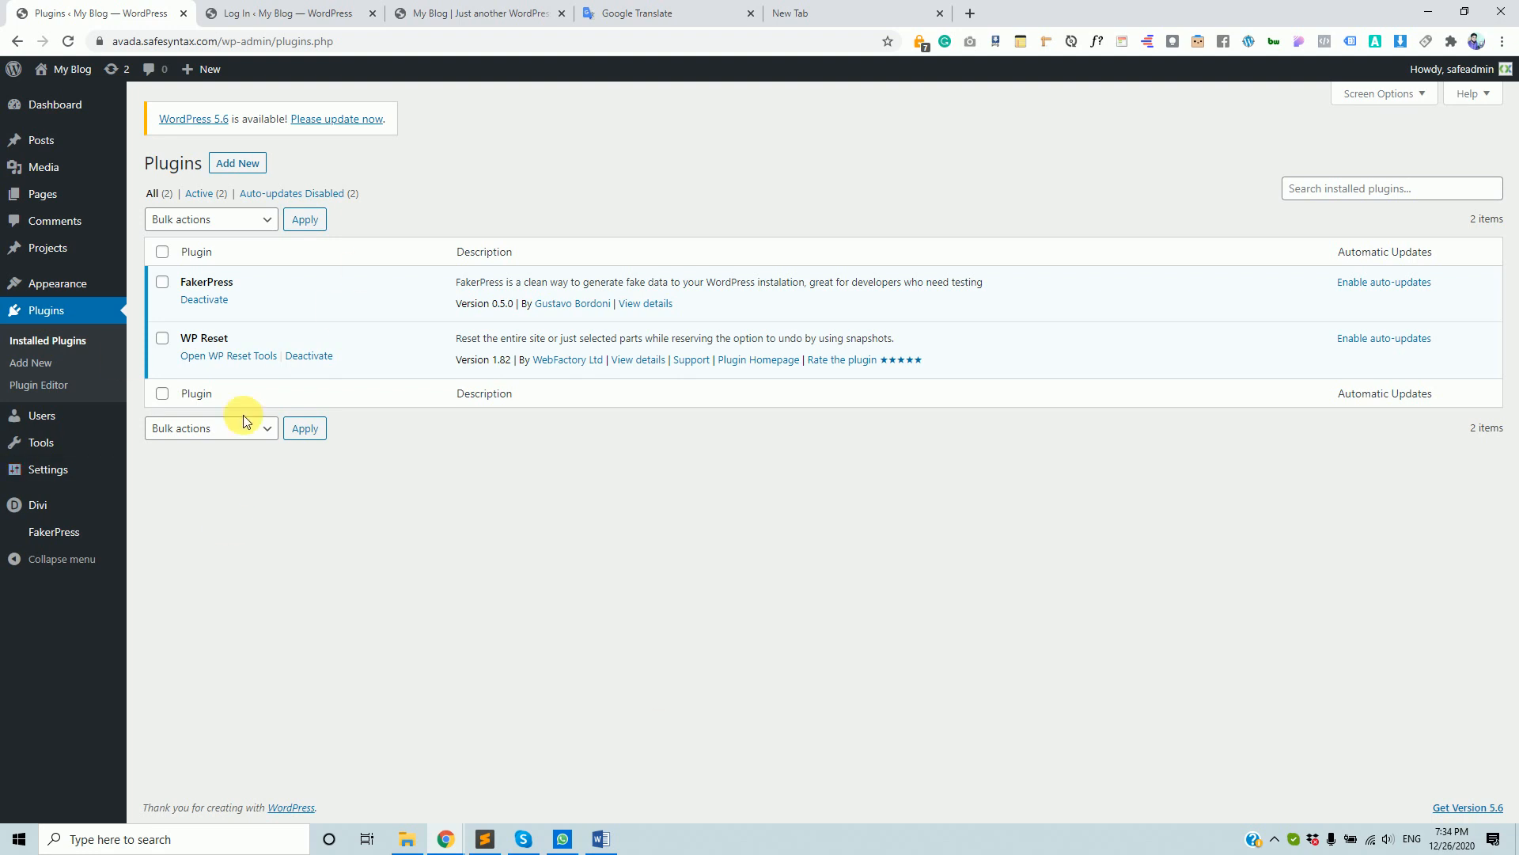
pyautogui.moveTo(395, 849)
pyautogui.click(94, 320)
# - Deactivate FakerPress and then WP Reset so both plugins show as inactive
pyautogui.moveTo(43, 473)
pyautogui.click(212, 301)
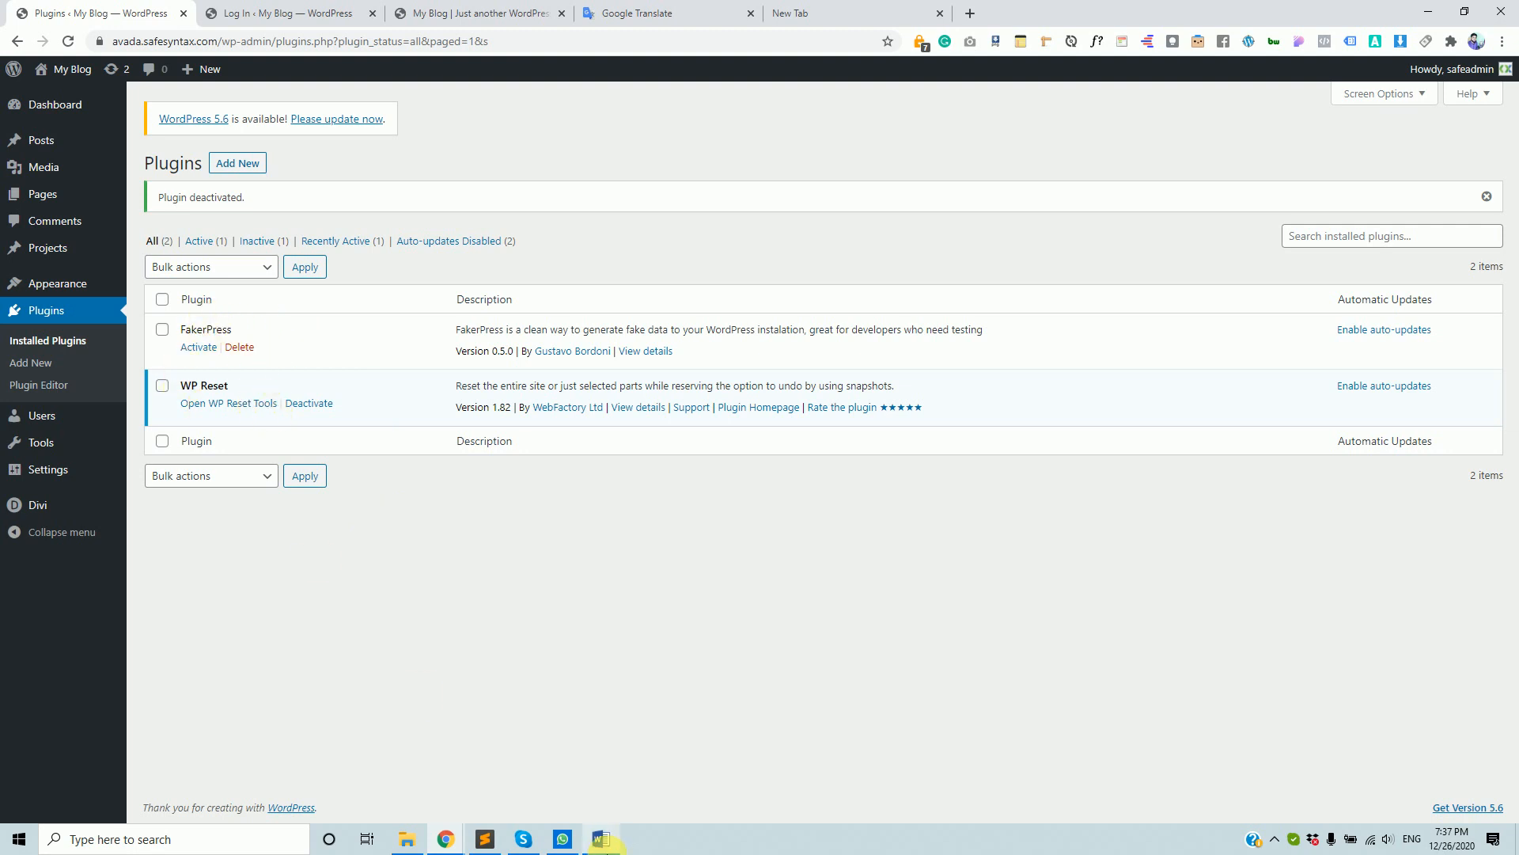
pyautogui.moveTo(603, 840)
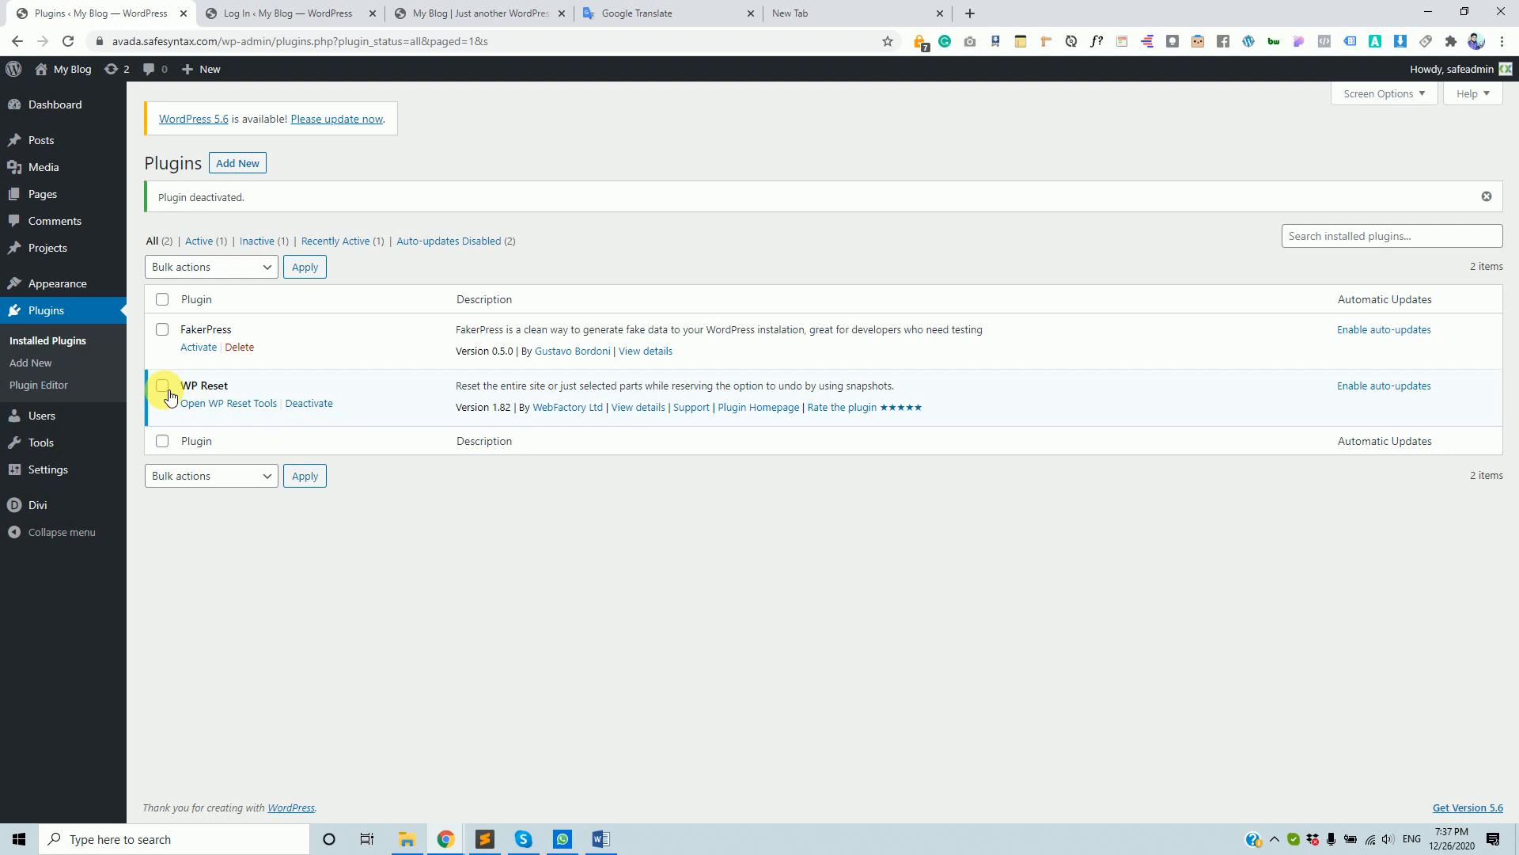
pyautogui.click(317, 404)
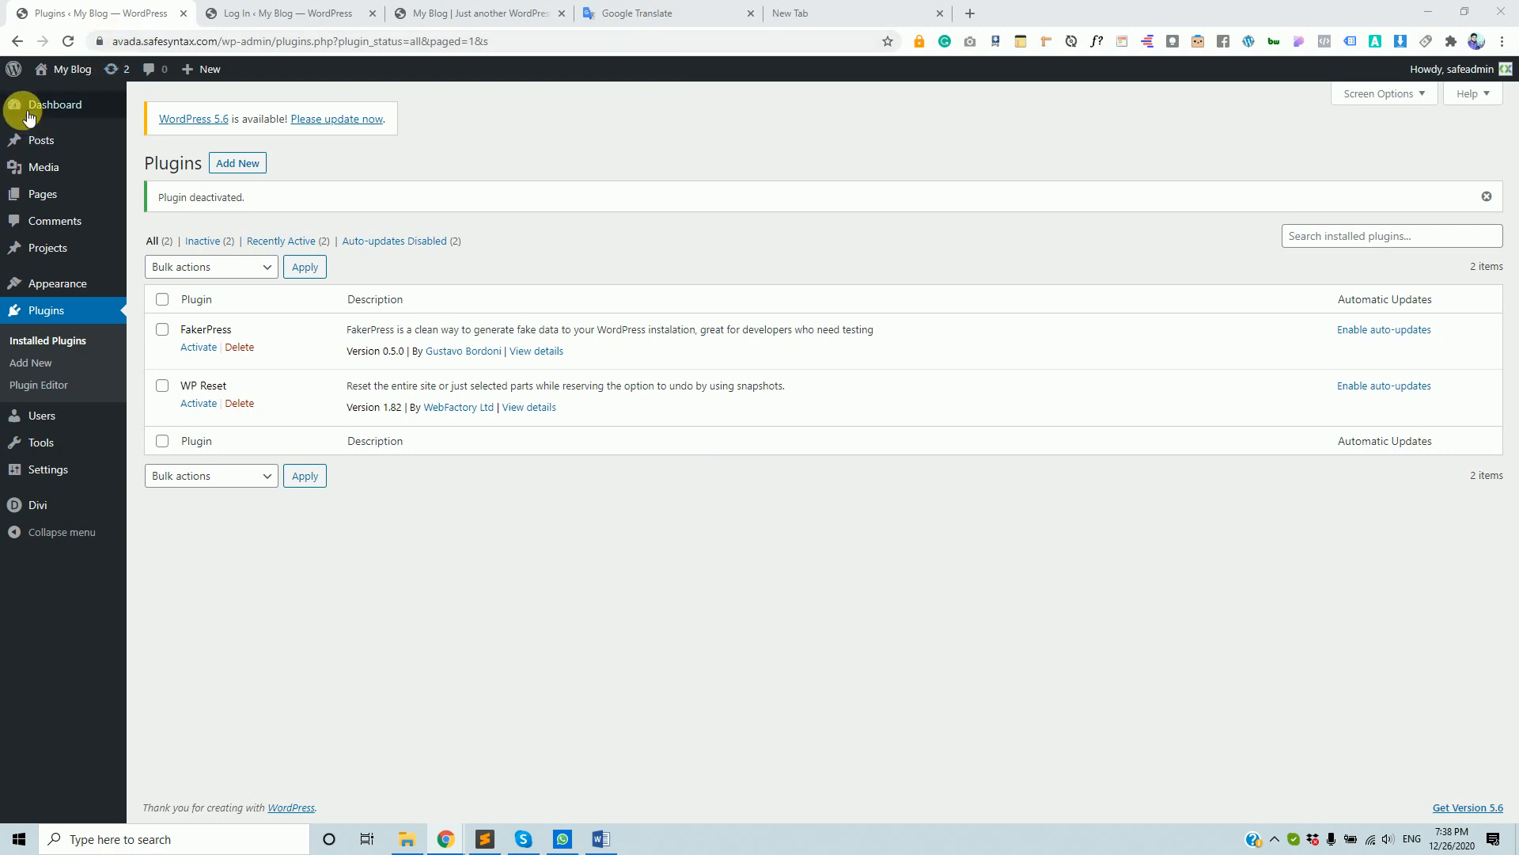
# - Check the site's connection details, then go to Users > All Users showing the single Administrator
pyautogui.click(97, 42)
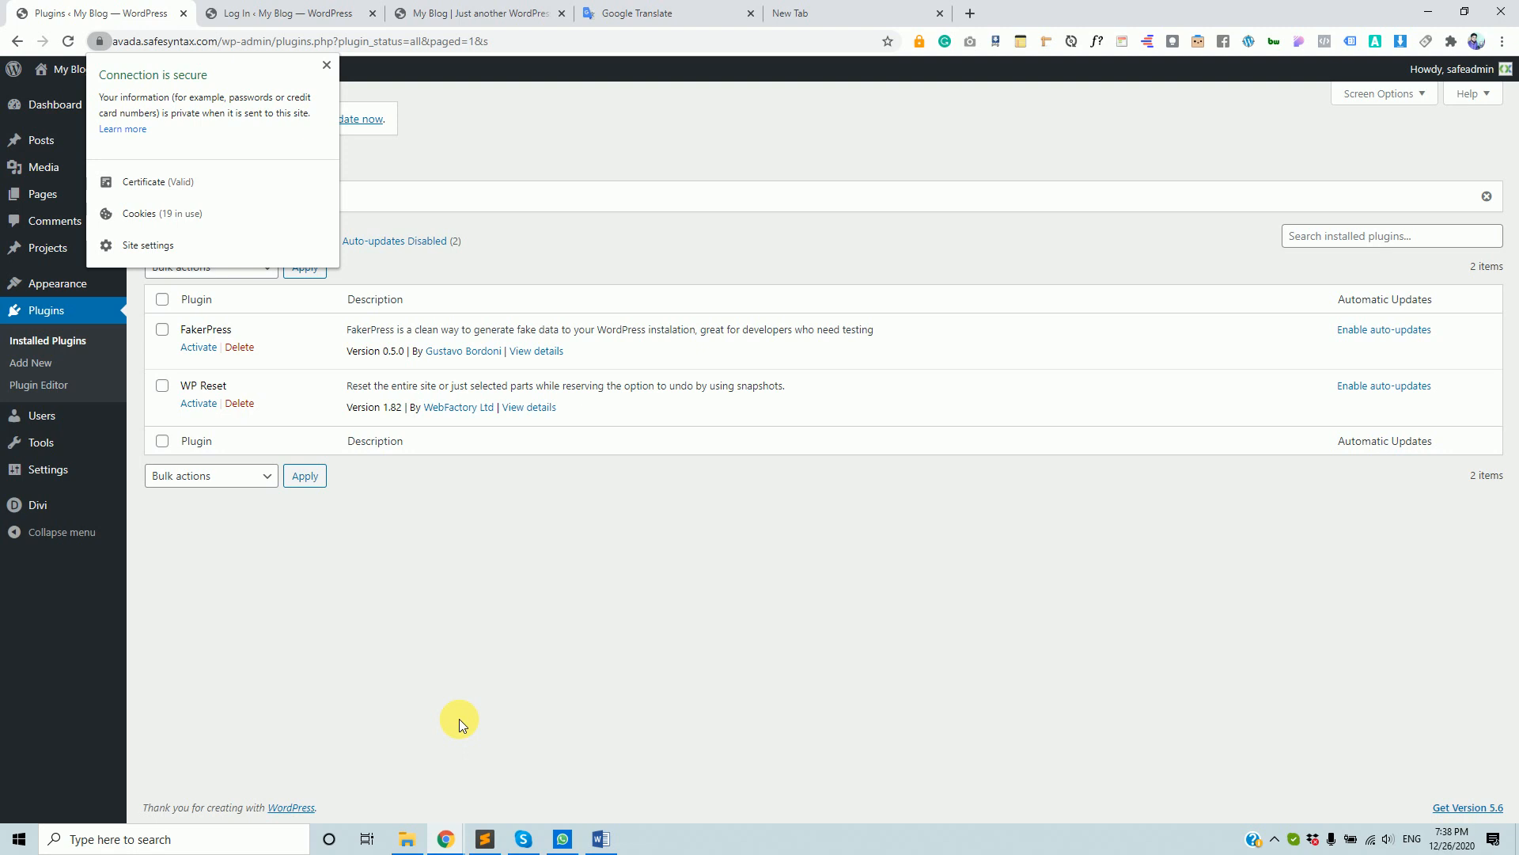
pyautogui.click(455, 599)
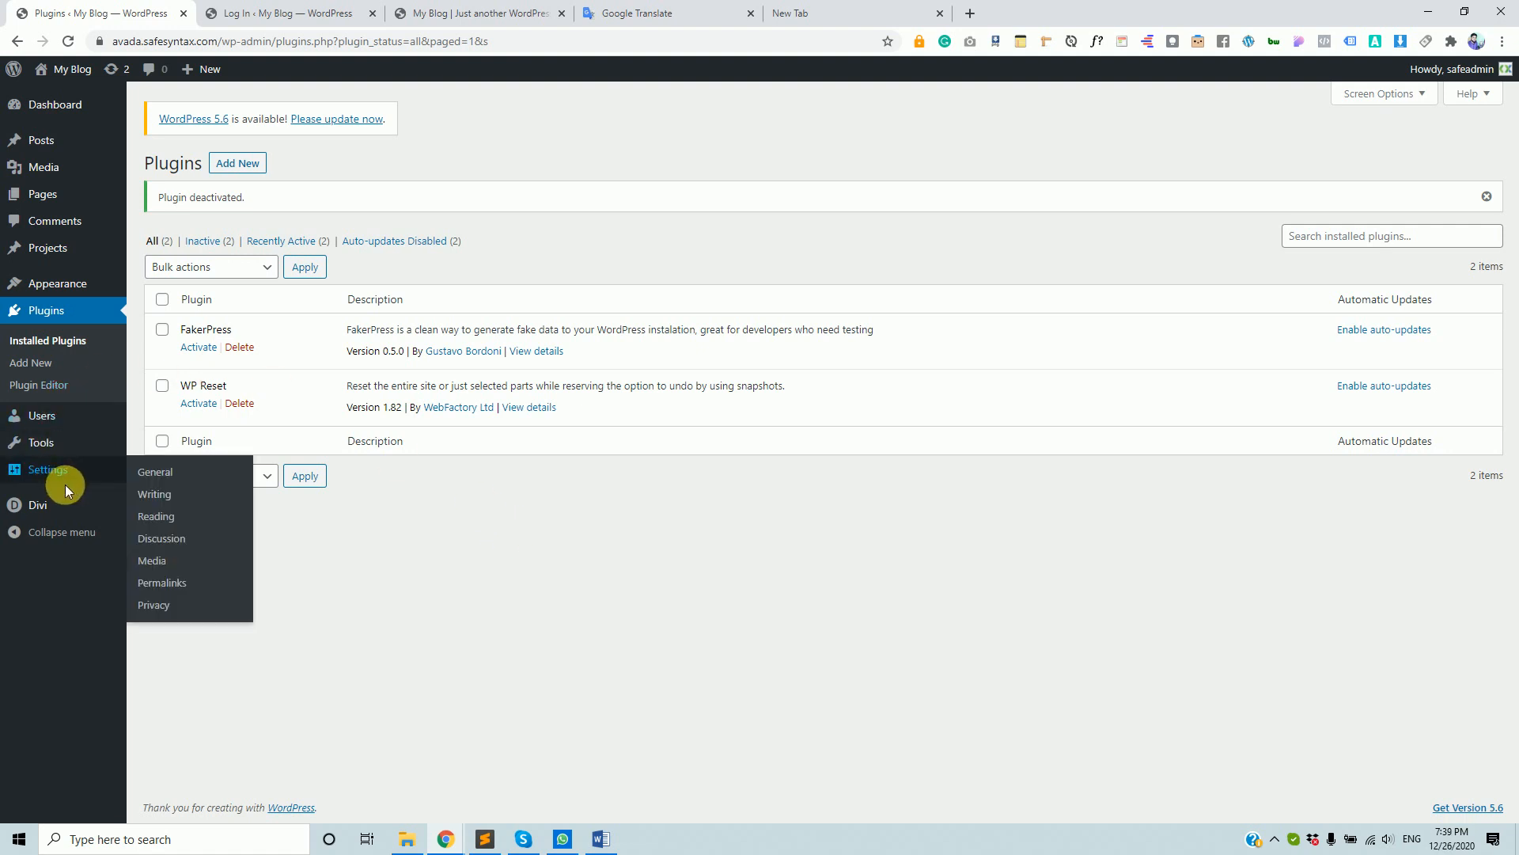
pyautogui.moveTo(66, 425)
pyautogui.click(154, 420)
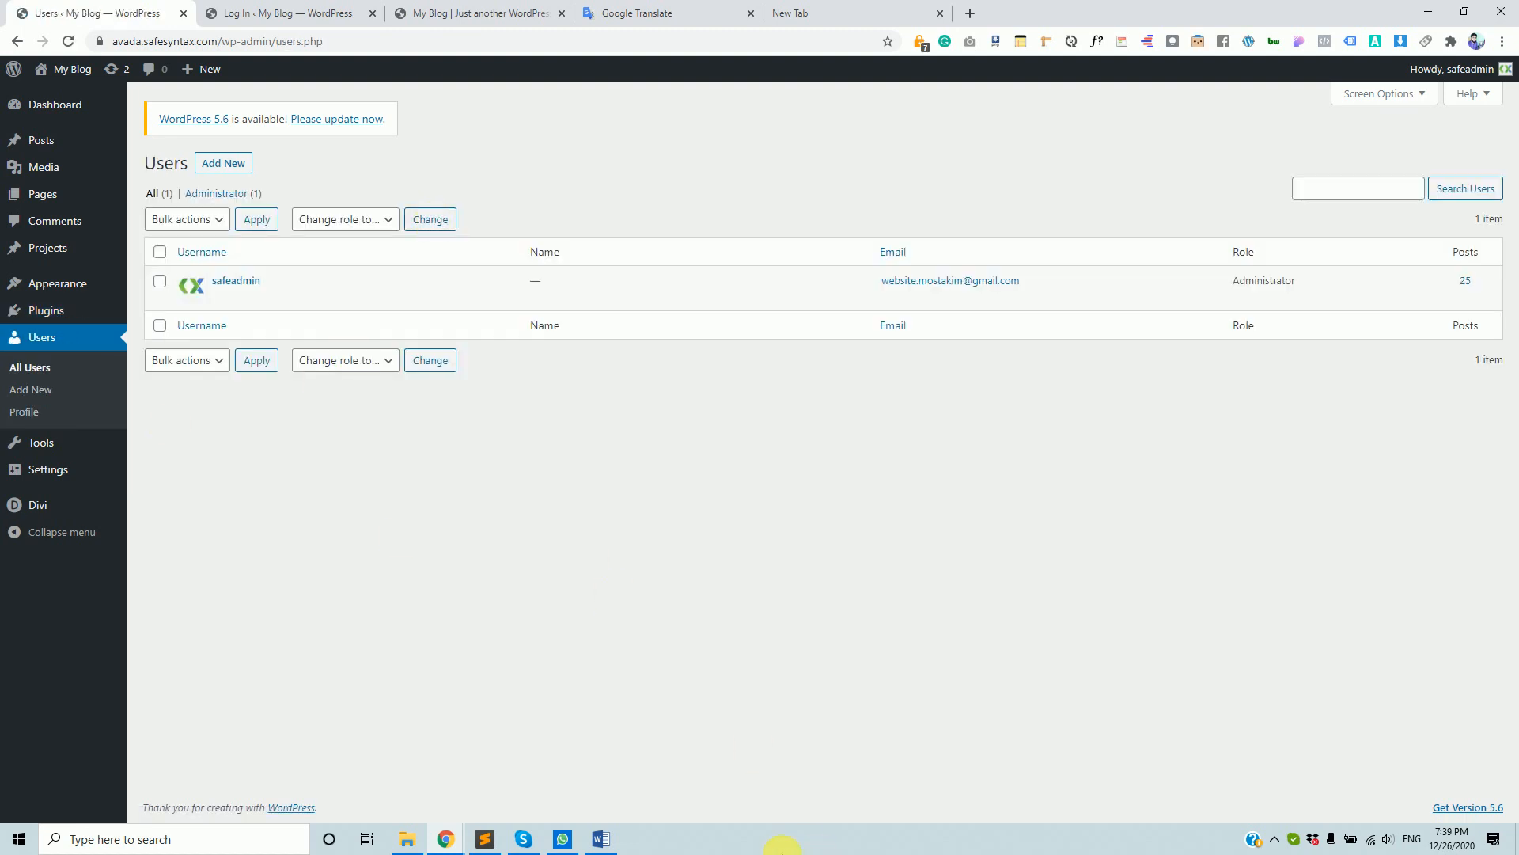
# - Start a new user with username 'admin', an e-mail address, first name Hello and last name Hi
pyautogui.click(232, 164)
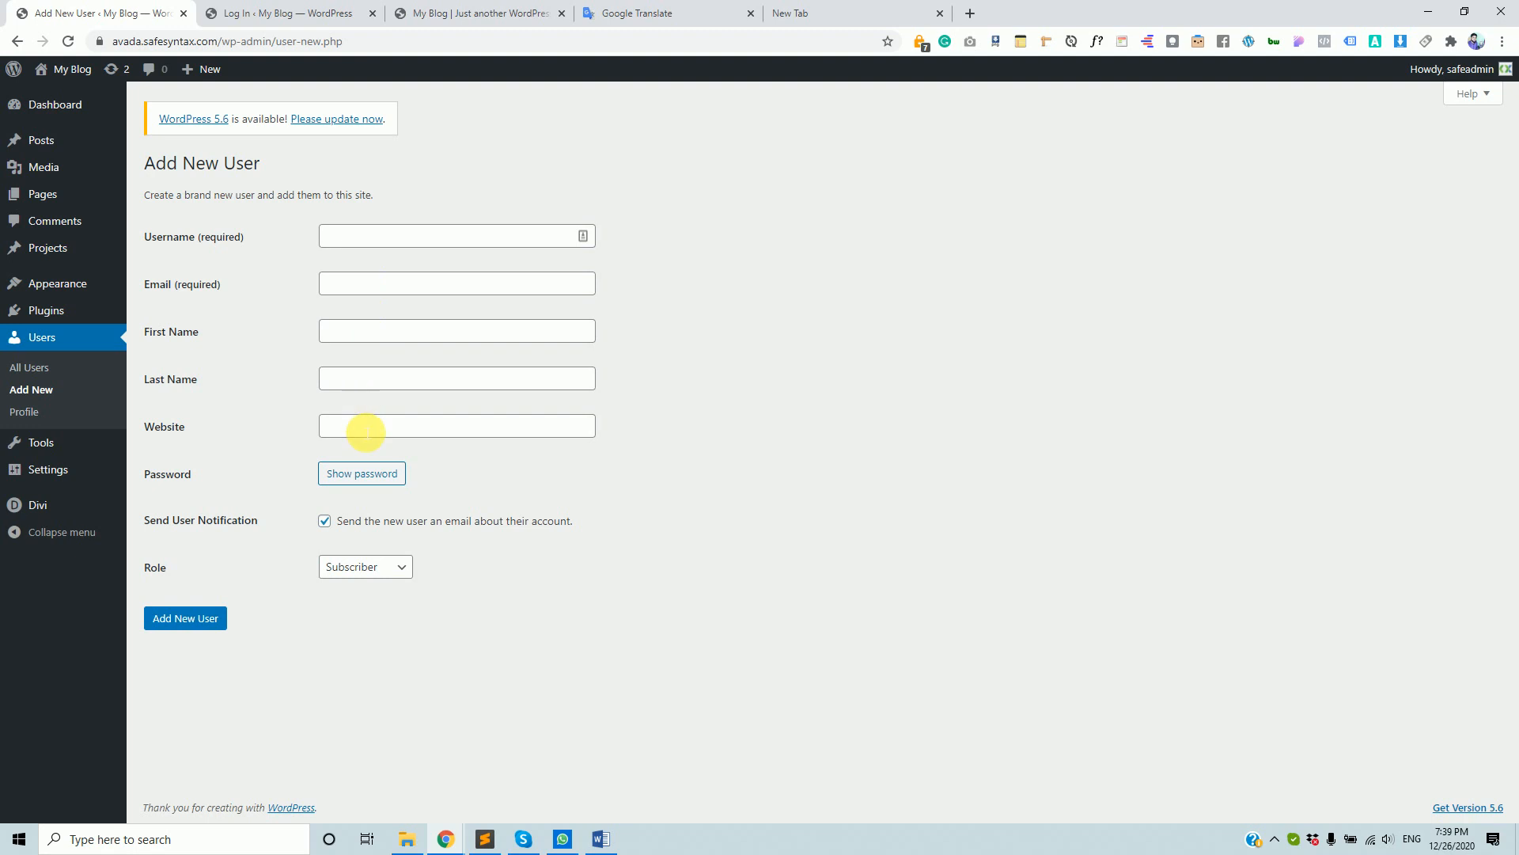
pyautogui.click(364, 237)
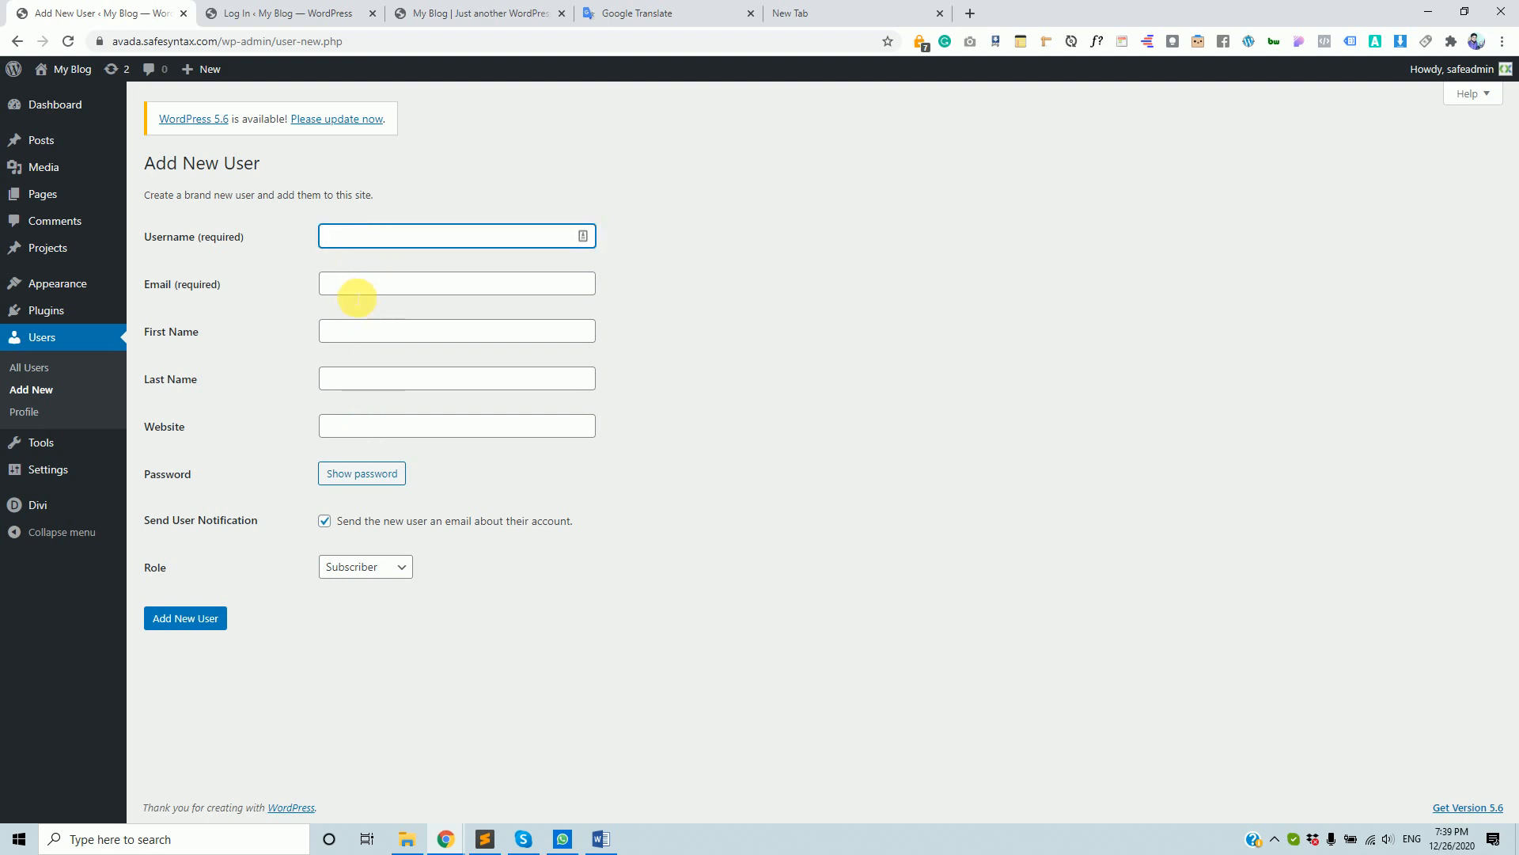
pyautogui.click(367, 329)
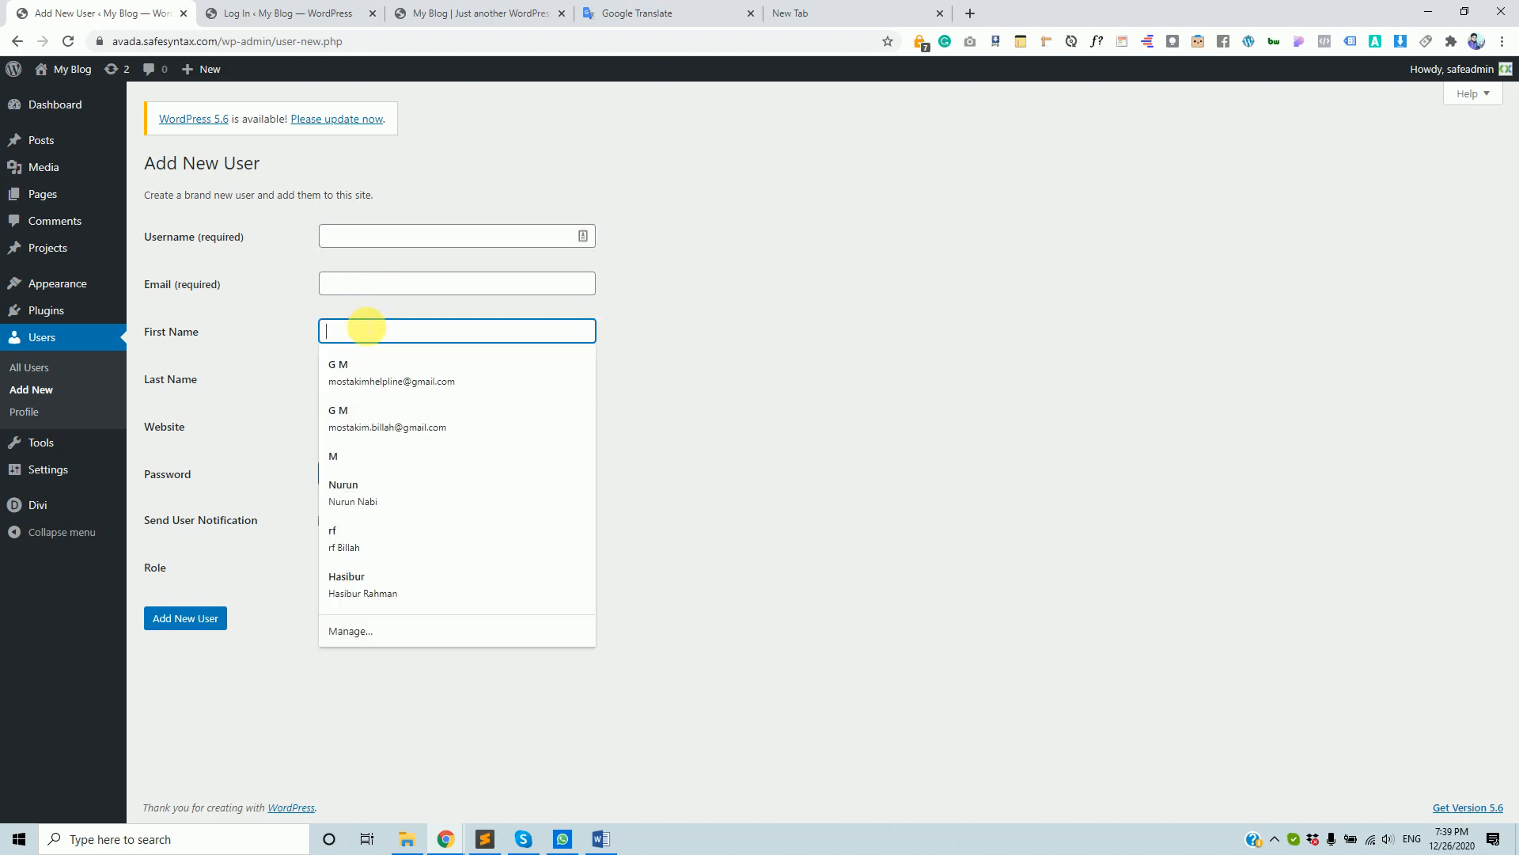
pyautogui.click(401, 244)
pyautogui.write('admin')
pyautogui.press('Tab')
pyautogui.write('admin')
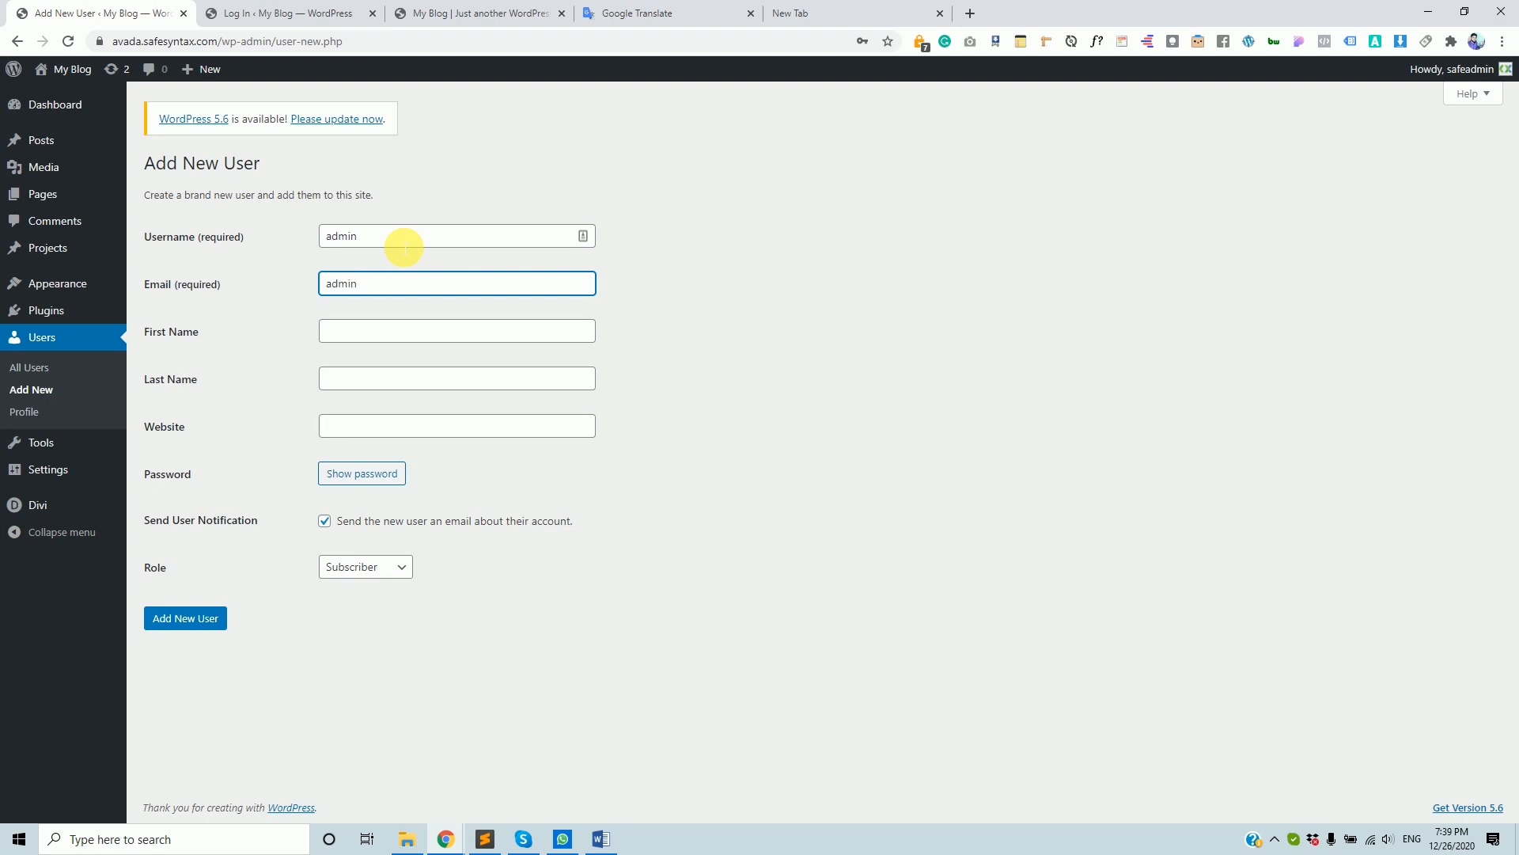
pyautogui.write('@sdfsf.com')
pyautogui.press('Tab')
pyautogui.write('Hello')
pyautogui.press('Tab')
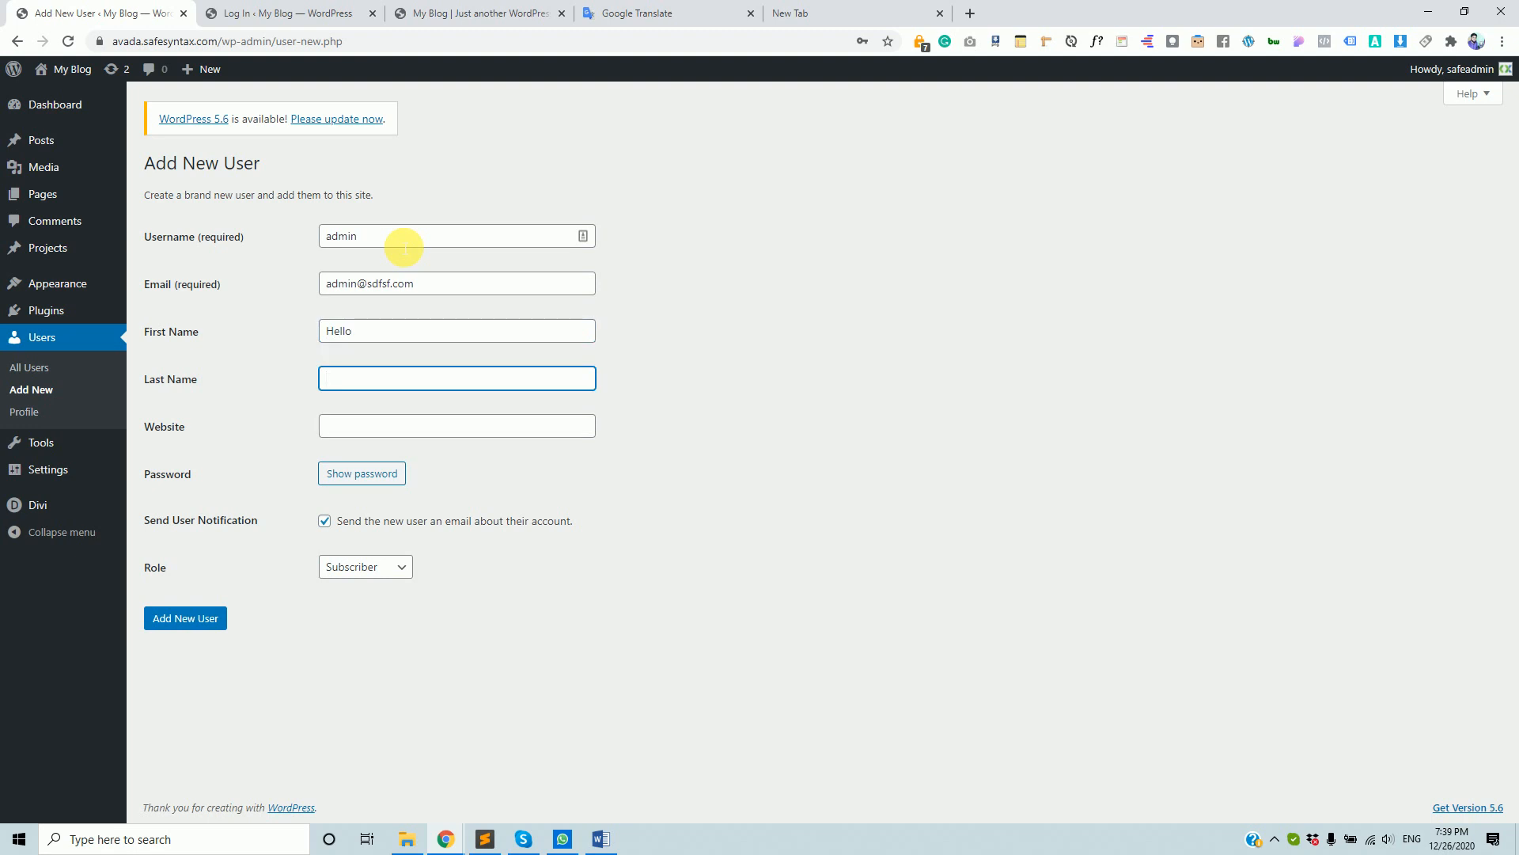
pyautogui.write('Hi')
pyautogui.press('Tab')
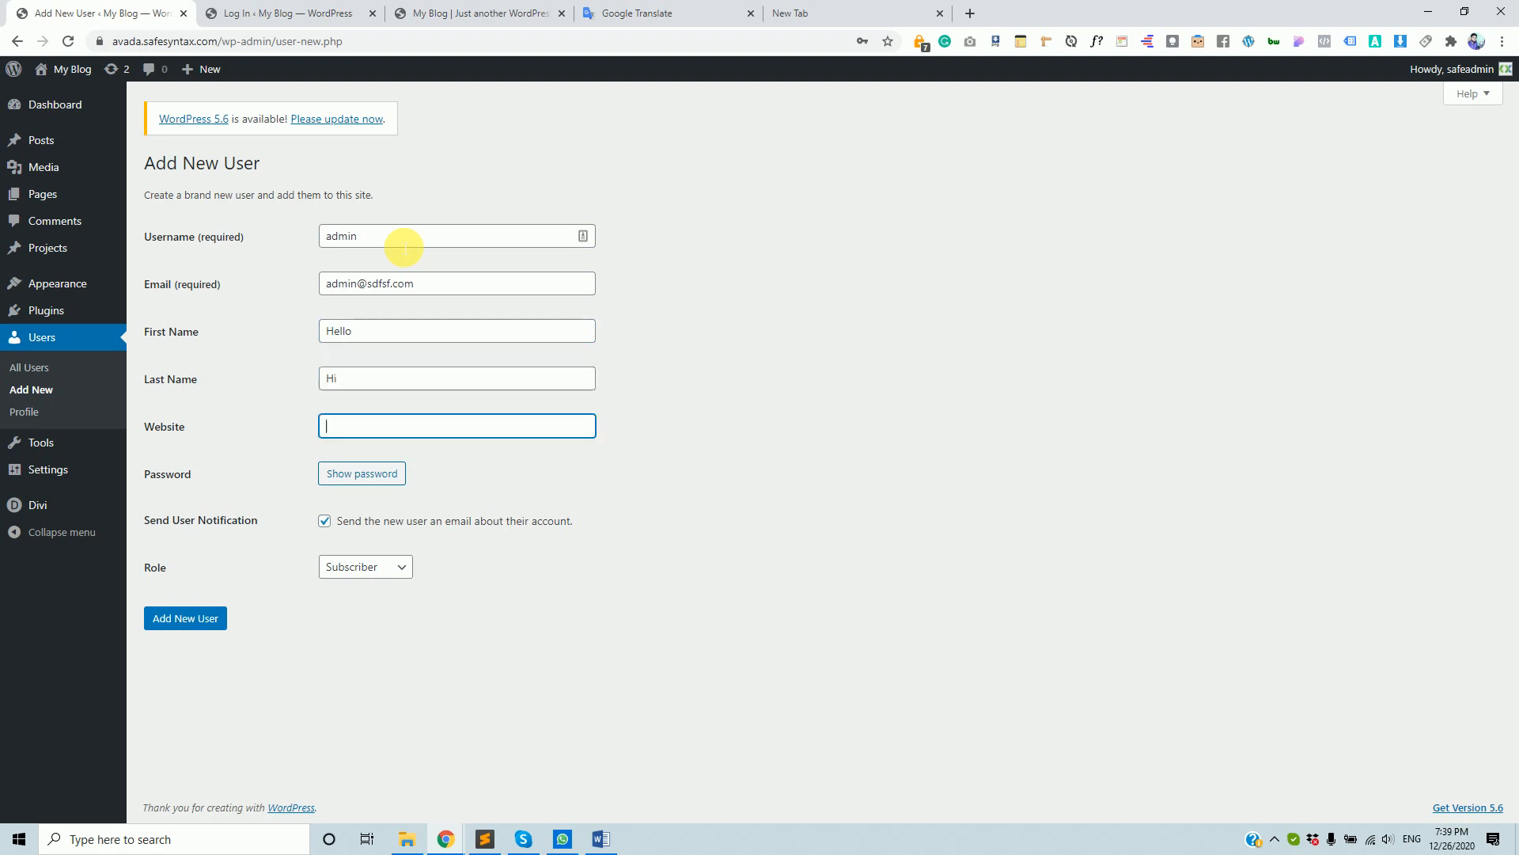
# - Replace the generated password with a weak one, confirm it, skip the notification email, choose Administrator
pyautogui.click(379, 474)
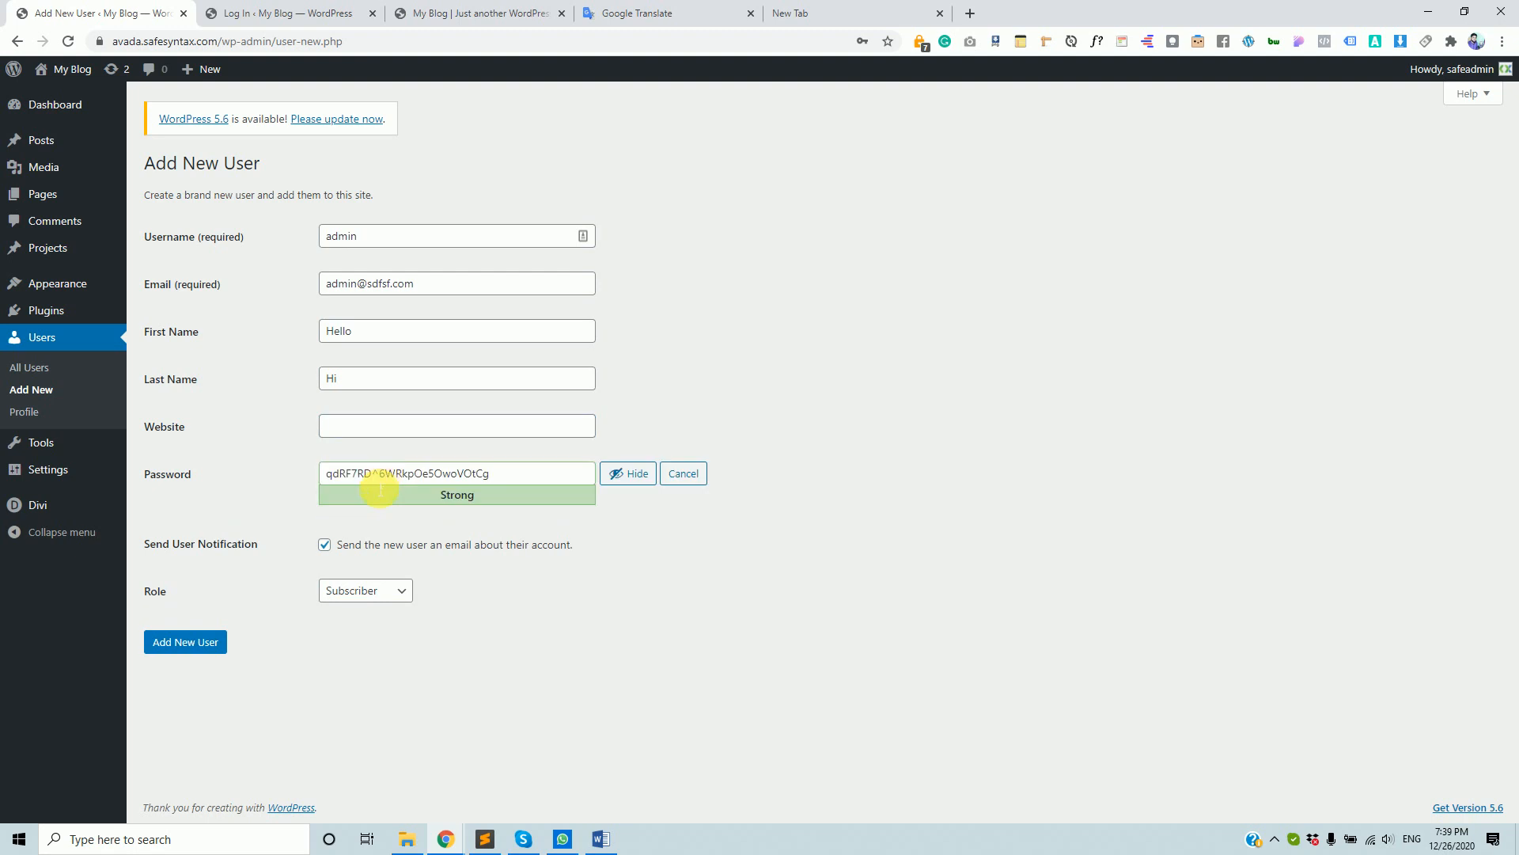
pyautogui.click(325, 544)
pyautogui.click(438, 473)
pyautogui.hotkey('ctrl', 'a')
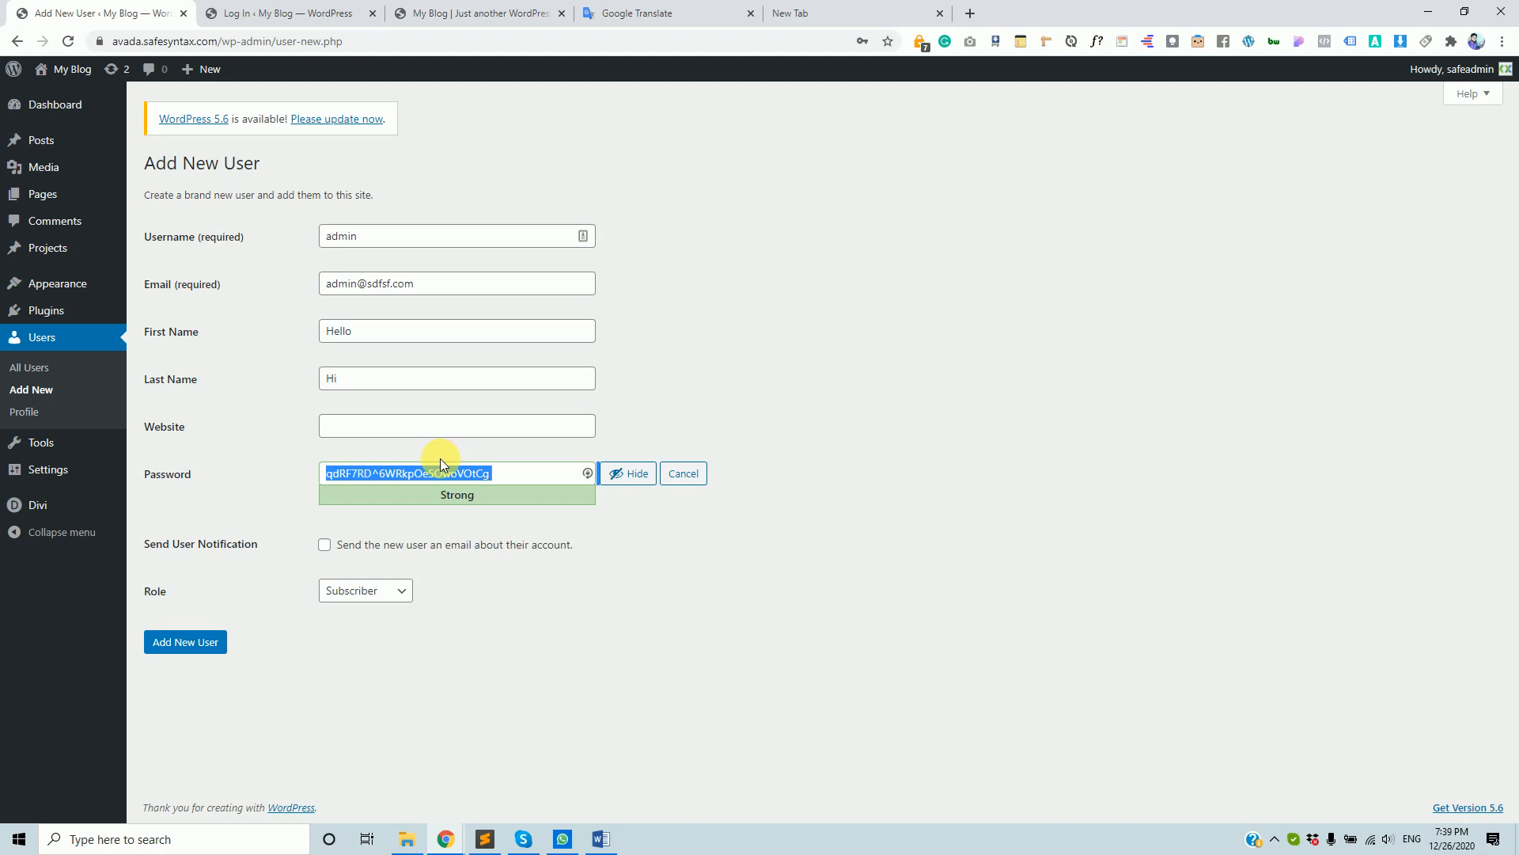
pyautogui.tripleClick(538, 473)
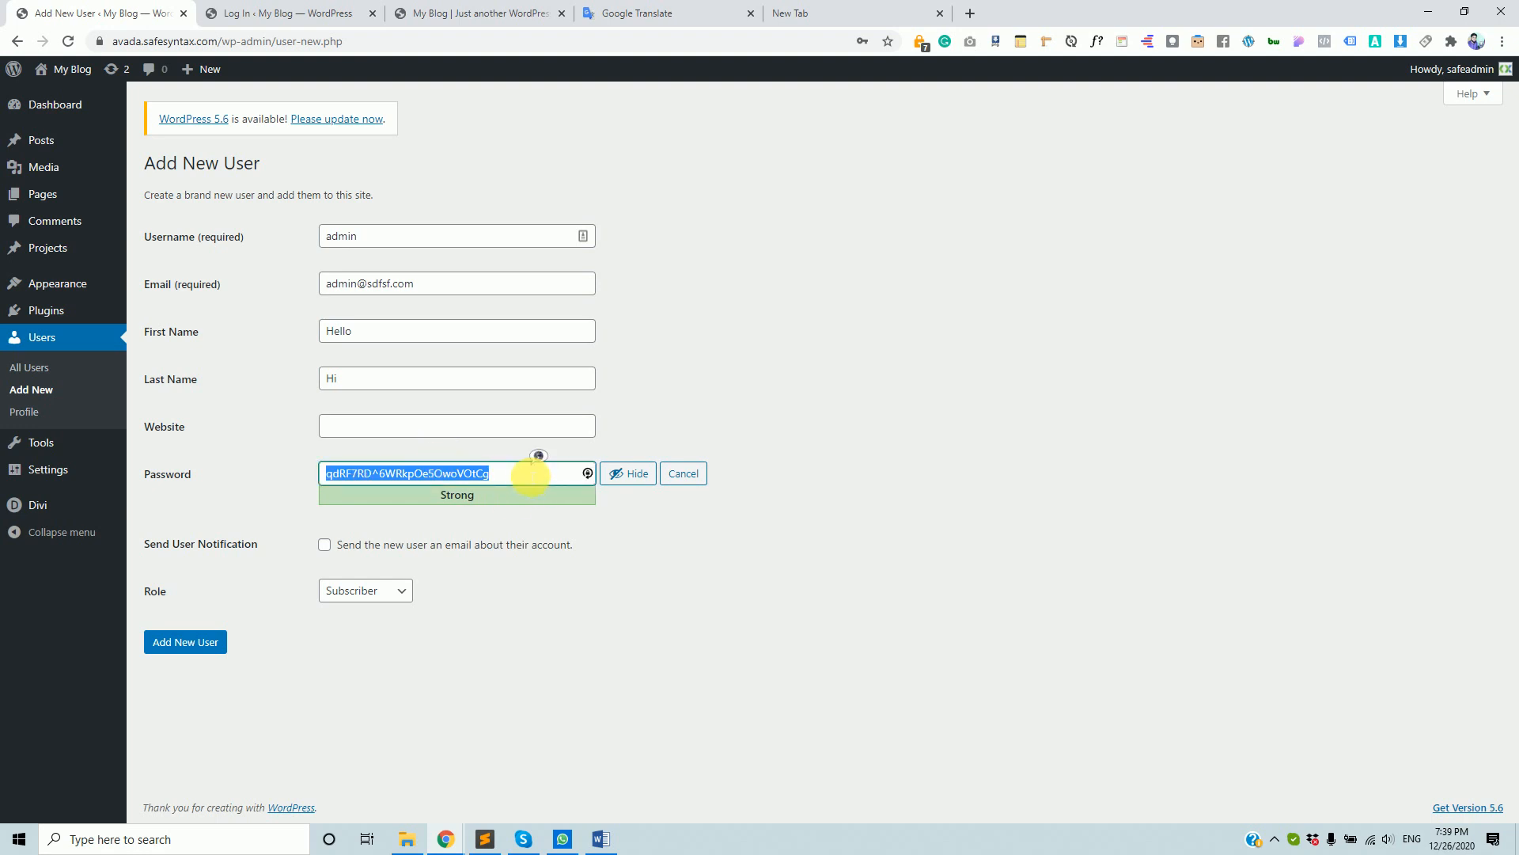
pyautogui.press('BackSpace')
pyautogui.write('123')
pyautogui.press('BackSpace')
pyautogui.press('BackSpace')
pyautogui.press('BackSpace')
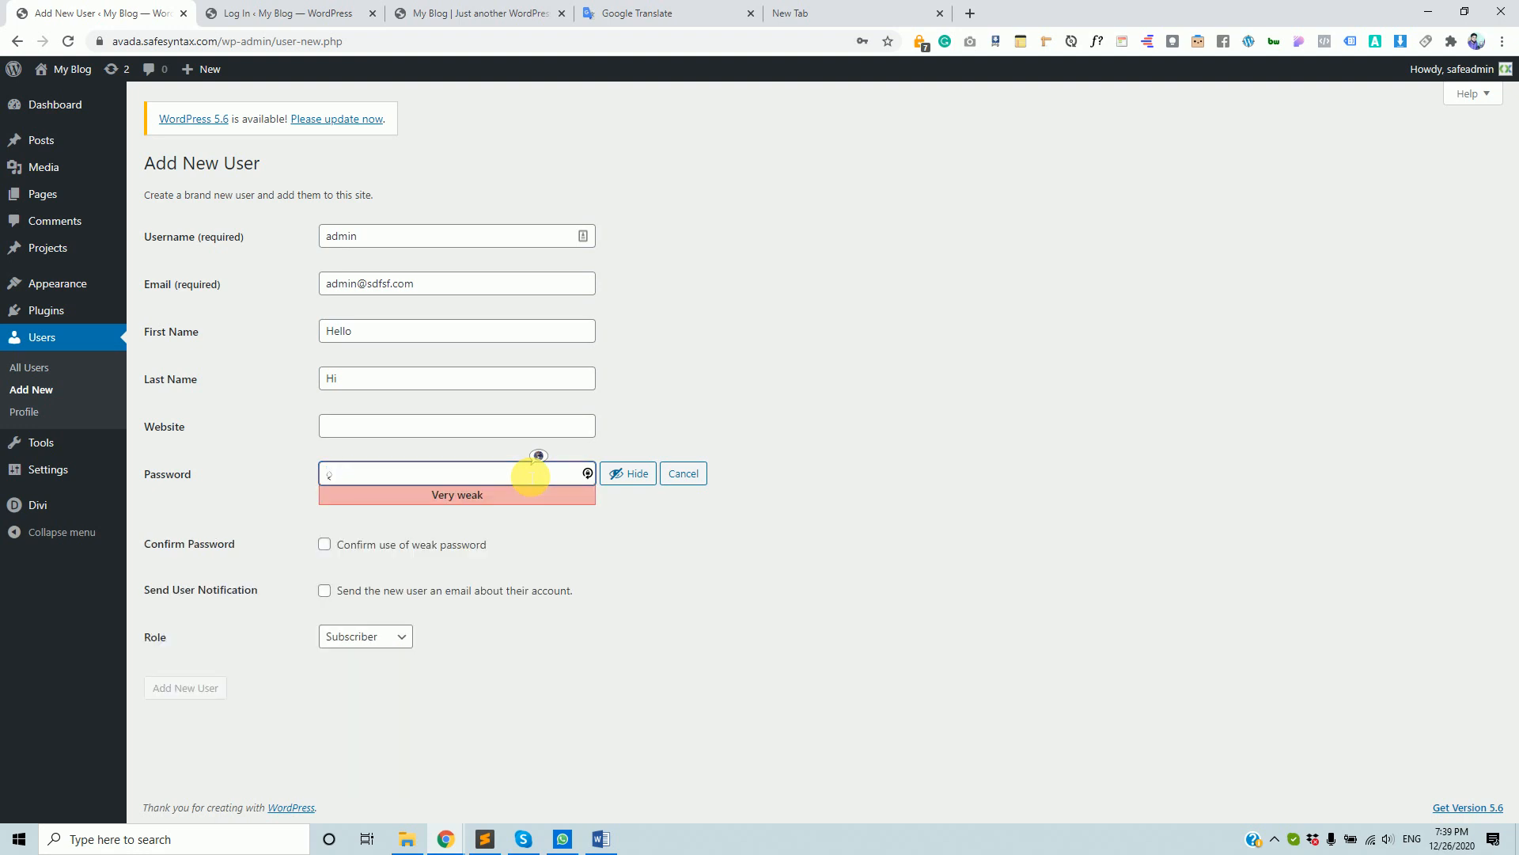
pyautogui.write('admin')
pyautogui.moveTo(380, 475); pyautogui.dragTo(349, 239)
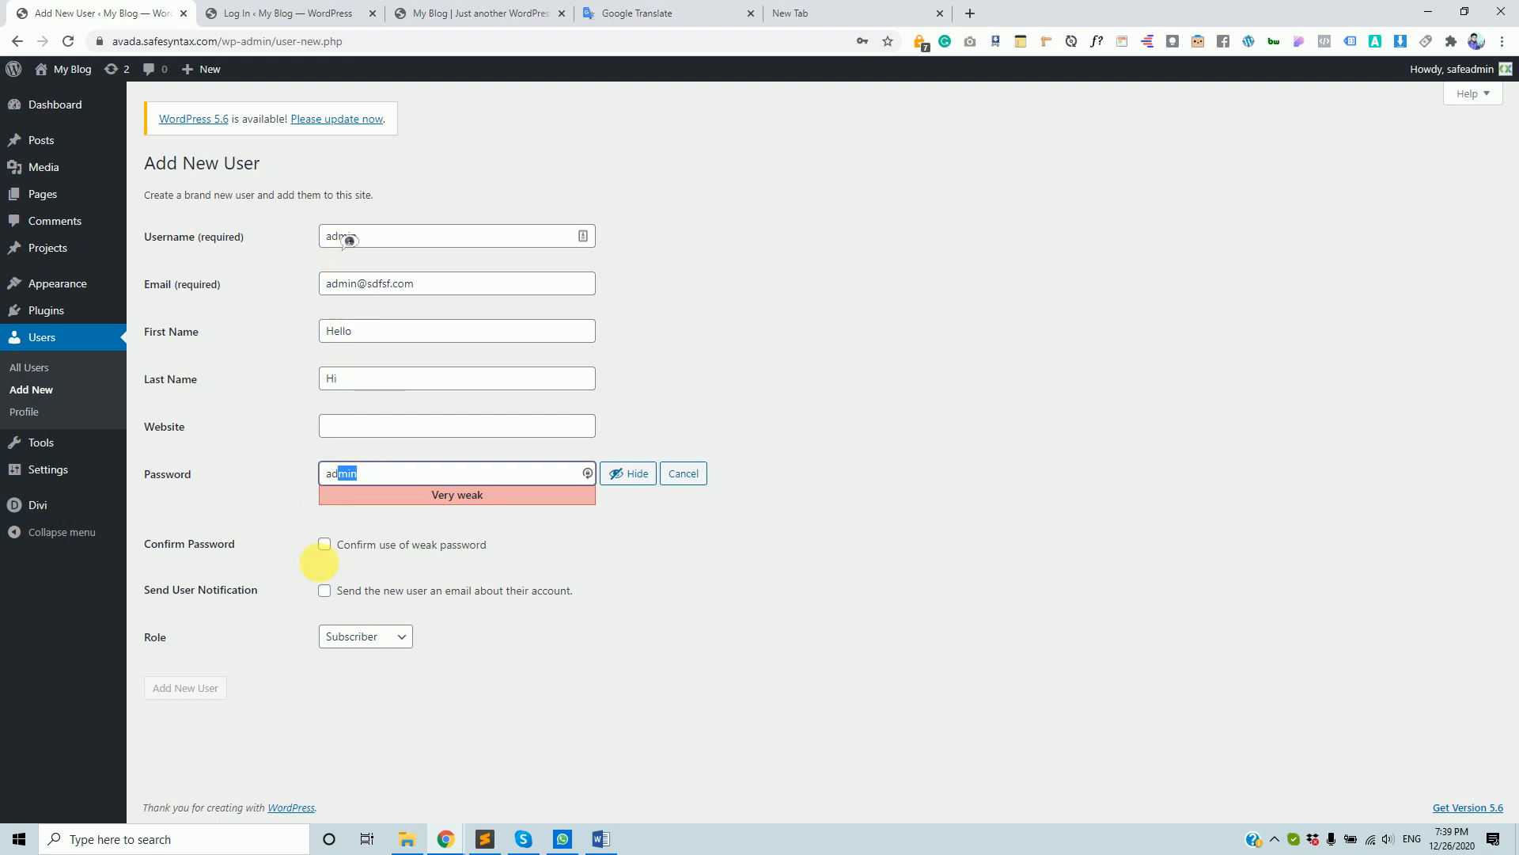
pyautogui.click(324, 545)
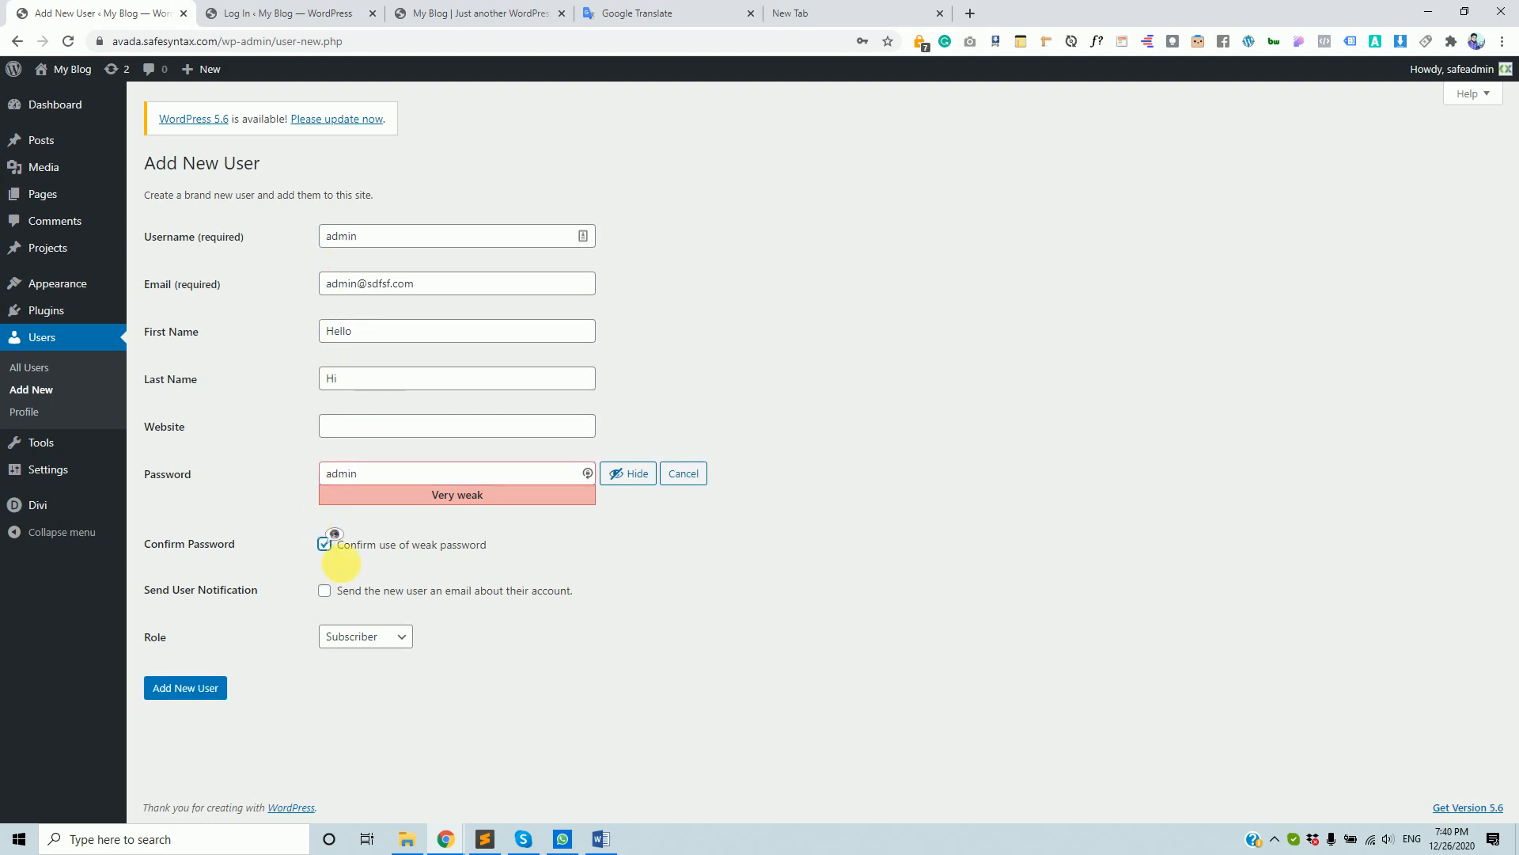
pyautogui.click(384, 635)
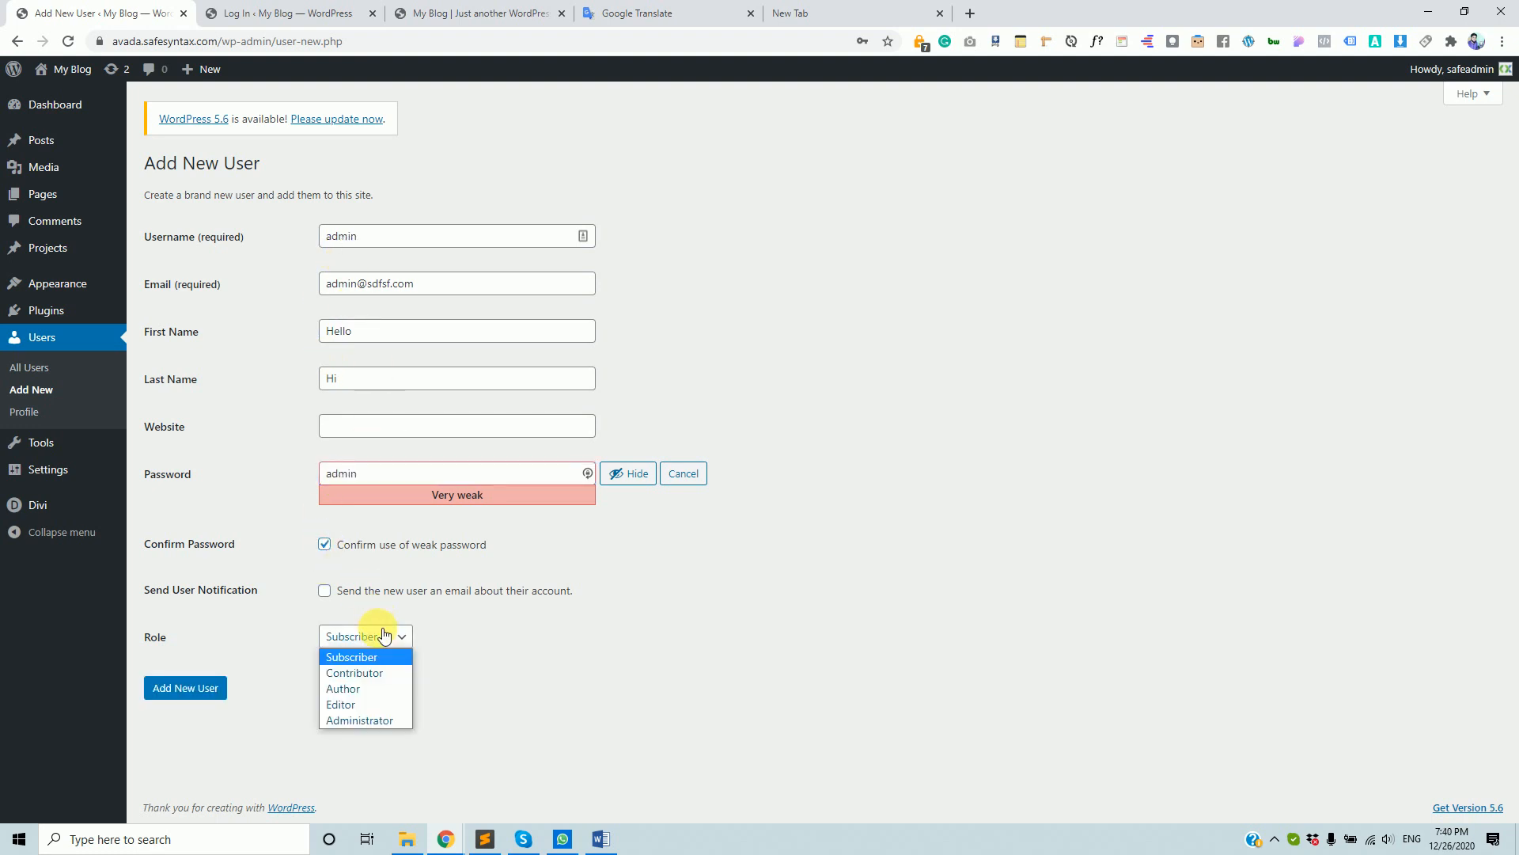
pyautogui.click(360, 720)
# - Submit the Hello Hi Administrator user and dismiss Chrome's password breach warning
pyautogui.click(188, 693)
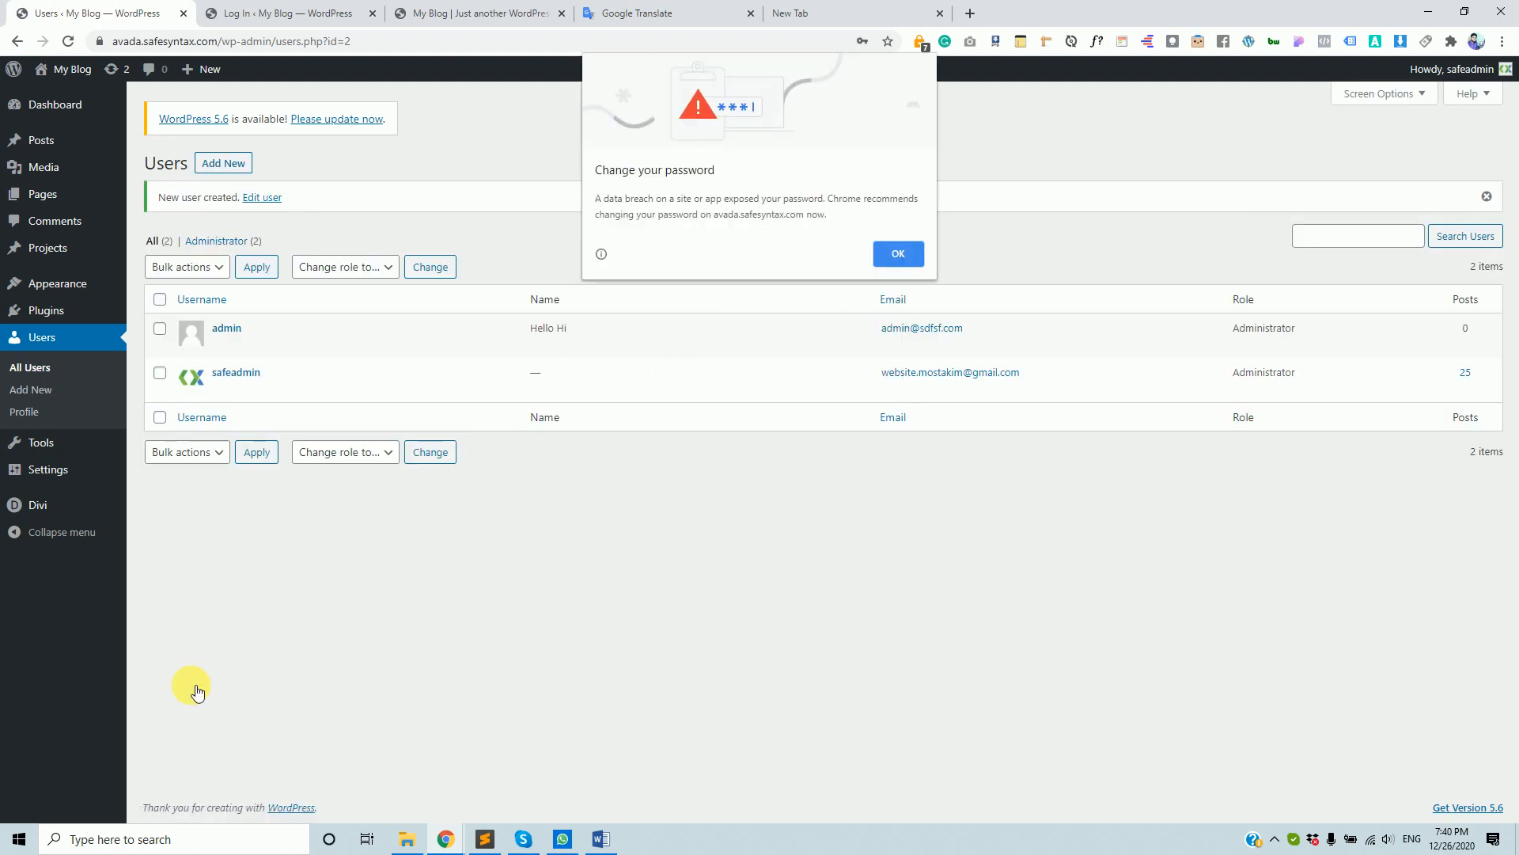
pyautogui.click(894, 248)
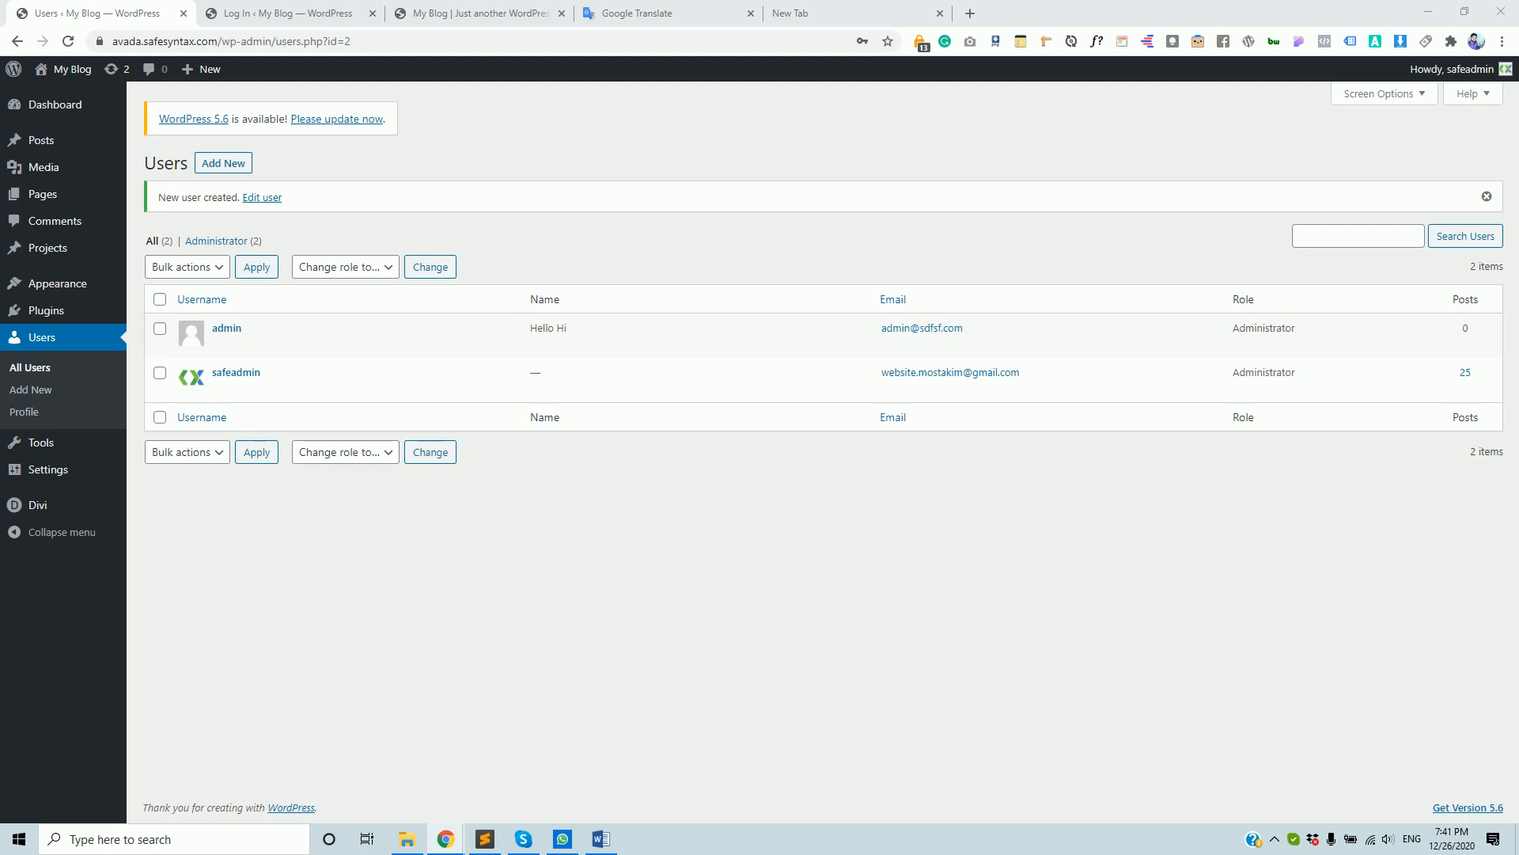
pyautogui.moveTo(238, 325)
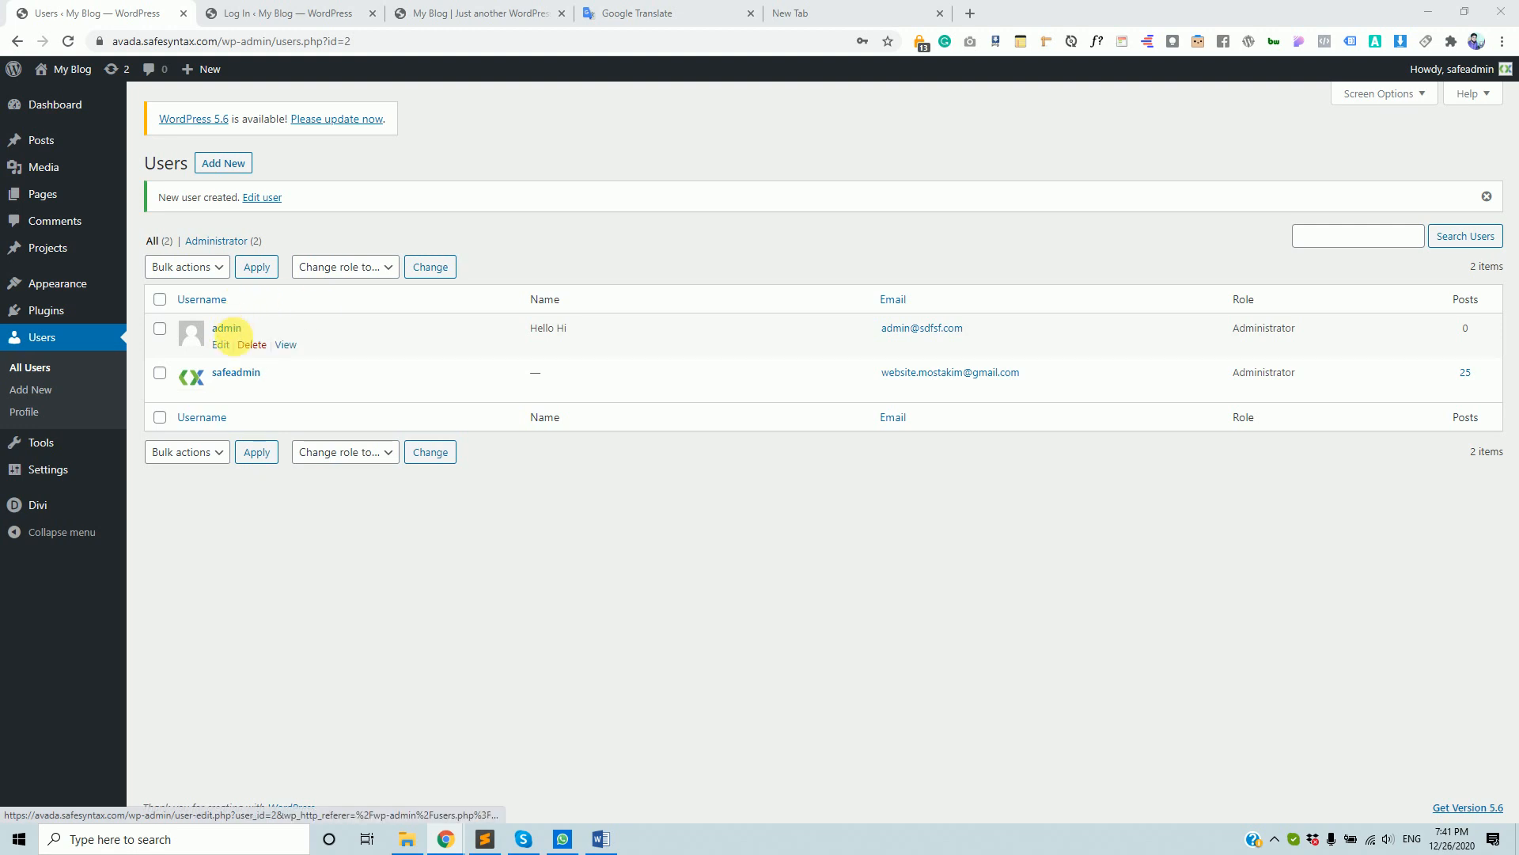
# - Delete the added 'admin' user and confirm the deletion
pyautogui.click(253, 346)
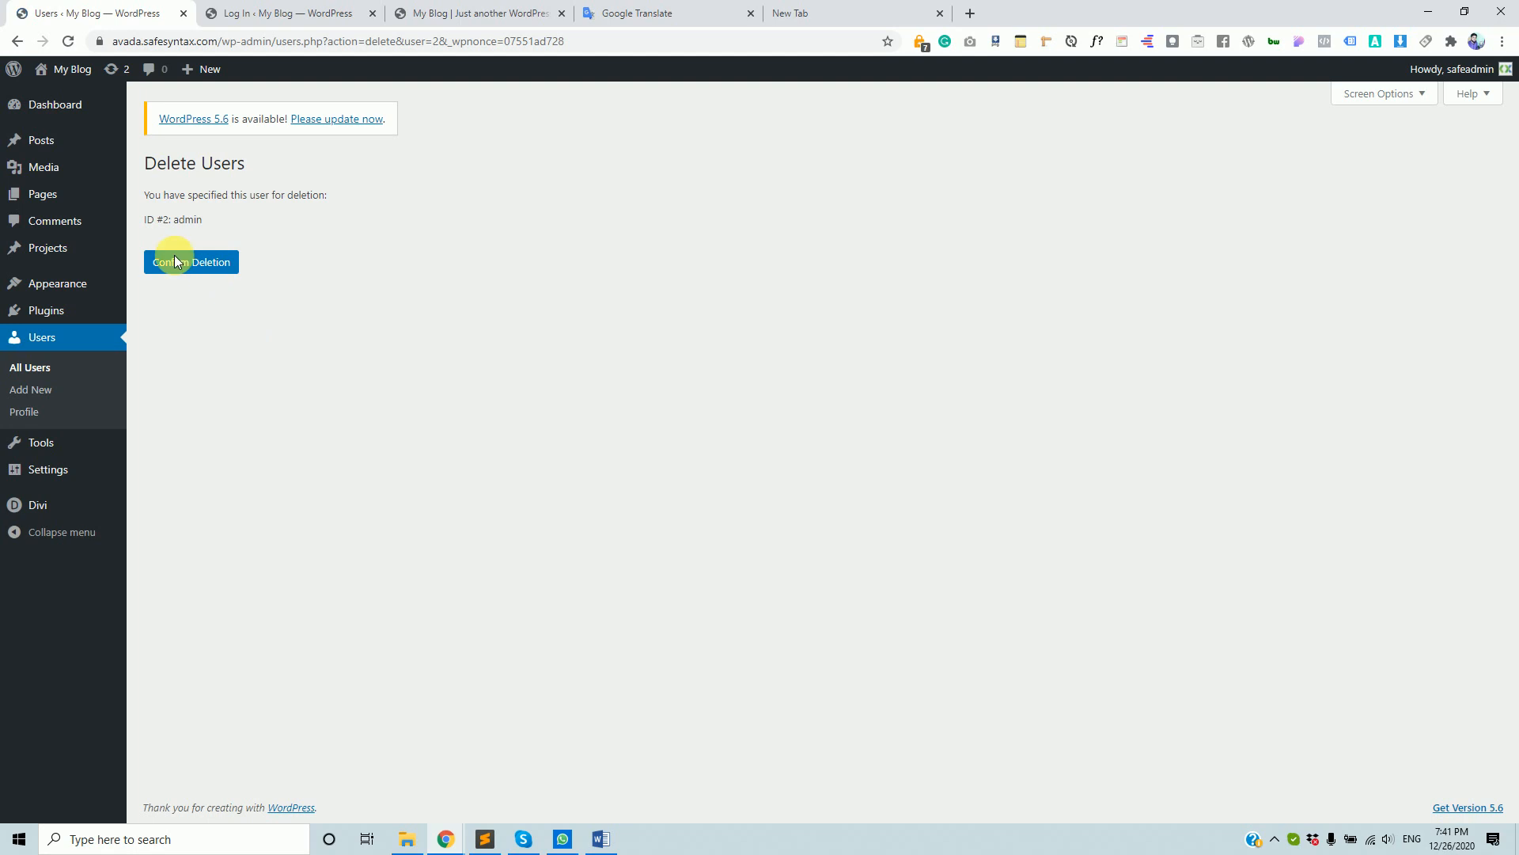
pyautogui.click(175, 262)
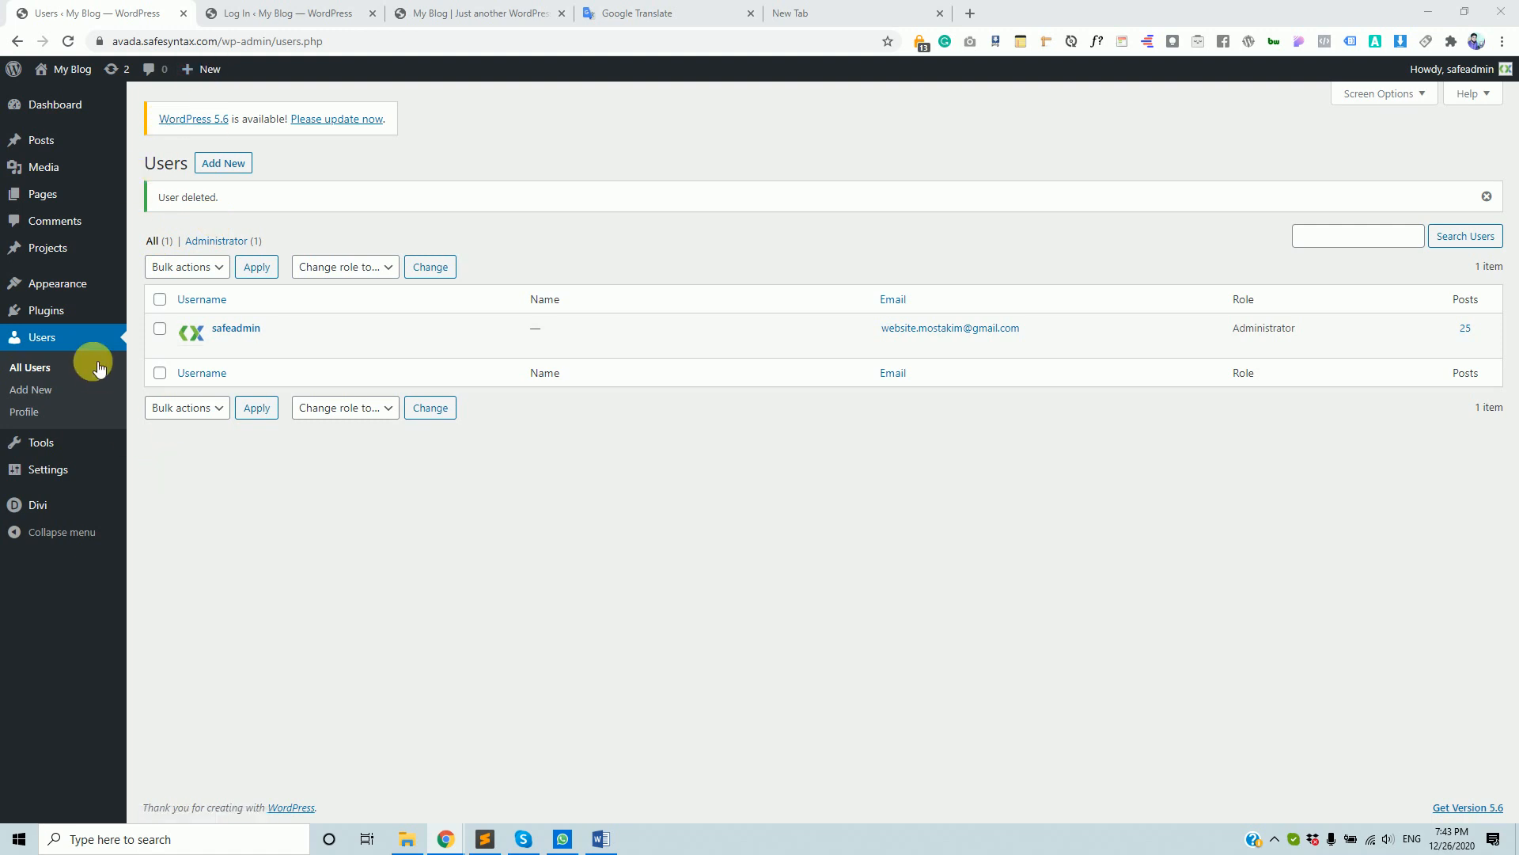
# - Go to Appearance > Themes, open the live site in a new tab, and return to Themes
pyautogui.moveTo(74, 285)
pyautogui.click(147, 290)
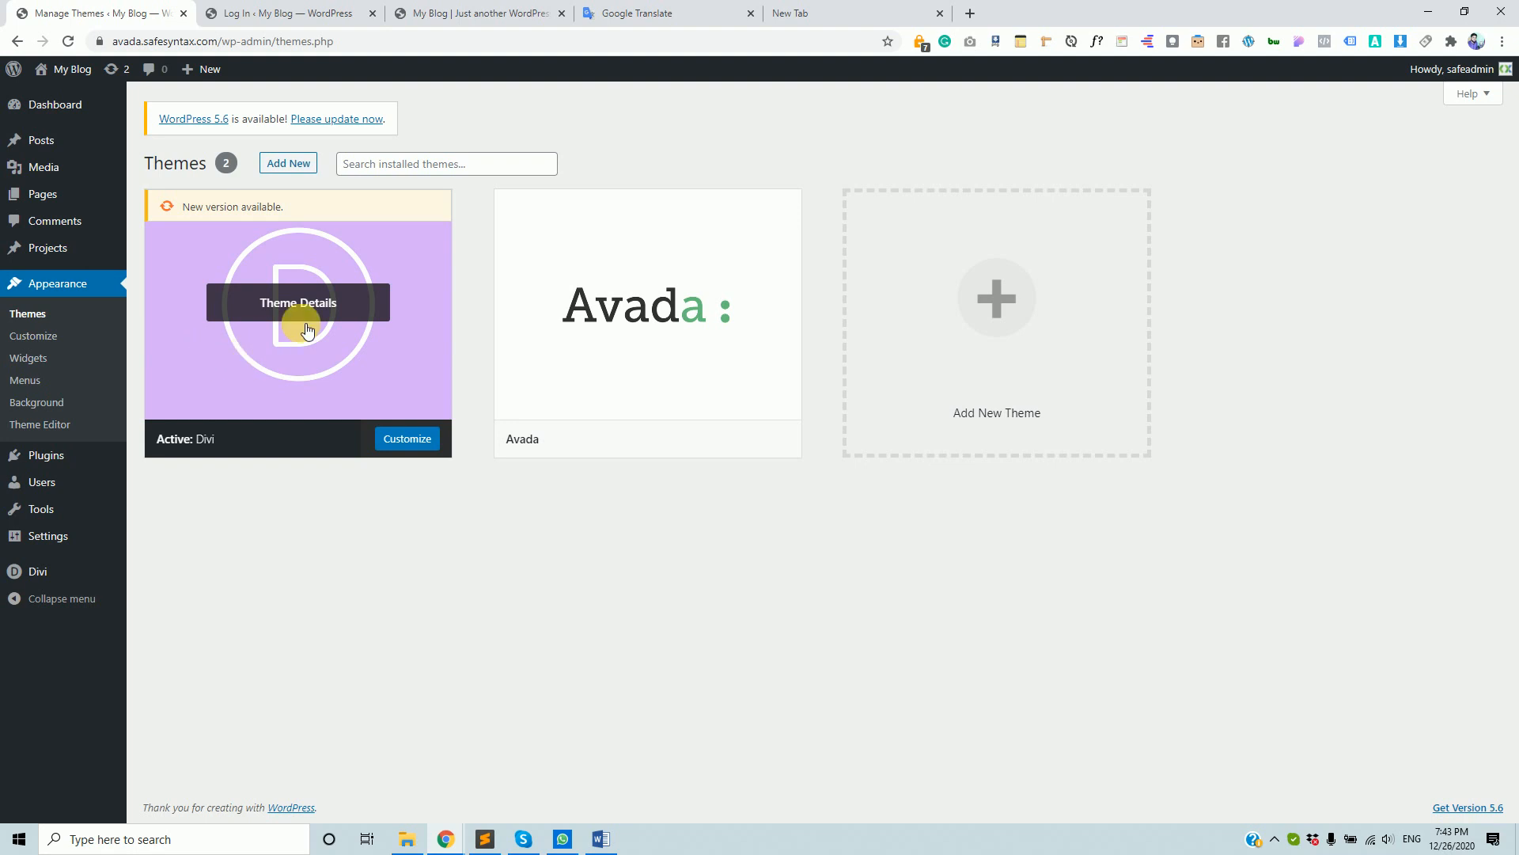
pyautogui.moveTo(63, 71)
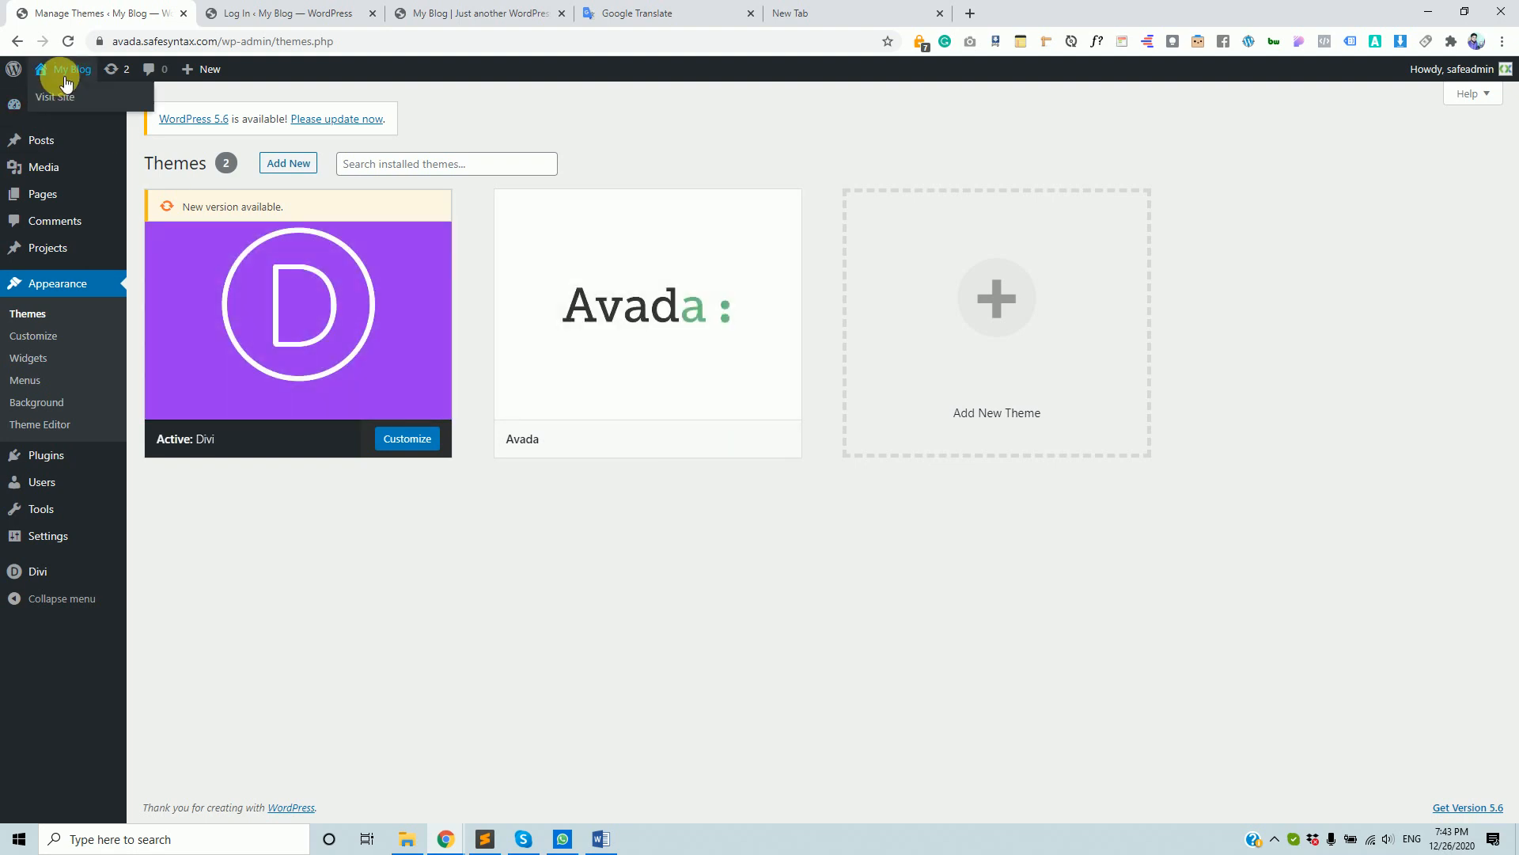
pyautogui.middleClick(71, 107)
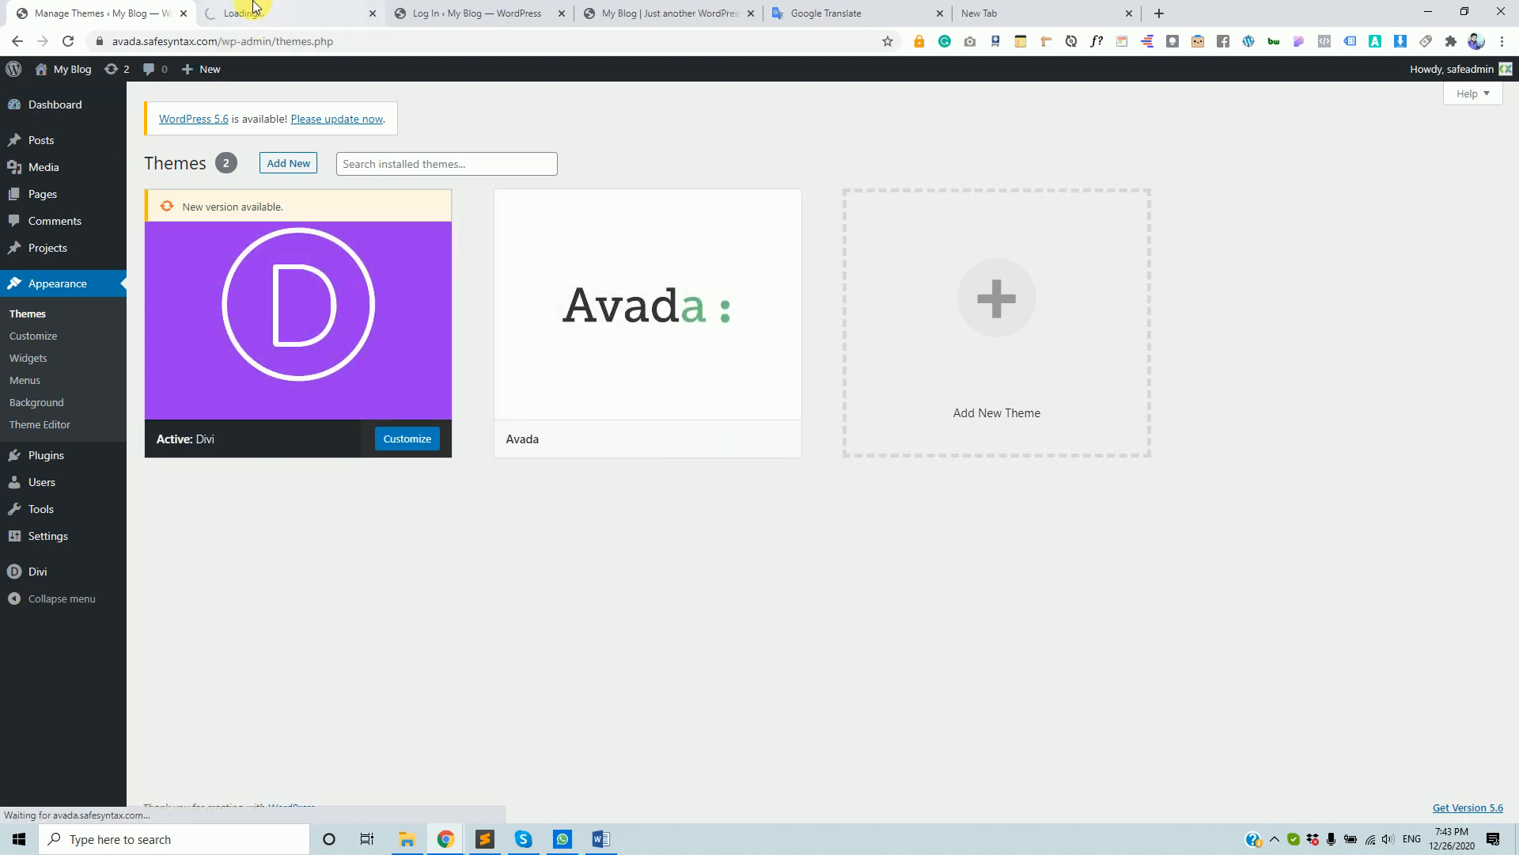
pyautogui.click(247, 14)
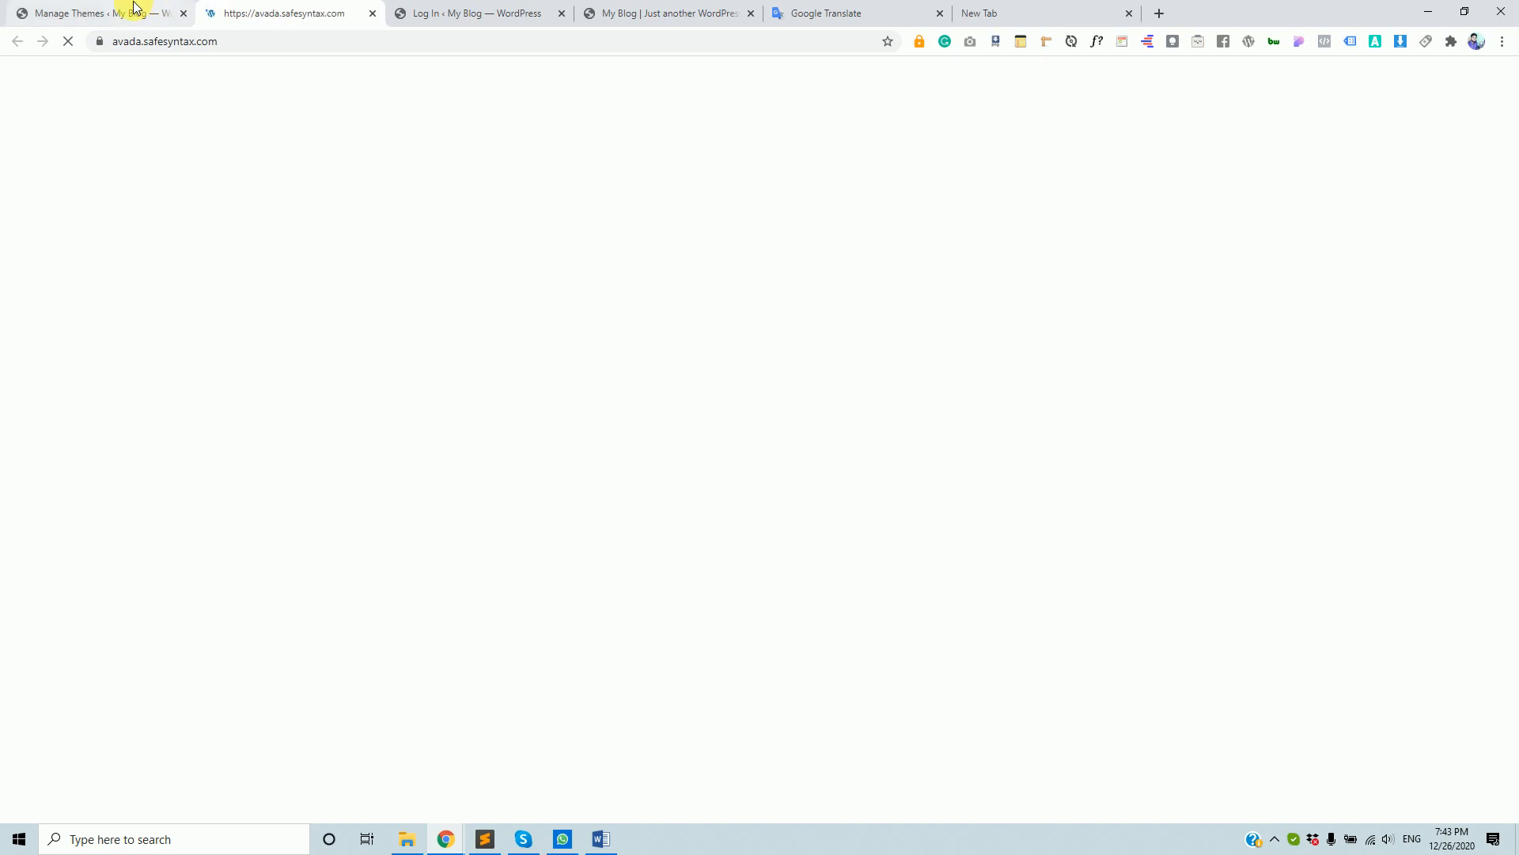
pyautogui.click(136, 12)
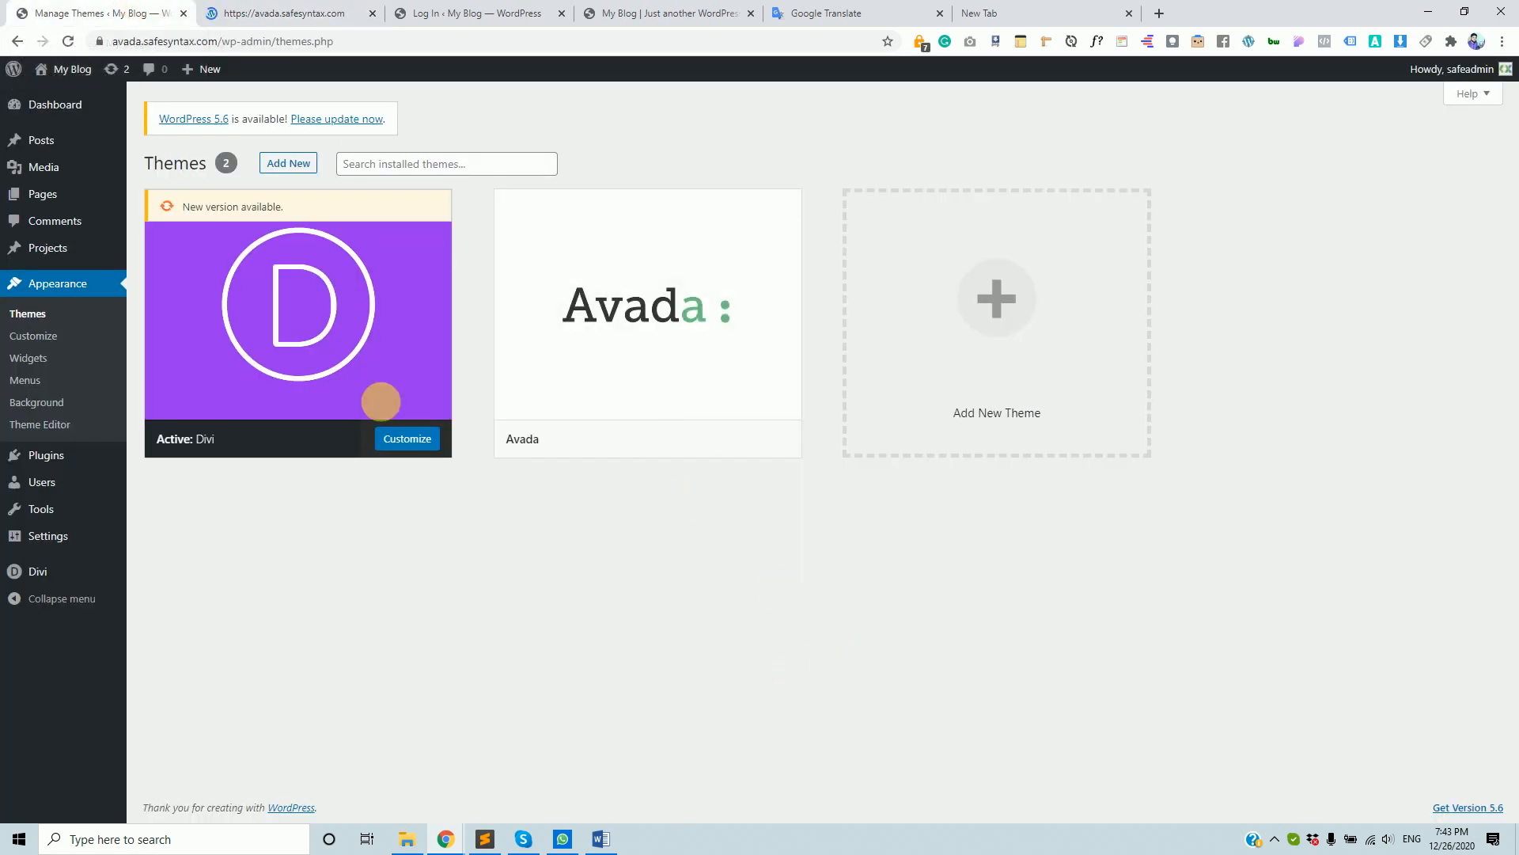
pyautogui.moveTo(306, 255)
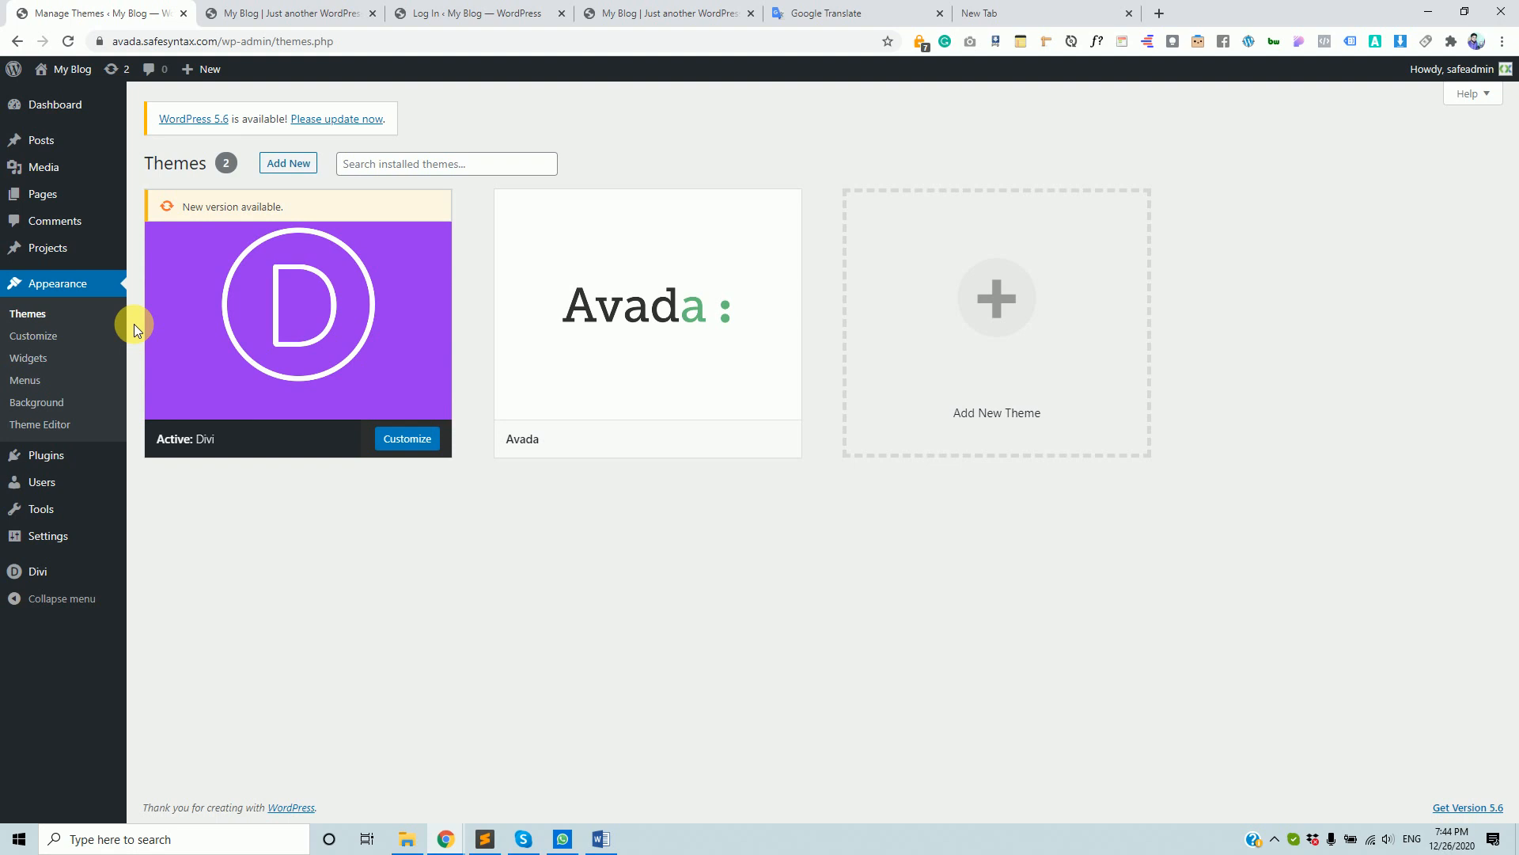
pyautogui.moveTo(78, 480)
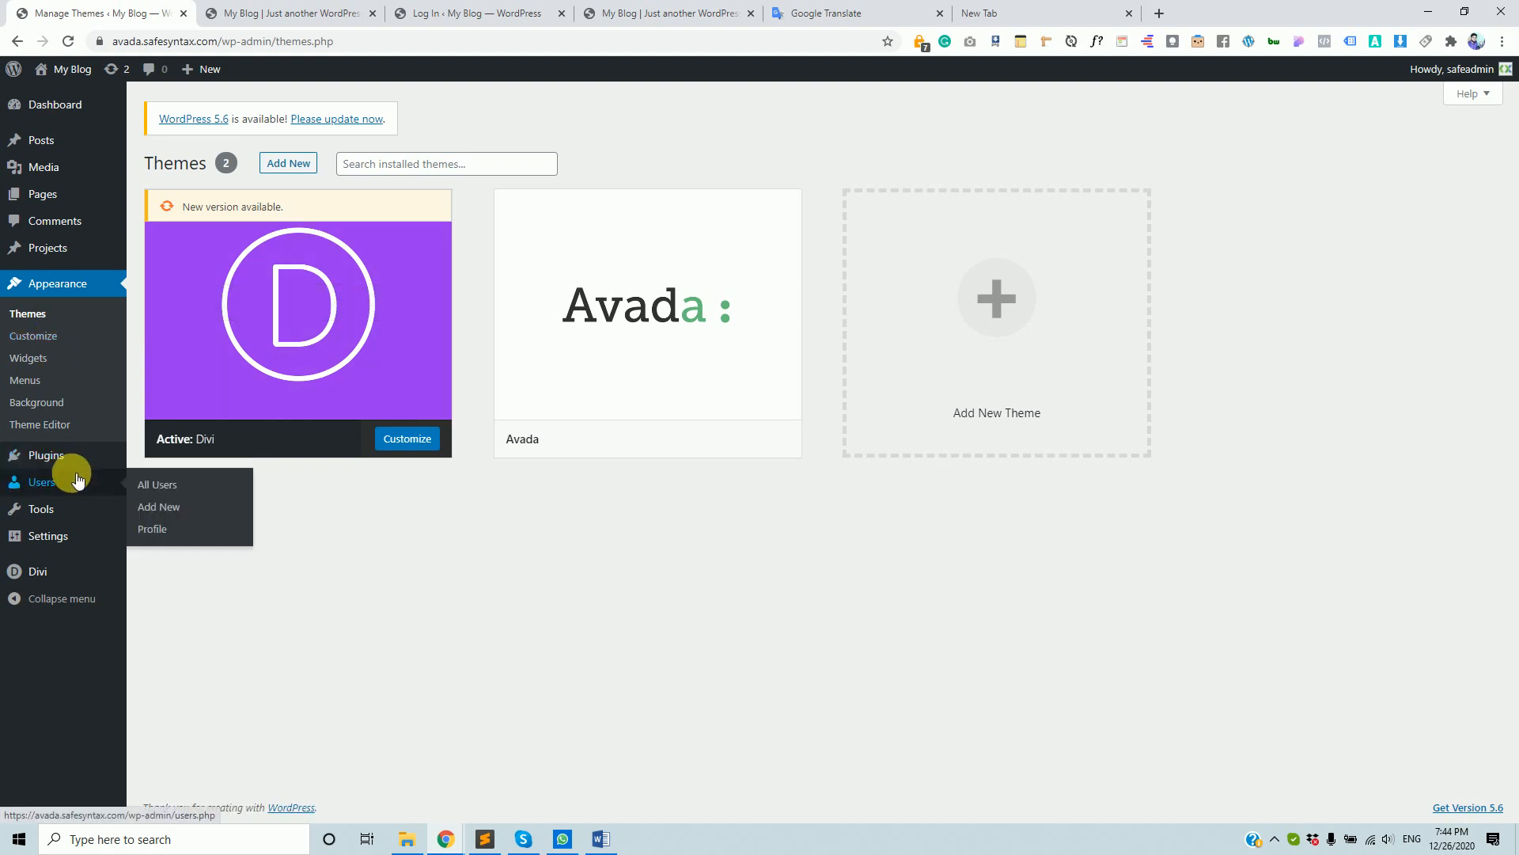
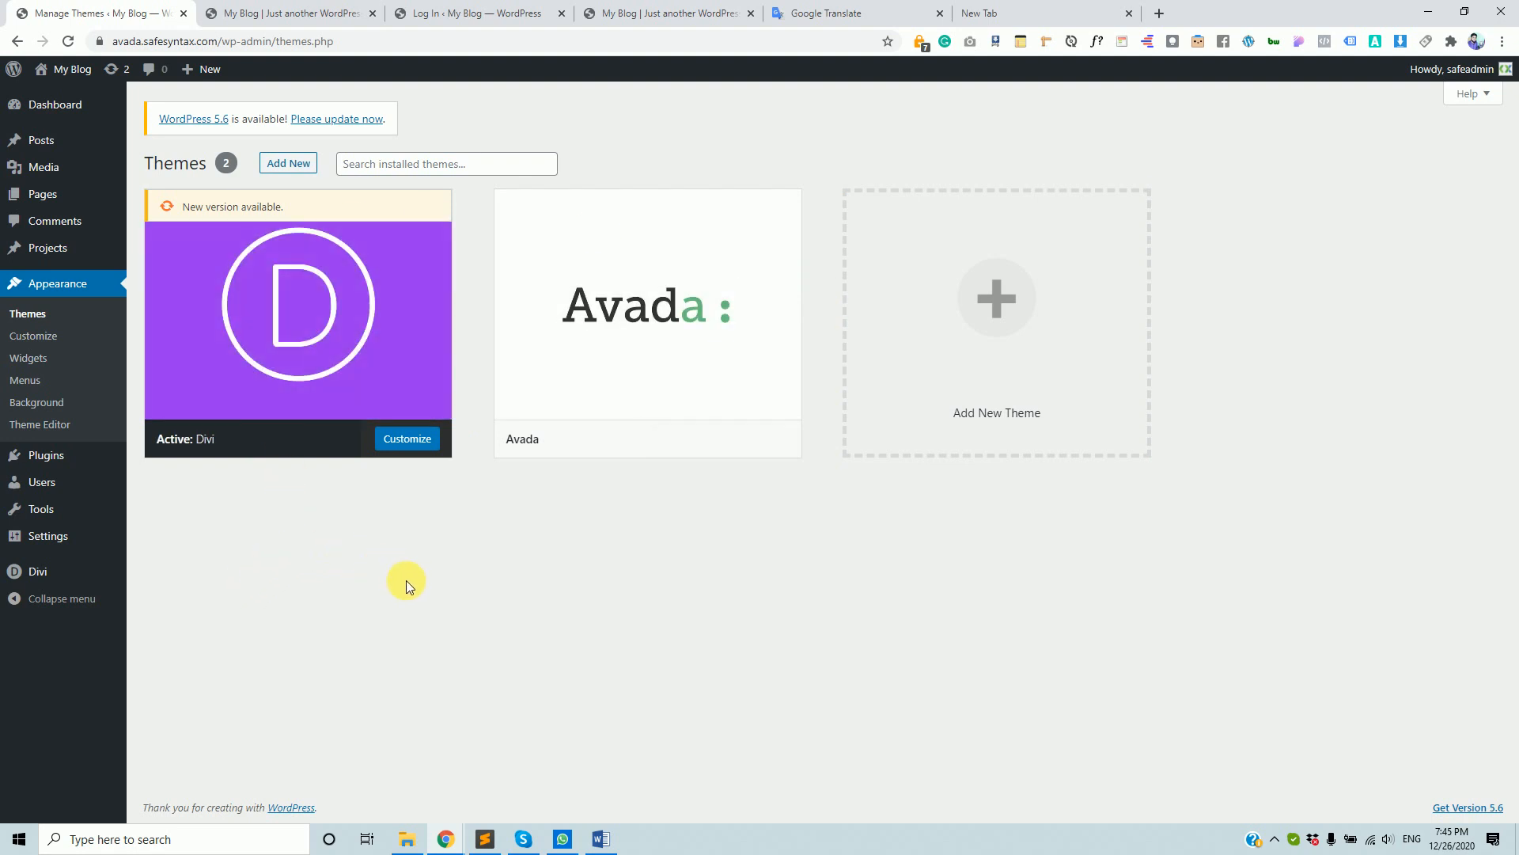
# - Switch from the WordPress Themes page to a blank new browser tab
pyautogui.click(1064, 12)
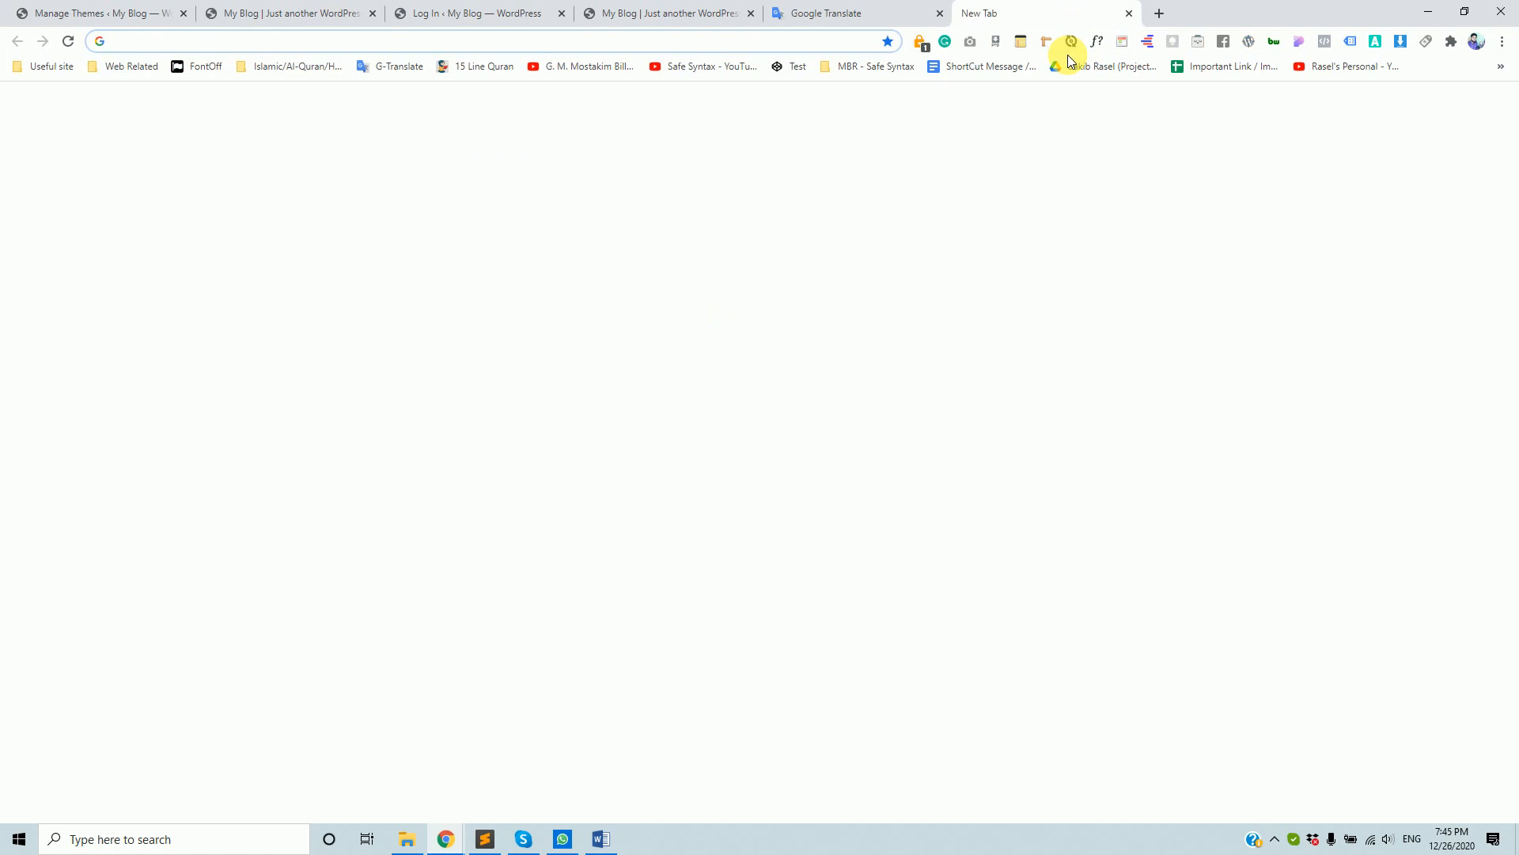
# - Google 'most popular wordpress security plugins' using the address bar's suggested query
pyautogui.write('wordpr')
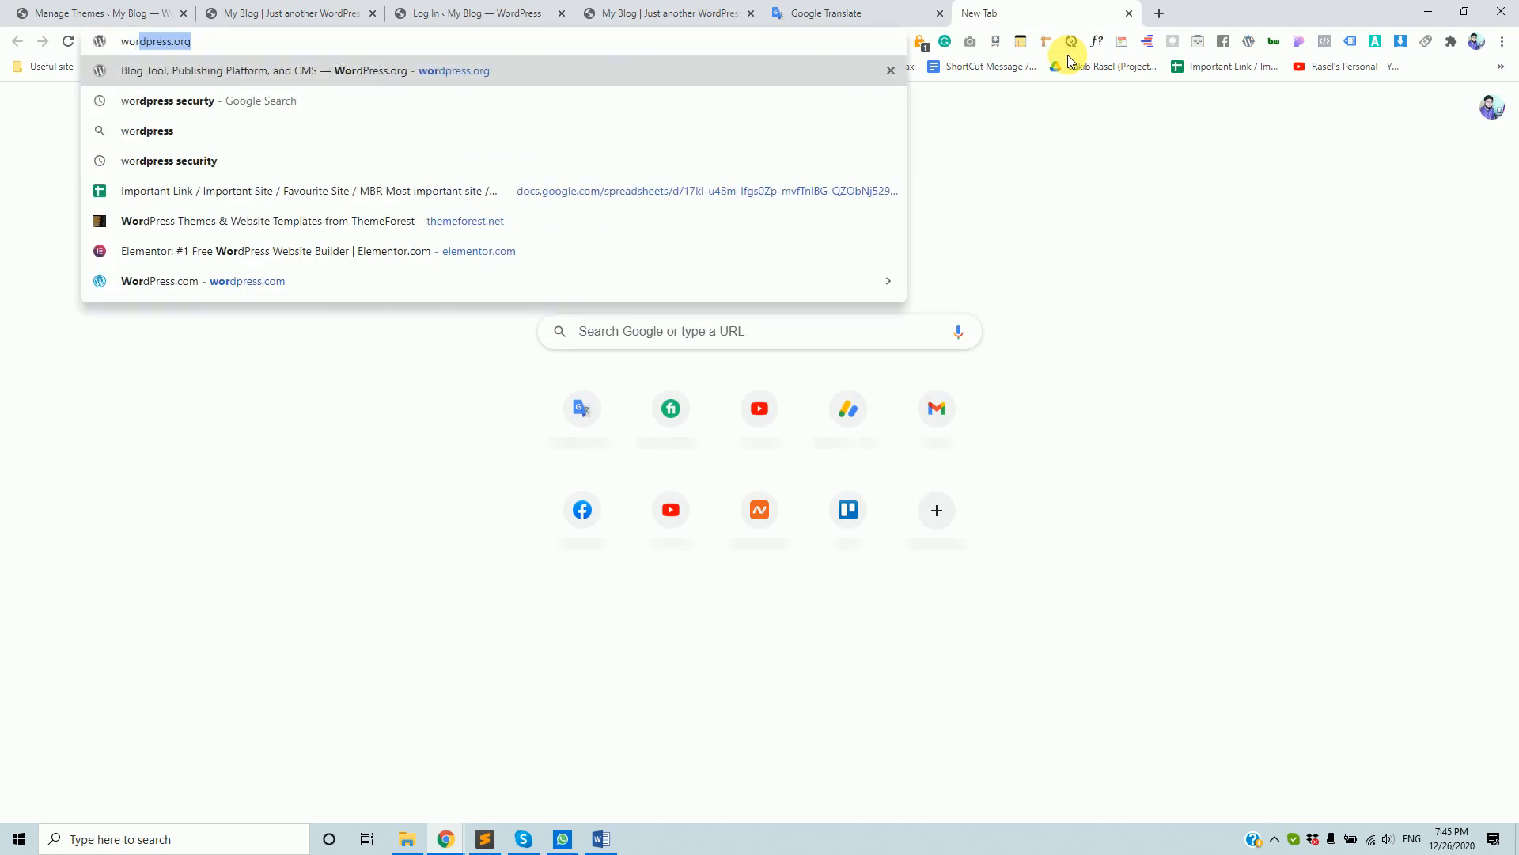
pyautogui.write('ess mos')
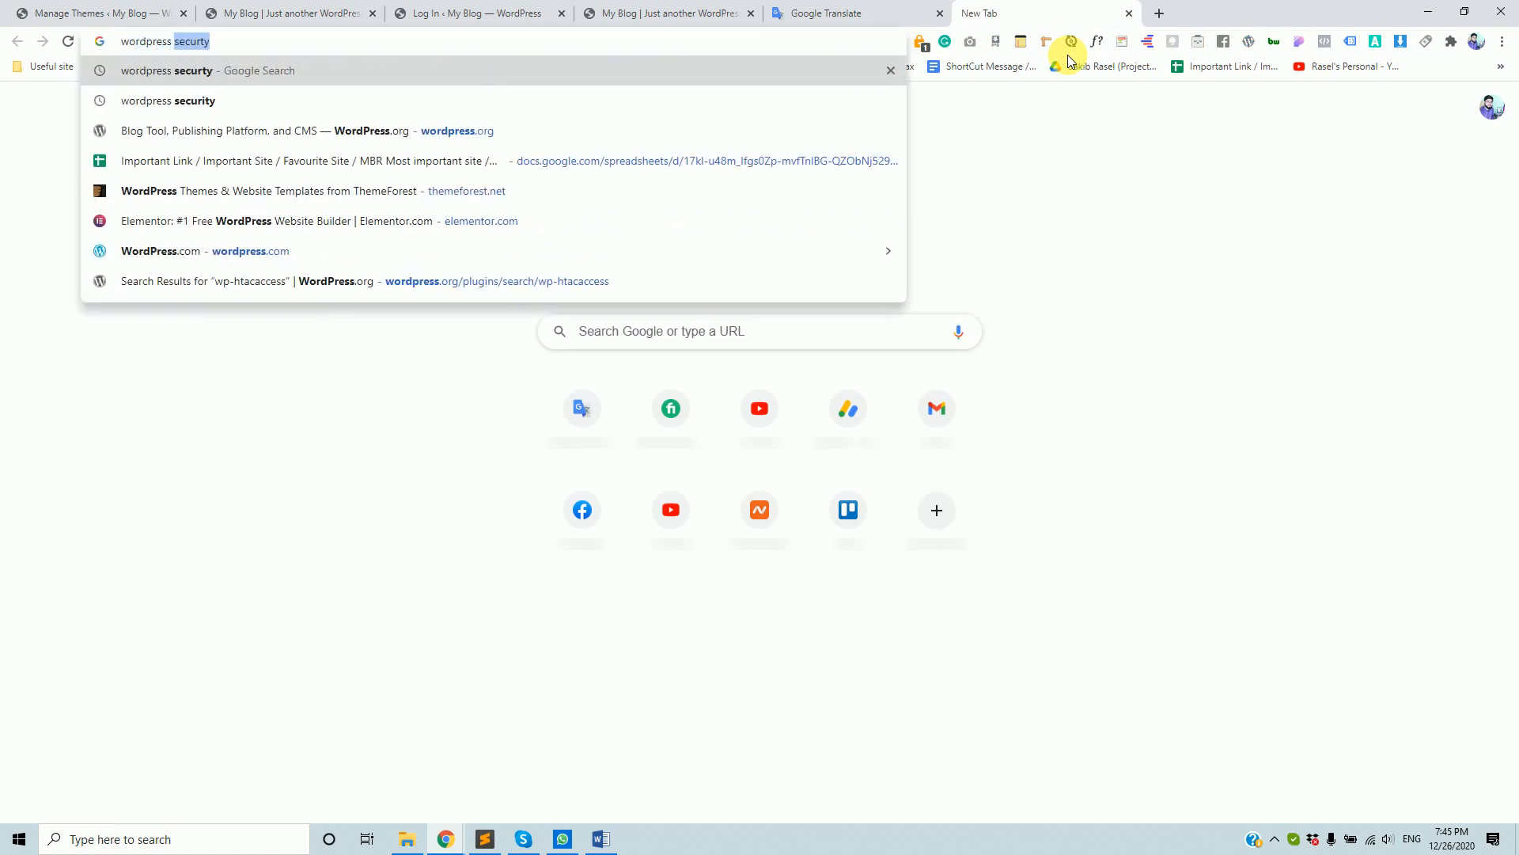
pyautogui.write('t popular plugins')
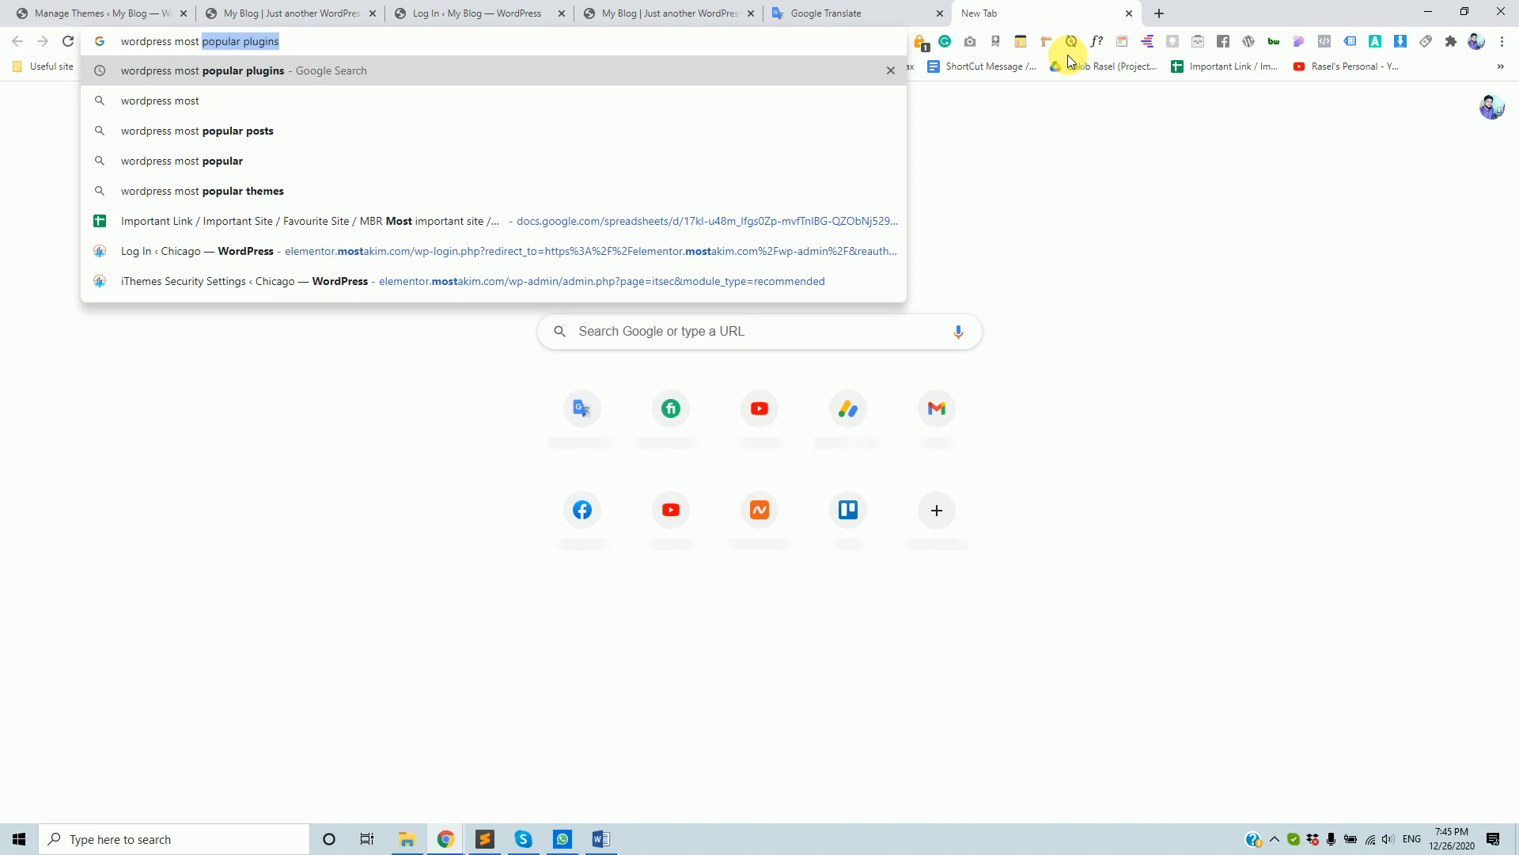
pyautogui.press('End')
pyautogui.press('BackSpace')
pyautogui.press('BackSpace')
pyautogui.press('BackSpace')
pyautogui.press('BackSpace')
pyautogui.press('BackSpace')
pyautogui.press('BackSpace')
pyautogui.press('BackSpace')
pyautogui.write('secu')
pyautogui.press('Down')
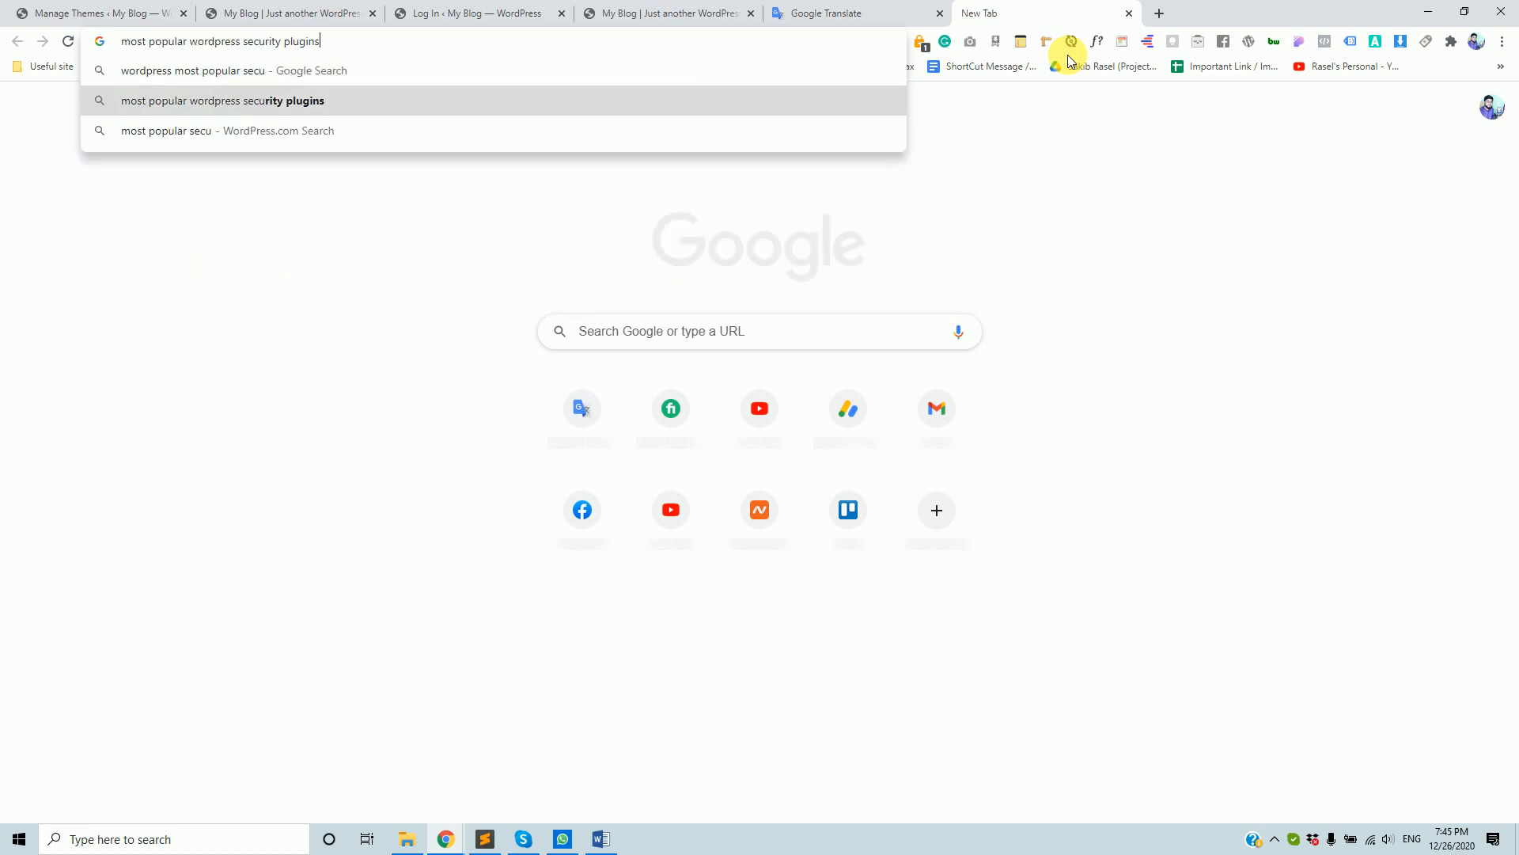
pyautogui.press('Return')
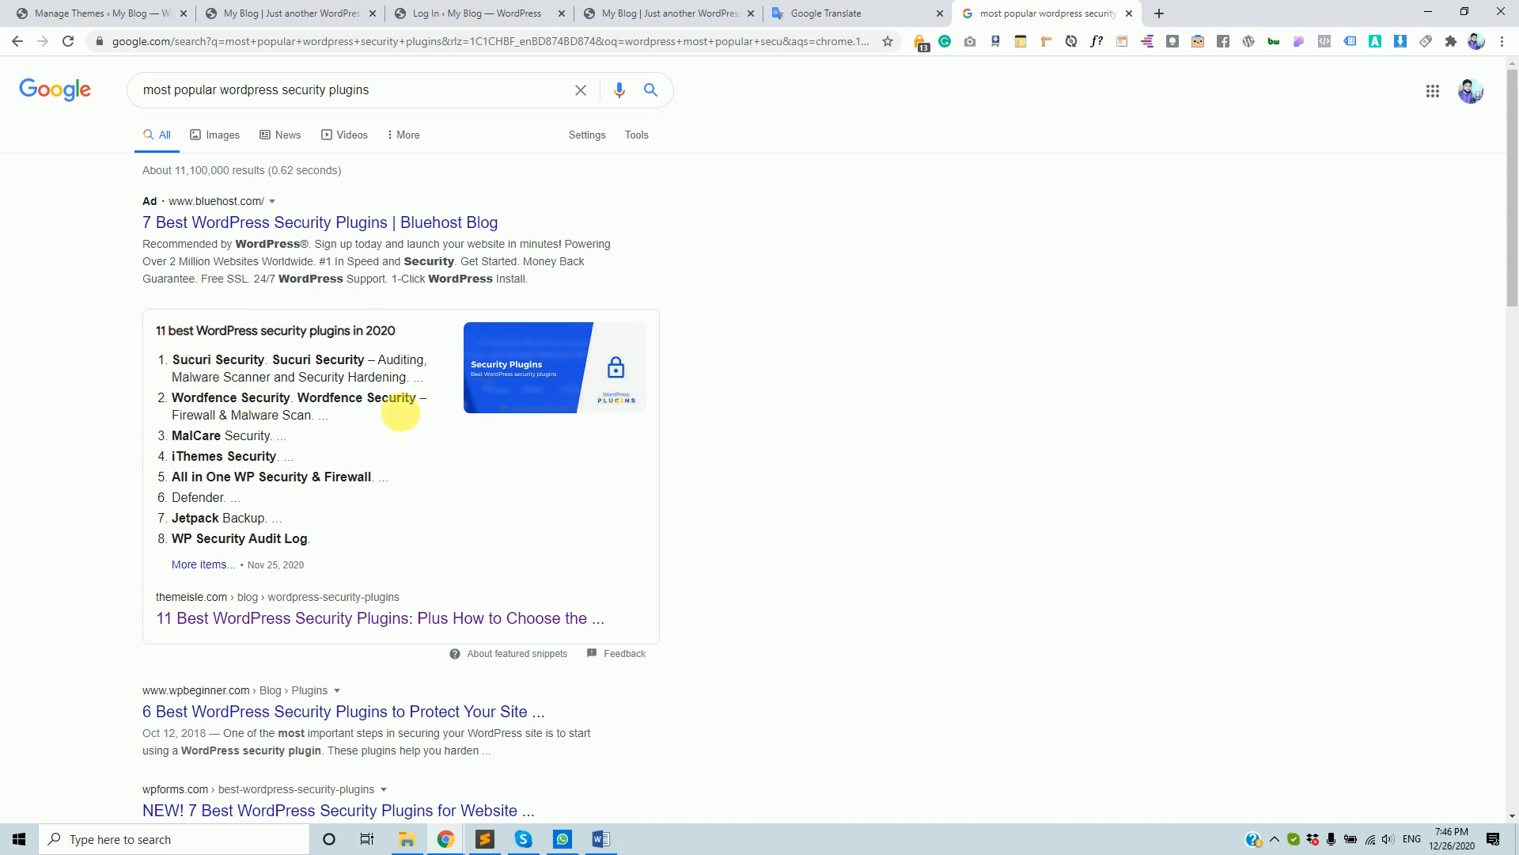
# - Highlight plugin names in the results list and search Google for All in One WP Security & Firewall
pyautogui.moveTo(174, 398); pyautogui.dragTo(404, 409)
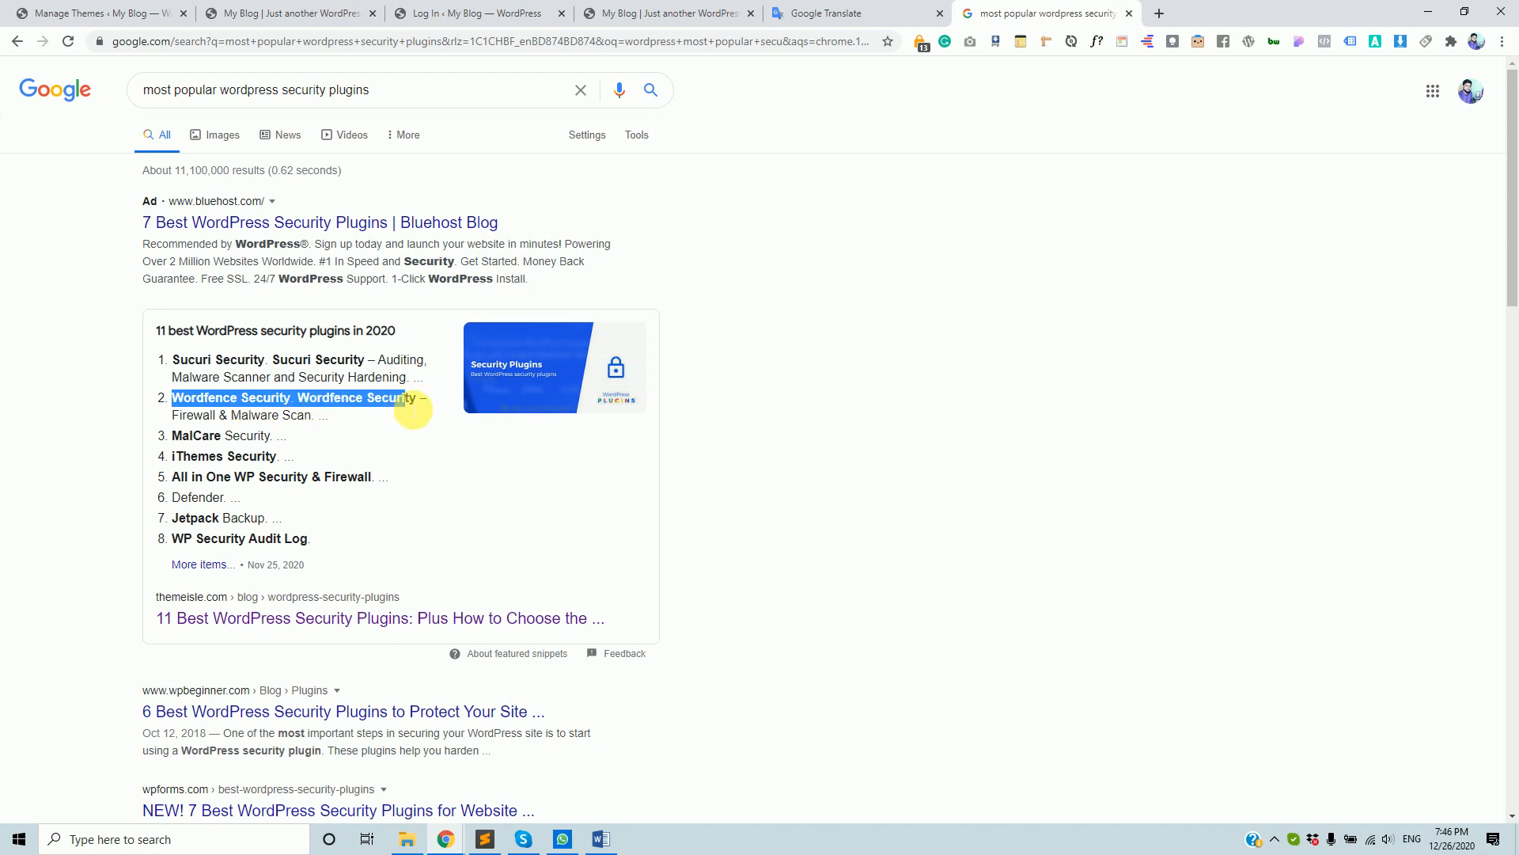
pyautogui.click(194, 459)
pyautogui.moveTo(194, 459); pyautogui.dragTo(292, 456)
pyautogui.moveTo(174, 477); pyautogui.dragTo(366, 480)
pyautogui.rightClick(340, 478)
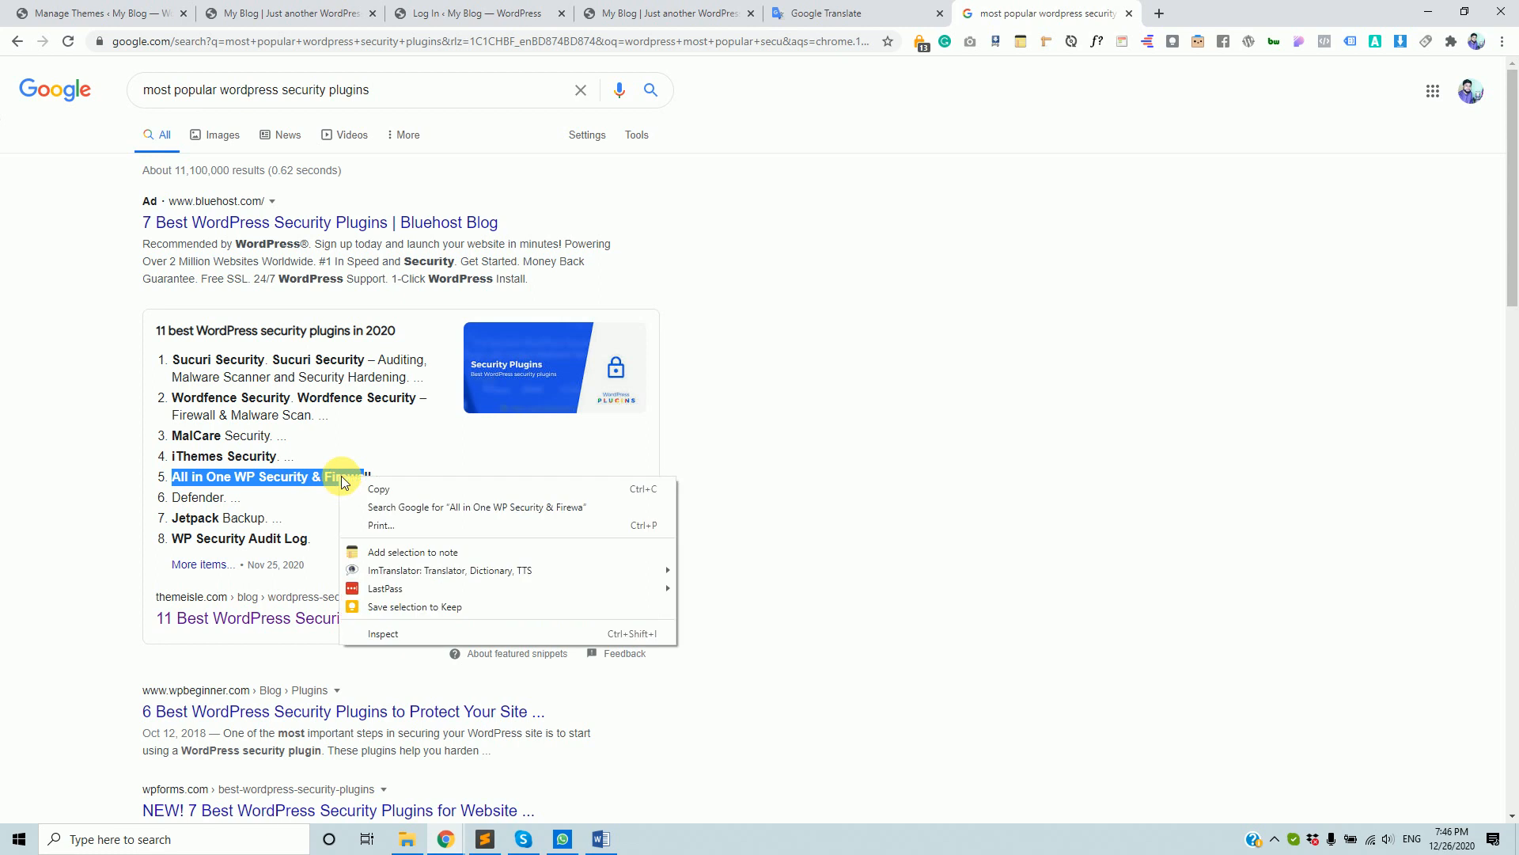
pyautogui.click(458, 513)
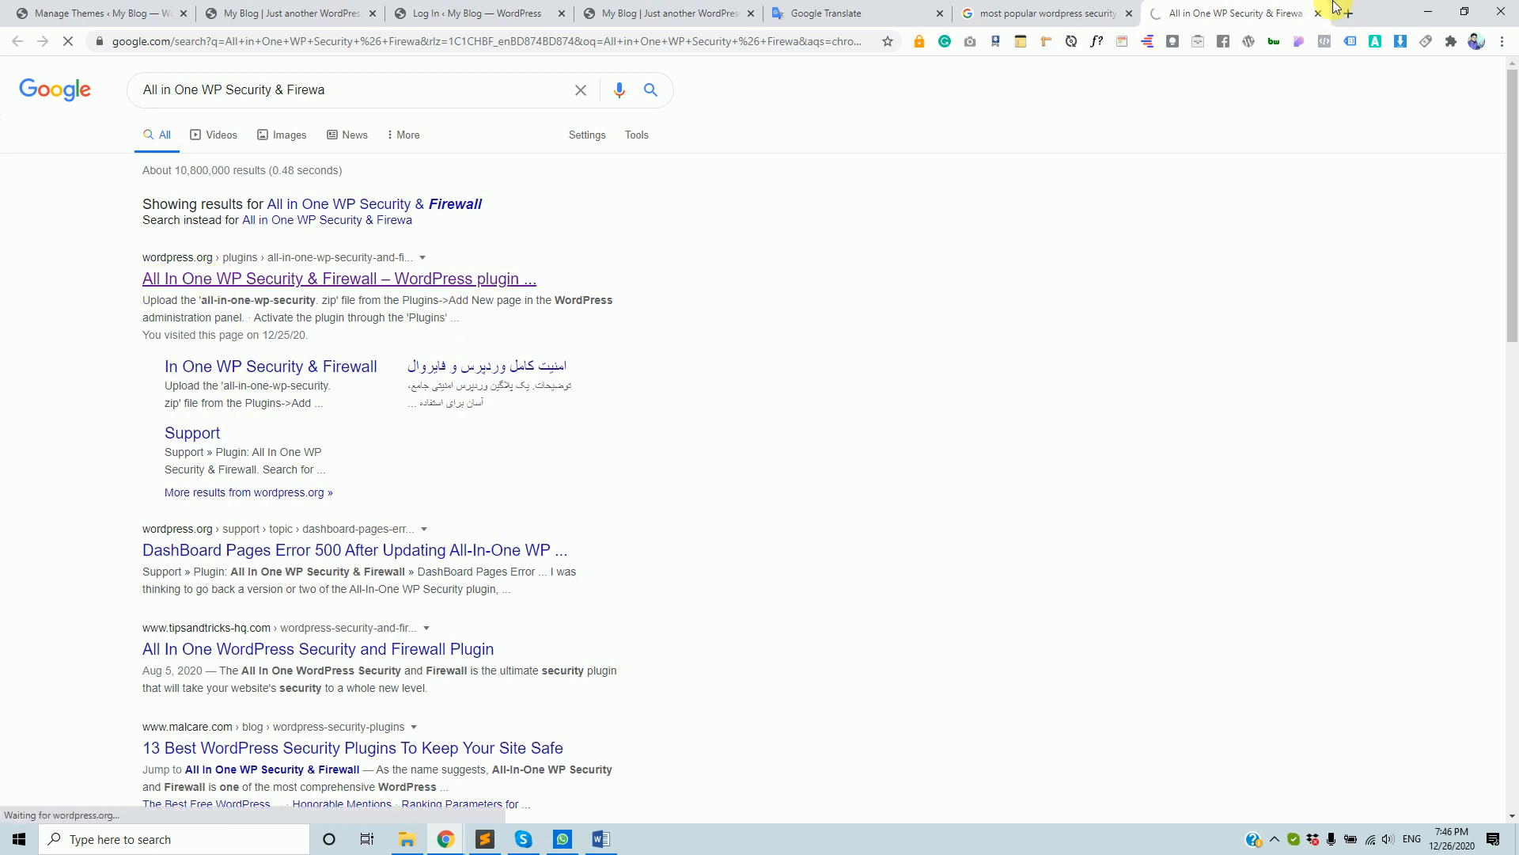
# - Glance over the Themes, Google Translate and blog tabs before returning to the search results
pyautogui.click(1001, 13)
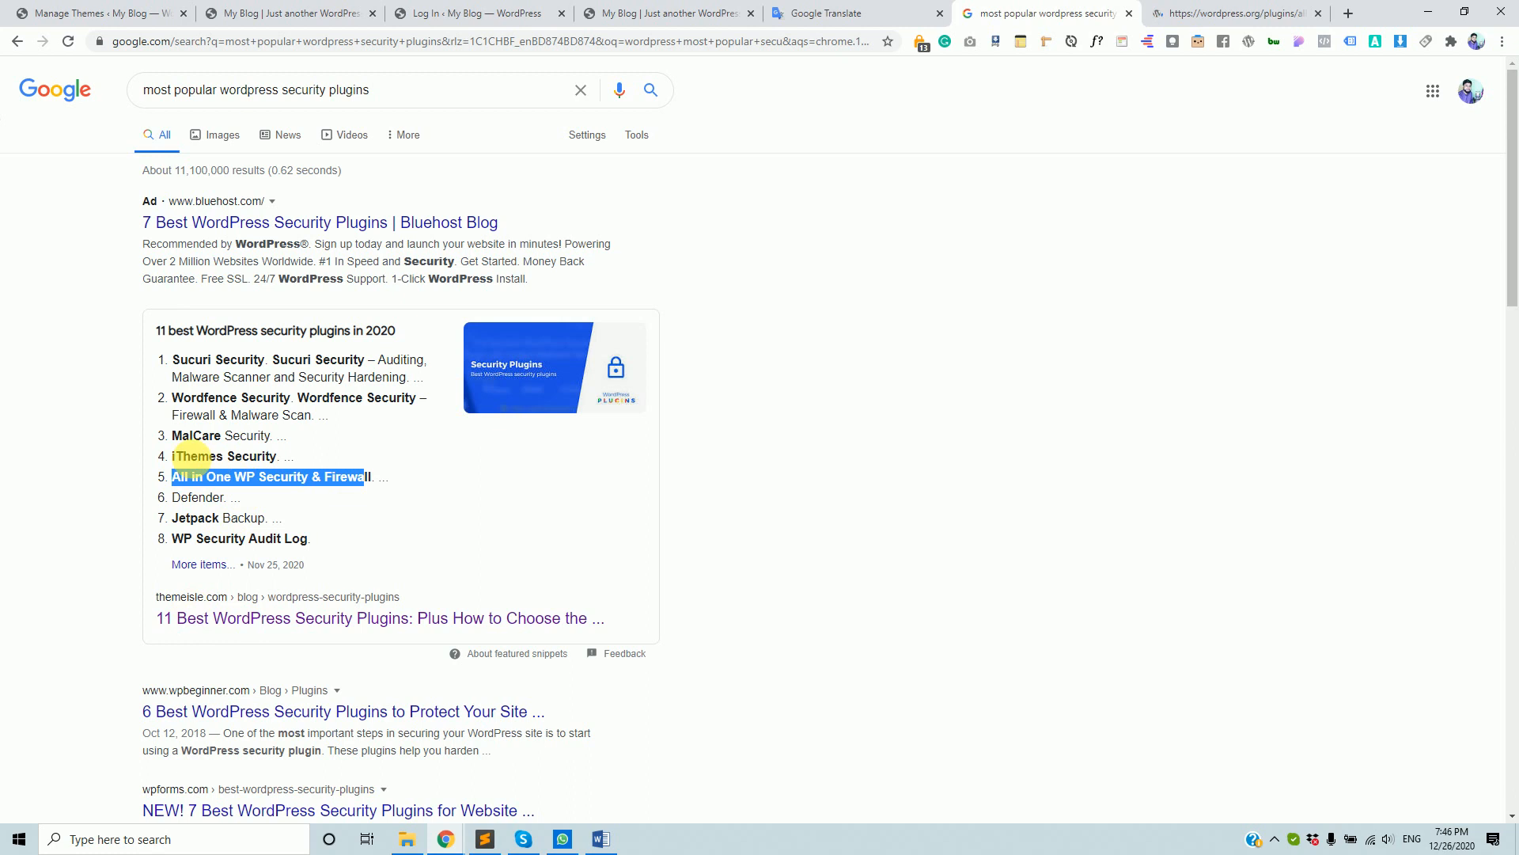
pyautogui.click(190, 466)
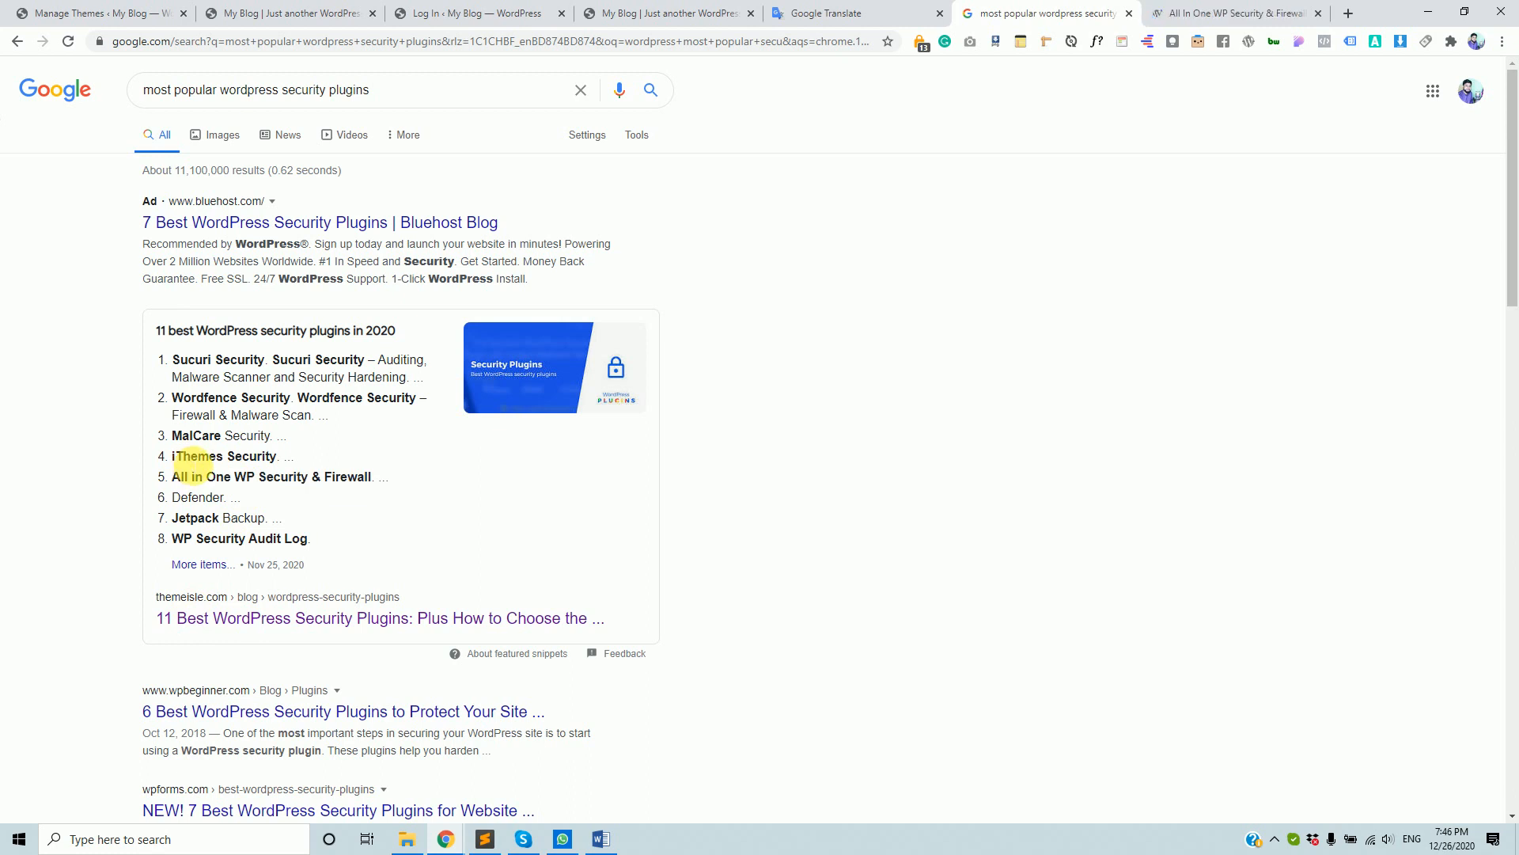
pyautogui.click(47, 13)
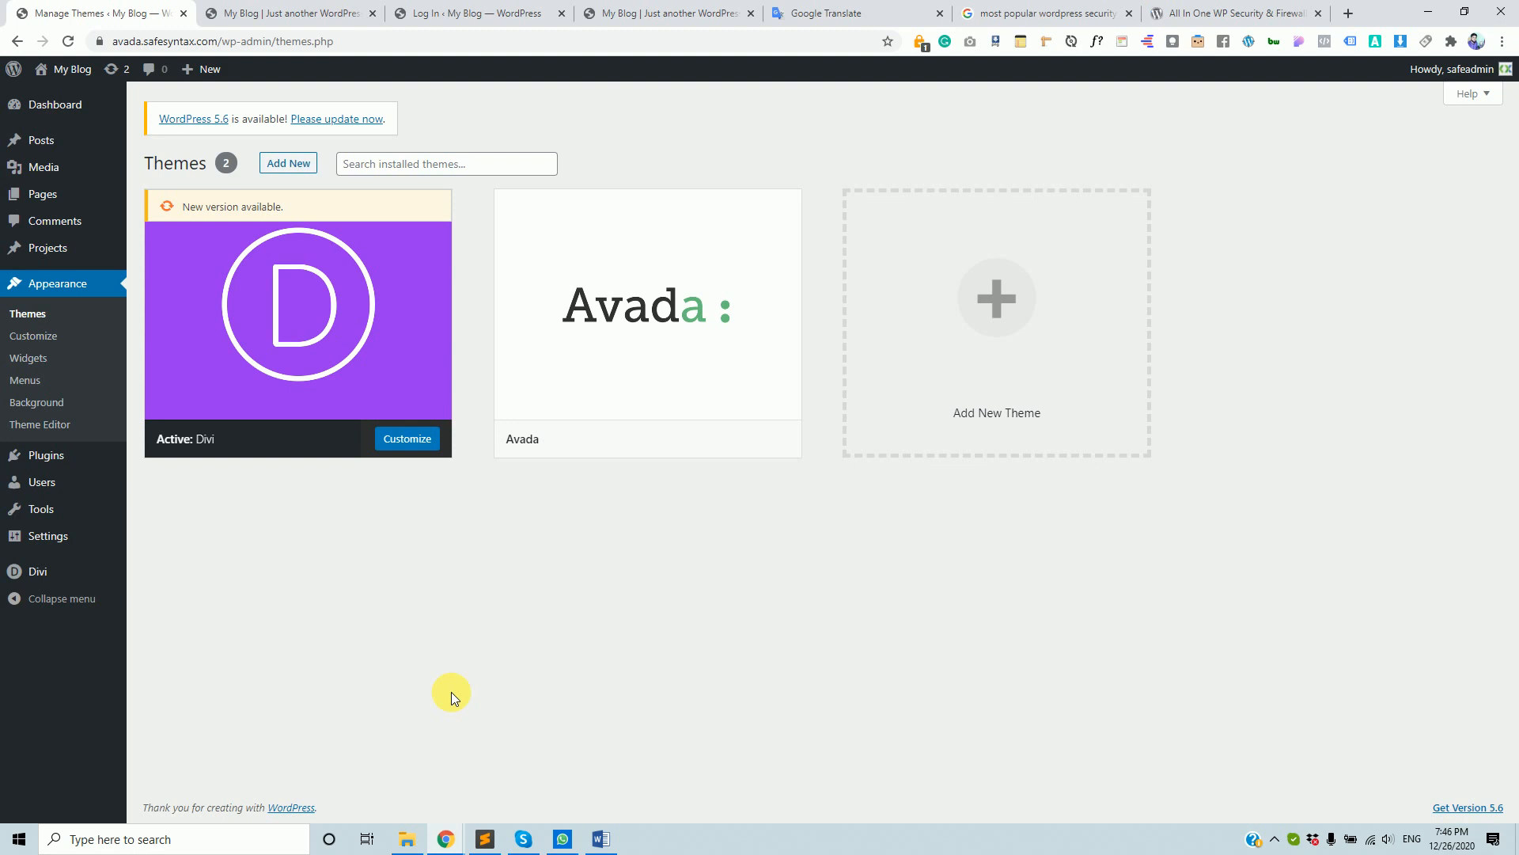
pyautogui.click(1063, 7)
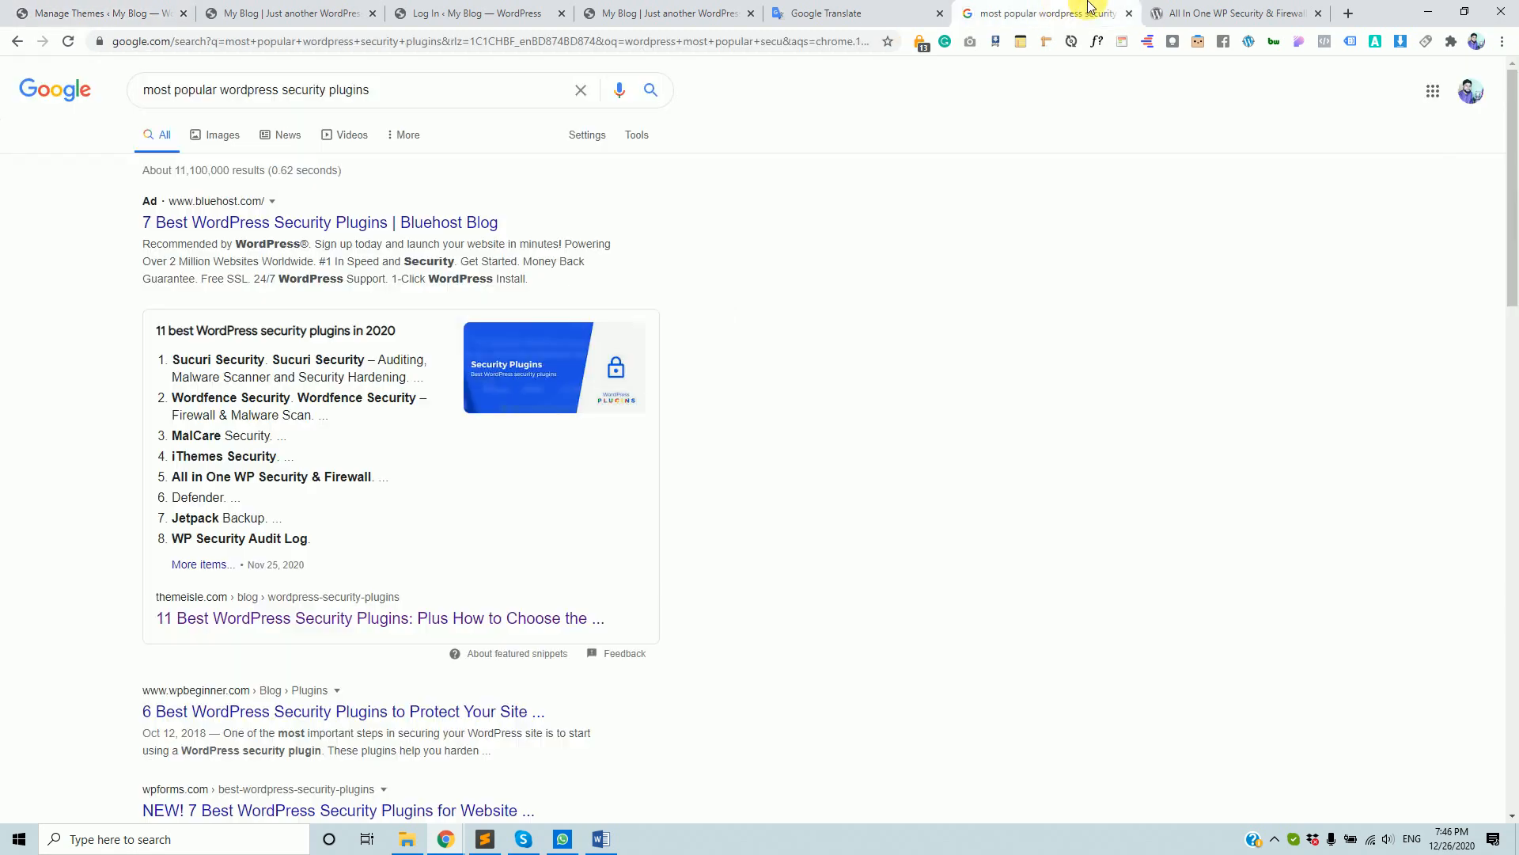
pyautogui.click(823, 12)
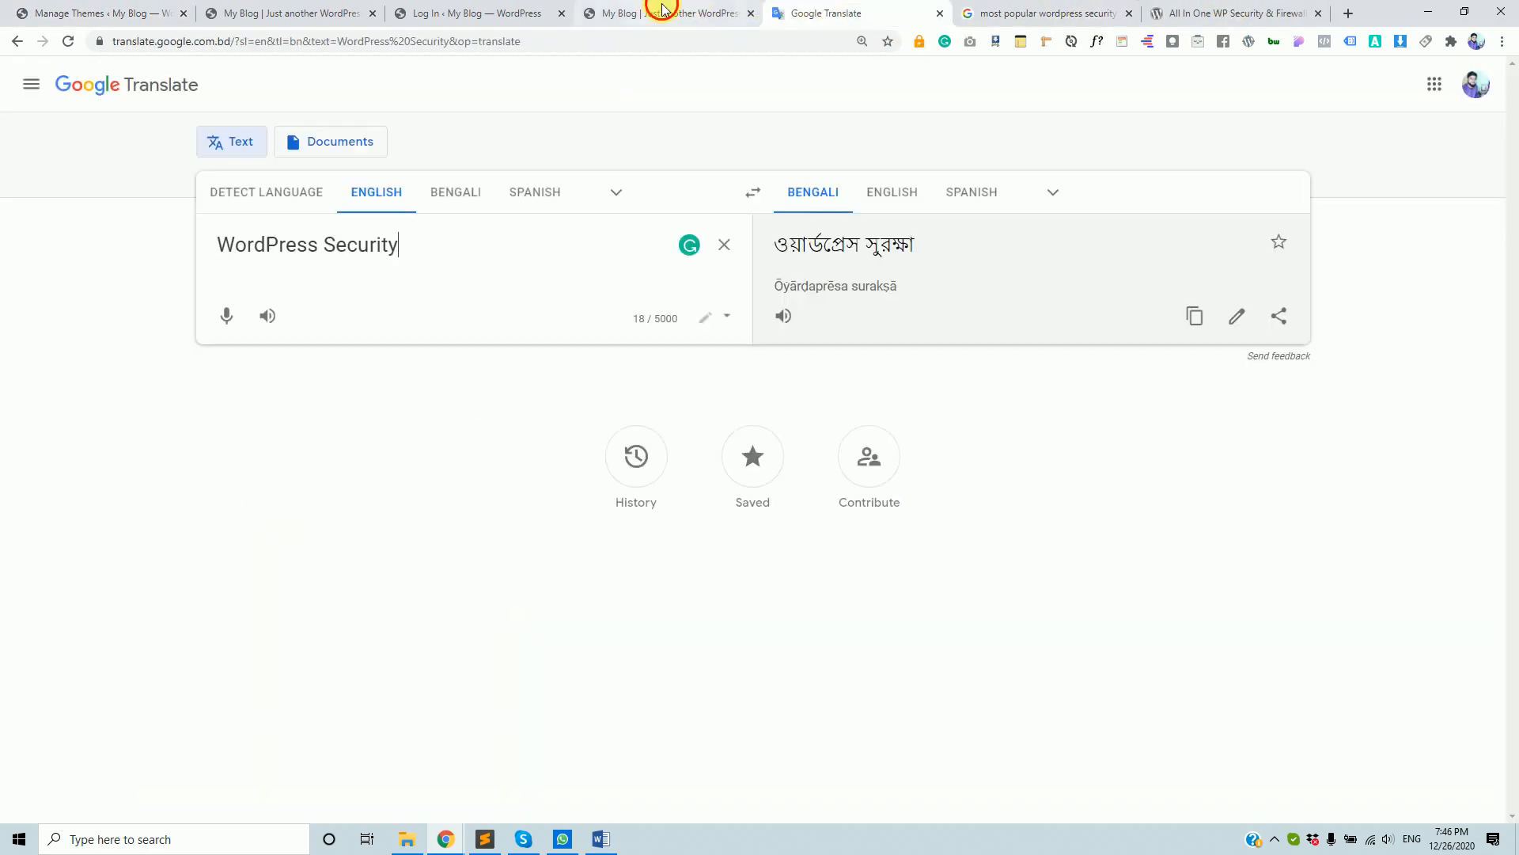
pyautogui.click(661, 8)
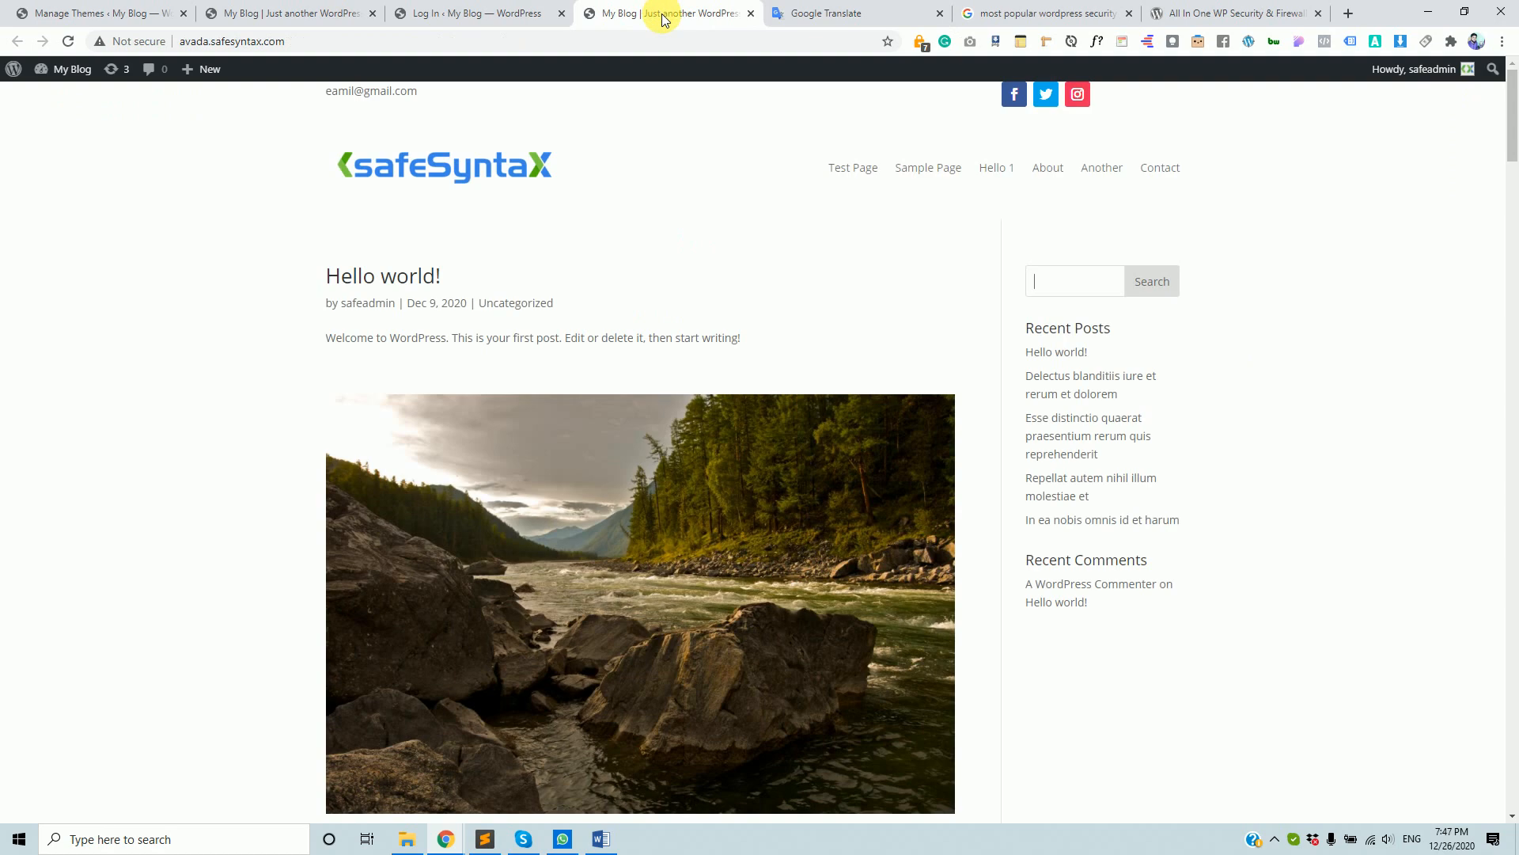
pyautogui.click(69, 8)
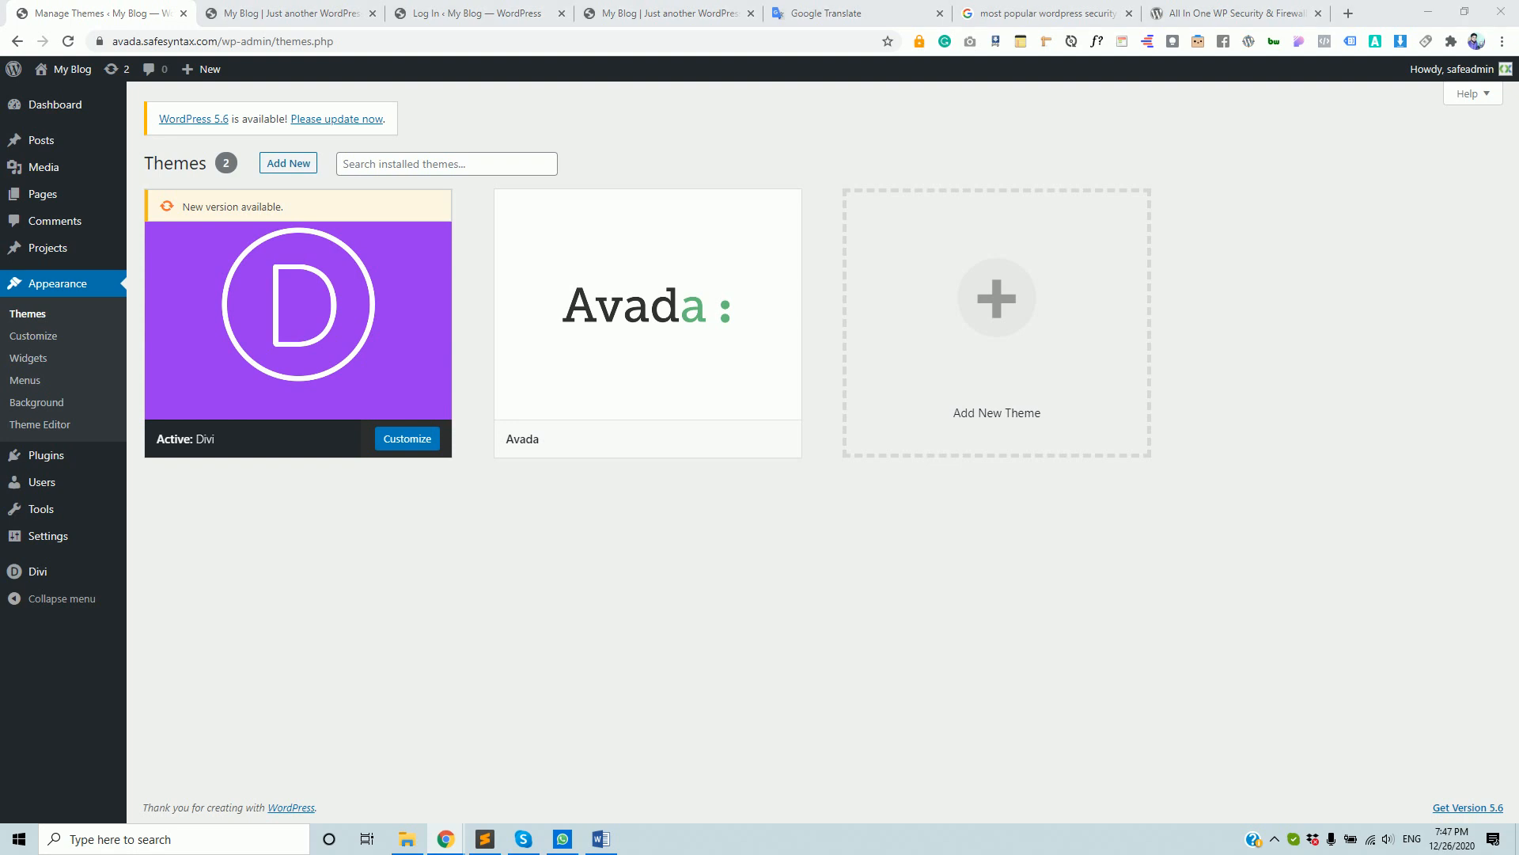
pyautogui.moveTo(749, 368)
pyautogui.click(1052, 13)
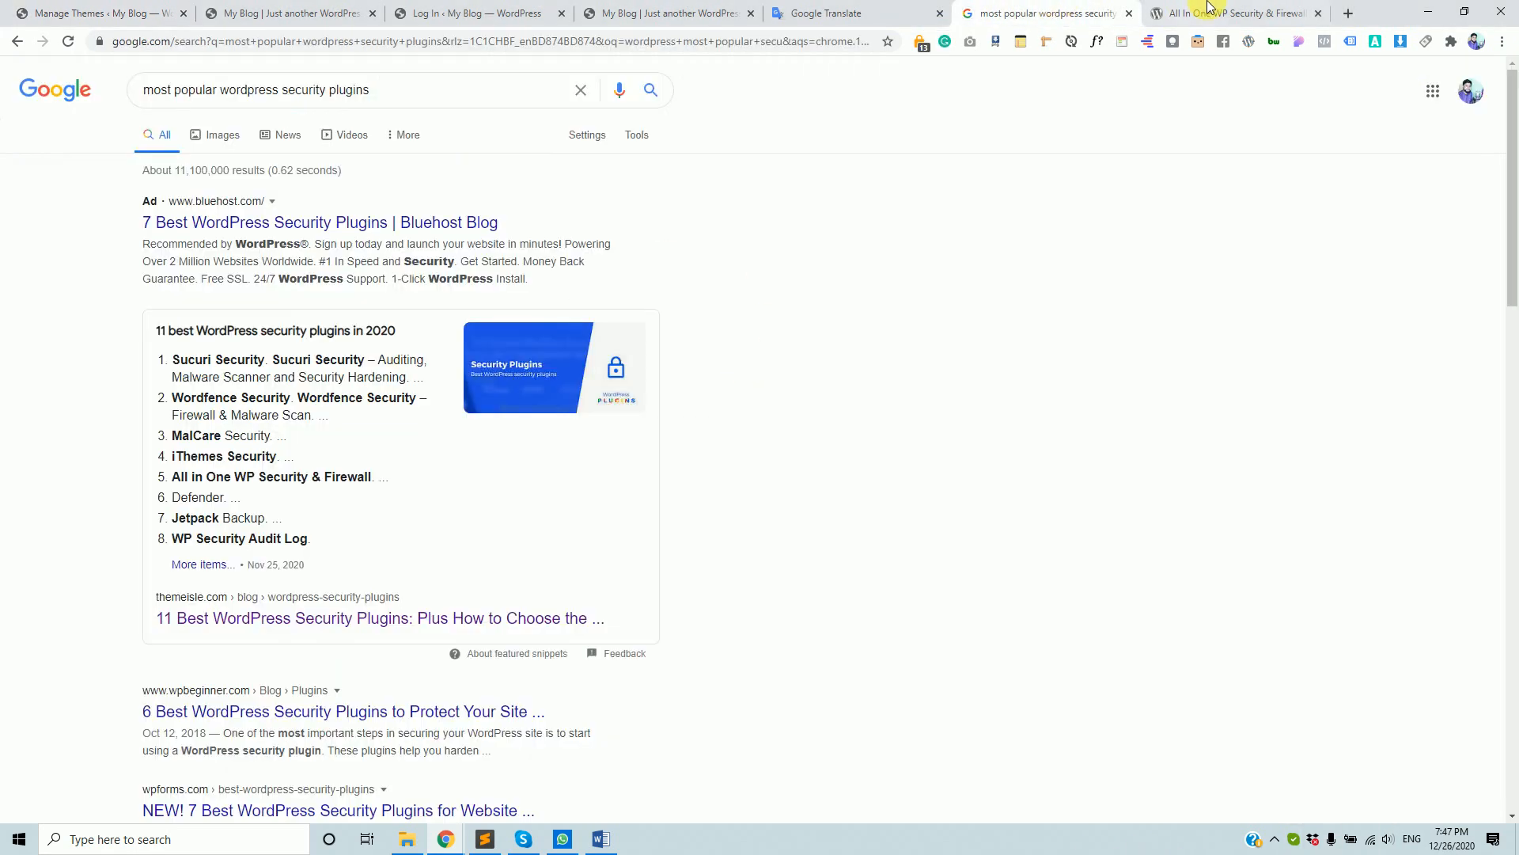
# - Scroll the All In One WP Security & Firewall feature list, highlighting the basic/intermediate/advanced rules sentence
pyautogui.click(1183, 13)
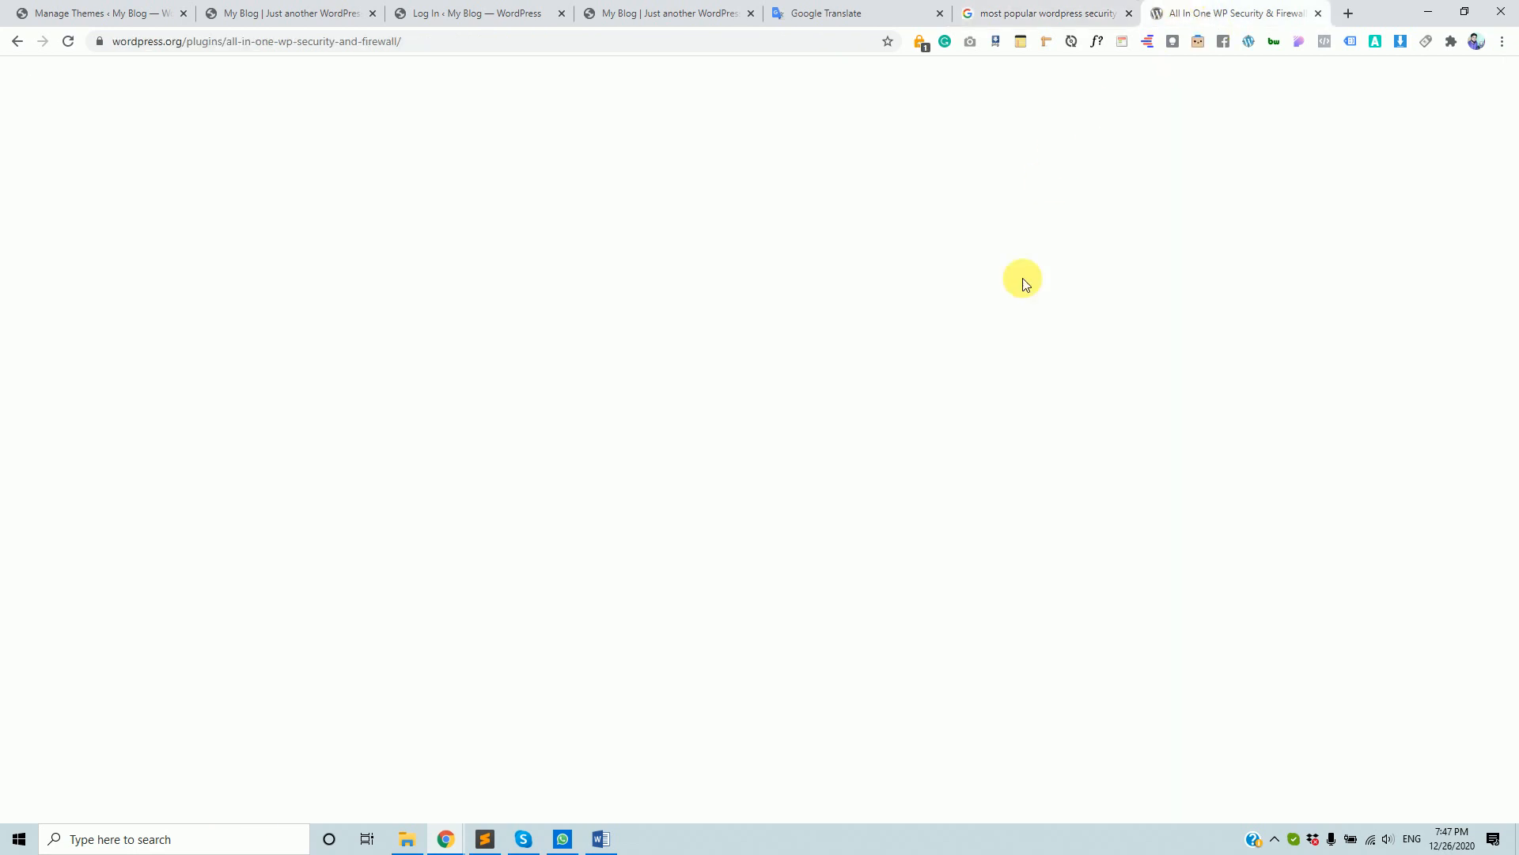
pyautogui.scroll(-12, 895, 525)
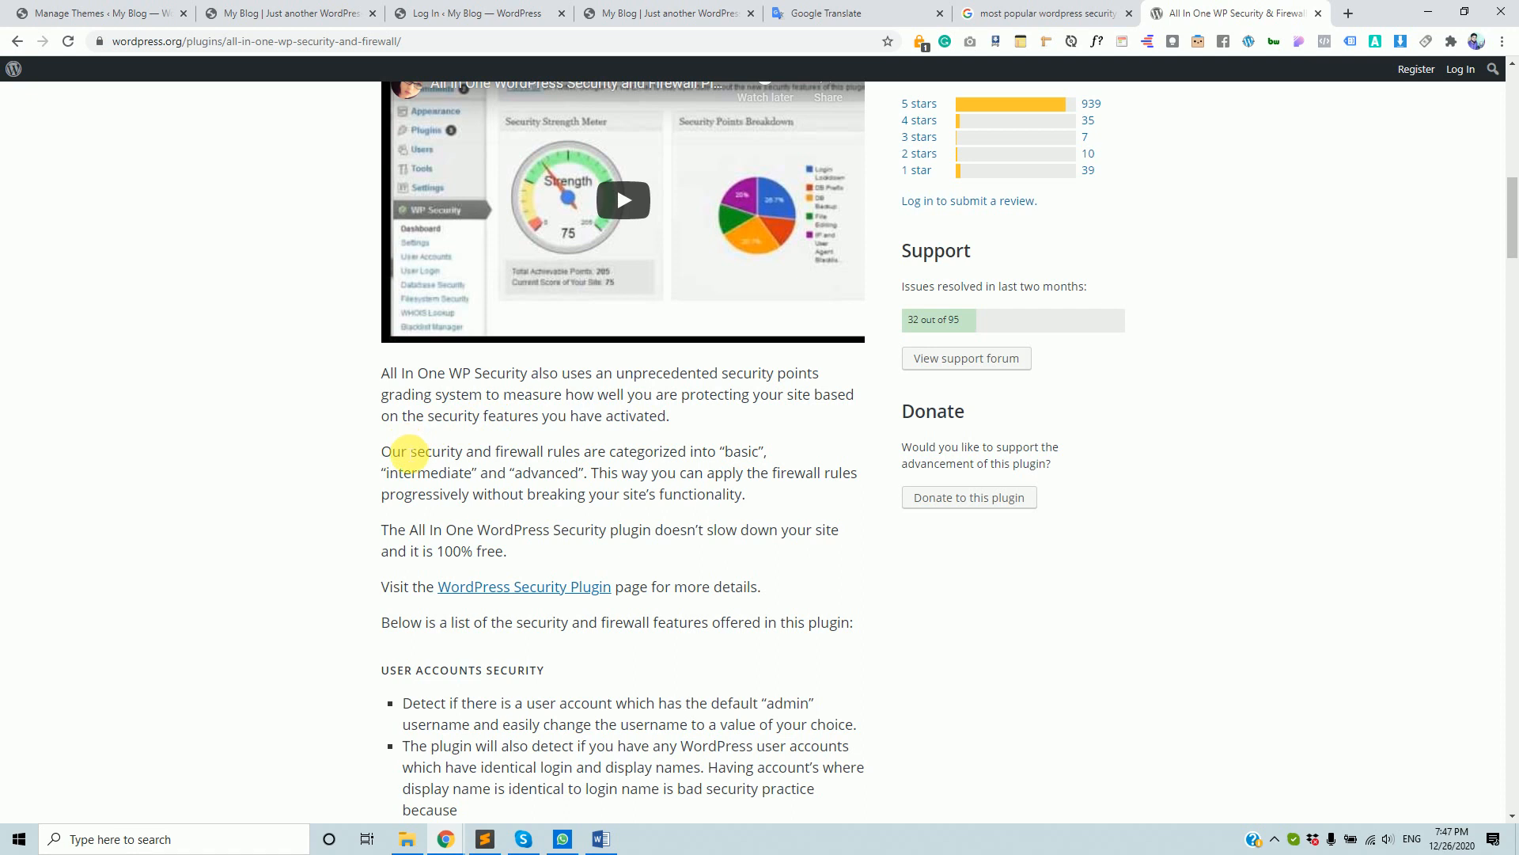
pyautogui.moveTo(402, 451); pyautogui.dragTo(471, 495)
pyautogui.scroll(-4, 544, 491)
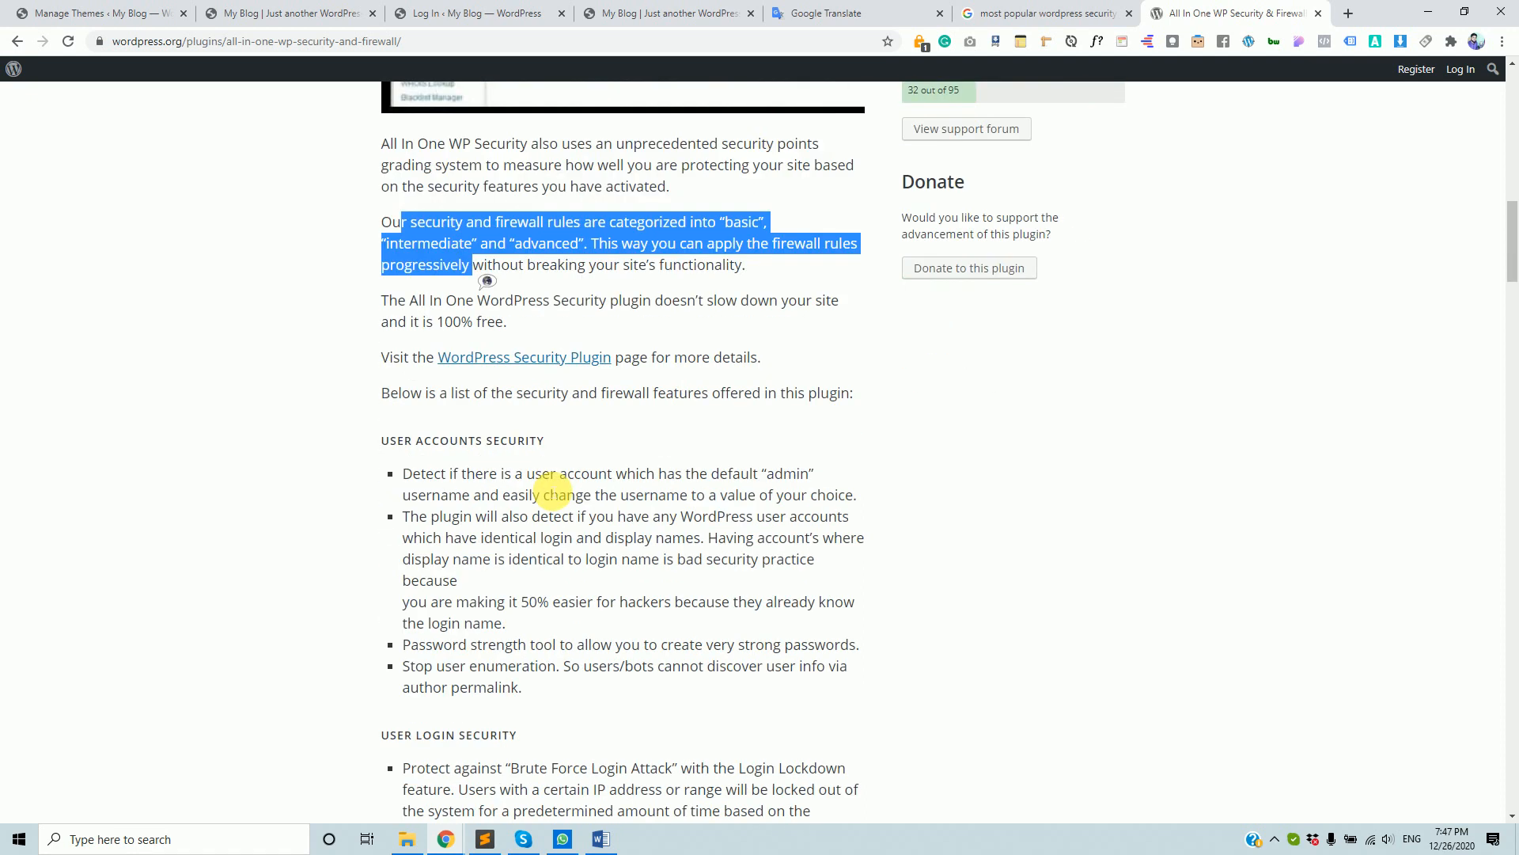
pyautogui.scroll(-2, 554, 484)
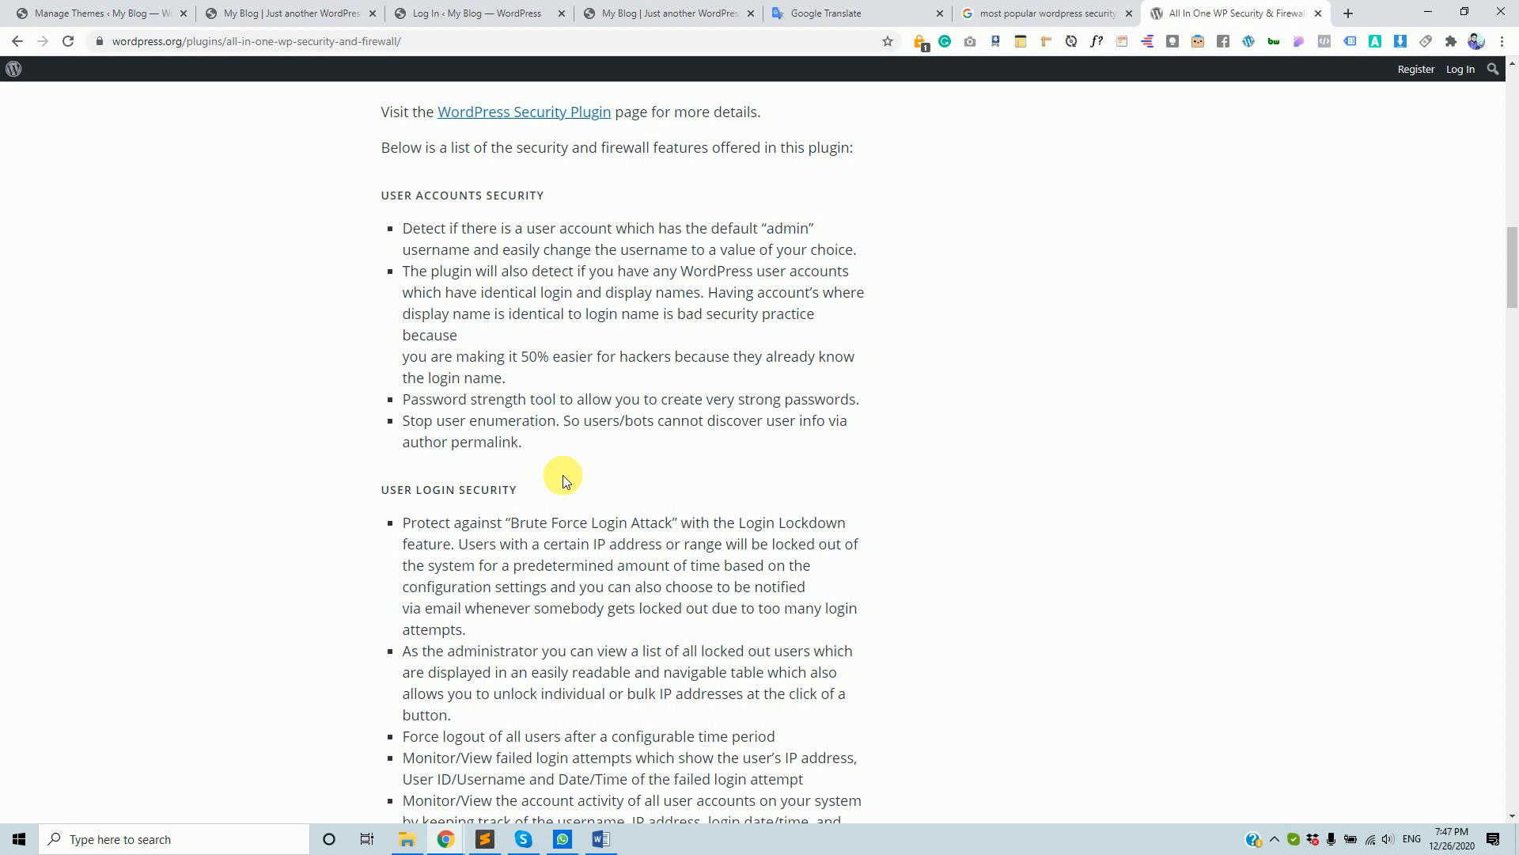
pyautogui.scroll(-2, 625, 512)
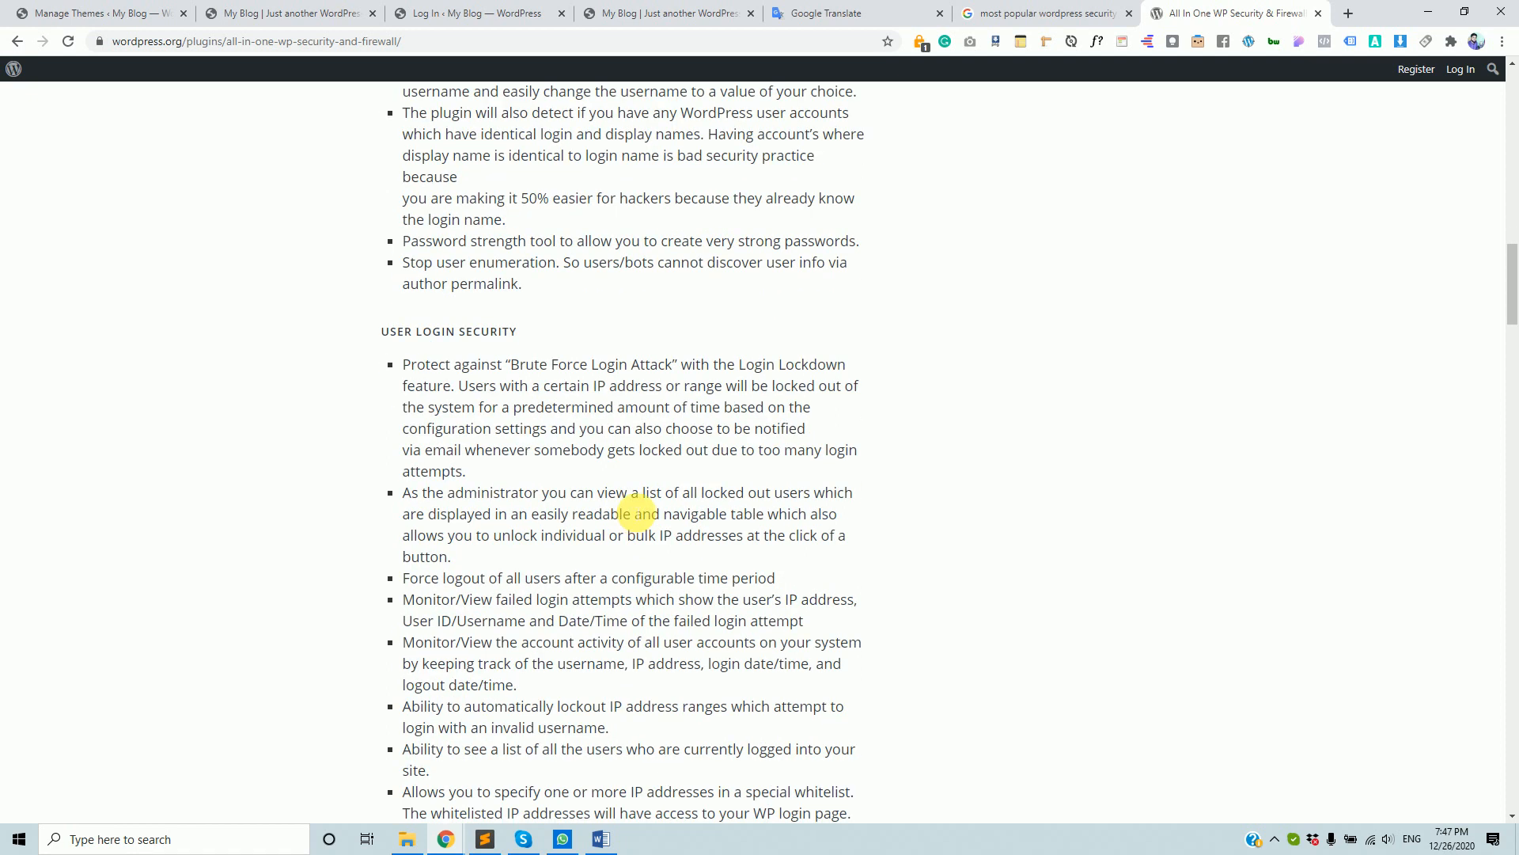
pyautogui.scroll(-2, 636, 513)
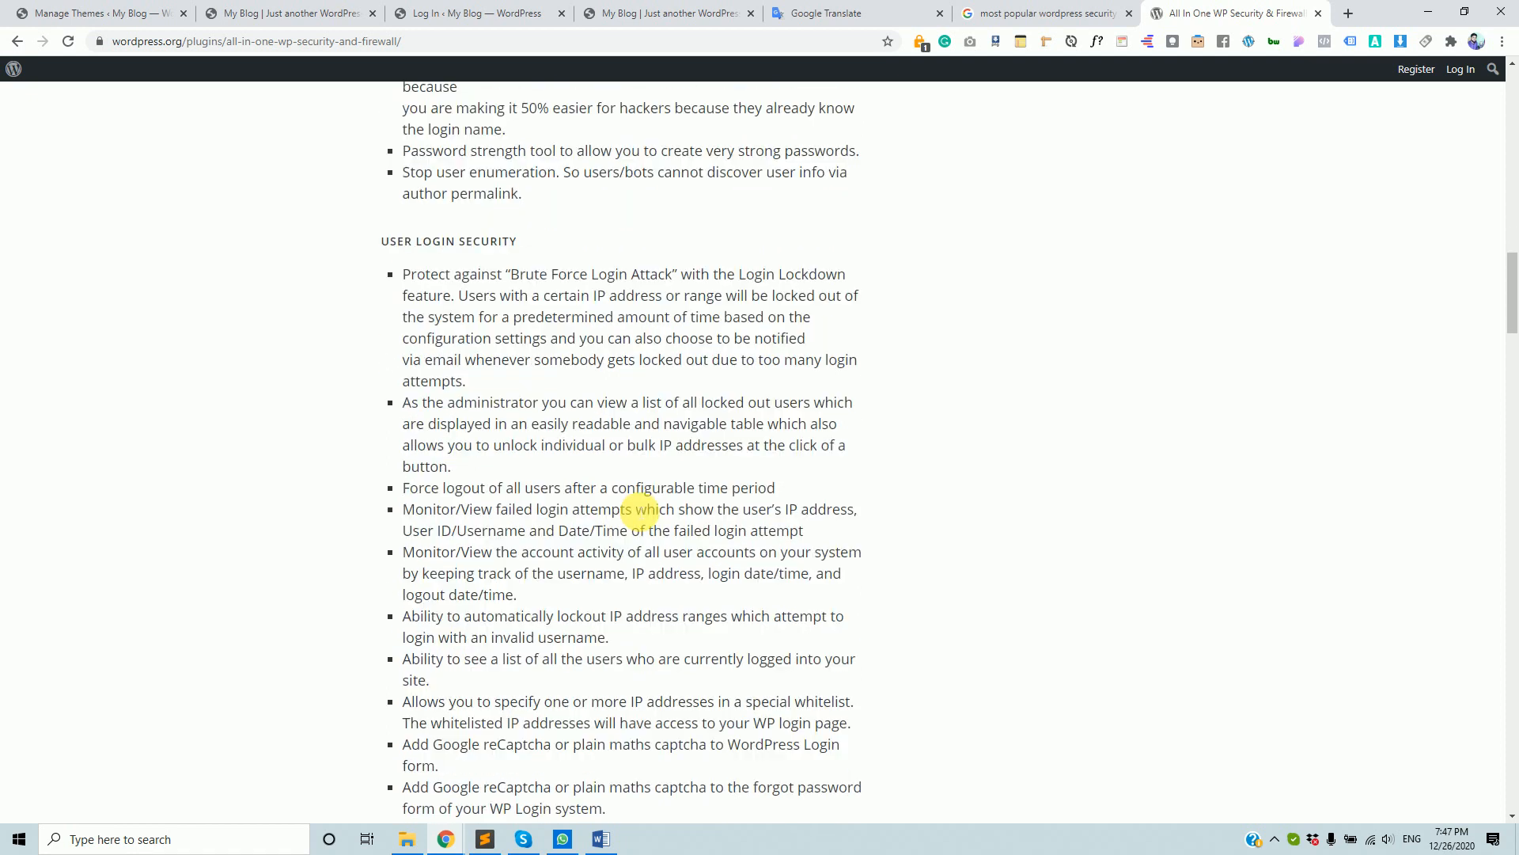
# - Go to the blog's front page and edit the end of its web address
pyautogui.click(254, 13)
pyautogui.click(239, 44)
pyautogui.click(288, 45)
# - Type and delete a partial wp-admin path, then return to the Themes admin page
pyautogui.write('w')
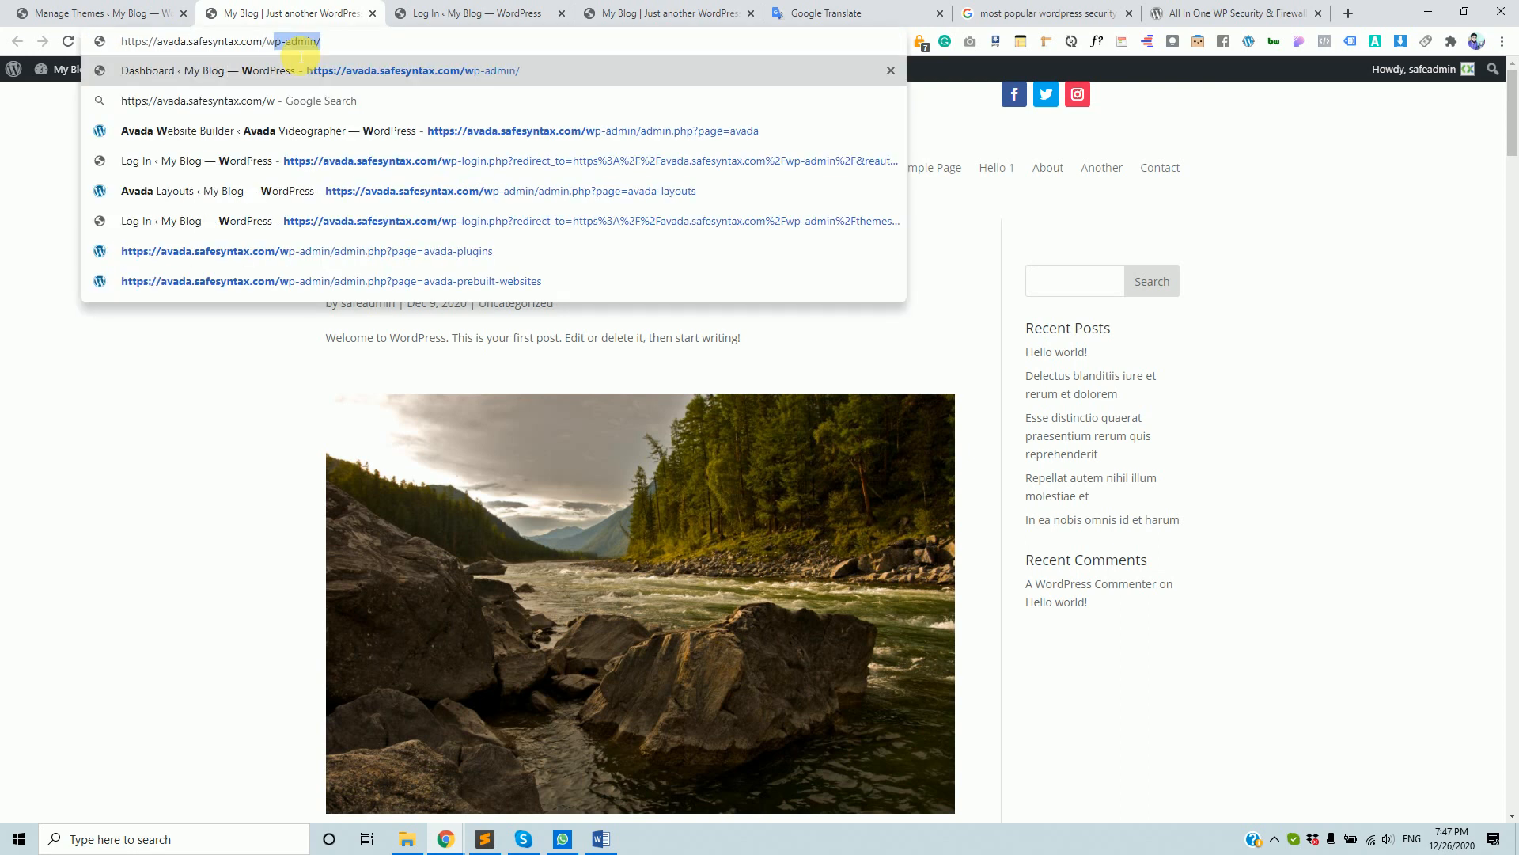
pyautogui.write('p-ad')
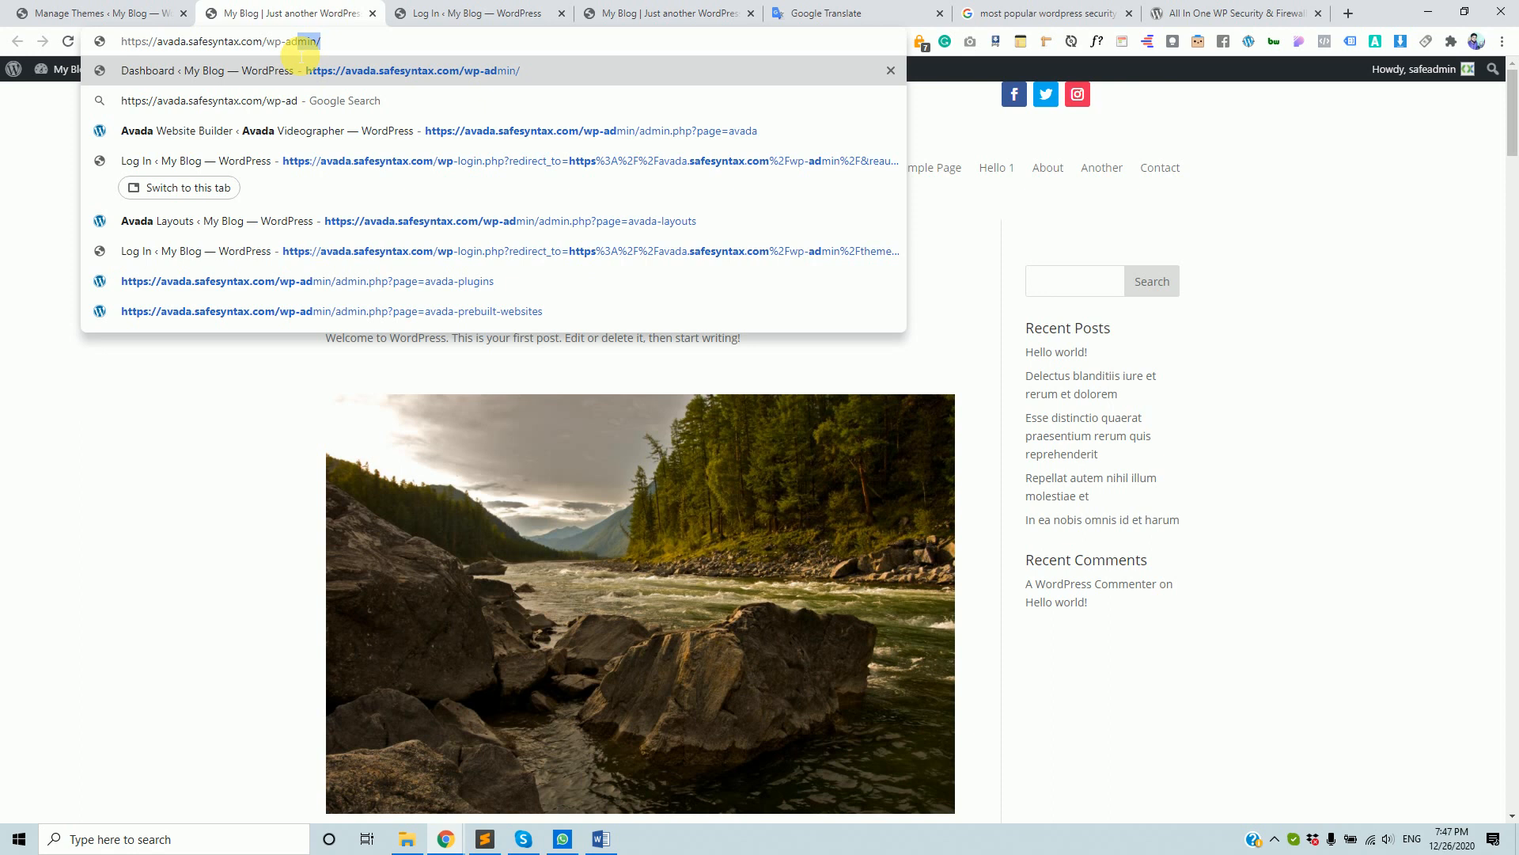
pyautogui.press('BackSpace')
pyautogui.press('BackSpace')
pyautogui.press('BackSpace')
pyautogui.press('BackSpace')
pyautogui.press('BackSpace')
pyautogui.press('BackSpace')
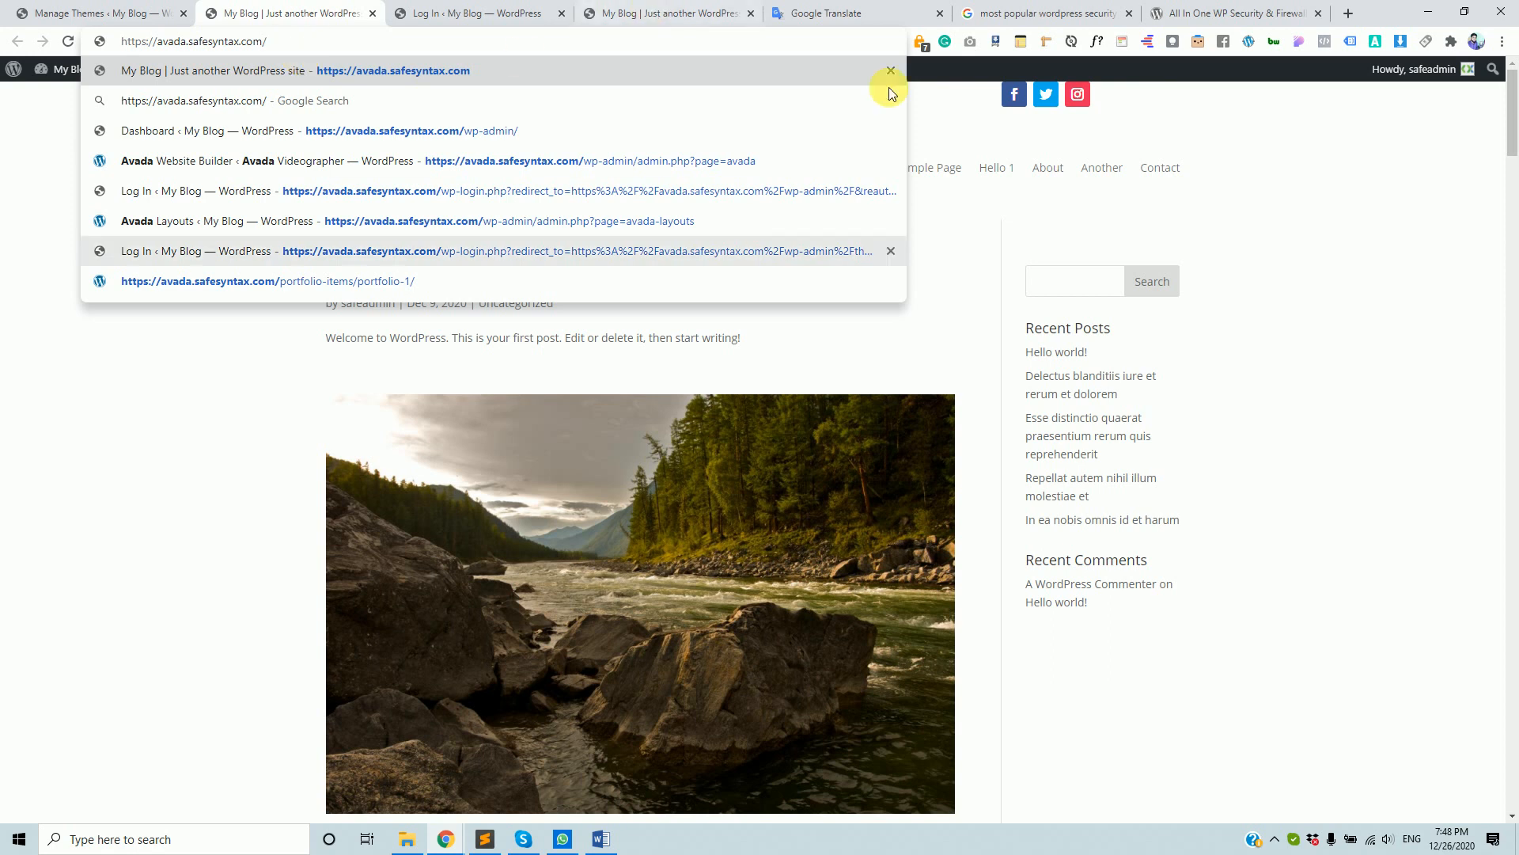
pyautogui.click(1275, 11)
pyautogui.click(353, 8)
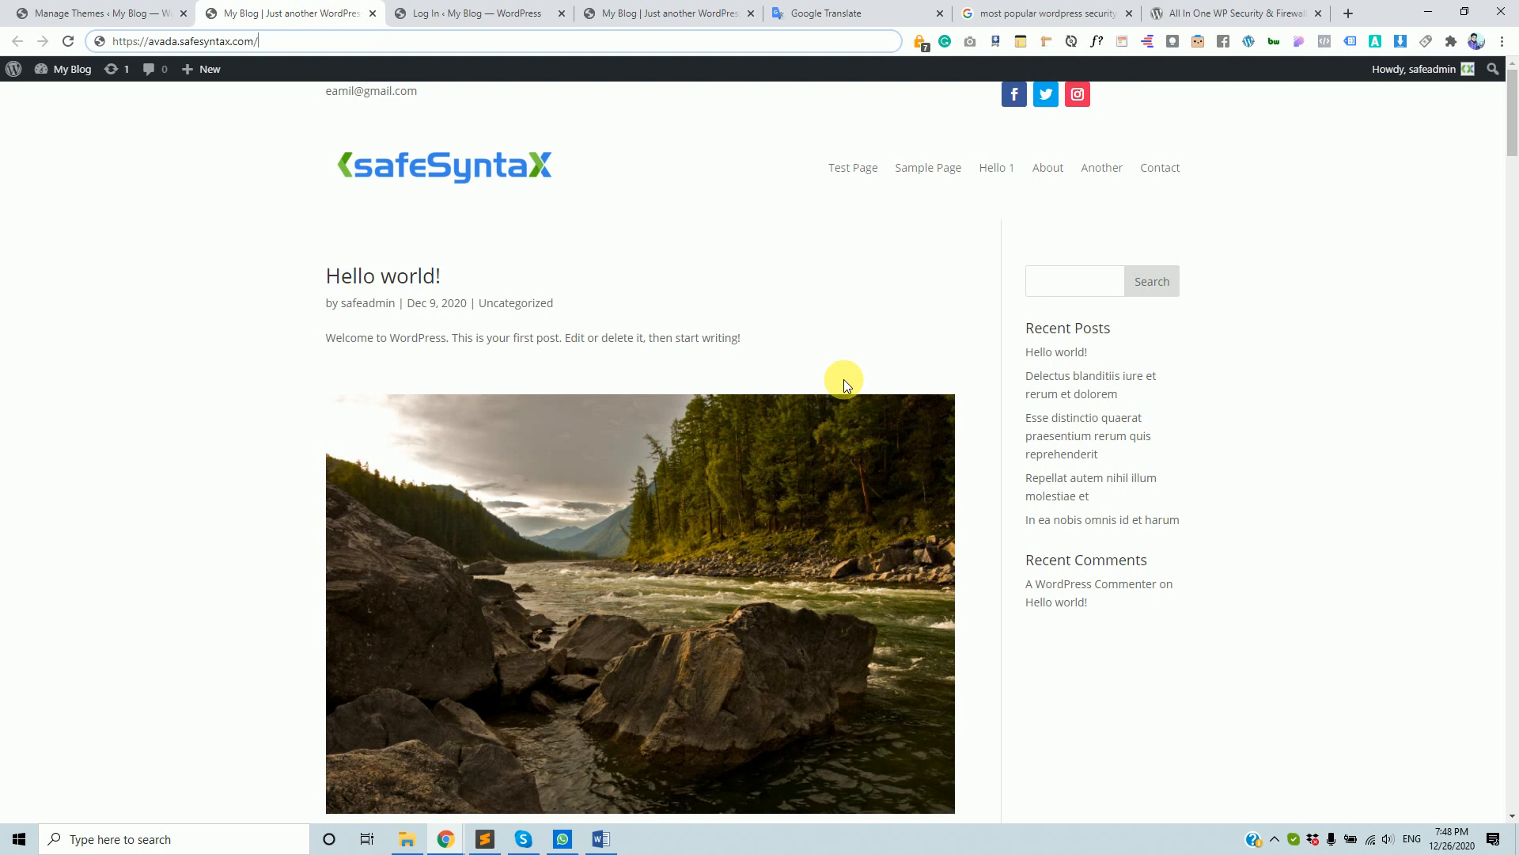
pyautogui.click(116, 13)
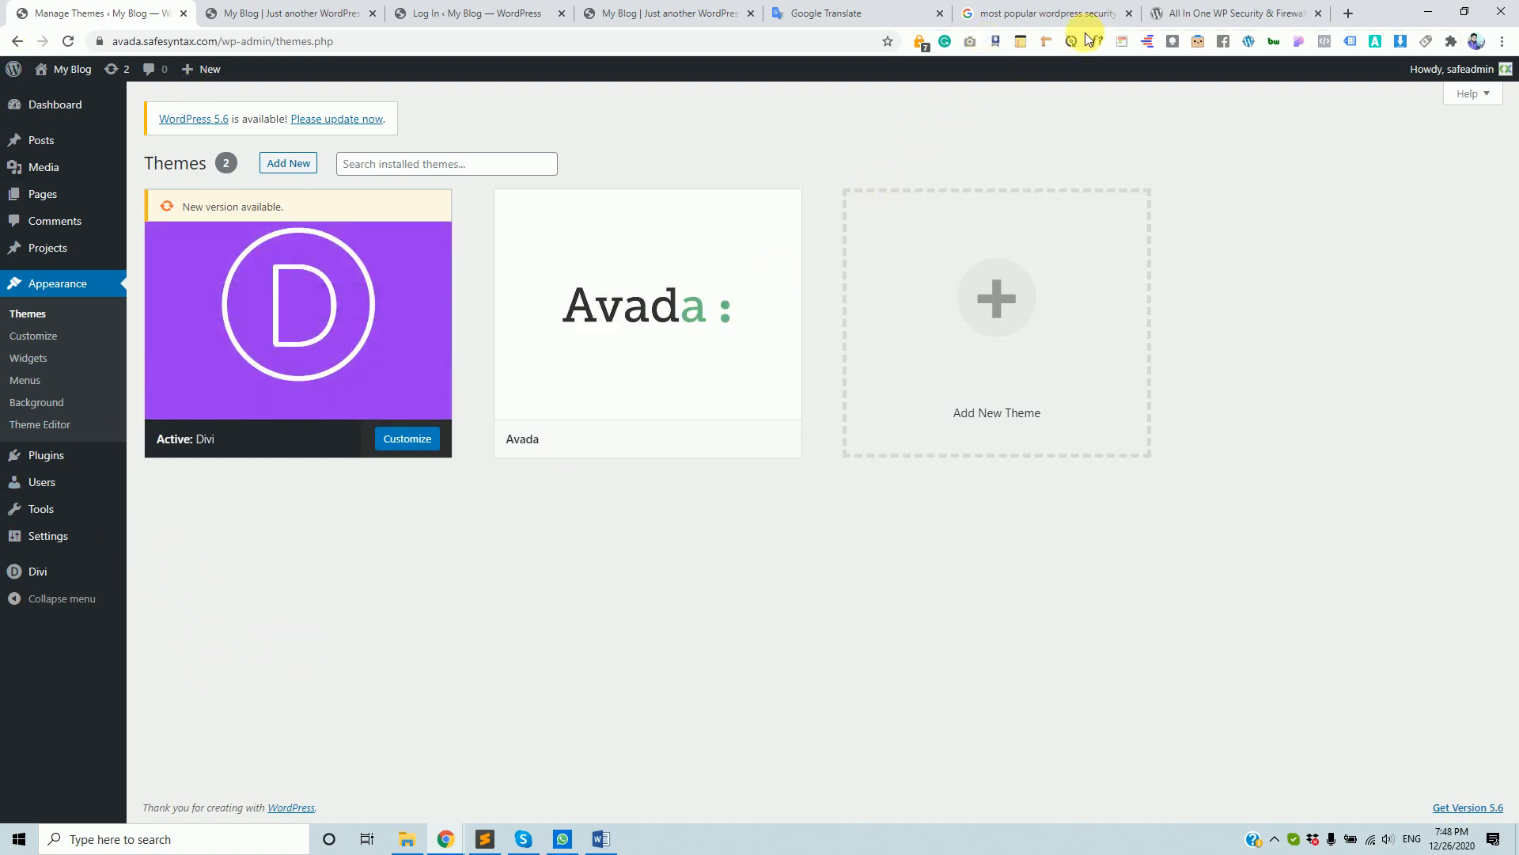
# - Skim the All In One WP Security & Firewall description, then check the Themes admin page
pyautogui.click(1211, 13)
pyautogui.scroll(-1, 515, 577)
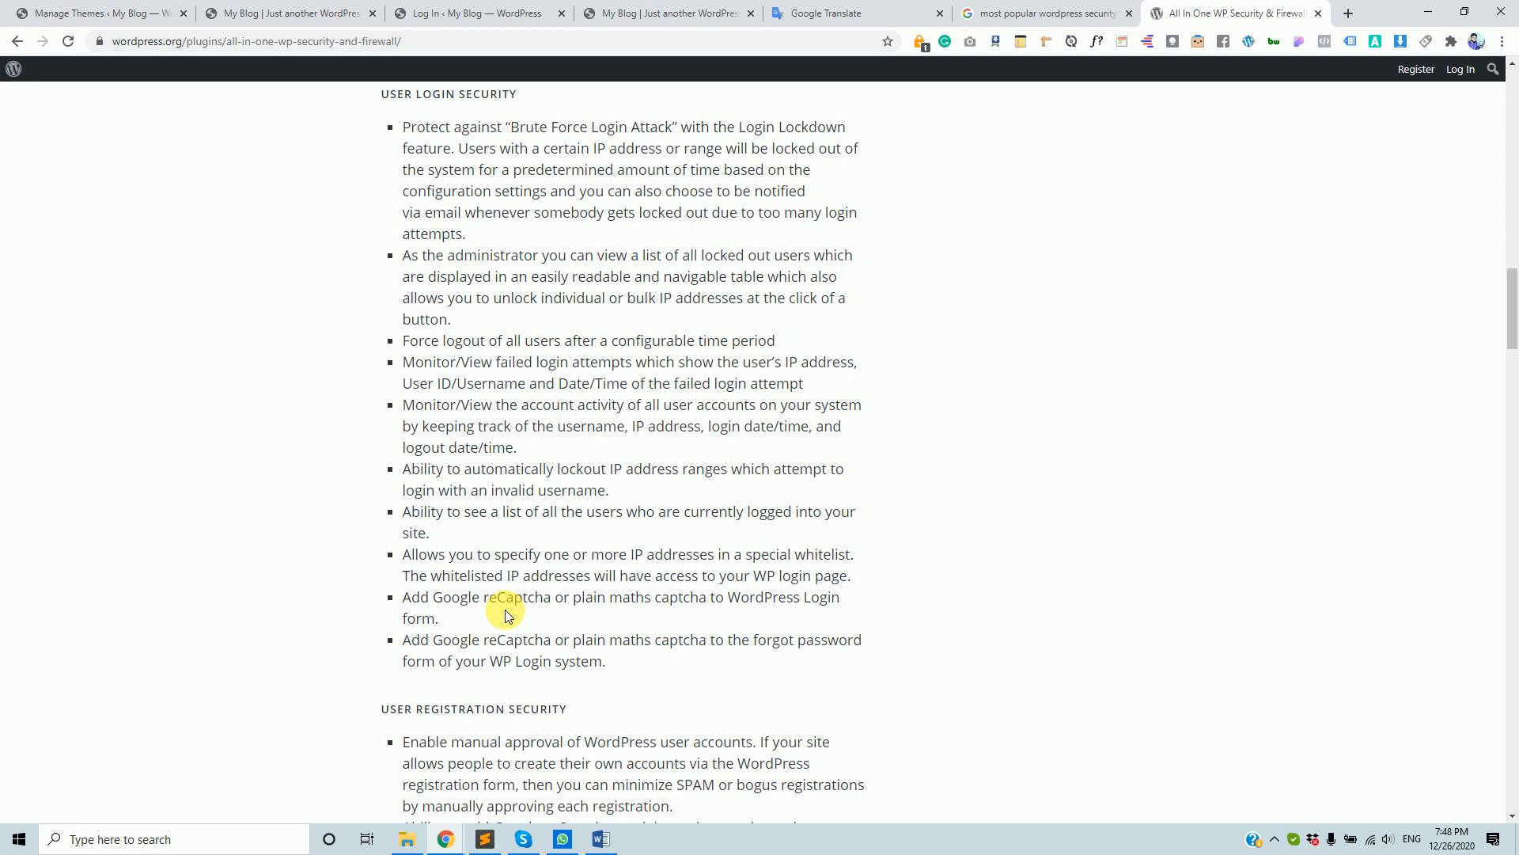
pyautogui.scroll(-3, 586, 514)
pyautogui.click(134, 6)
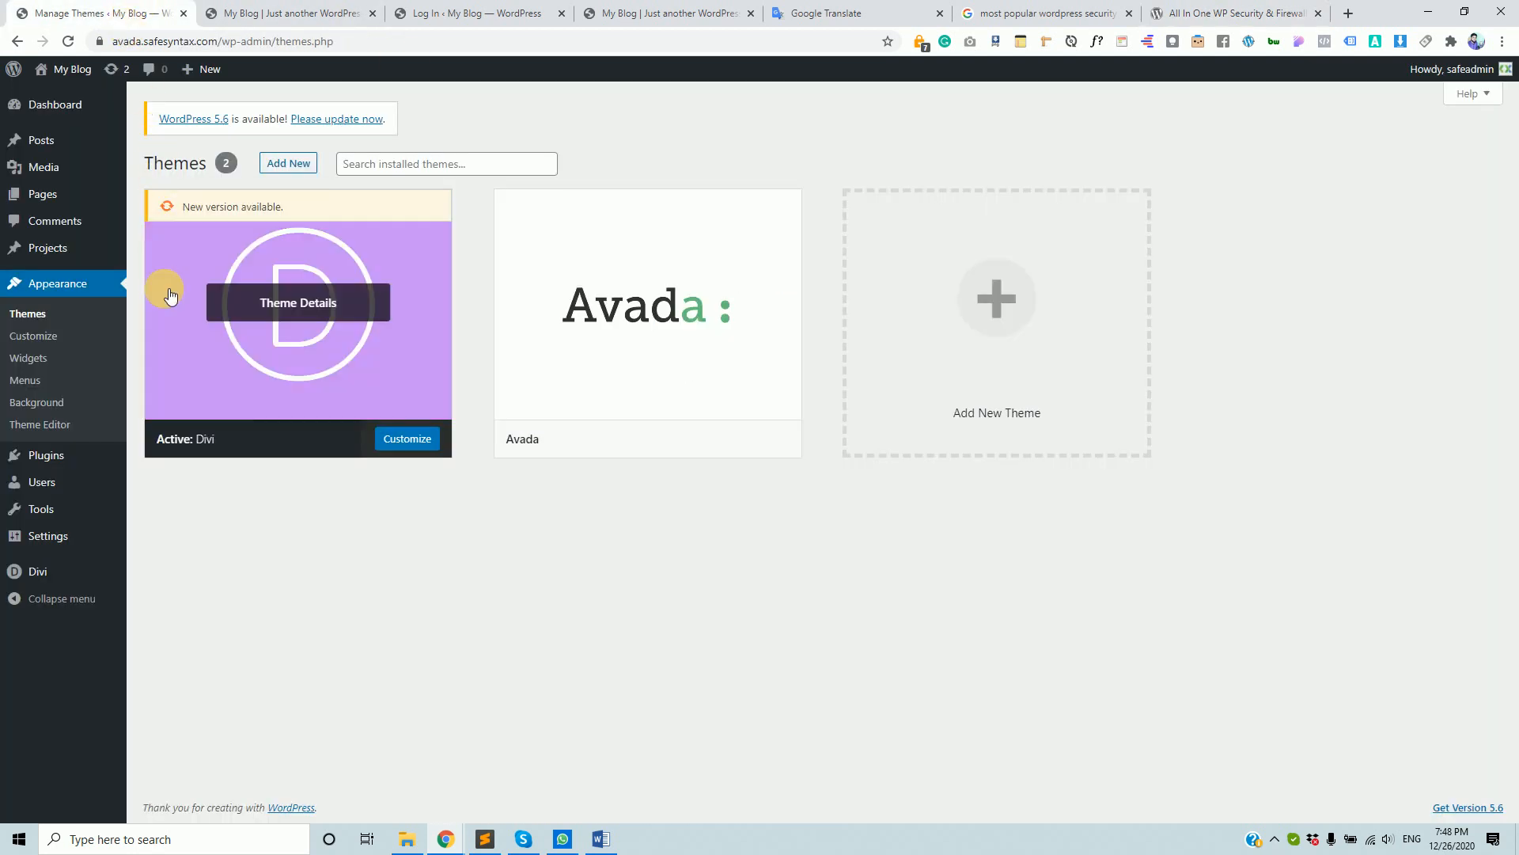
# - Scroll through the plugin's feature list, highlighting one line, then return to the search results
pyautogui.moveTo(61, 164)
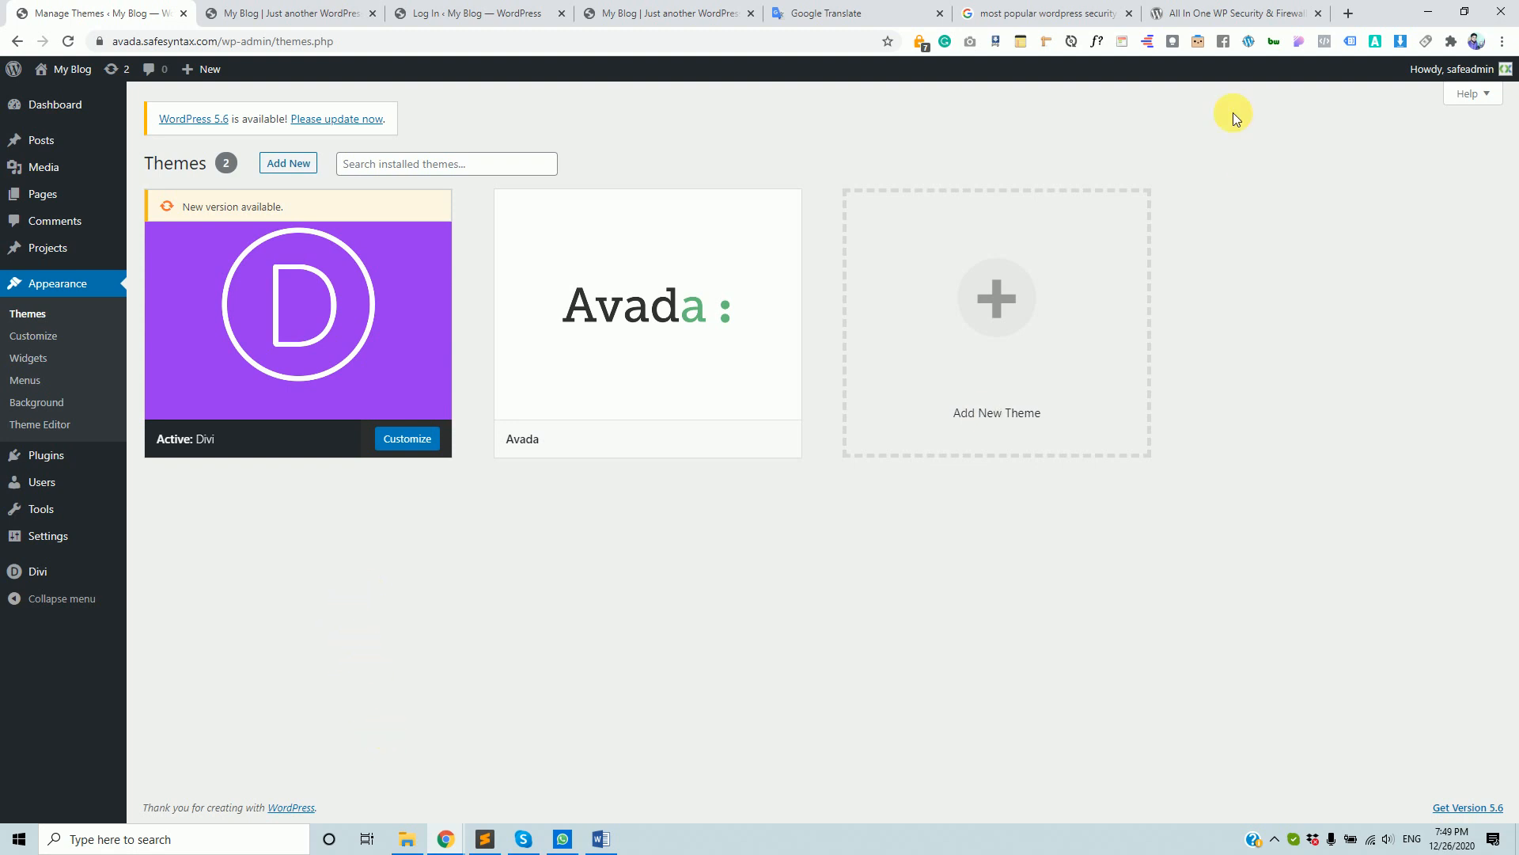
pyautogui.click(1225, 15)
pyautogui.scroll(-7, 848, 515)
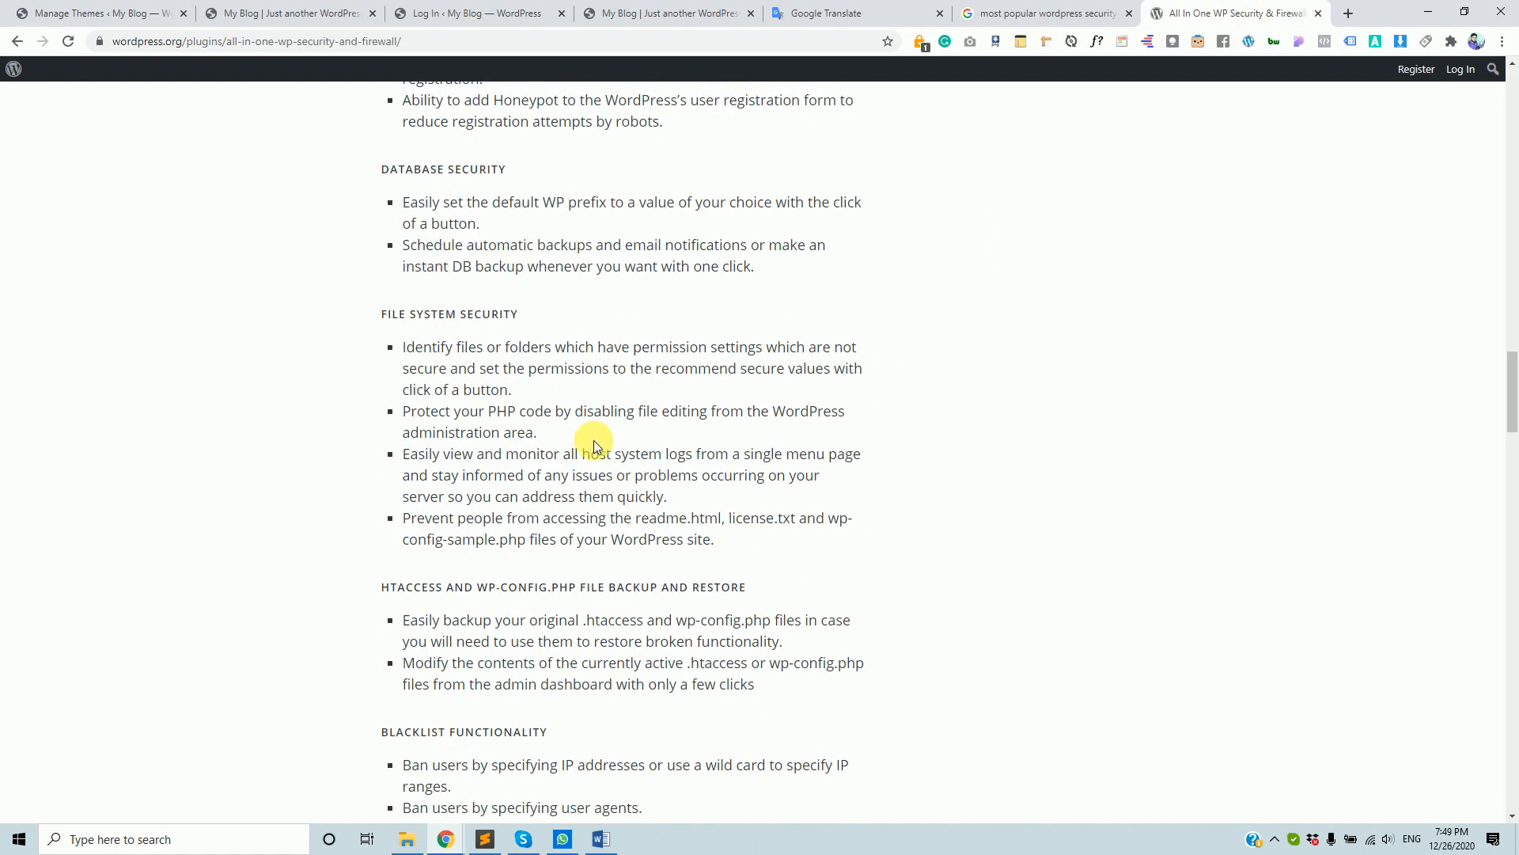
pyautogui.scroll(-4, 593, 440)
pyautogui.scroll(10, 610, 475)
pyautogui.scroll(15, 619, 470)
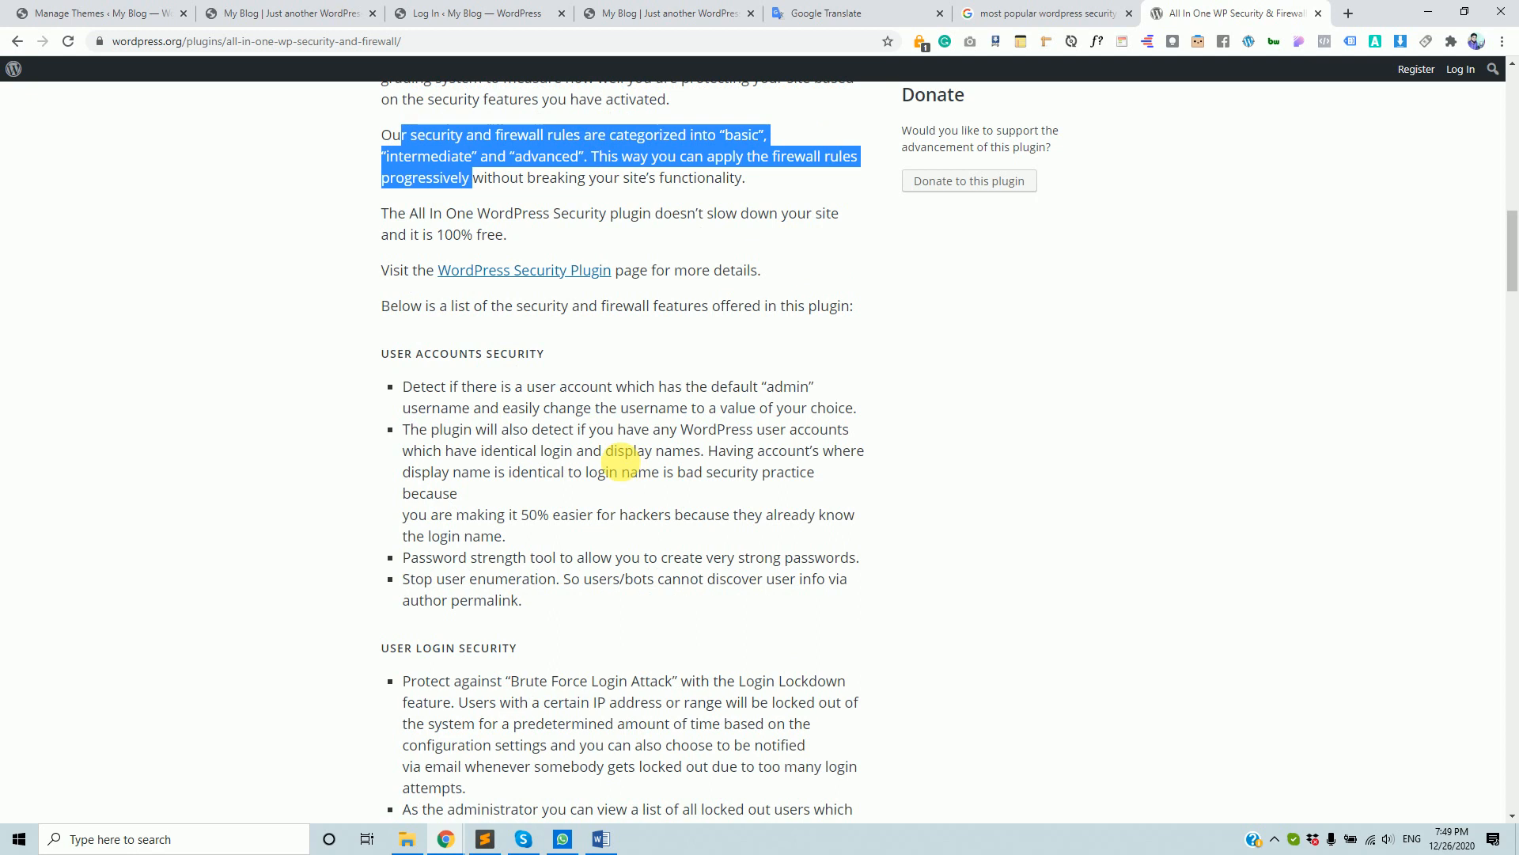
pyautogui.scroll(6, 511, 393)
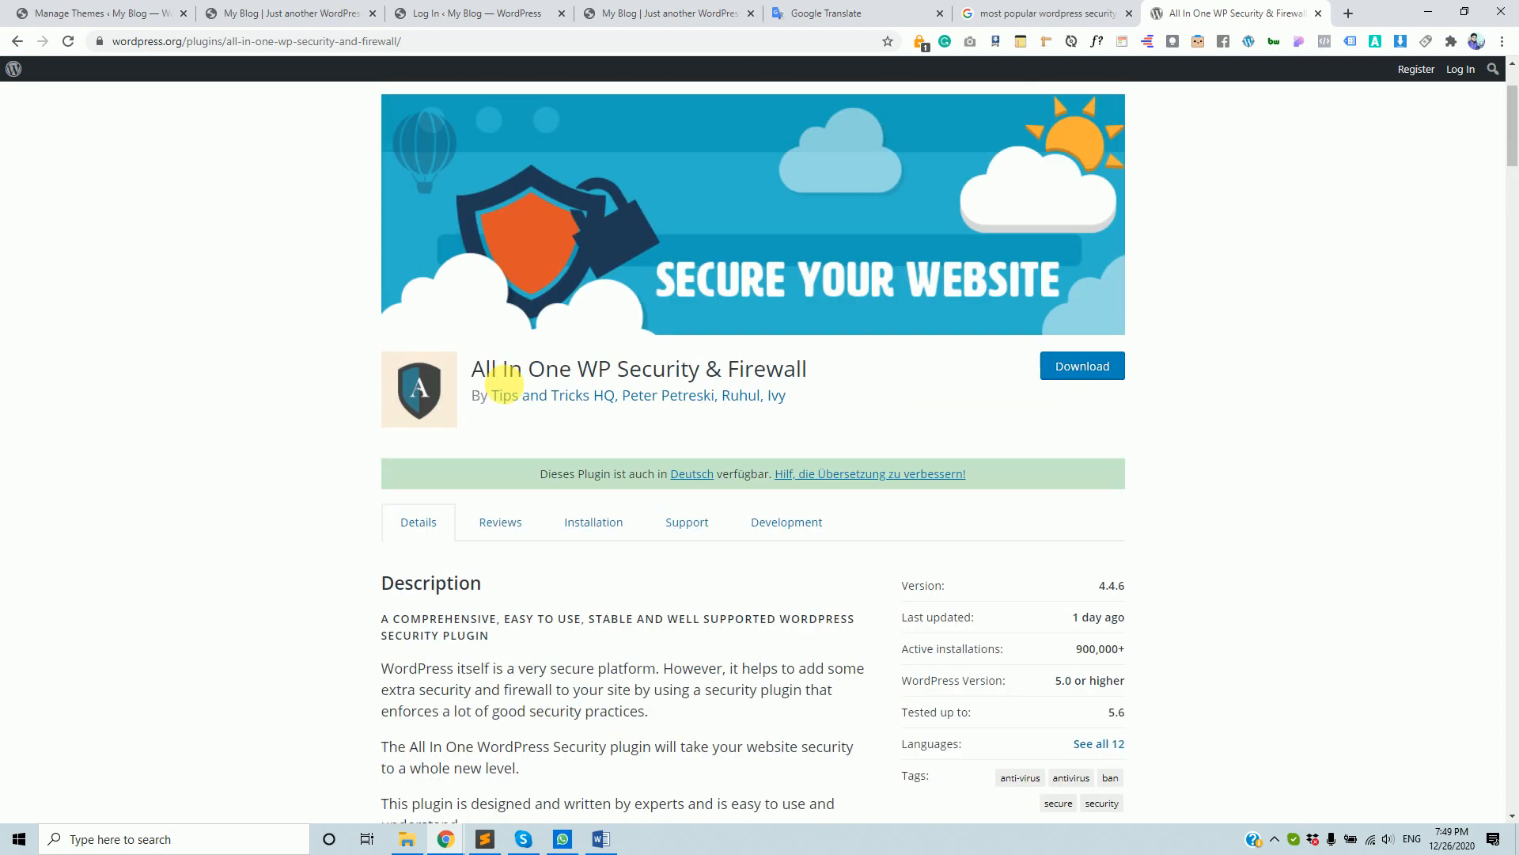
pyautogui.moveTo(485, 527); pyautogui.dragTo(759, 537)
pyautogui.scroll(-18, 760, 536)
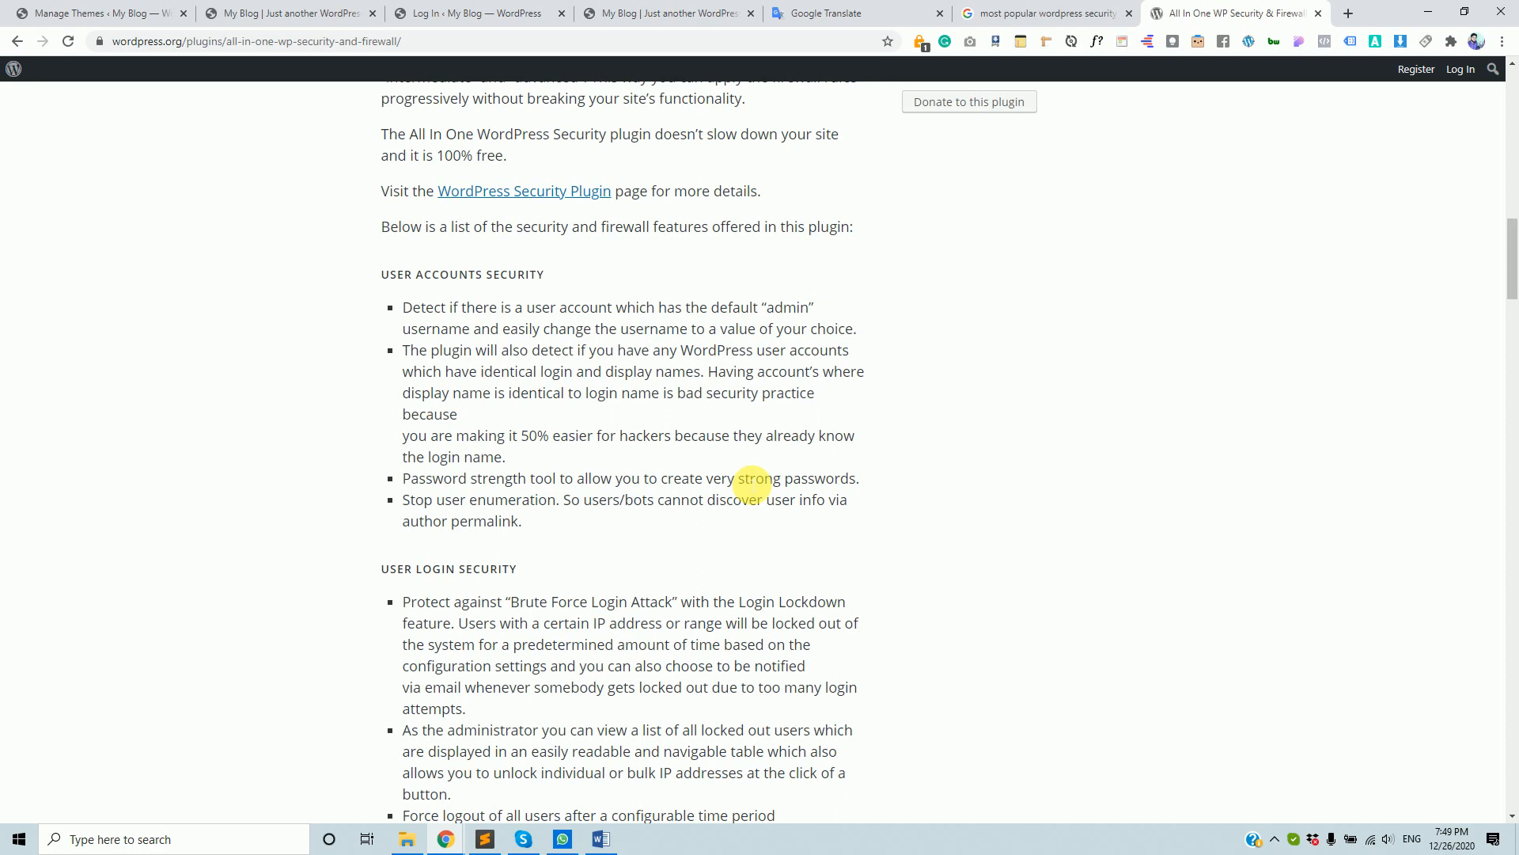
pyautogui.scroll(15, 526, 282)
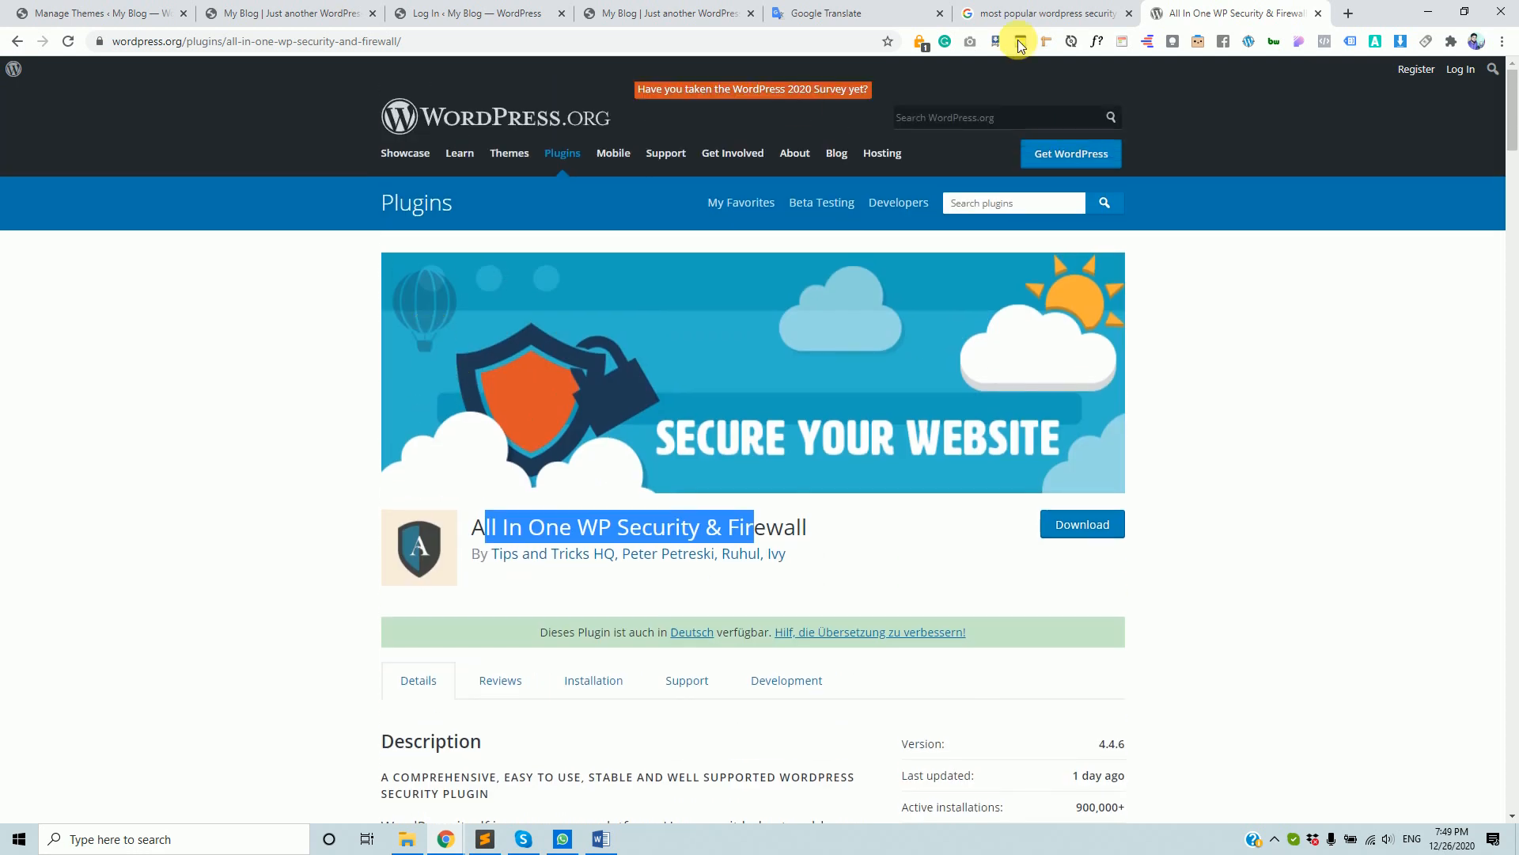
pyautogui.click(1017, 15)
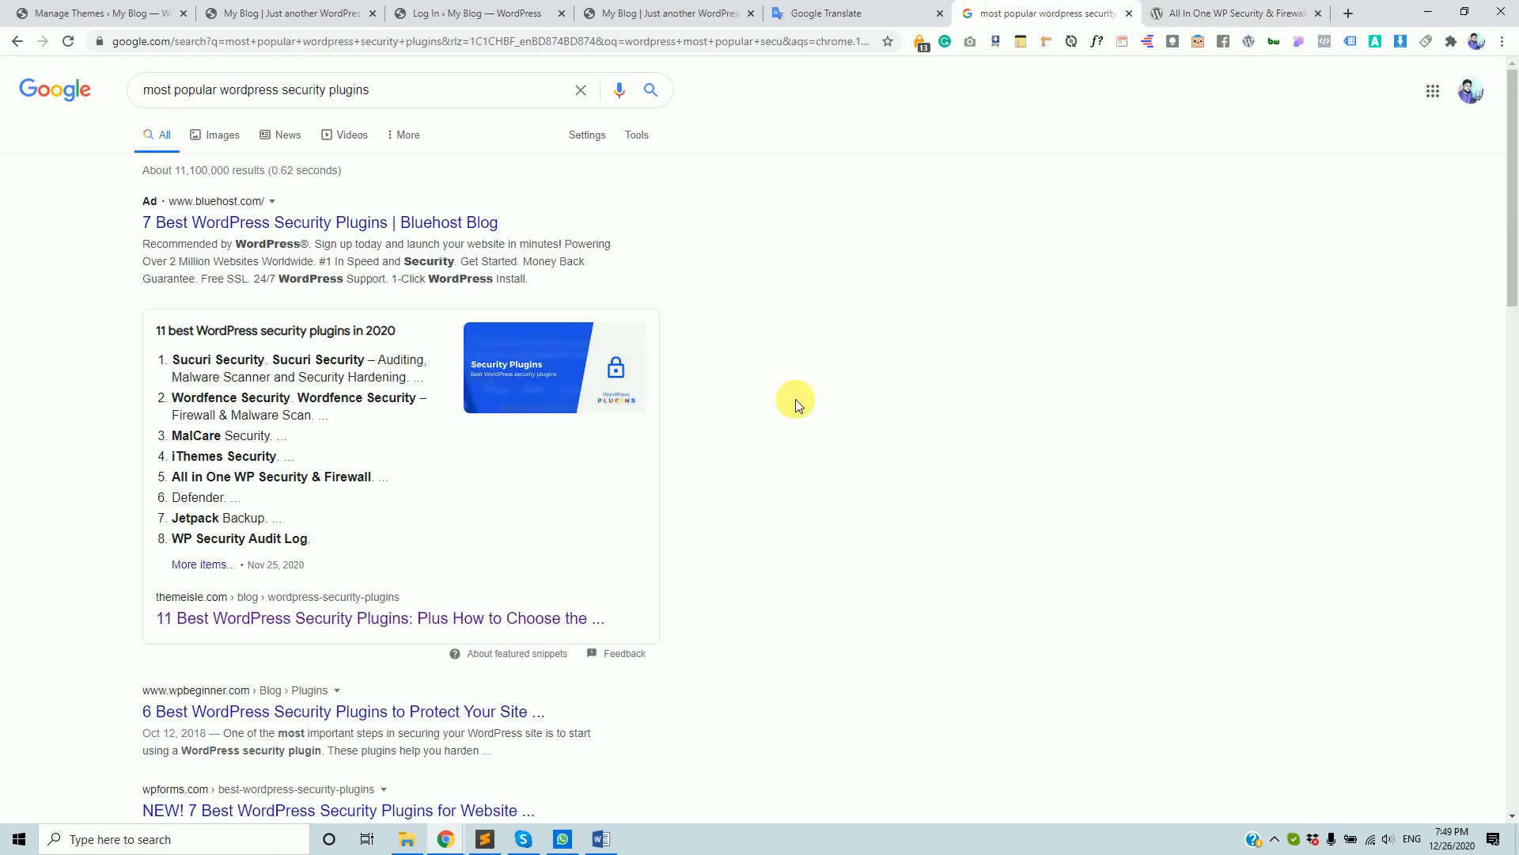
# - Highlight iThemes Security in the featured top-plugins list, then return to the Themes admin page
pyautogui.moveTo(177, 457); pyautogui.dragTo(300, 461)
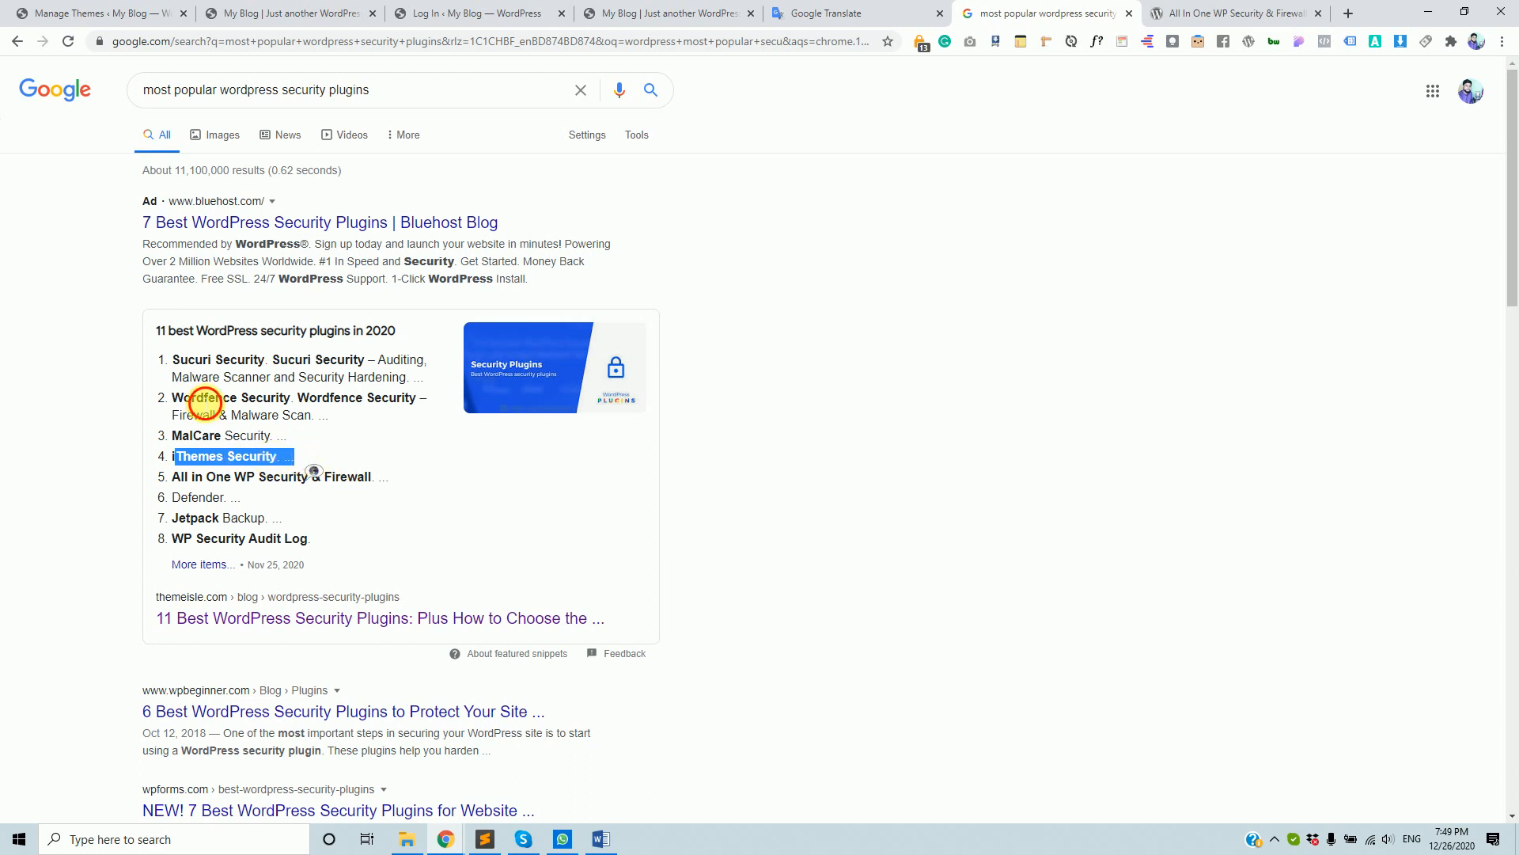
pyautogui.doubleClick(198, 397)
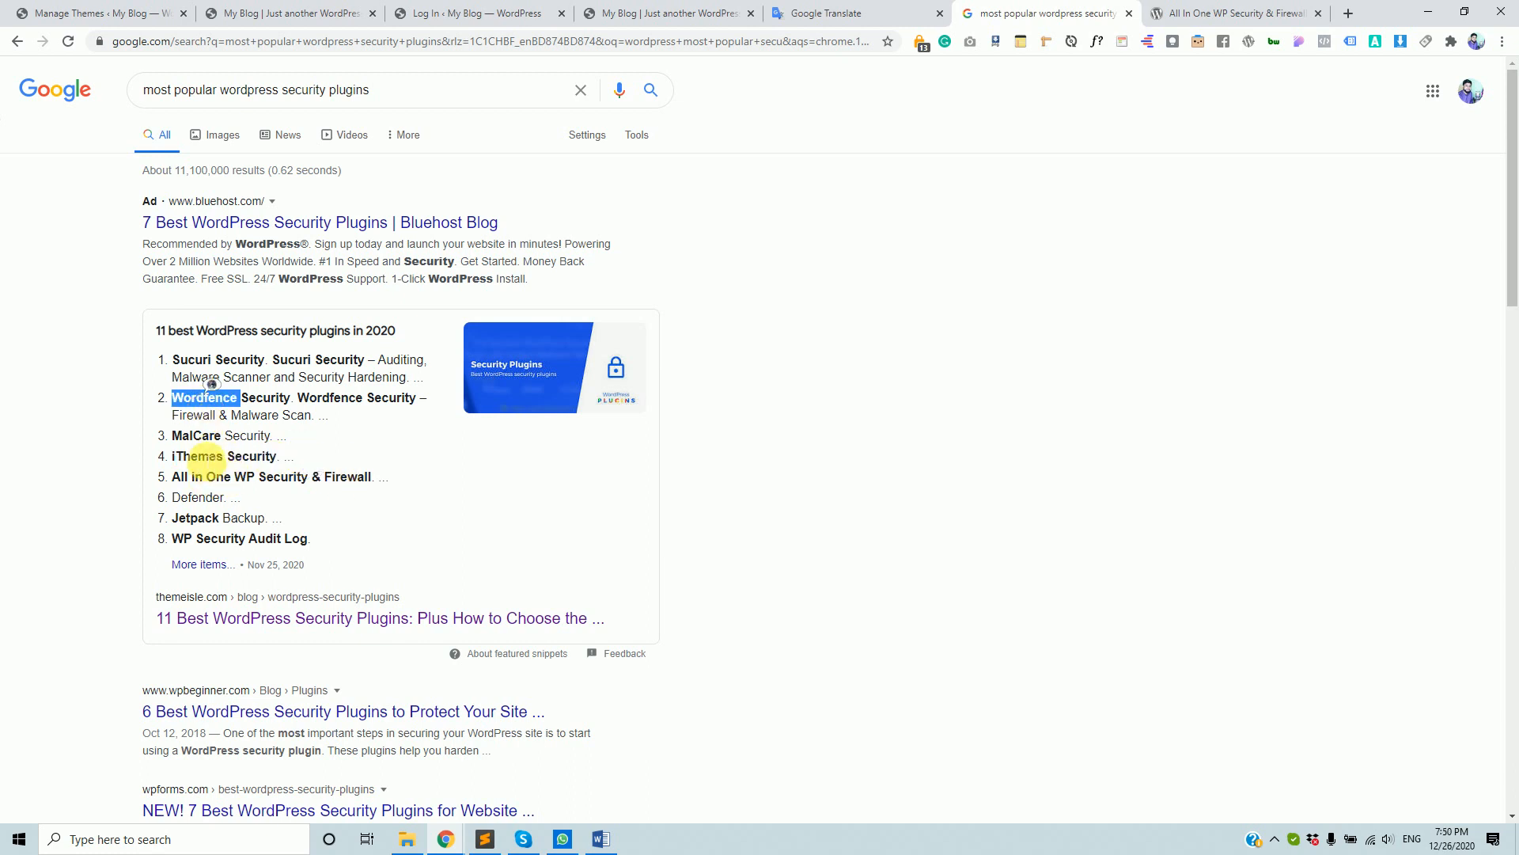
pyautogui.doubleClick(206, 457)
pyautogui.click(206, 458)
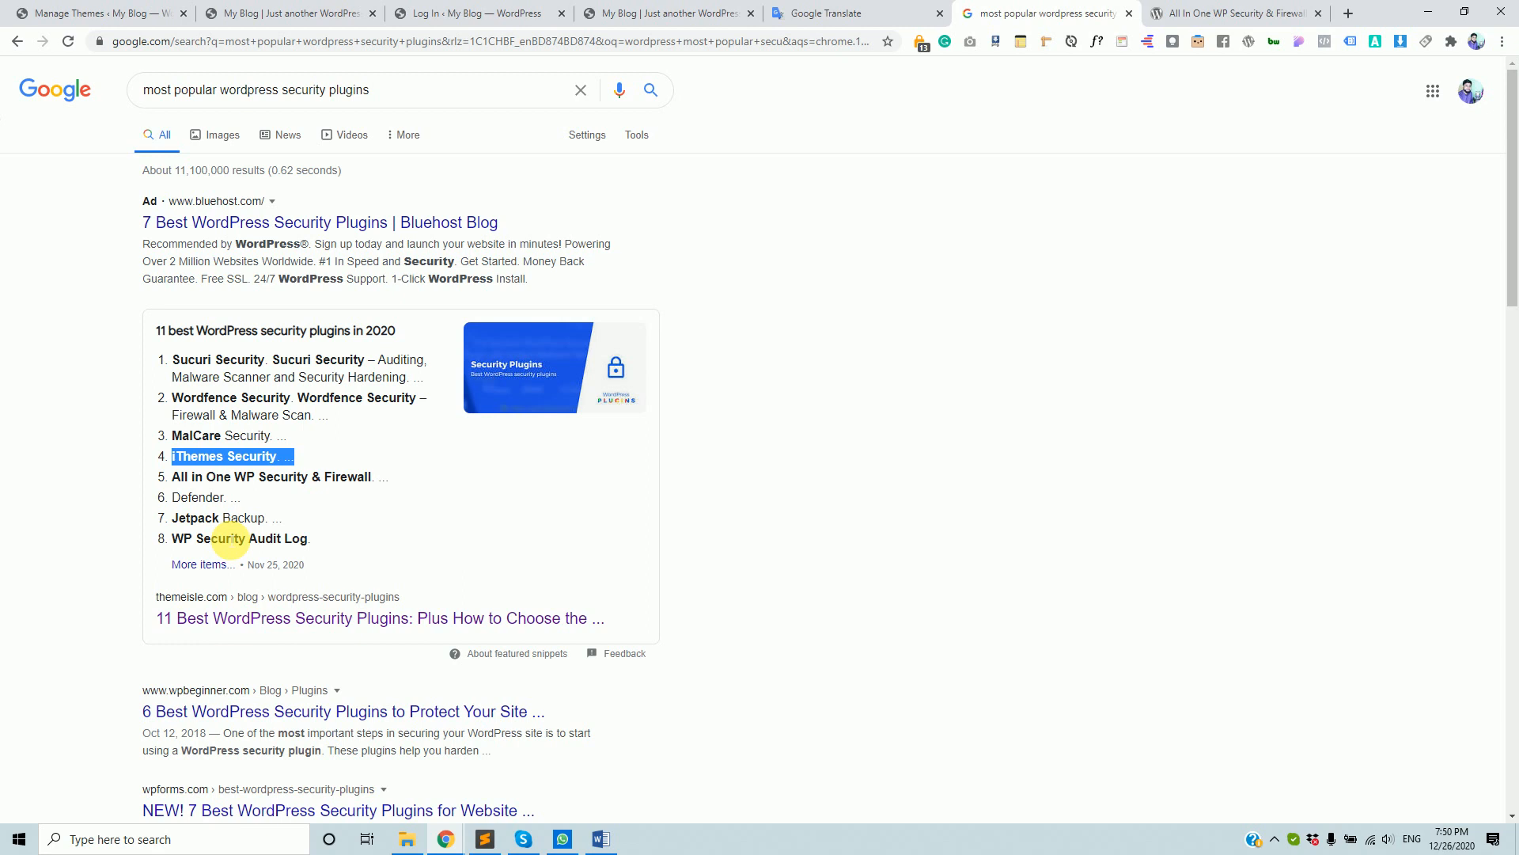
pyautogui.click(35, 13)
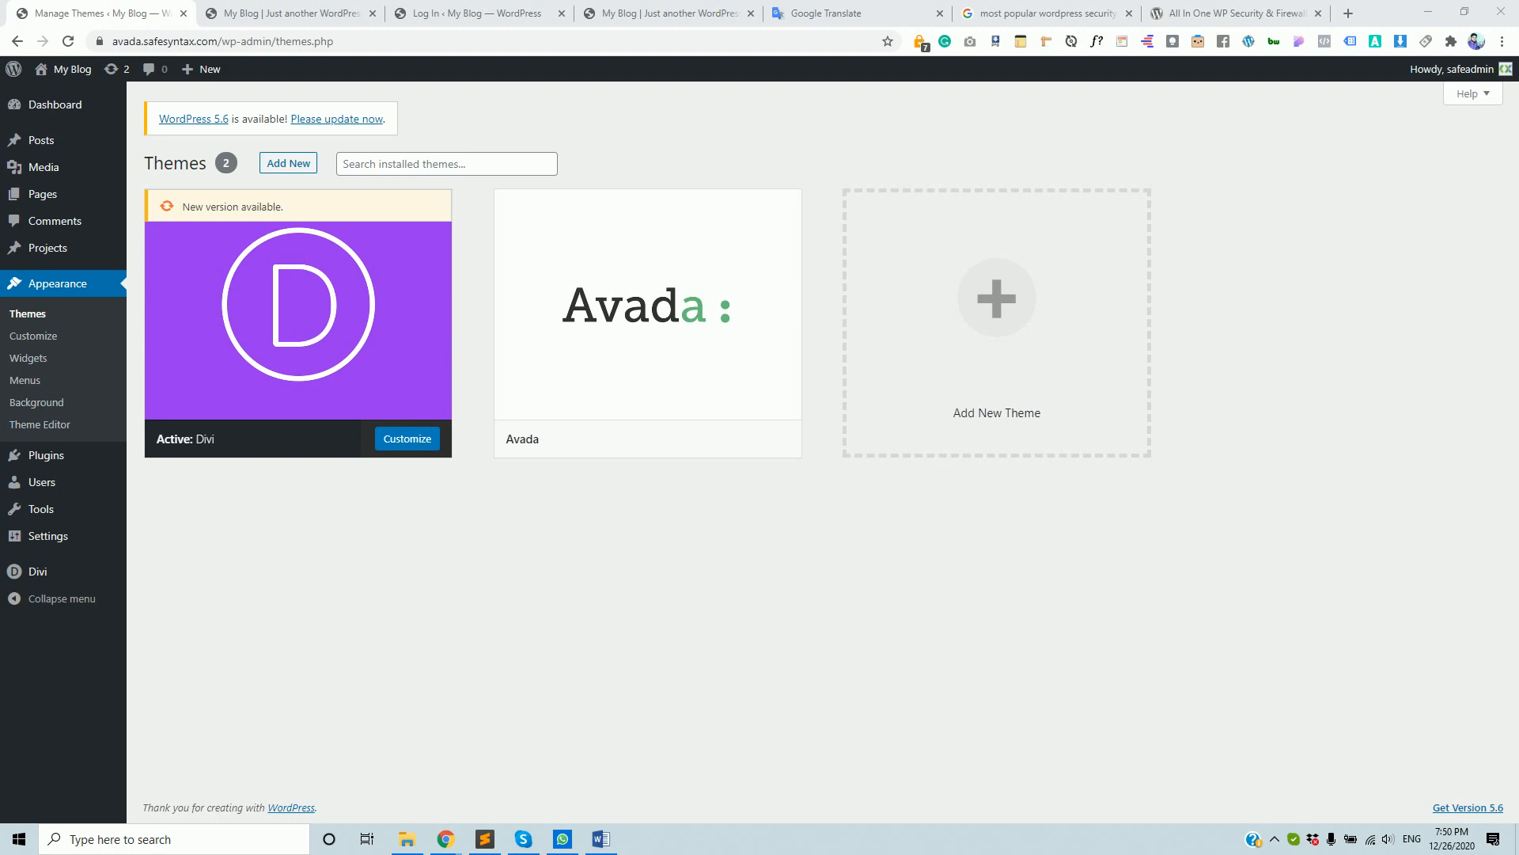
pyautogui.click(474, 12)
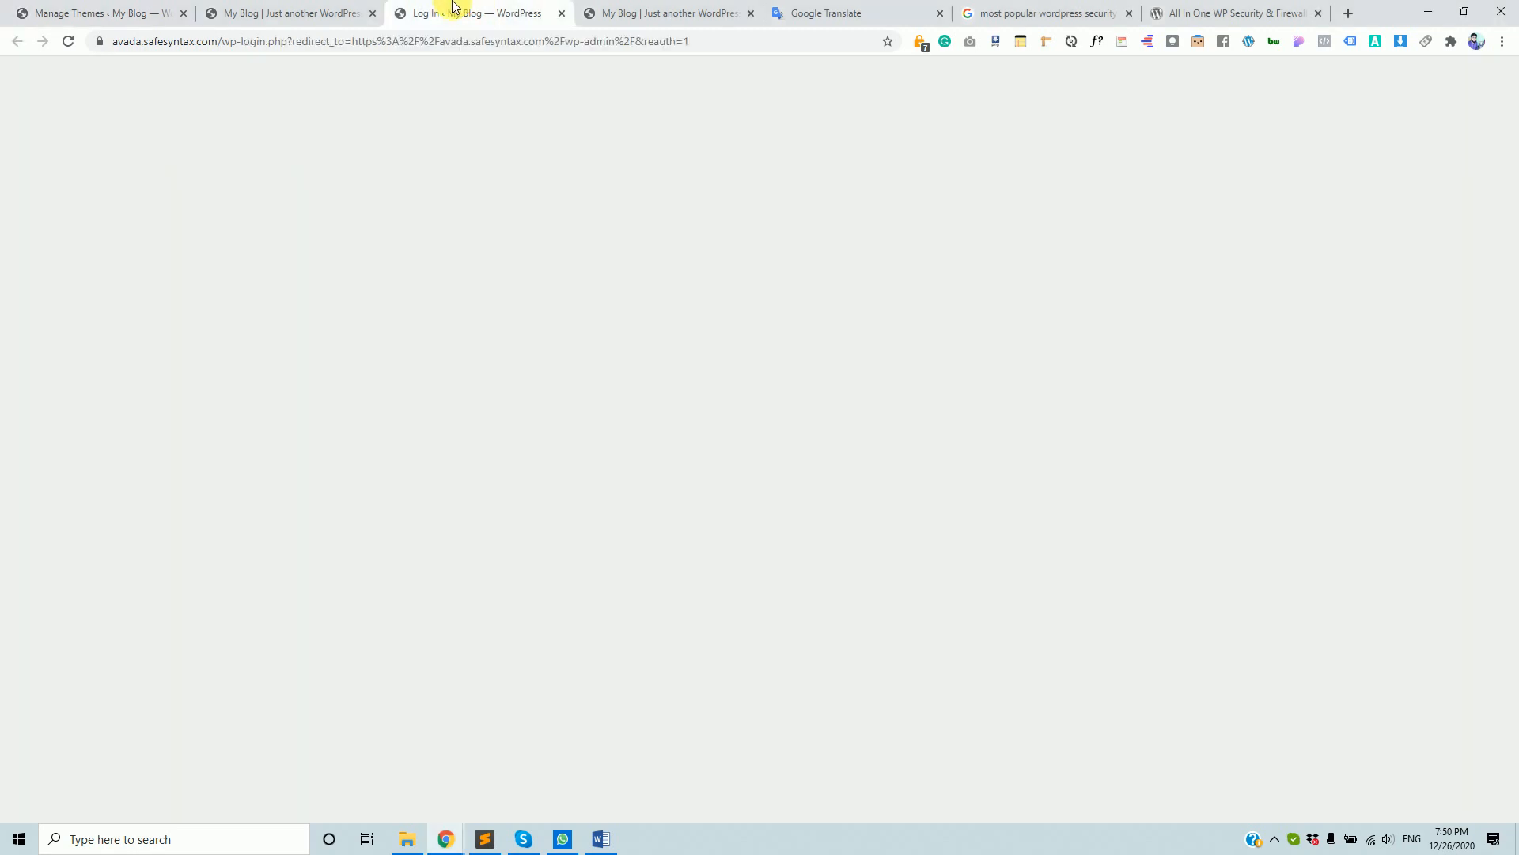
pyautogui.click(301, 22)
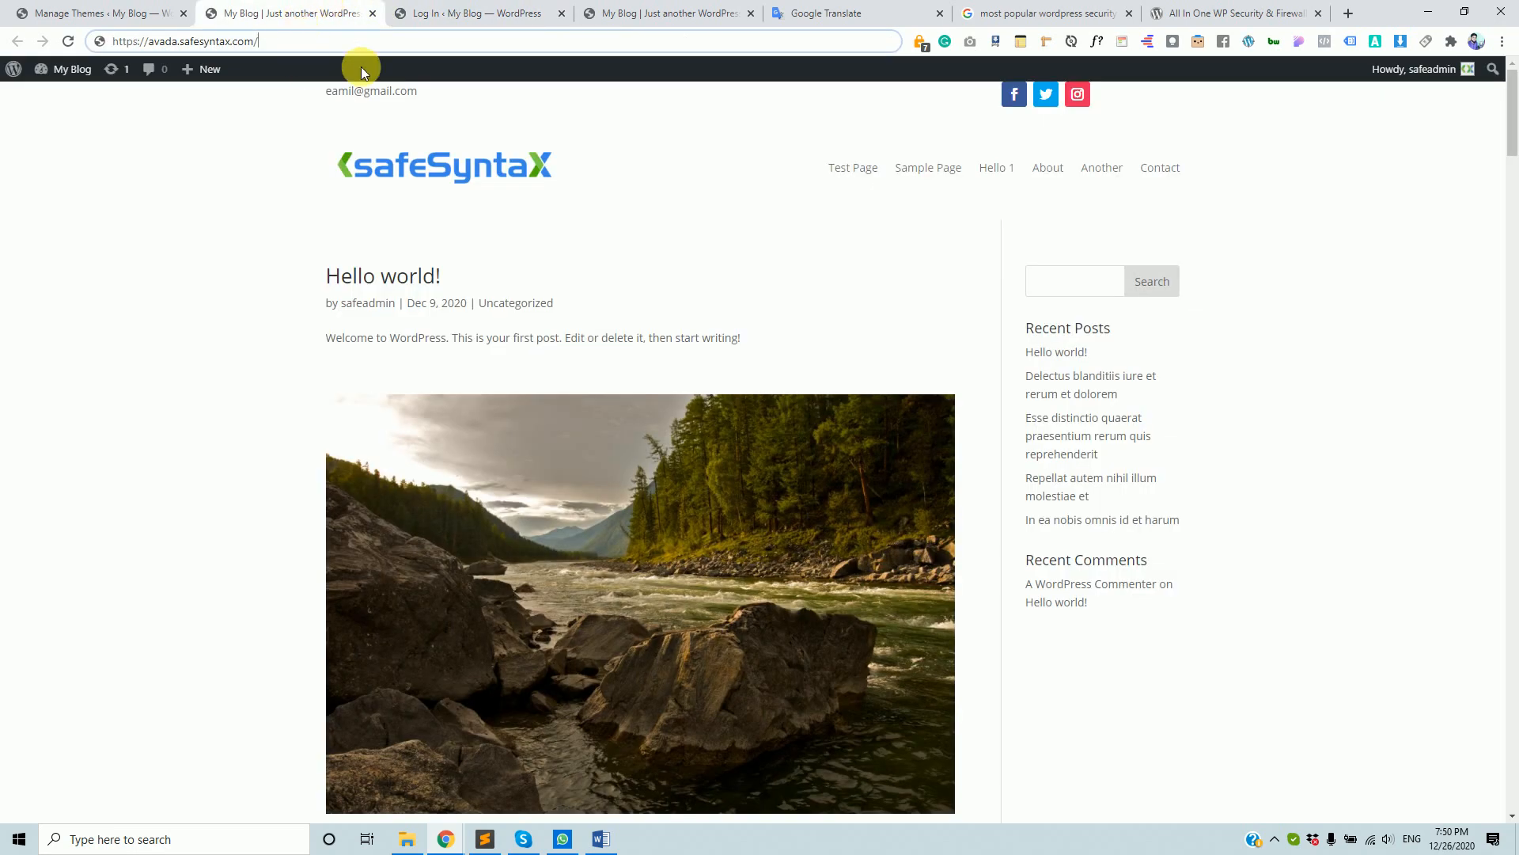
pyautogui.click(507, 11)
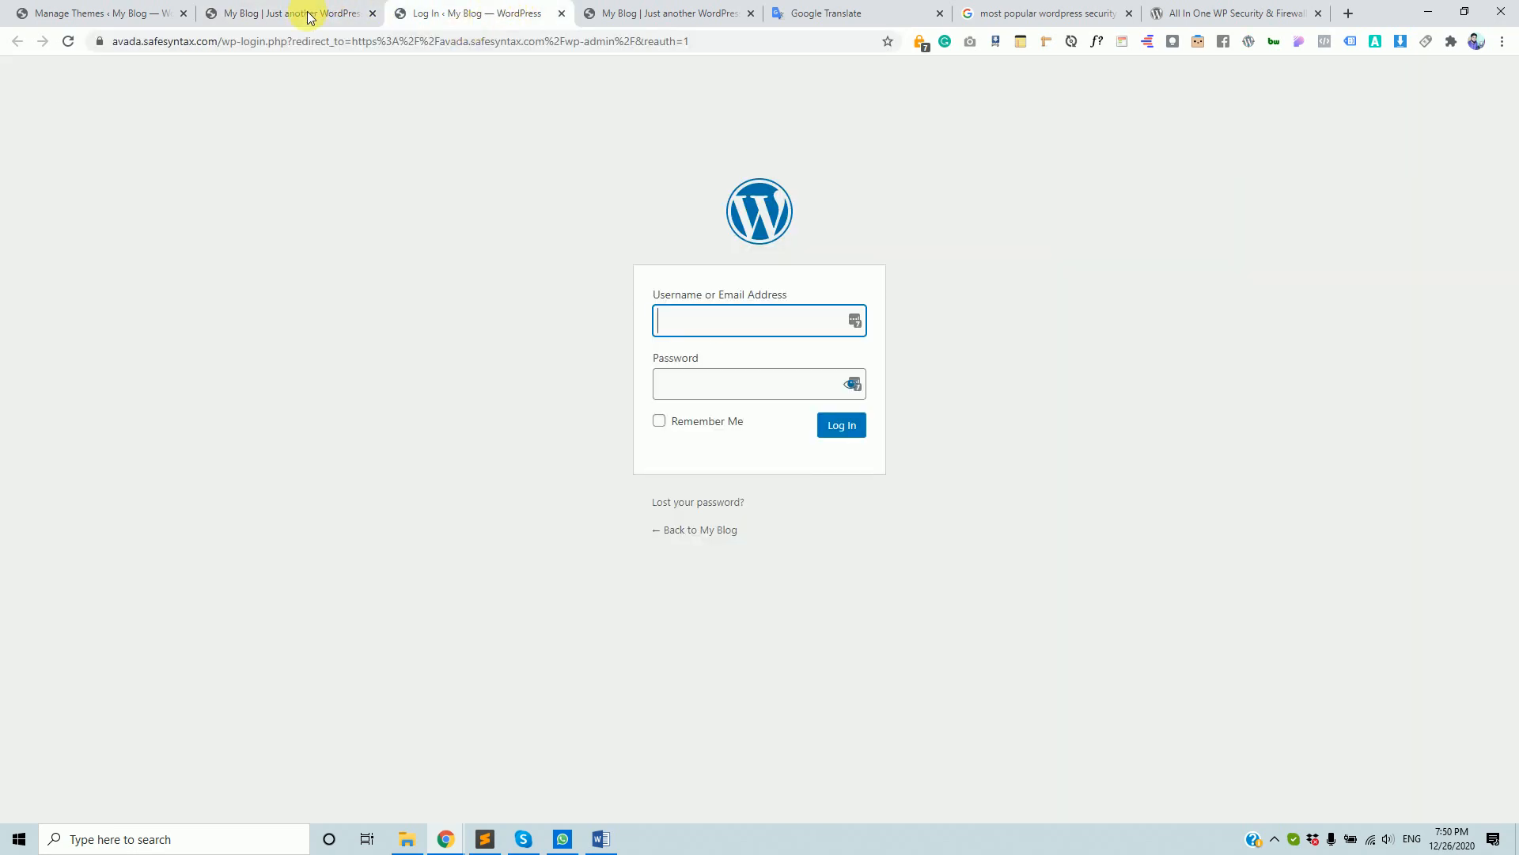
pyautogui.click(251, 14)
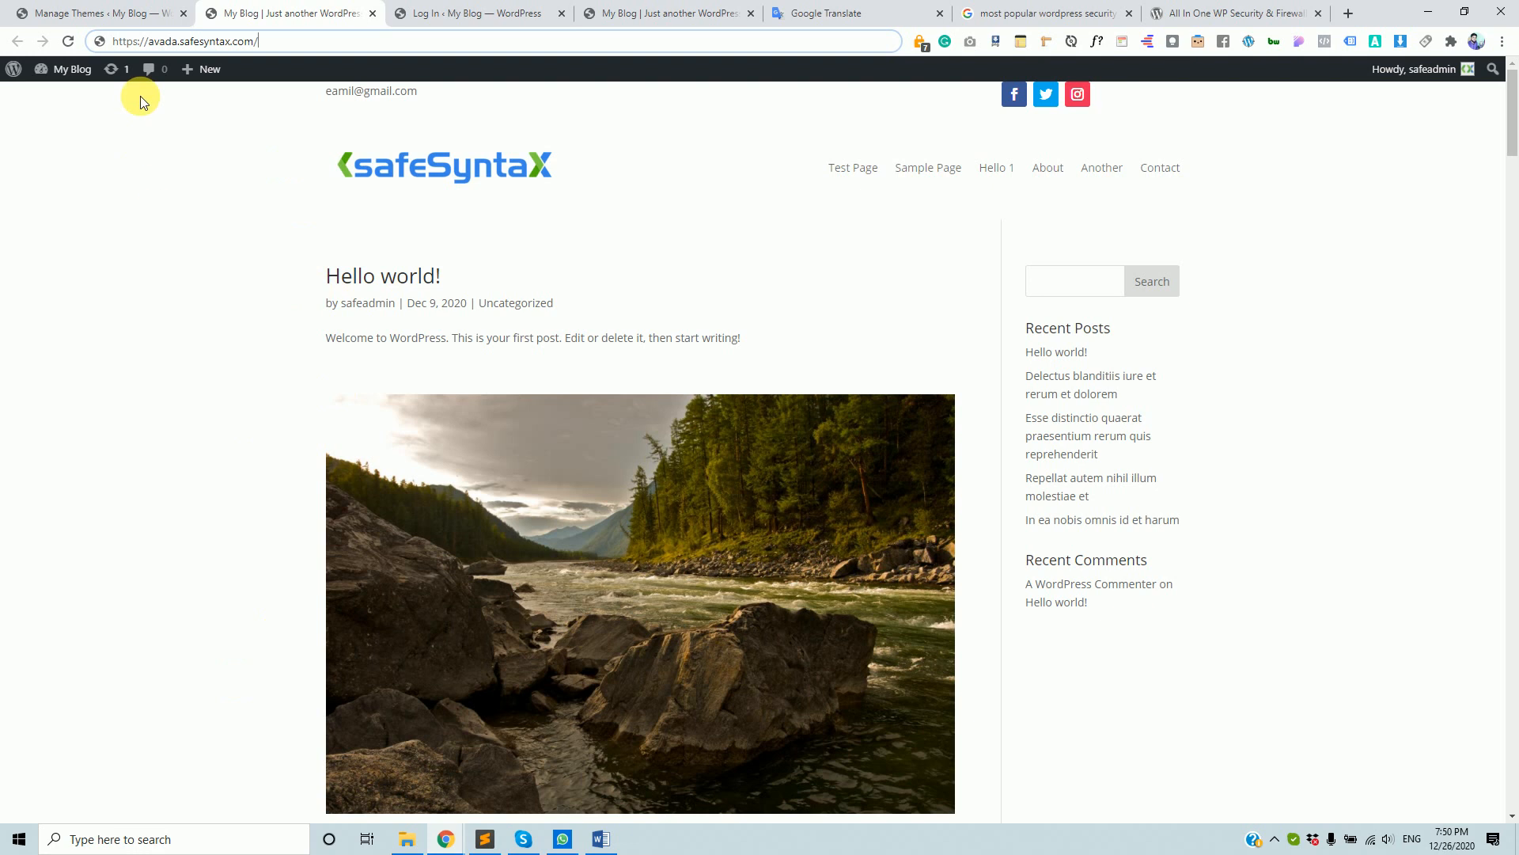
pyautogui.click(95, 14)
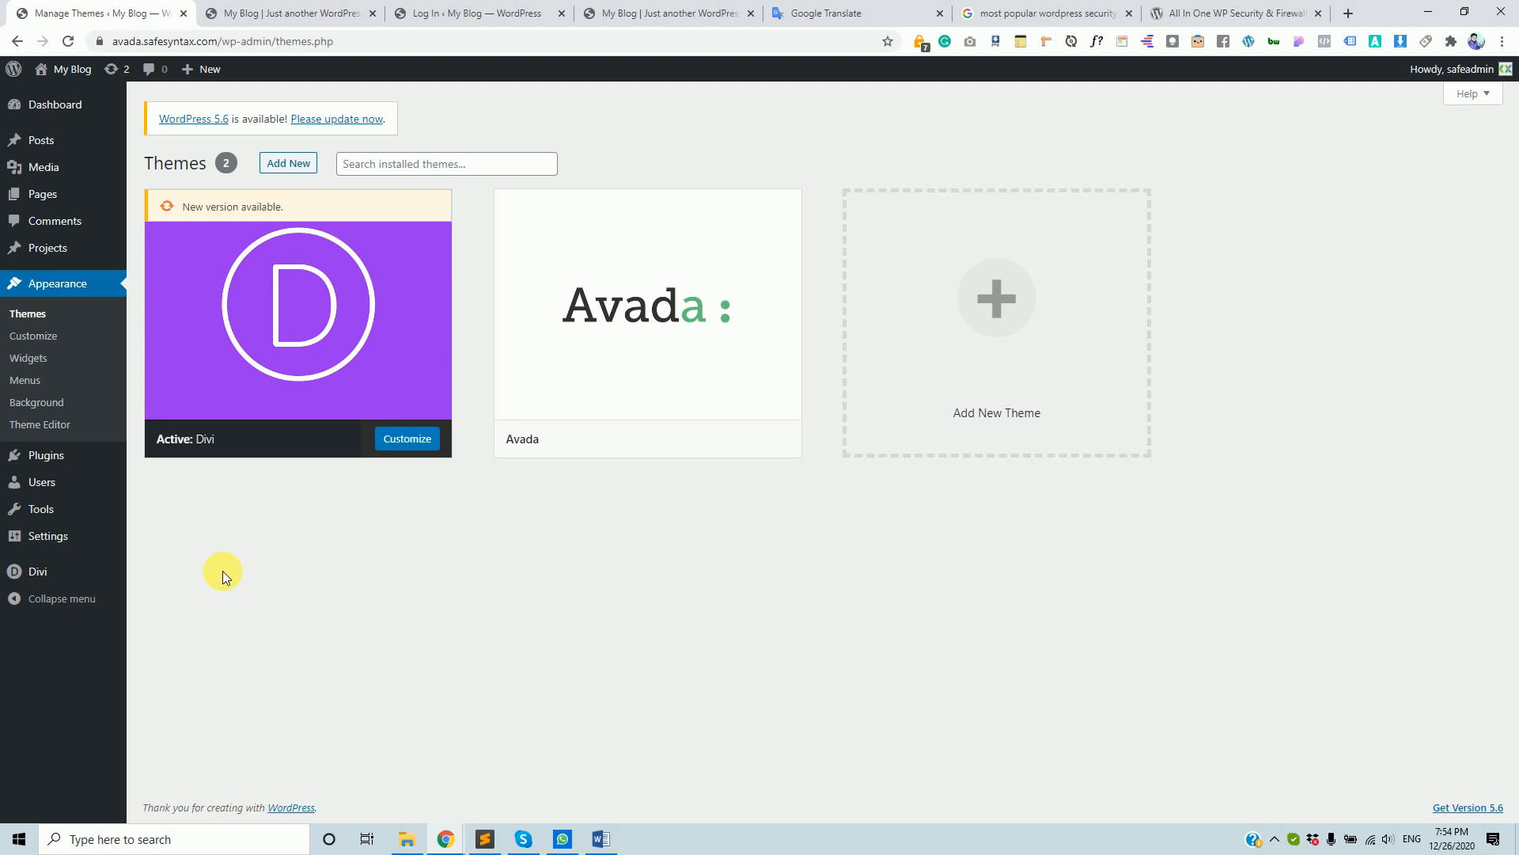
# - Load safesyntax.com:2083 in a new tab, then close that tab
pyautogui.click(1351, 14)
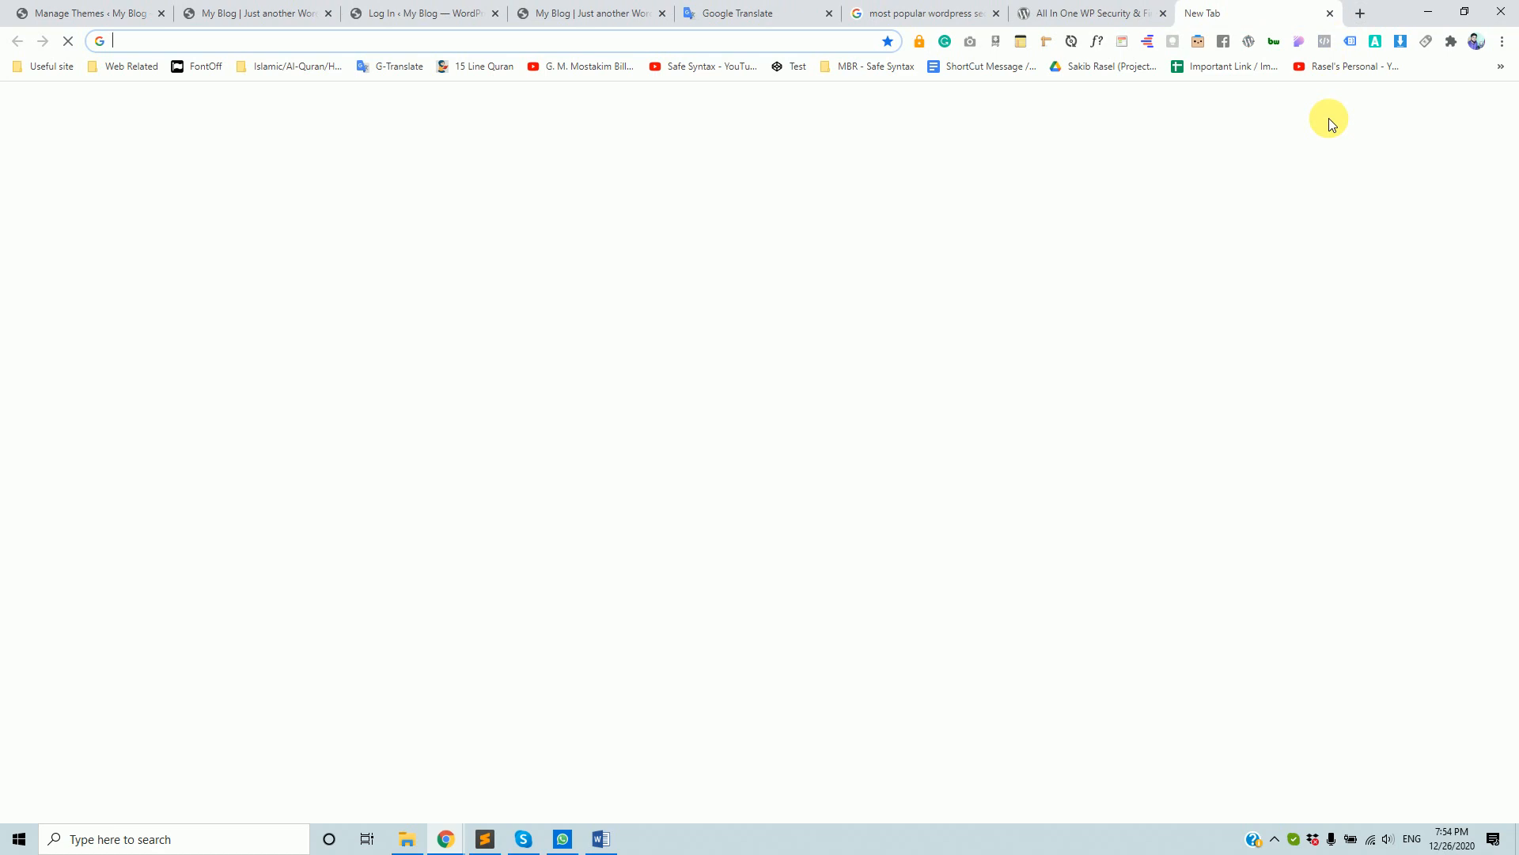
pyautogui.write('safesyntax.com')
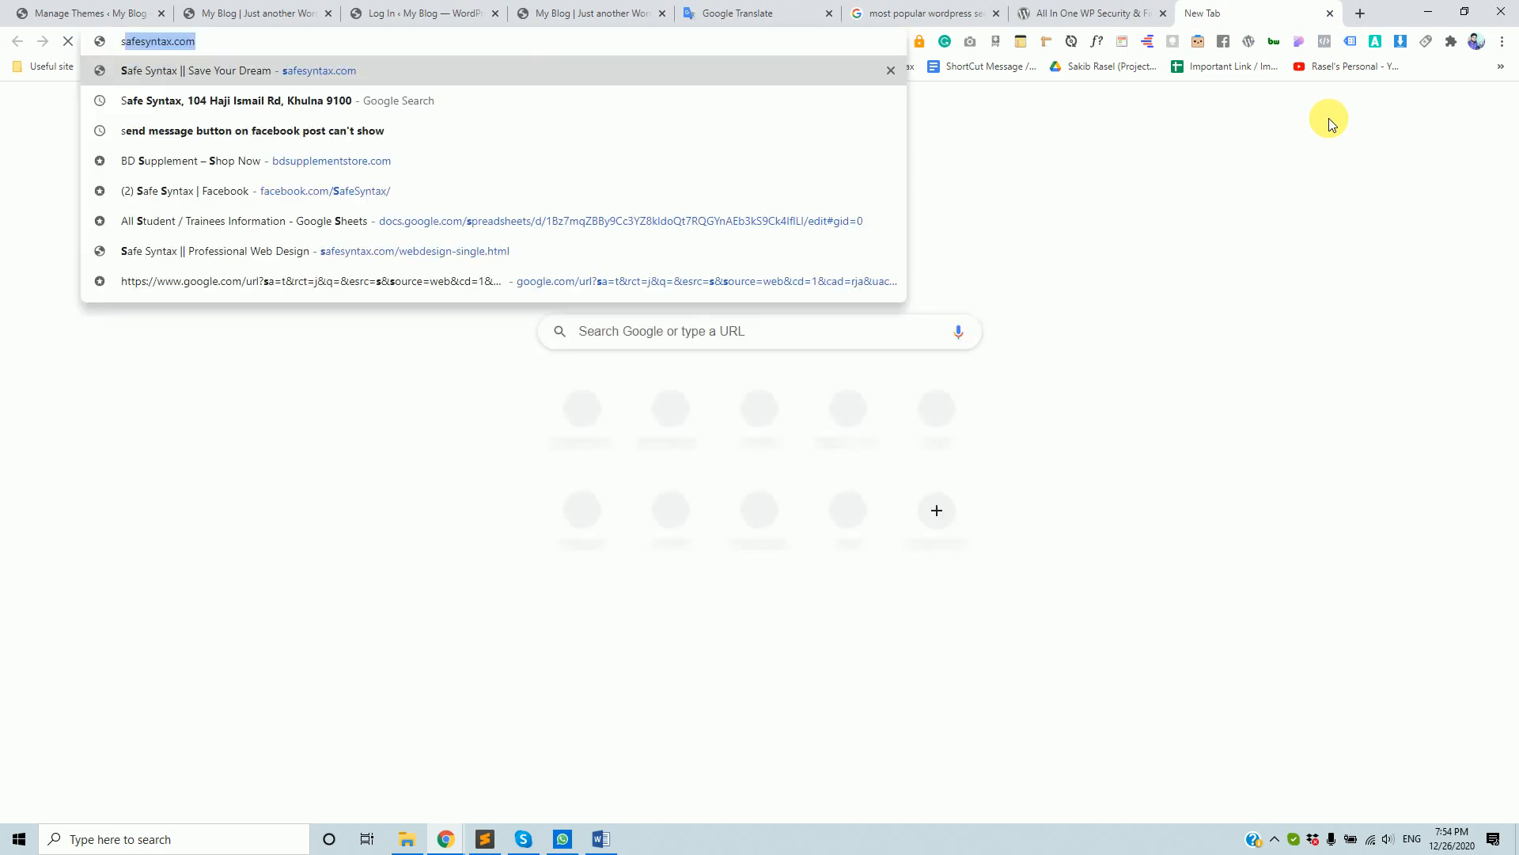
pyautogui.press('Right')
pyautogui.write(':2083')
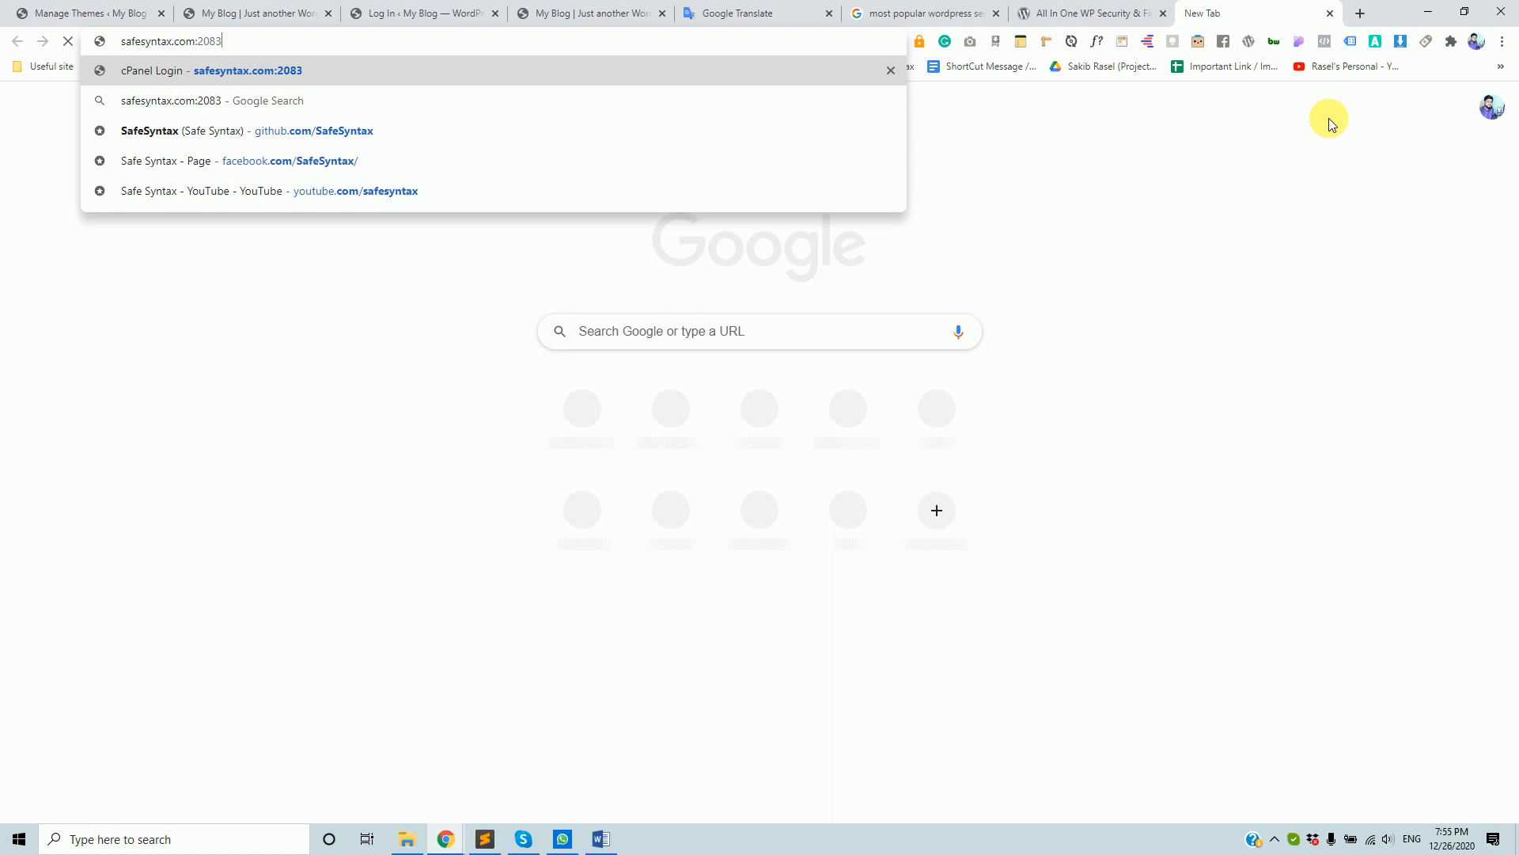
pyautogui.press('Return')
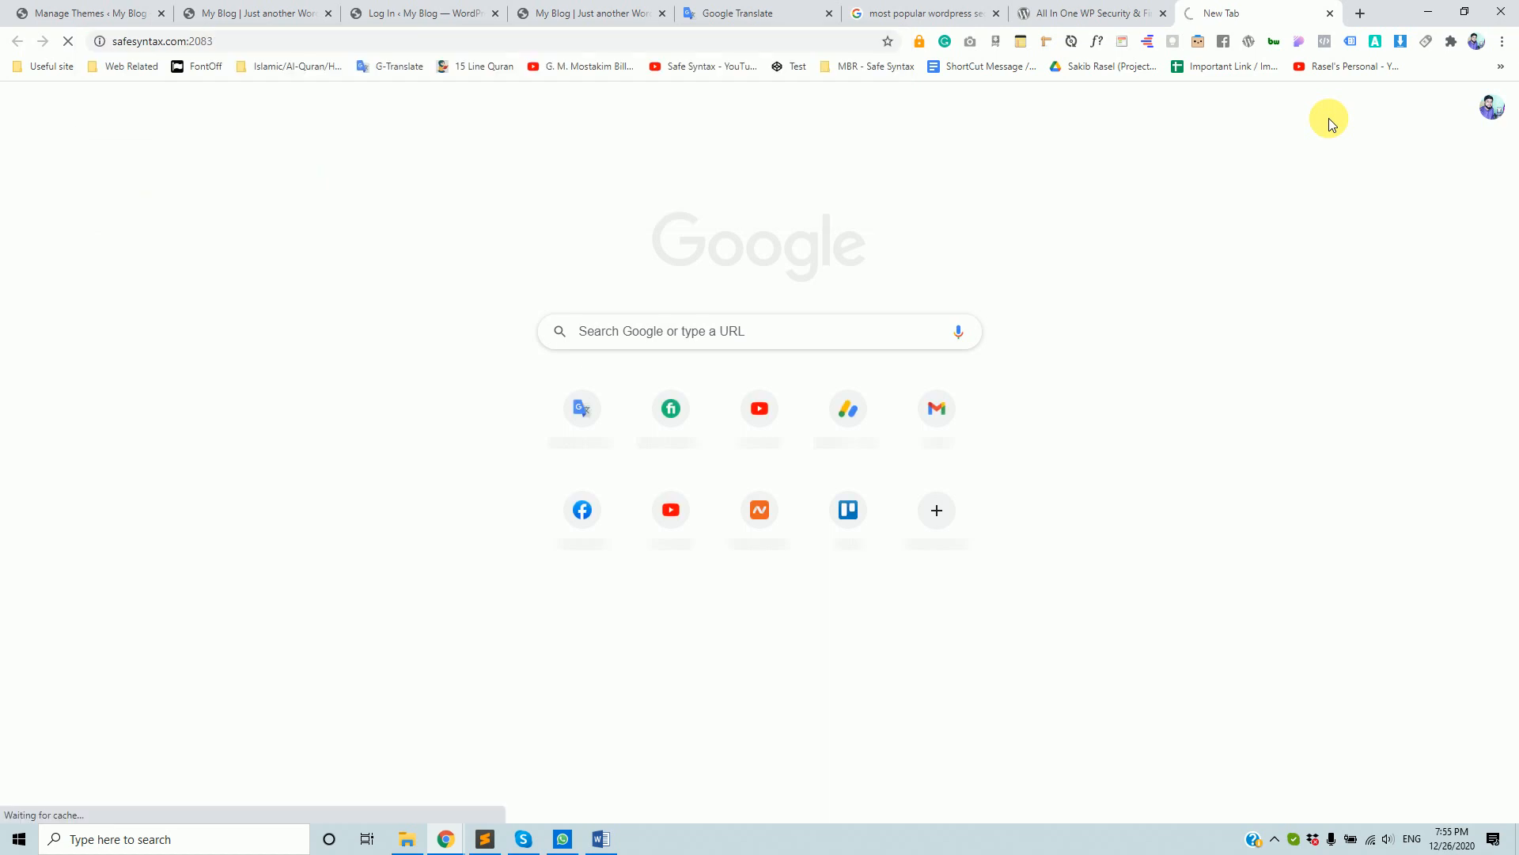
pyautogui.click(1330, 15)
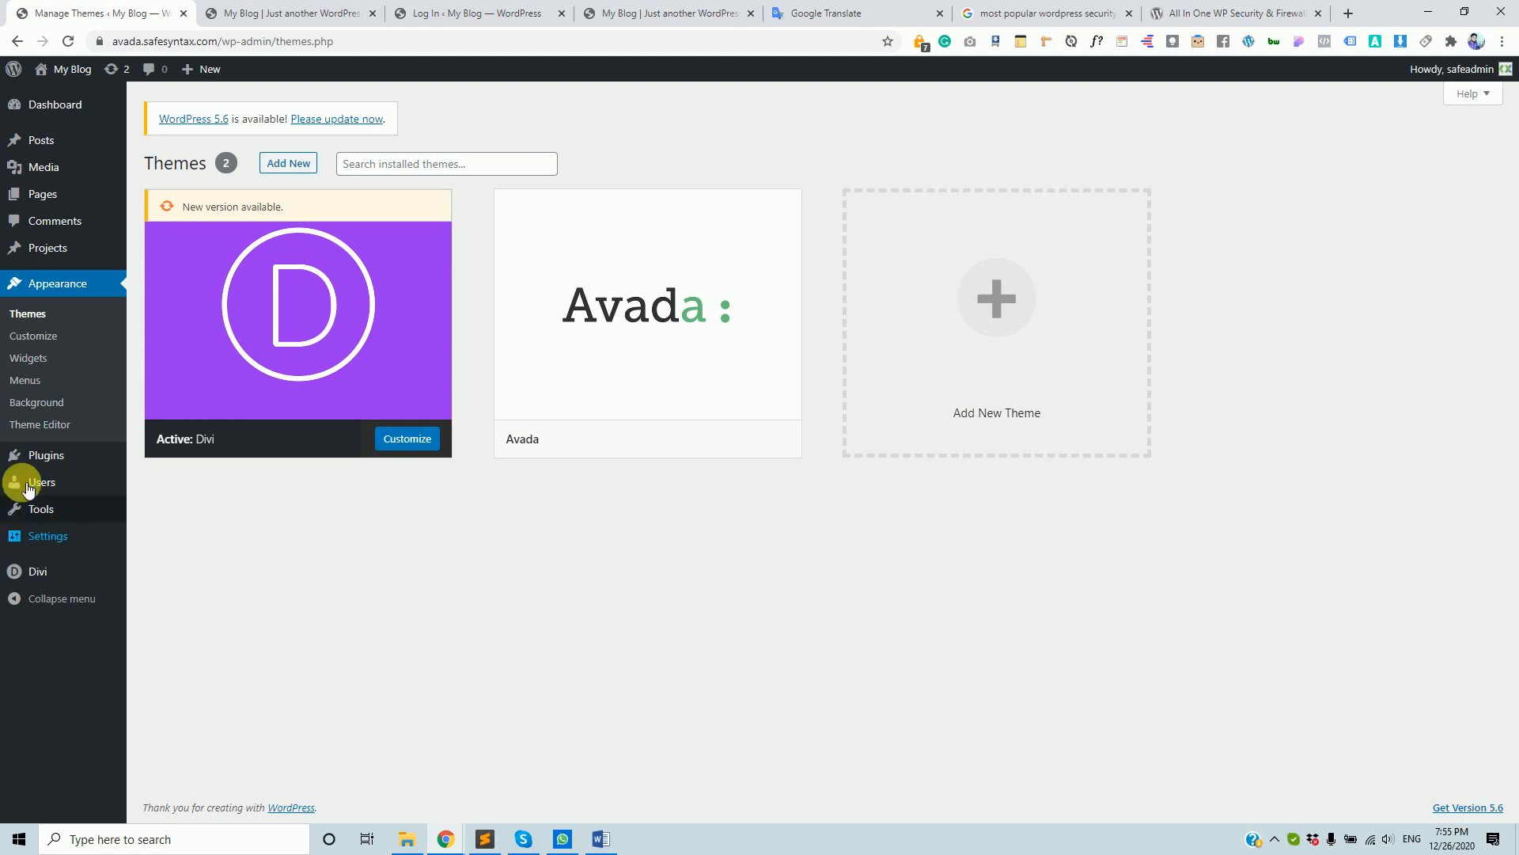
pyautogui.moveTo(44, 461)
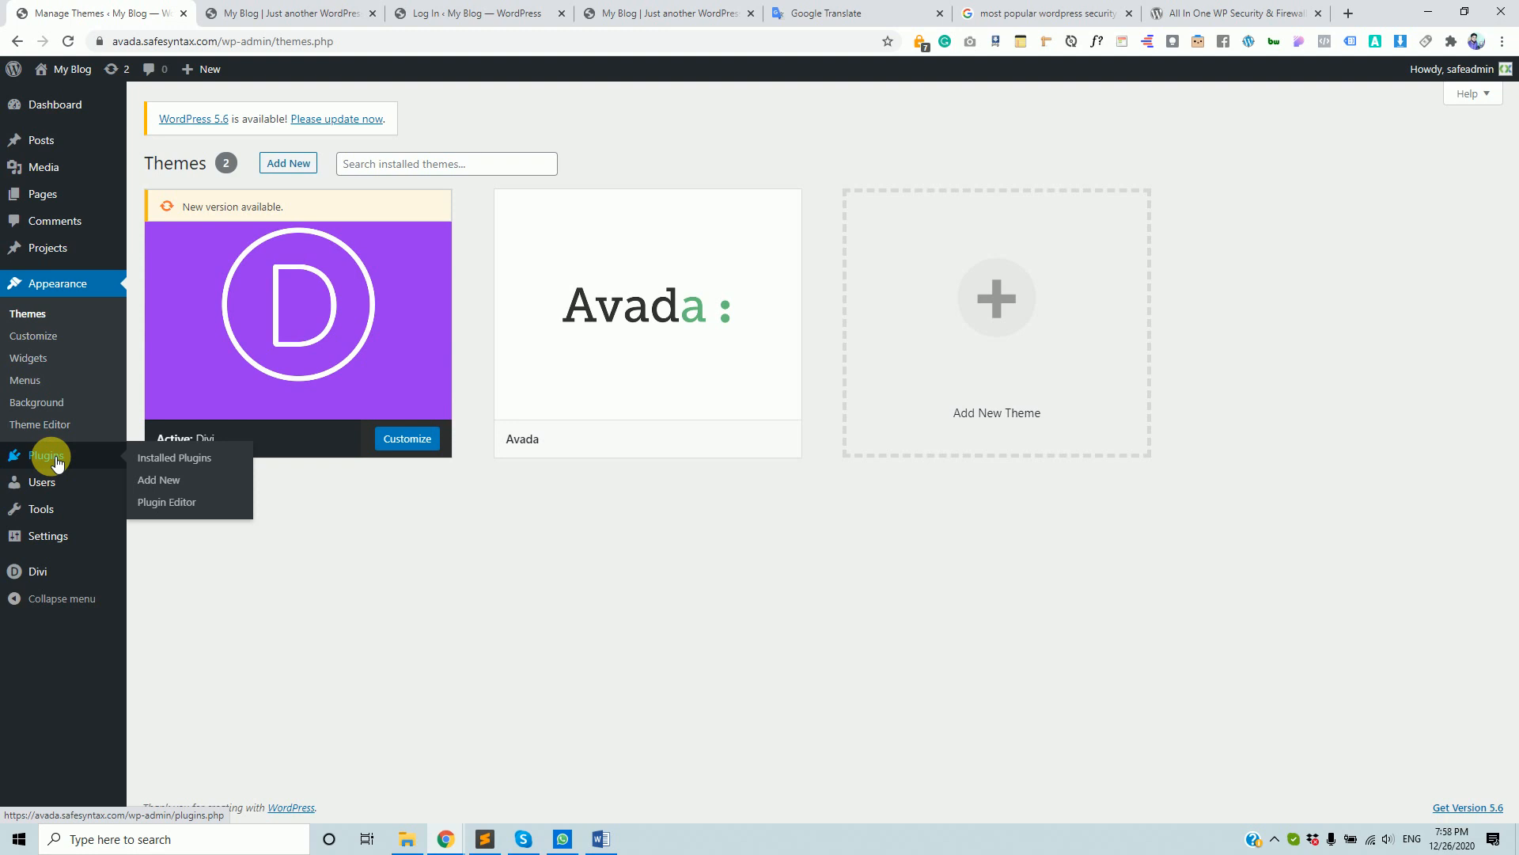
pyautogui.moveTo(177, 433)
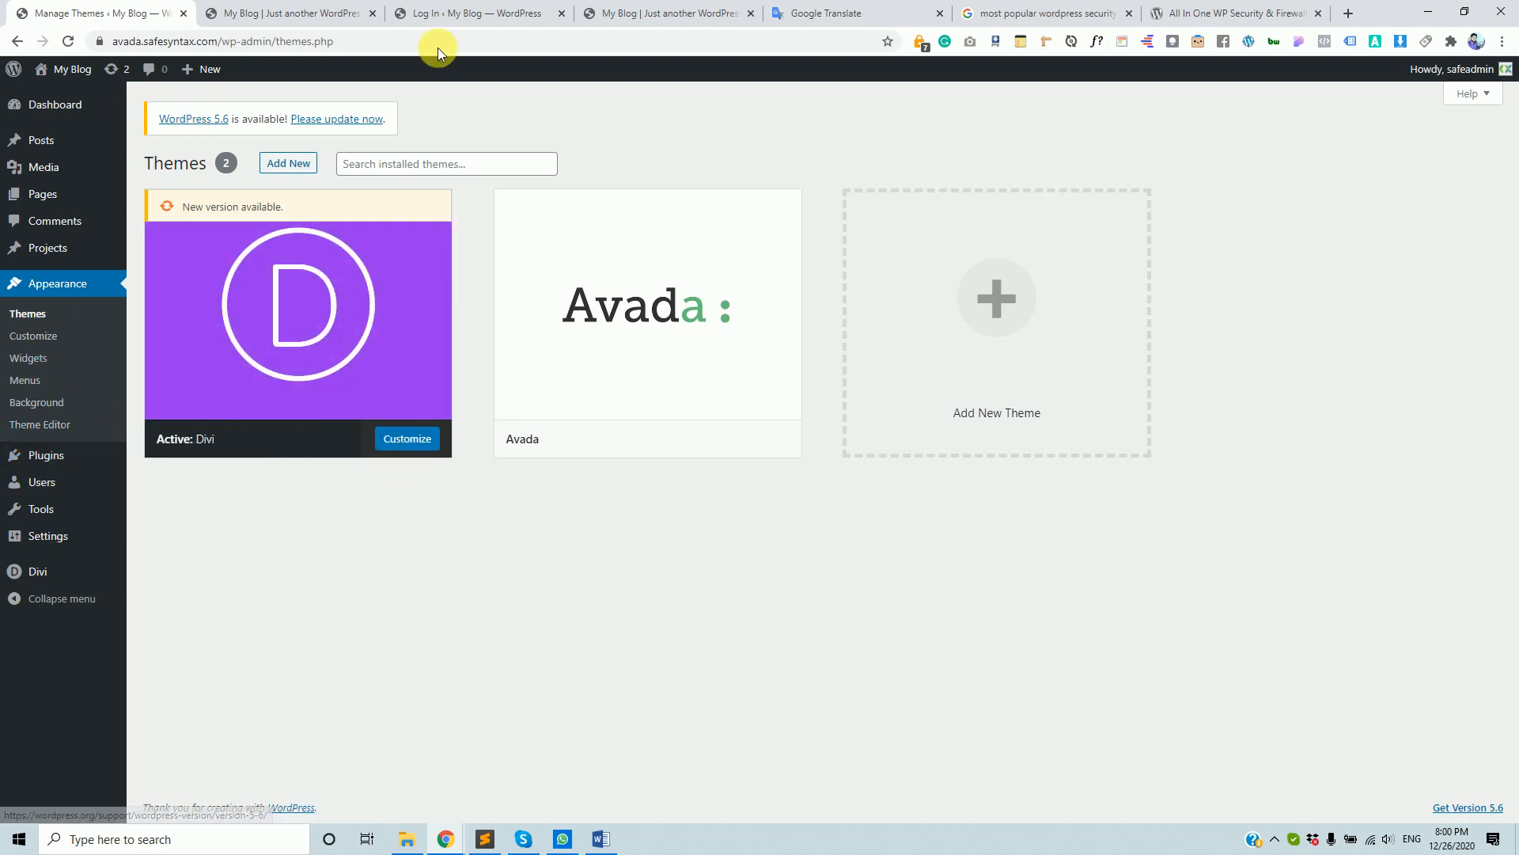
# - Select the All In One WP Security & Firewall title and scroll through its description
pyautogui.click(625, 12)
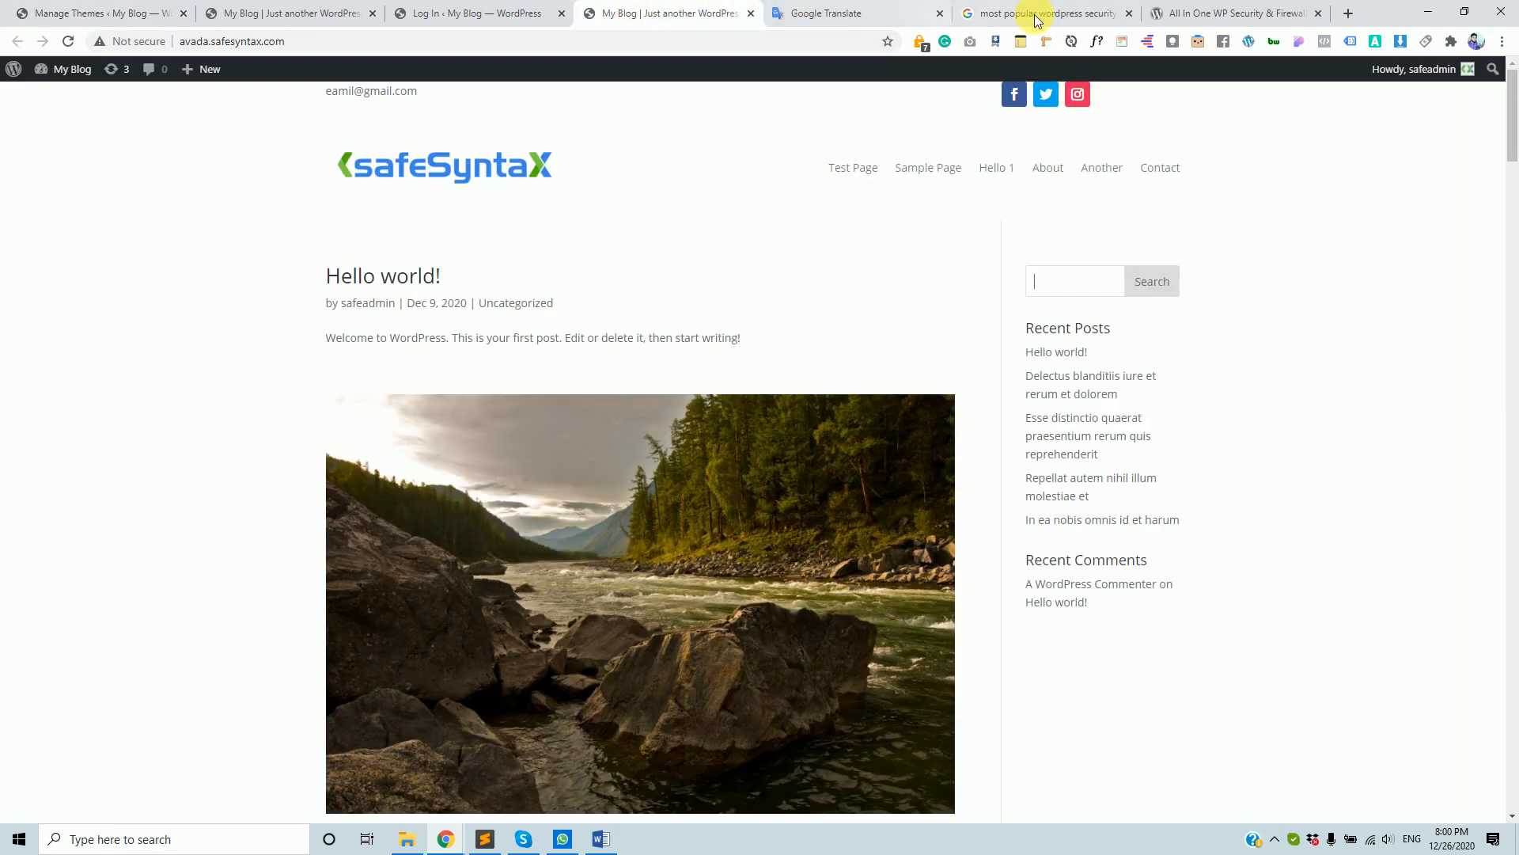
pyautogui.click(1187, 13)
pyautogui.scroll(-2, 748, 505)
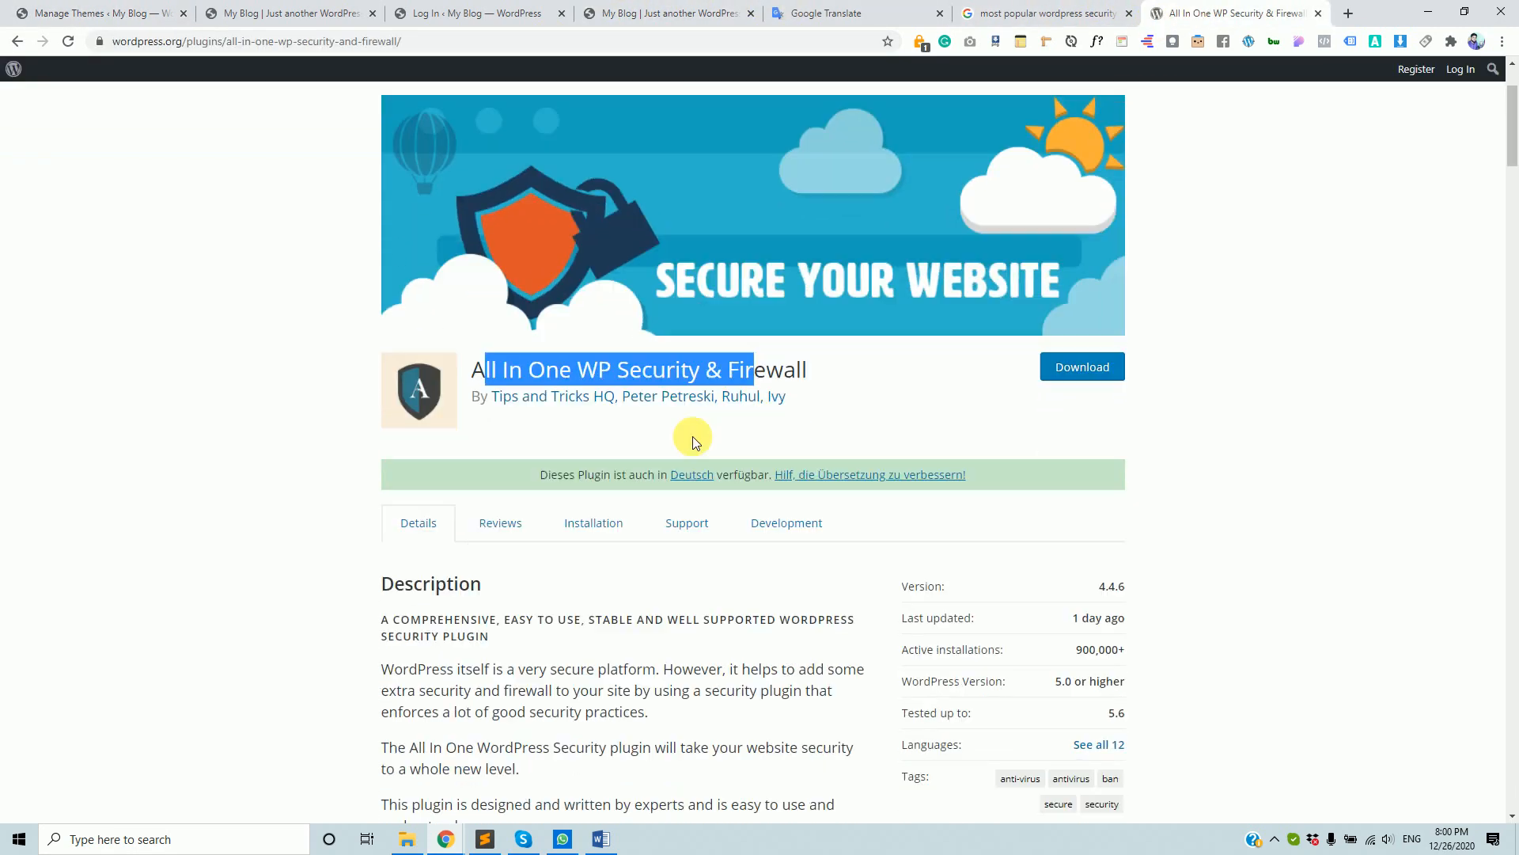
pyautogui.click(495, 374)
pyautogui.moveTo(471, 370); pyautogui.dragTo(840, 367)
pyautogui.scroll(-4, 791, 491)
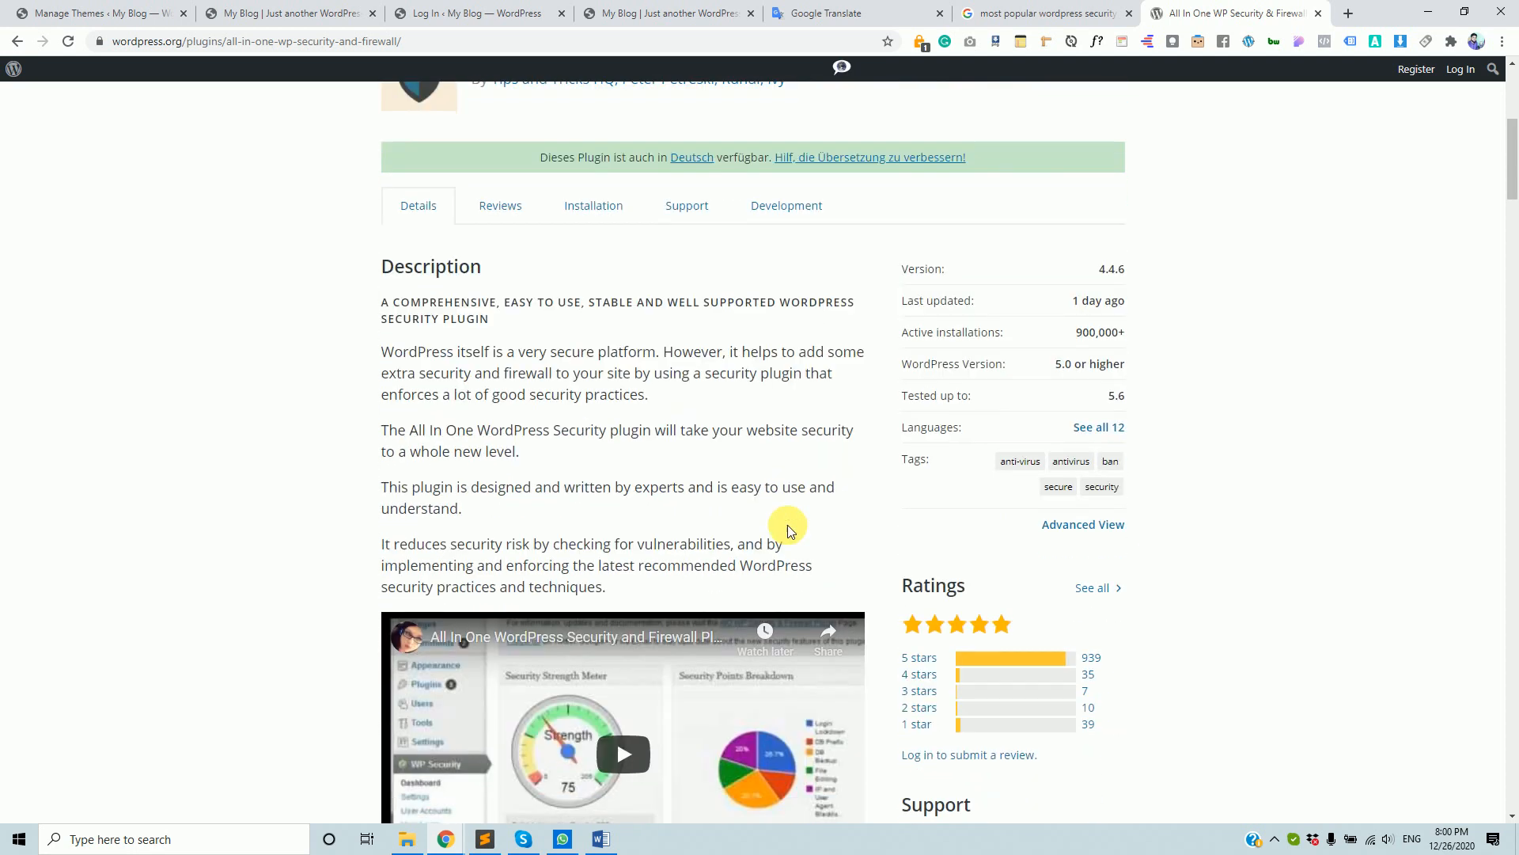
pyautogui.scroll(-2, 787, 524)
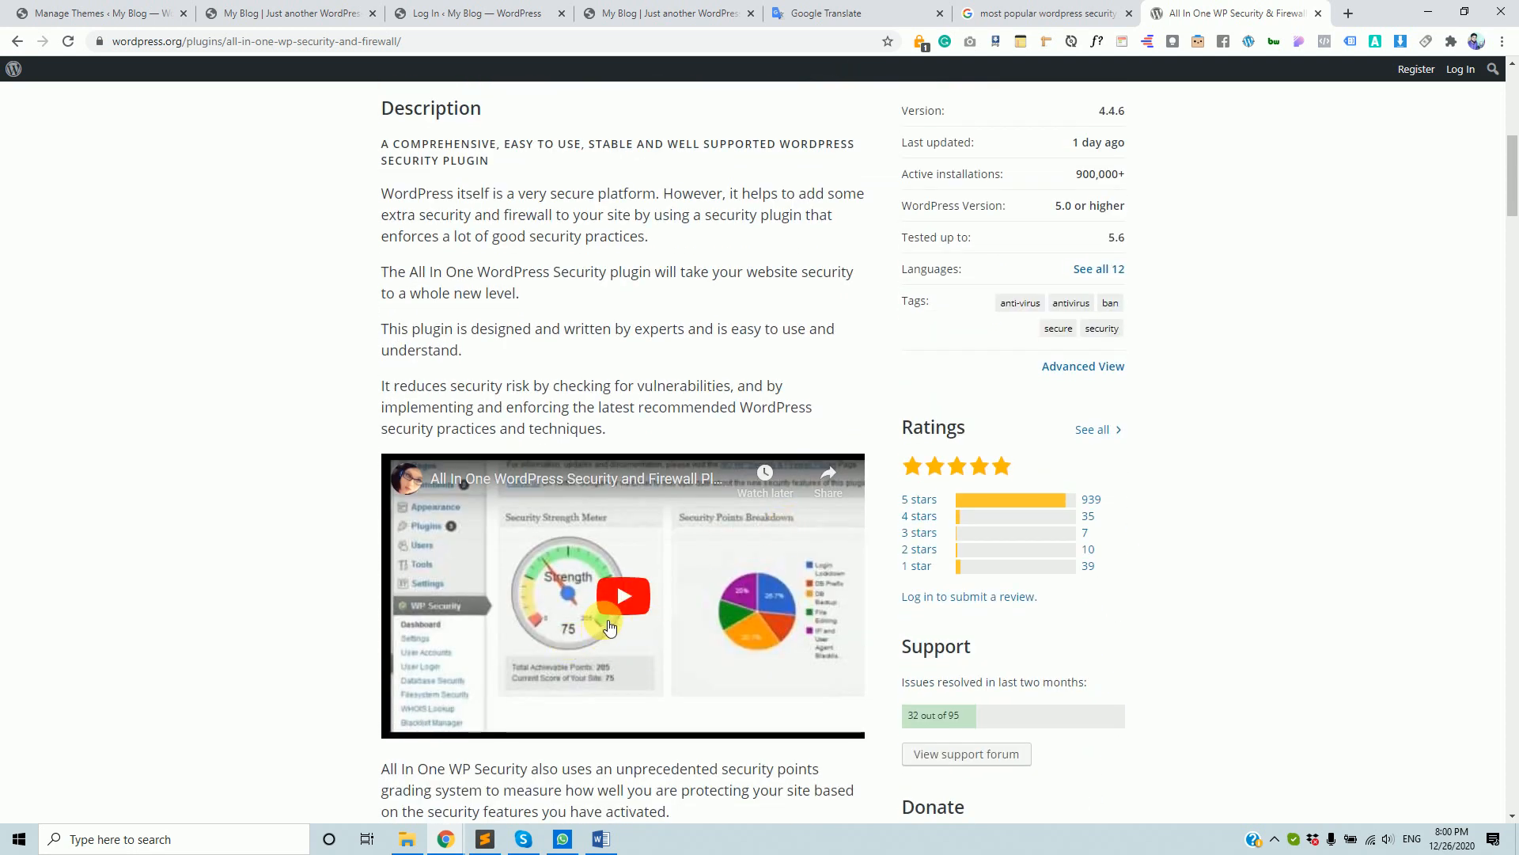
pyautogui.scroll(2, 600, 609)
pyautogui.scroll(6, 597, 588)
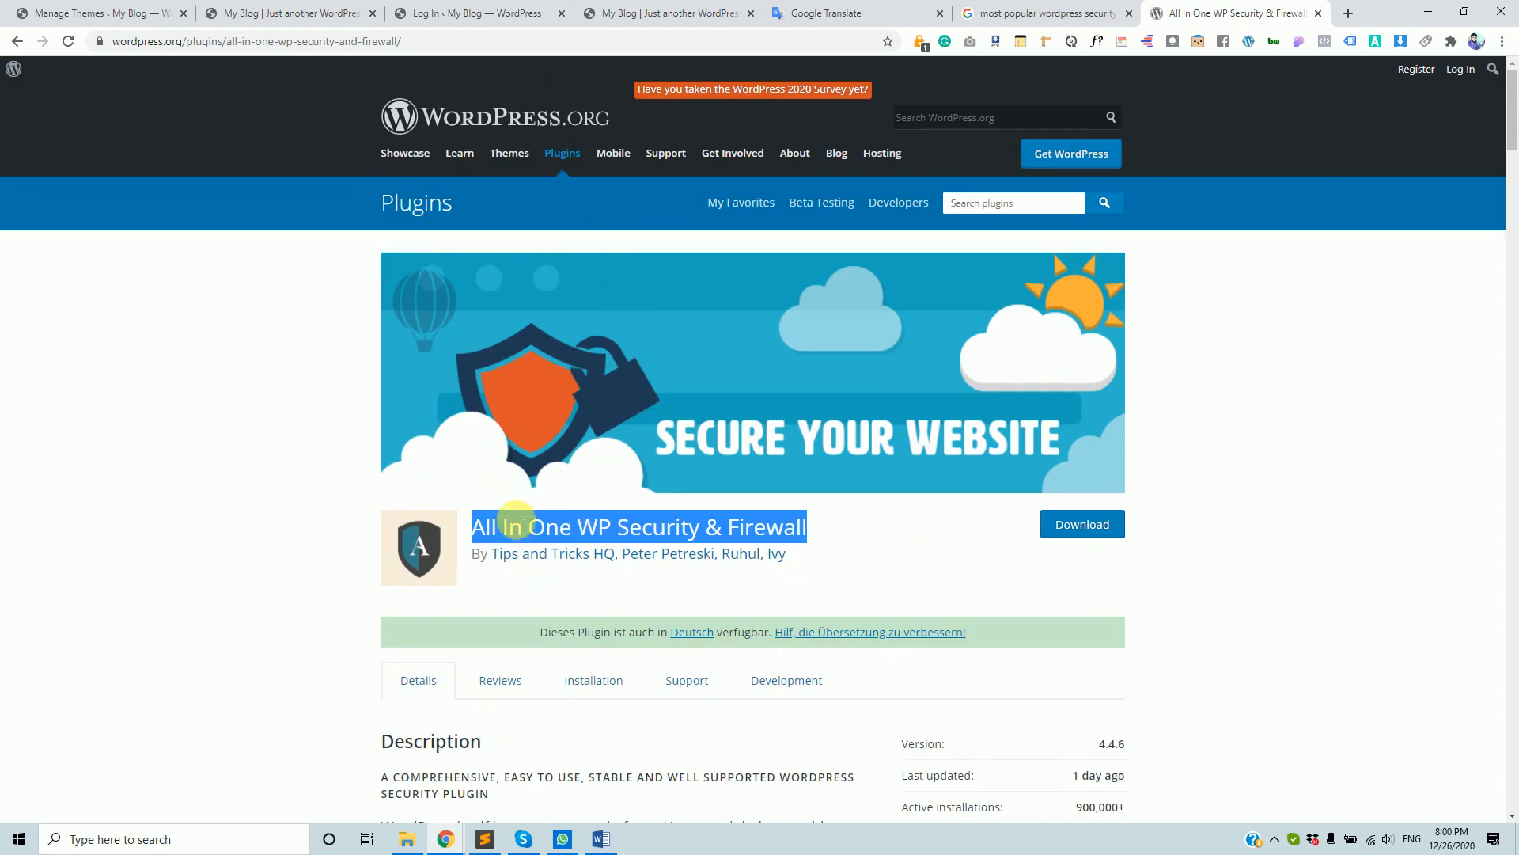
pyautogui.tripleClick(526, 523)
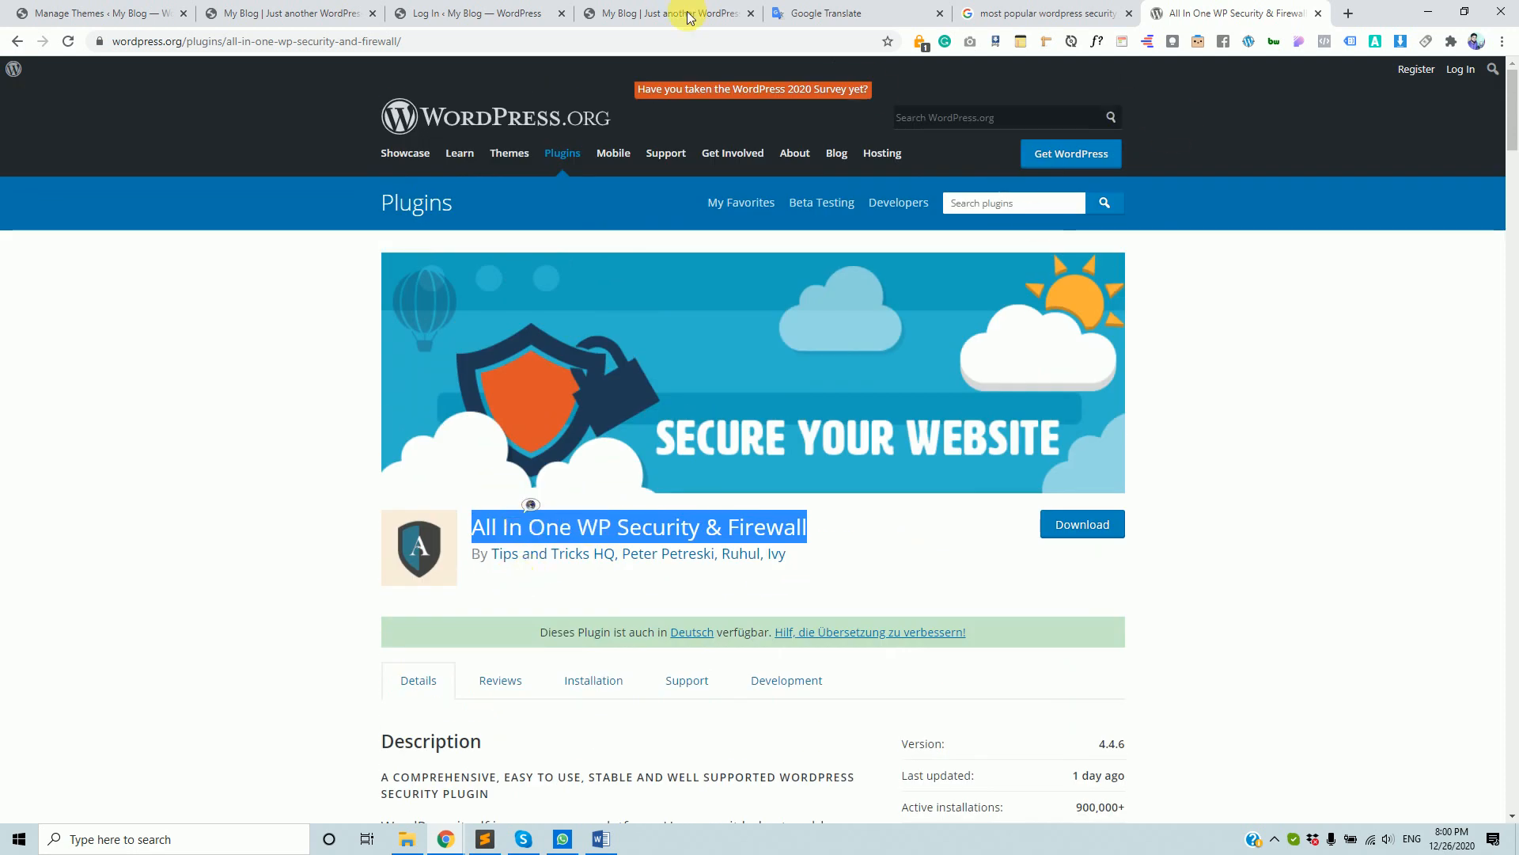
# - Reselect the plugin title and review its feature list, version 4.4.6 and 900,000+ installs
pyautogui.click(504, 12)
pyautogui.click(1195, 11)
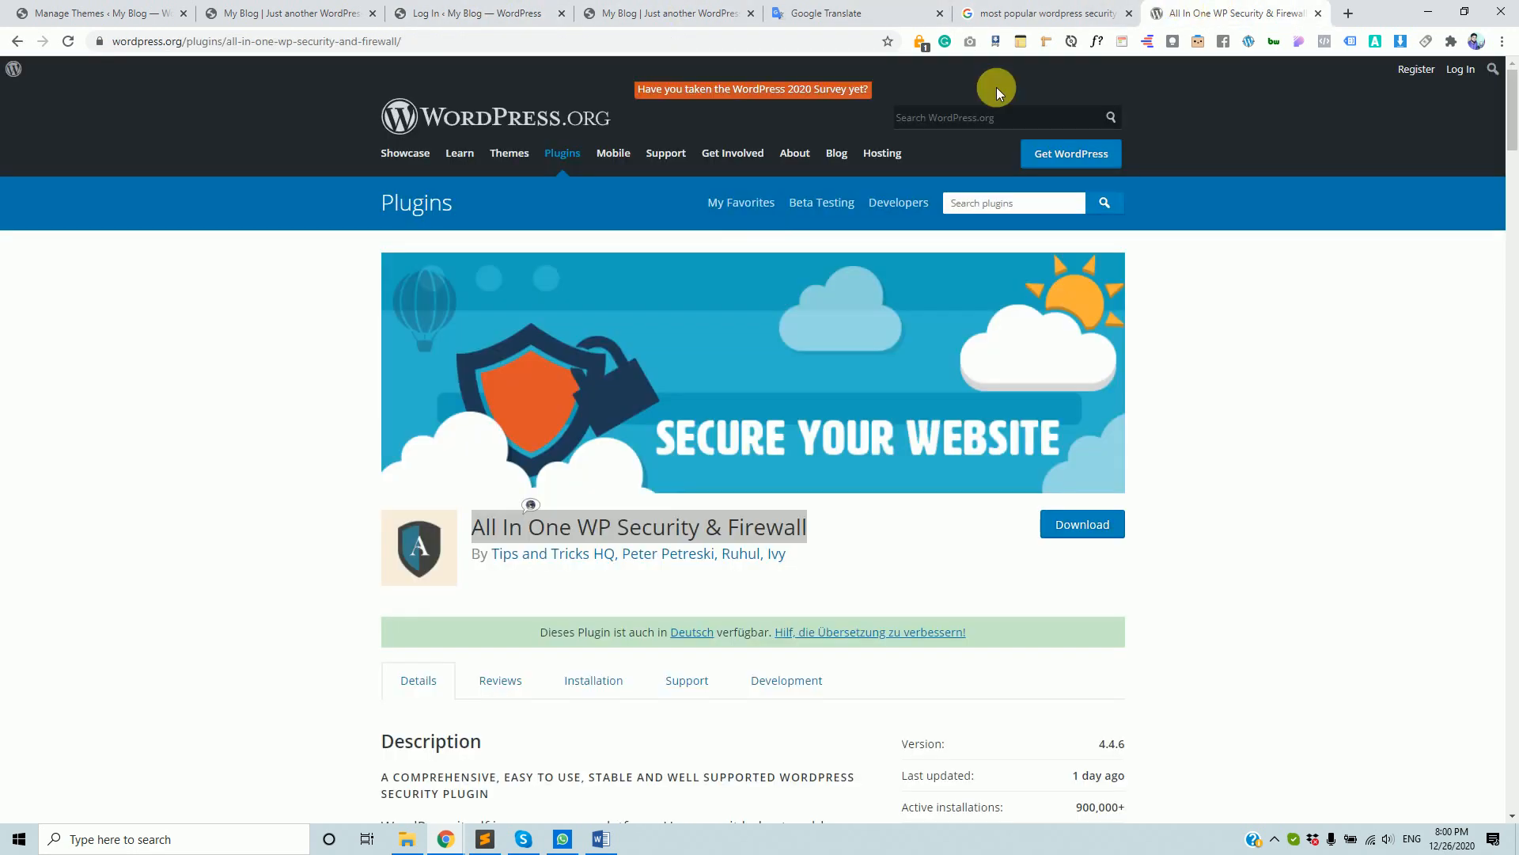
pyautogui.tripleClick(484, 528)
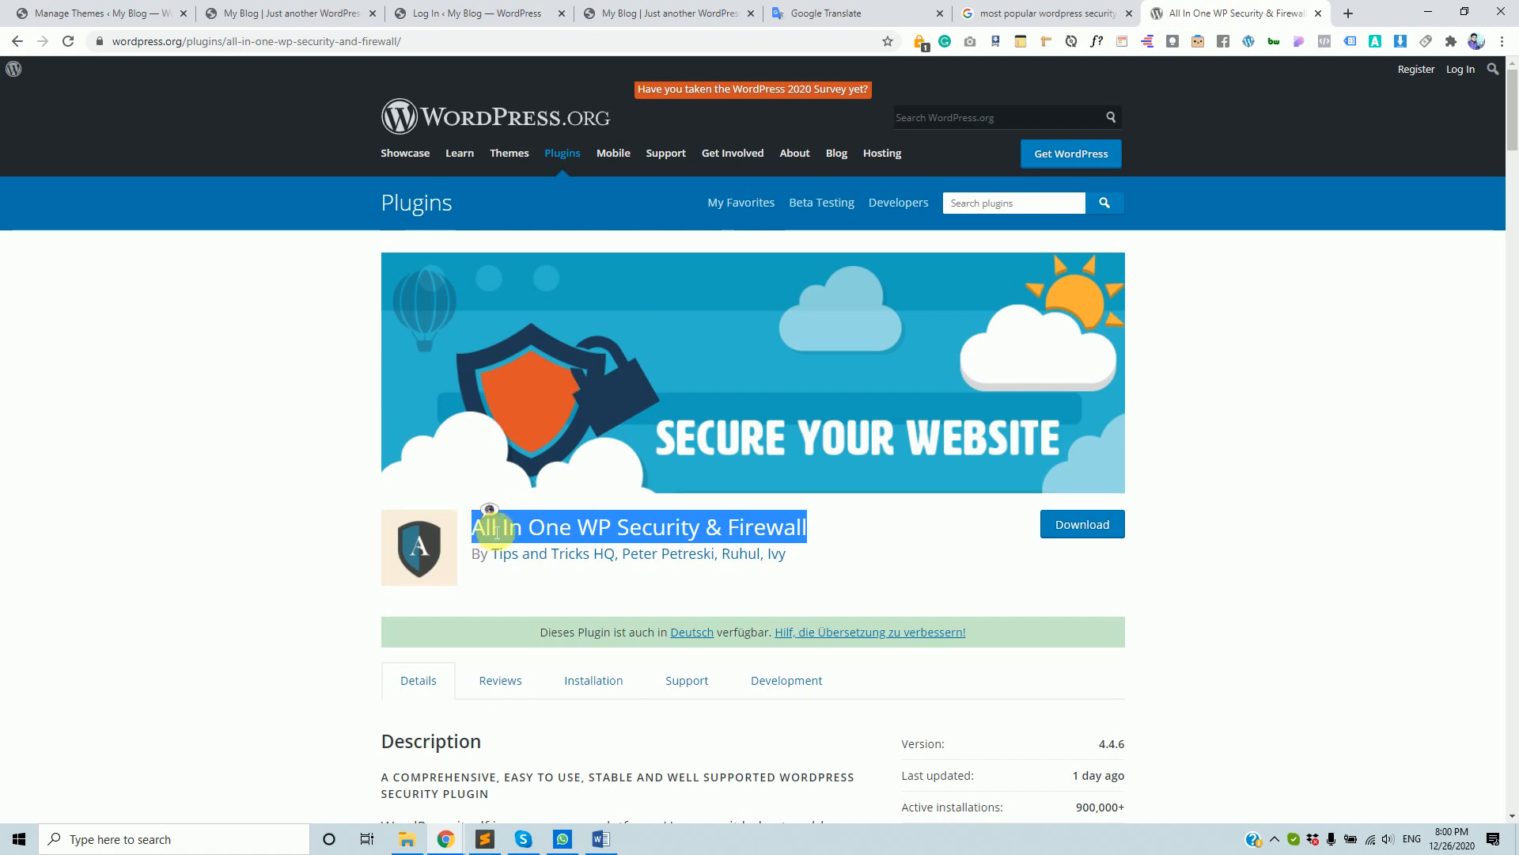
pyautogui.scroll(-5, 578, 569)
pyautogui.scroll(-14, 585, 570)
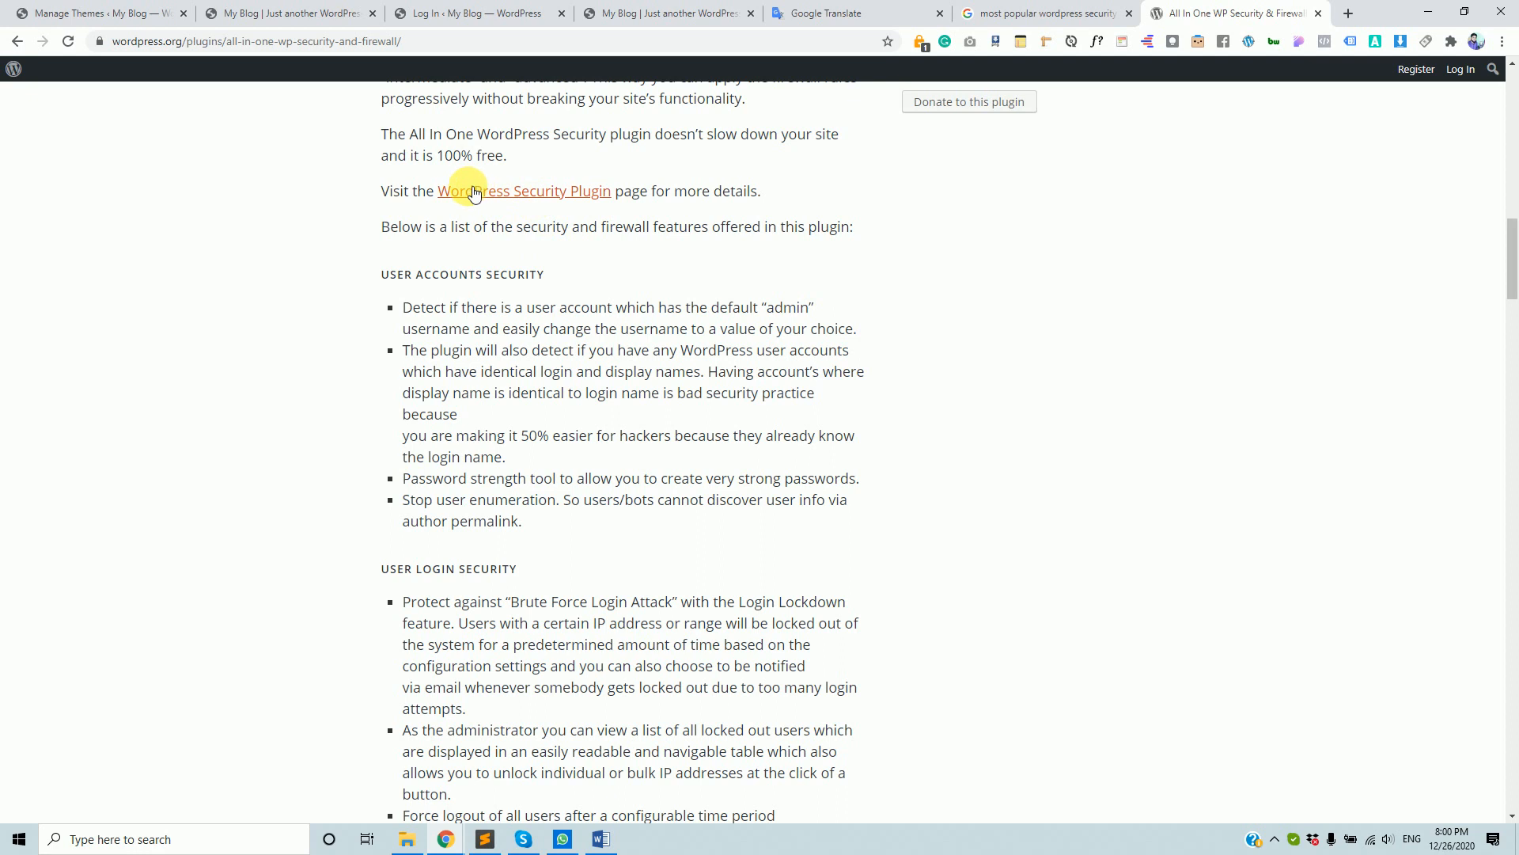
pyautogui.scroll(1, 507, 467)
pyautogui.scroll(5, 506, 466)
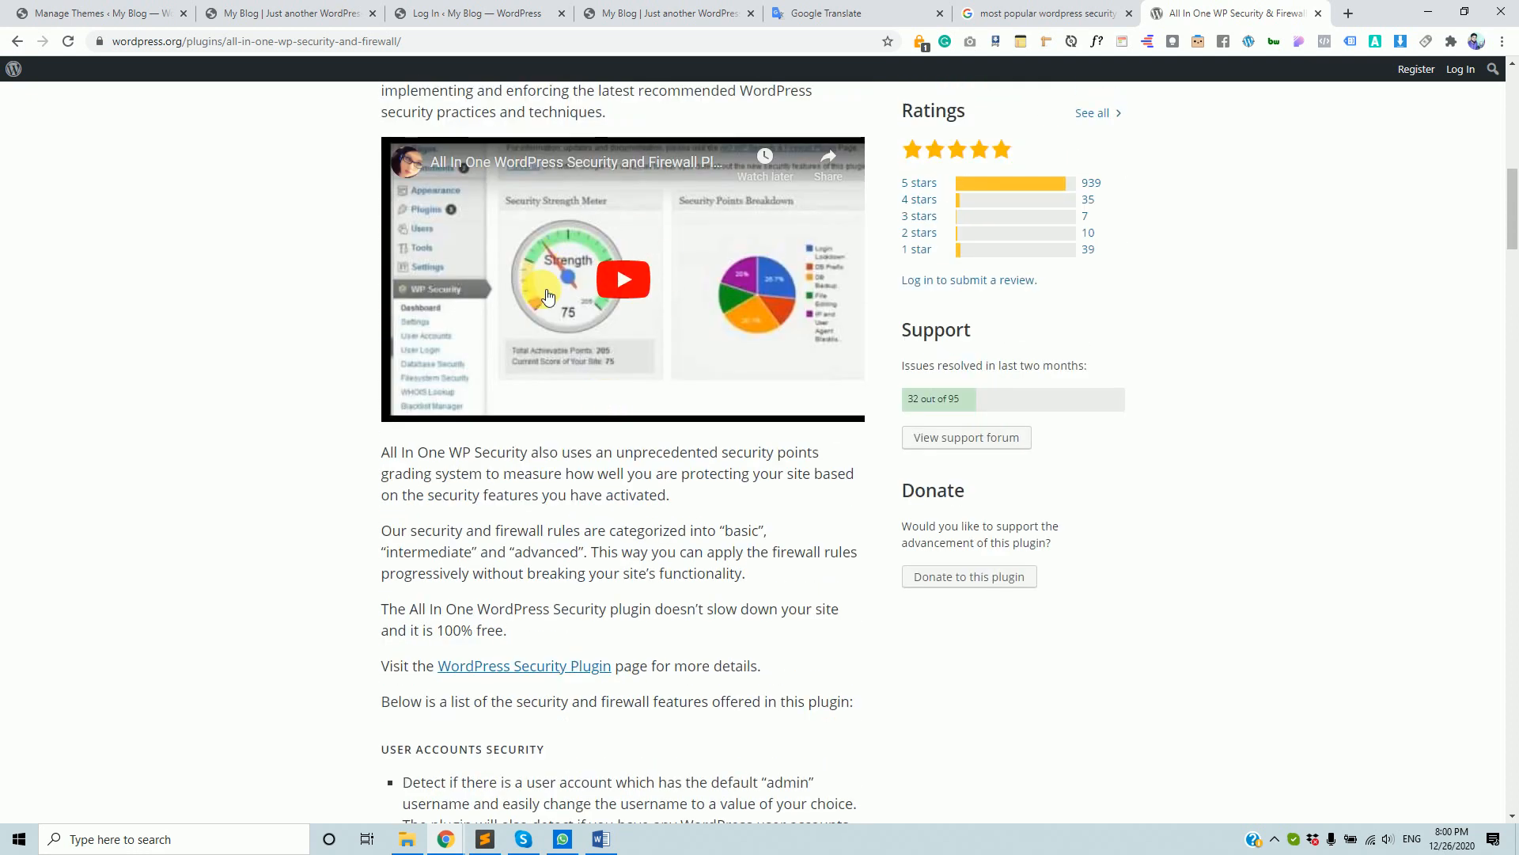
pyautogui.scroll(-3, 439, 673)
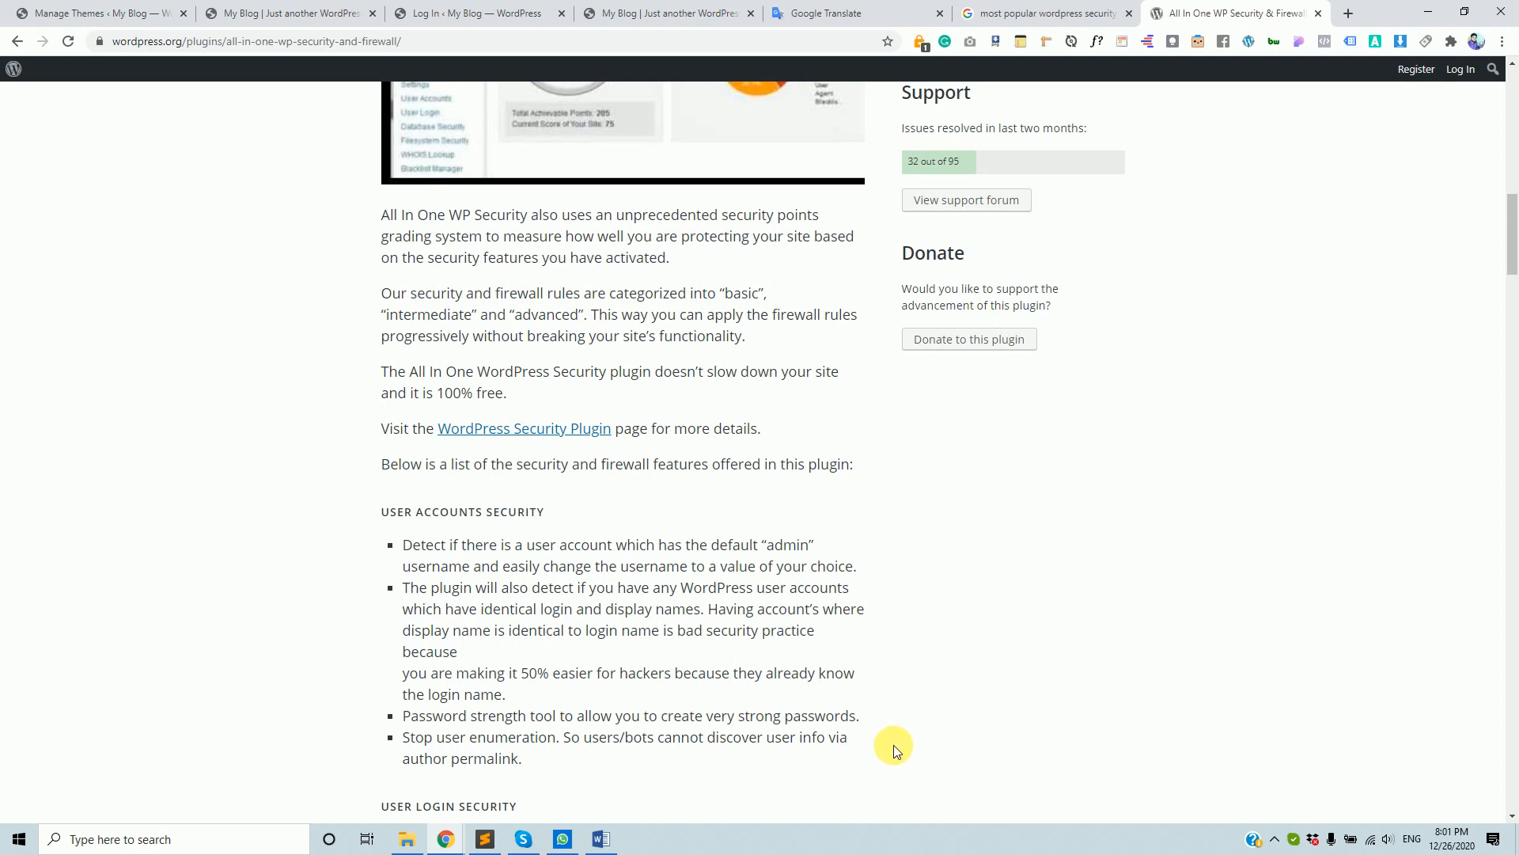
pyautogui.scroll(8, 833, 643)
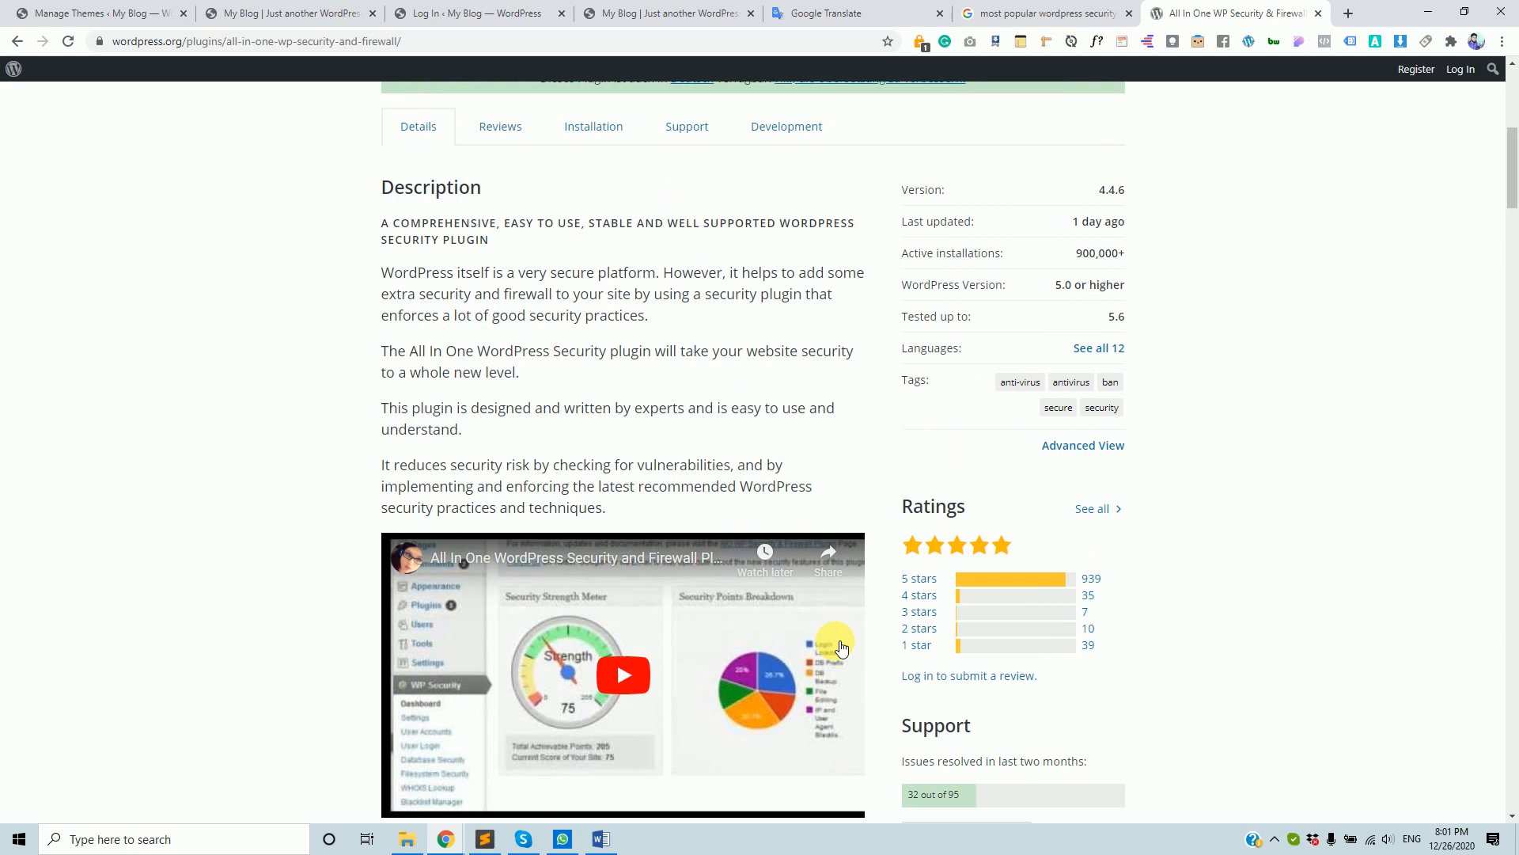
pyautogui.scroll(3, 841, 647)
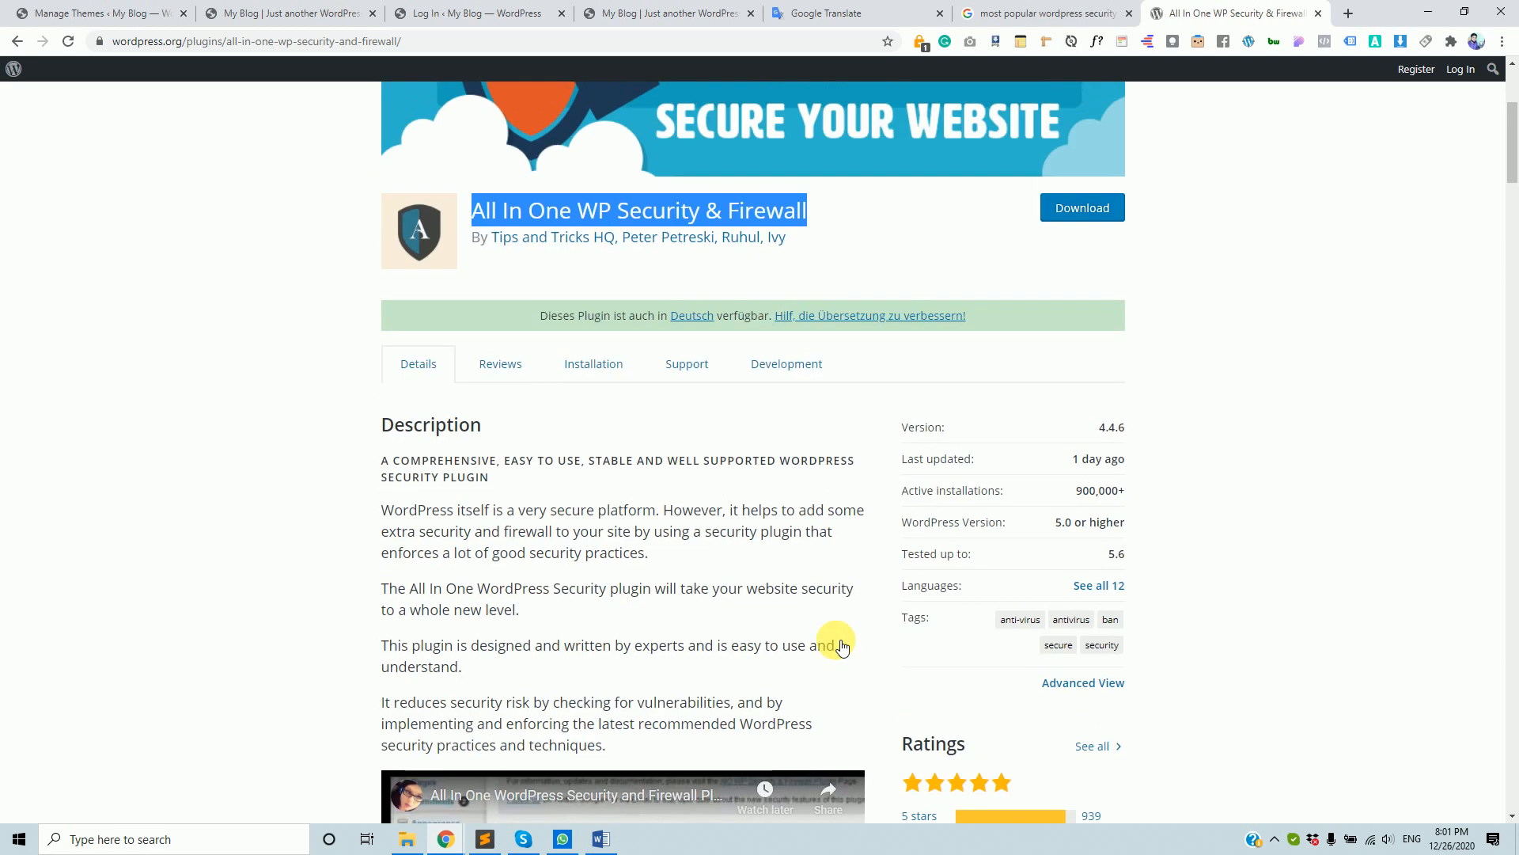
pyautogui.click(70, 12)
pyautogui.moveTo(70, 453)
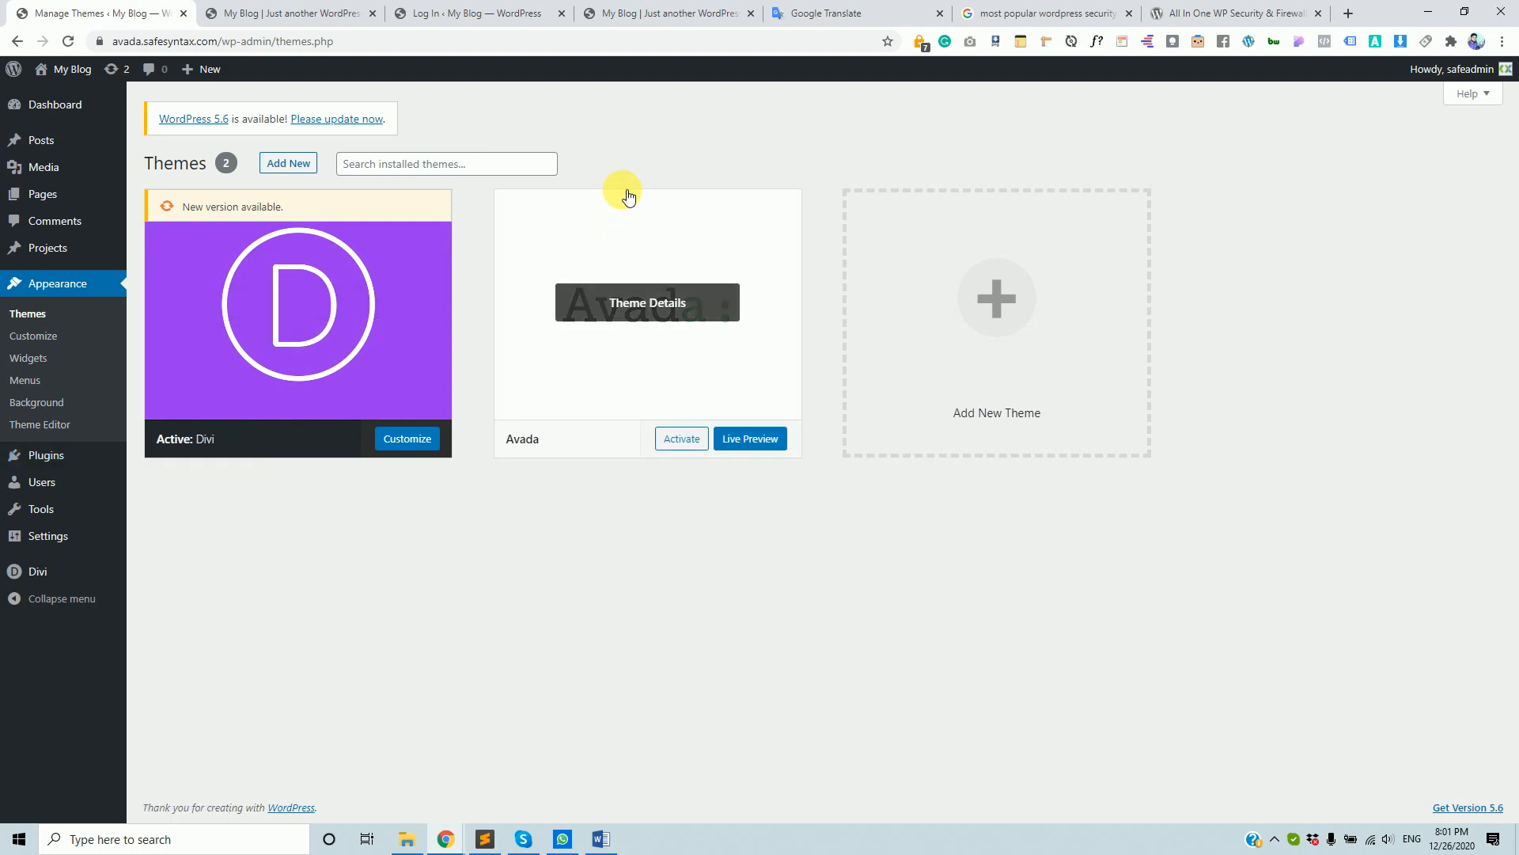
pyautogui.moveTo(606, 214)
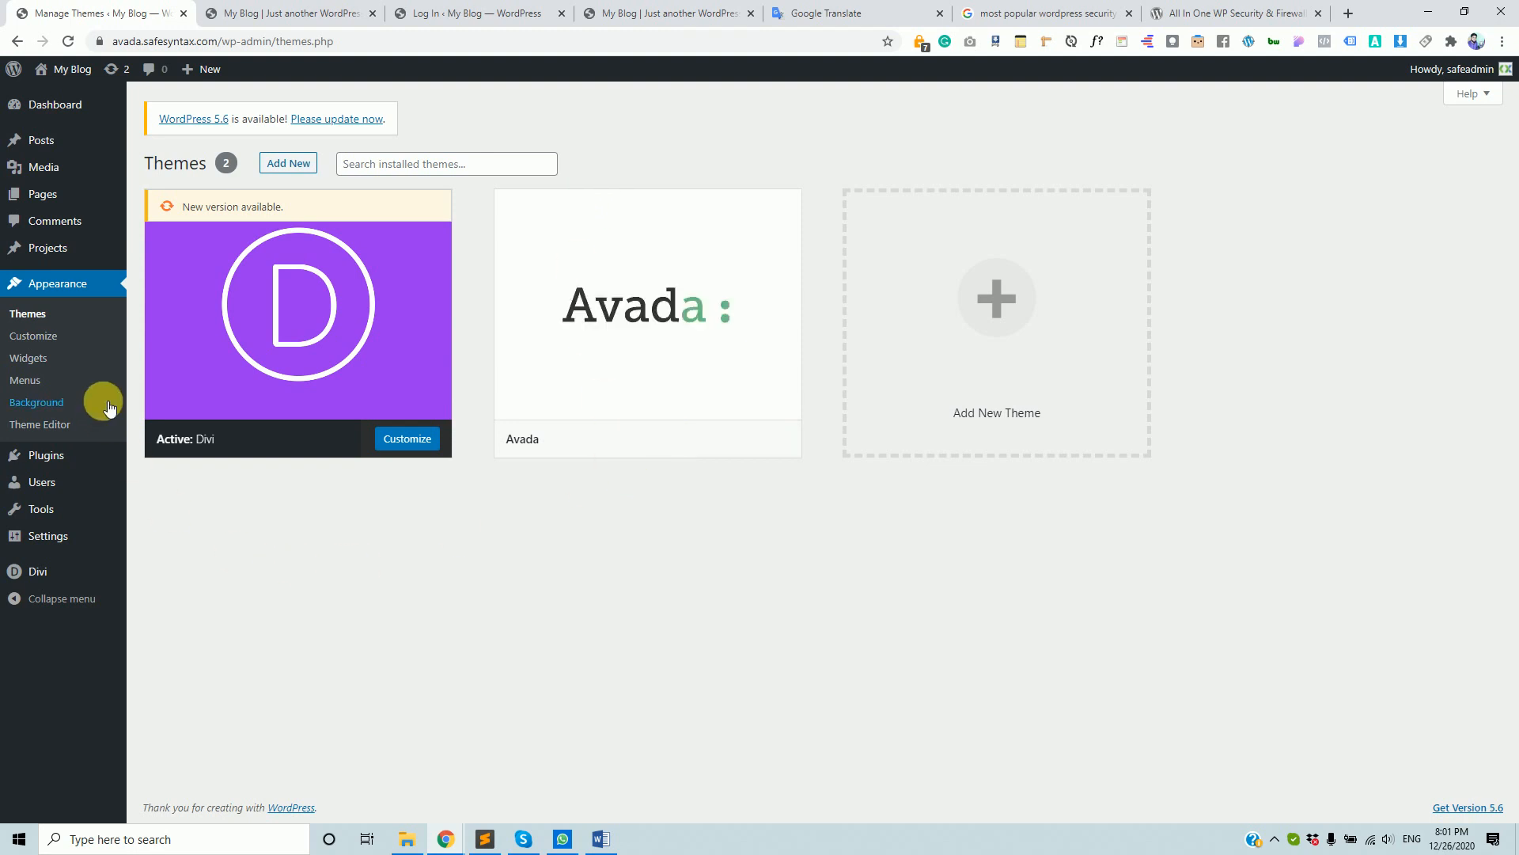
pyautogui.moveTo(125, 463)
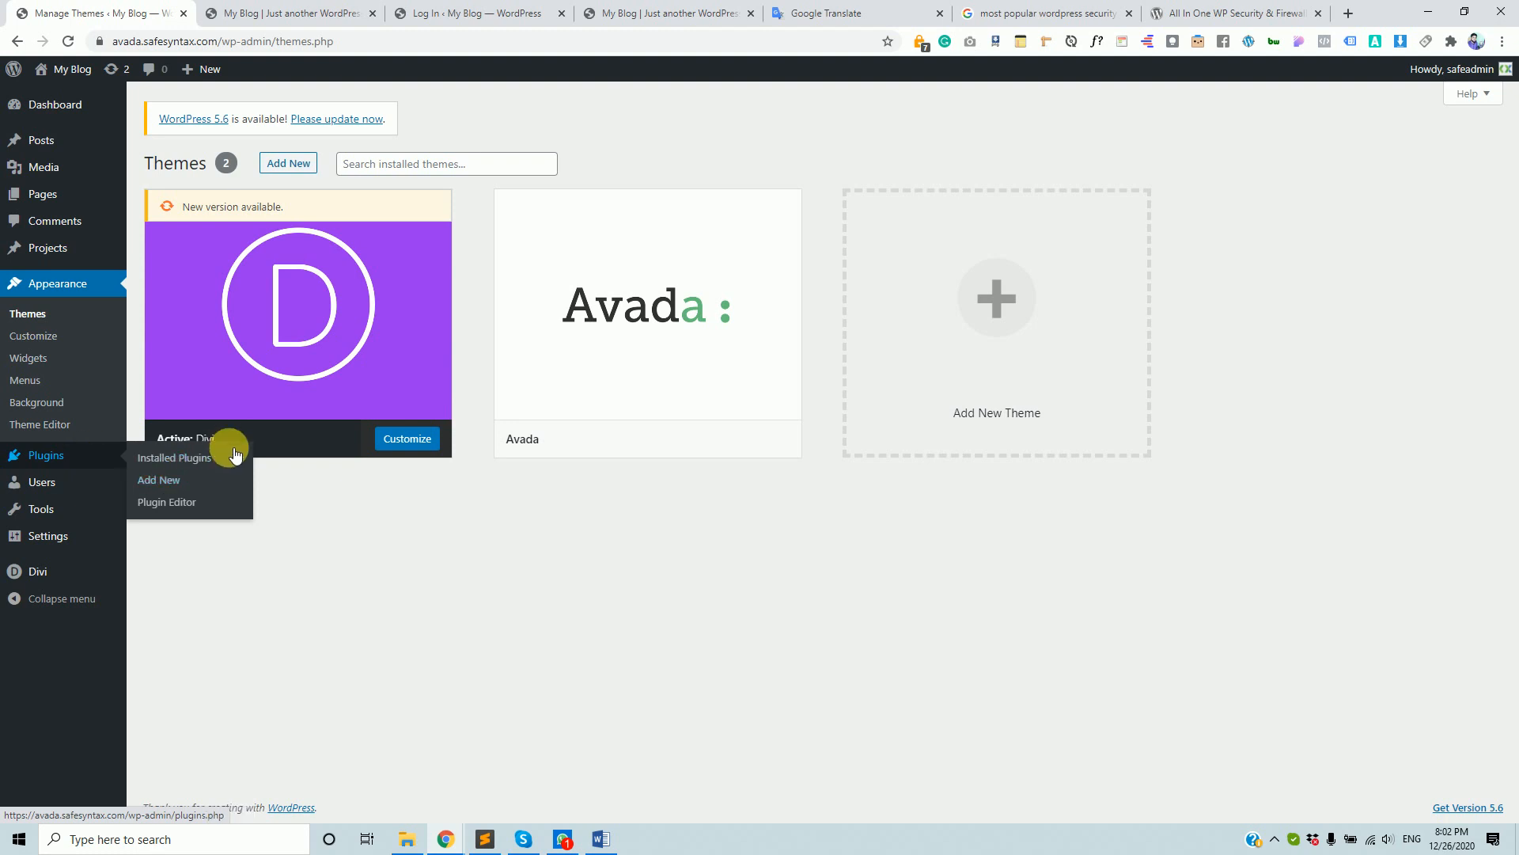
# - Search Add Plugins for 'iTheme S' and install iThemes Security
pyautogui.click(171, 483)
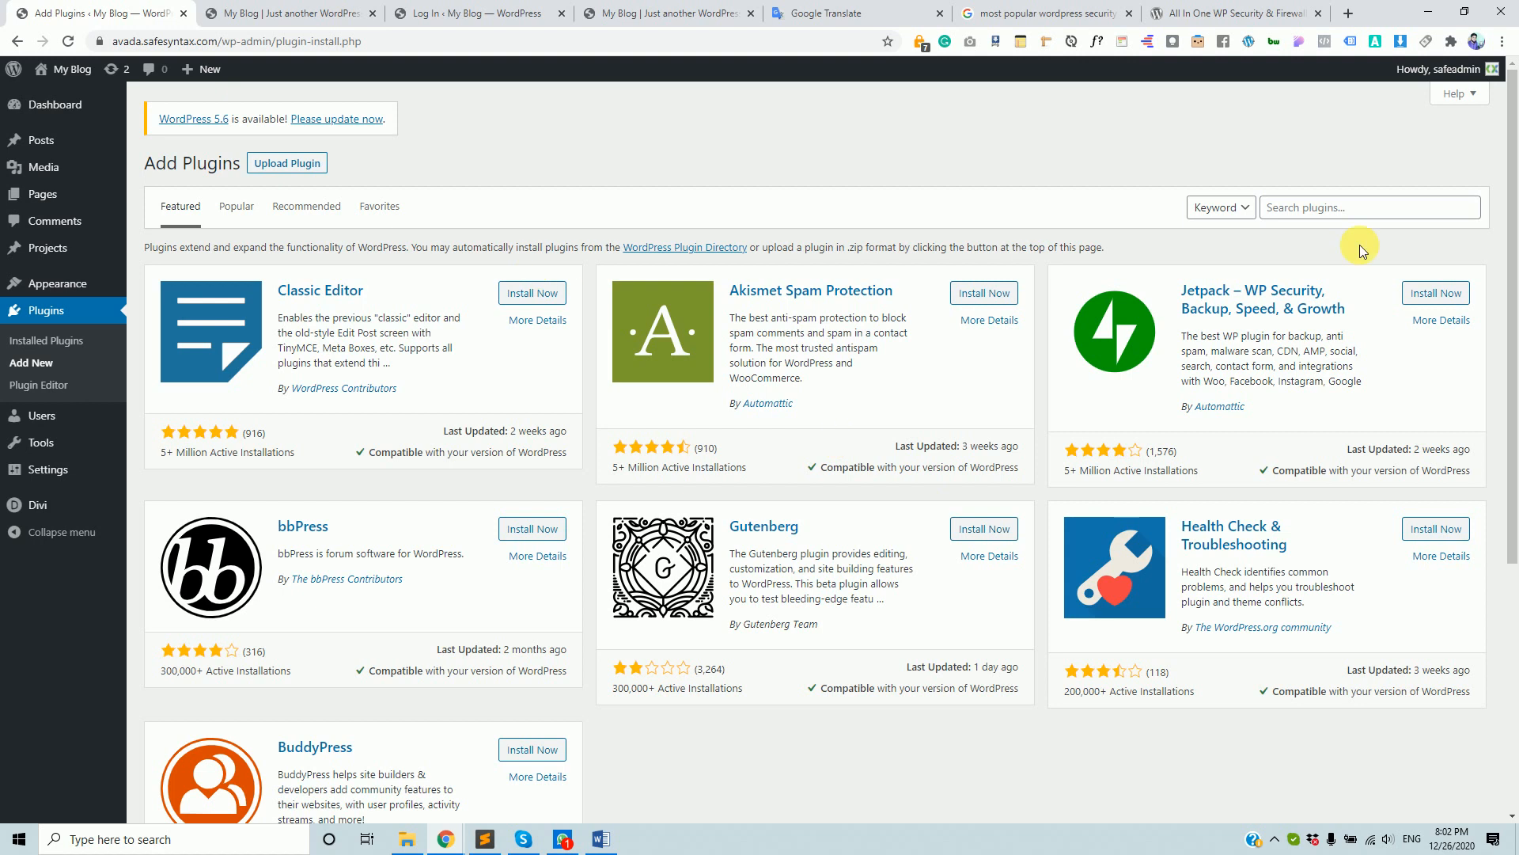
pyautogui.click(1354, 215)
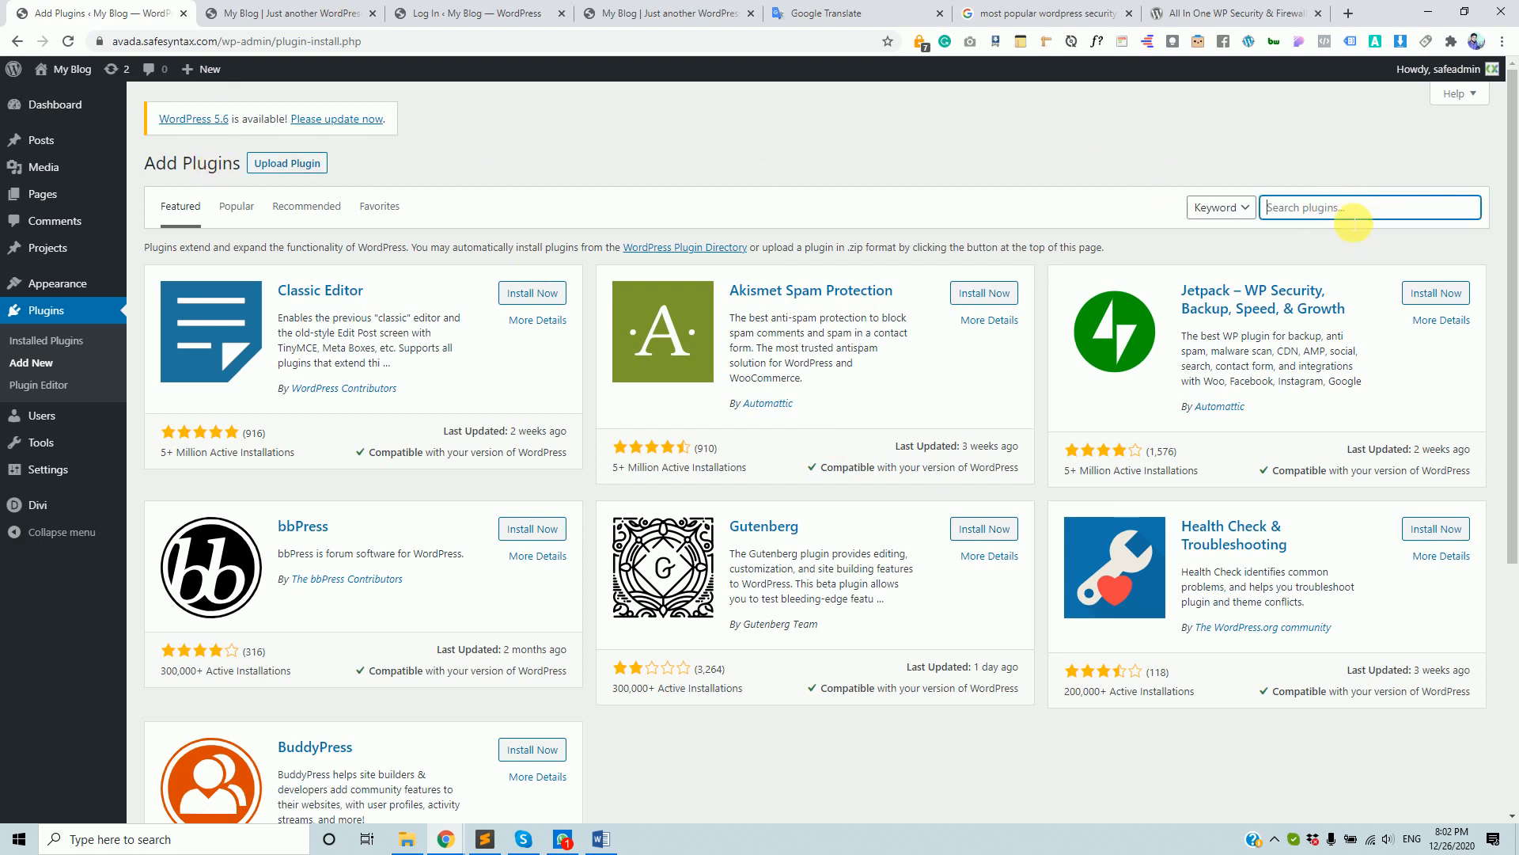
pyautogui.write('a')
pyautogui.press('BackSpace')
pyautogui.write('iTheme Security')
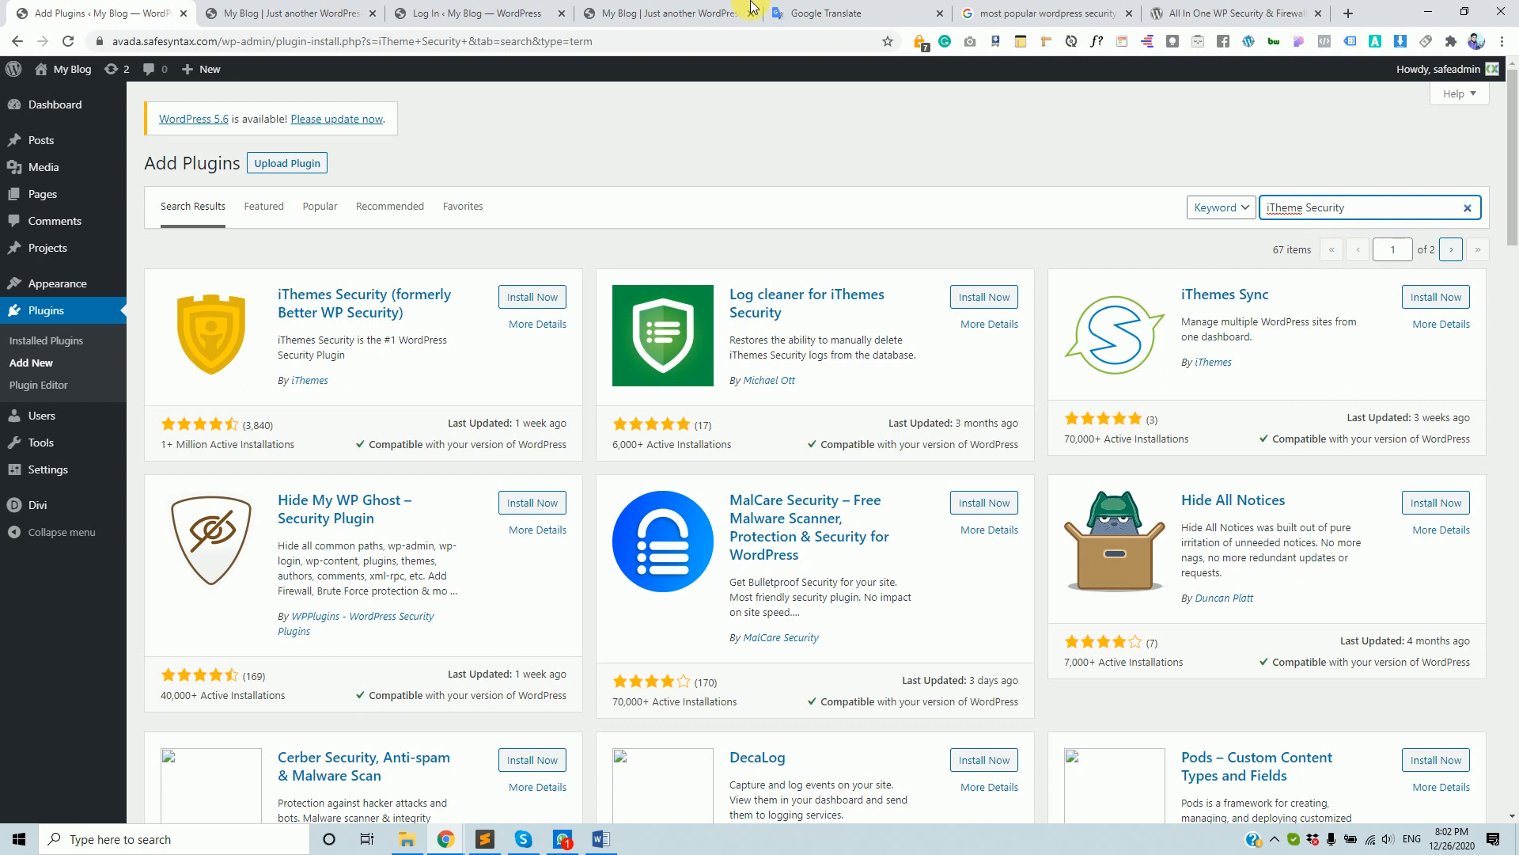
pyautogui.click(535, 301)
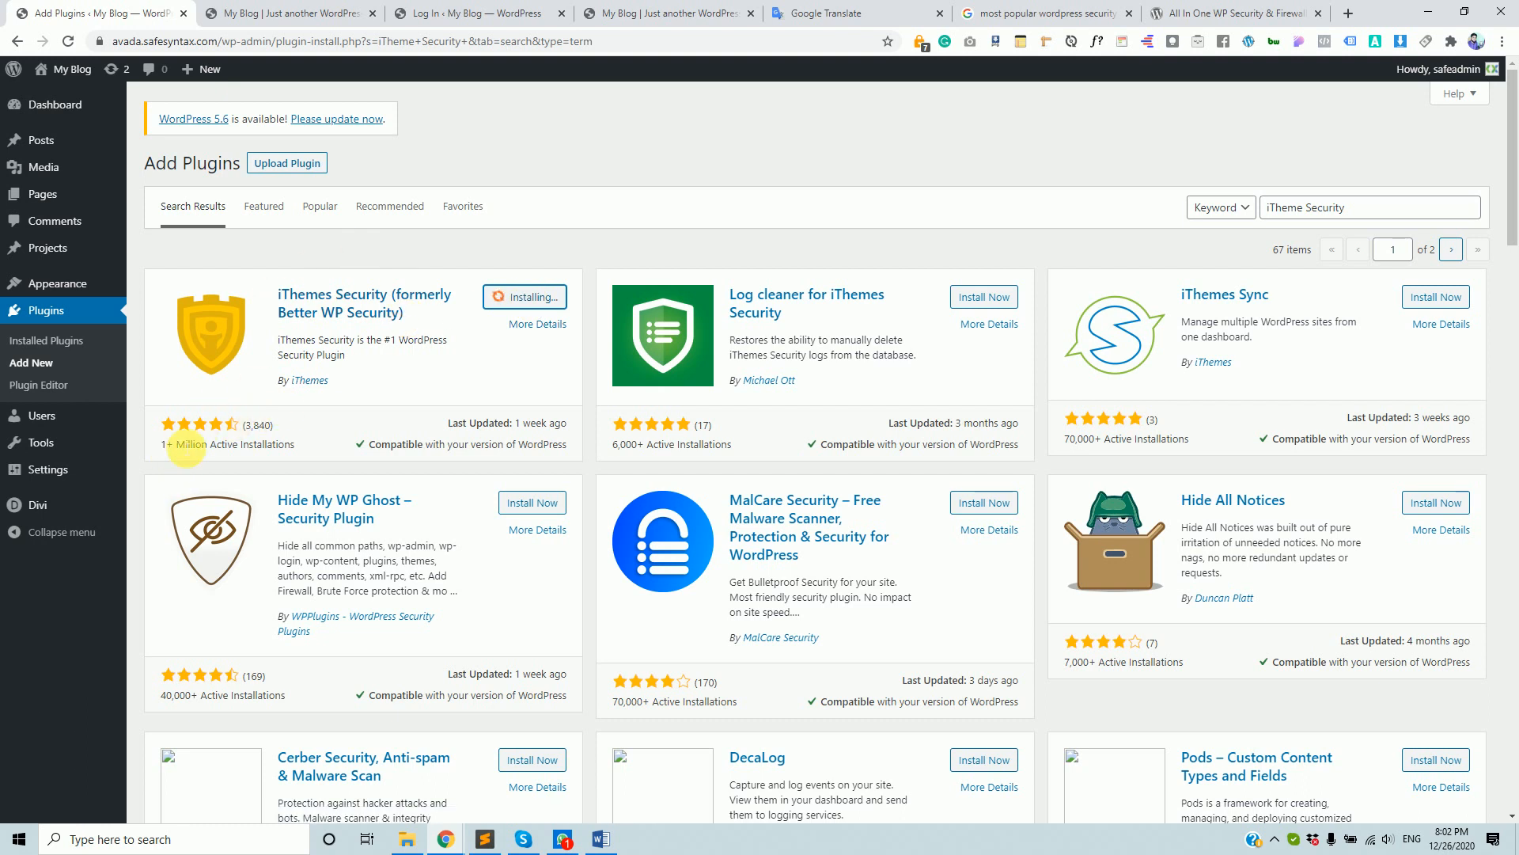
# - Highlight iThemes Security's active installation count, review count and last-updated date
pyautogui.moveTo(168, 450); pyautogui.dragTo(279, 453)
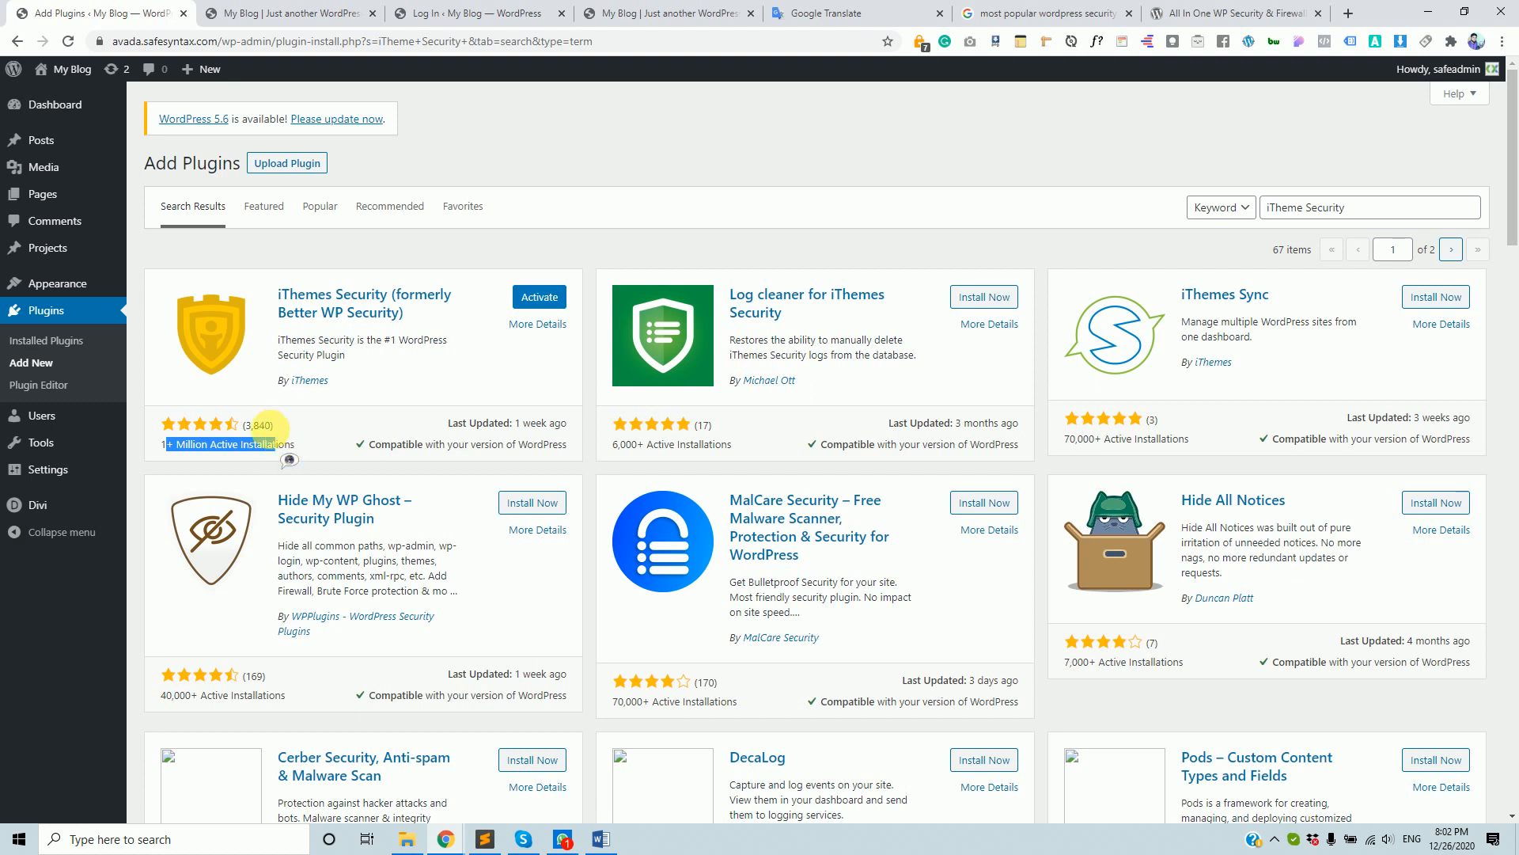
pyautogui.click(204, 448)
pyautogui.moveTo(186, 448); pyautogui.dragTo(263, 434)
pyautogui.click(270, 430)
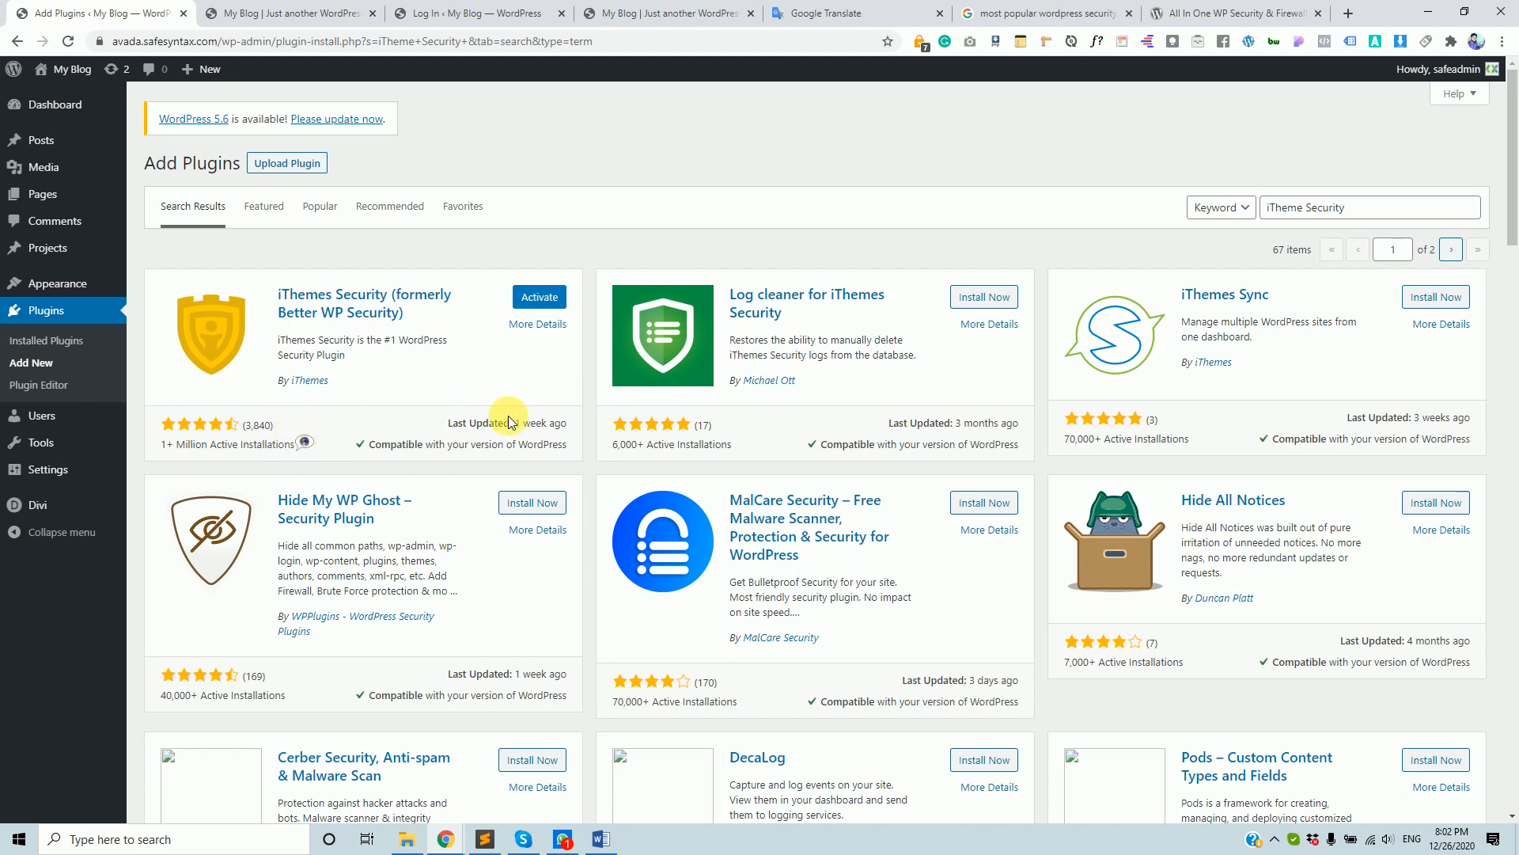
pyautogui.moveTo(518, 429); pyautogui.dragTo(568, 421)
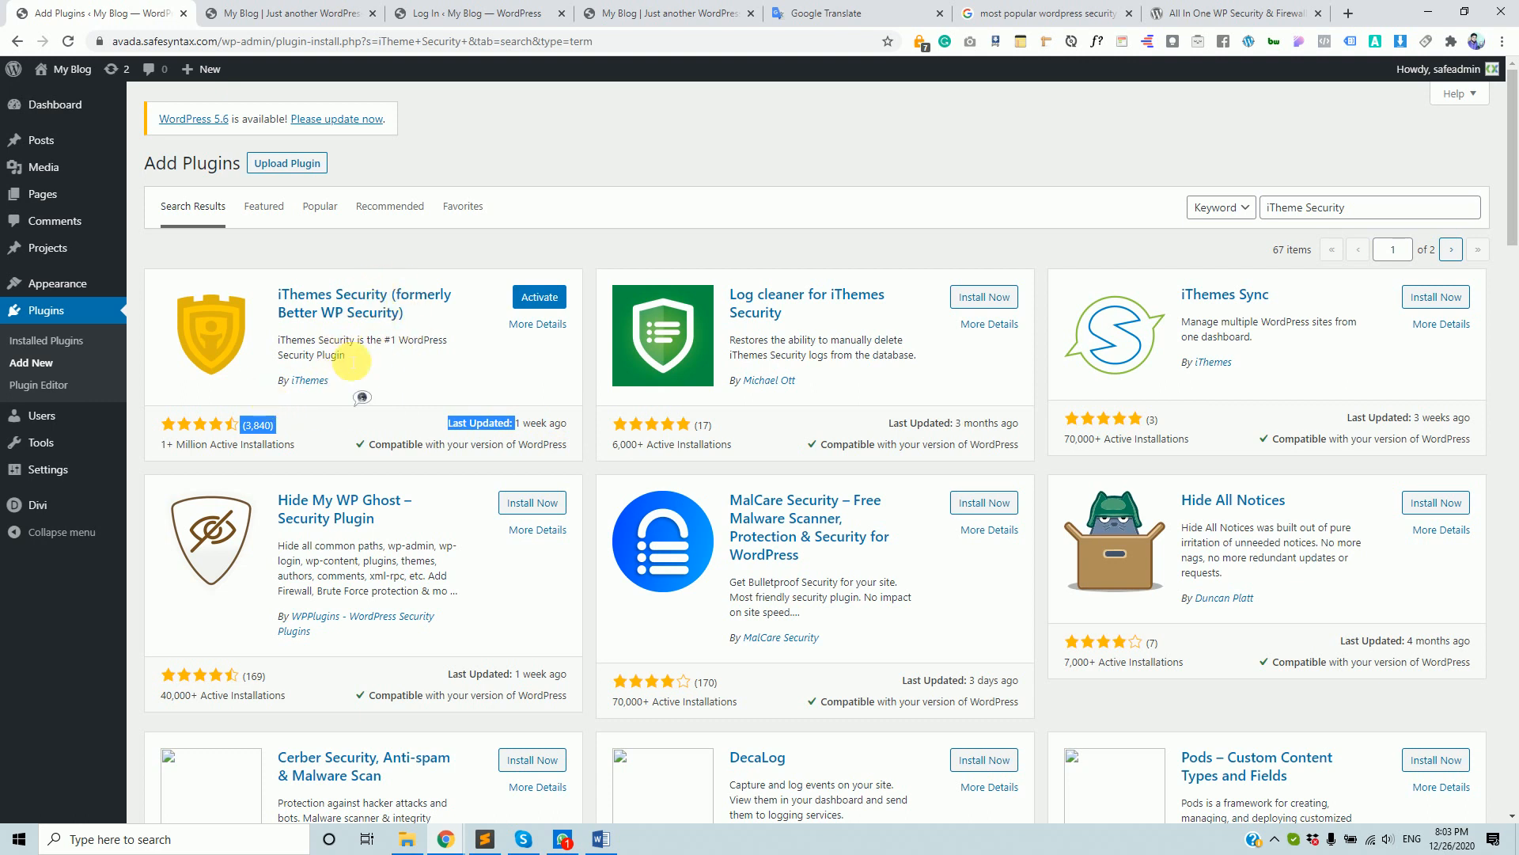
pyautogui.click(328, 431)
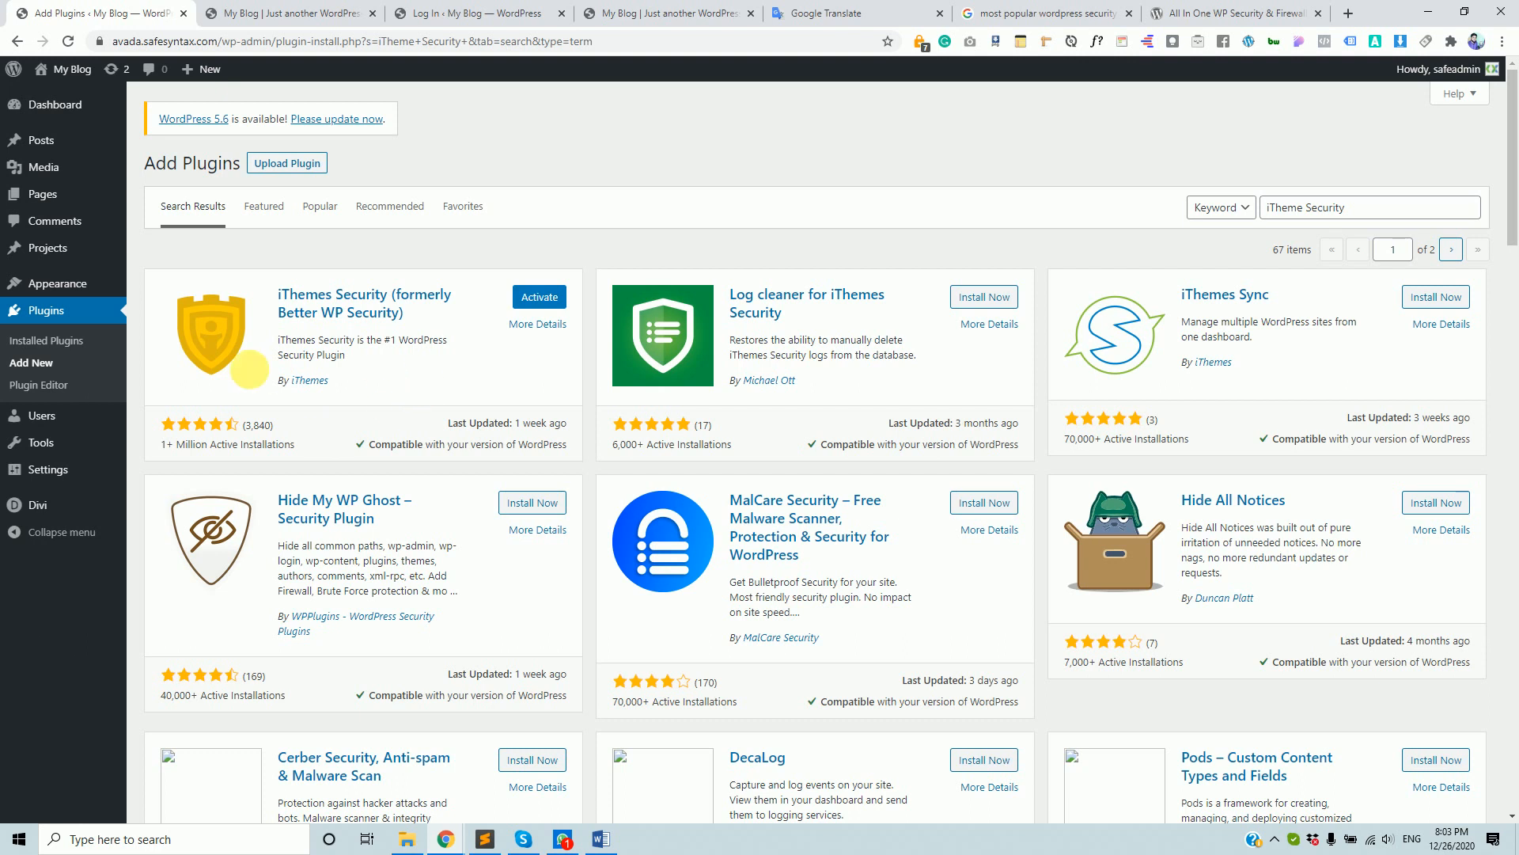
# - Activate the iThemes Security plugin so the new Security menu appears in the sidebar
pyautogui.click(533, 298)
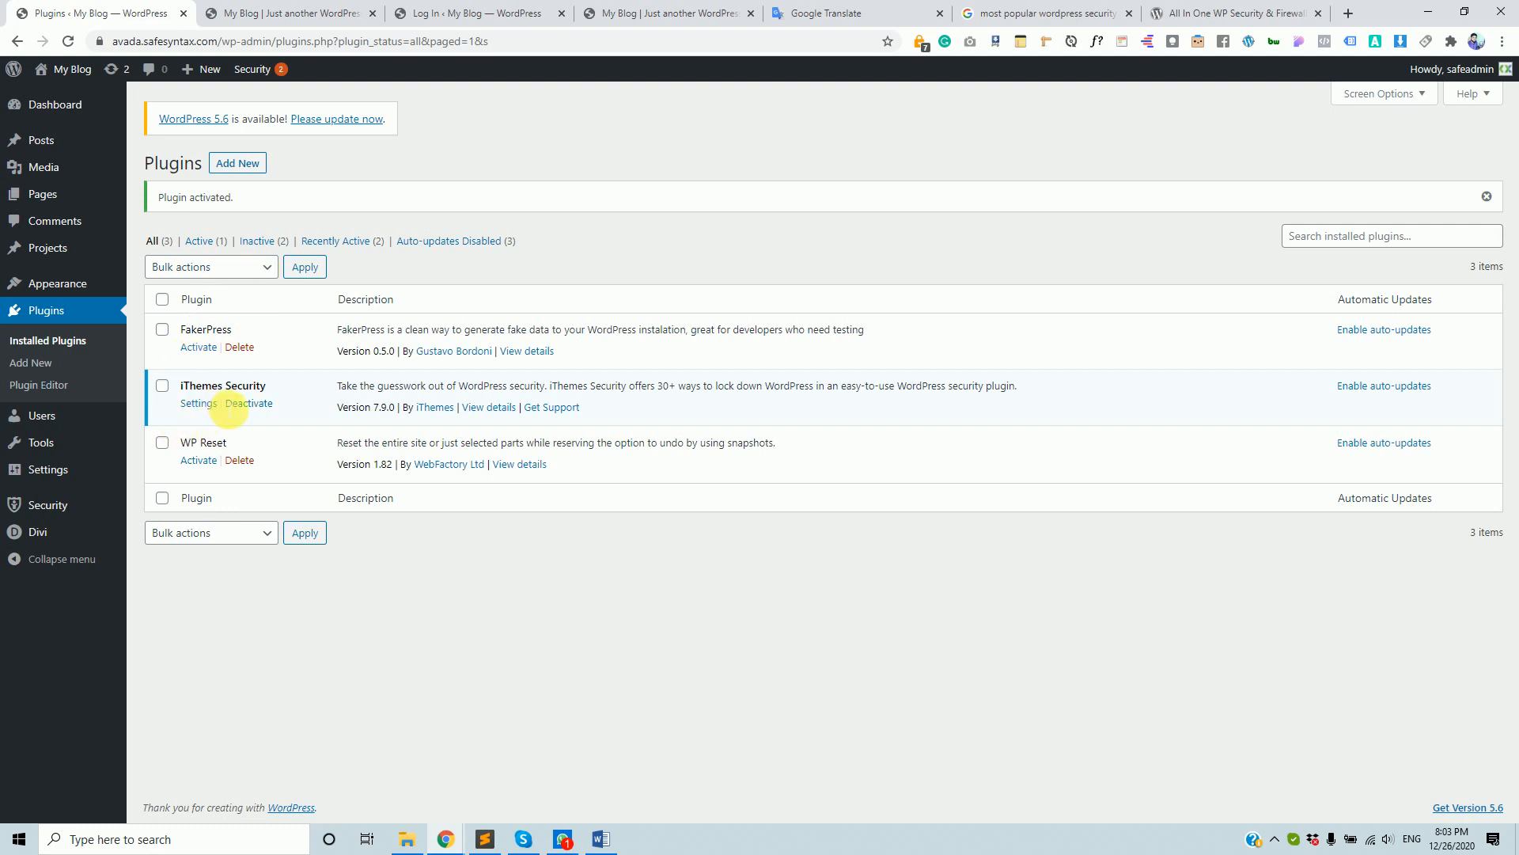
pyautogui.moveTo(51, 505)
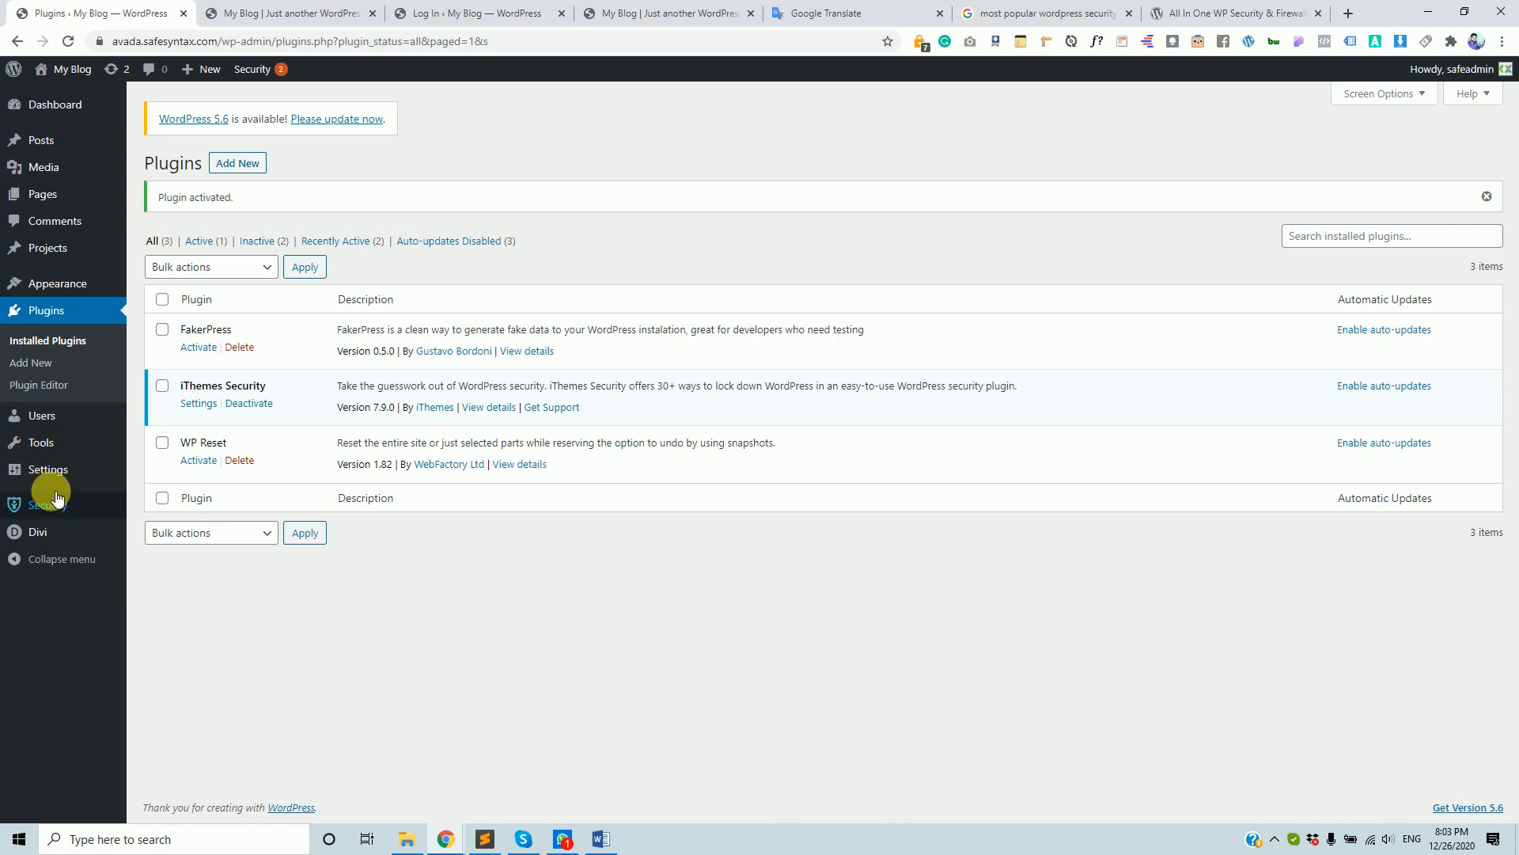
# - Open iThemes Security and review the Security Check modules: Banned Users, Database Backups, Brute Force Protection
pyautogui.click(61, 508)
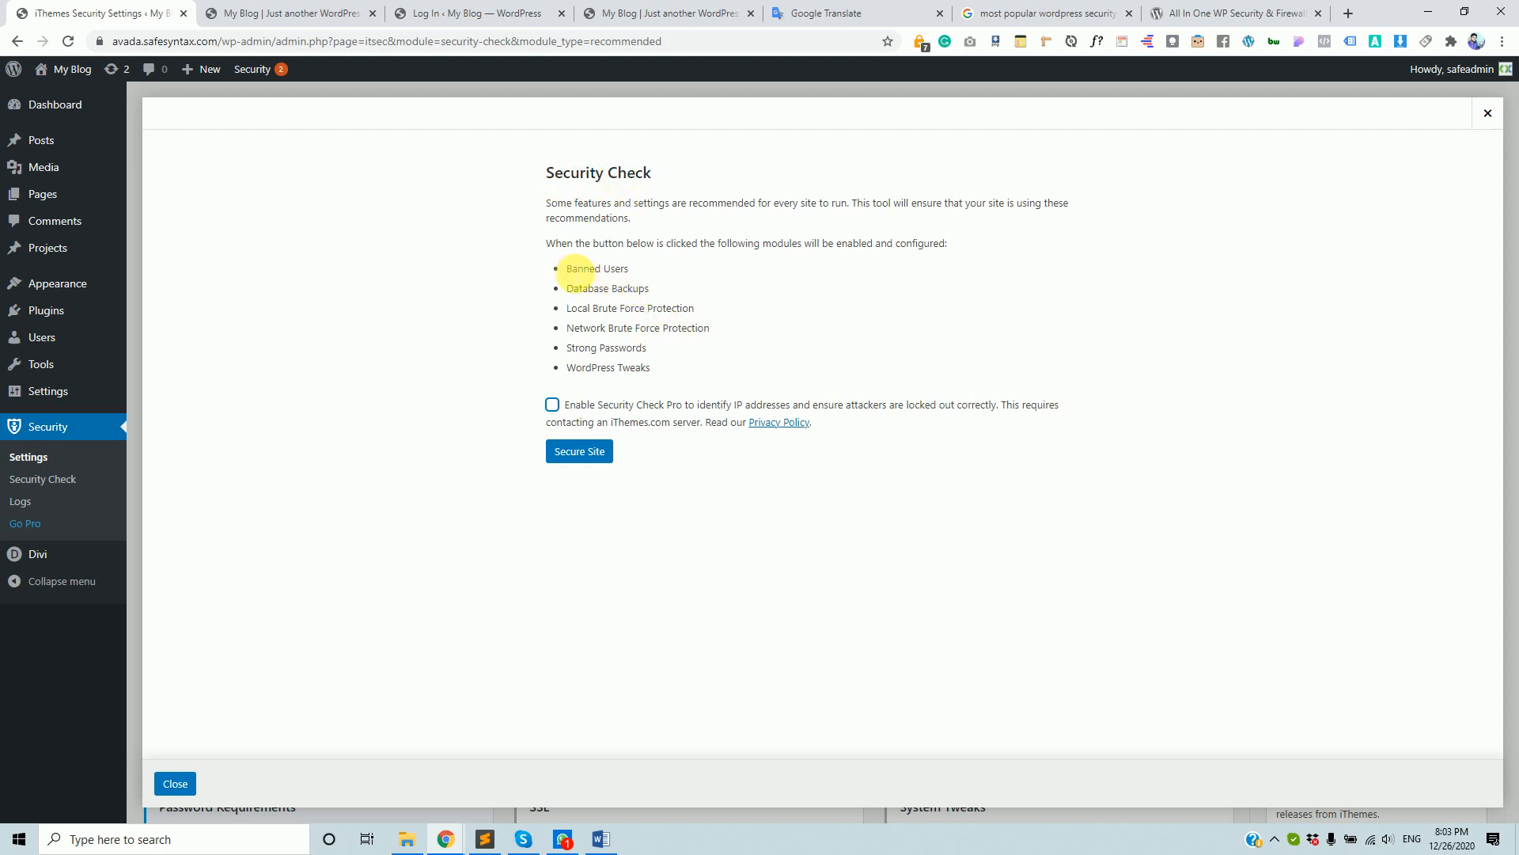
pyautogui.moveTo(567, 270); pyautogui.dragTo(644, 306)
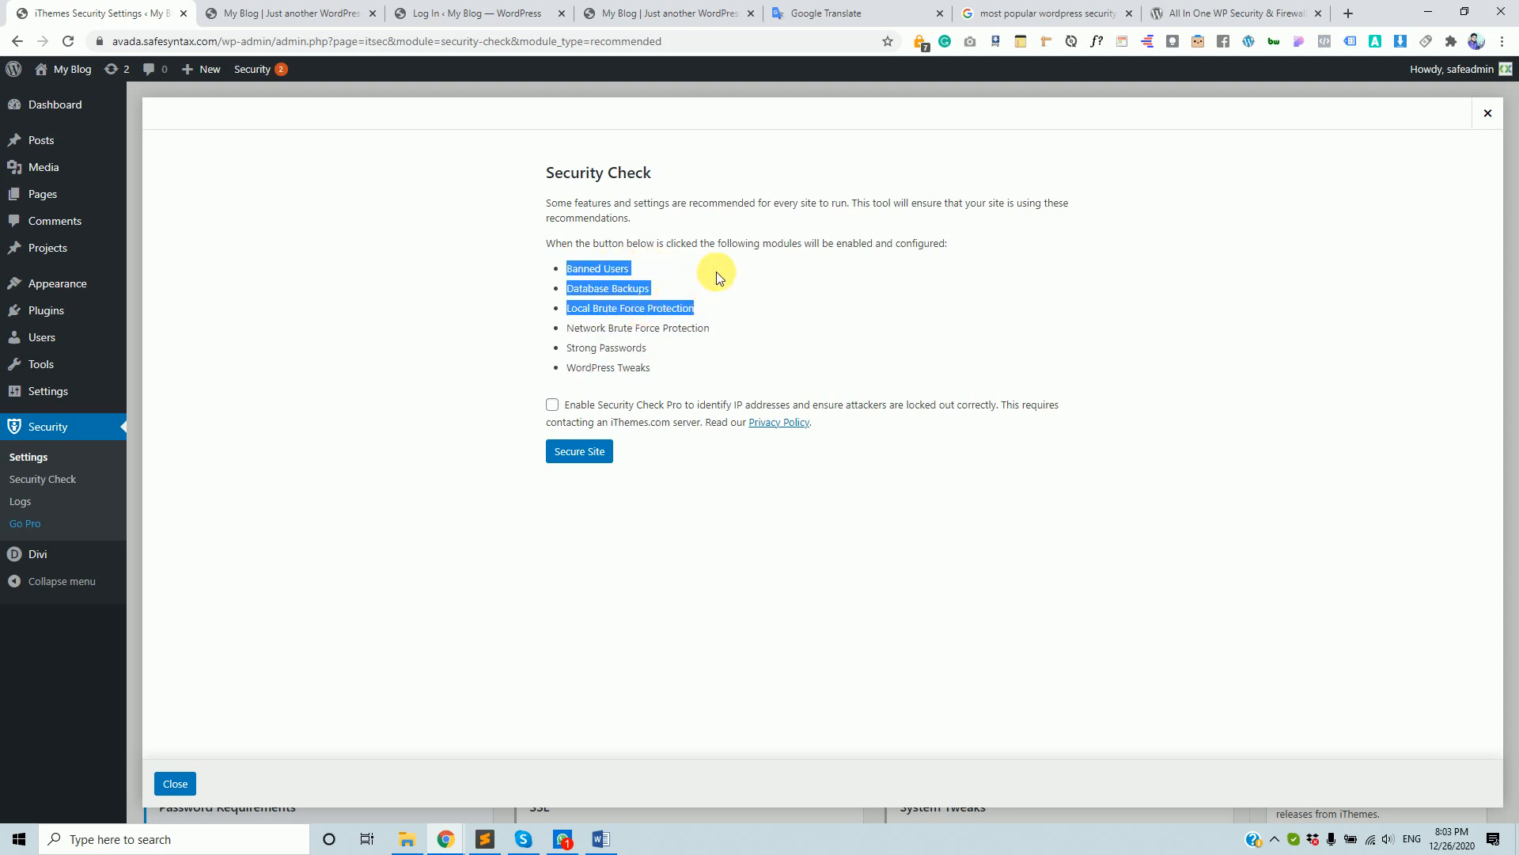
pyautogui.click(657, 271)
pyautogui.moveTo(631, 269); pyautogui.dragTo(596, 294)
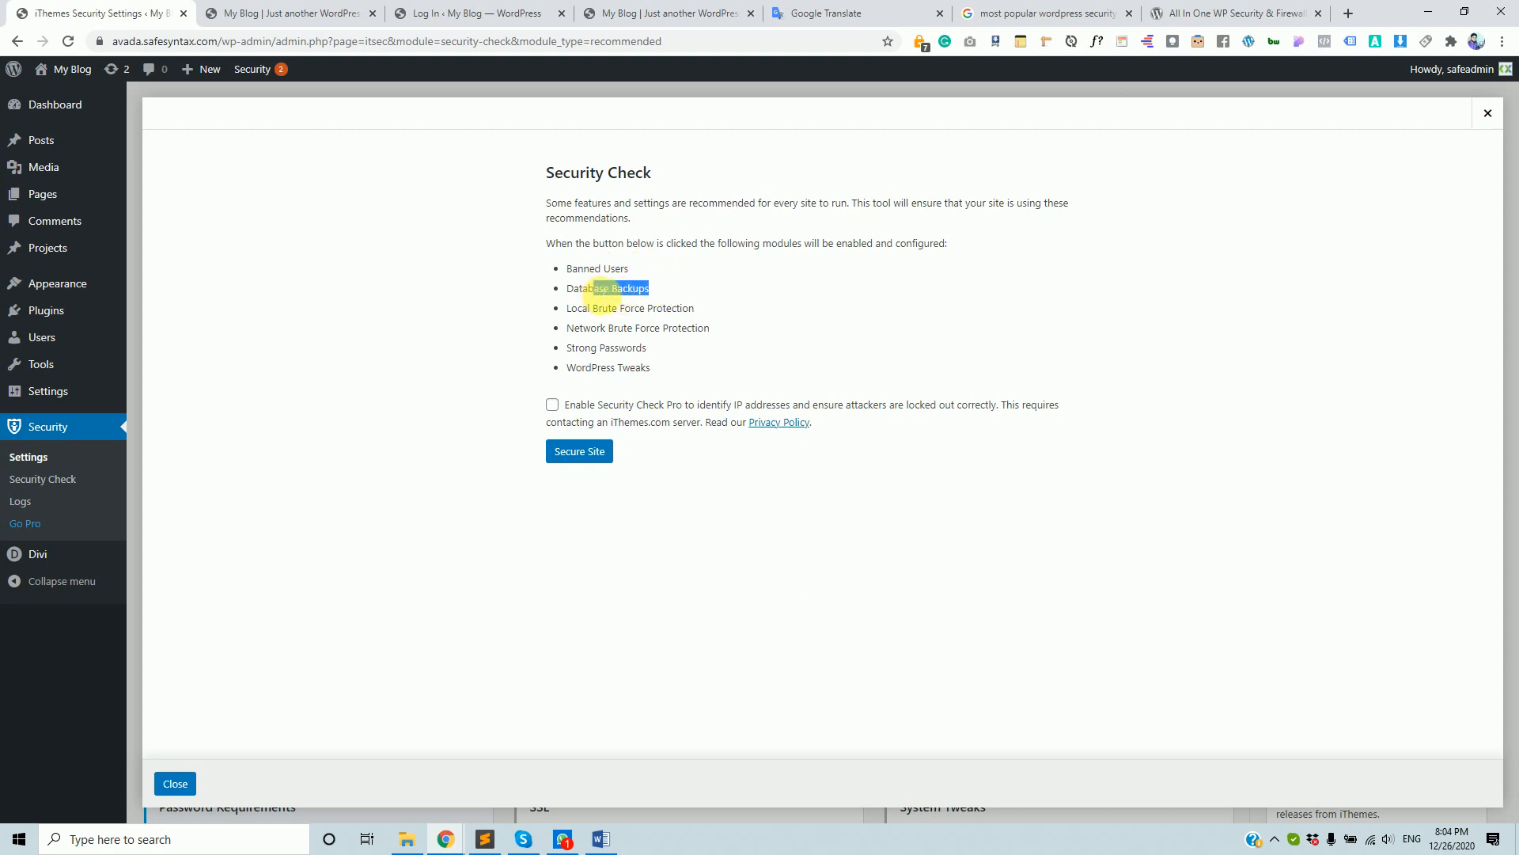
pyautogui.click(700, 309)
pyautogui.moveTo(718, 313); pyautogui.dragTo(589, 309)
pyautogui.moveTo(725, 326); pyautogui.dragTo(629, 330)
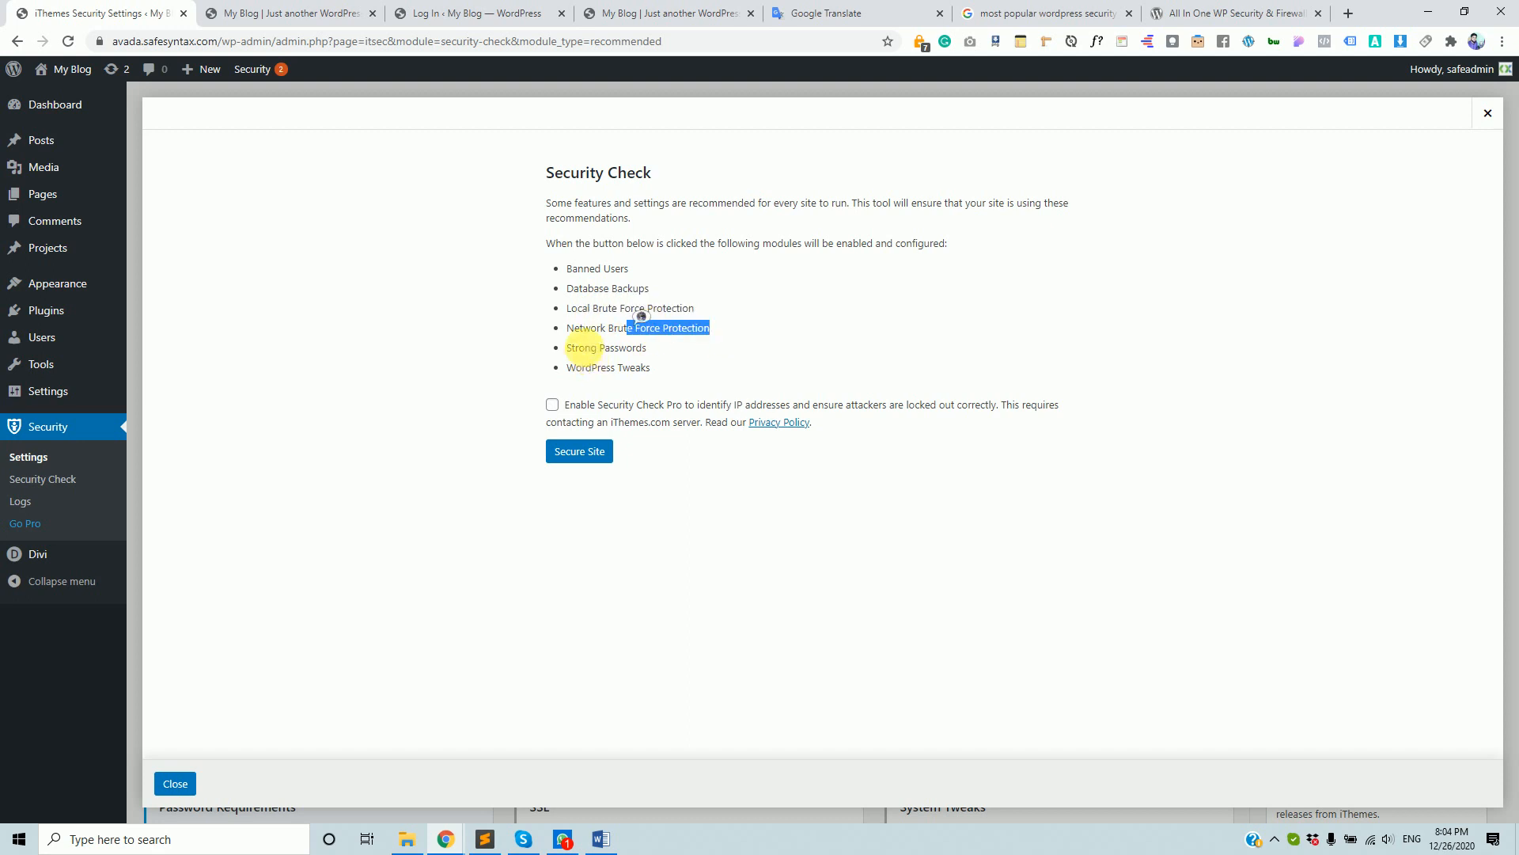
# - Note Strong Passwords and WordPress Tweaks, tick Enable Security Check Pro, and run Secure Site
pyautogui.doubleClick(590, 349)
pyautogui.tripleClick(591, 350)
pyautogui.click(605, 372)
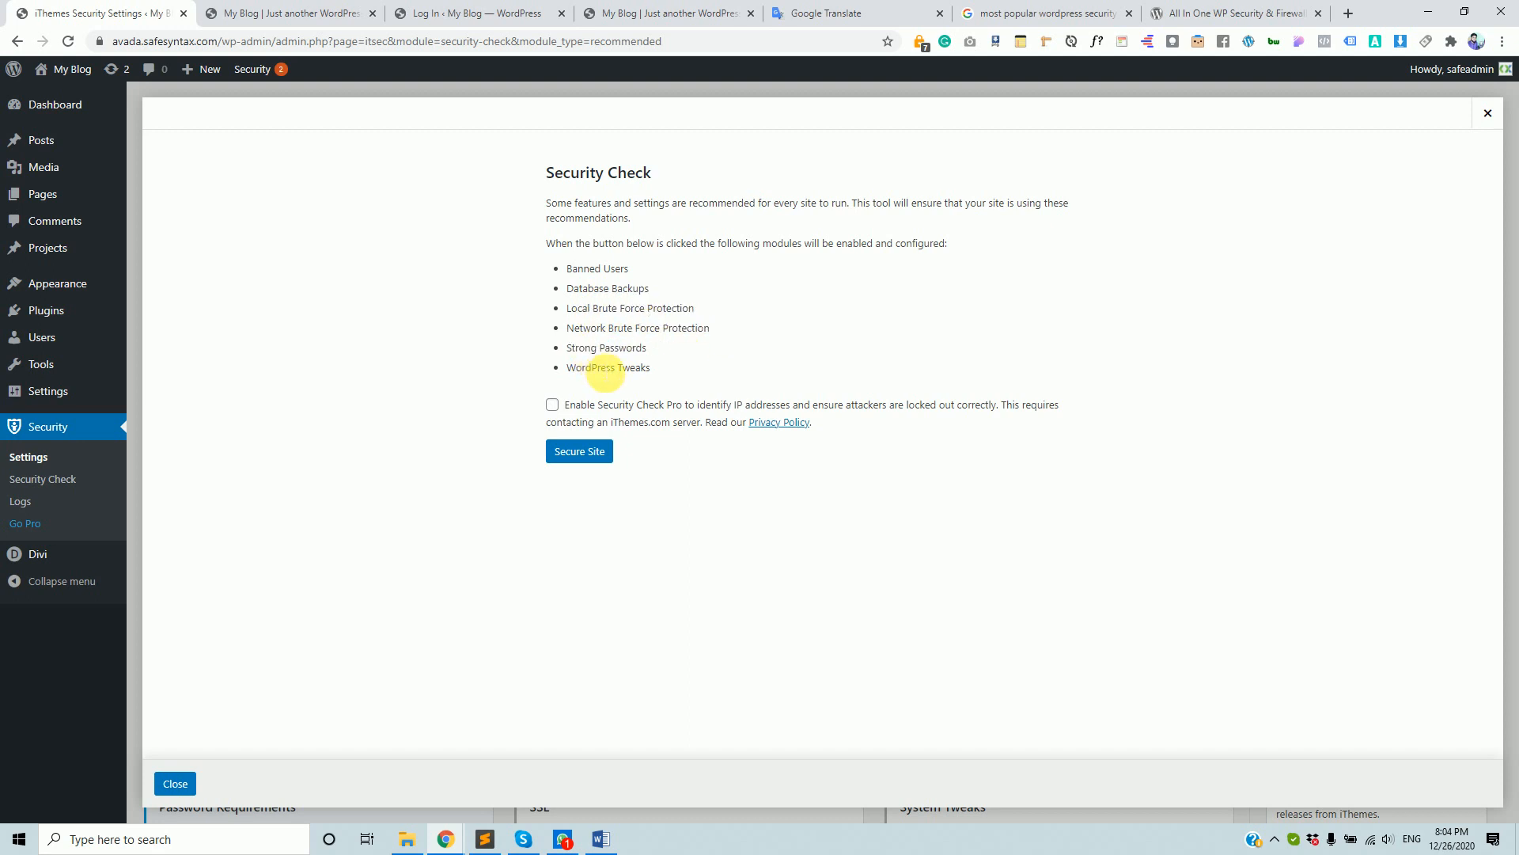
pyautogui.tripleClick(618, 369)
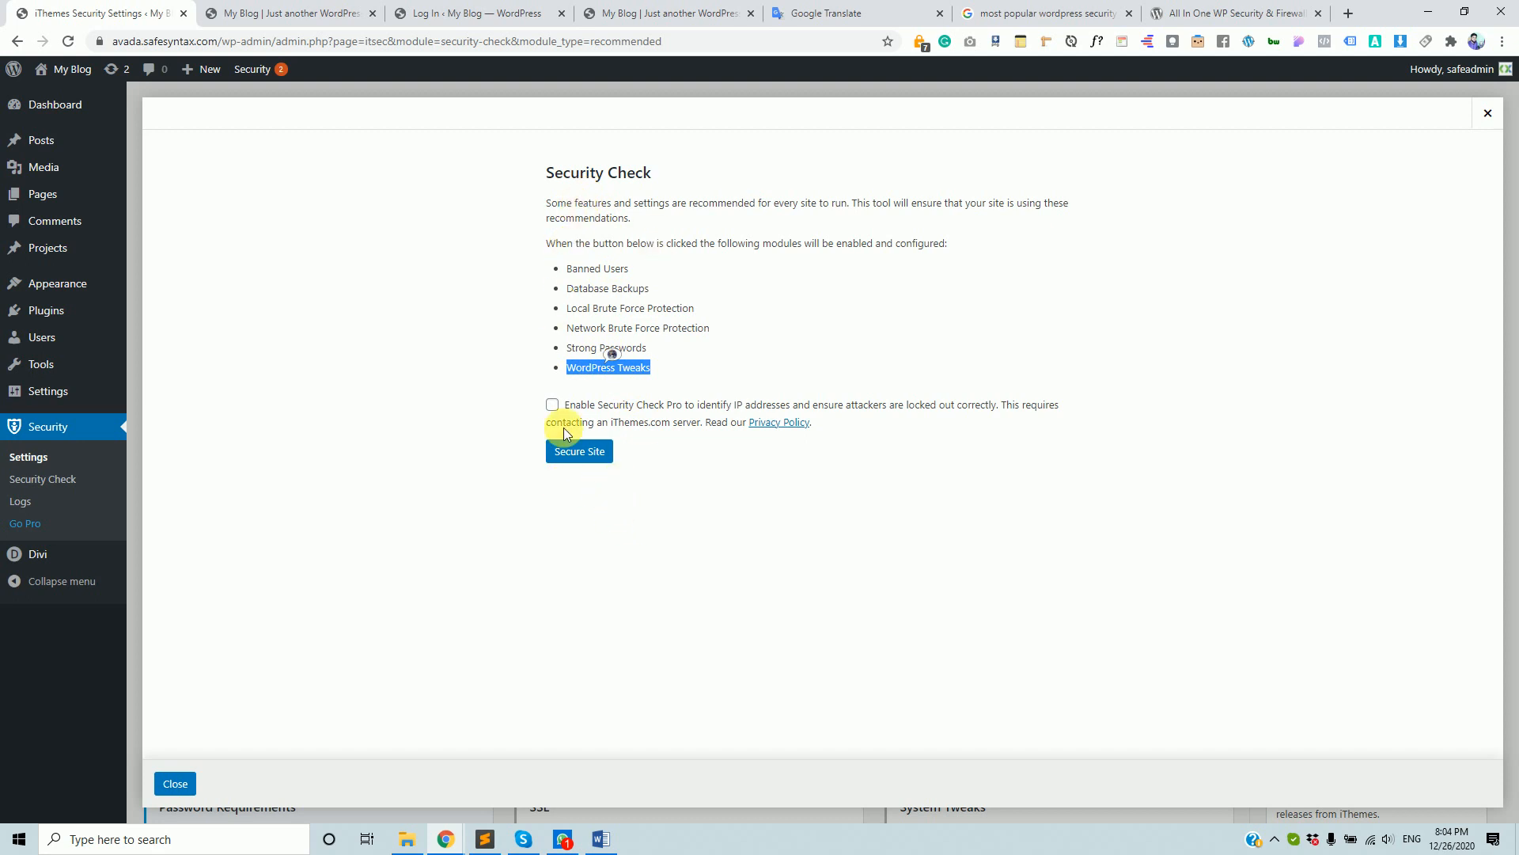
pyautogui.click(552, 404)
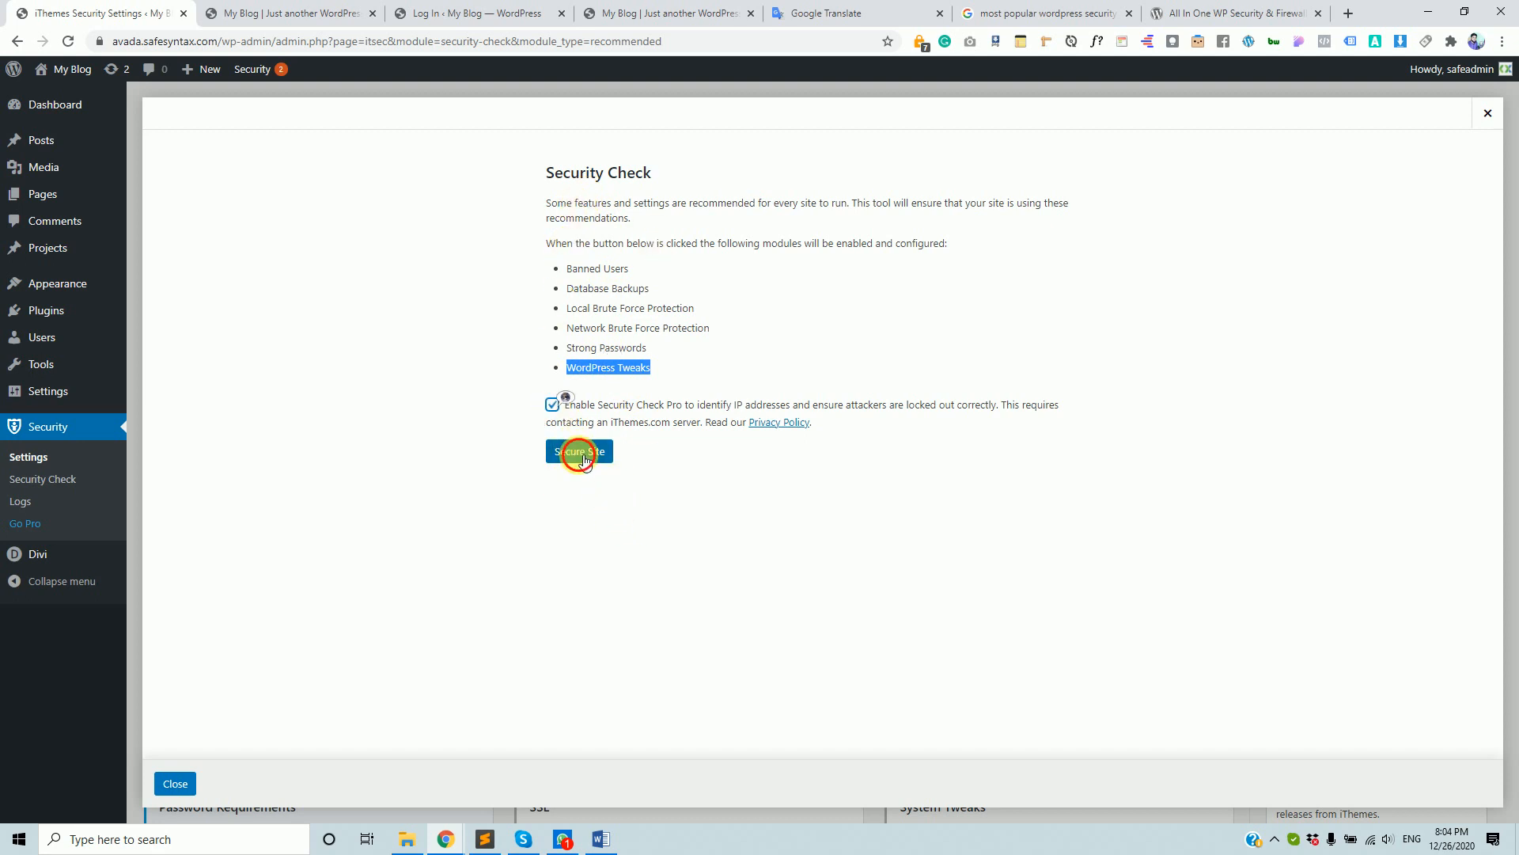
pyautogui.click(580, 452)
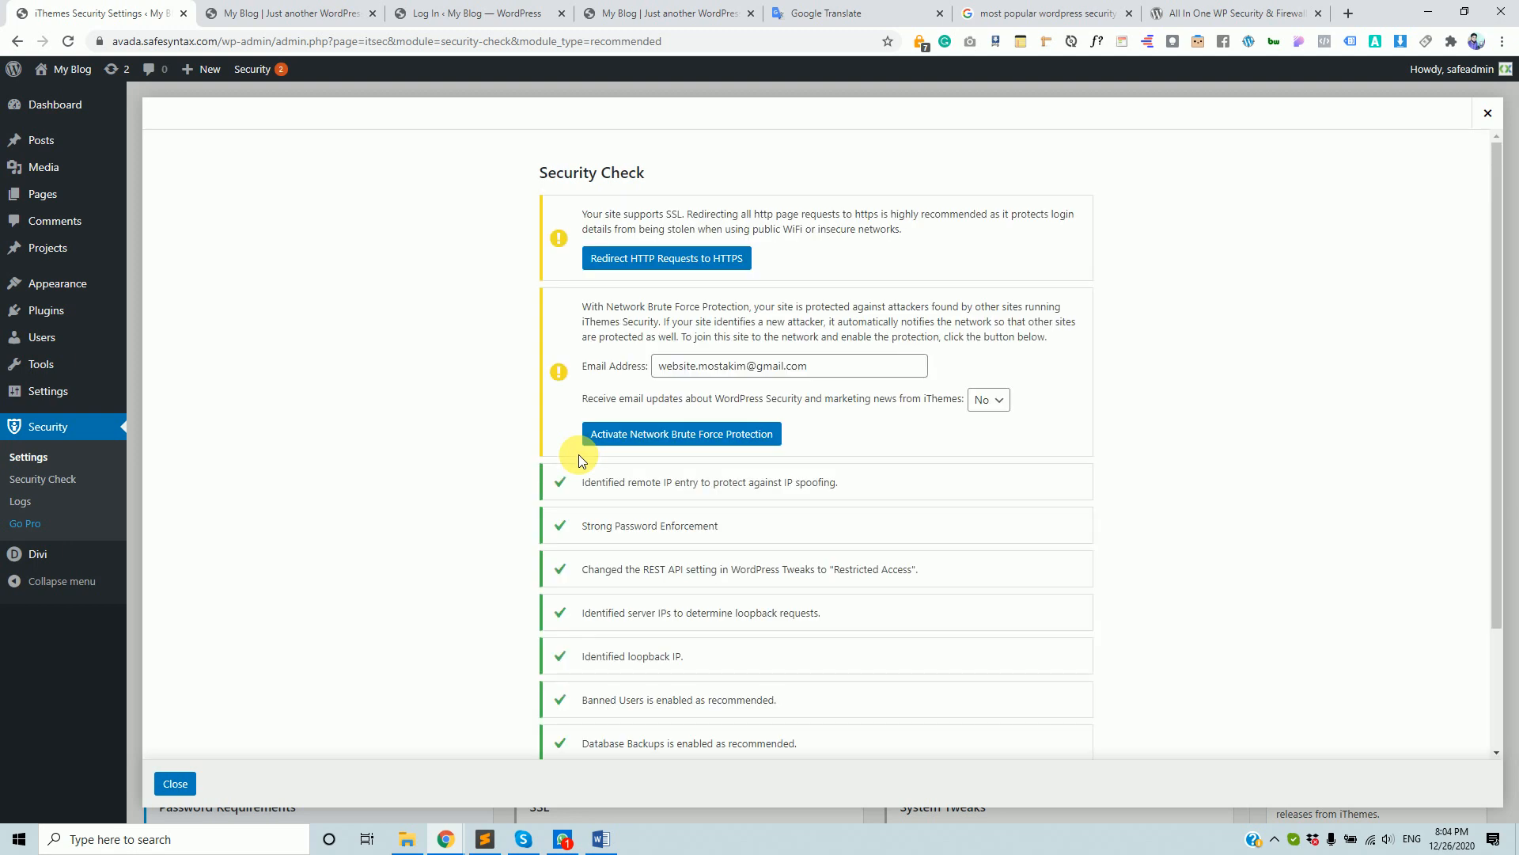
pyautogui.scroll(-1, 707, 515)
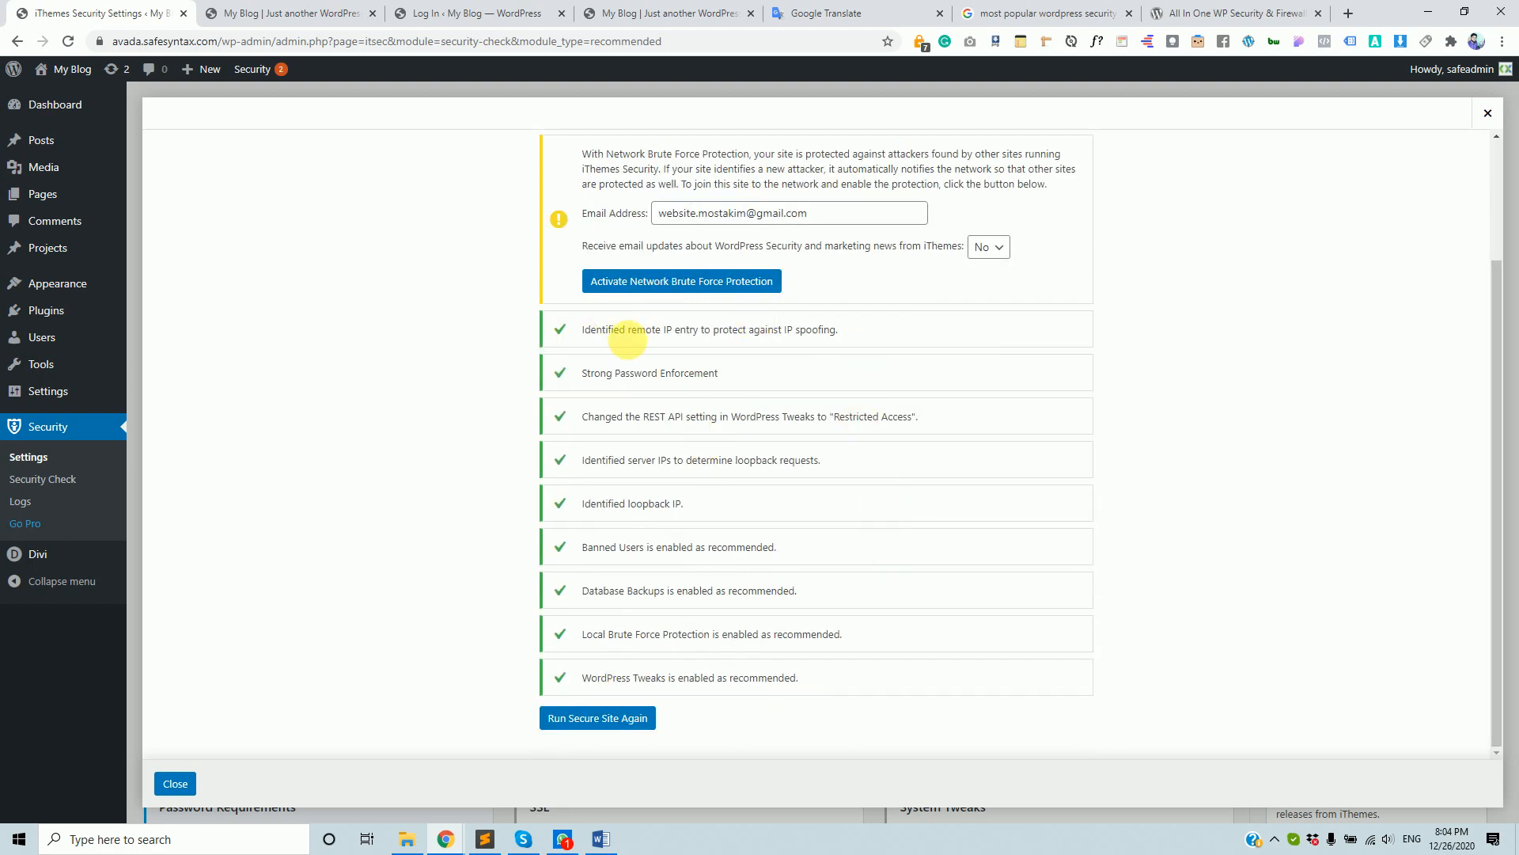
pyautogui.scroll(2, 523, 453)
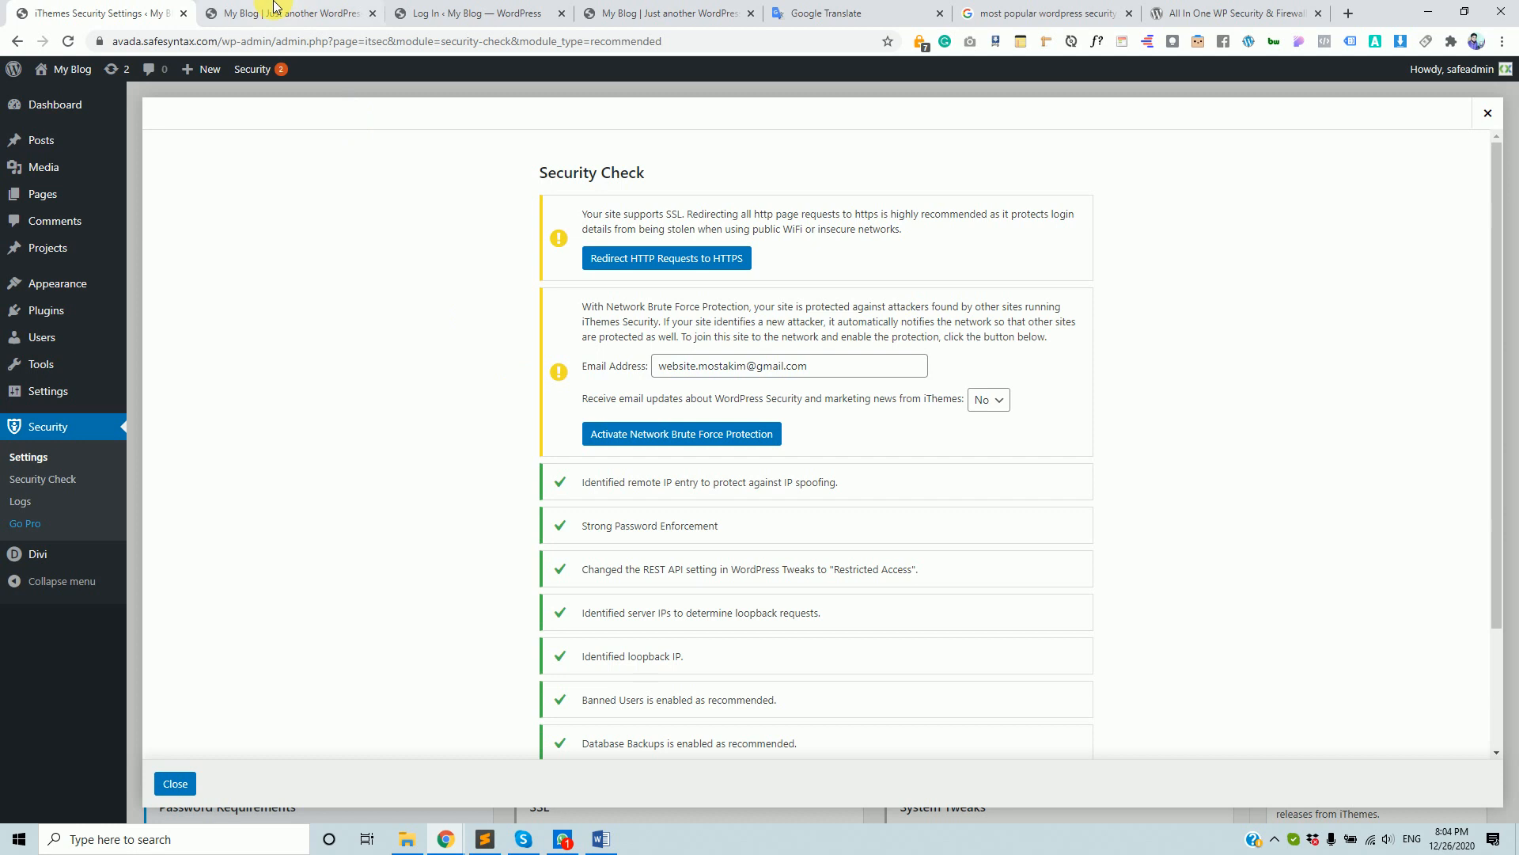
pyautogui.moveTo(93, 68)
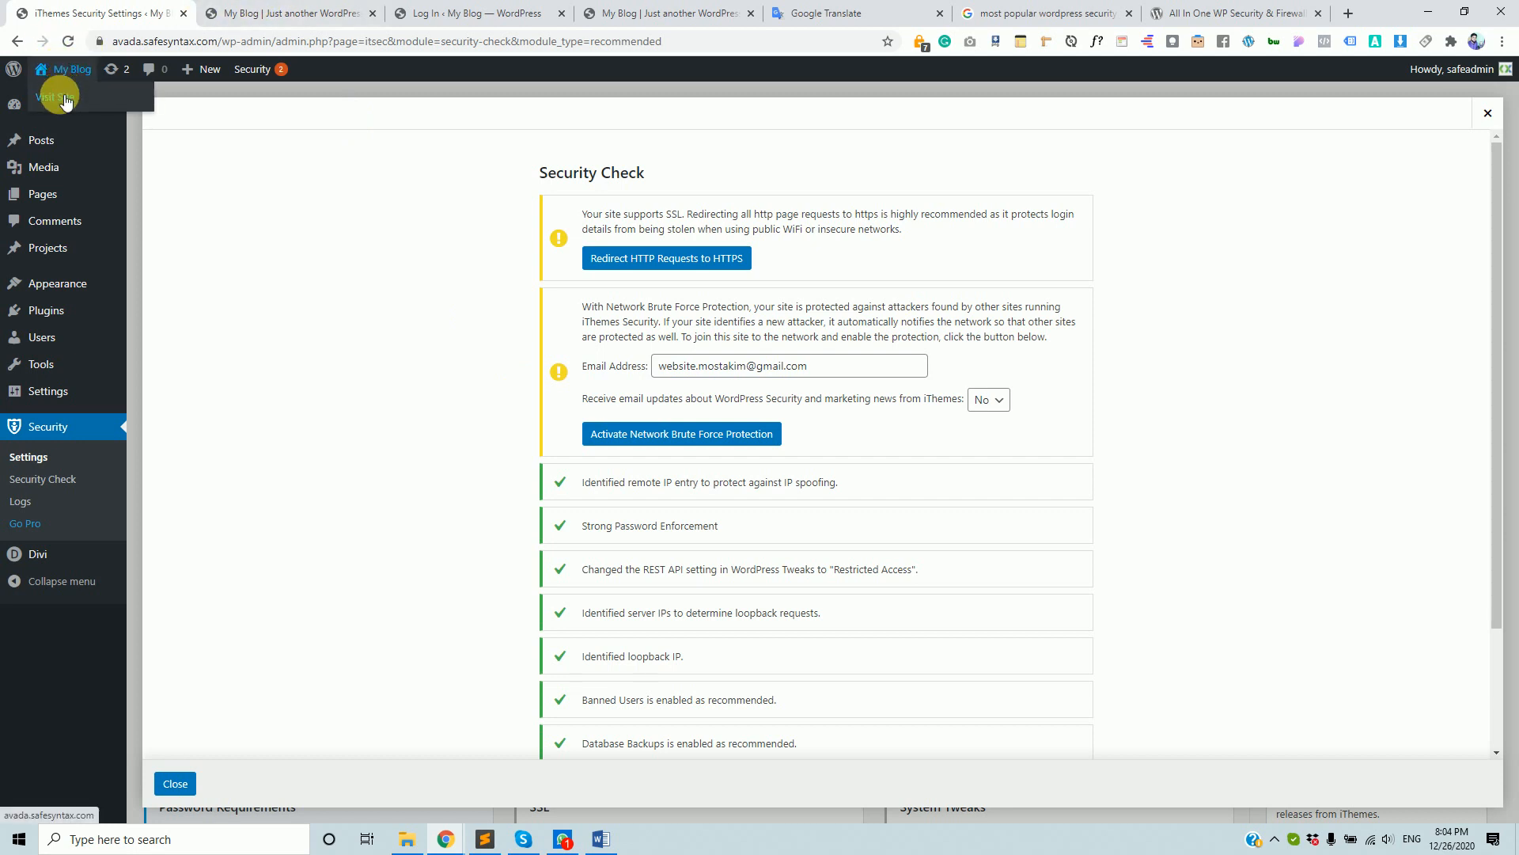
# - Open the blog's front page in a new tab via My Blog > Visit Site
pyautogui.keyDown('ctrl'); pyautogui.click(65, 100); pyautogui.keyUp('ctrl')
pyautogui.click(209, 10)
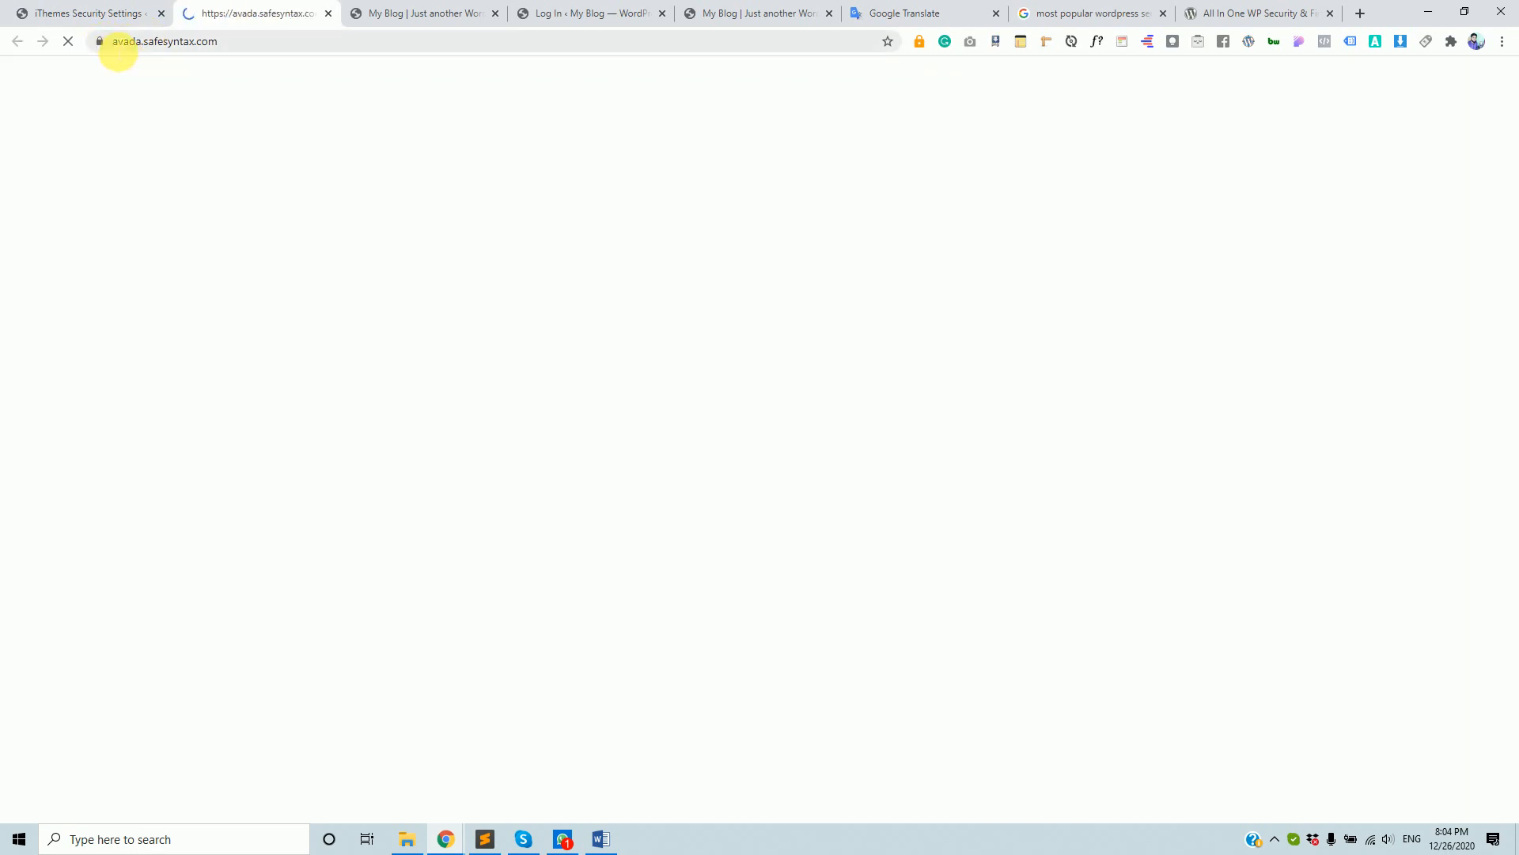
pyautogui.click(118, 49)
pyautogui.click(146, 53)
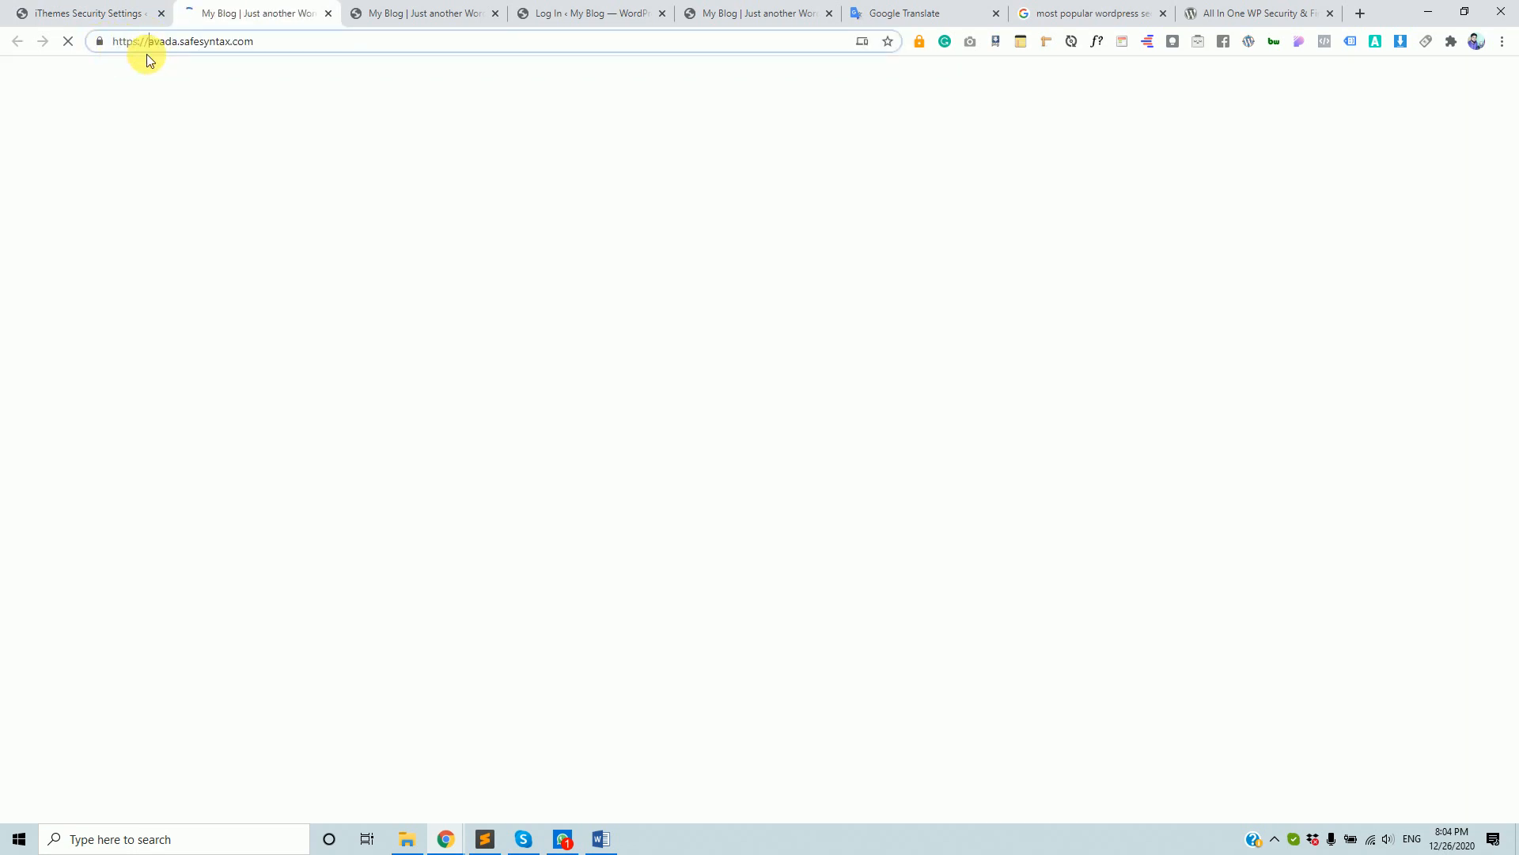
# - Reload the front page over plain http instead of https, then return to the Security Check
pyautogui.moveTo(119, 45)
pyautogui.mouseDown()
pyautogui.moveTo(175, 56)
pyautogui.moveTo(119, 41)
pyautogui.mouseUp()
pyautogui.click(134, 41)
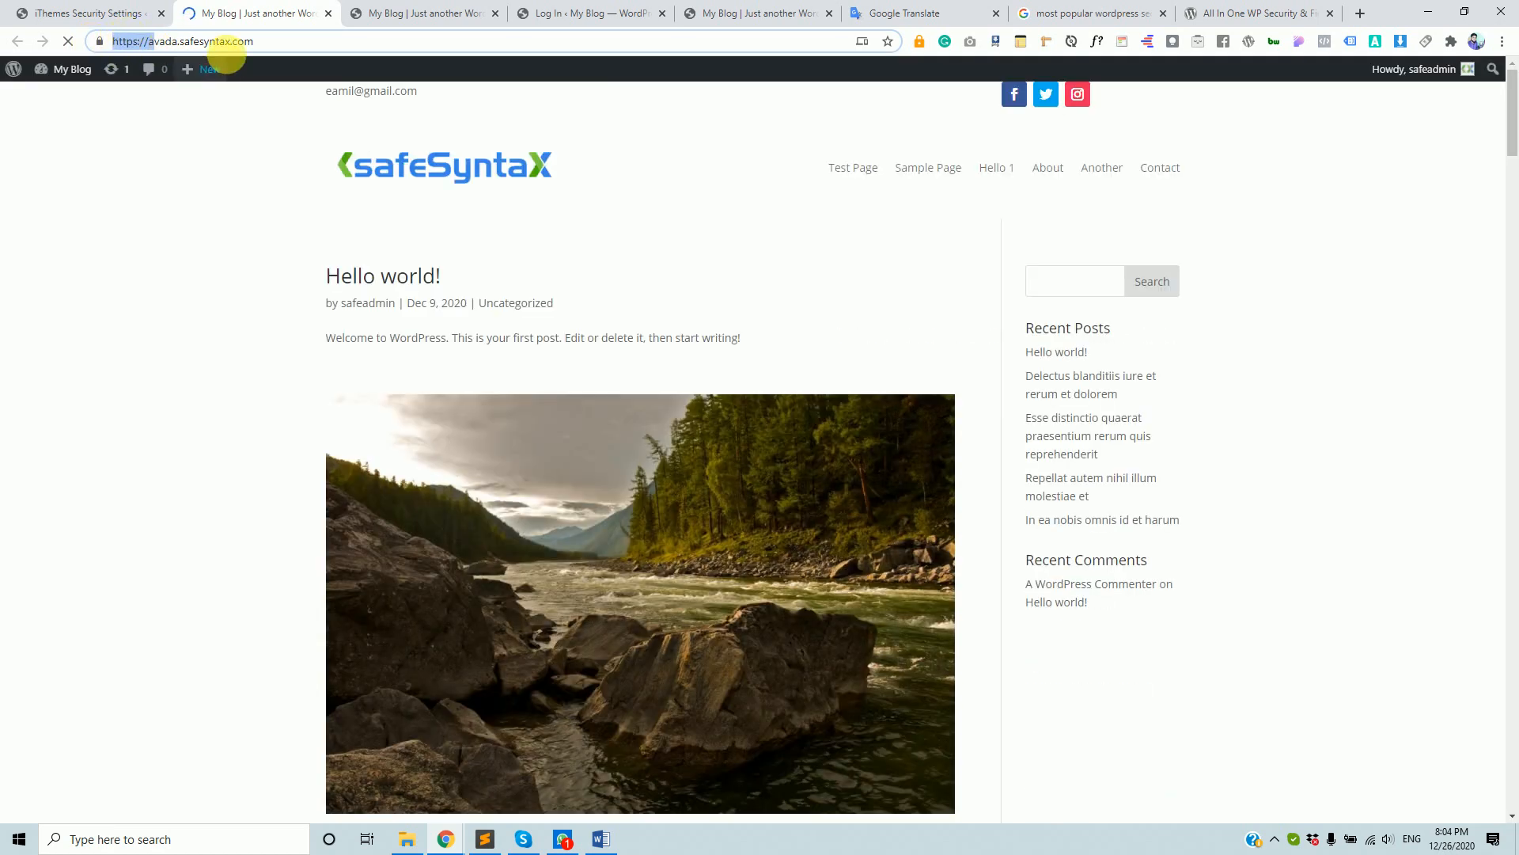
pyautogui.click(195, 41)
pyautogui.click(138, 41)
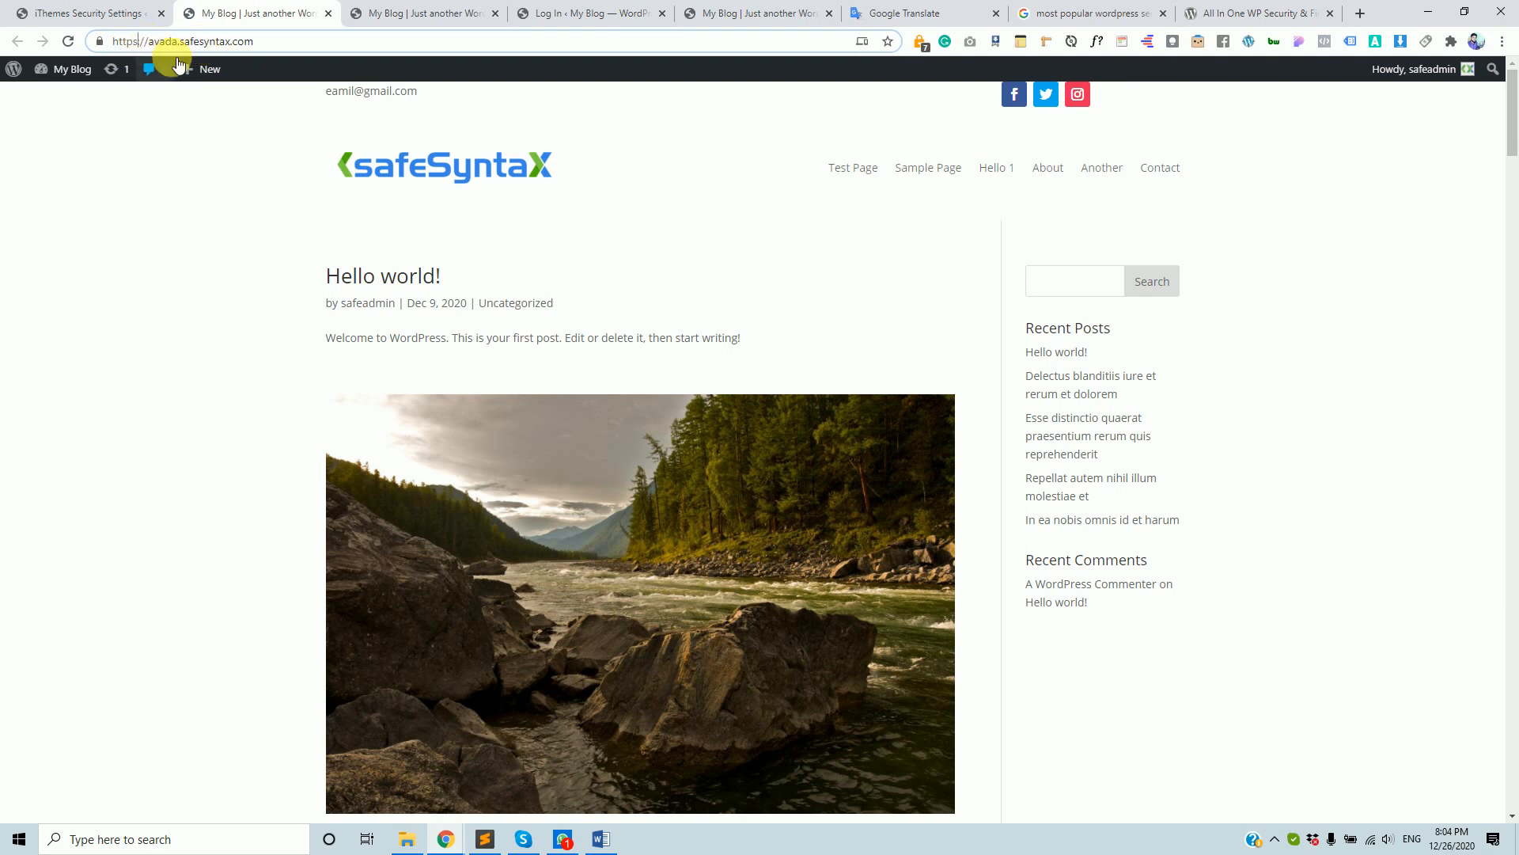
pyautogui.press('BackSpace')
pyautogui.press('Return')
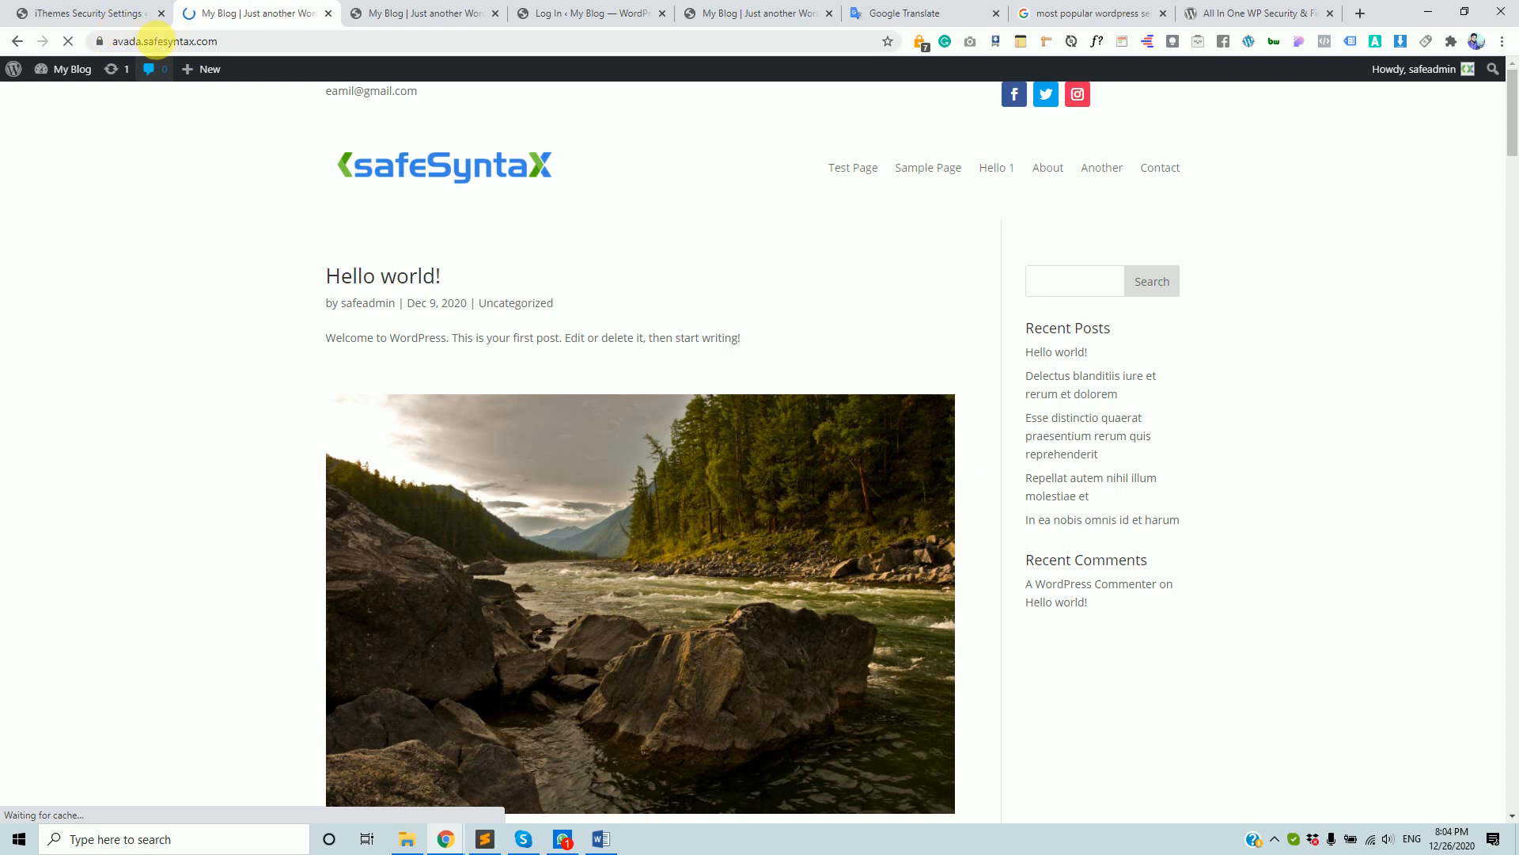
pyautogui.click(123, 41)
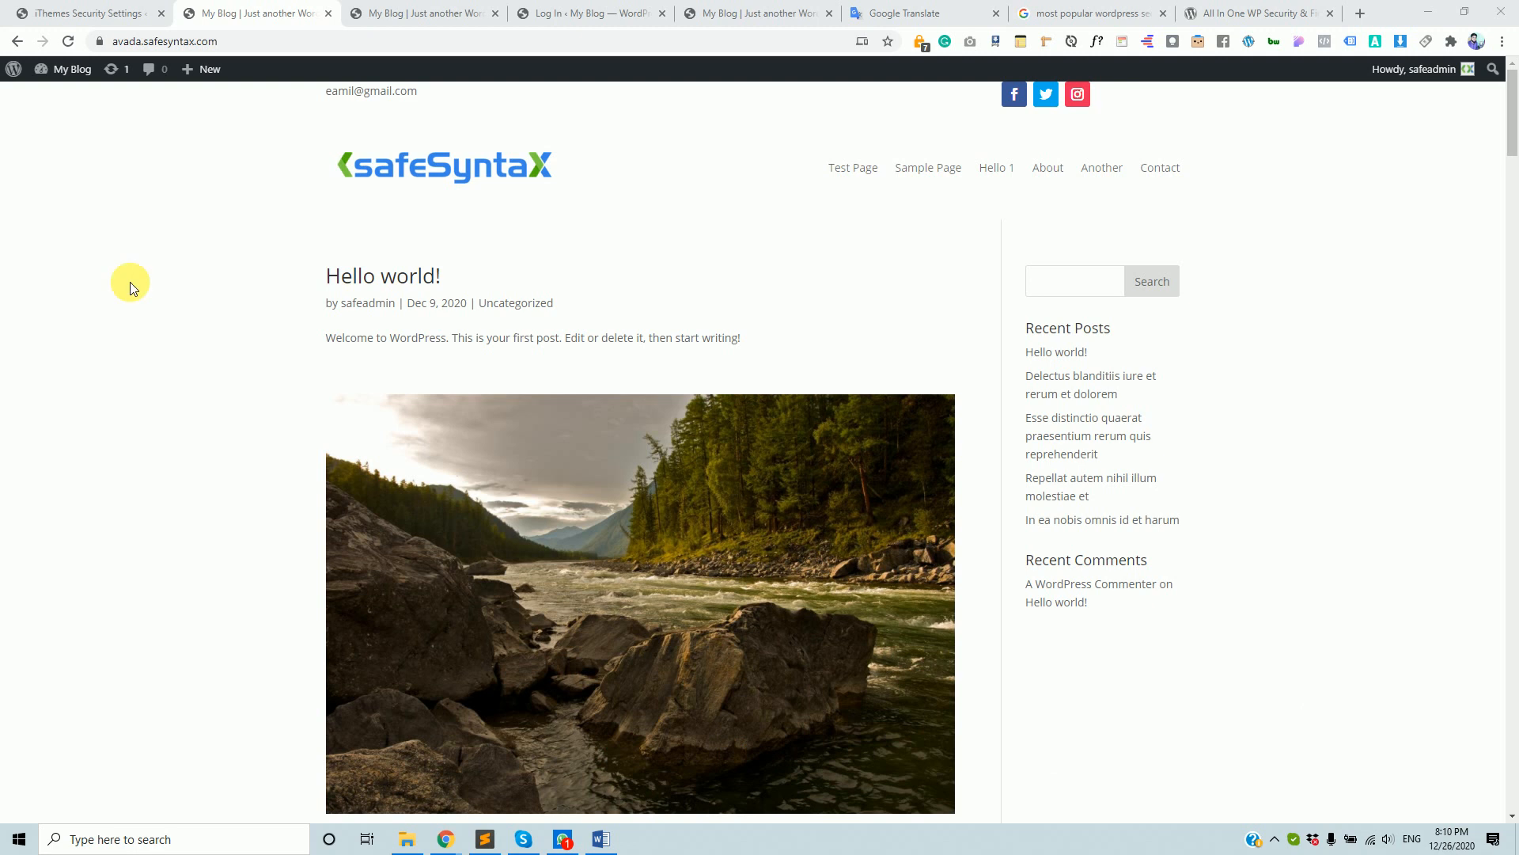
pyautogui.click(118, 11)
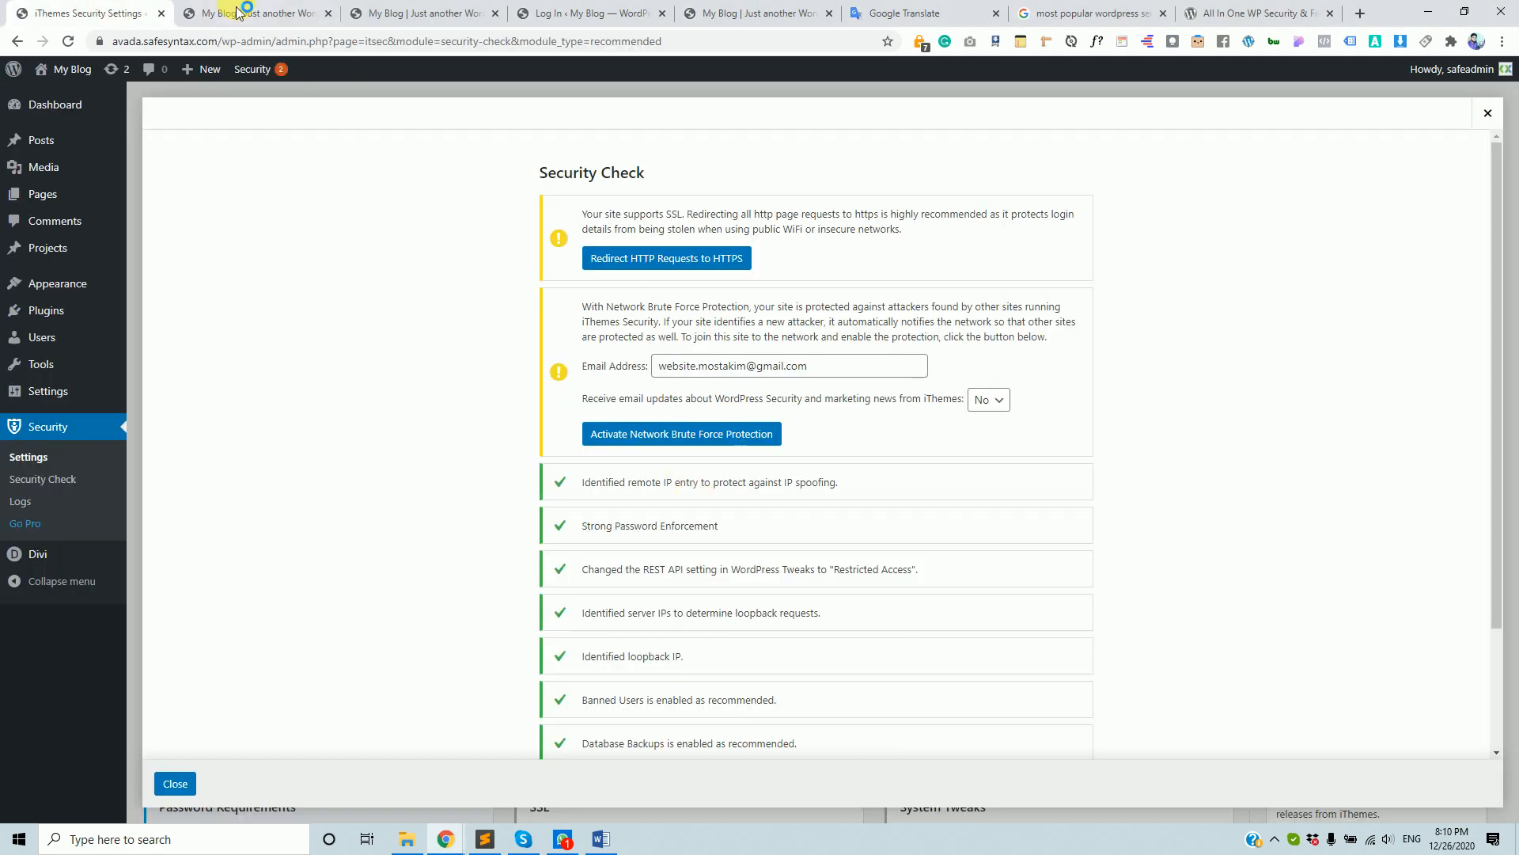
pyautogui.click(186, 17)
pyautogui.click(124, 48)
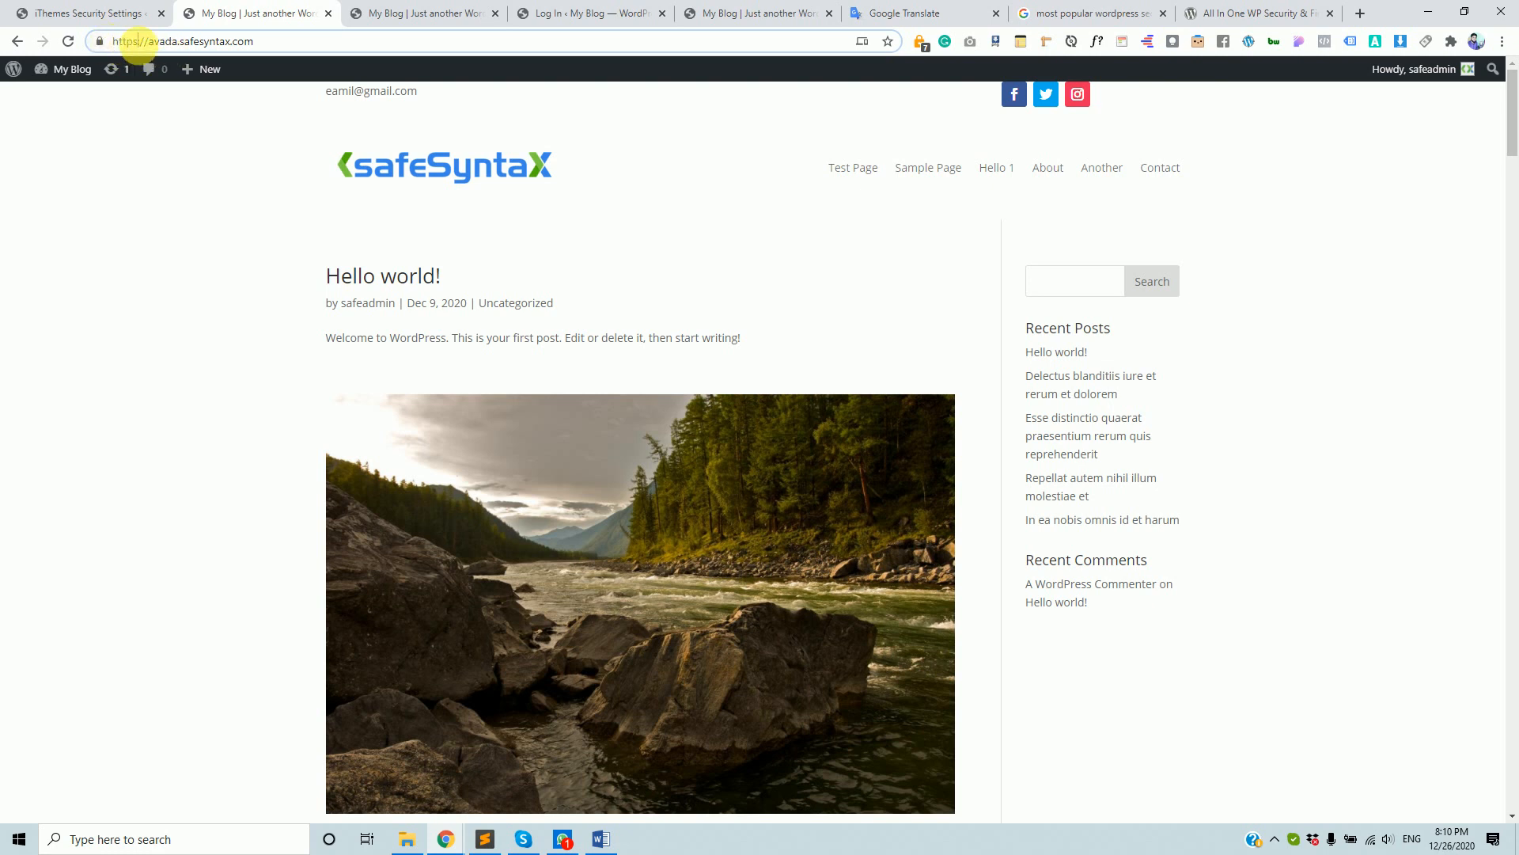
pyautogui.press('BackSpace')
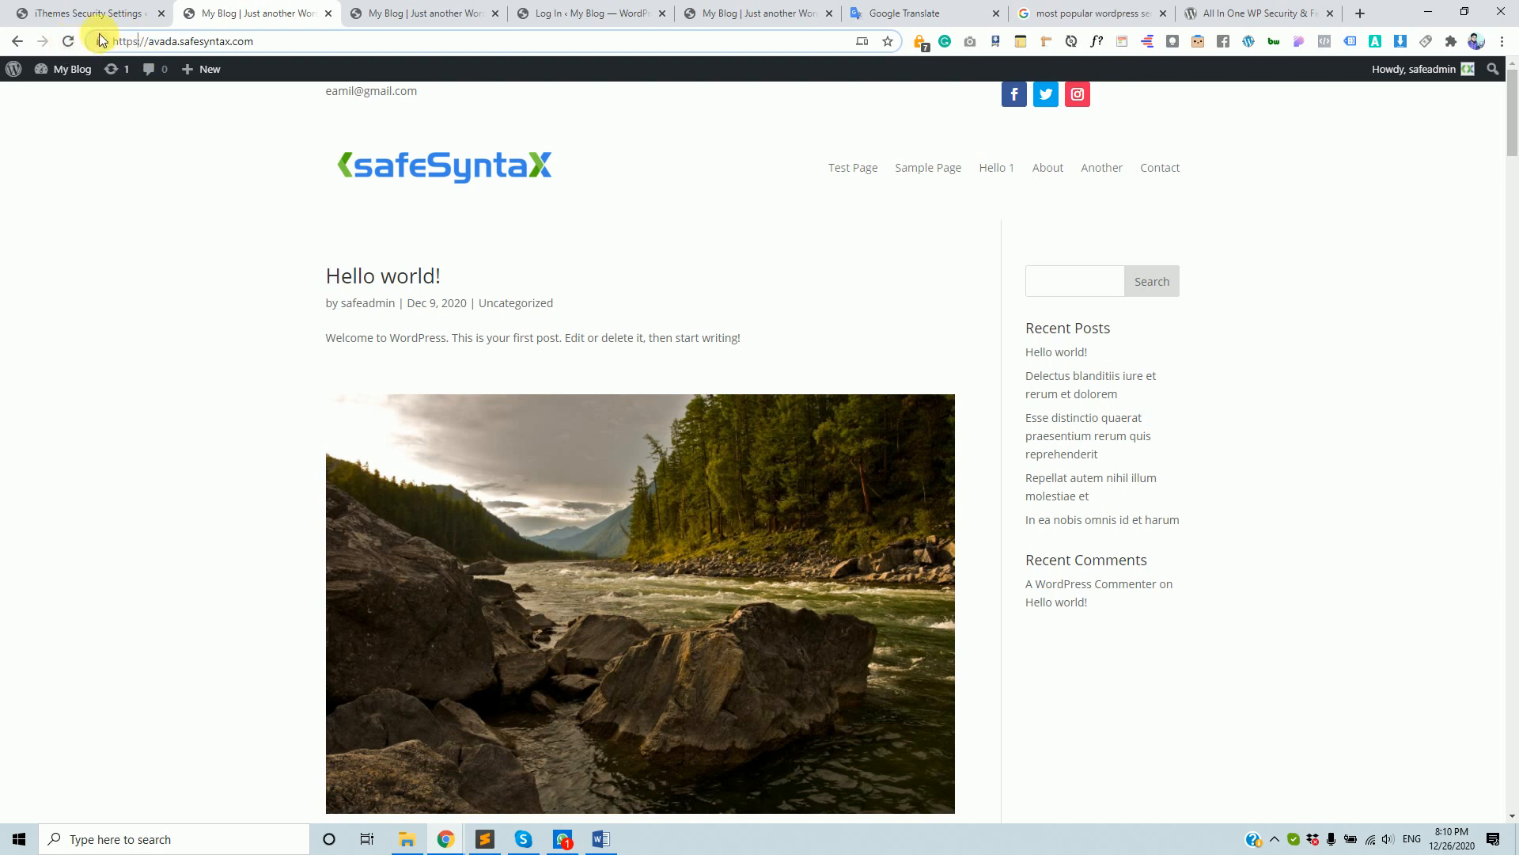
pyautogui.click(100, 43)
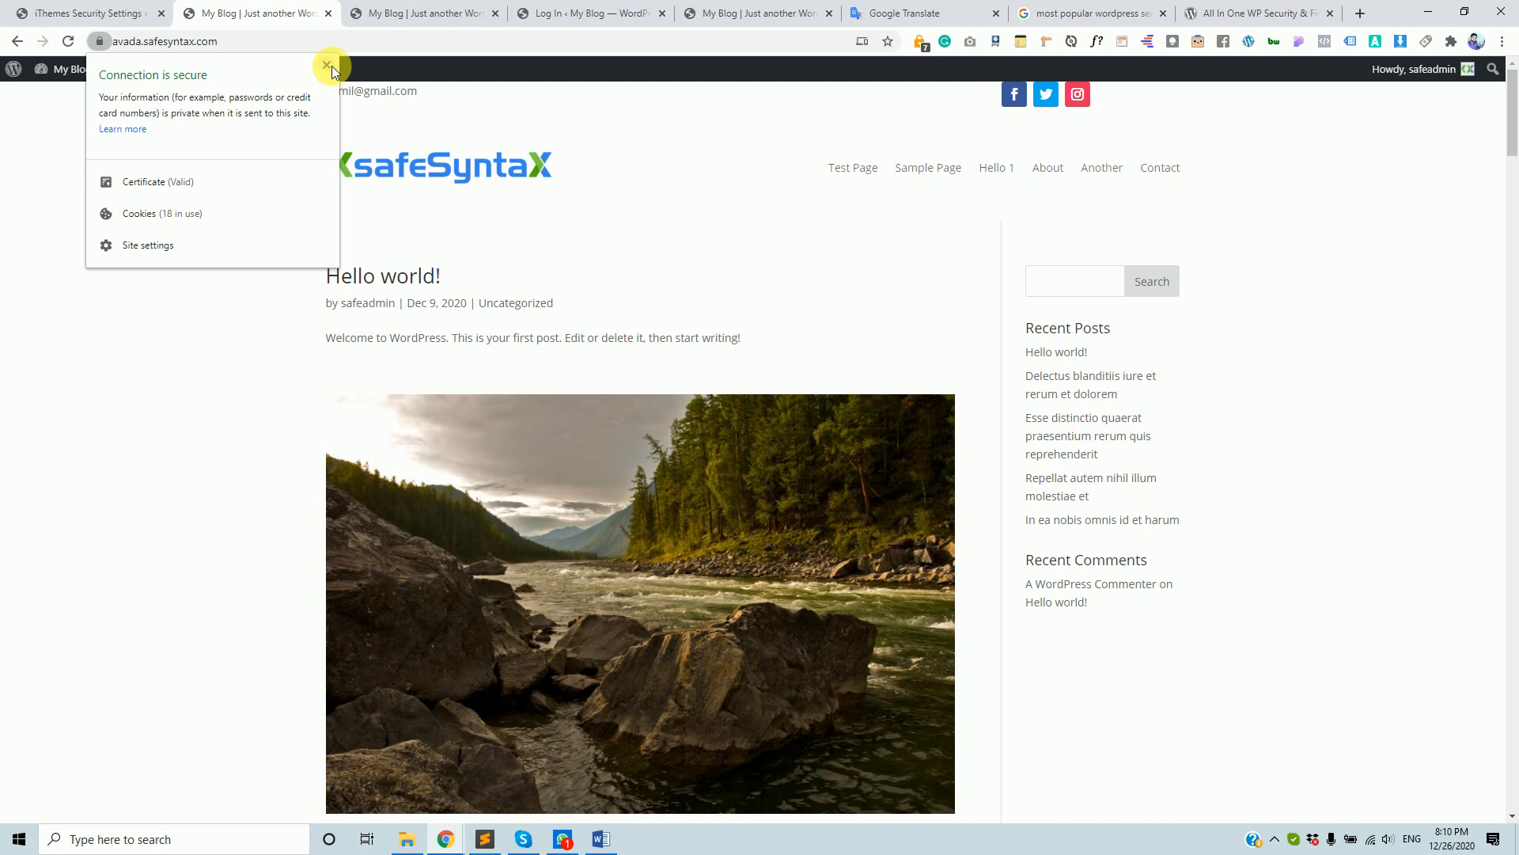
pyautogui.click(327, 65)
pyautogui.click(125, 14)
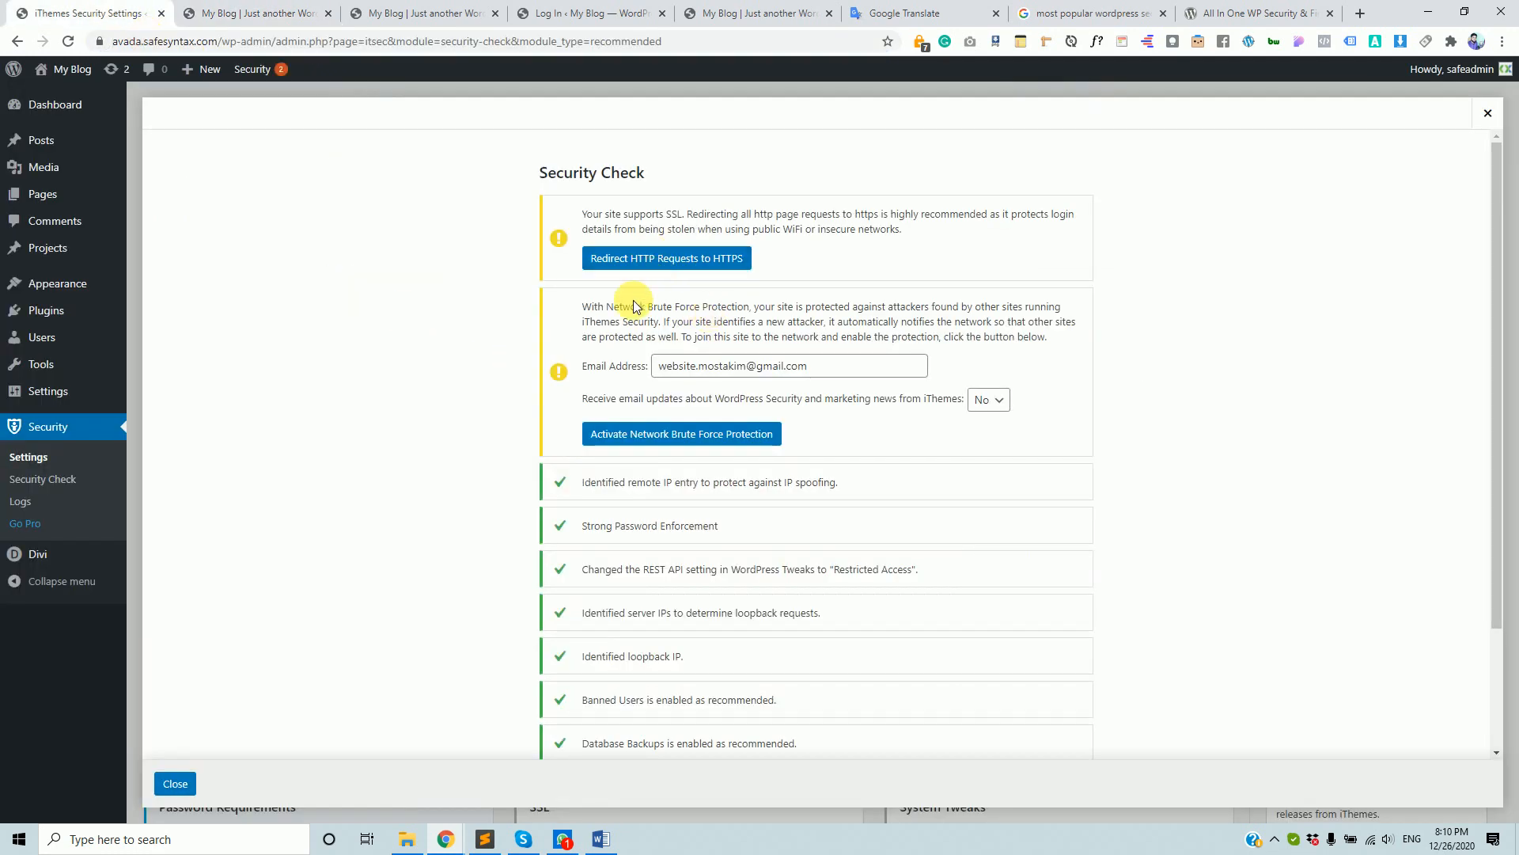
pyautogui.click(237, 13)
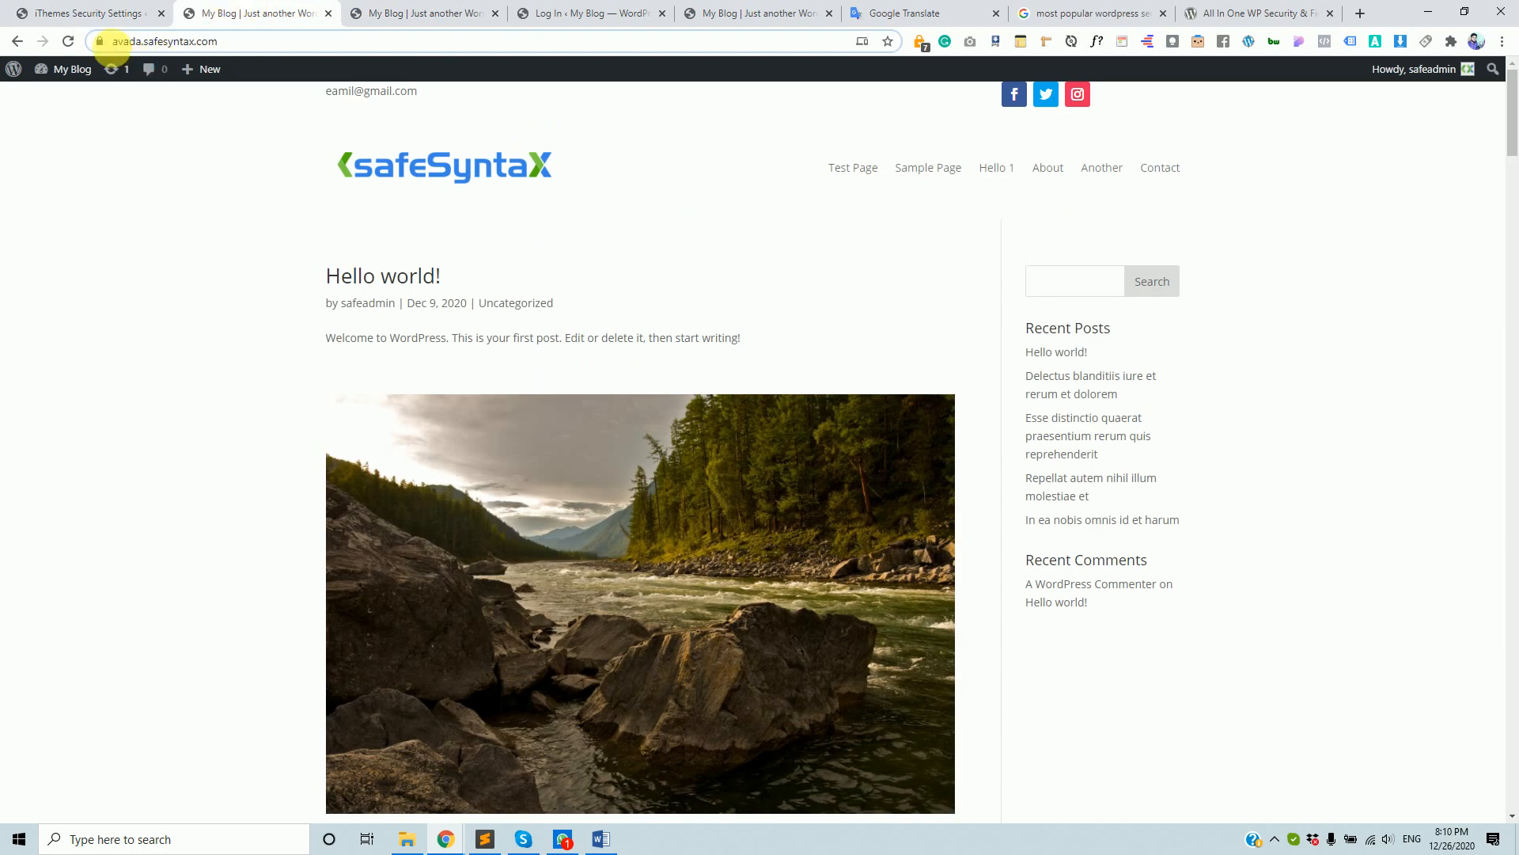
pyautogui.click(309, 49)
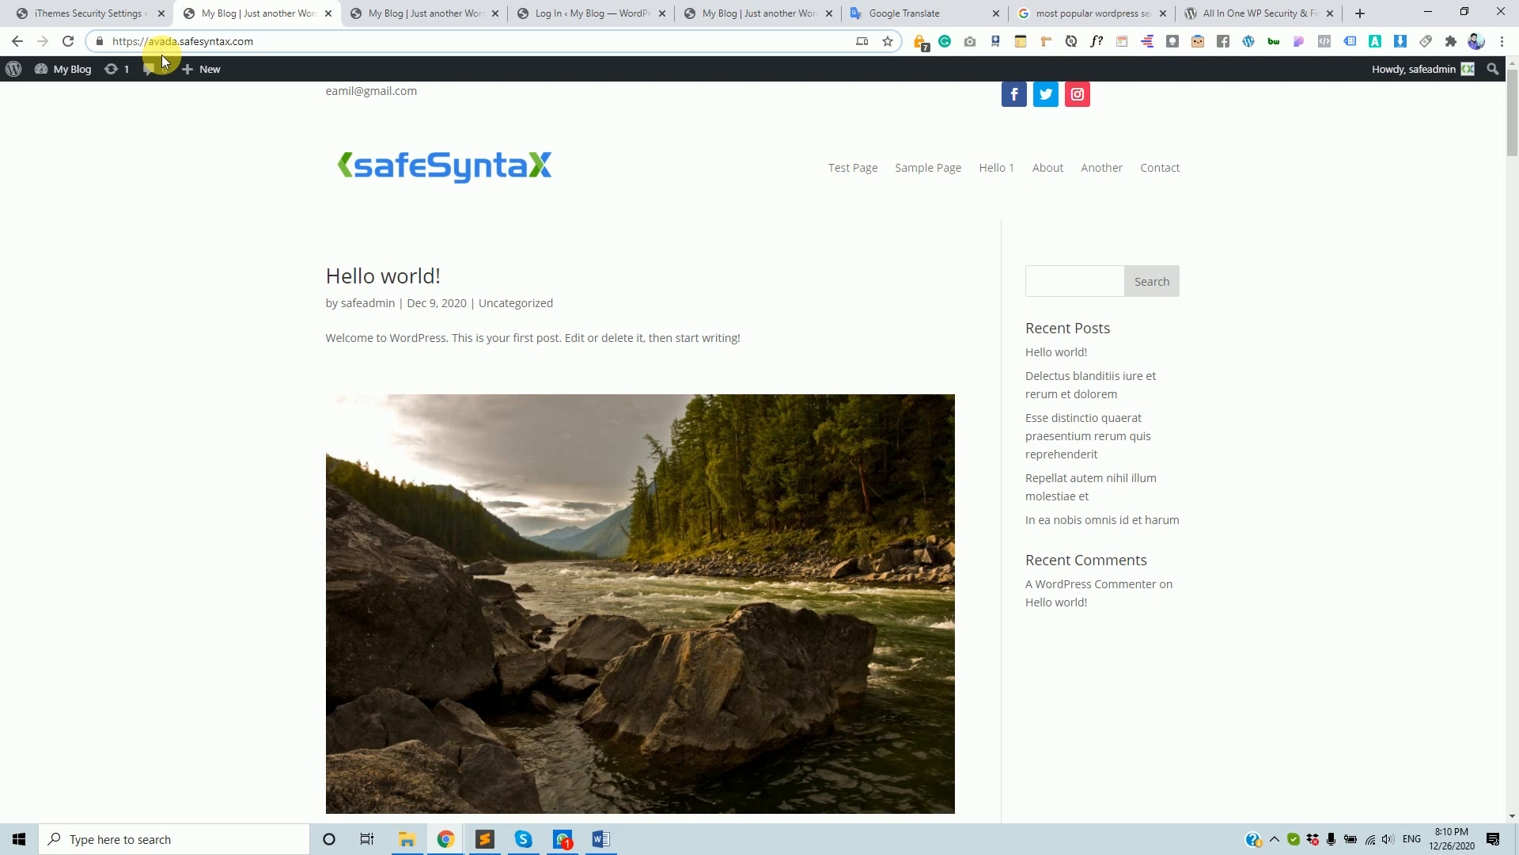
pyautogui.moveTo(126, 42); pyautogui.dragTo(269, 46)
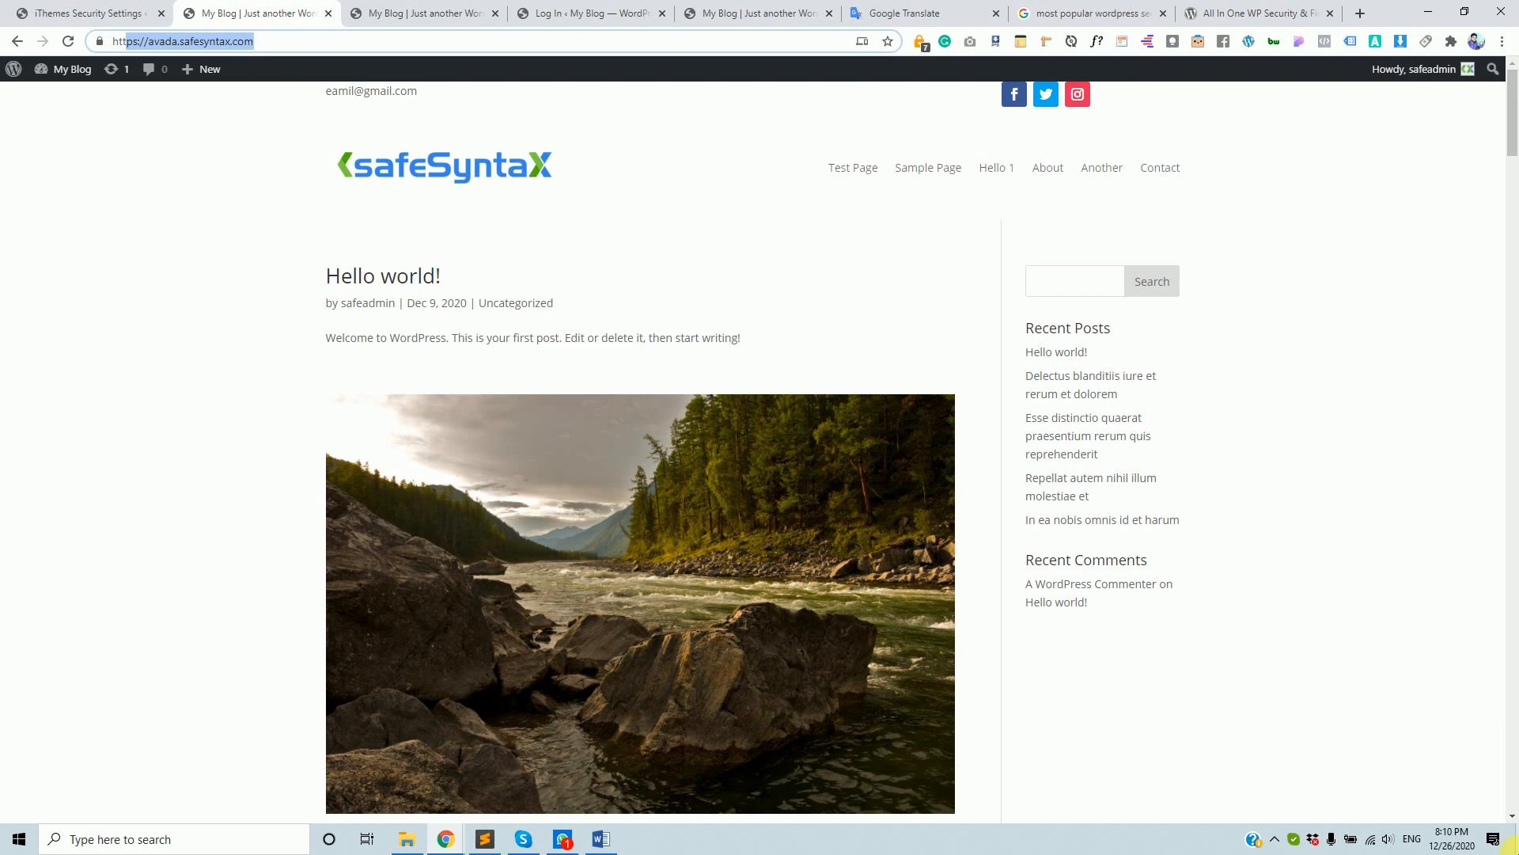
pyautogui.click(89, 9)
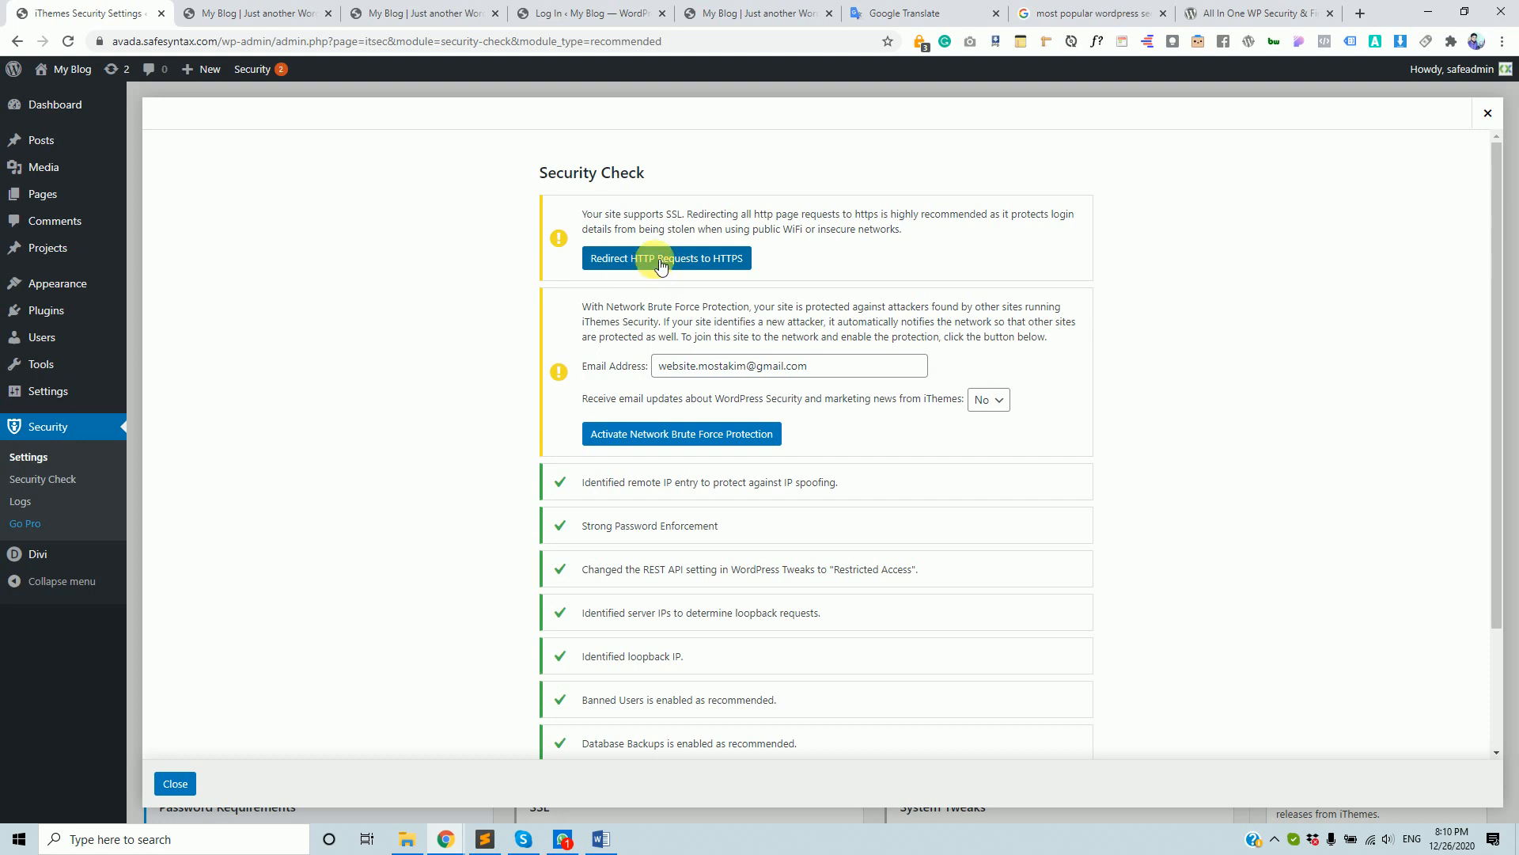
pyautogui.click(254, 13)
pyautogui.click(130, 45)
pyautogui.click(130, 45)
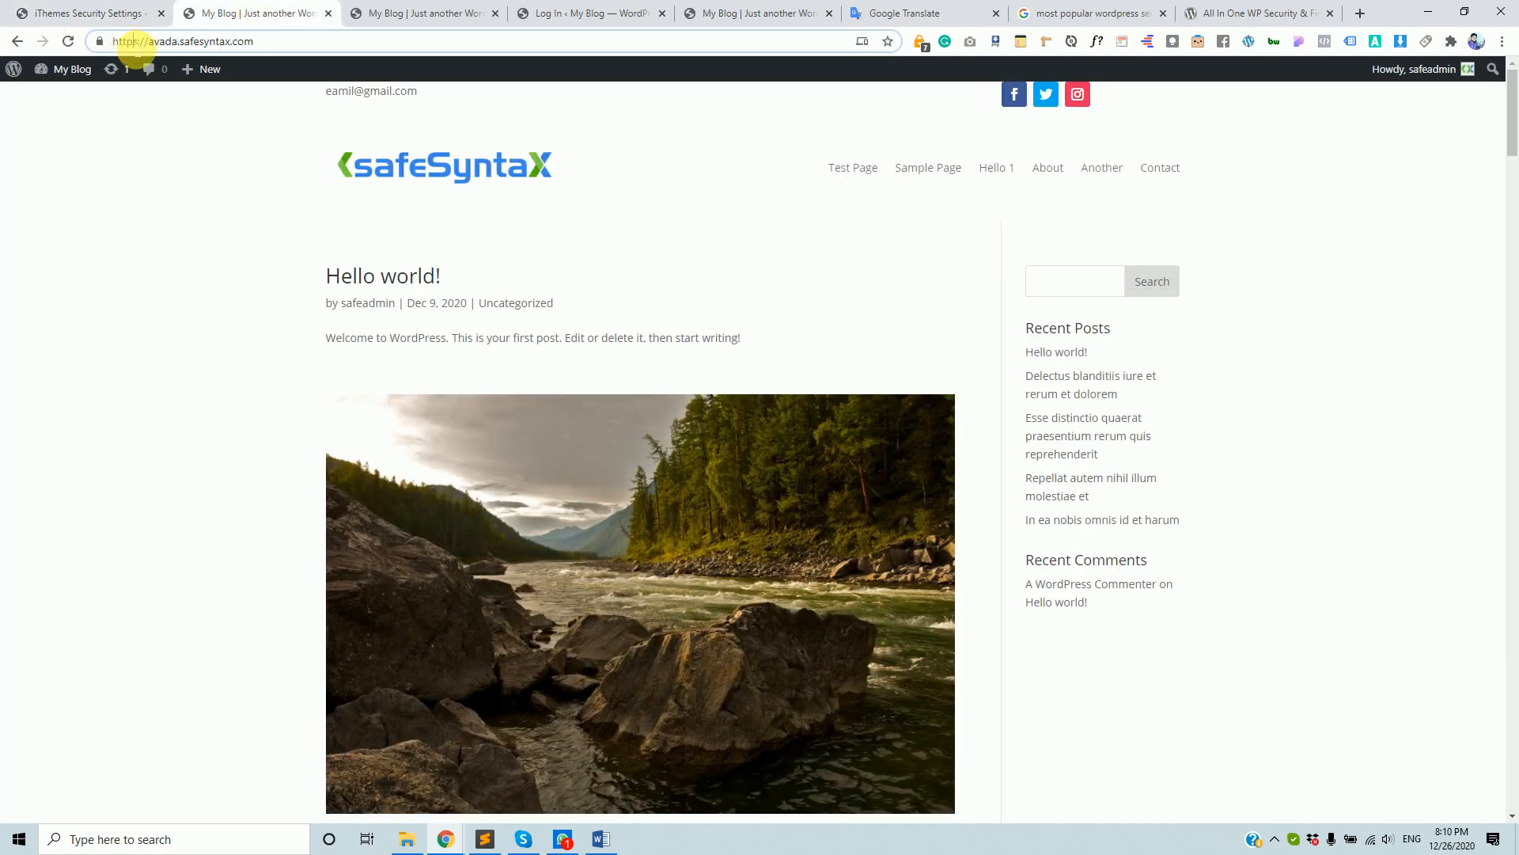
pyautogui.click(99, 8)
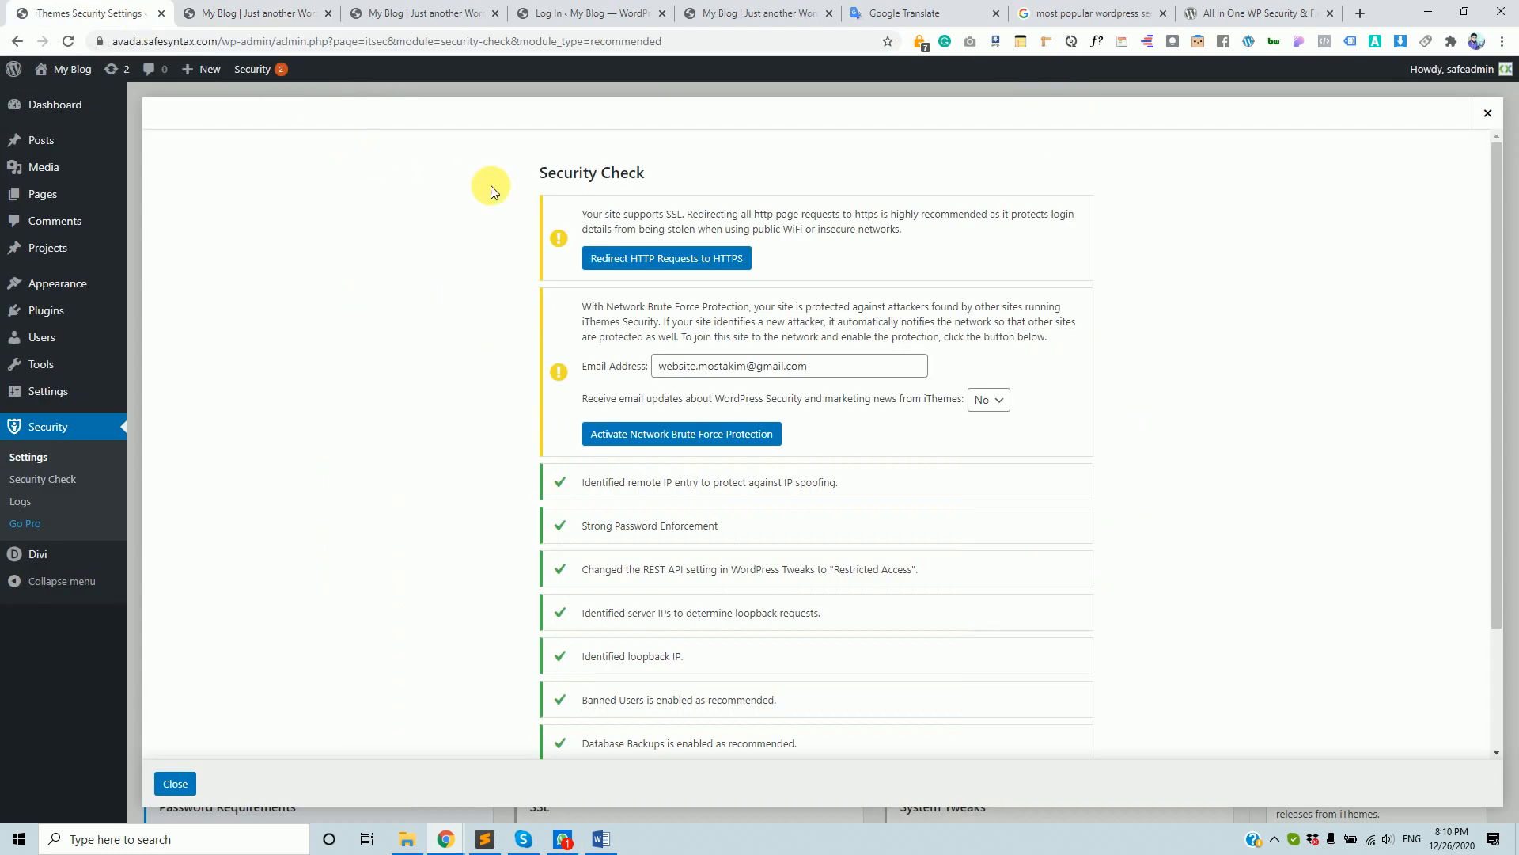
# - Enable 'Redirect HTTP Requests to HTTPS' and reload the front page using http
pyautogui.click(709, 265)
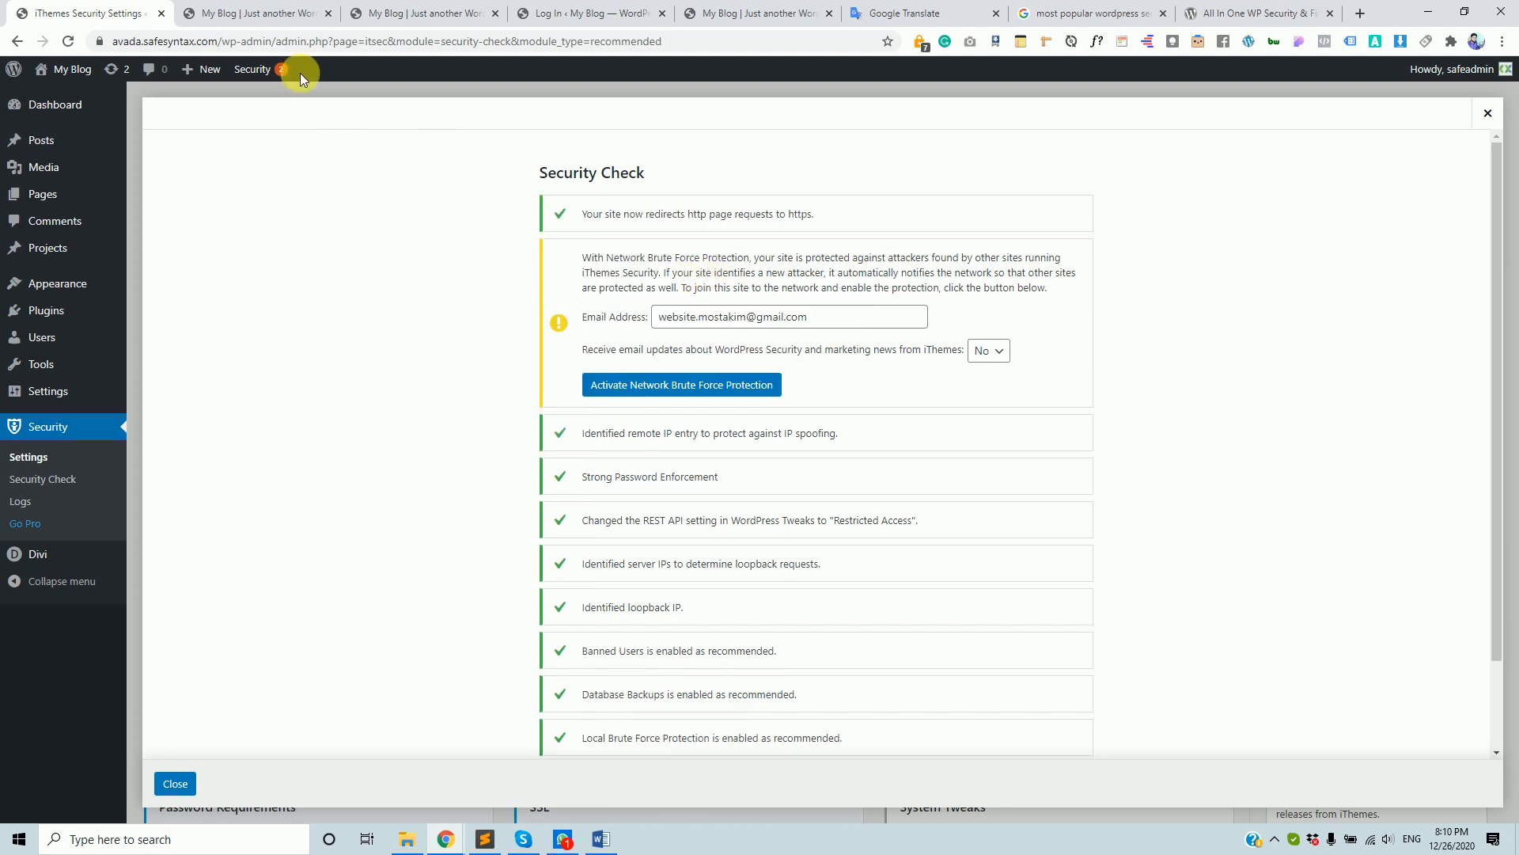
pyautogui.click(246, 13)
pyautogui.click(139, 42)
pyautogui.press('BackSpace')
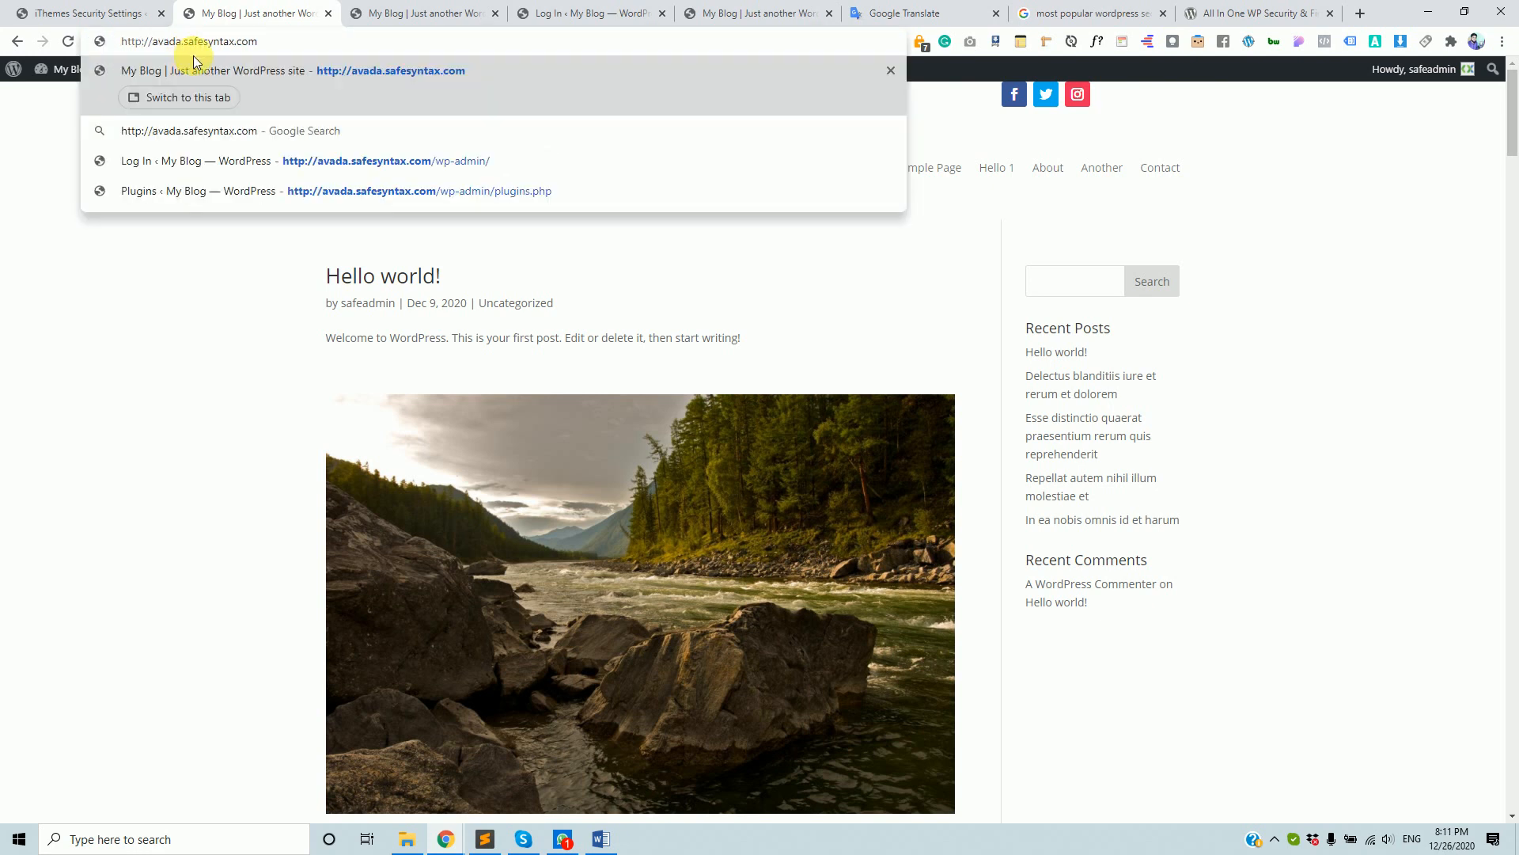
pyautogui.press('Return')
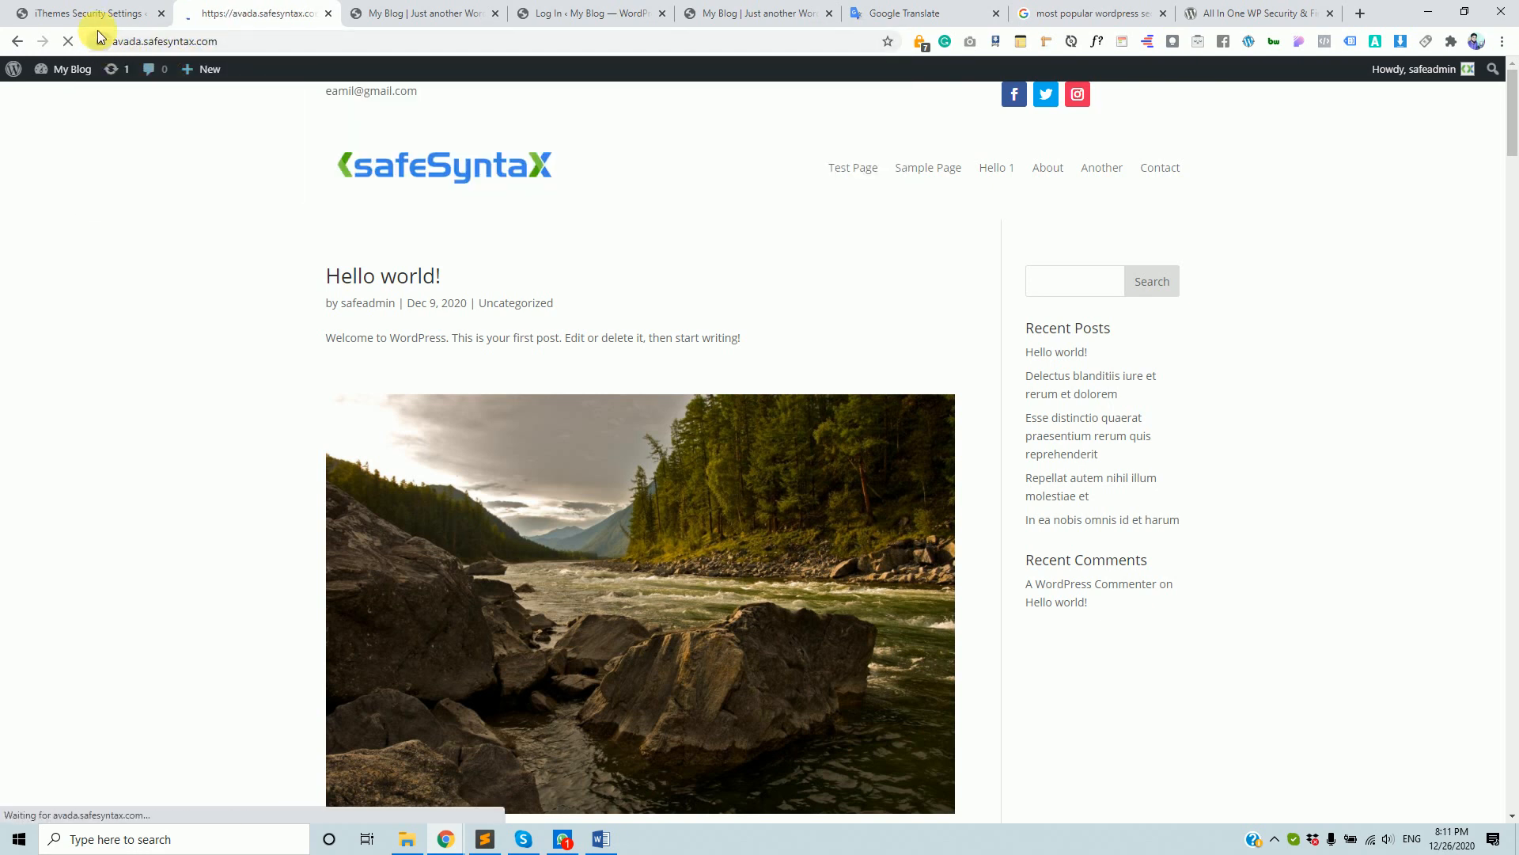
pyautogui.click(150, 11)
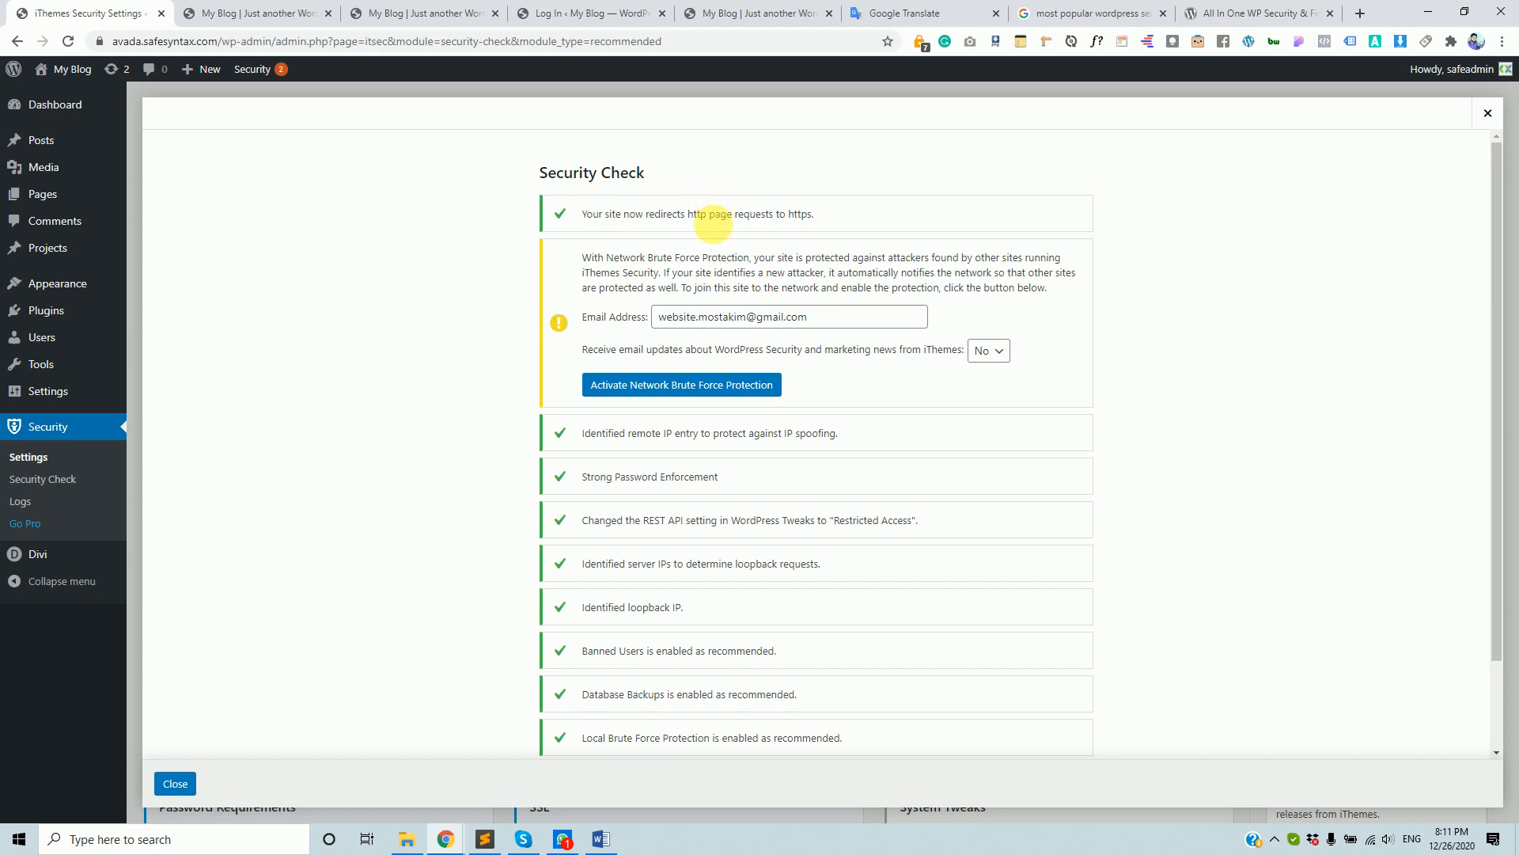
# - Confirm the front page address now shows https, then return to the Security Check
pyautogui.click(265, 11)
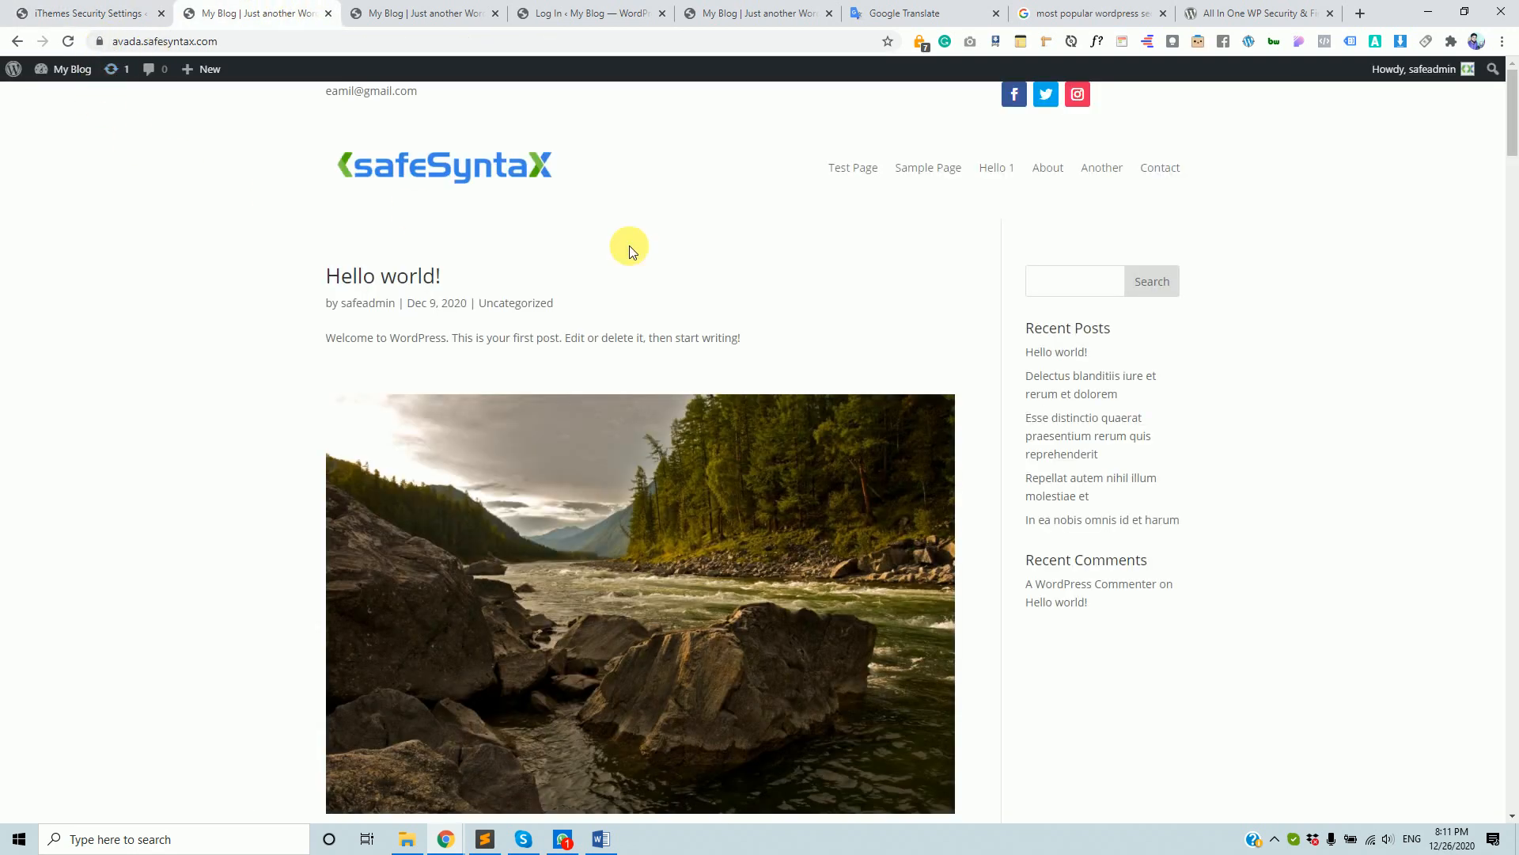
pyautogui.click(101, 46)
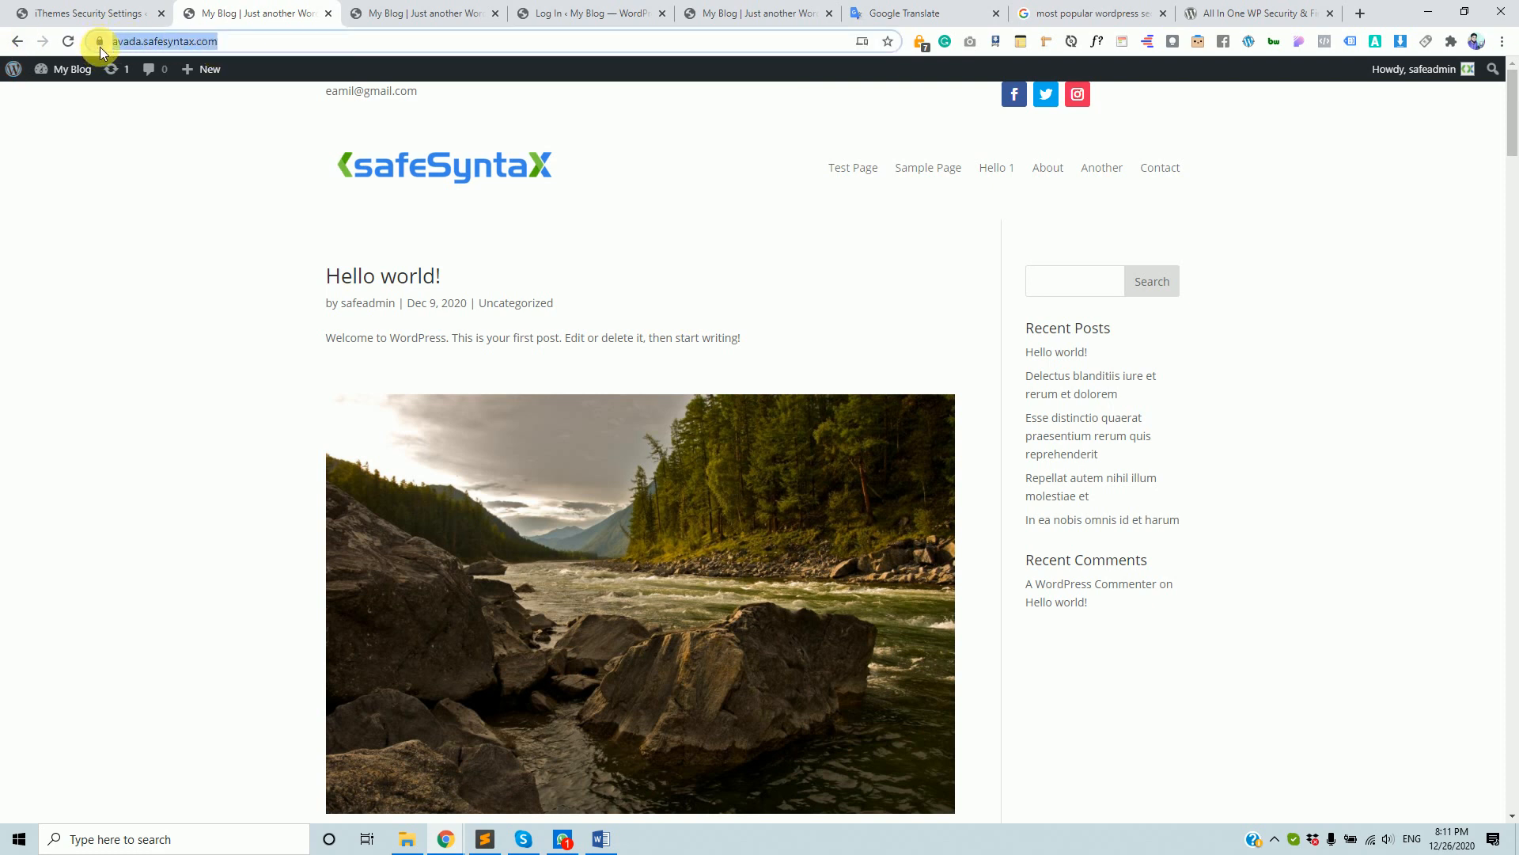
pyautogui.click(241, 83)
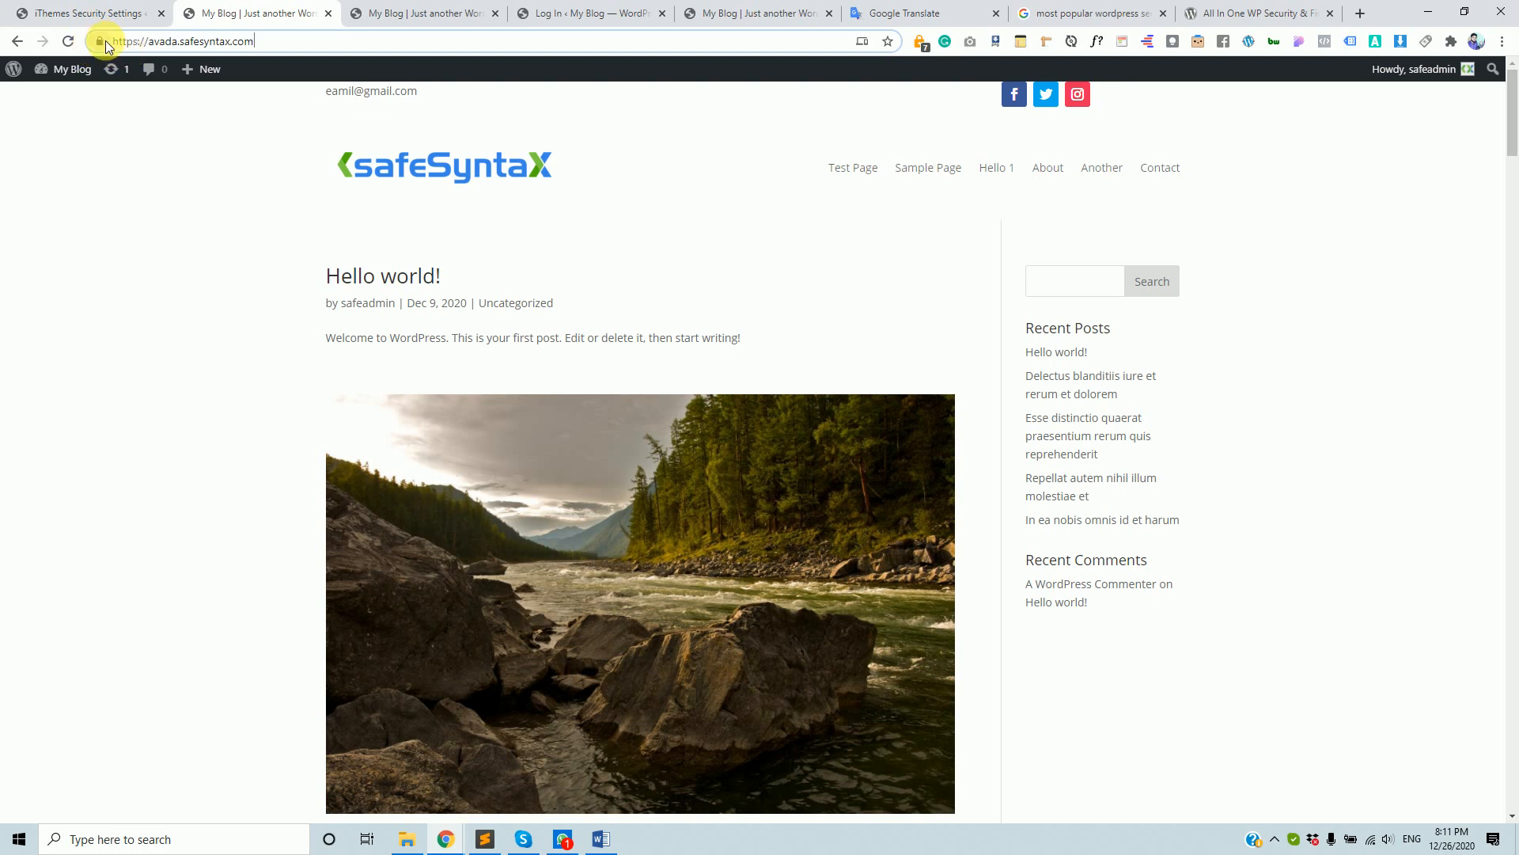
pyautogui.click(99, 13)
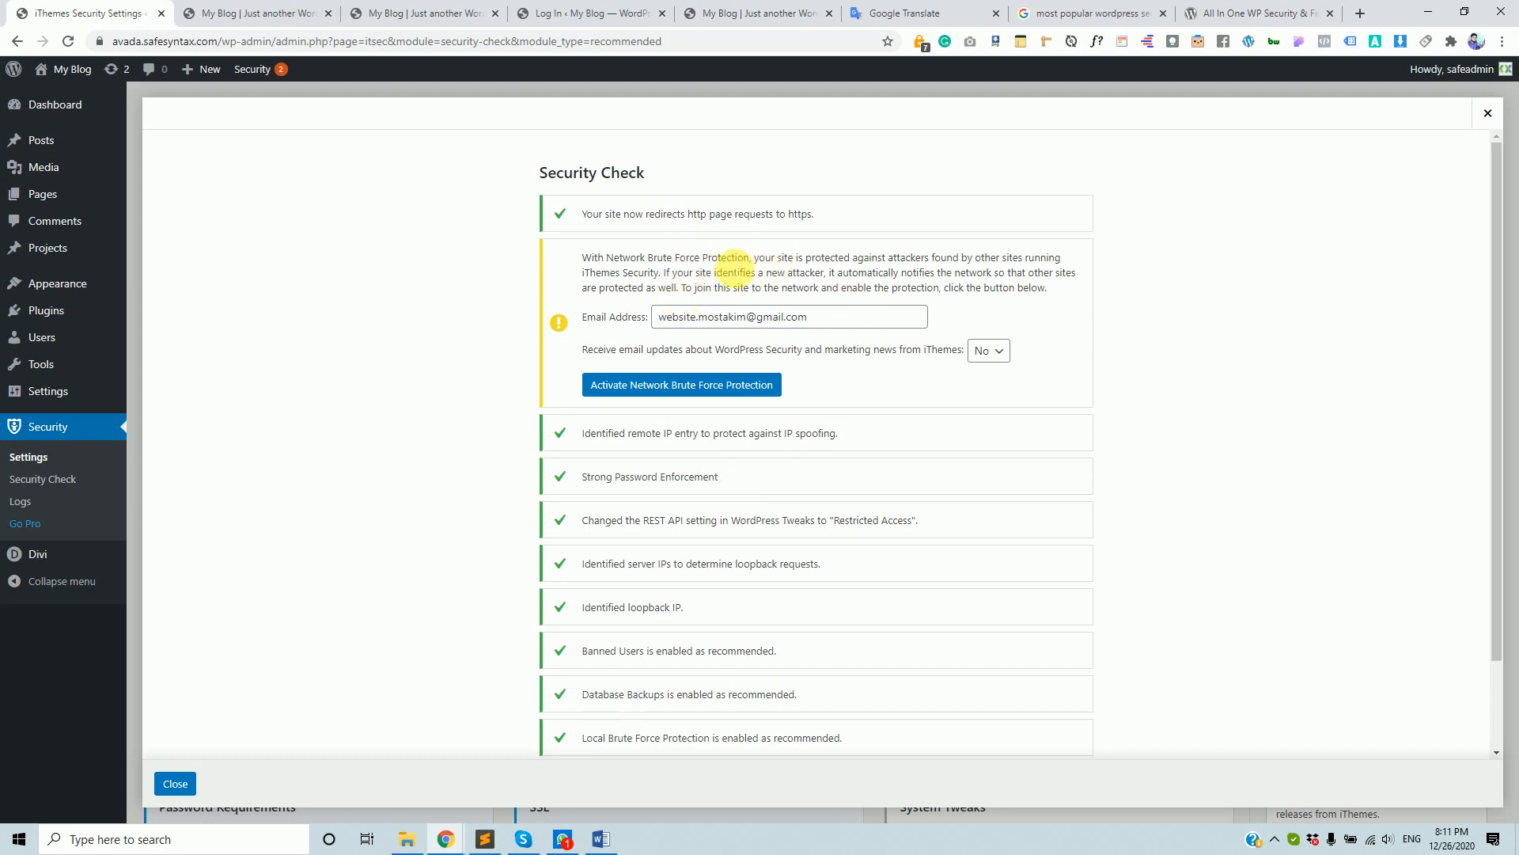
# - Activate Network Brute Force Protection with email updates left set to No
pyautogui.moveTo(709, 260); pyautogui.dragTo(805, 283)
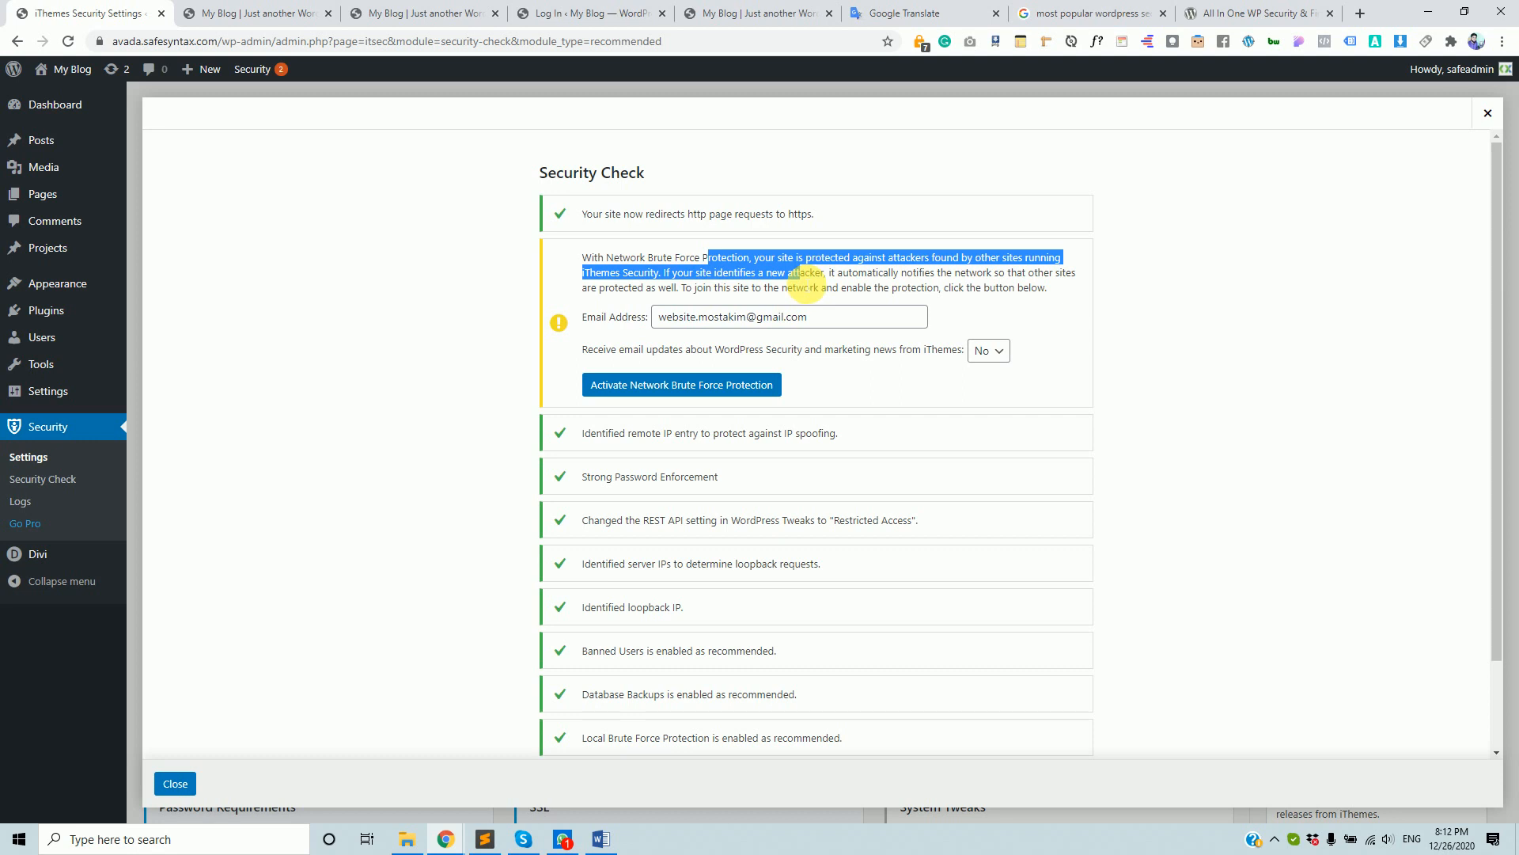
pyautogui.click(688, 294)
pyautogui.moveTo(808, 317); pyautogui.dragTo(664, 317)
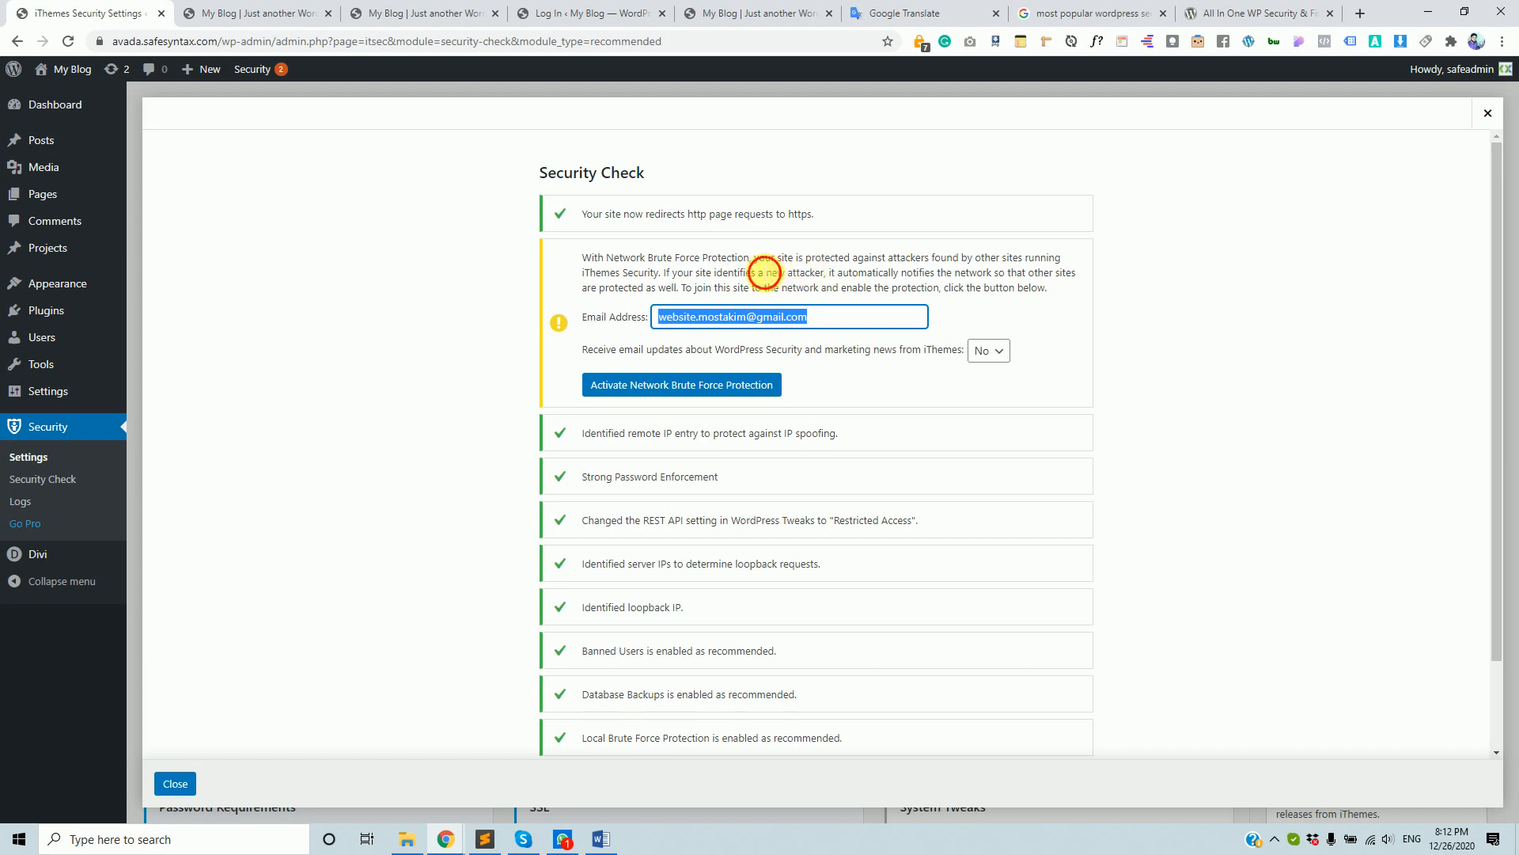
pyautogui.click(772, 277)
pyautogui.moveTo(611, 259); pyautogui.dragTo(645, 317)
pyautogui.click(1004, 353)
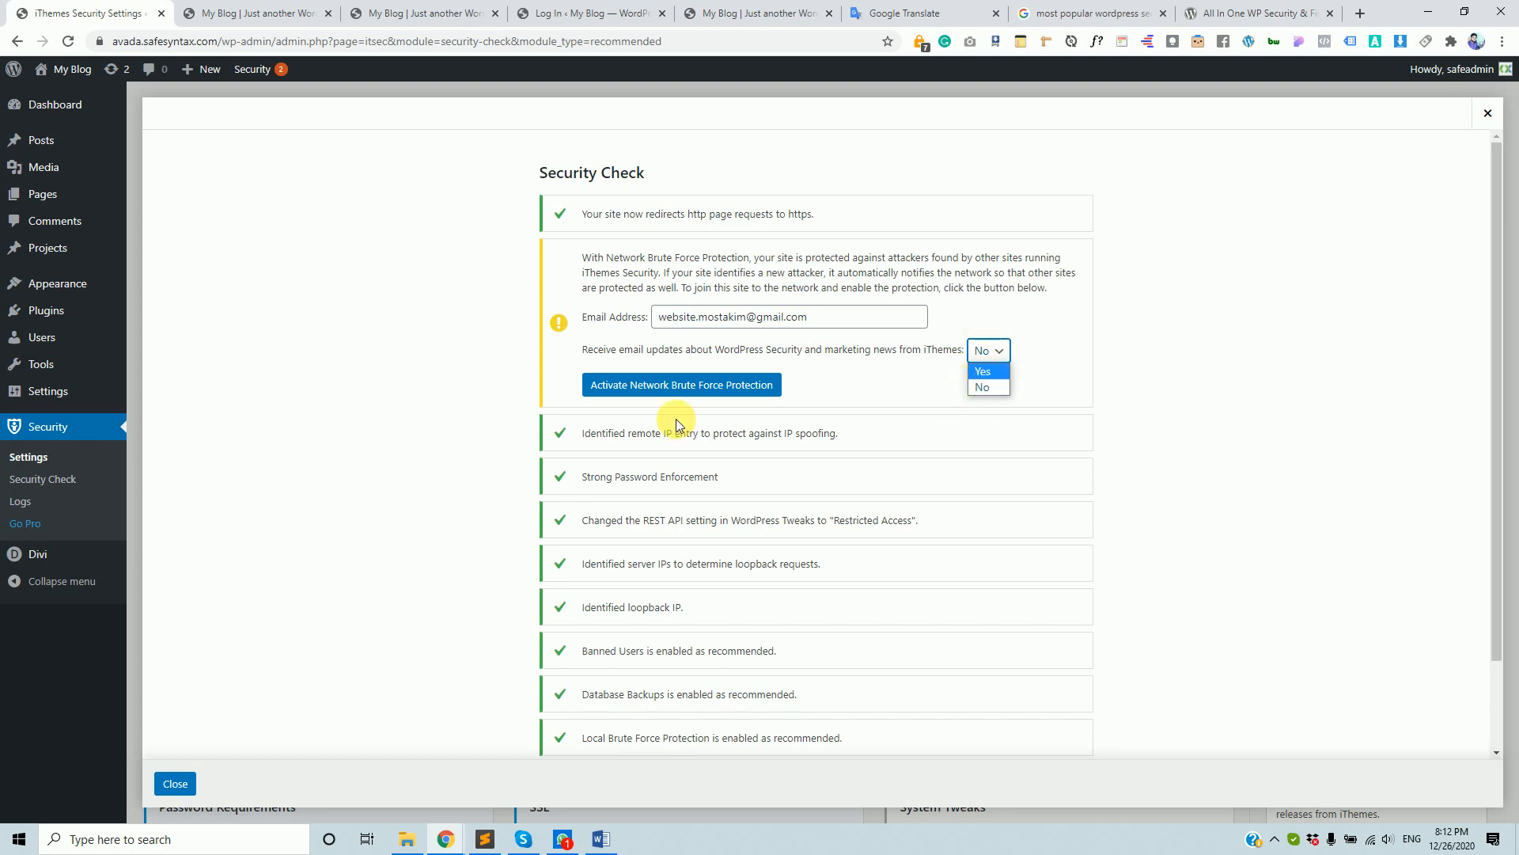
pyautogui.click(981, 388)
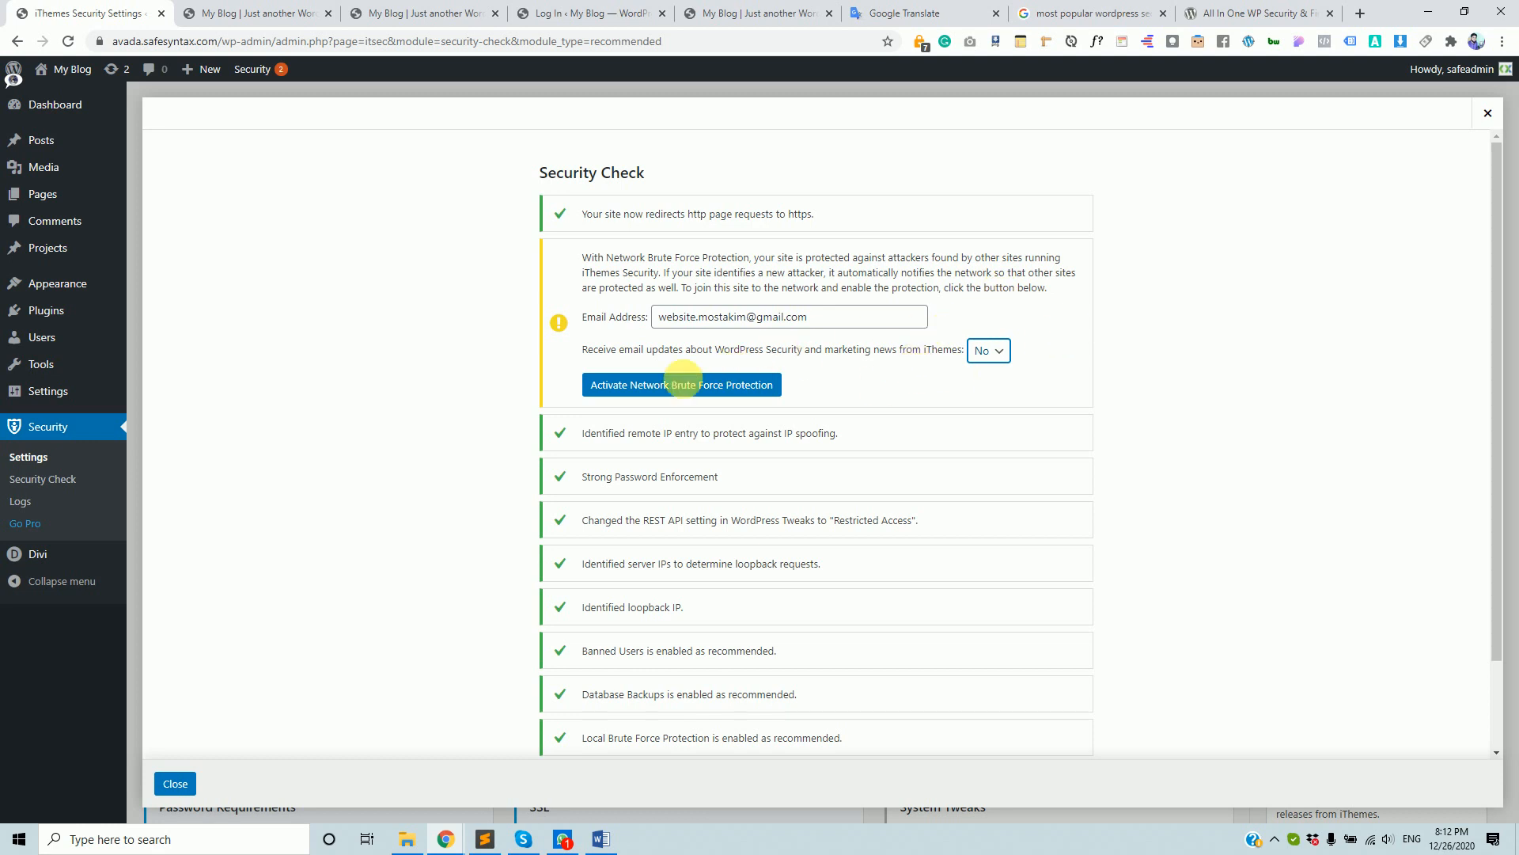
pyautogui.click(637, 386)
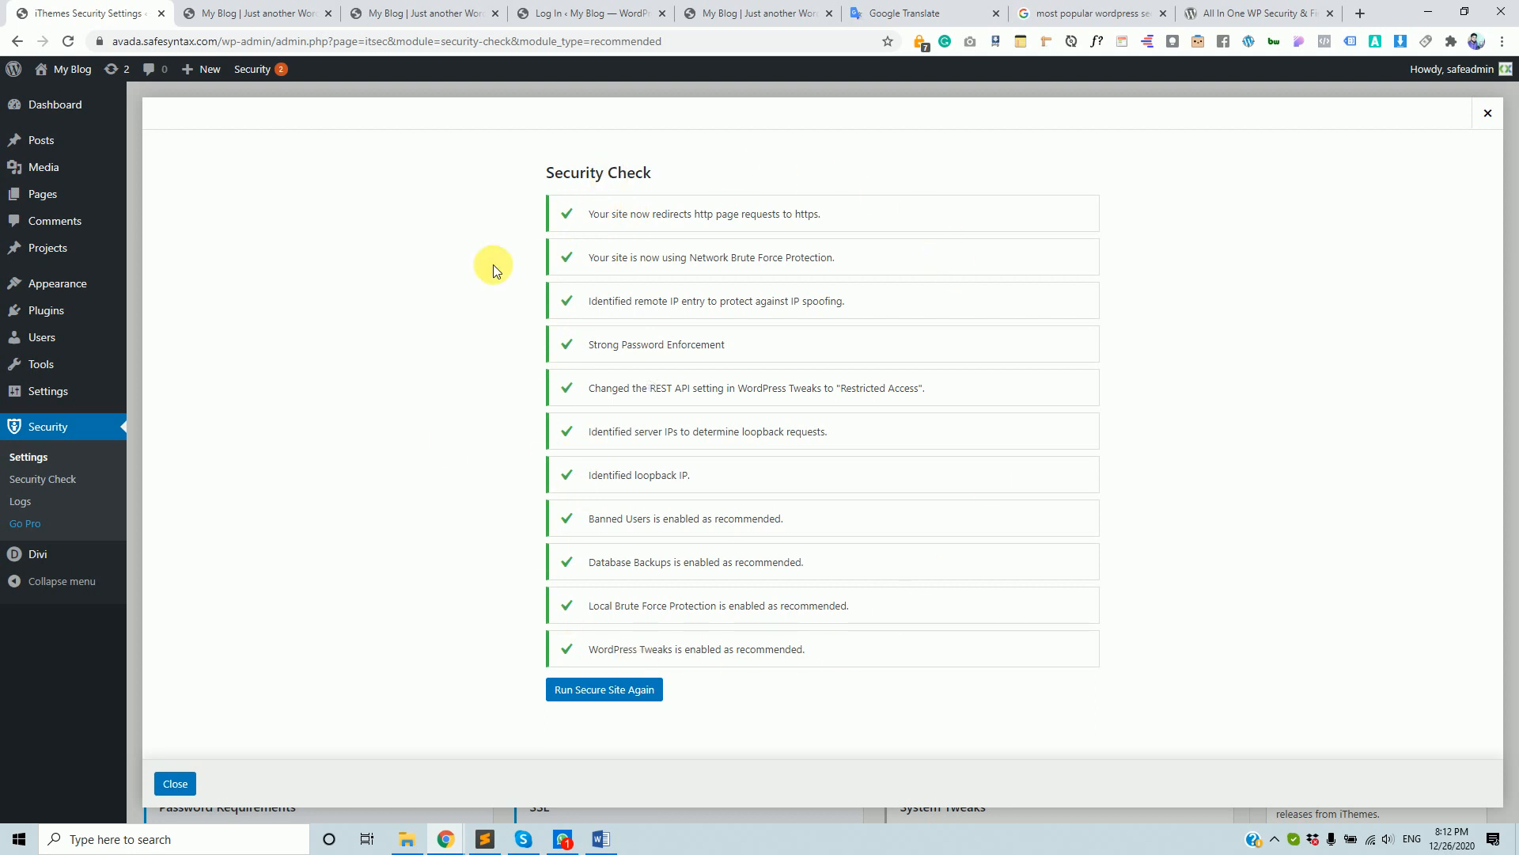
pyautogui.moveTo(588, 345); pyautogui.dragTo(691, 345)
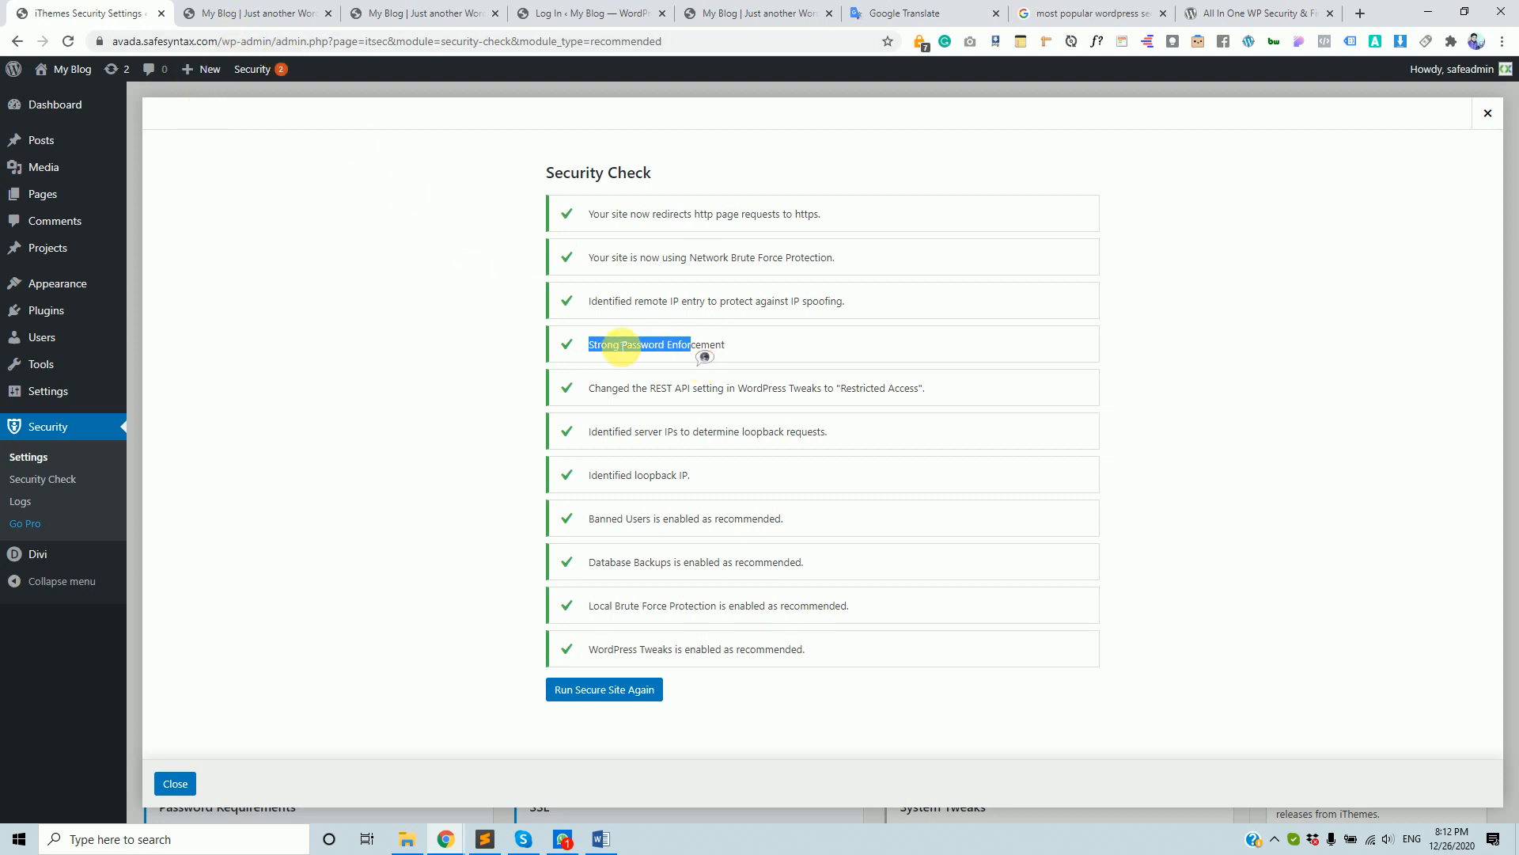
pyautogui.click(601, 345)
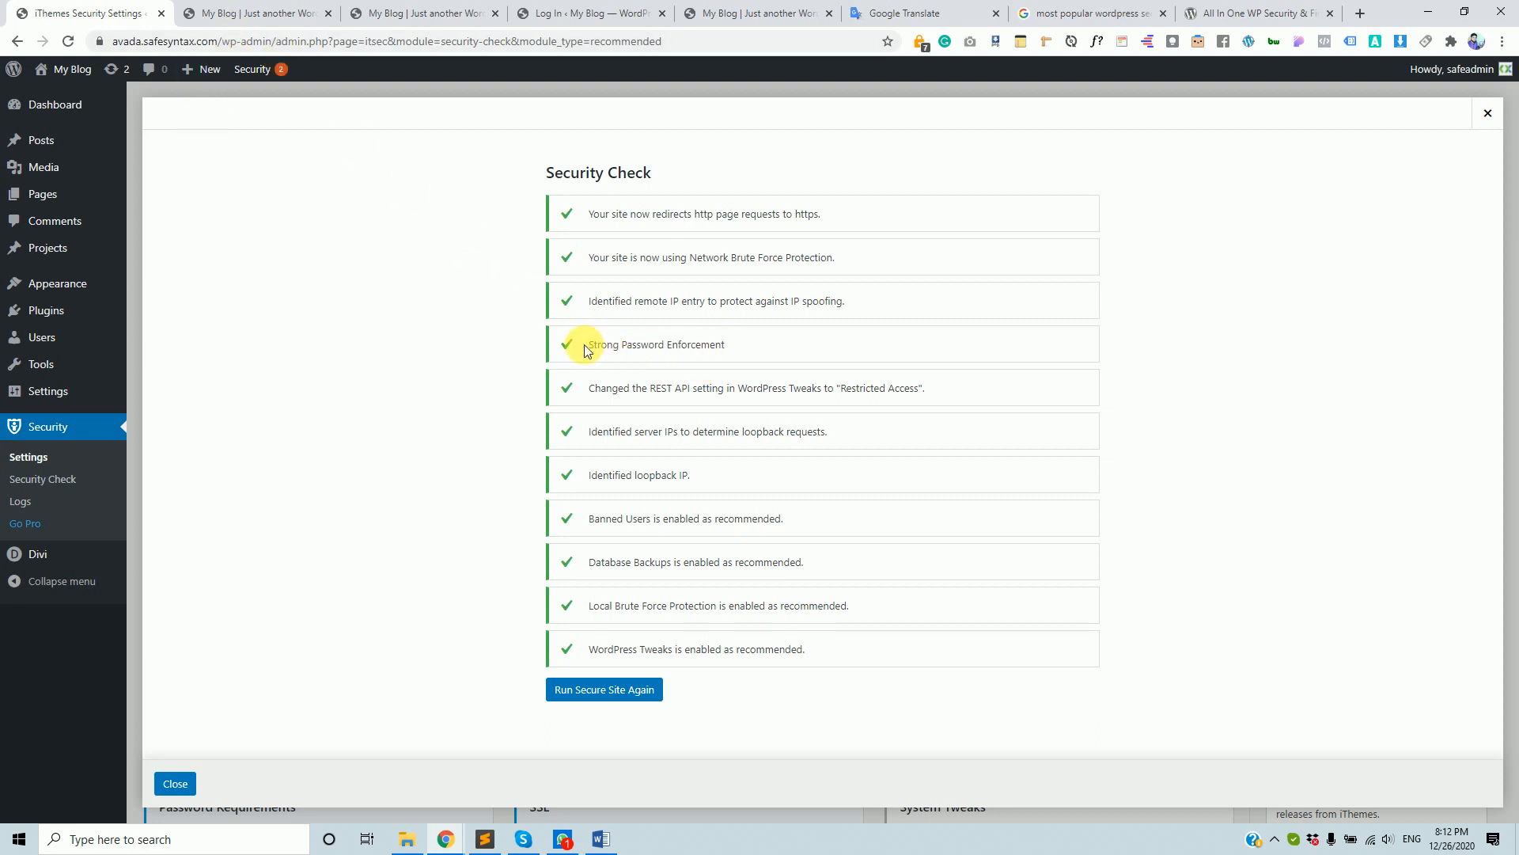
pyautogui.moveTo(600, 347); pyautogui.dragTo(643, 347)
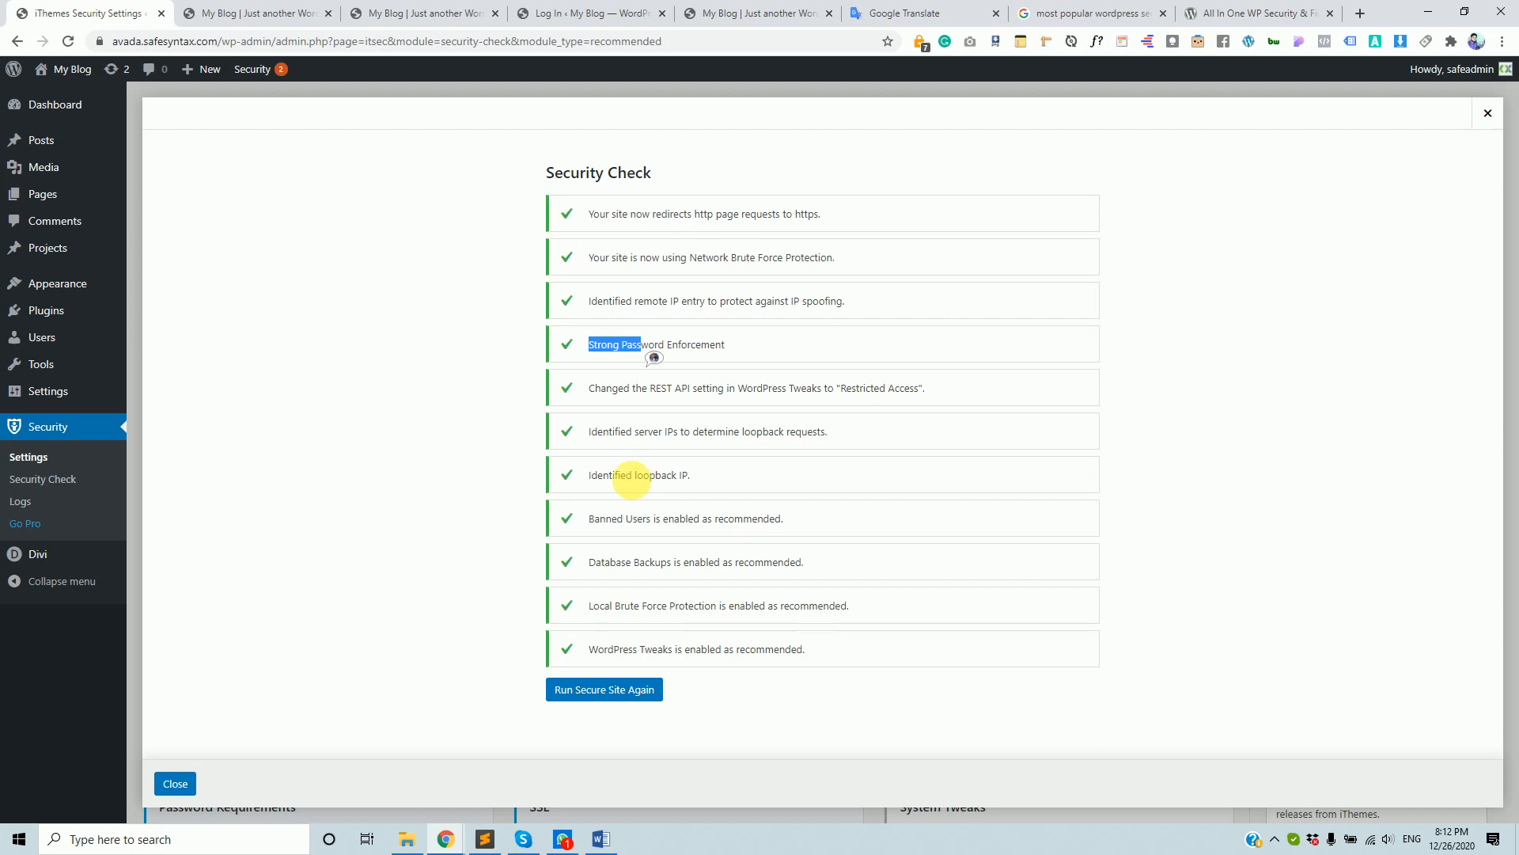
pyautogui.moveTo(626, 476); pyautogui.dragTo(692, 477)
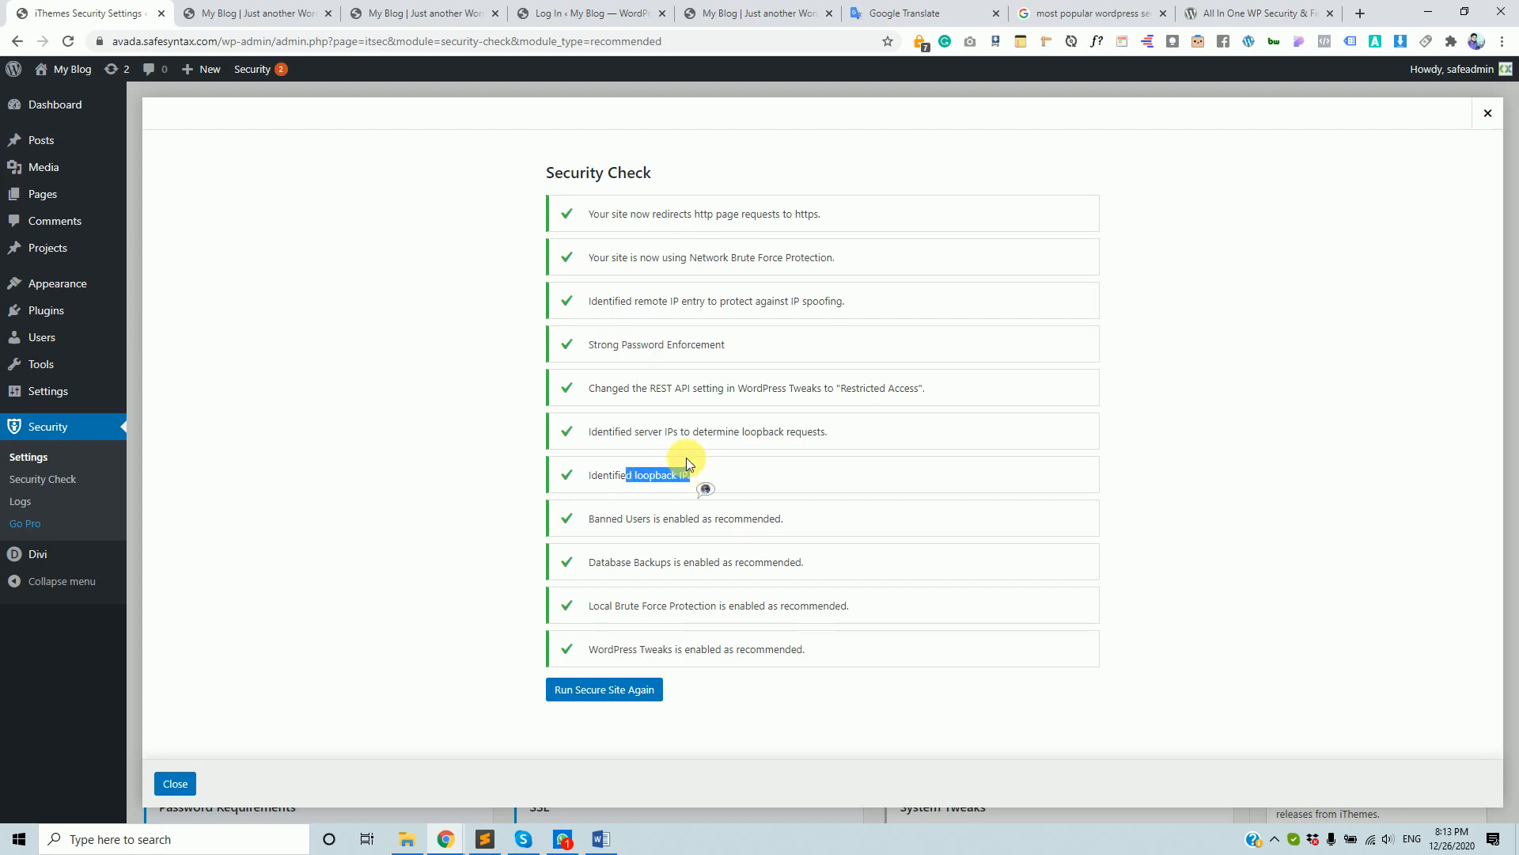
pyautogui.click(686, 457)
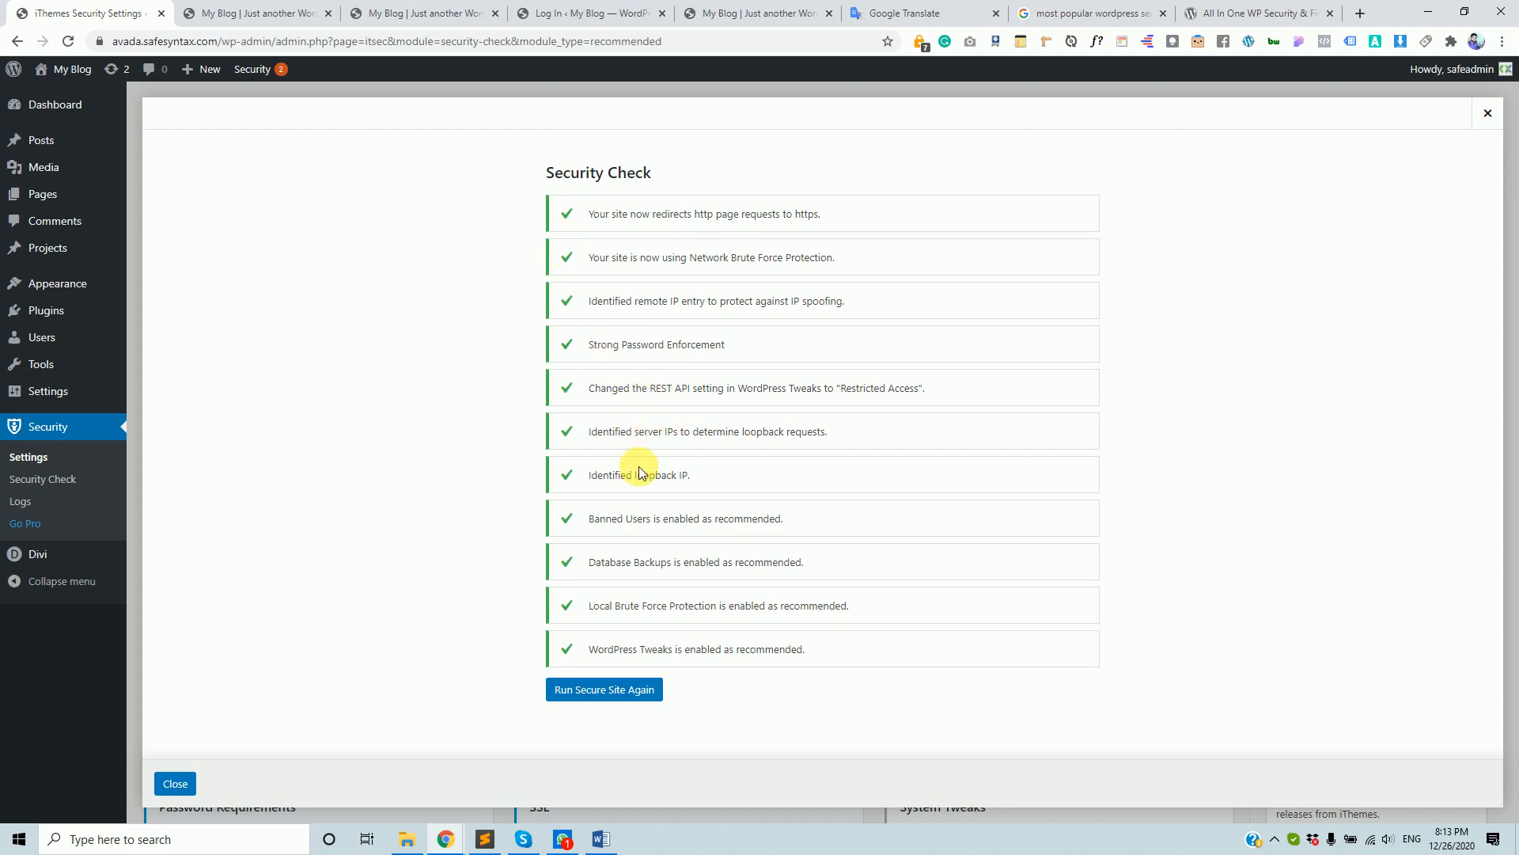
pyautogui.moveTo(637, 476); pyautogui.dragTo(705, 477)
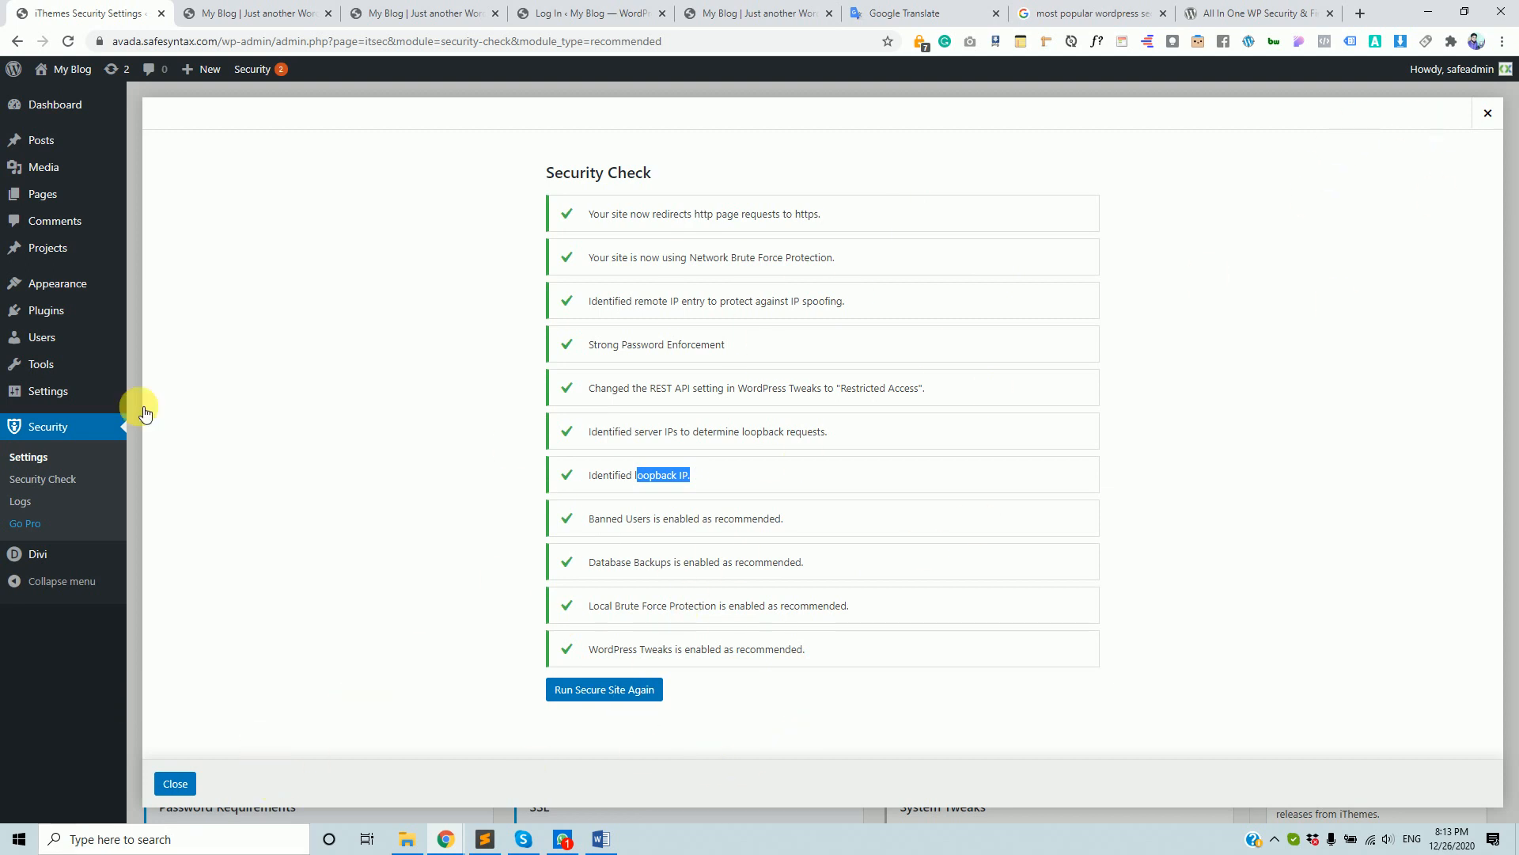
# - Close the Security Check results and scroll through the 27 module cards, then back to the top
pyautogui.click(172, 784)
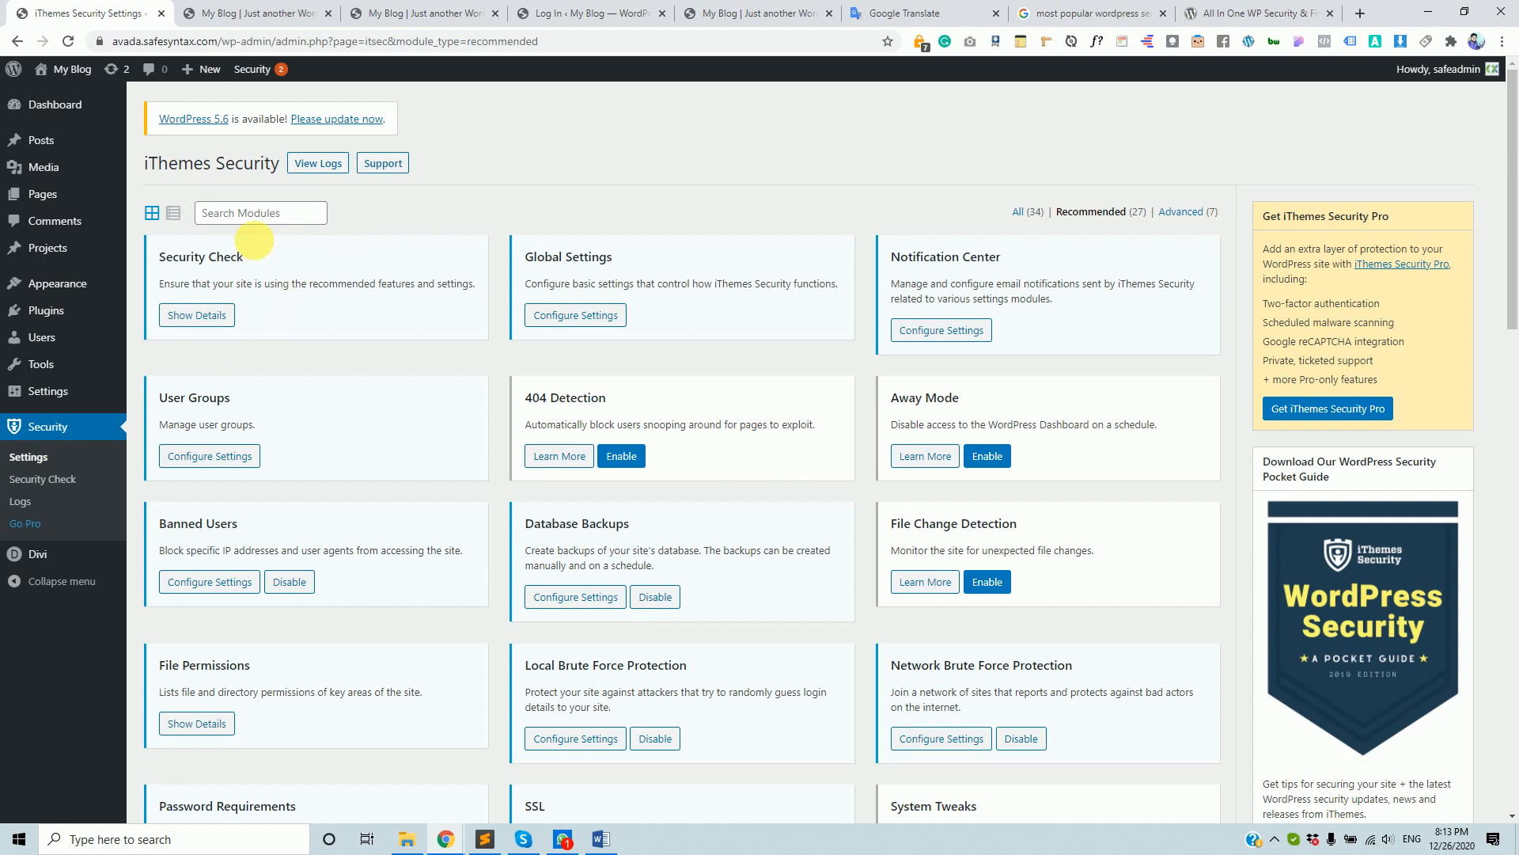
pyautogui.scroll(-5, 1100, 412)
pyautogui.scroll(-2, 933, 396)
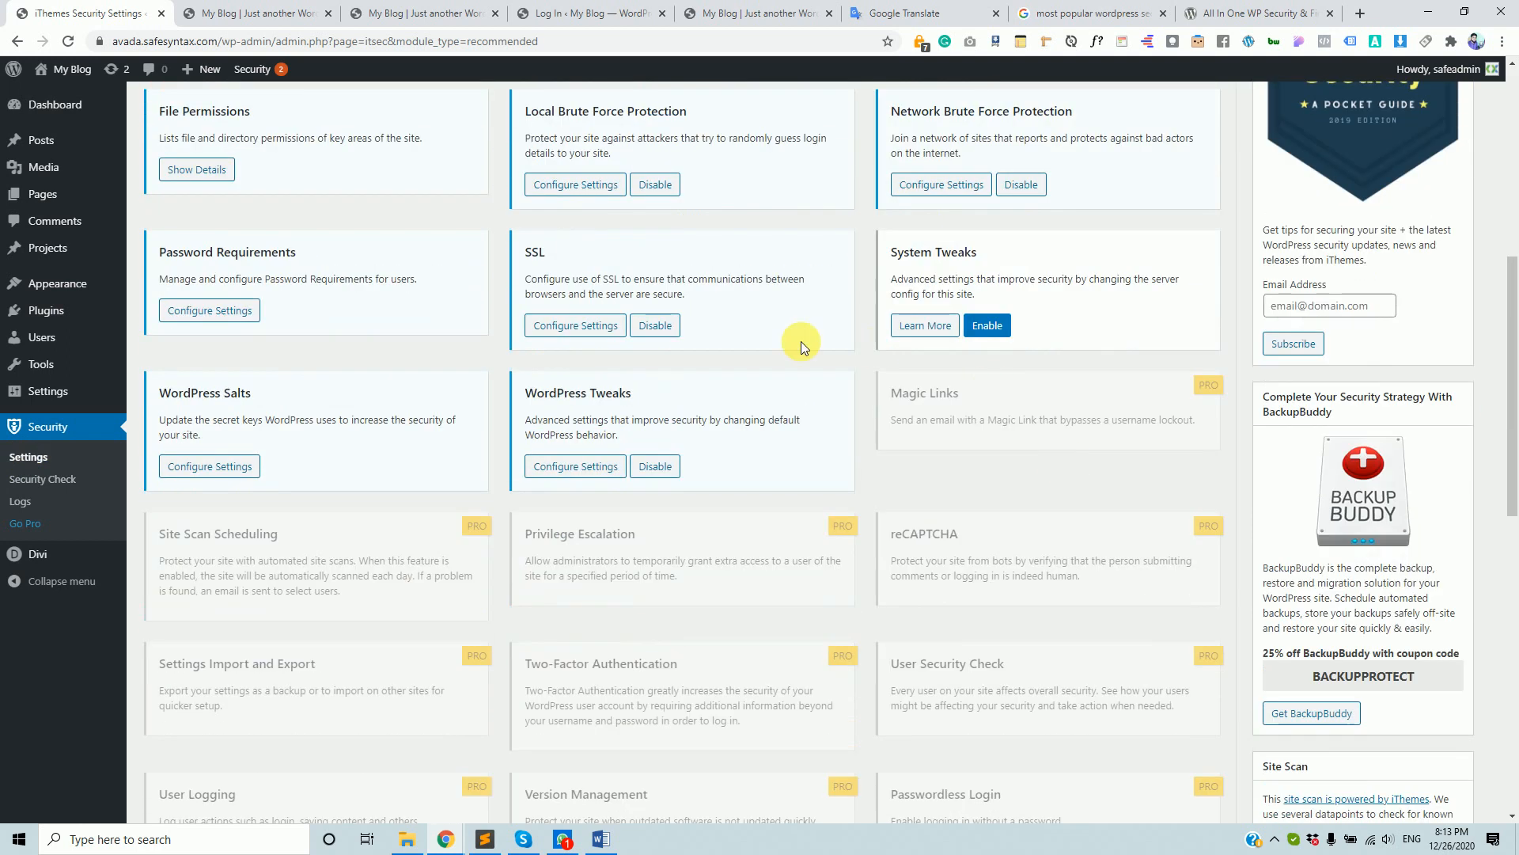
pyautogui.scroll(7, 290, 501)
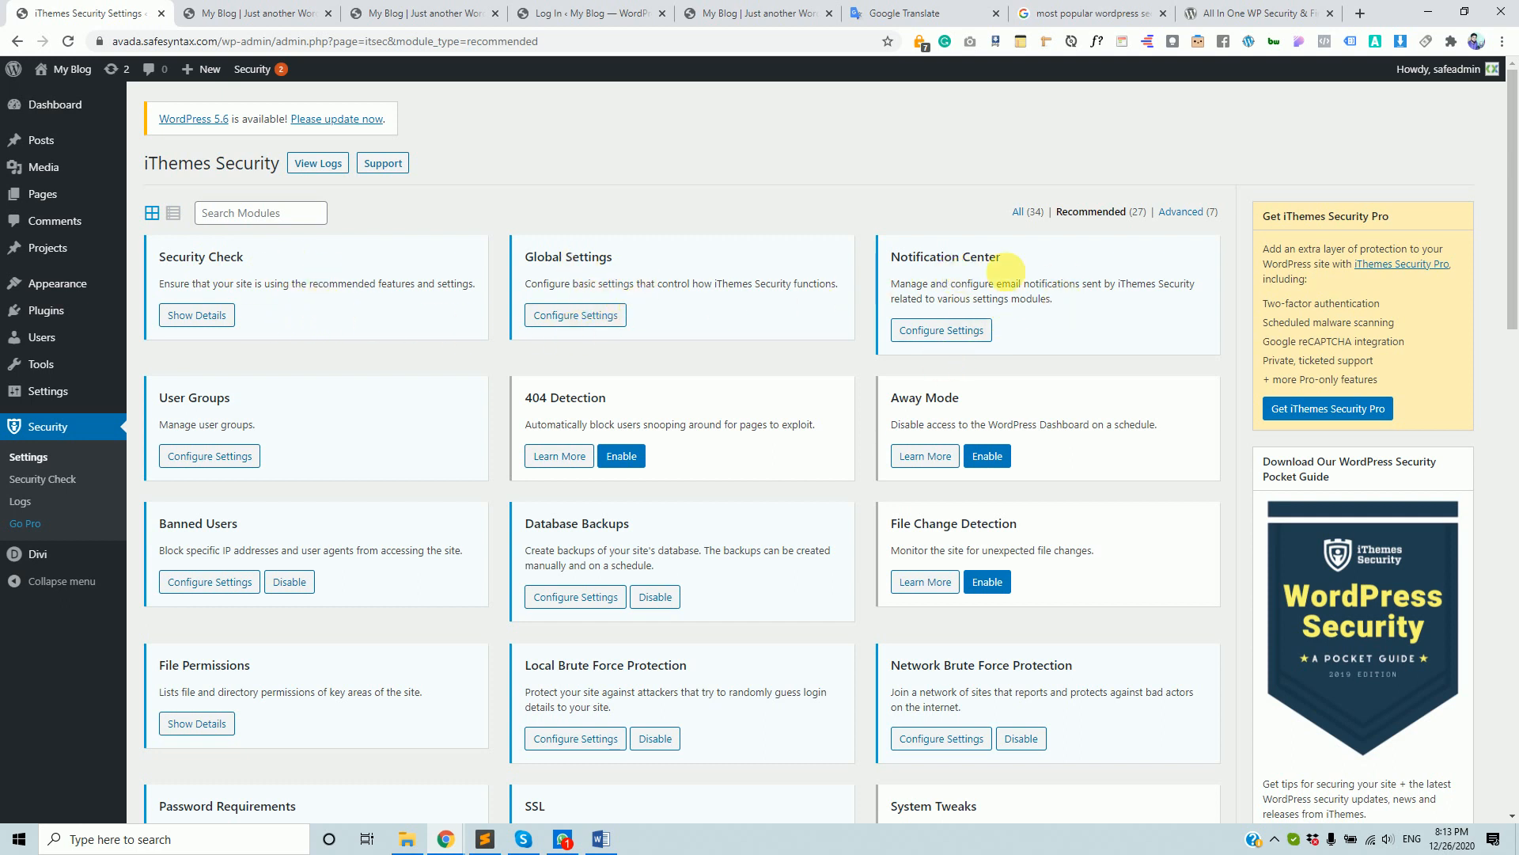
pyautogui.scroll(-2, 310, 331)
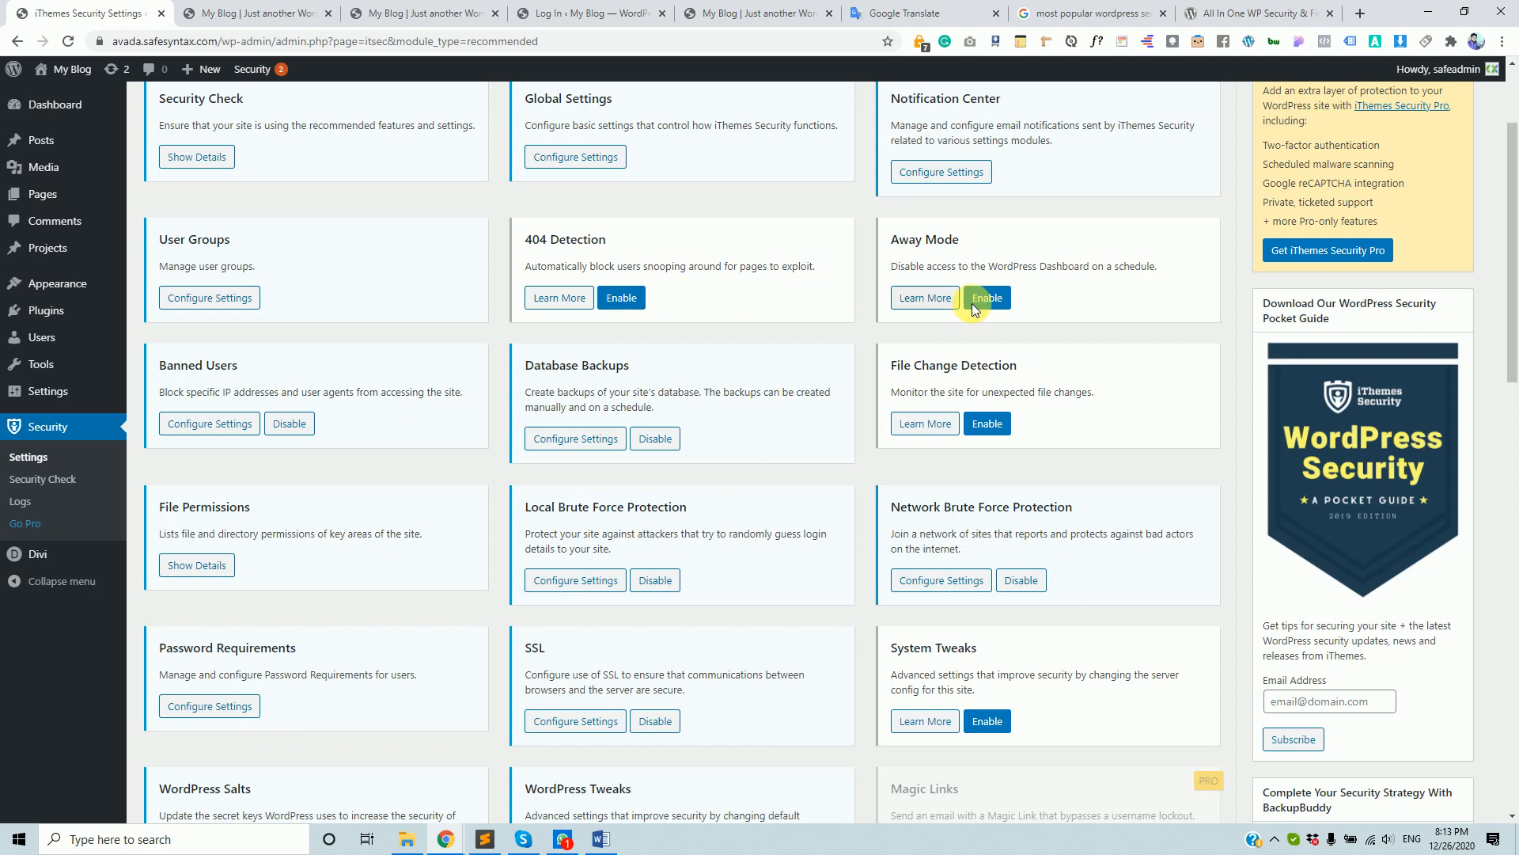
pyautogui.scroll(-2, 859, 494)
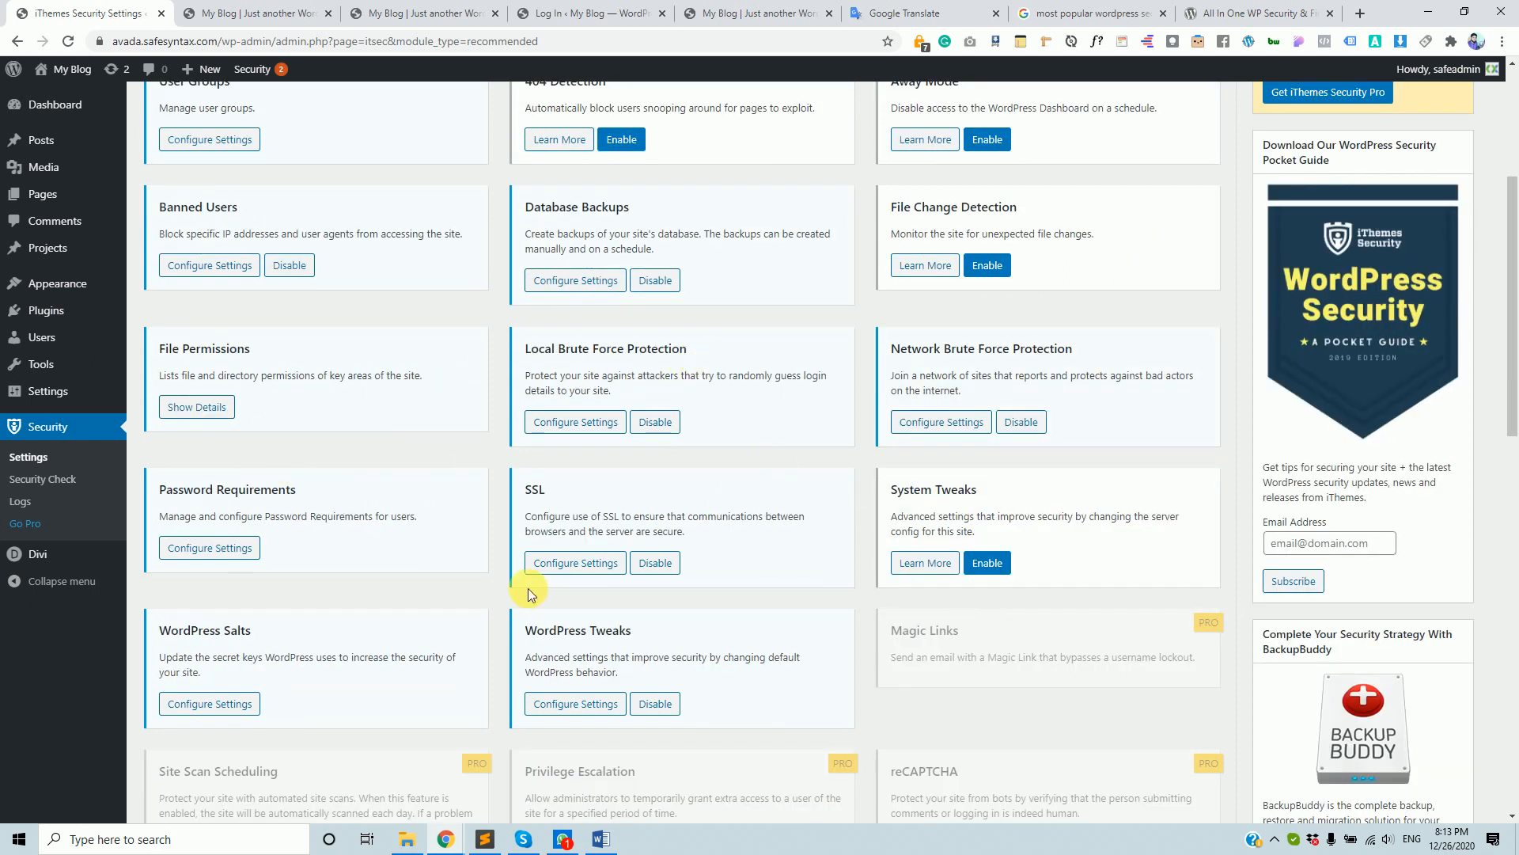
pyautogui.scroll(-2, 288, 412)
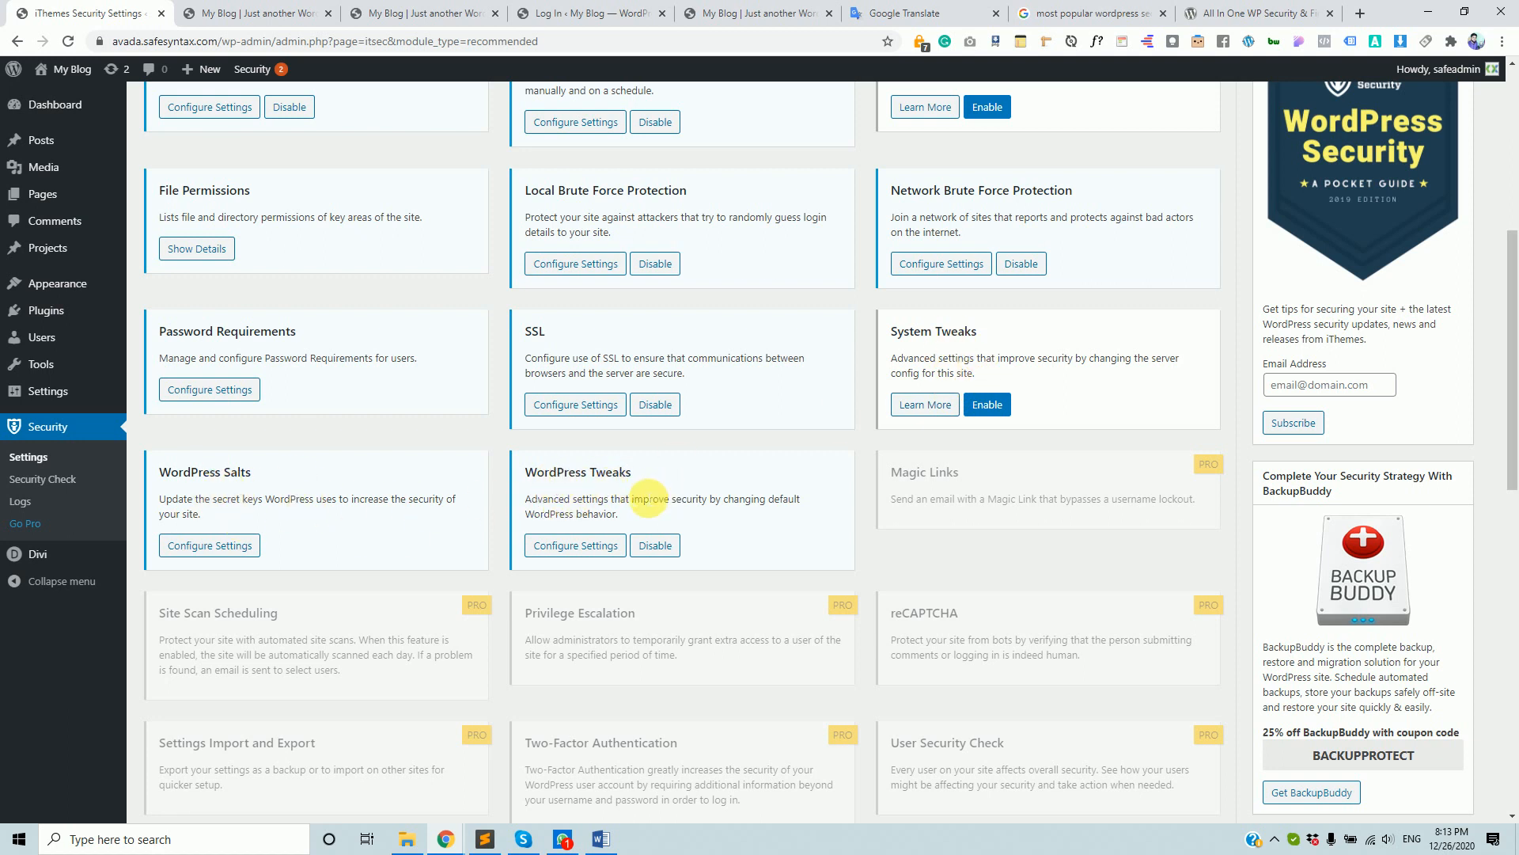
pyautogui.scroll(-2, 570, 495)
pyautogui.scroll(-2, 601, 463)
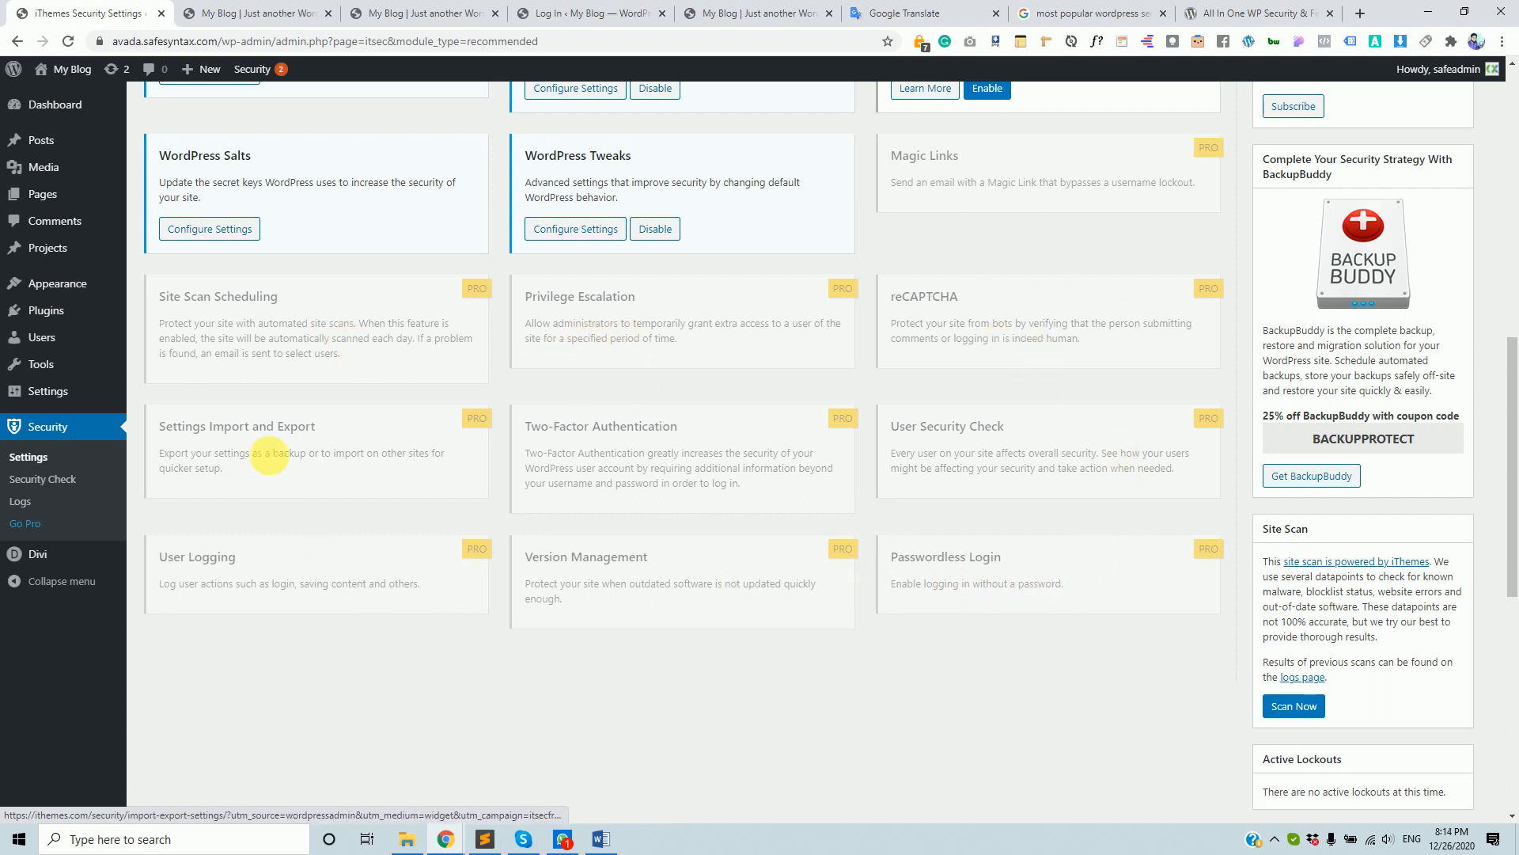
pyautogui.scroll(8, 614, 694)
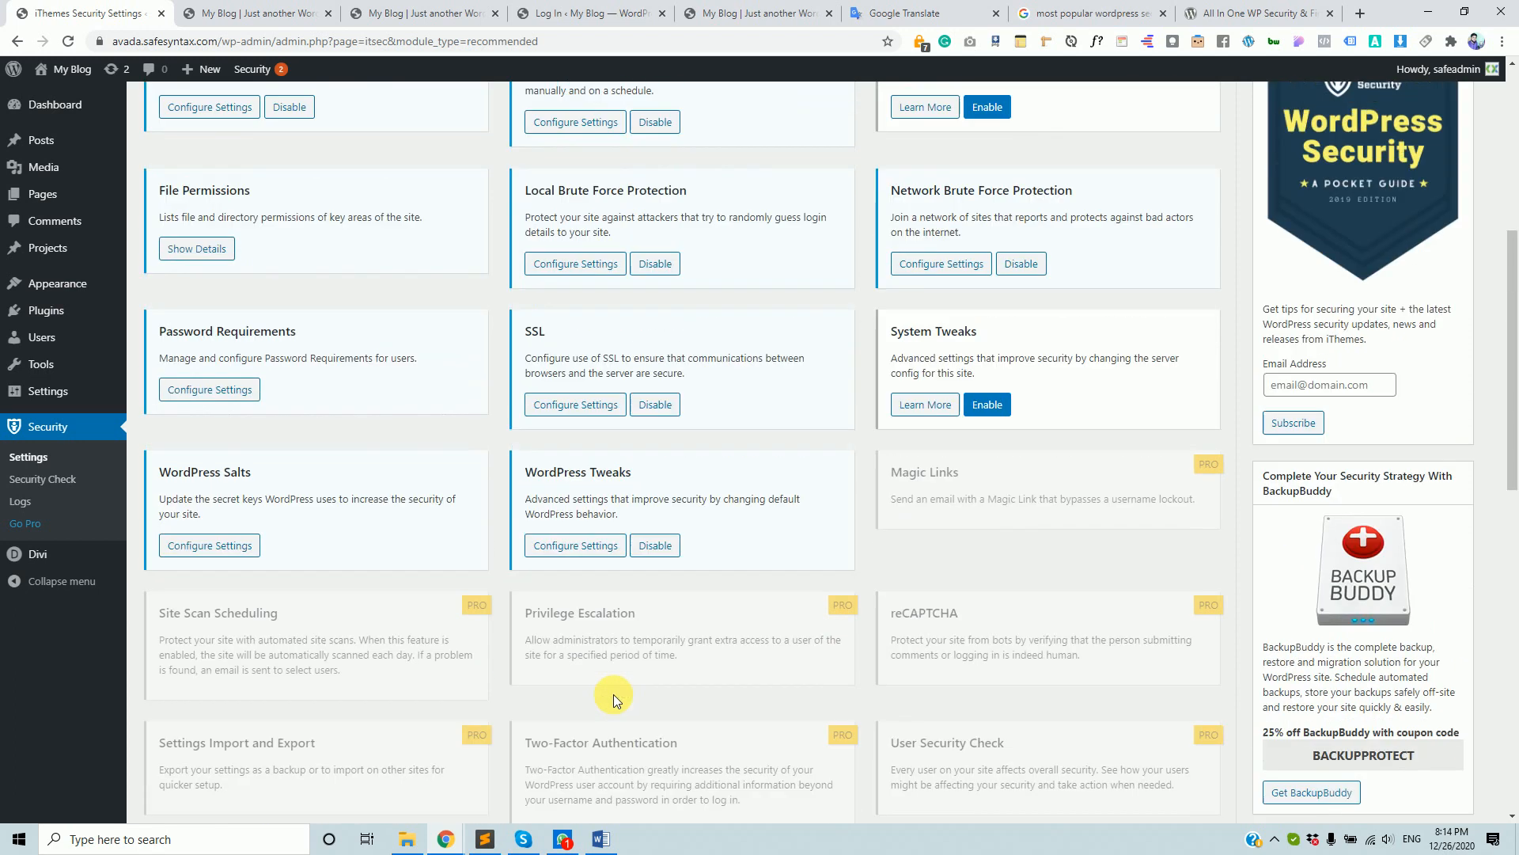
pyautogui.scroll(2, 853, 552)
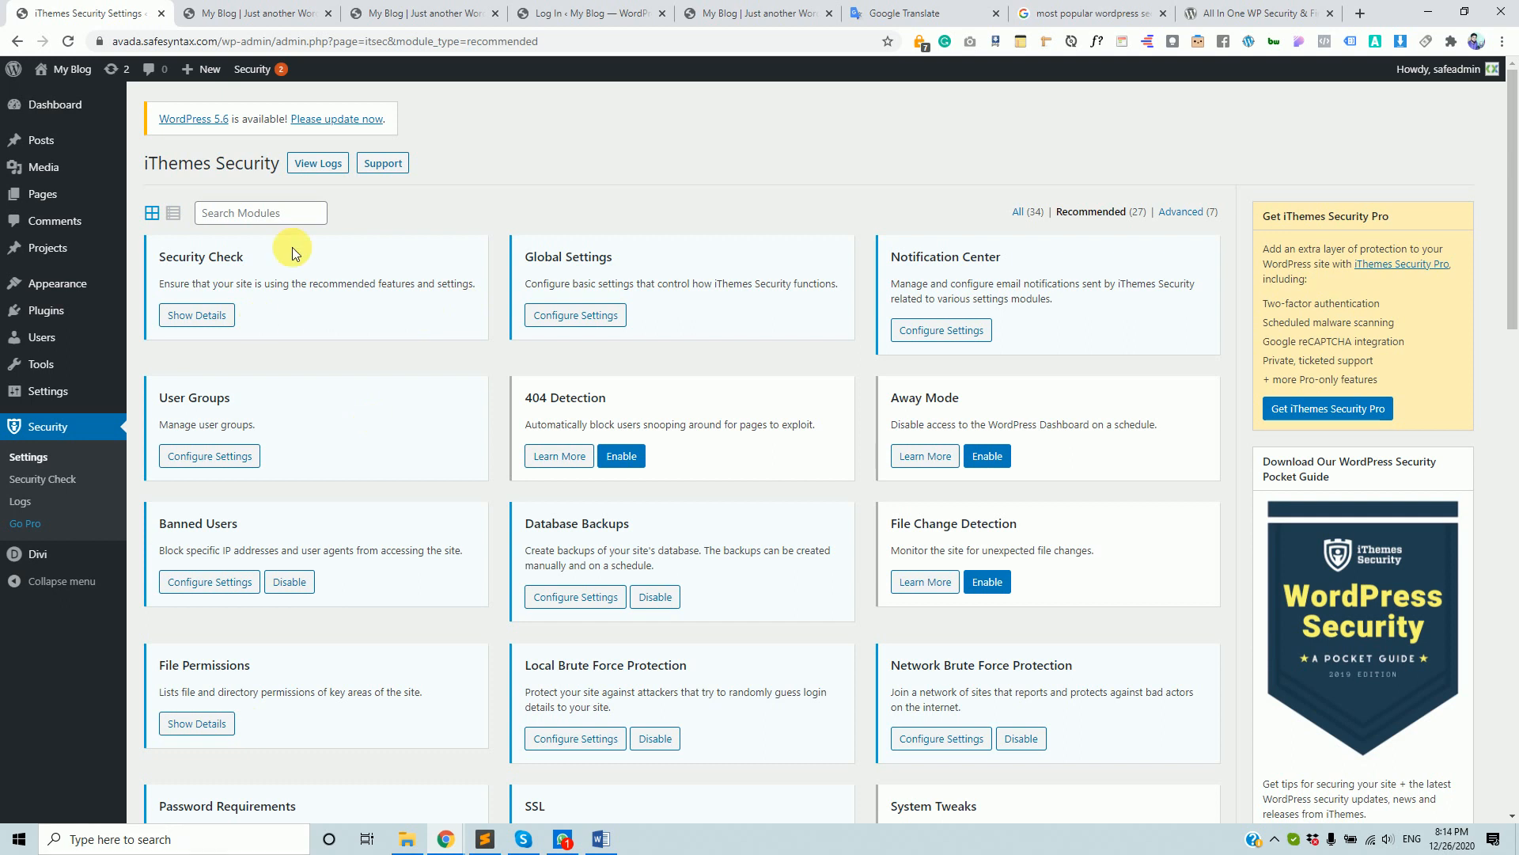
pyautogui.click(205, 317)
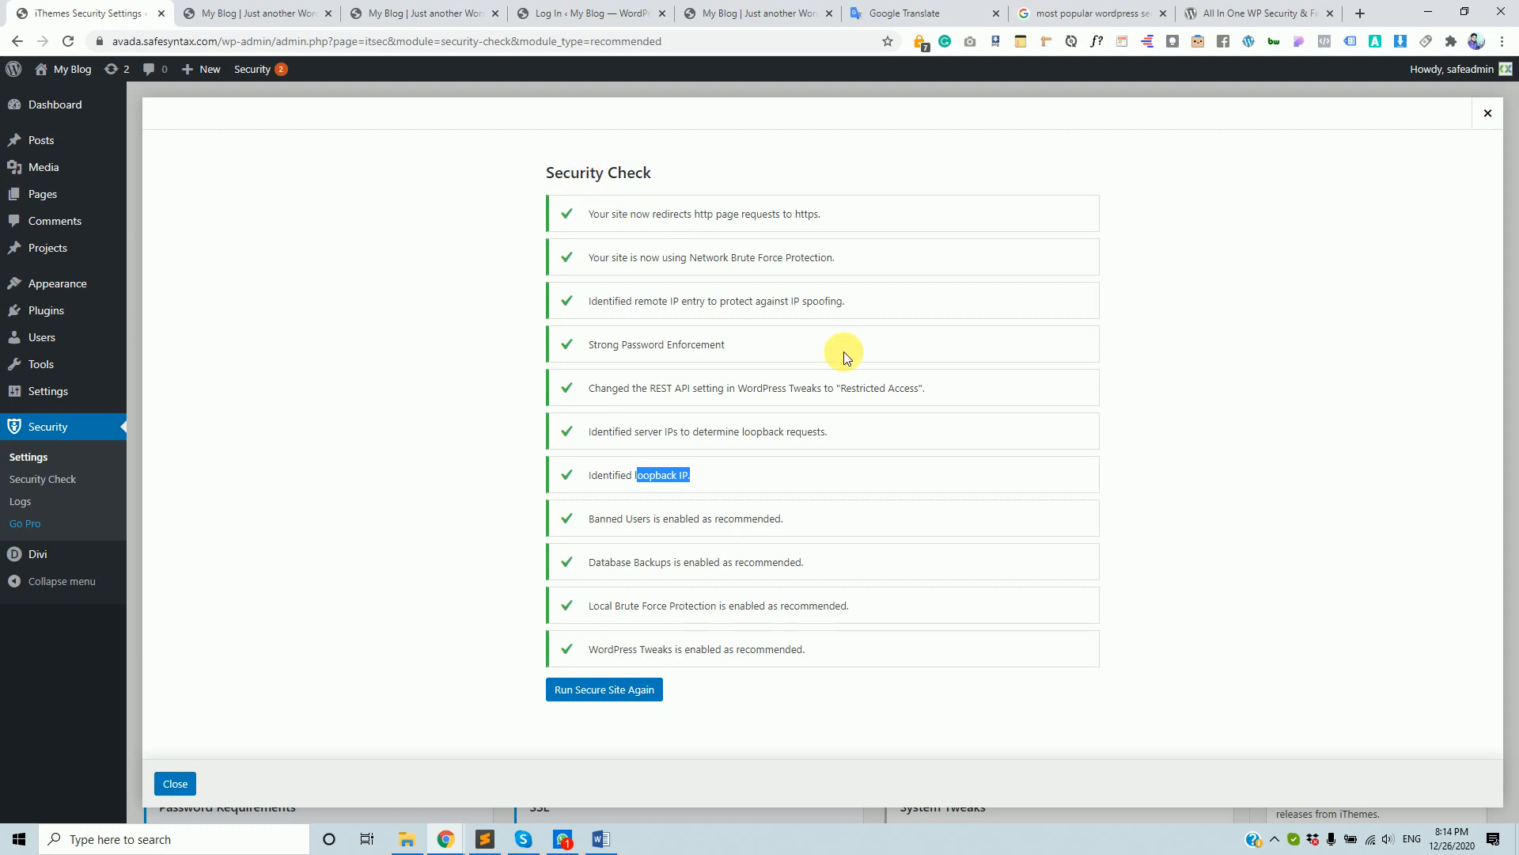
pyautogui.click(580, 224)
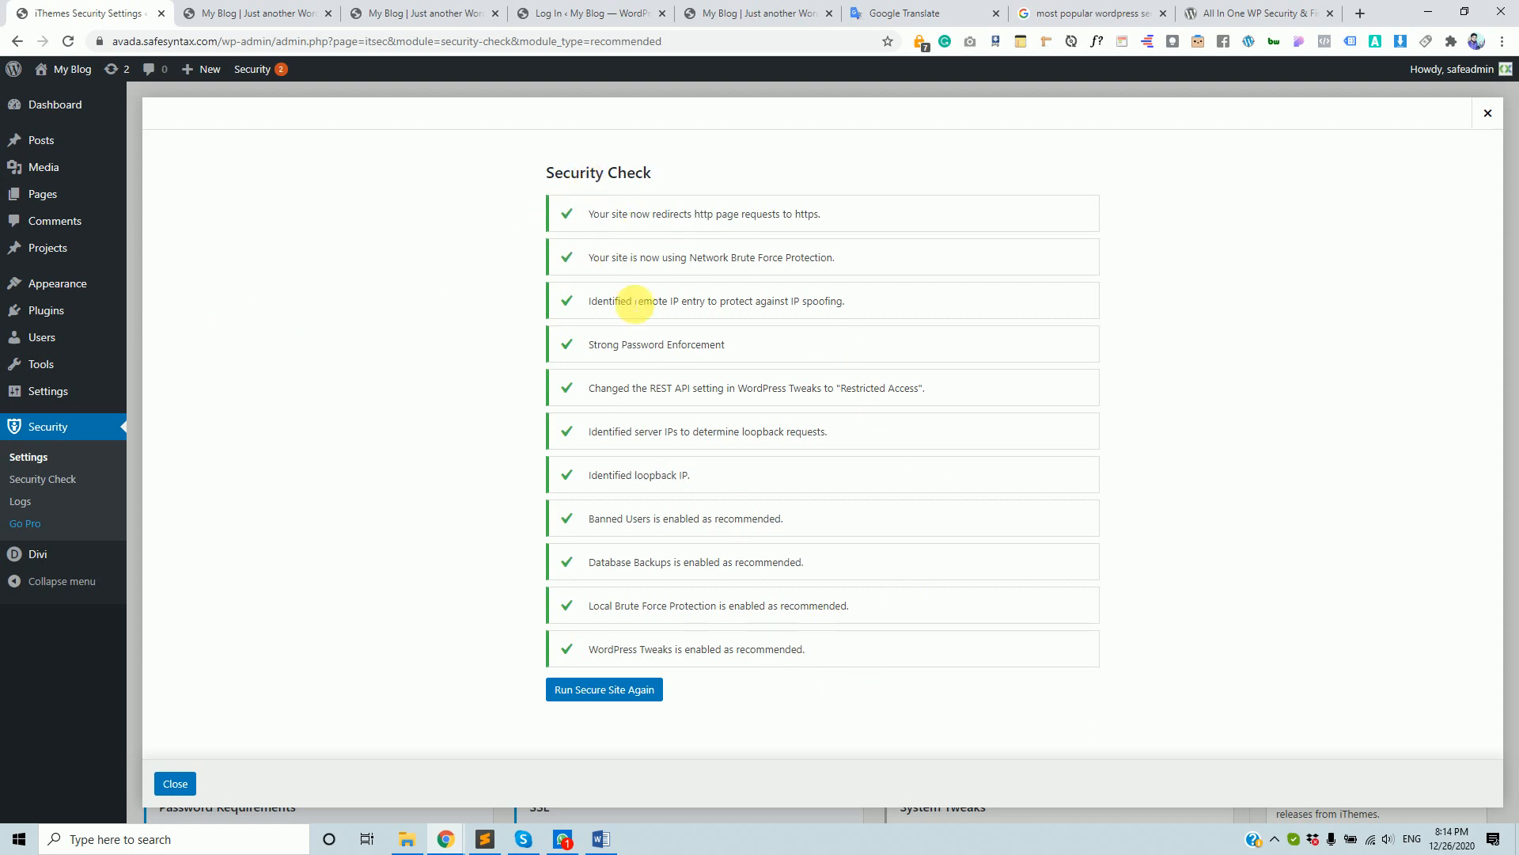
pyautogui.click(170, 785)
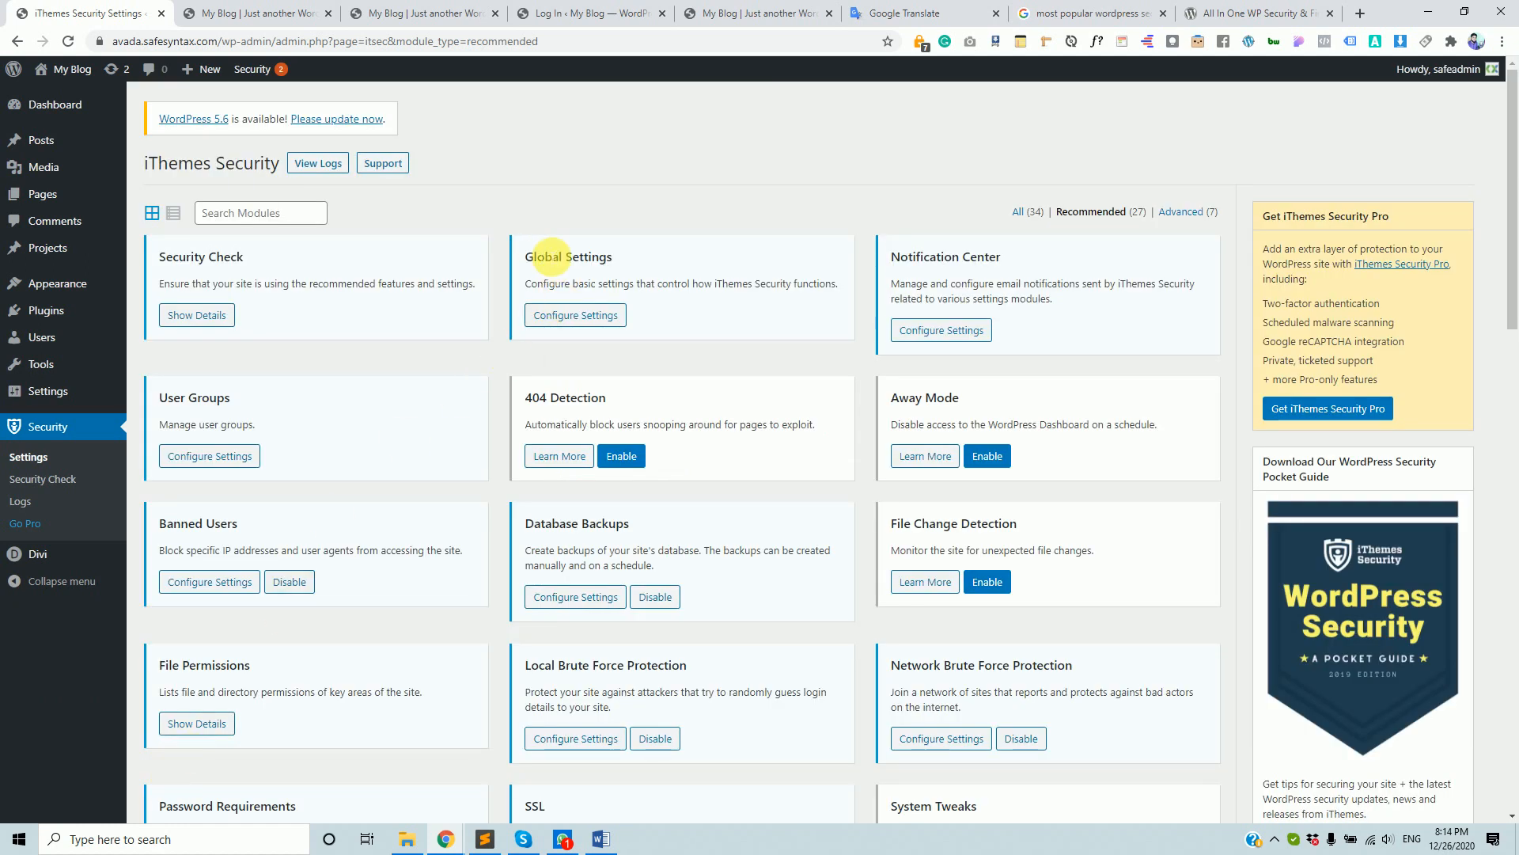
pyautogui.click(580, 316)
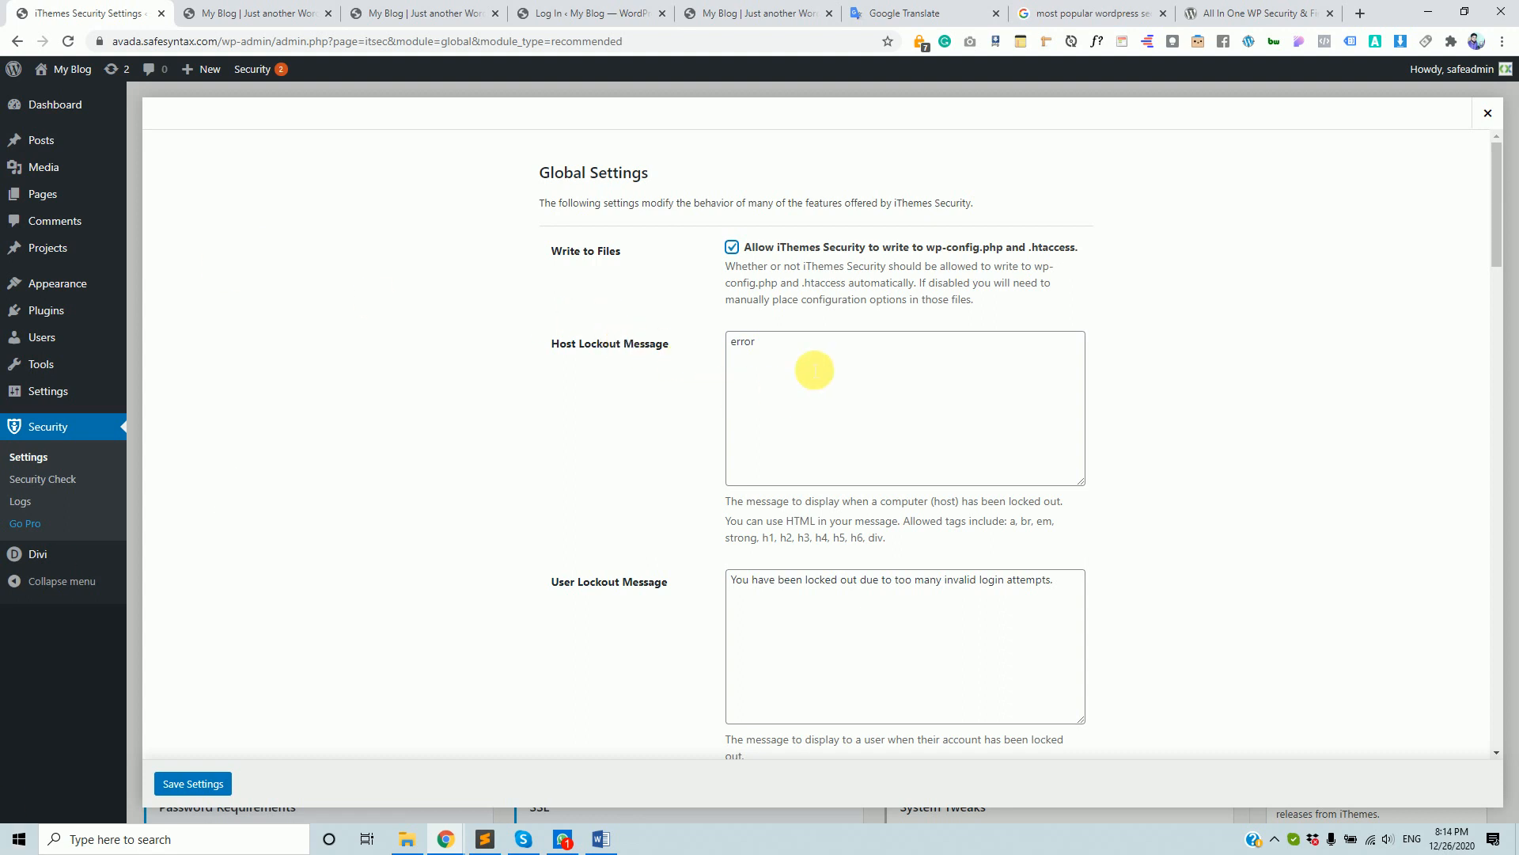
pyautogui.click(828, 363)
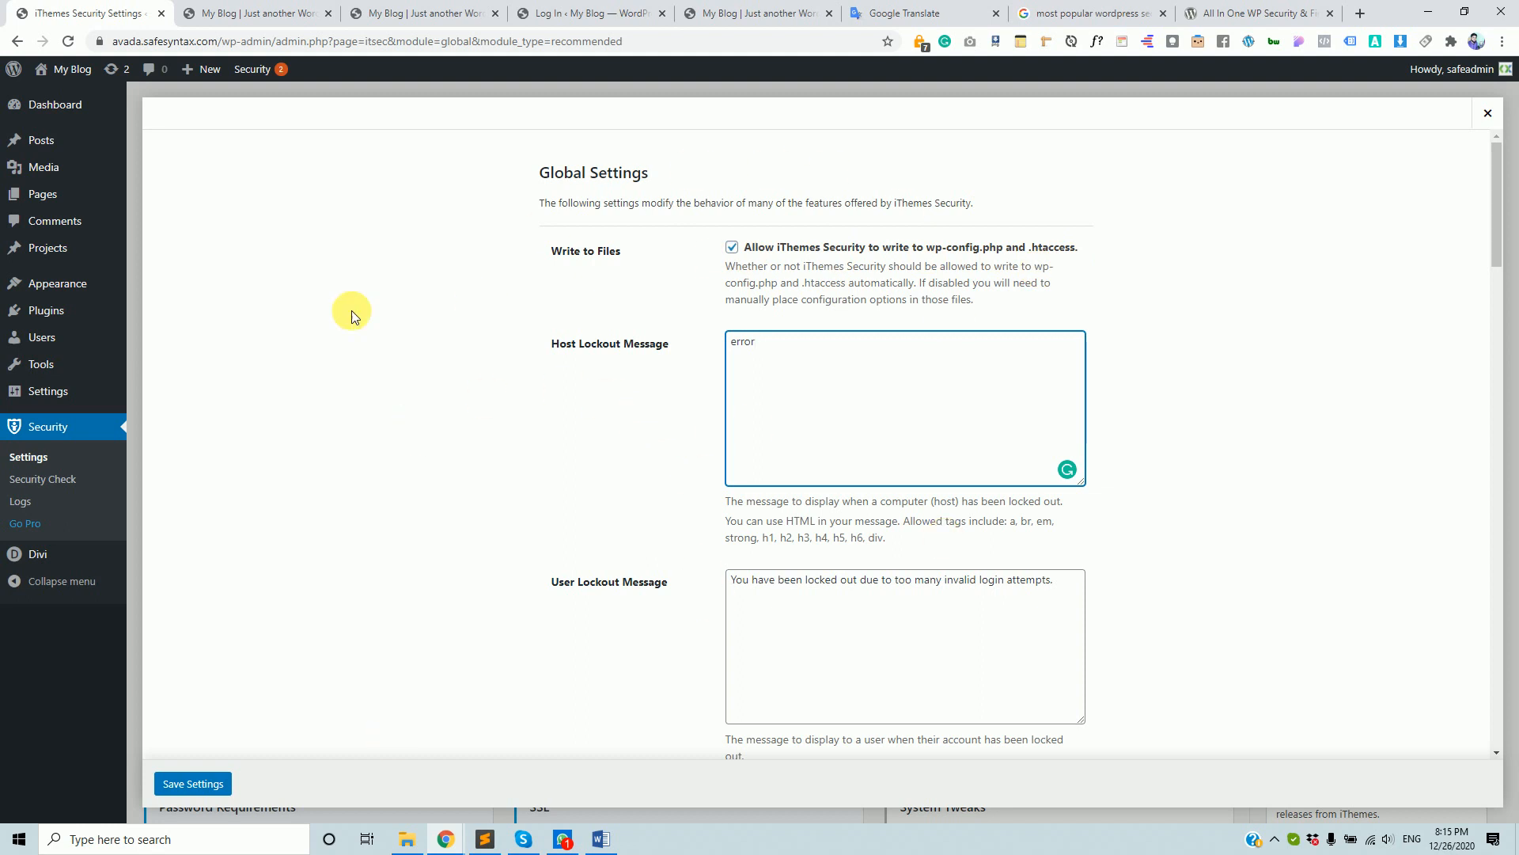
pyautogui.click(733, 249)
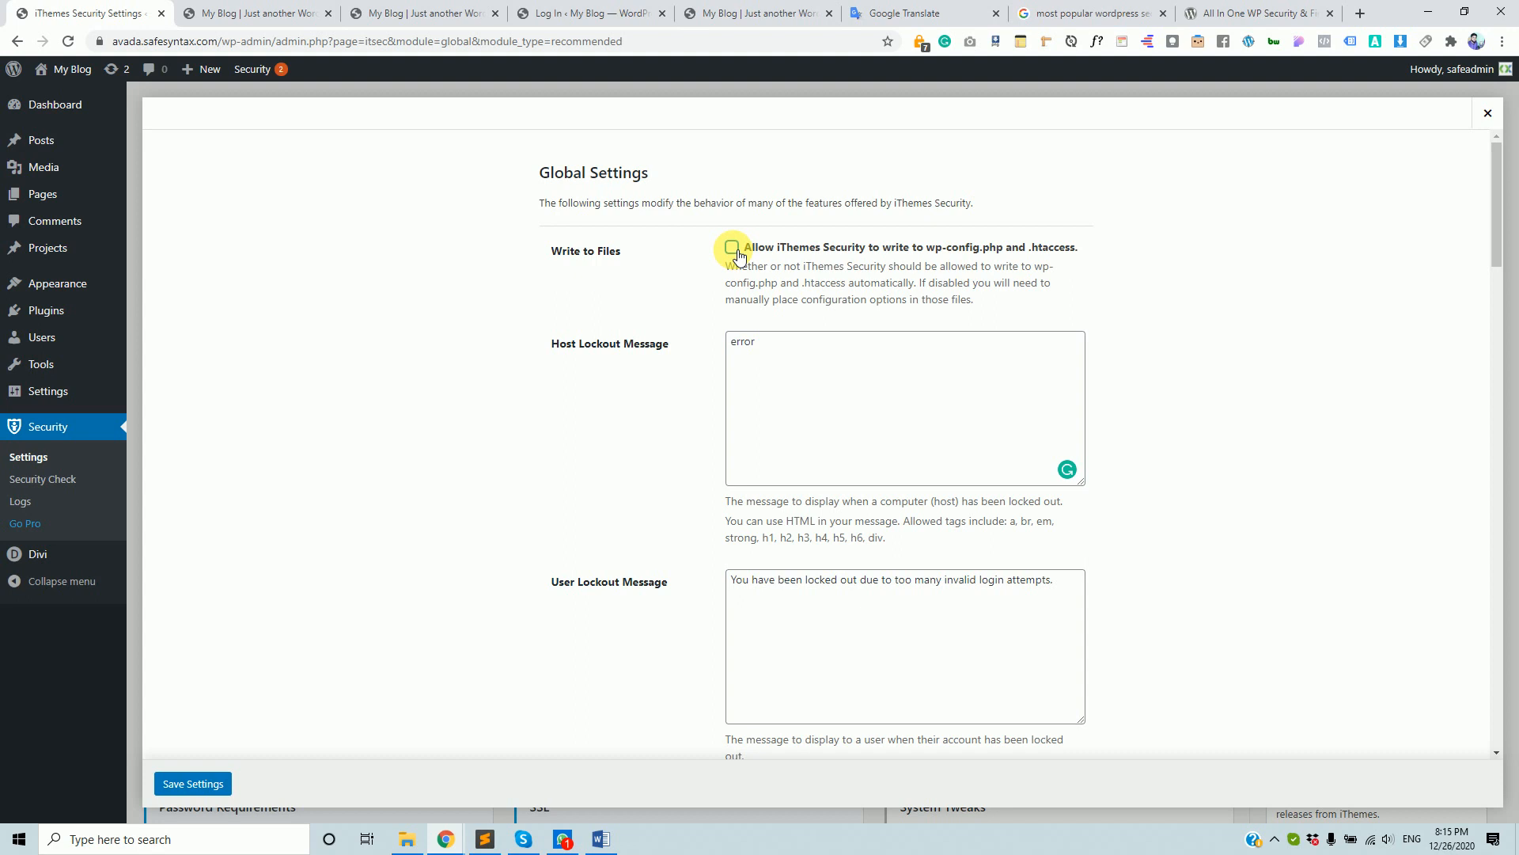
pyautogui.click(1487, 113)
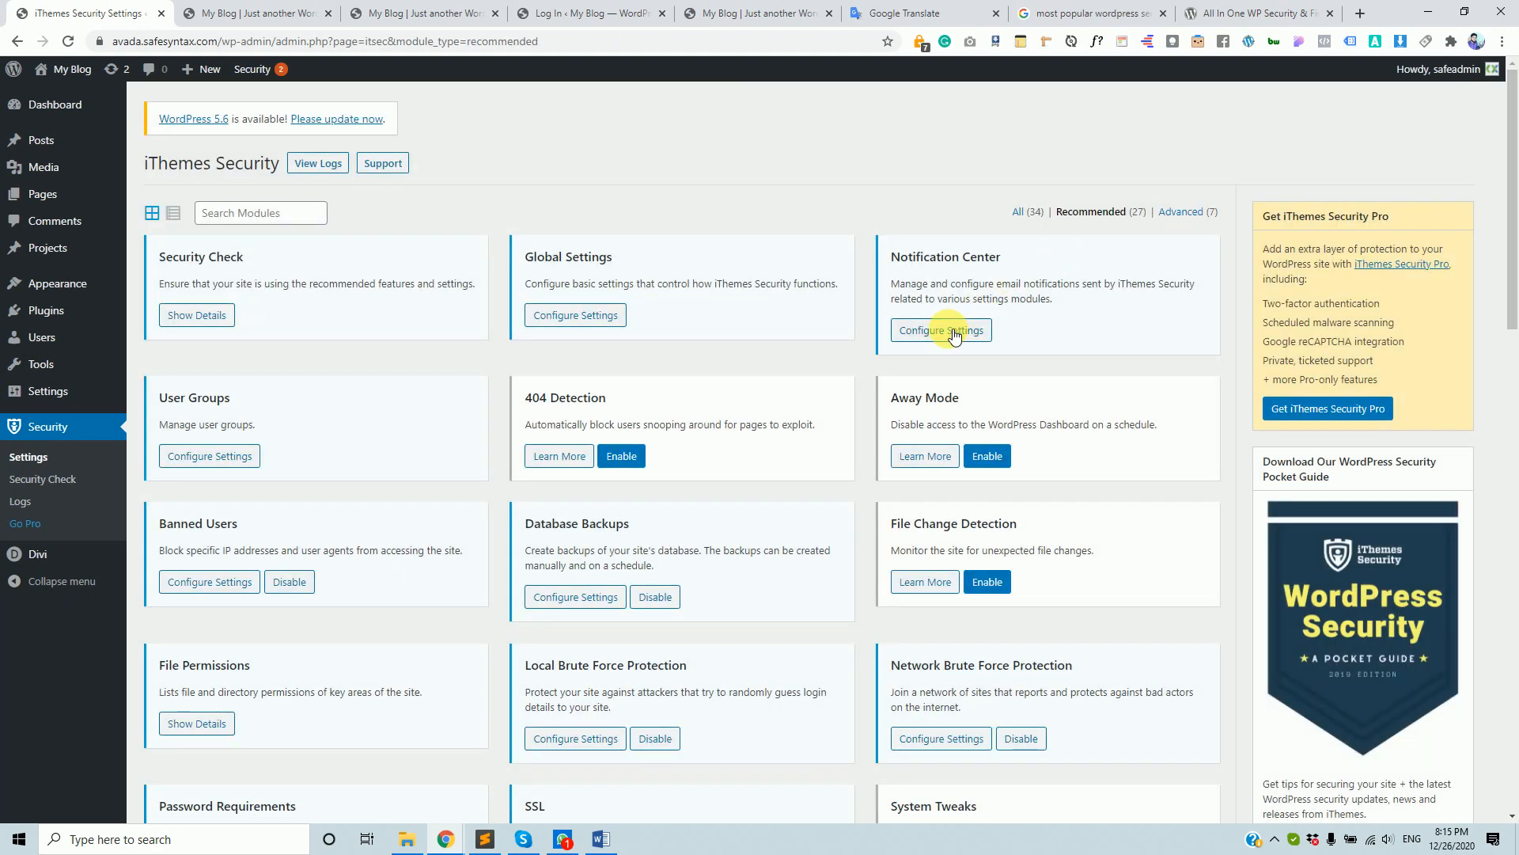
# - Review the Notification Center's From Email and Database Backup recipient settings, then close the modal
pyautogui.click(954, 332)
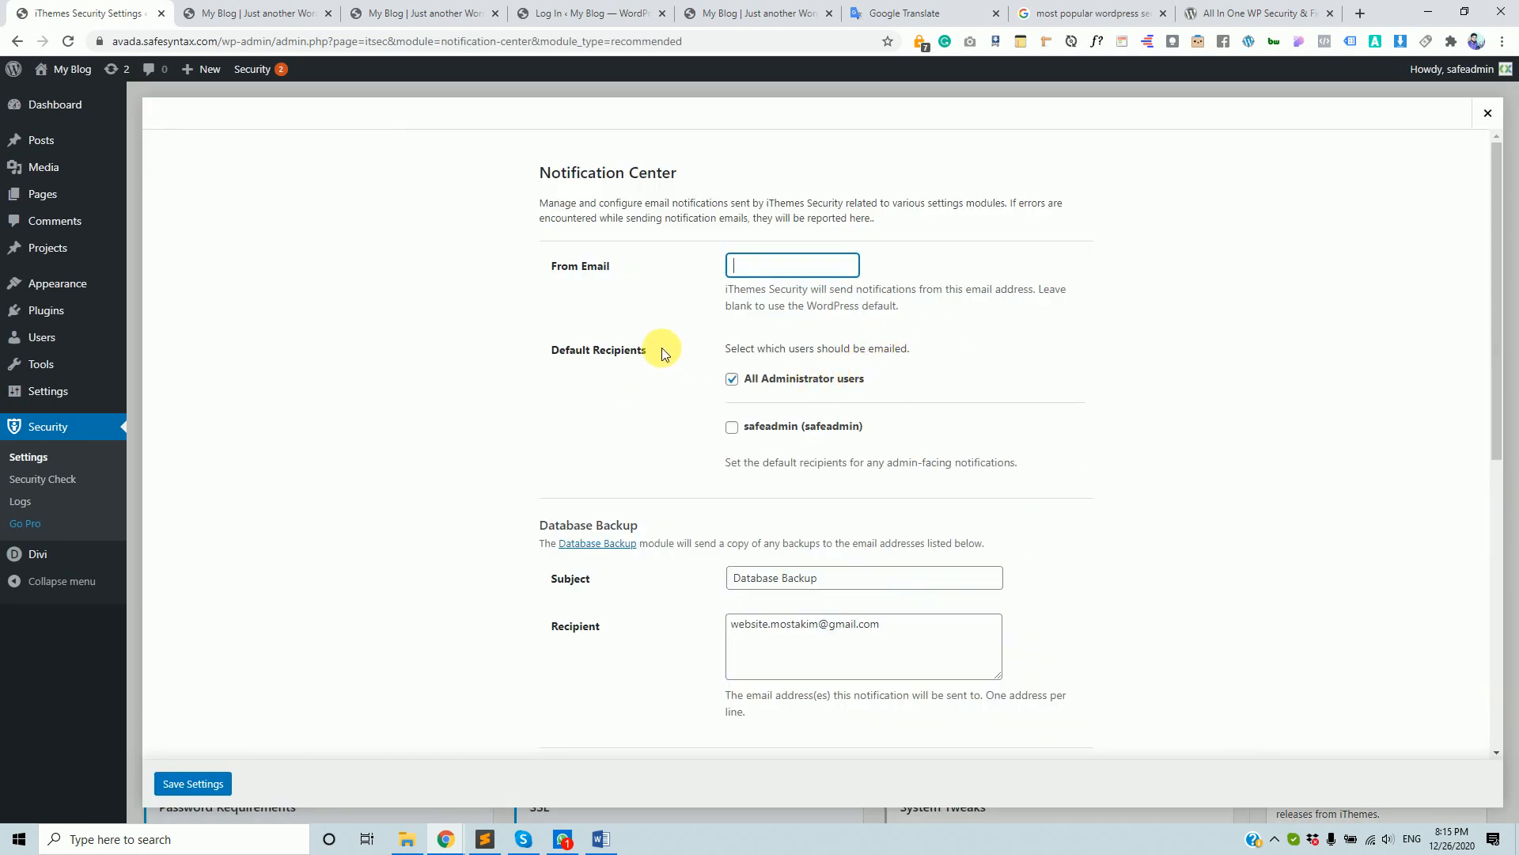
pyautogui.click(778, 270)
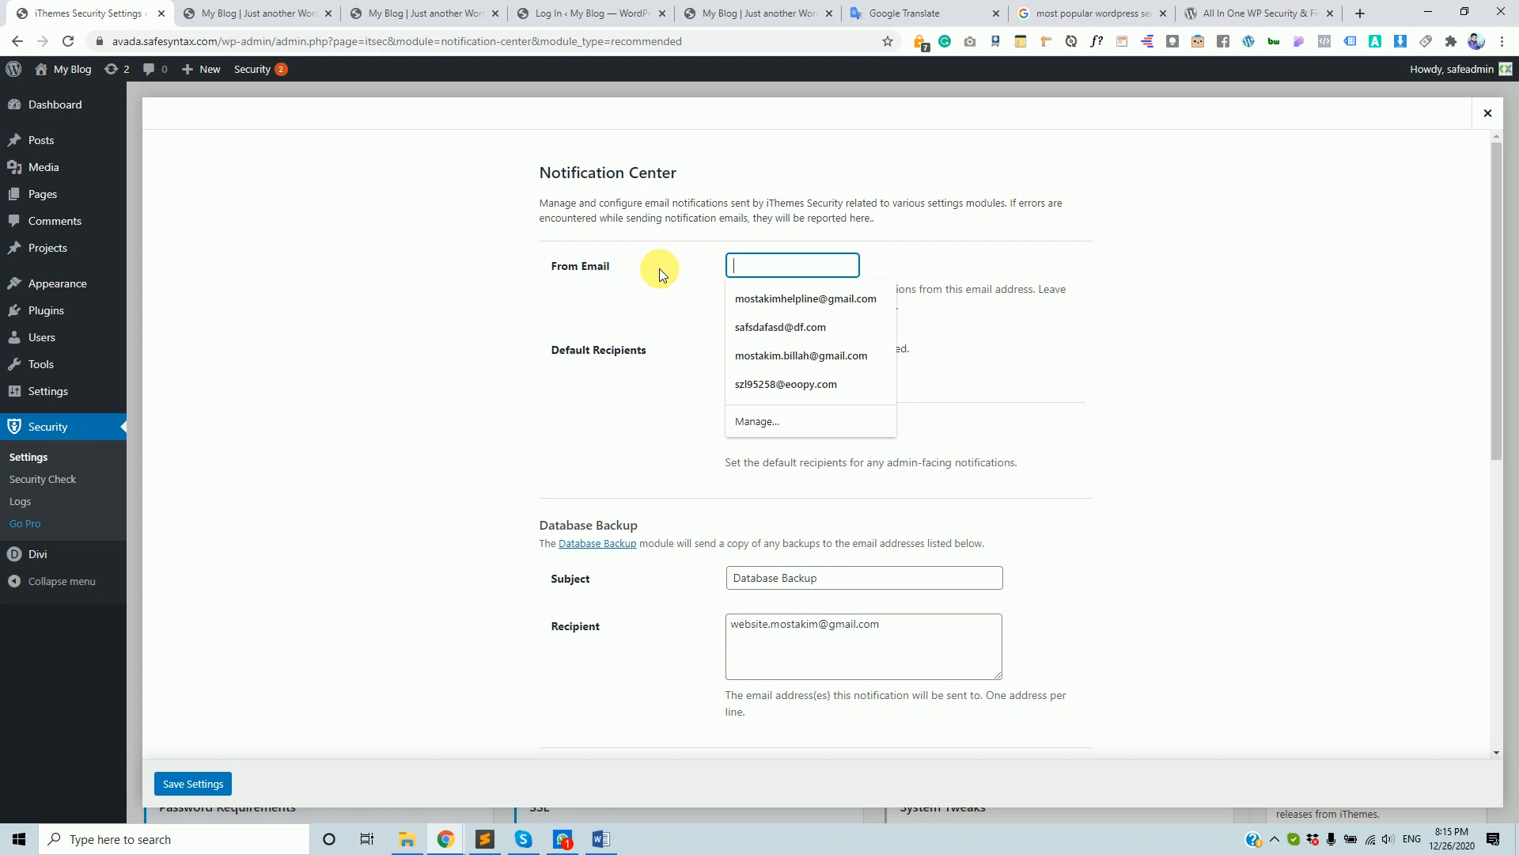
pyautogui.scroll(-2, 671, 562)
pyautogui.click(890, 475)
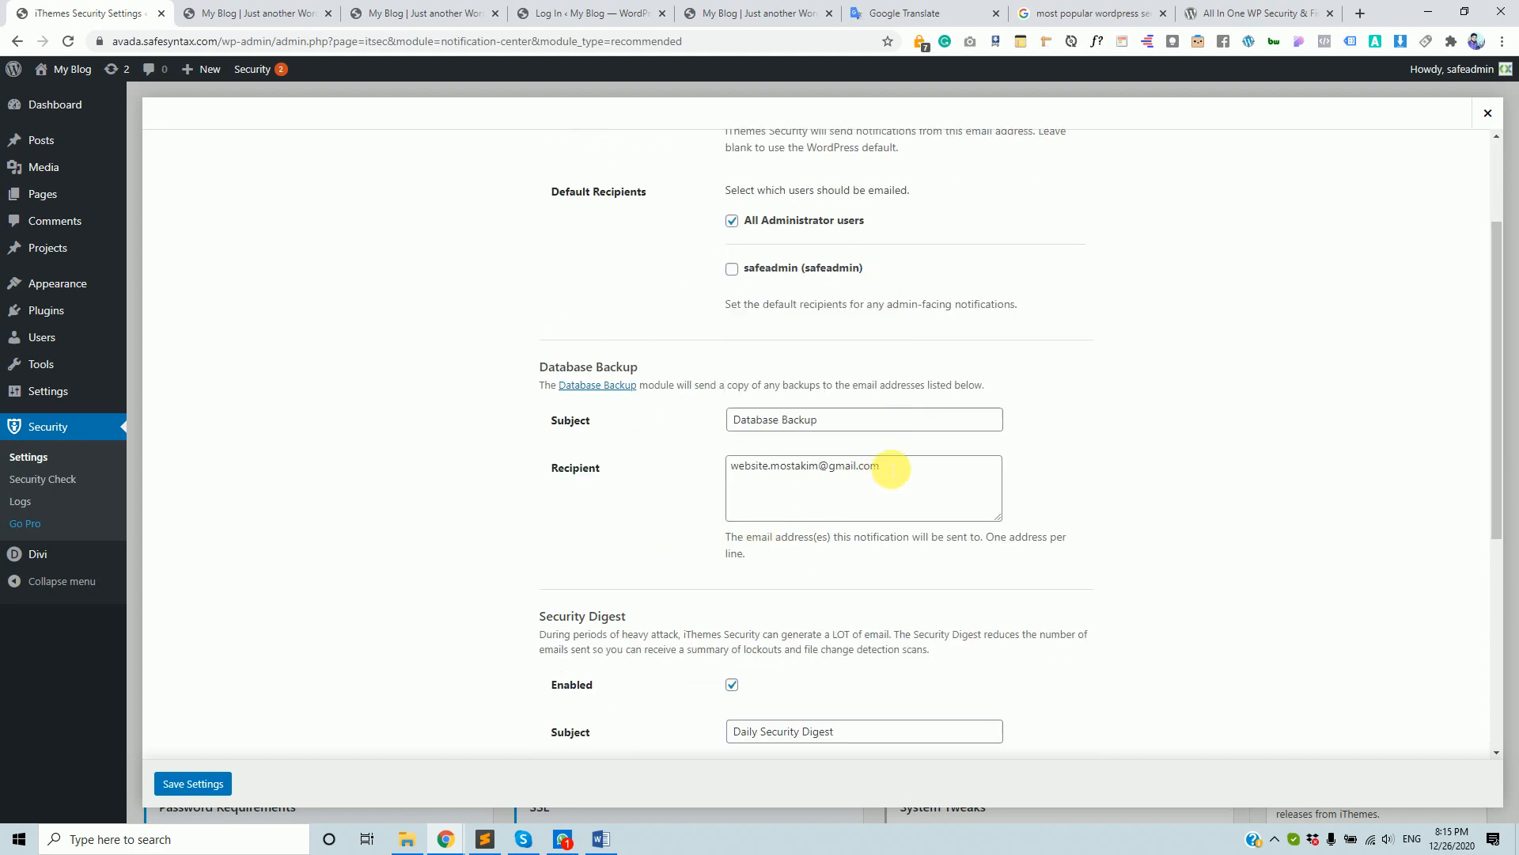
pyautogui.scroll(-2, 737, 506)
pyautogui.scroll(-3, 737, 509)
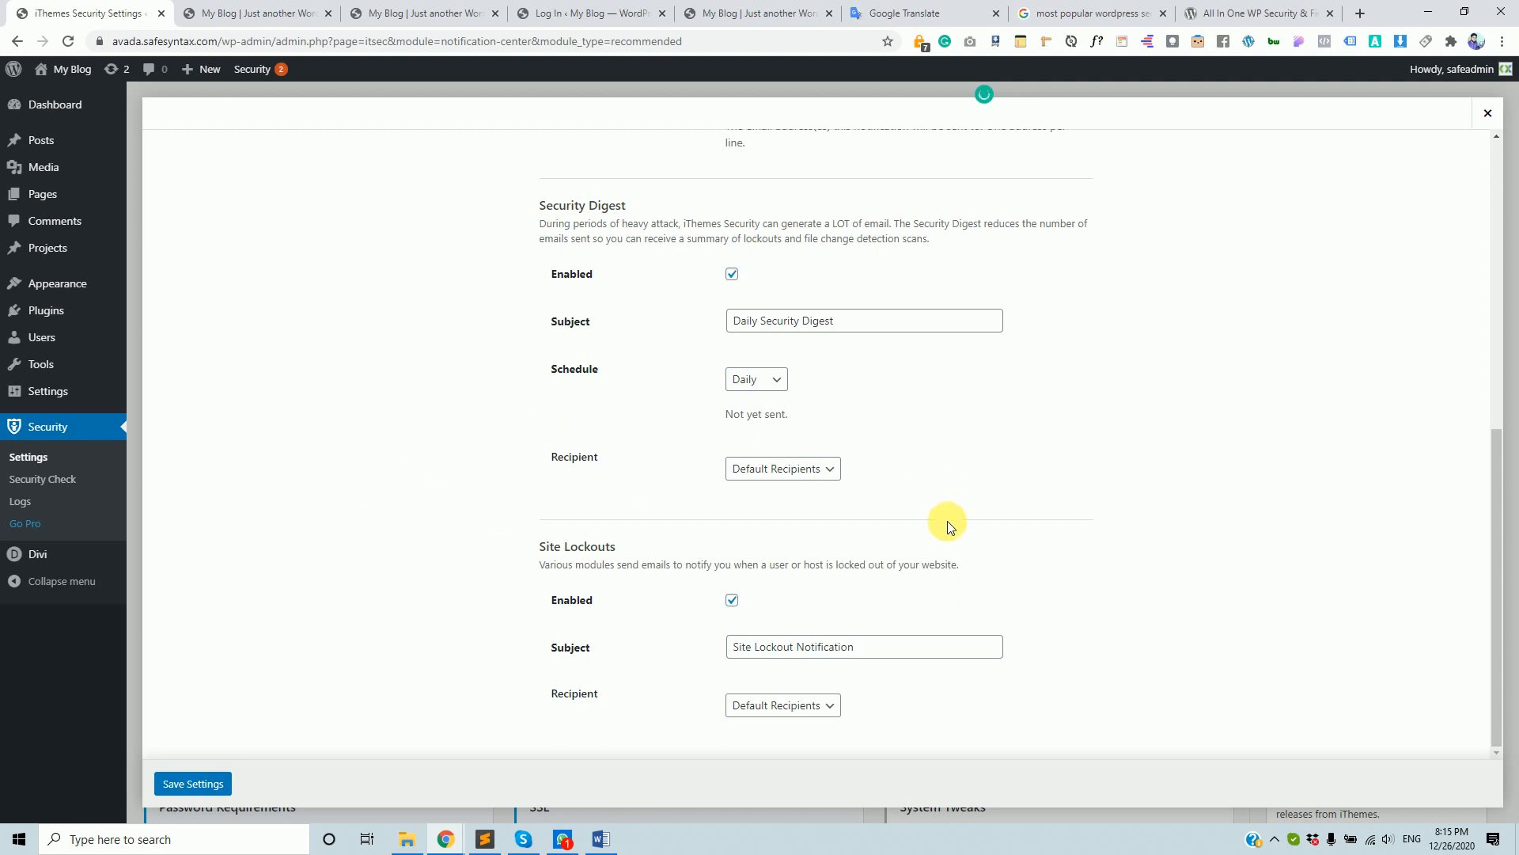
pyautogui.scroll(7, 950, 527)
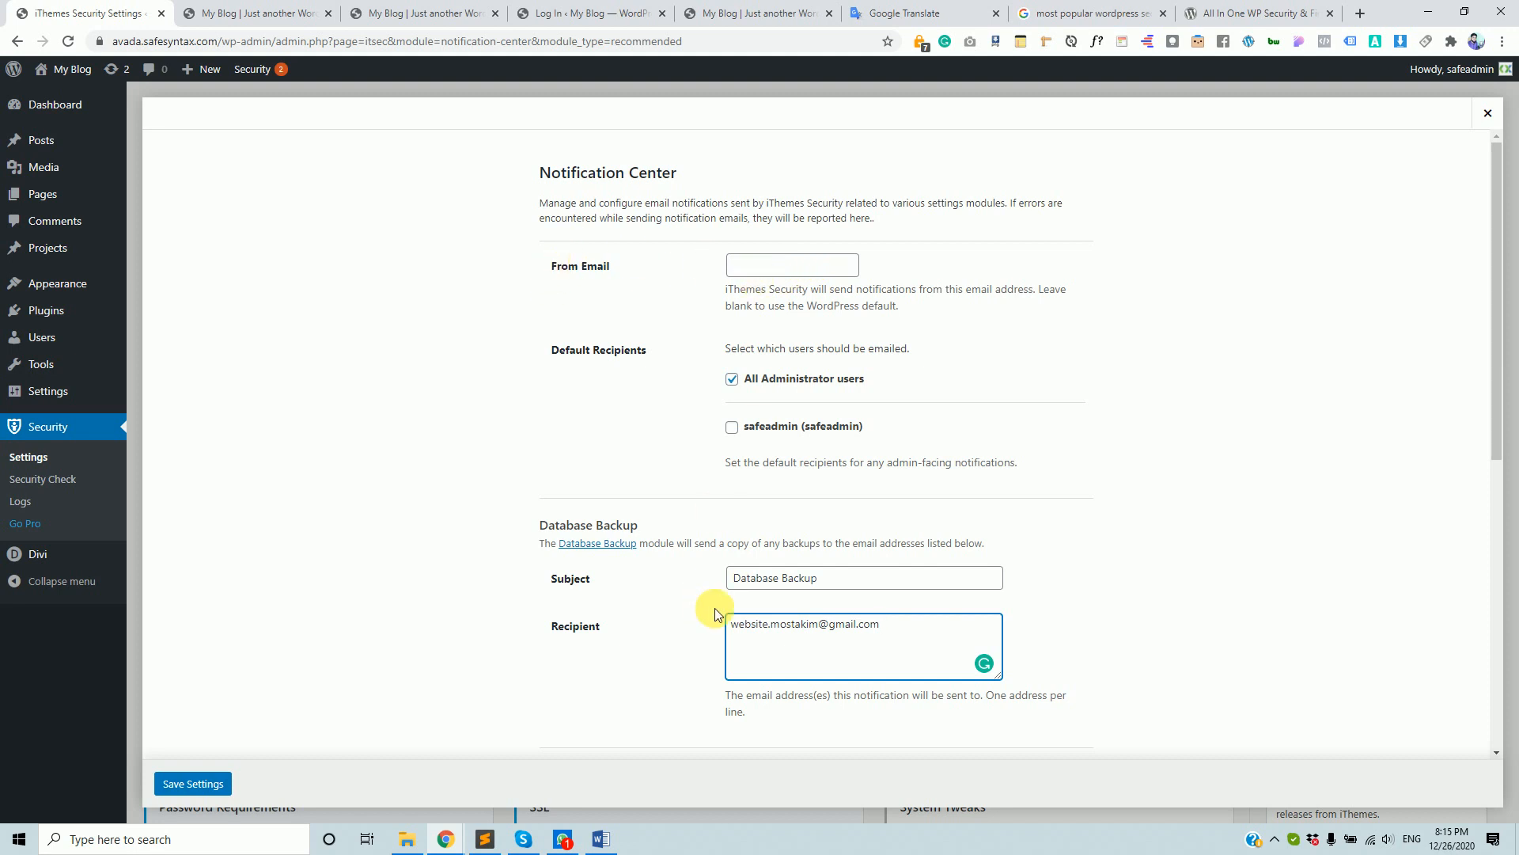
pyautogui.click(909, 631)
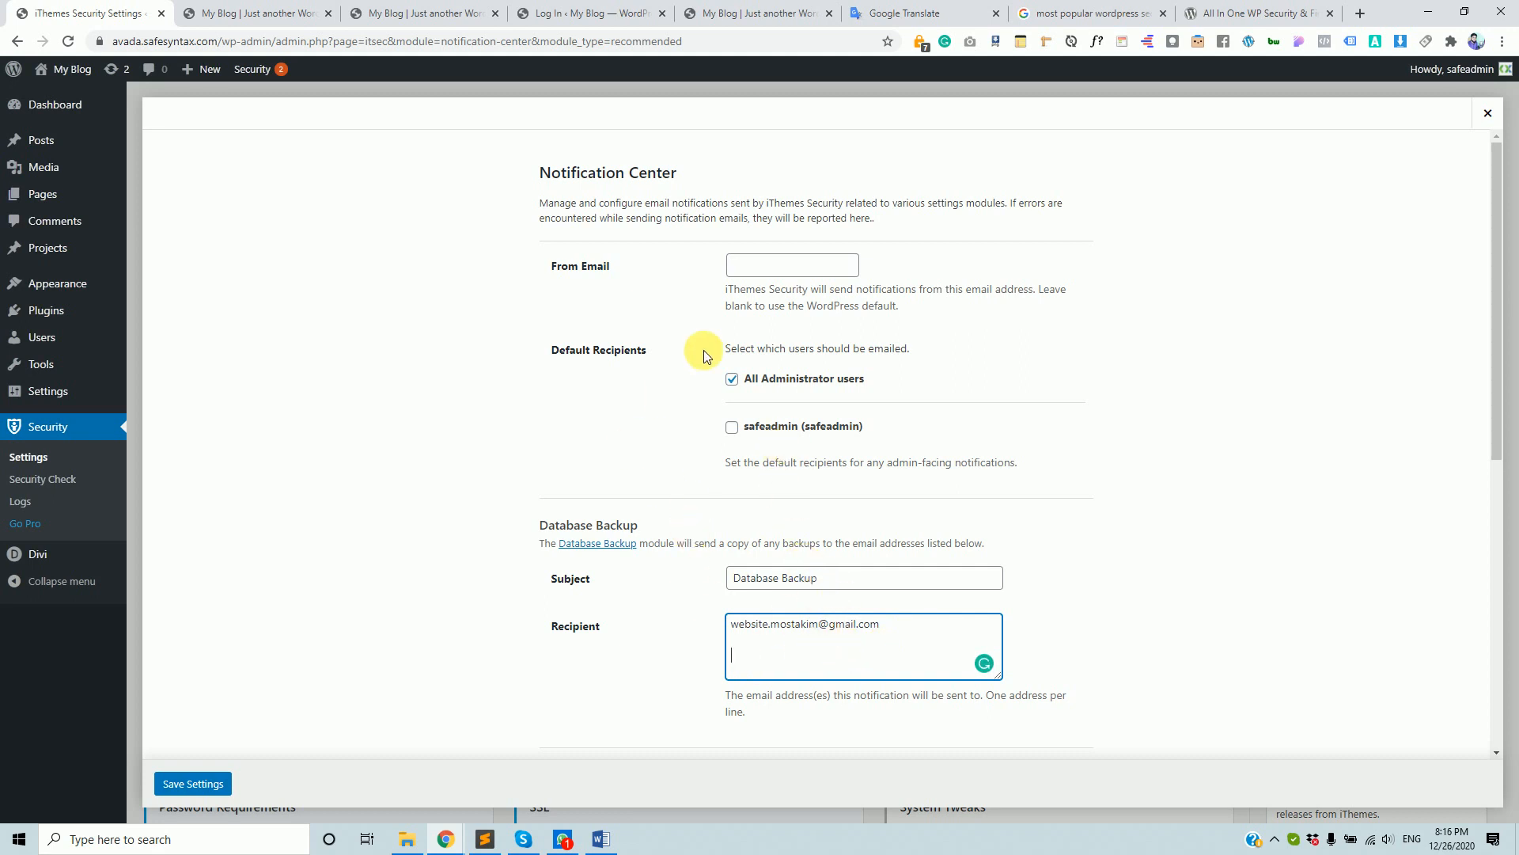
pyautogui.click(738, 386)
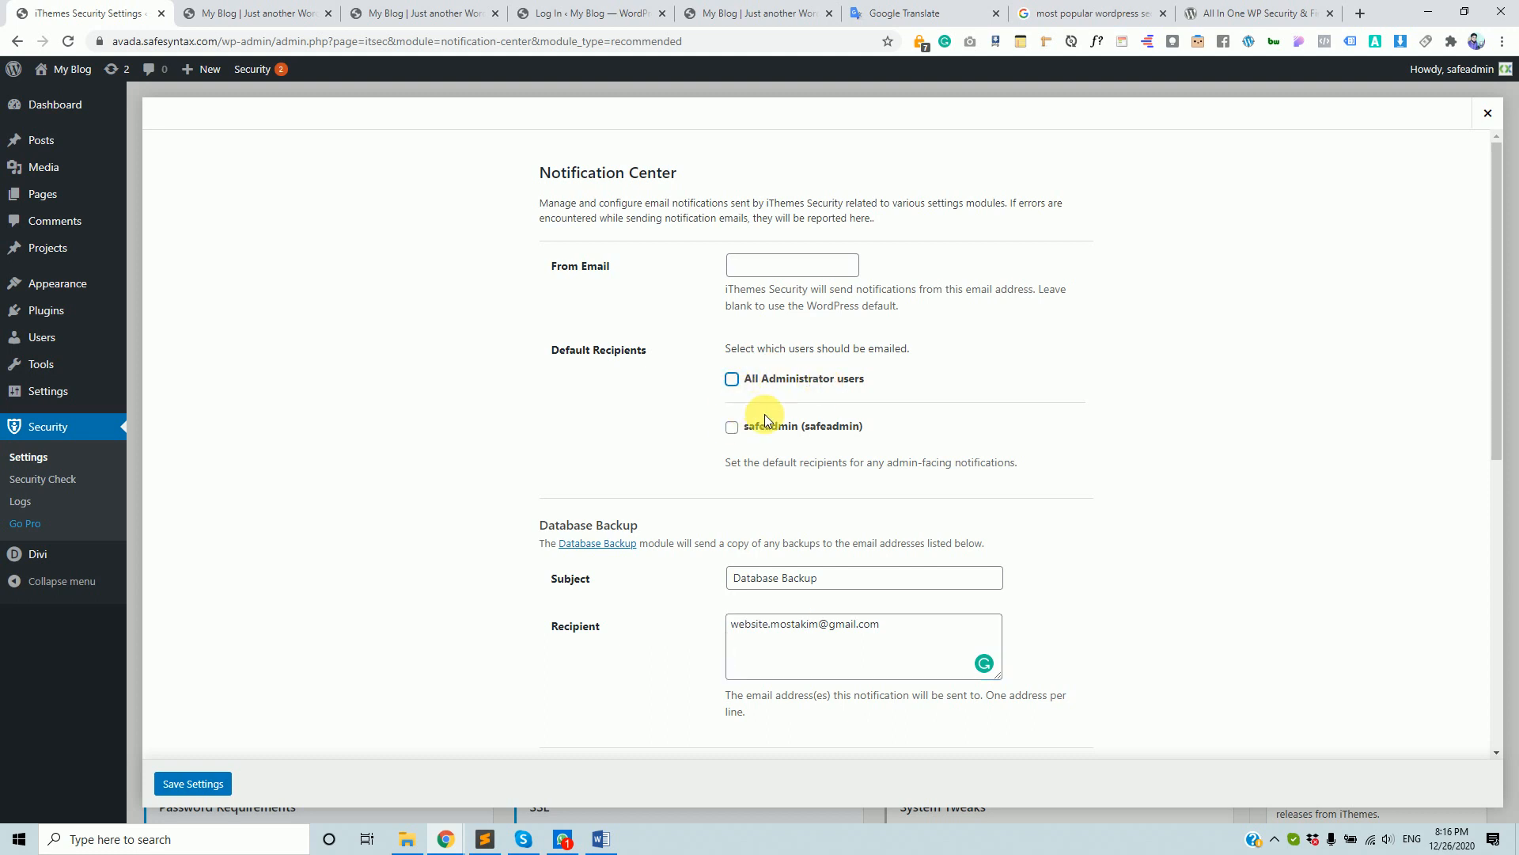
pyautogui.scroll(-3, 740, 452)
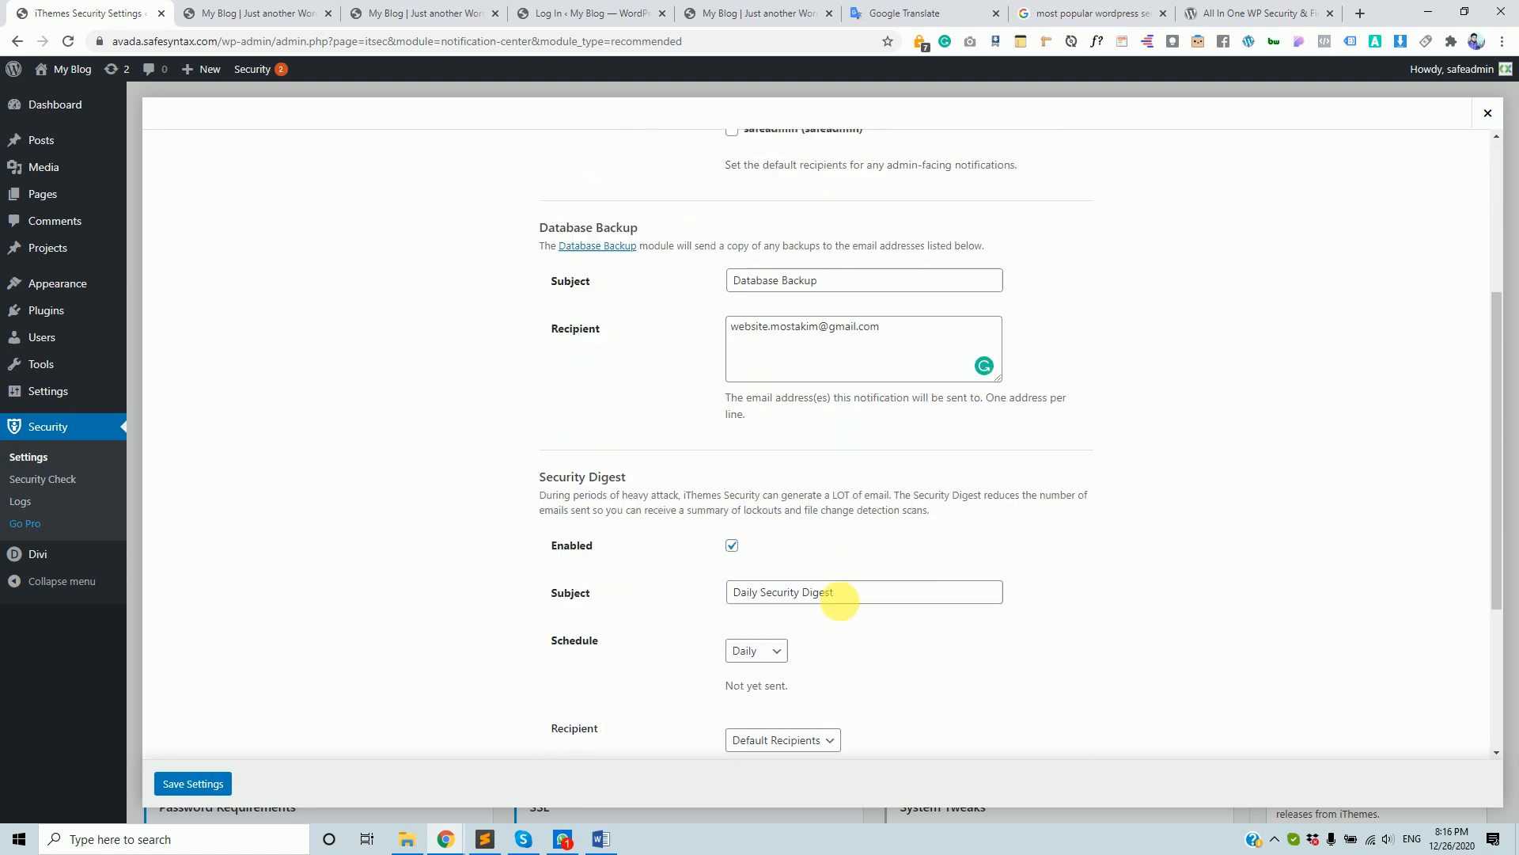
pyautogui.scroll(-3, 839, 599)
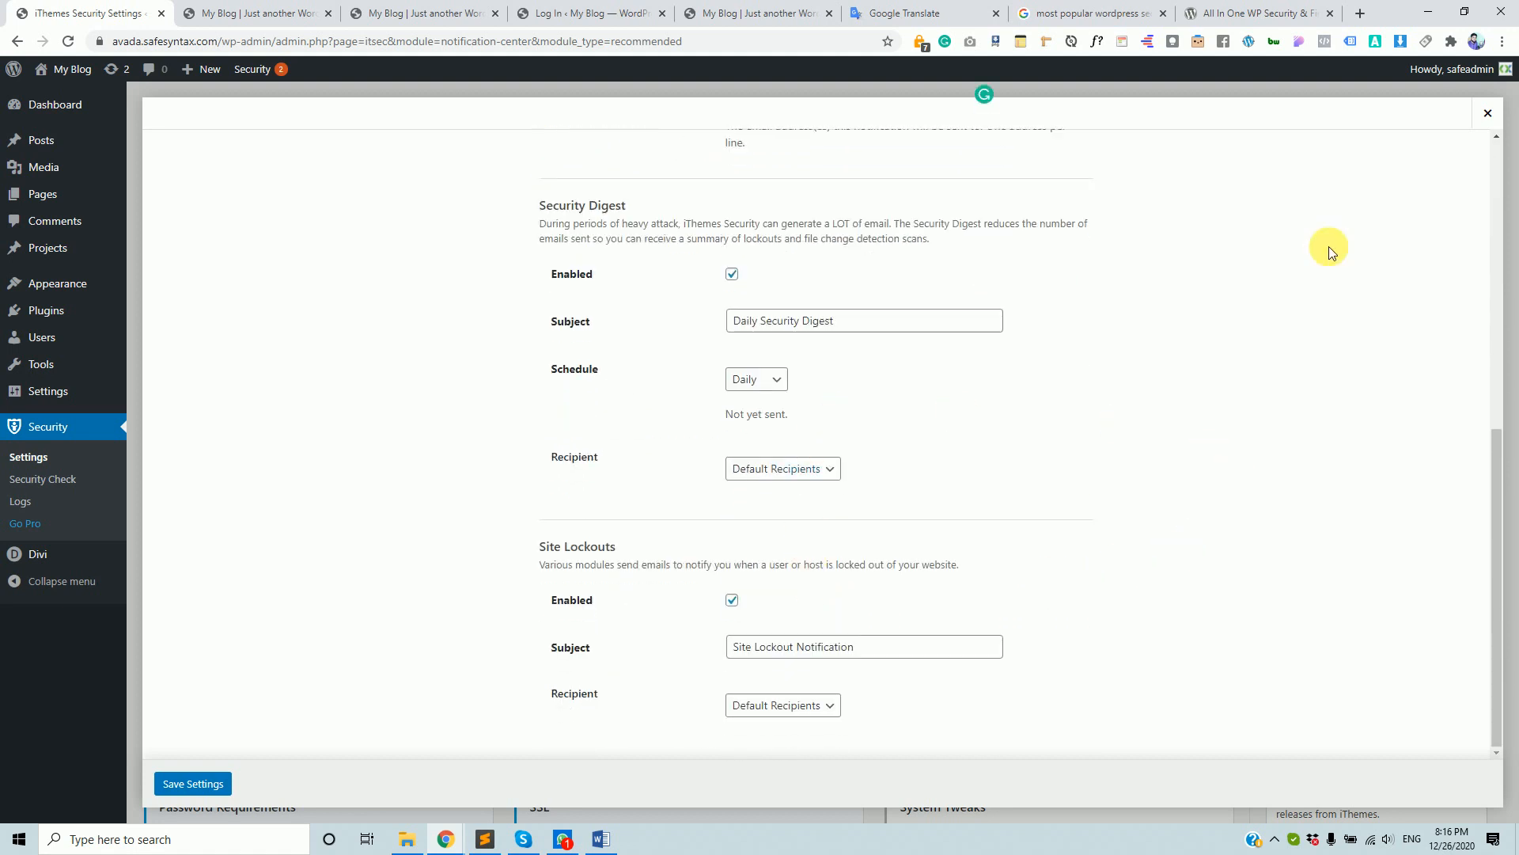
pyautogui.click(1488, 112)
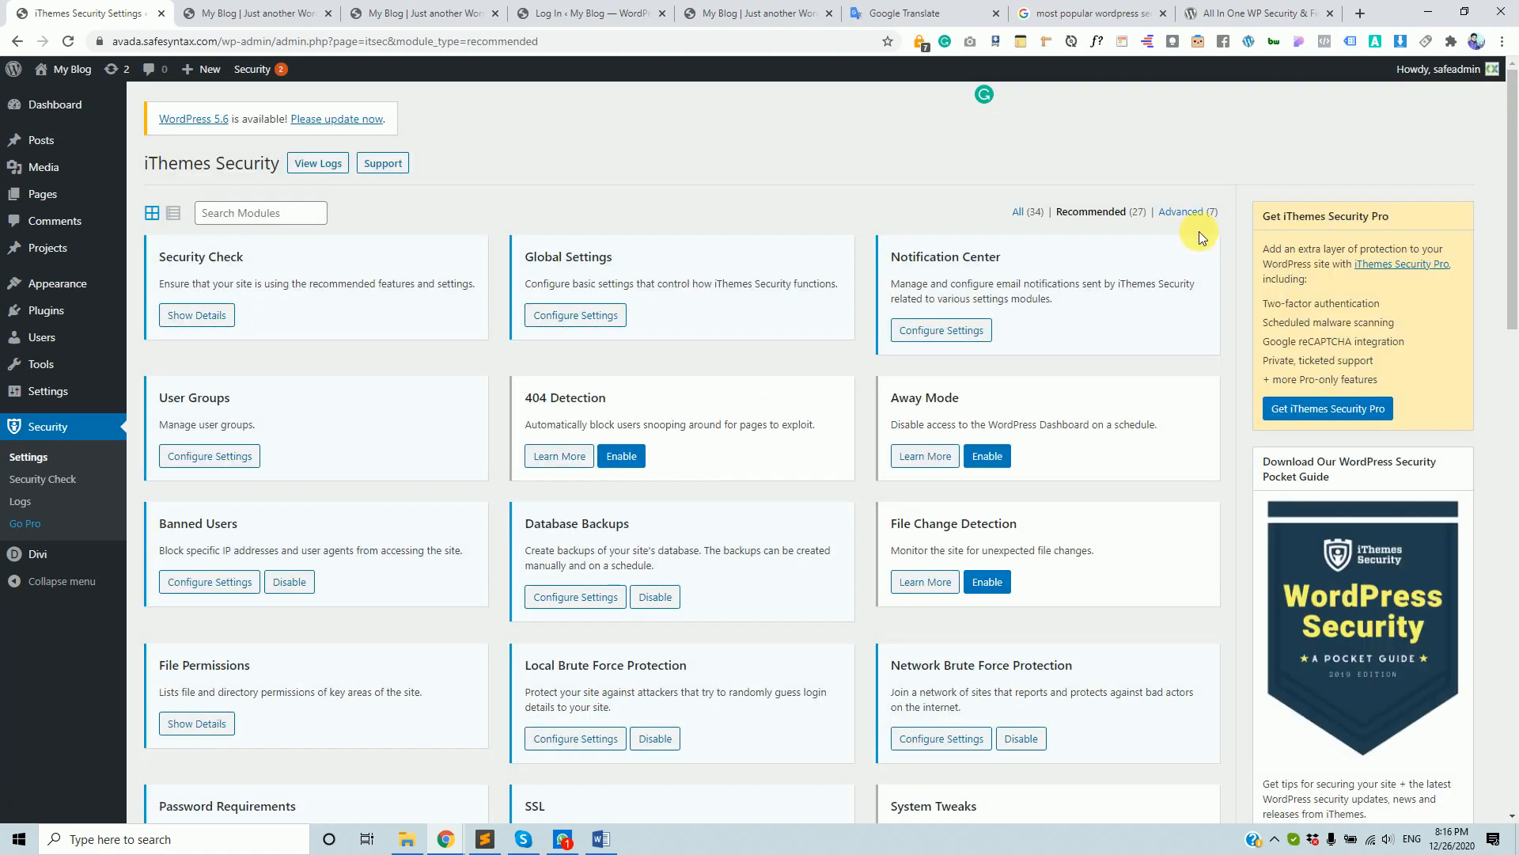
pyautogui.click(212, 457)
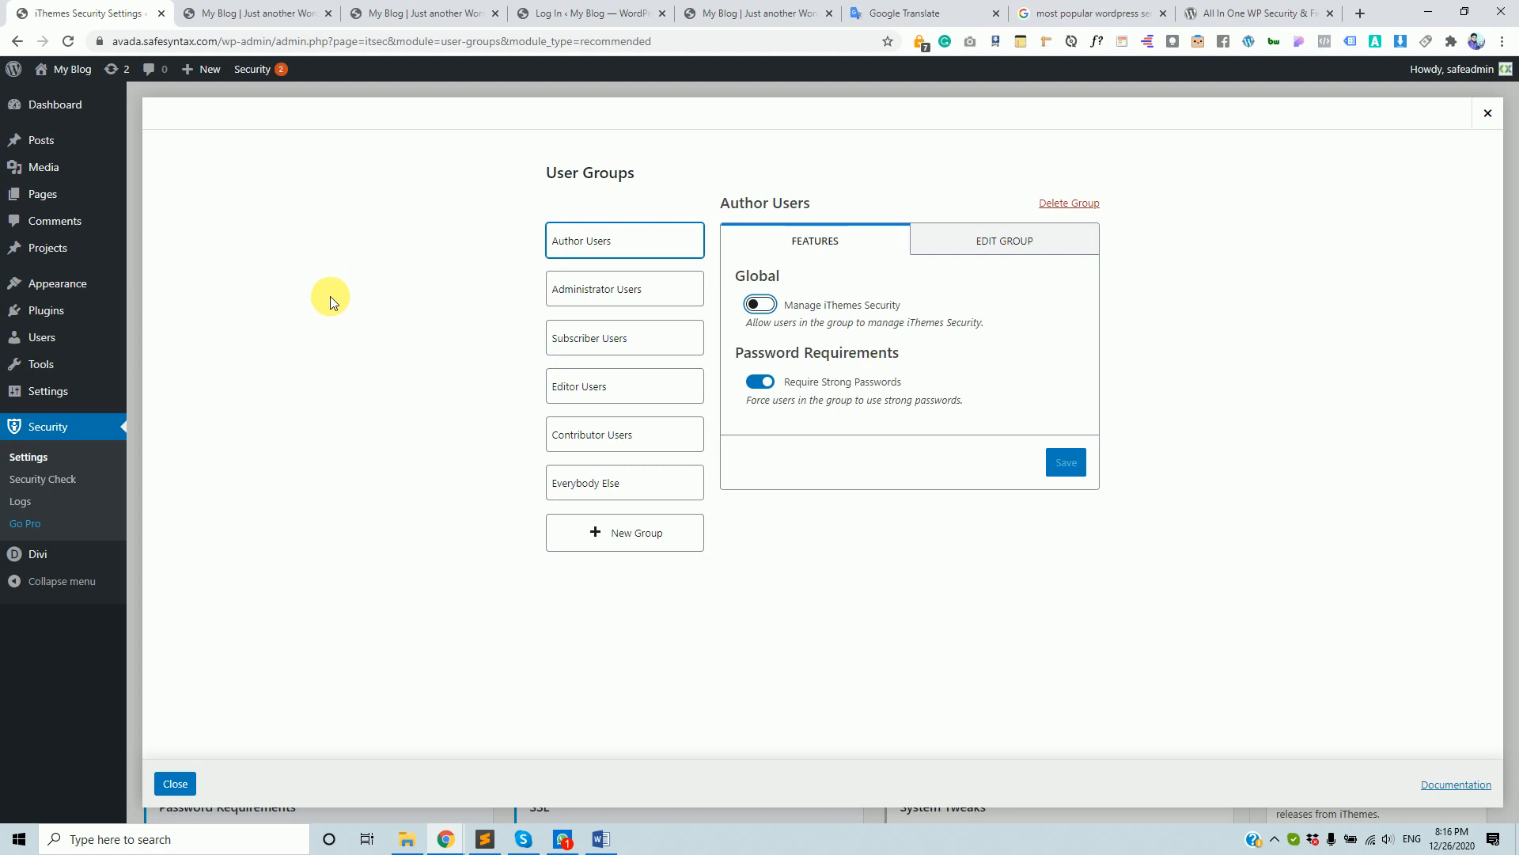
pyautogui.click(622, 300)
pyautogui.click(645, 245)
pyautogui.click(604, 290)
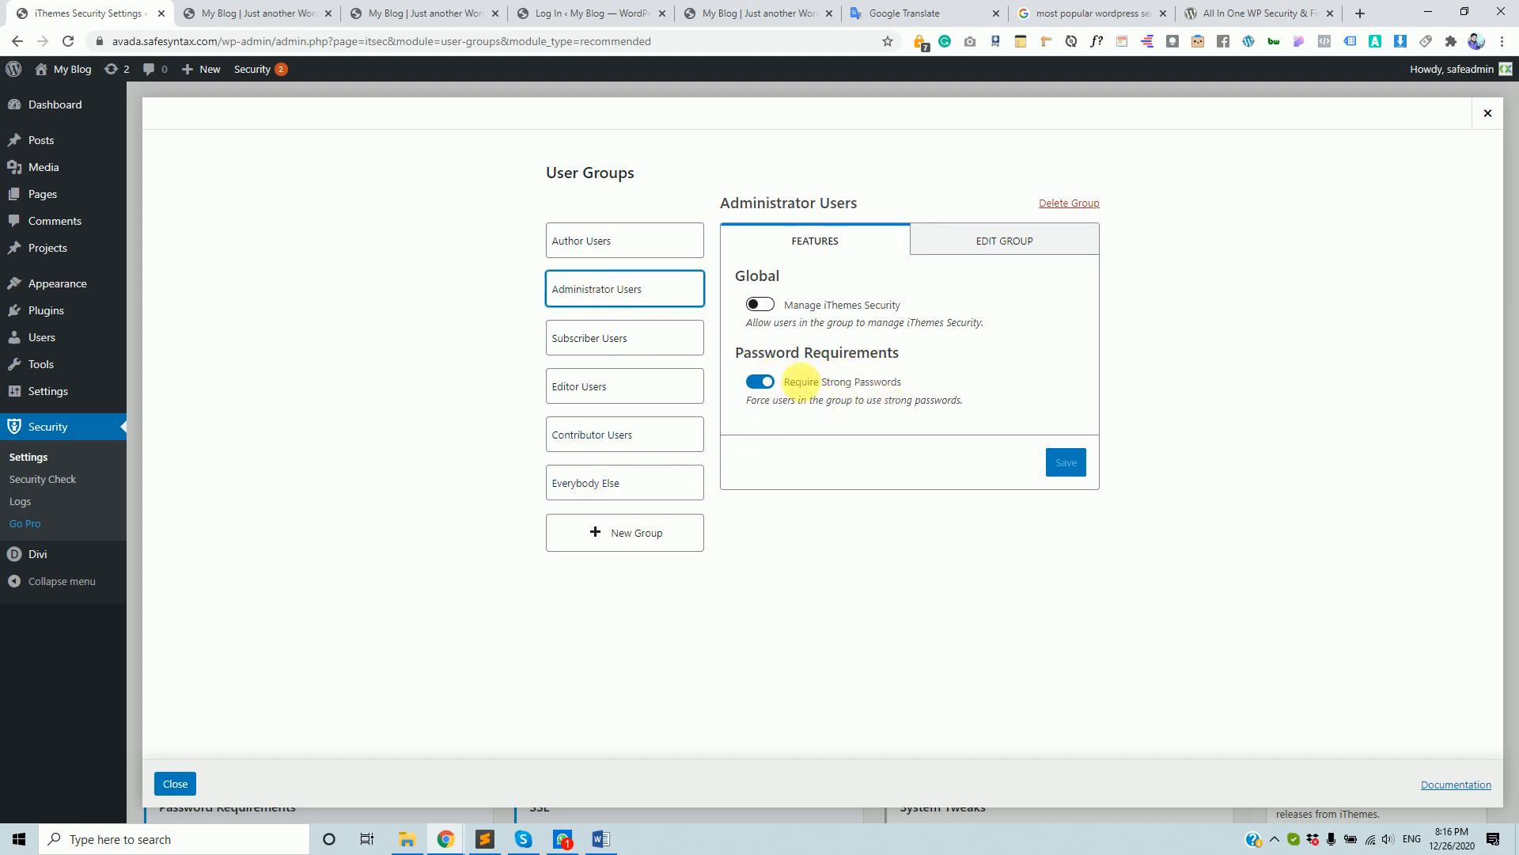
pyautogui.click(605, 338)
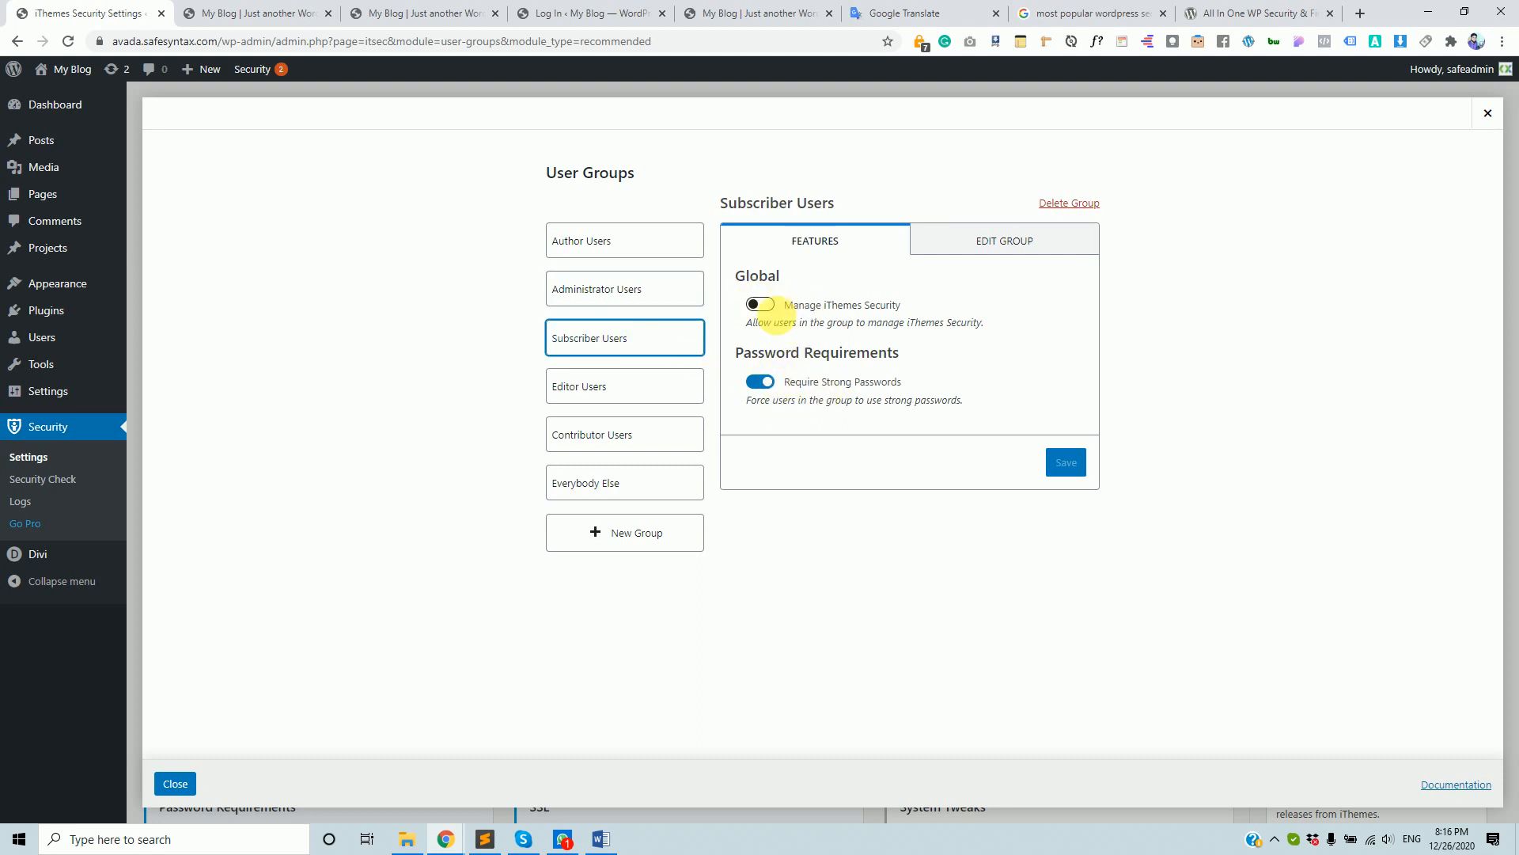
pyautogui.click(656, 252)
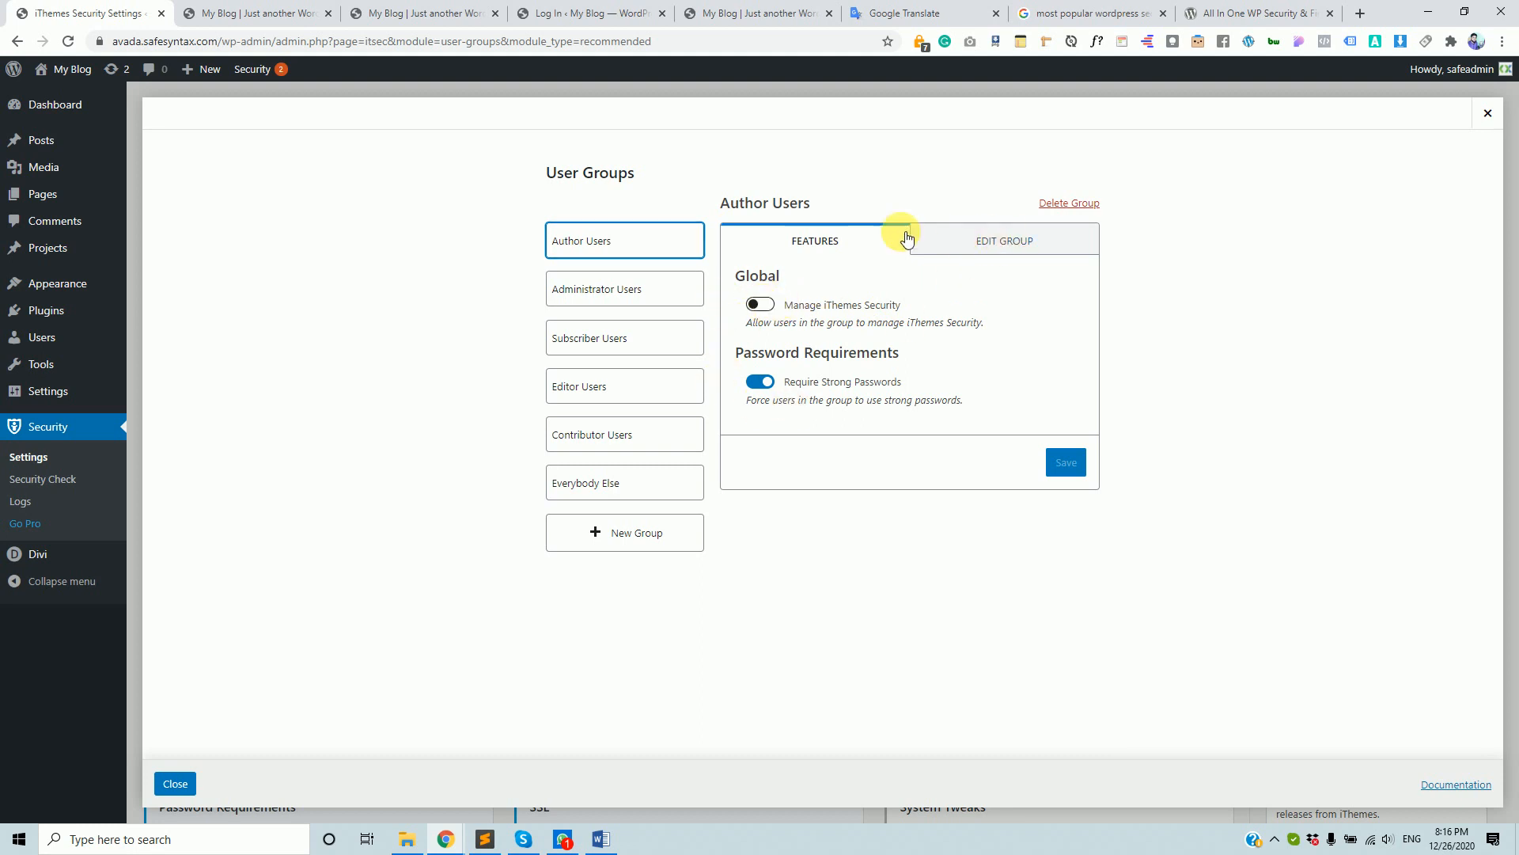
pyautogui.click(1006, 242)
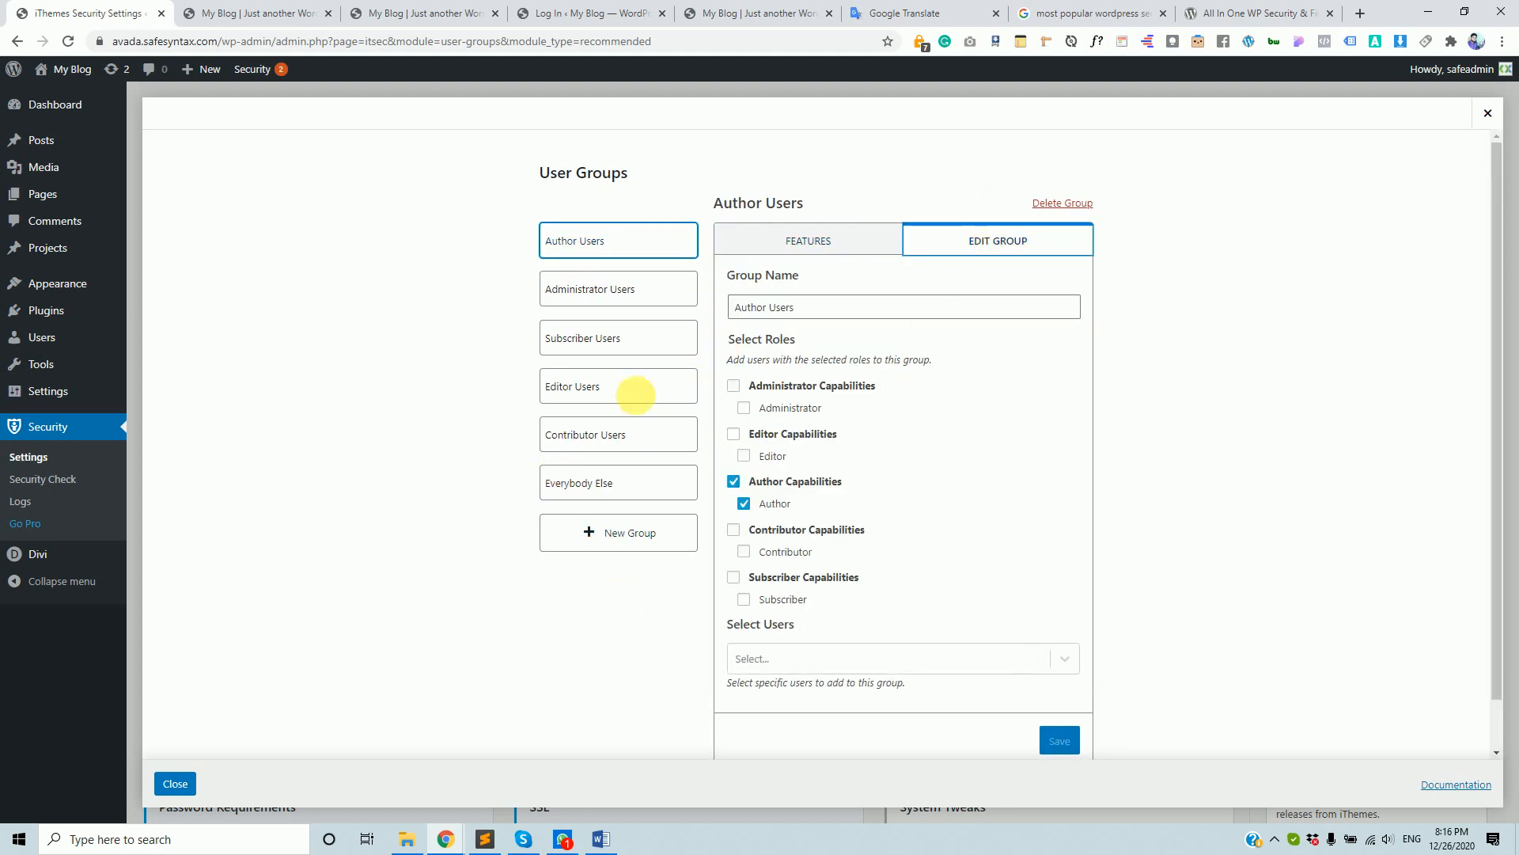
pyautogui.click(187, 784)
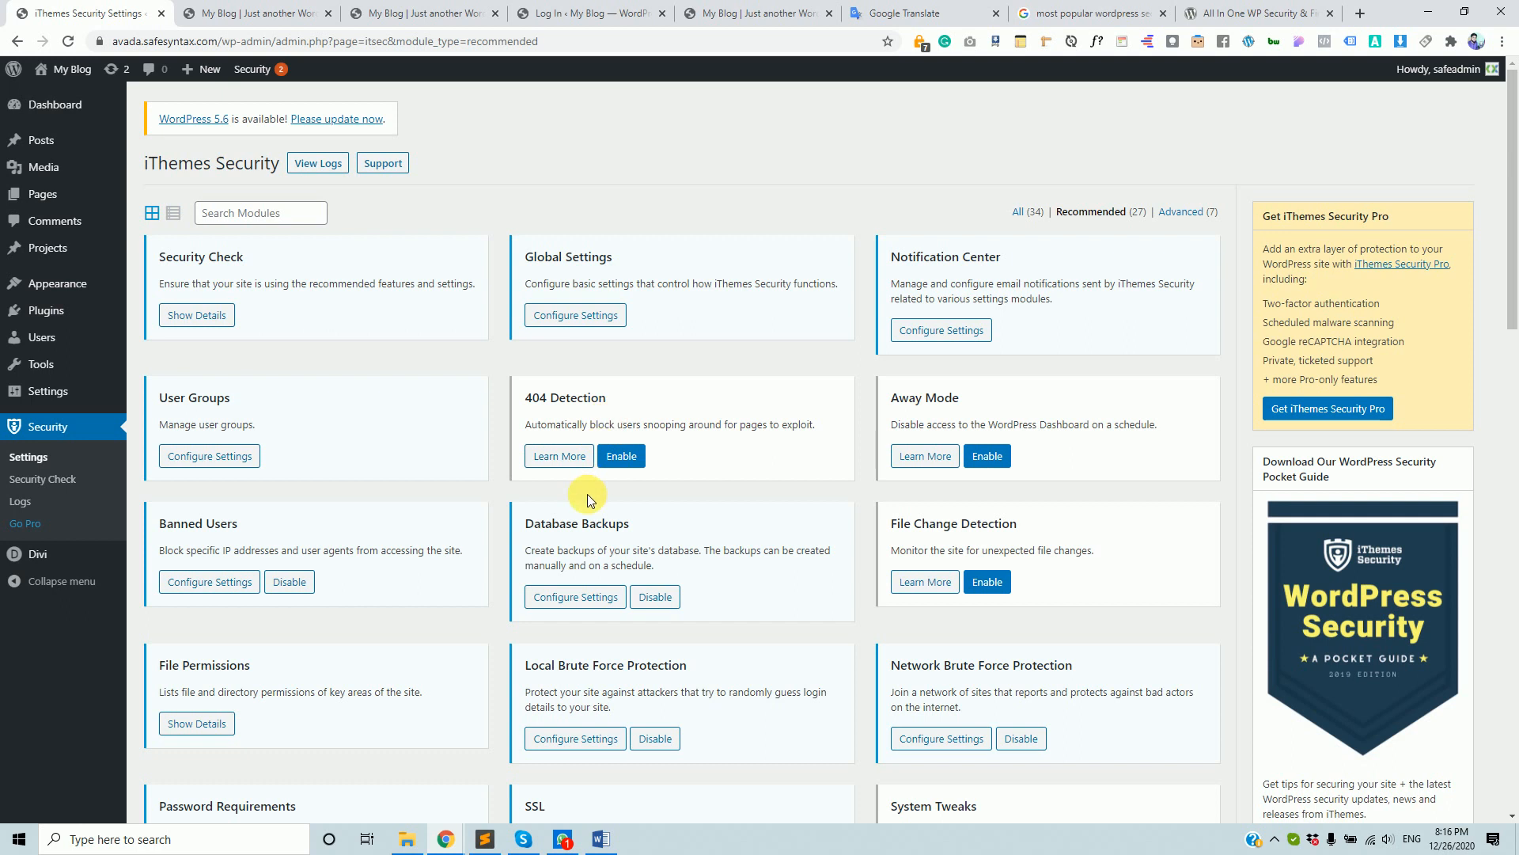
# - Enable the 404 Detection module on its card
pyautogui.click(620, 459)
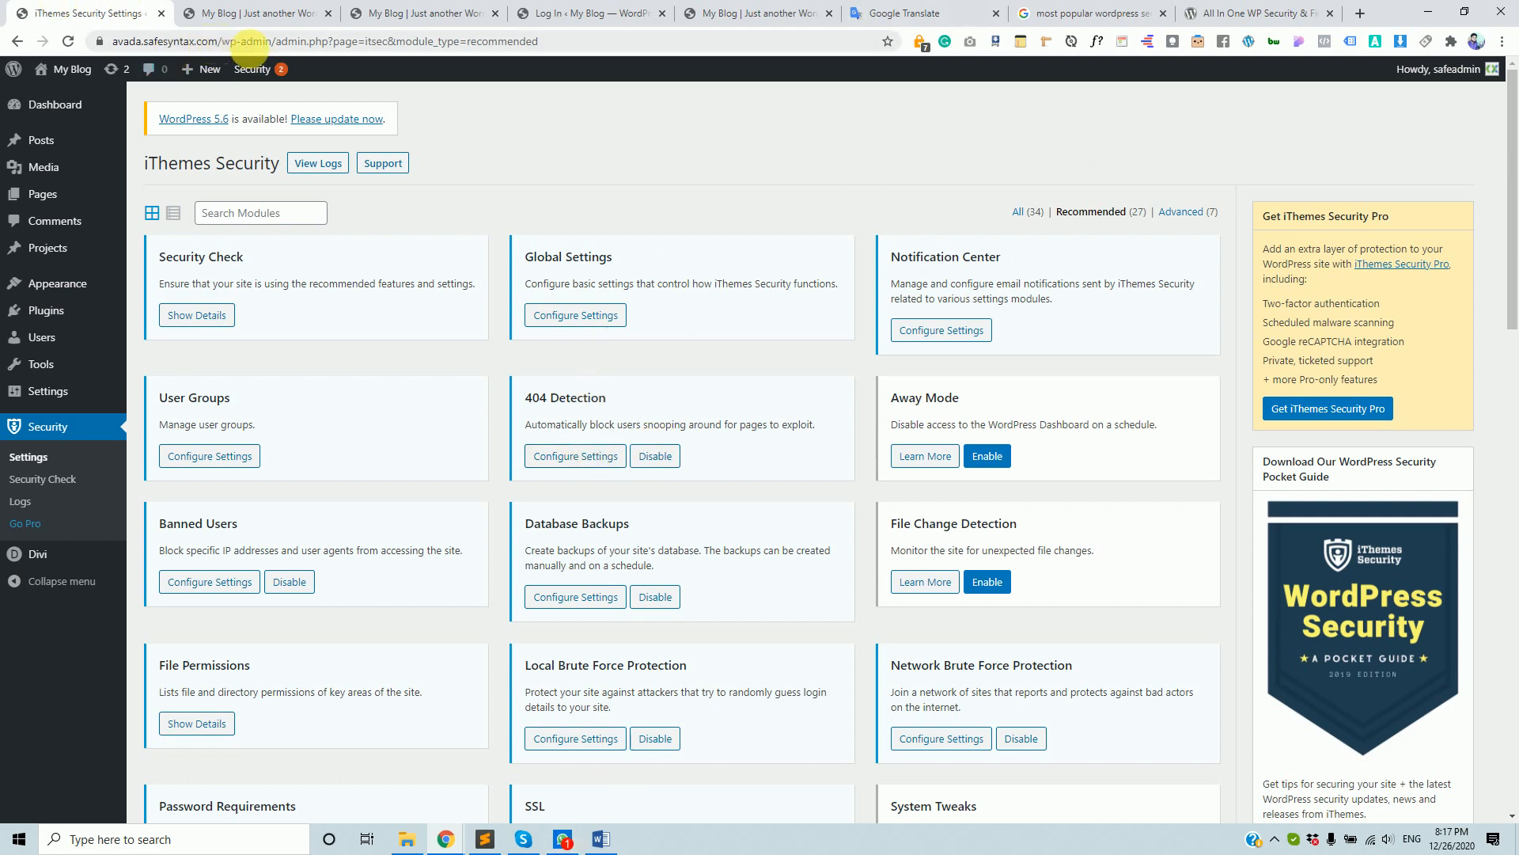
pyautogui.moveTo(224, 42); pyautogui.dragTo(57, 45)
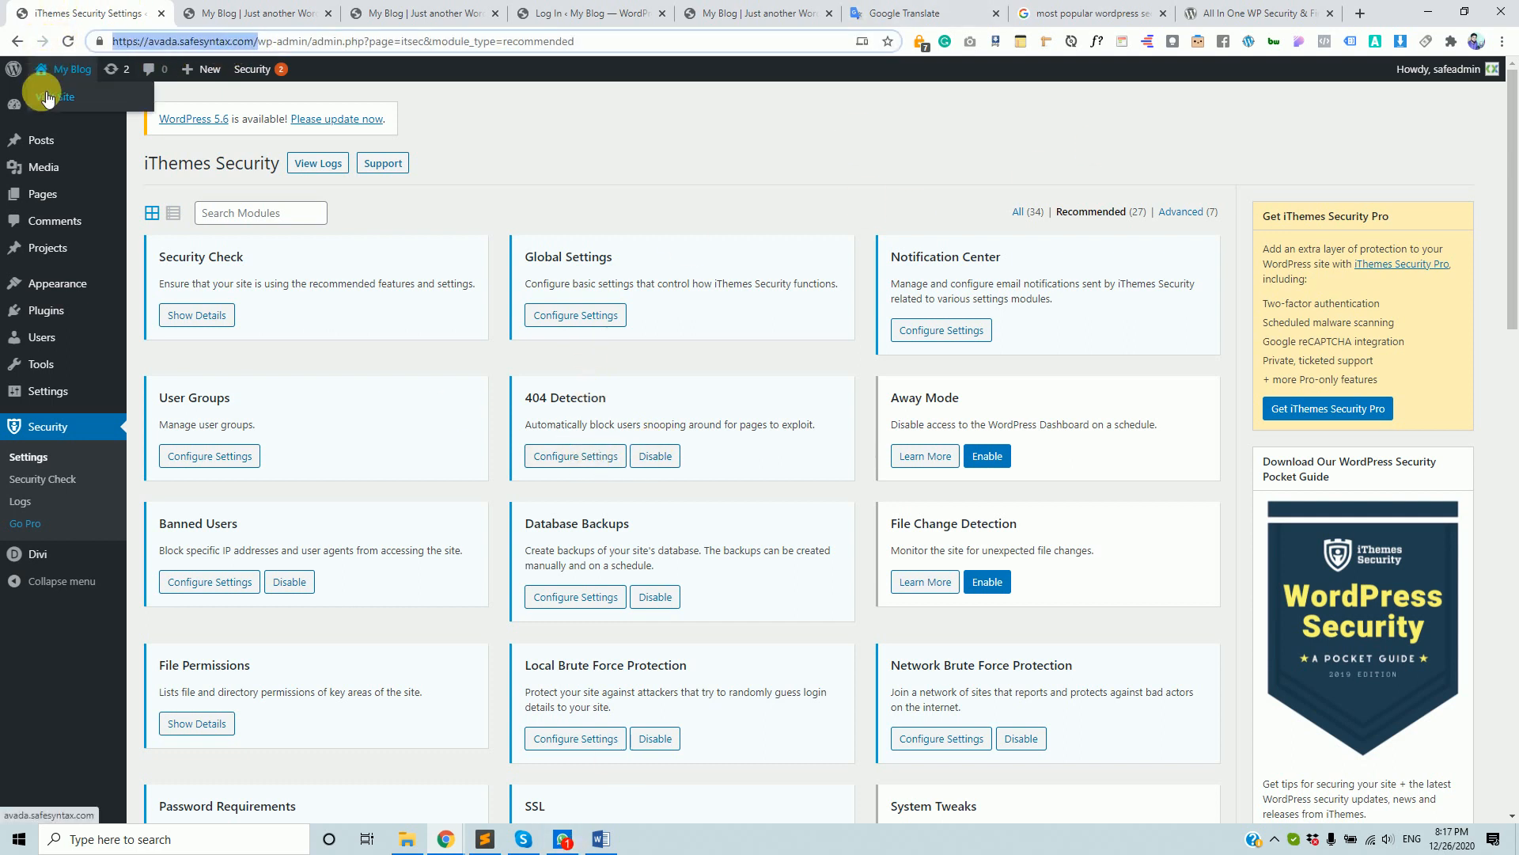
# - Open the site in a new tab and load the non-existent page /fdkjfkdsjf to get a 404
pyautogui.click(48, 98)
pyautogui.click(320, 50)
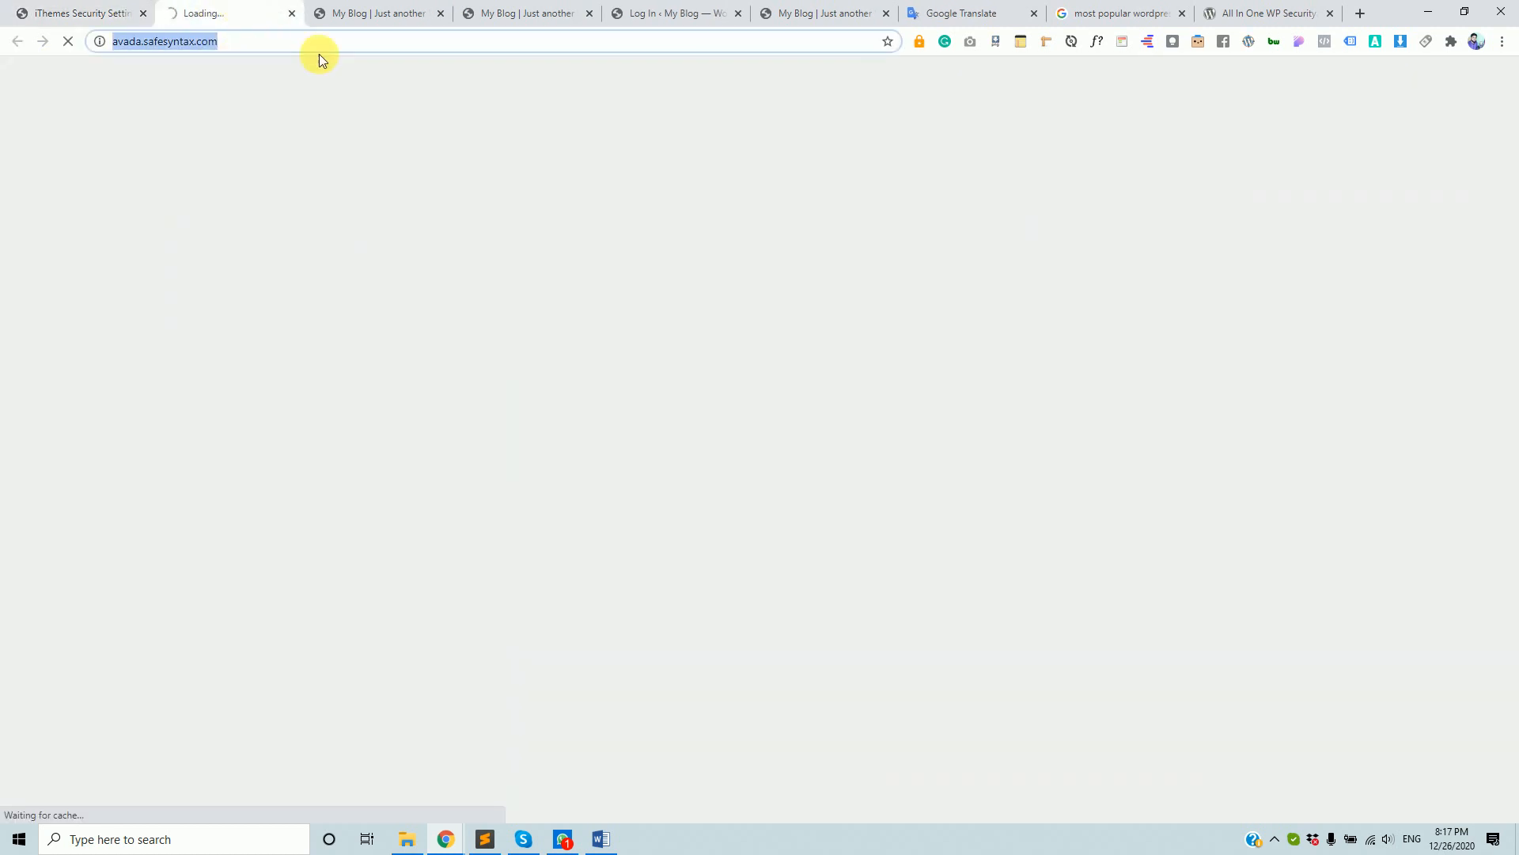
pyautogui.click(330, 52)
pyautogui.write('/ু')
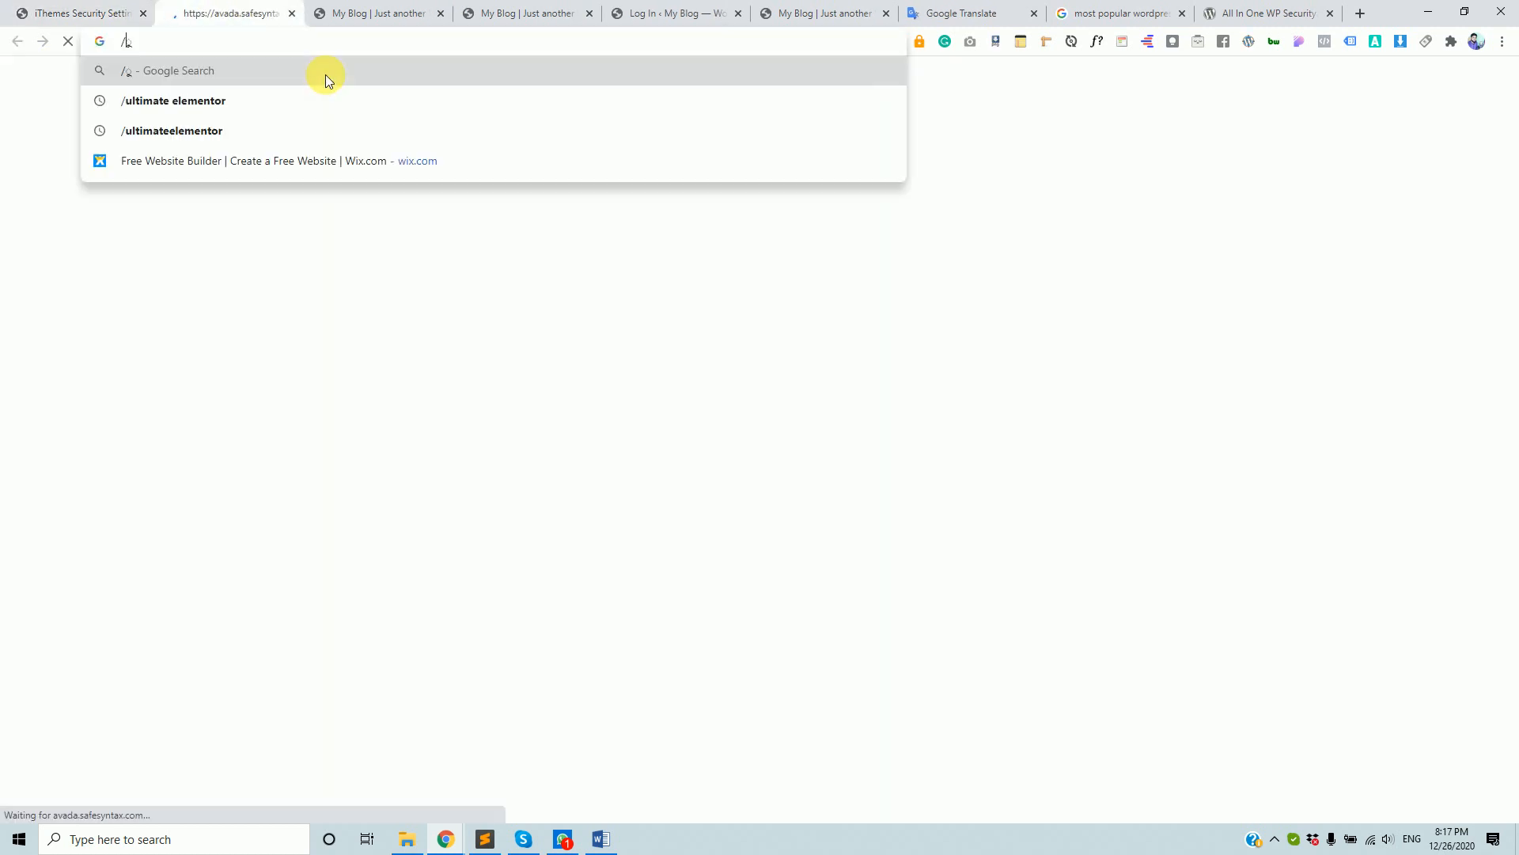
pyautogui.hotkey('ctrl', 'z')
pyautogui.click(256, 51)
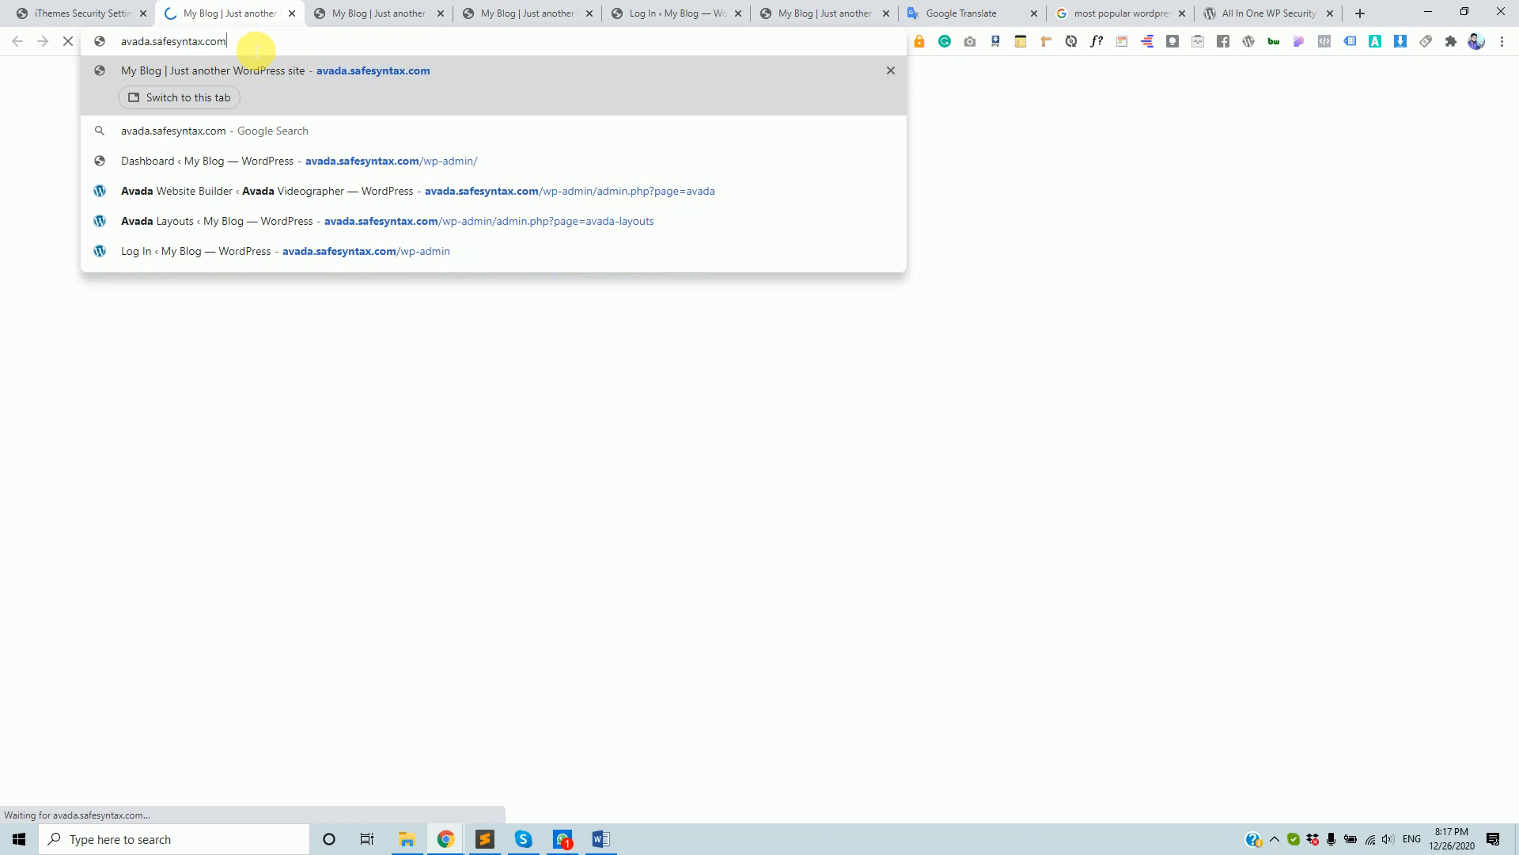
pyautogui.write('/')
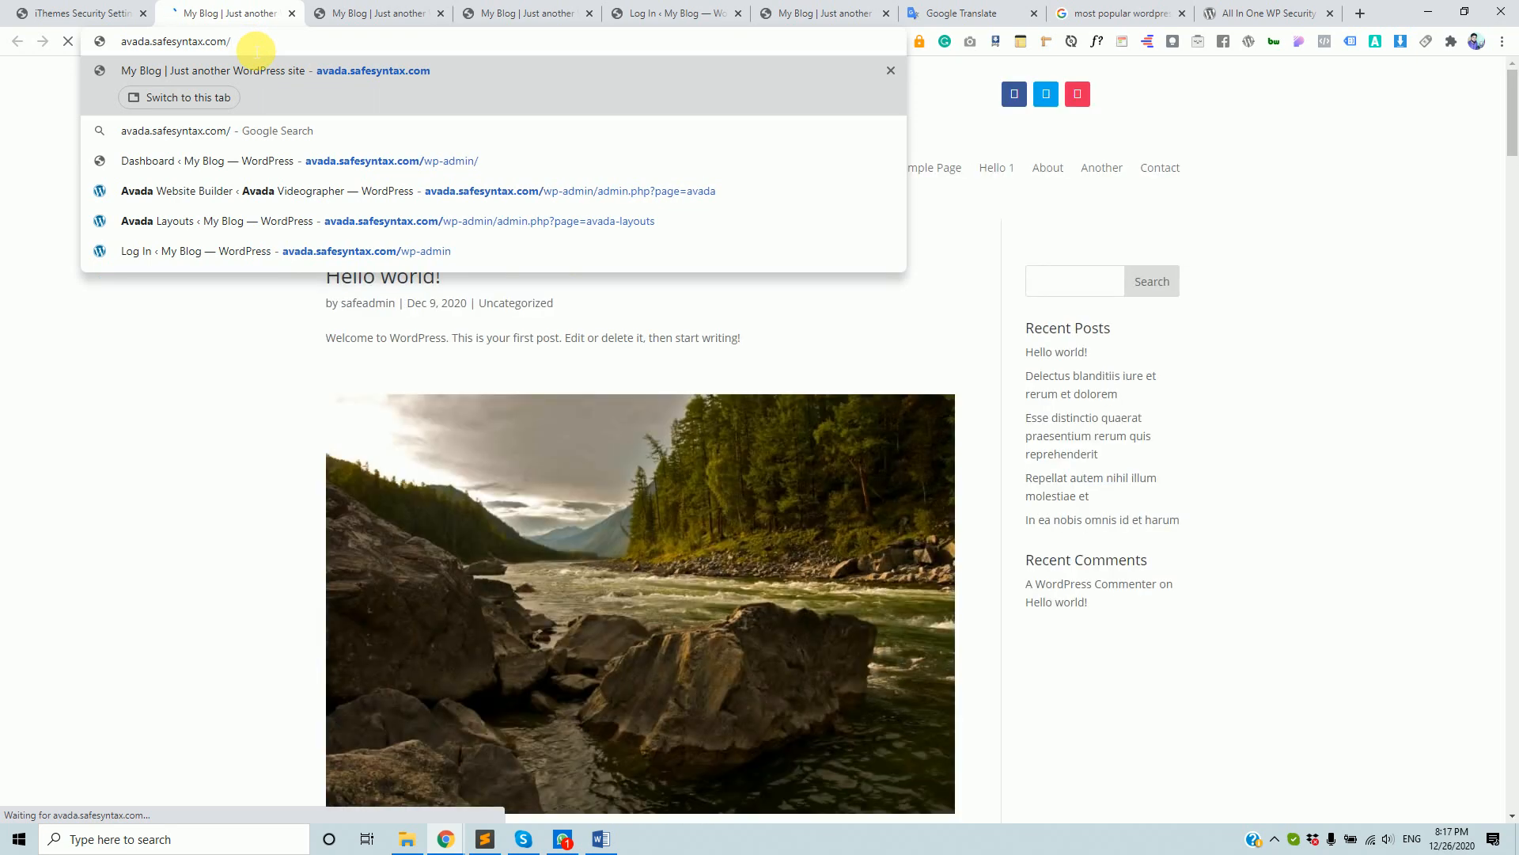
pyautogui.write('fdkjfkdsjf')
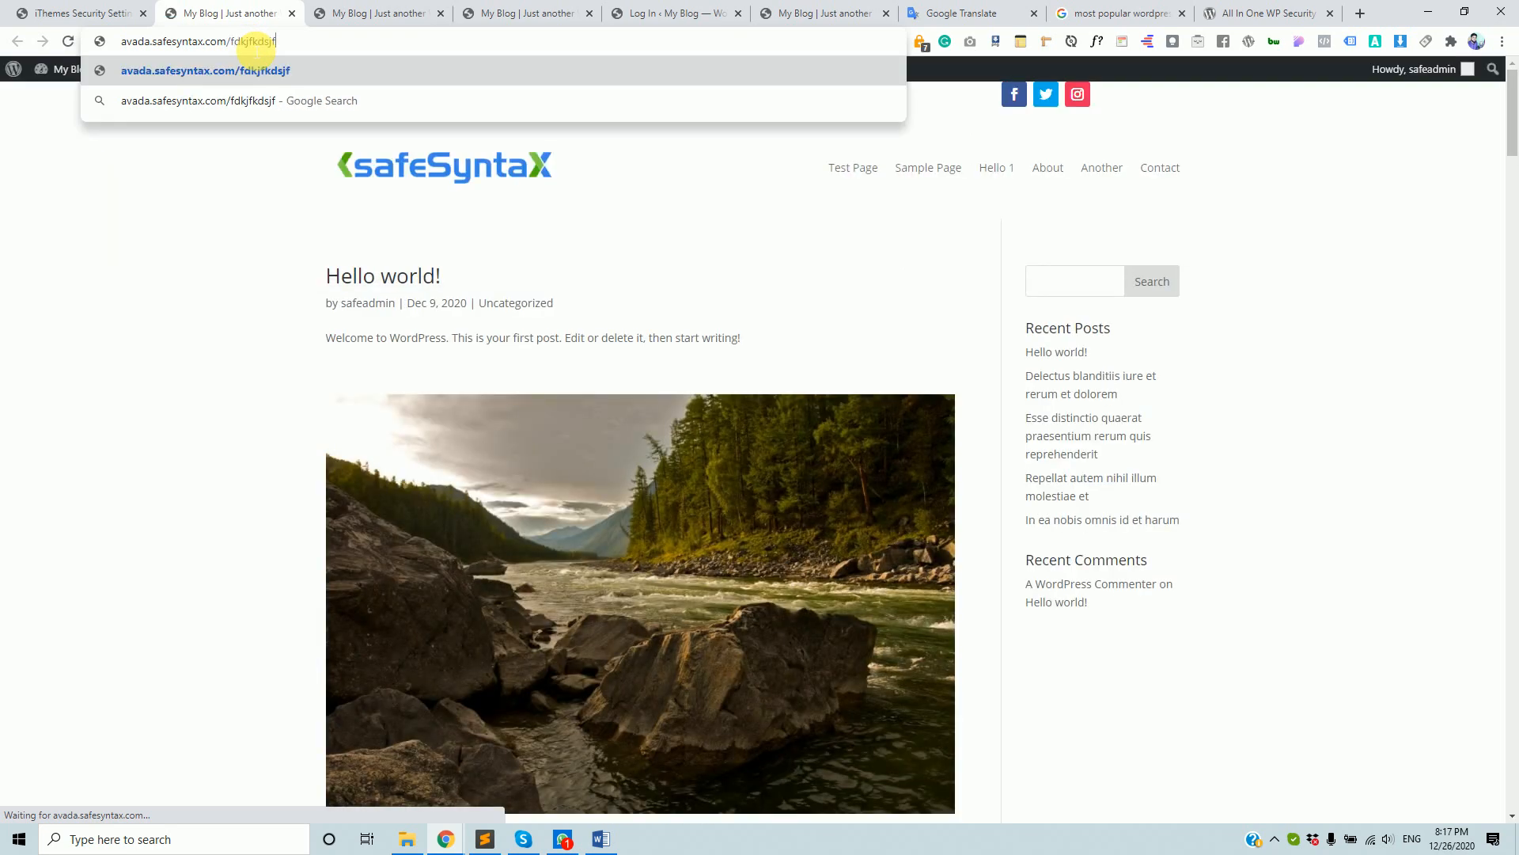
pyautogui.press('Return')
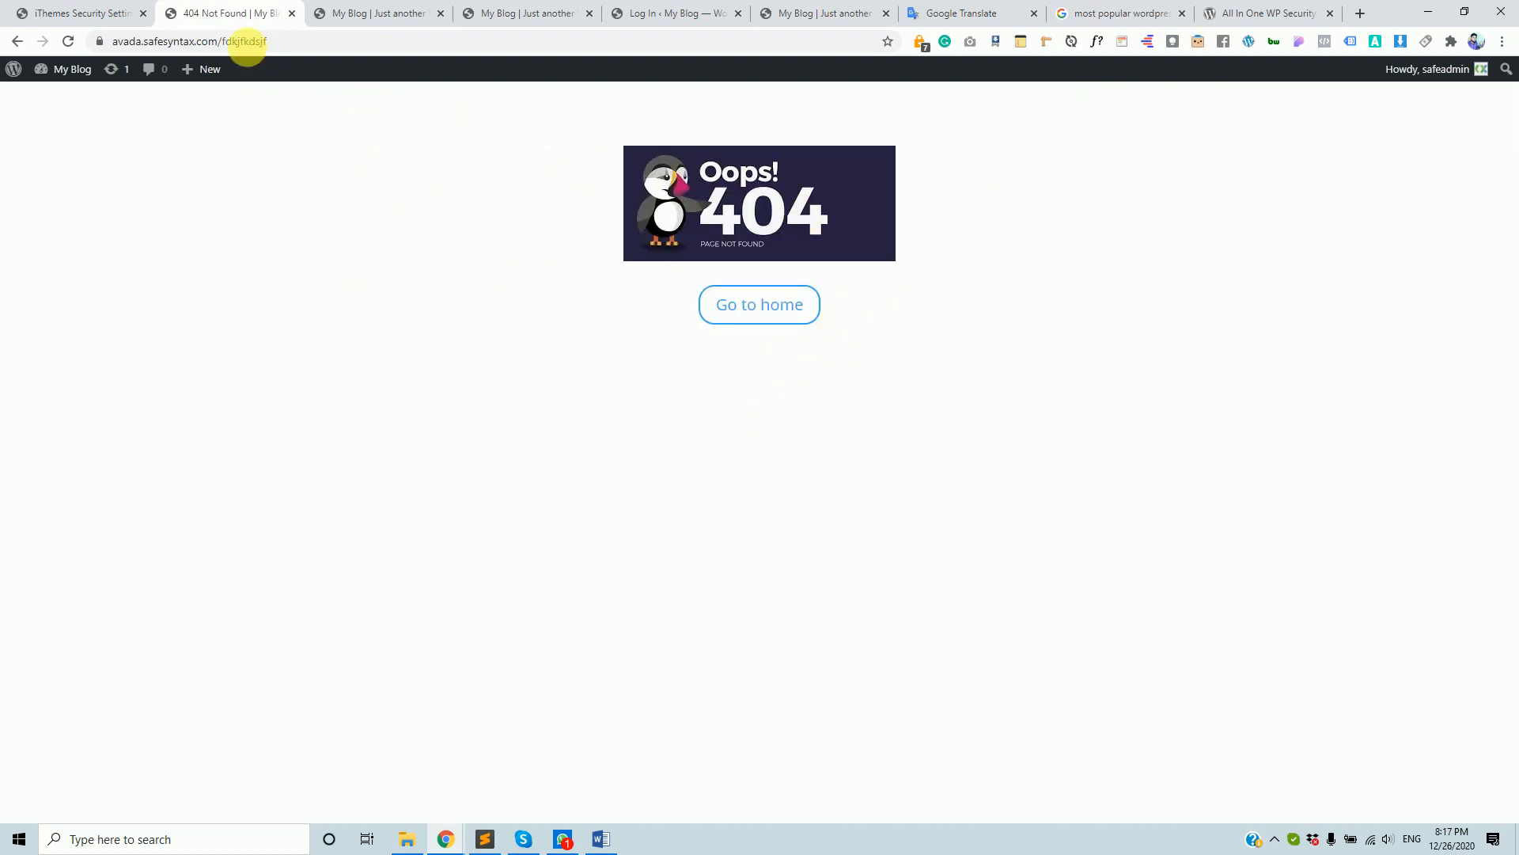
# - Replace the path with /jdsfsjkfs and load it to trigger another 404
pyautogui.moveTo(224, 41); pyautogui.dragTo(273, 41)
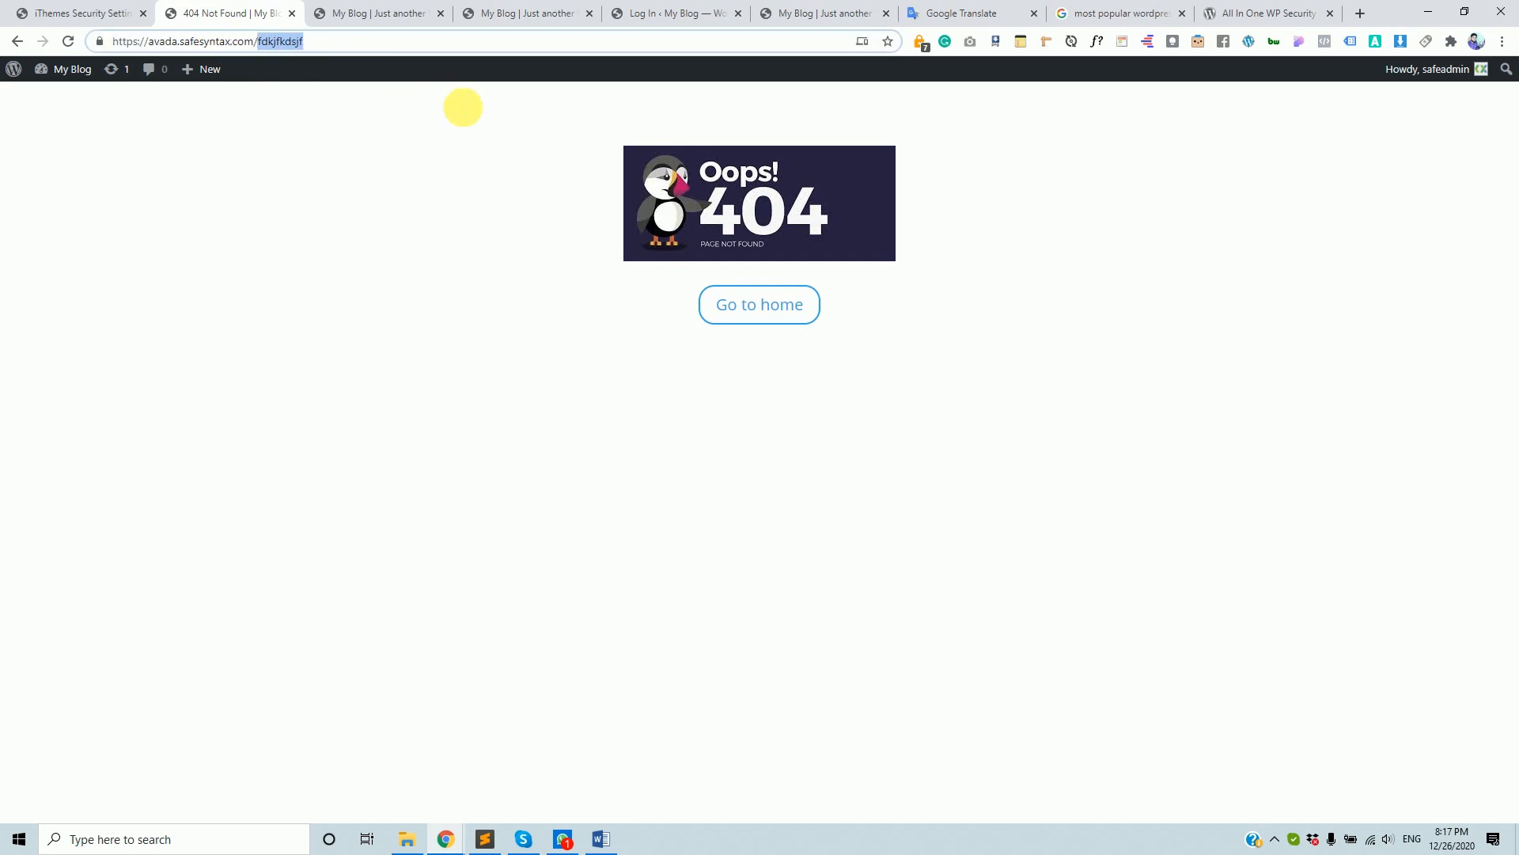
pyautogui.write('dkfjk')
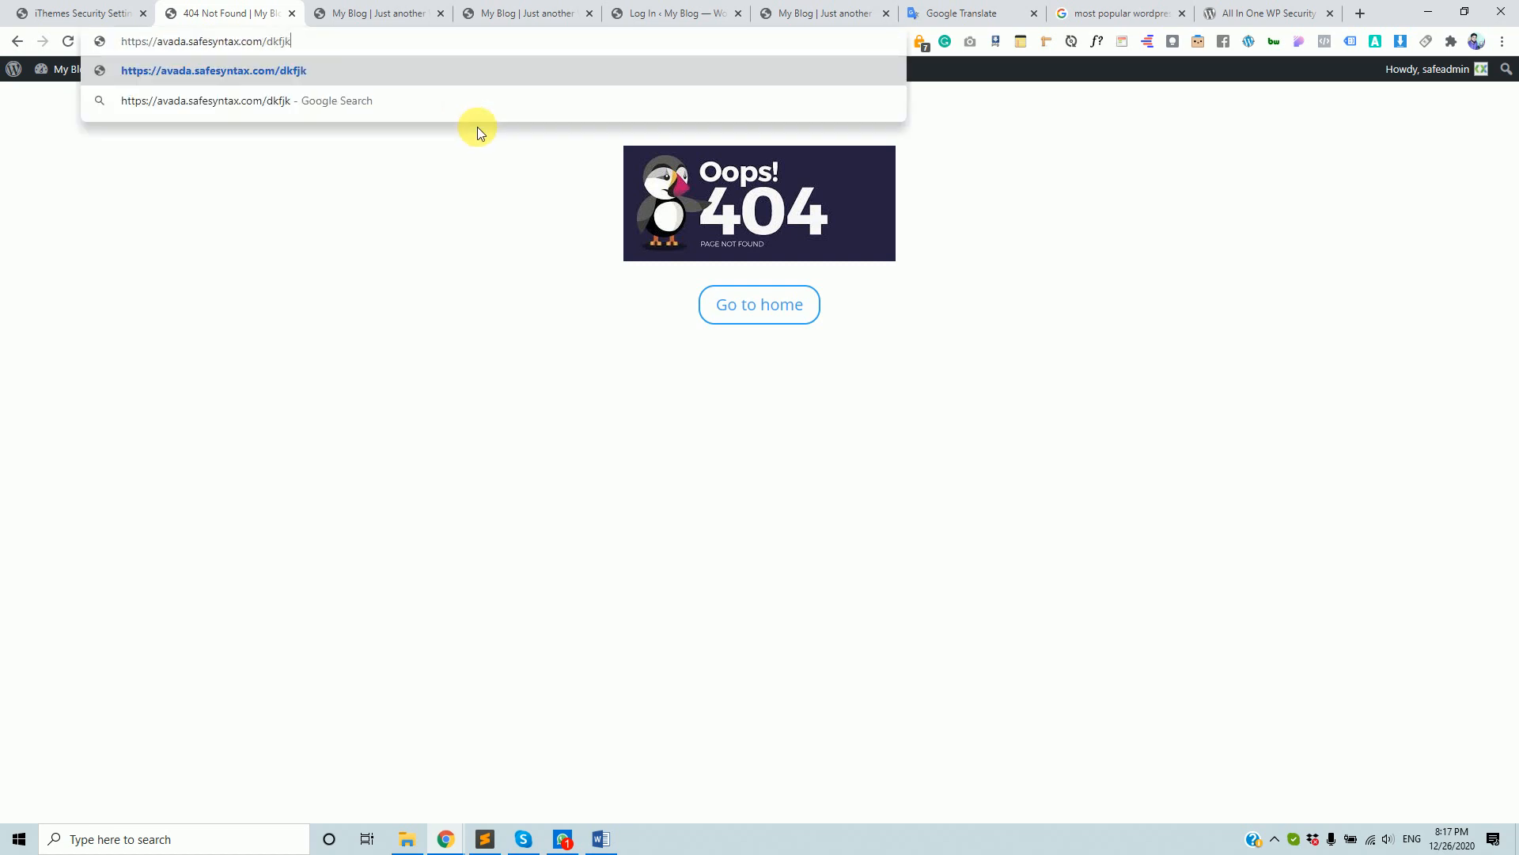
pyautogui.press('BackSpace')
pyautogui.press('BackSpace')
pyautogui.press('BackSpace')
pyautogui.press('BackSpace')
pyautogui.press('BackSpace')
pyautogui.write('sdfdskf')
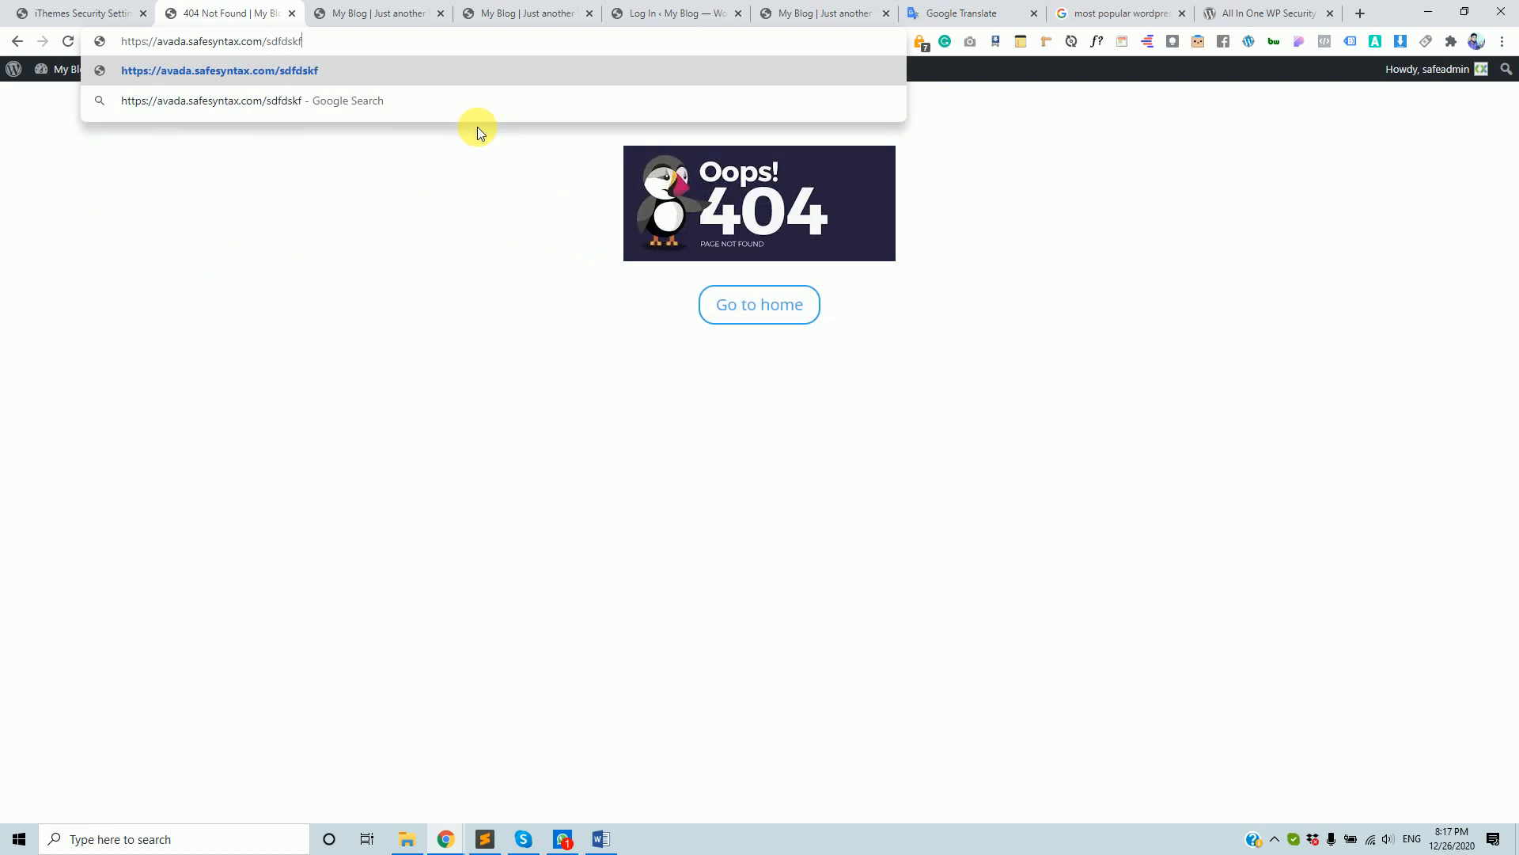
pyautogui.press('BackSpace')
pyautogui.press('BackSpace')
pyautogui.press('BackSpace')
pyautogui.press('BackSpace')
pyautogui.press('BackSpace')
pyautogui.press('BackSpace')
pyautogui.press('BackSpace')
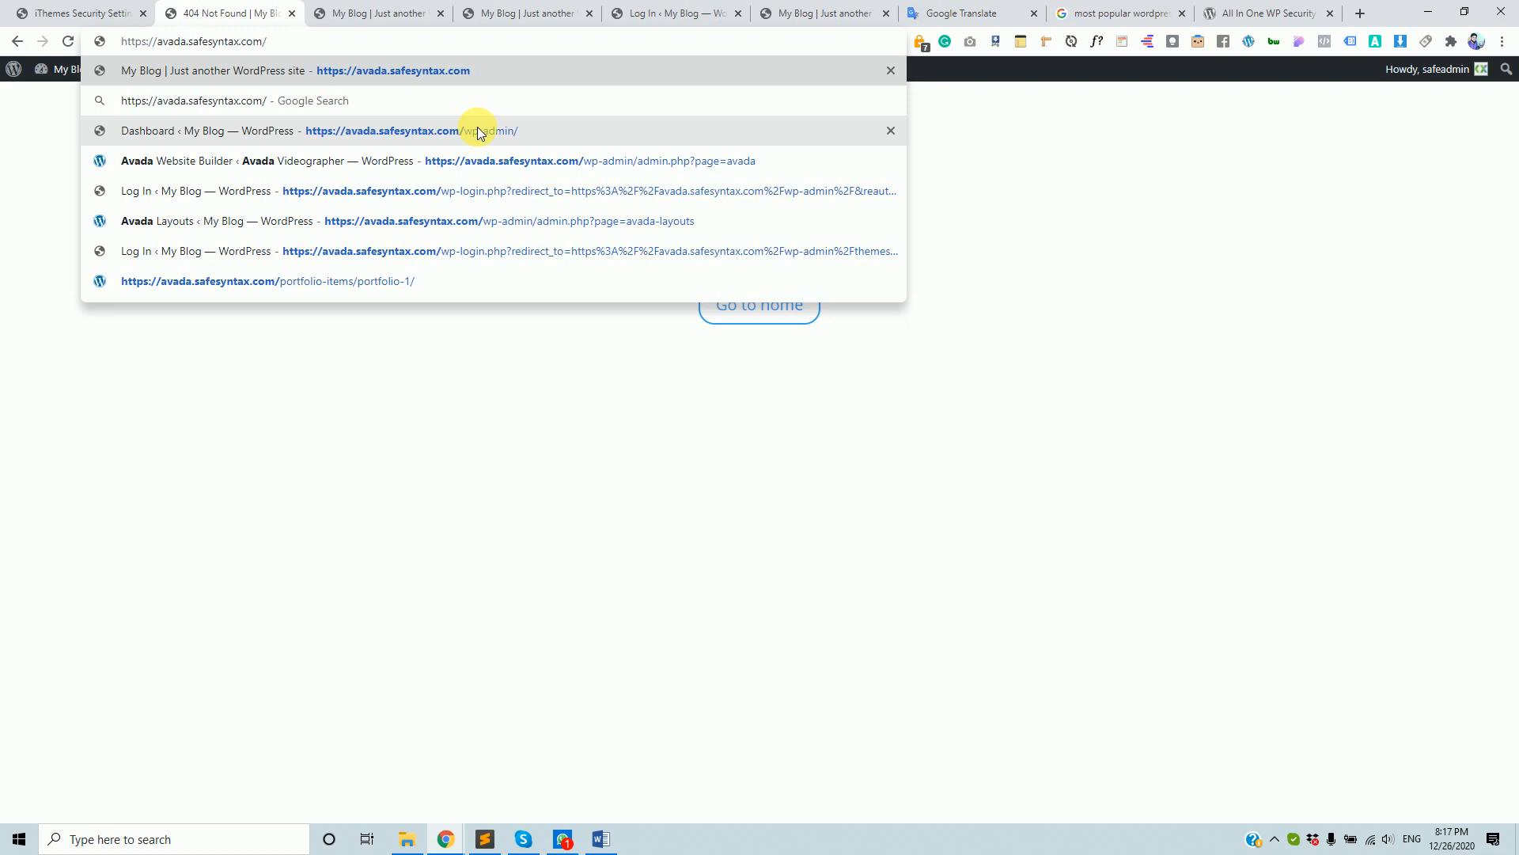
pyautogui.write('jdsfsjkfs')
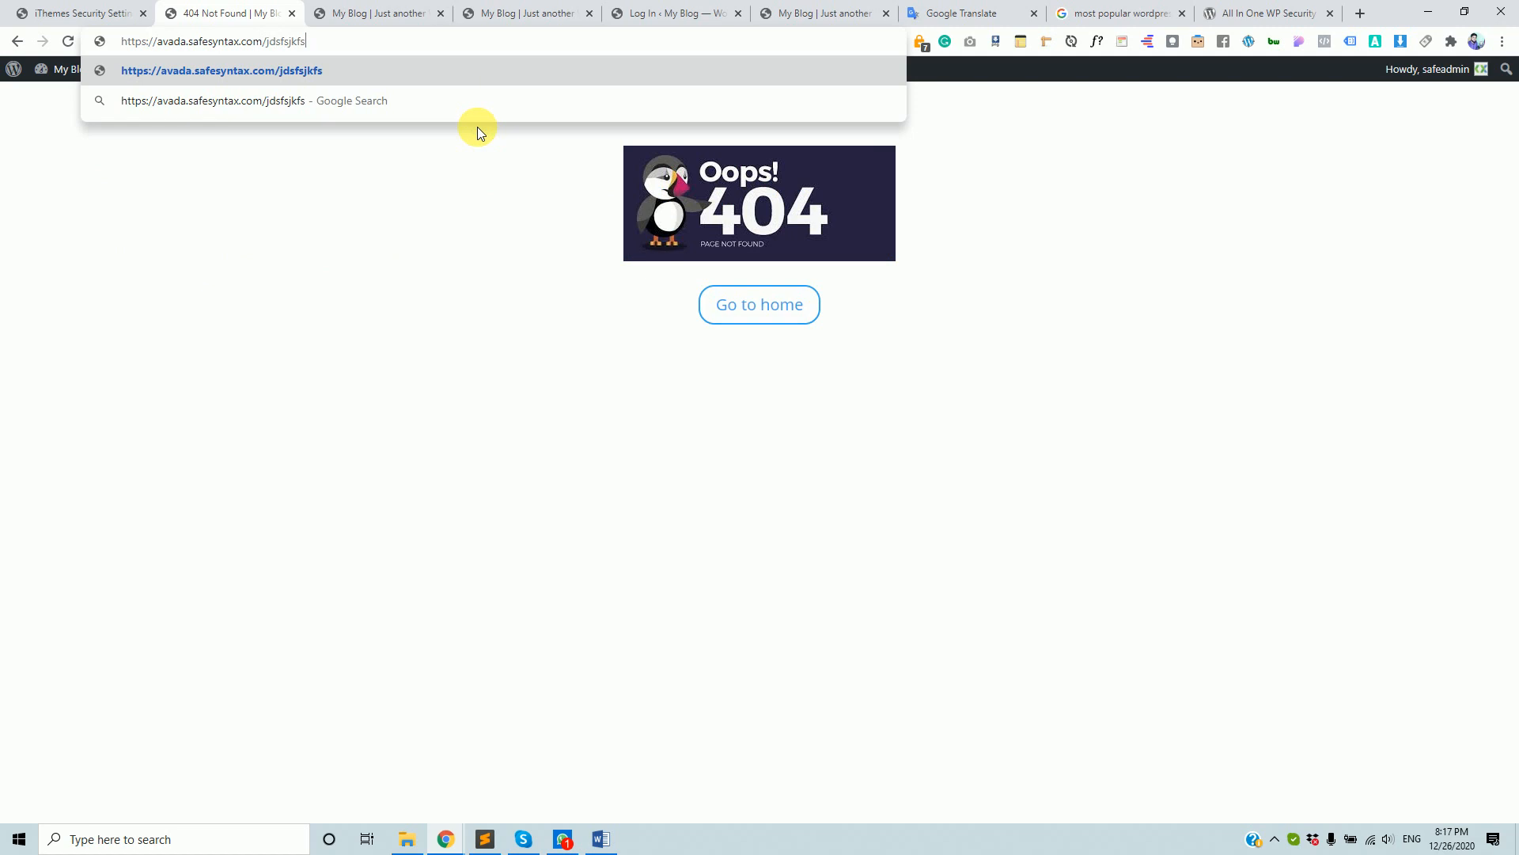
pyautogui.press('Return')
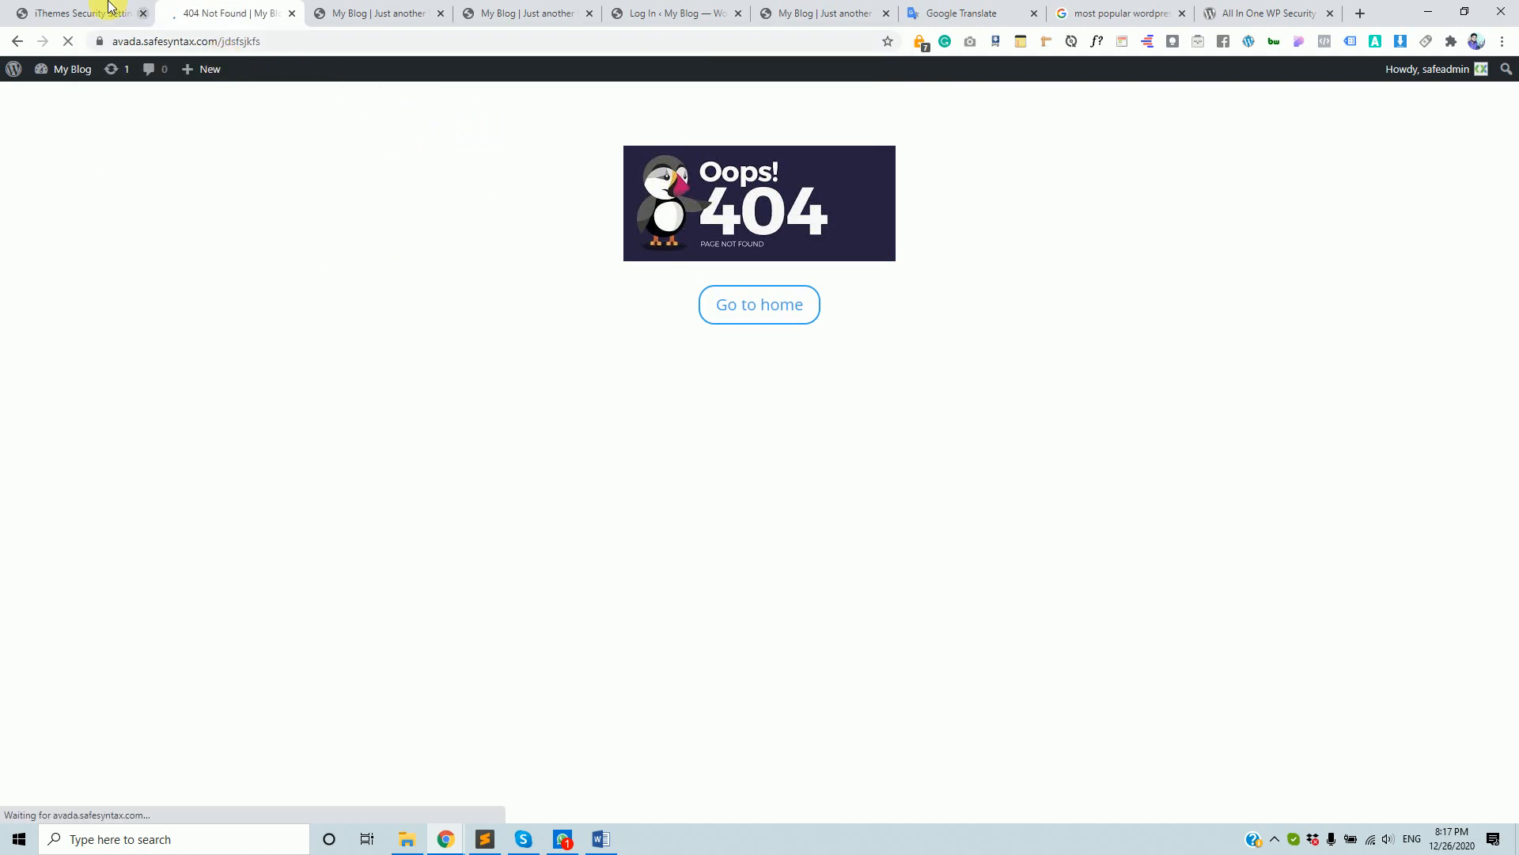
pyautogui.moveTo(221, 42); pyautogui.dragTo(321, 44)
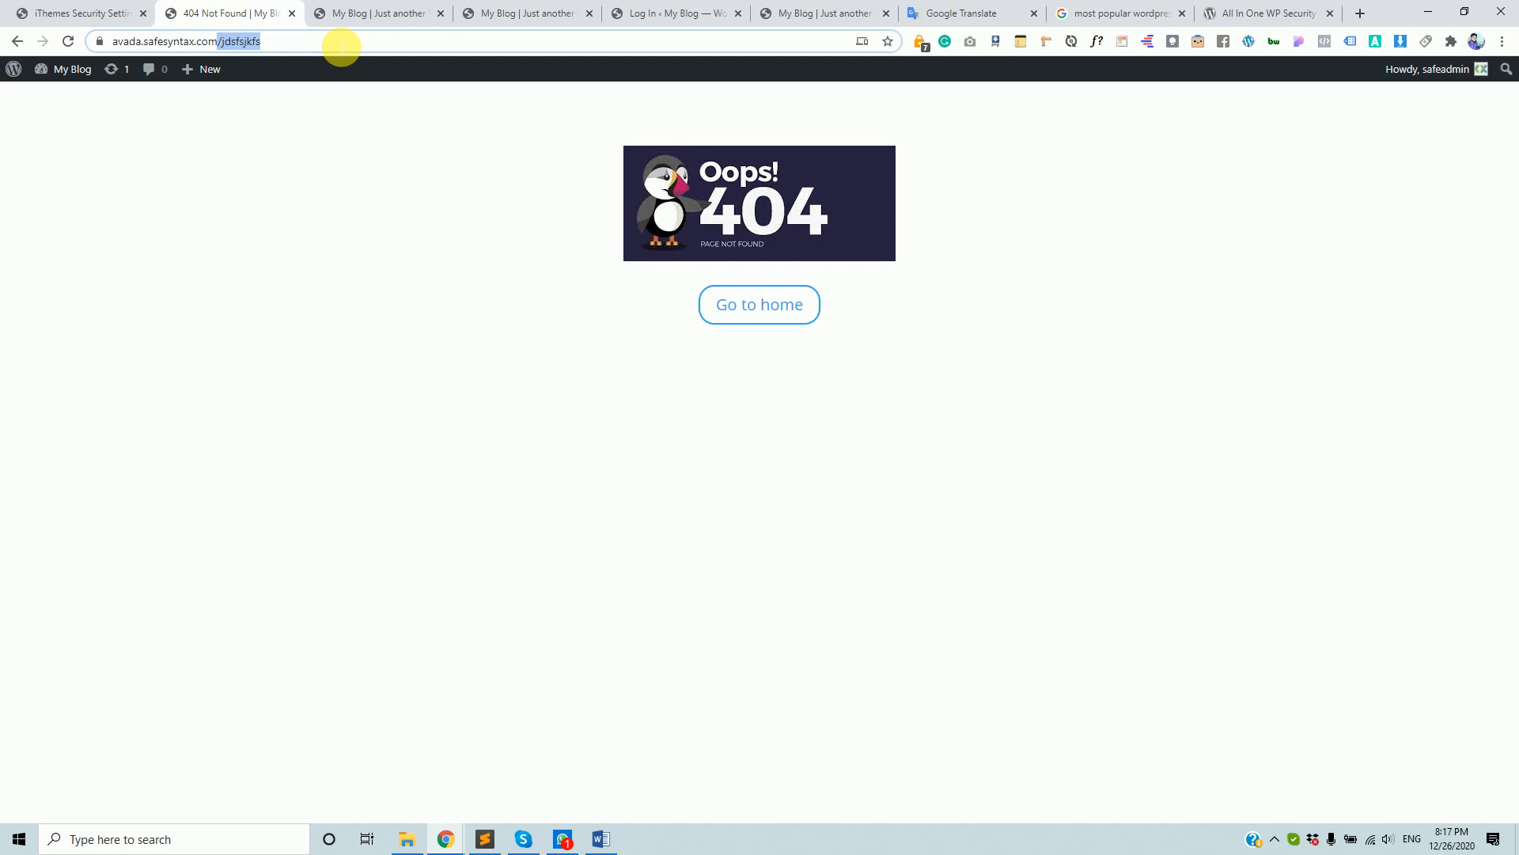
# - Review 404 Detection: 5 minutes to remember errors, 20-error threshold, and the file/folder ignore list
pyautogui.click(56, 13)
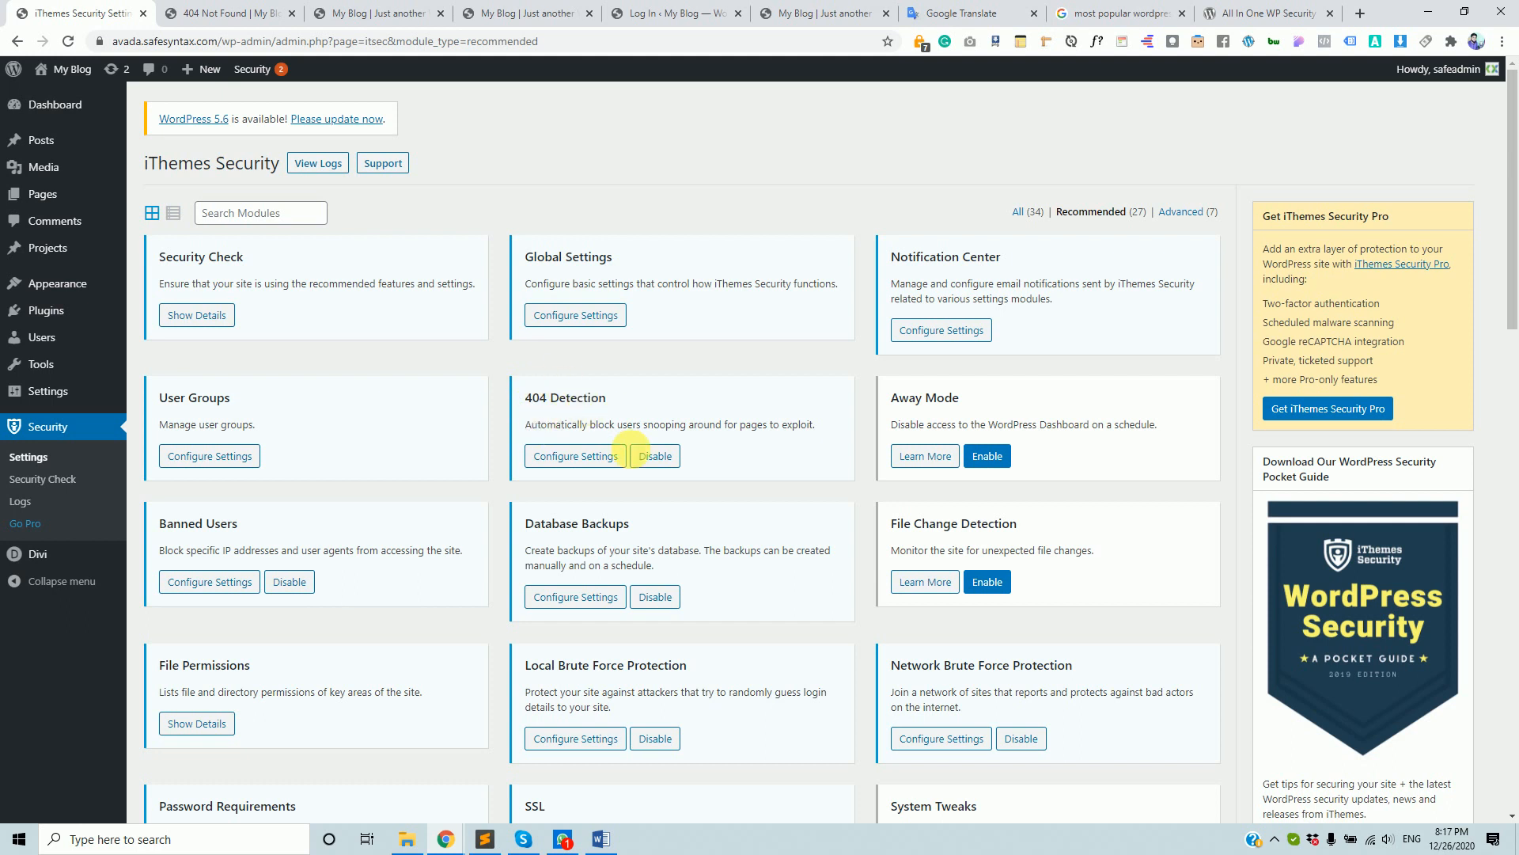
pyautogui.click(559, 458)
pyautogui.scroll(-3, 644, 396)
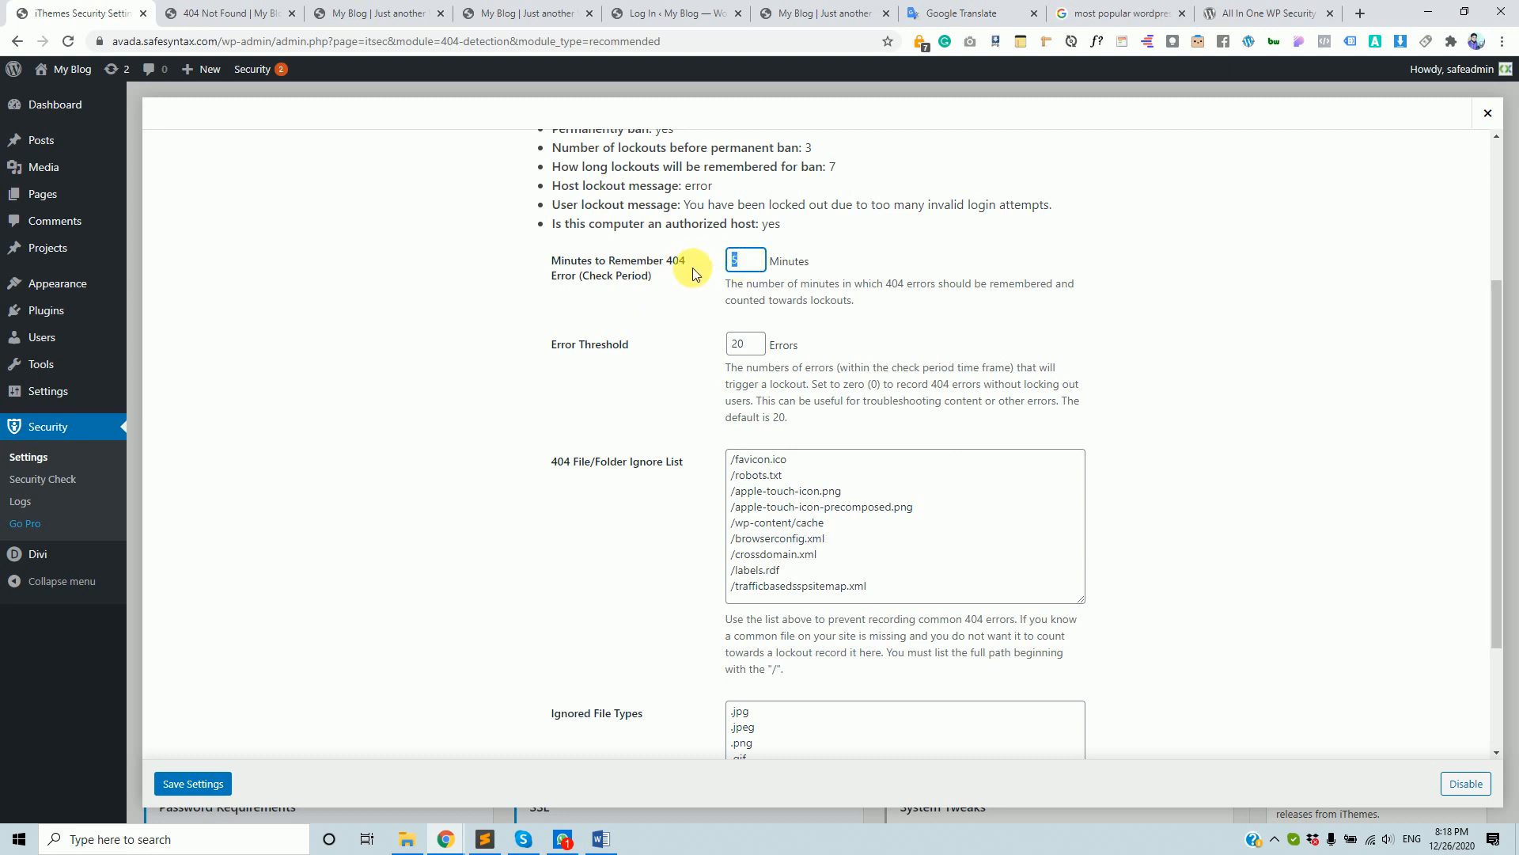
pyautogui.scroll(2, 615, 450)
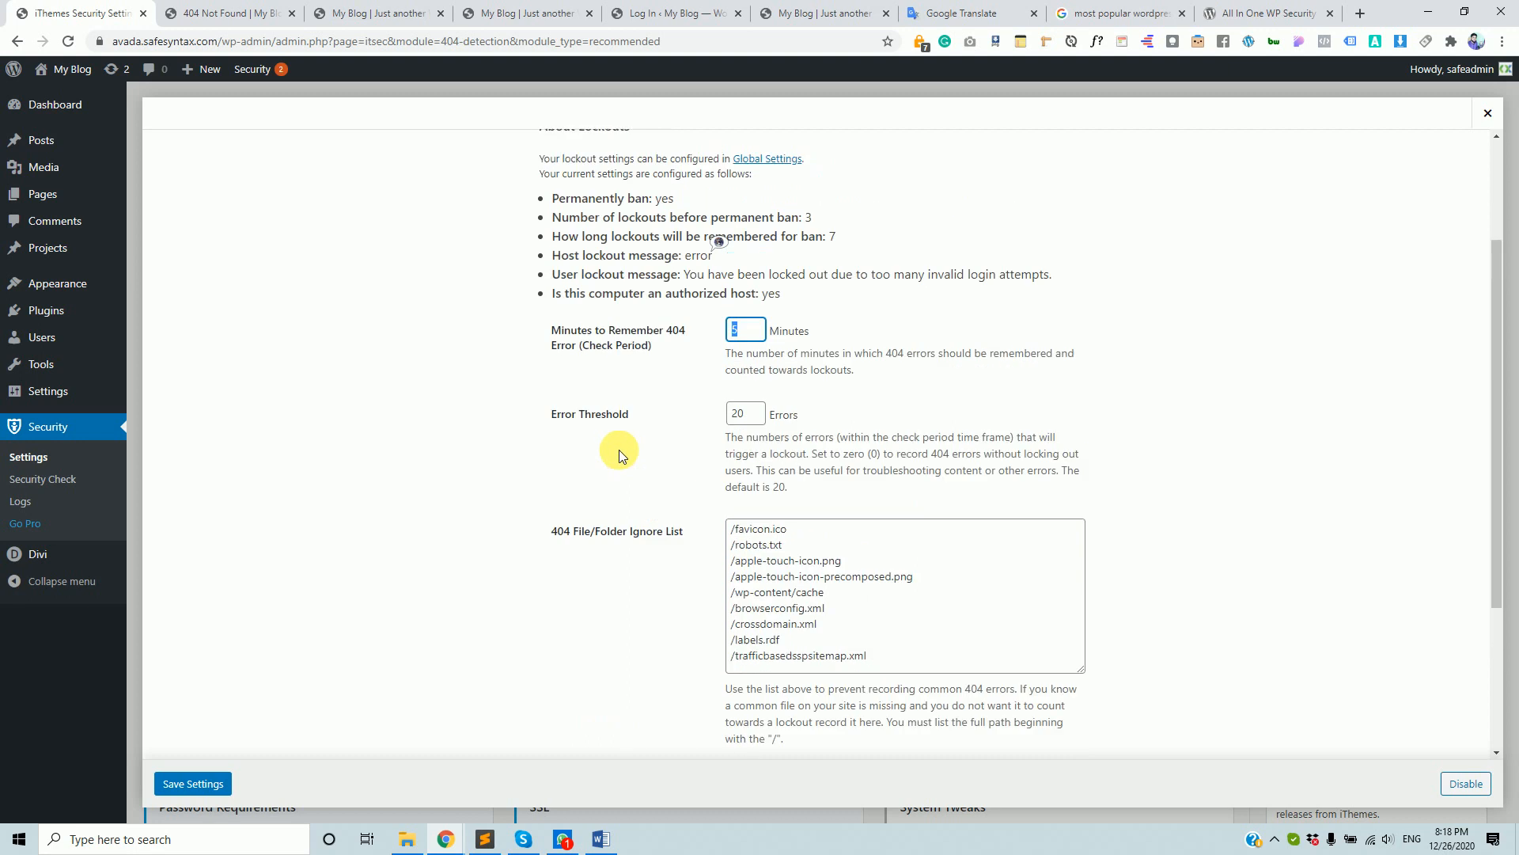
pyautogui.scroll(1, 621, 448)
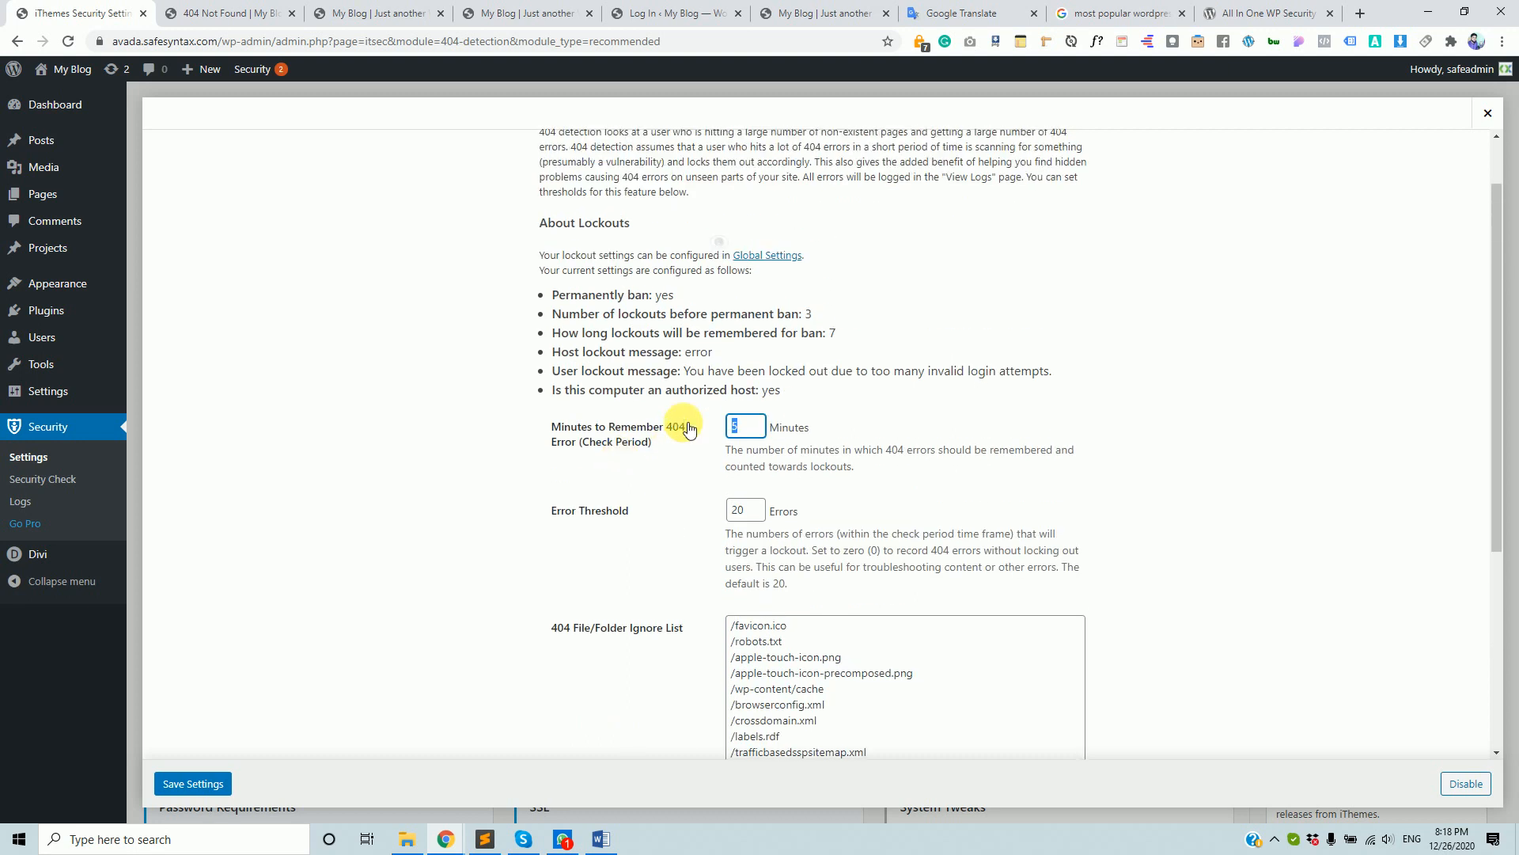
pyautogui.scroll(-2, 835, 367)
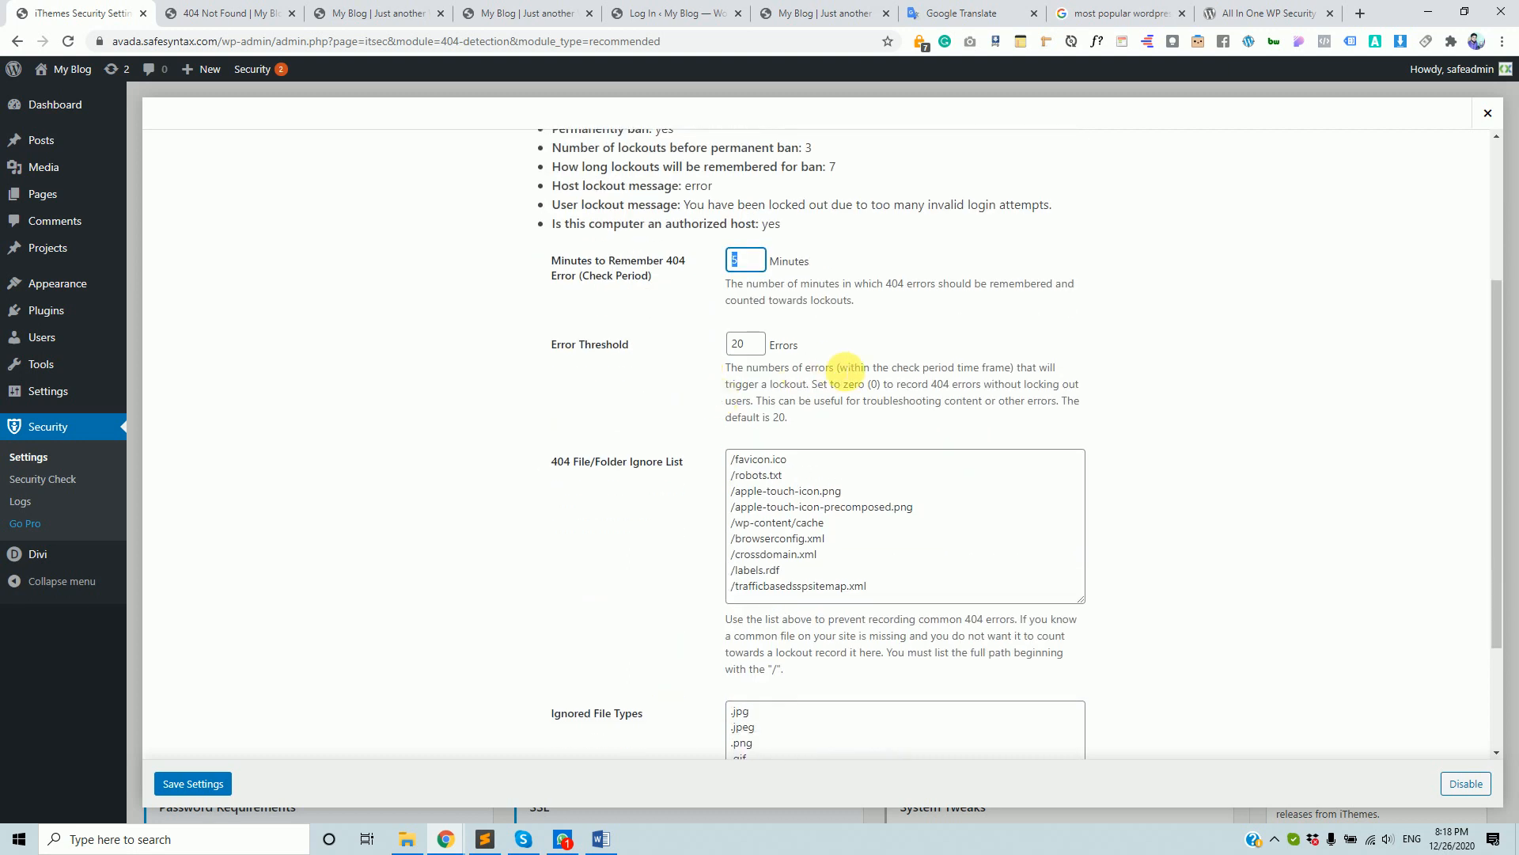
pyautogui.scroll(-2, 861, 499)
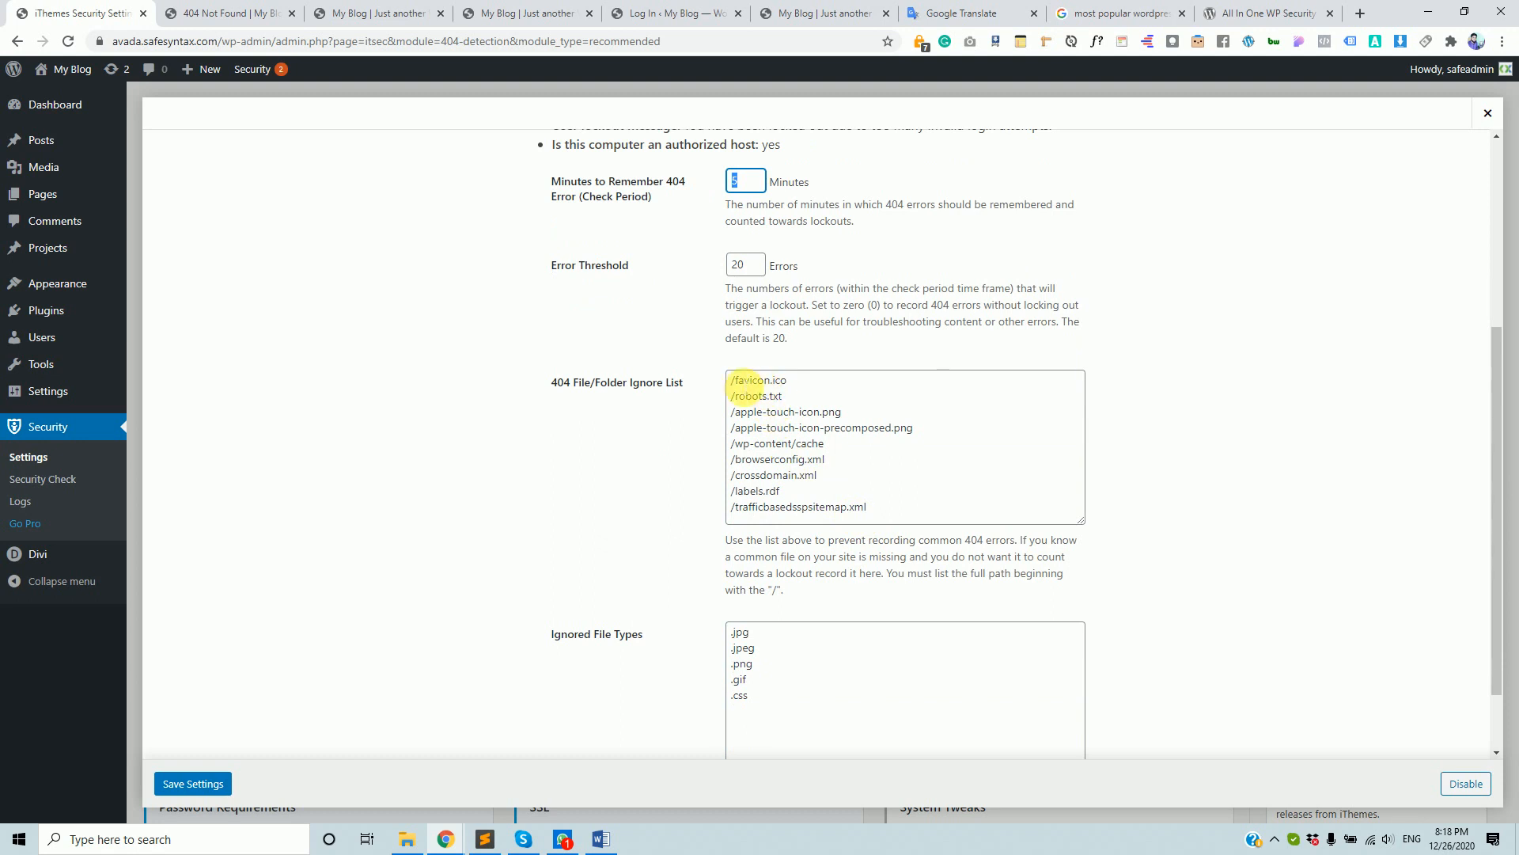
pyautogui.moveTo(741, 384); pyautogui.dragTo(768, 434)
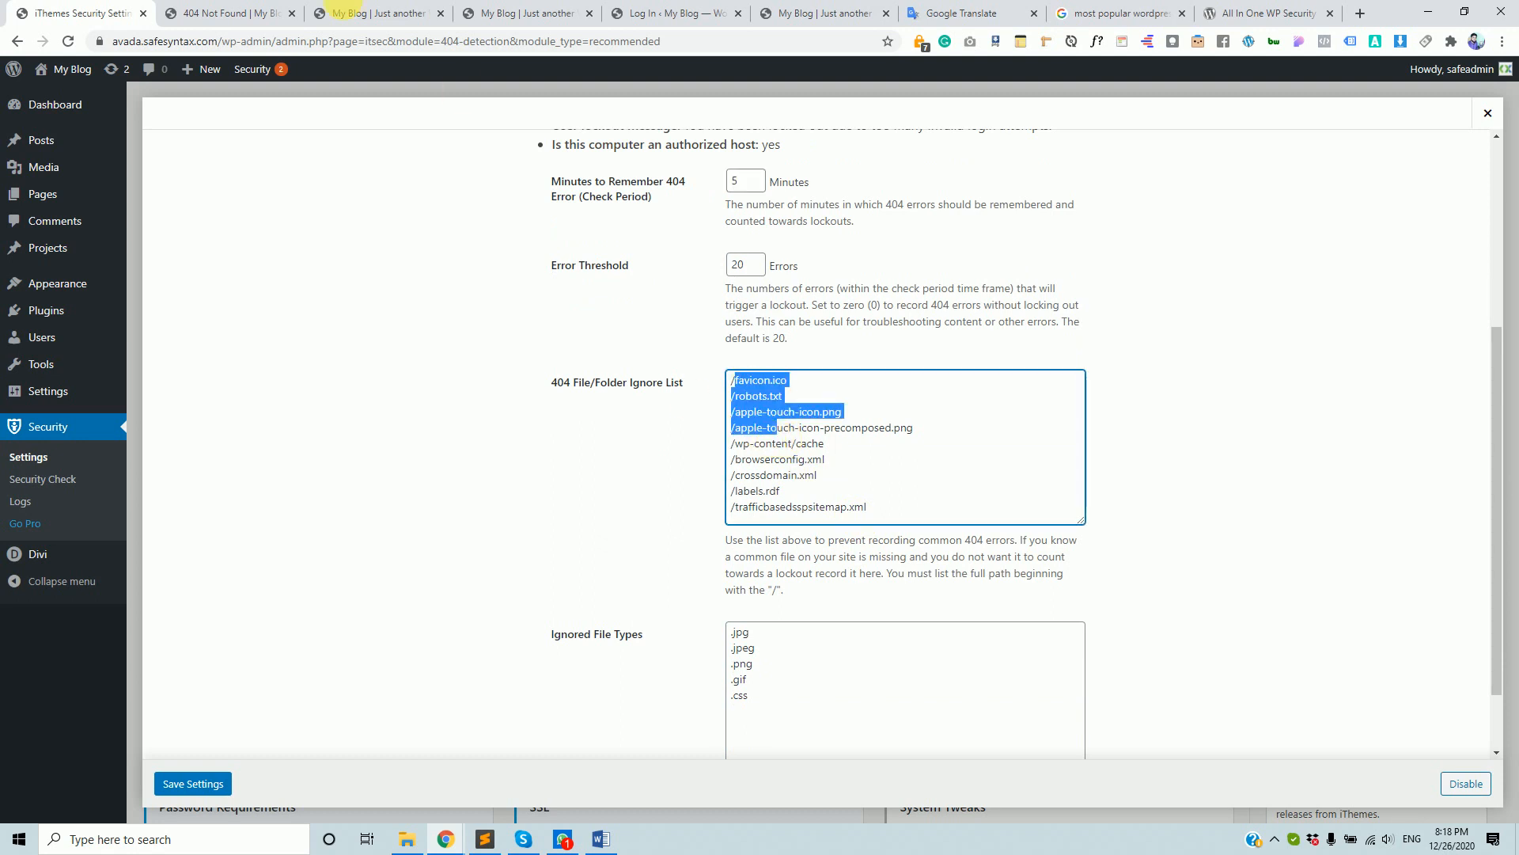
pyautogui.click(210, 9)
# - Trigger 404 errors by loading the made-up paths /dskljfsakldfjsdjaf and /jahir on the site
pyautogui.click(345, 51)
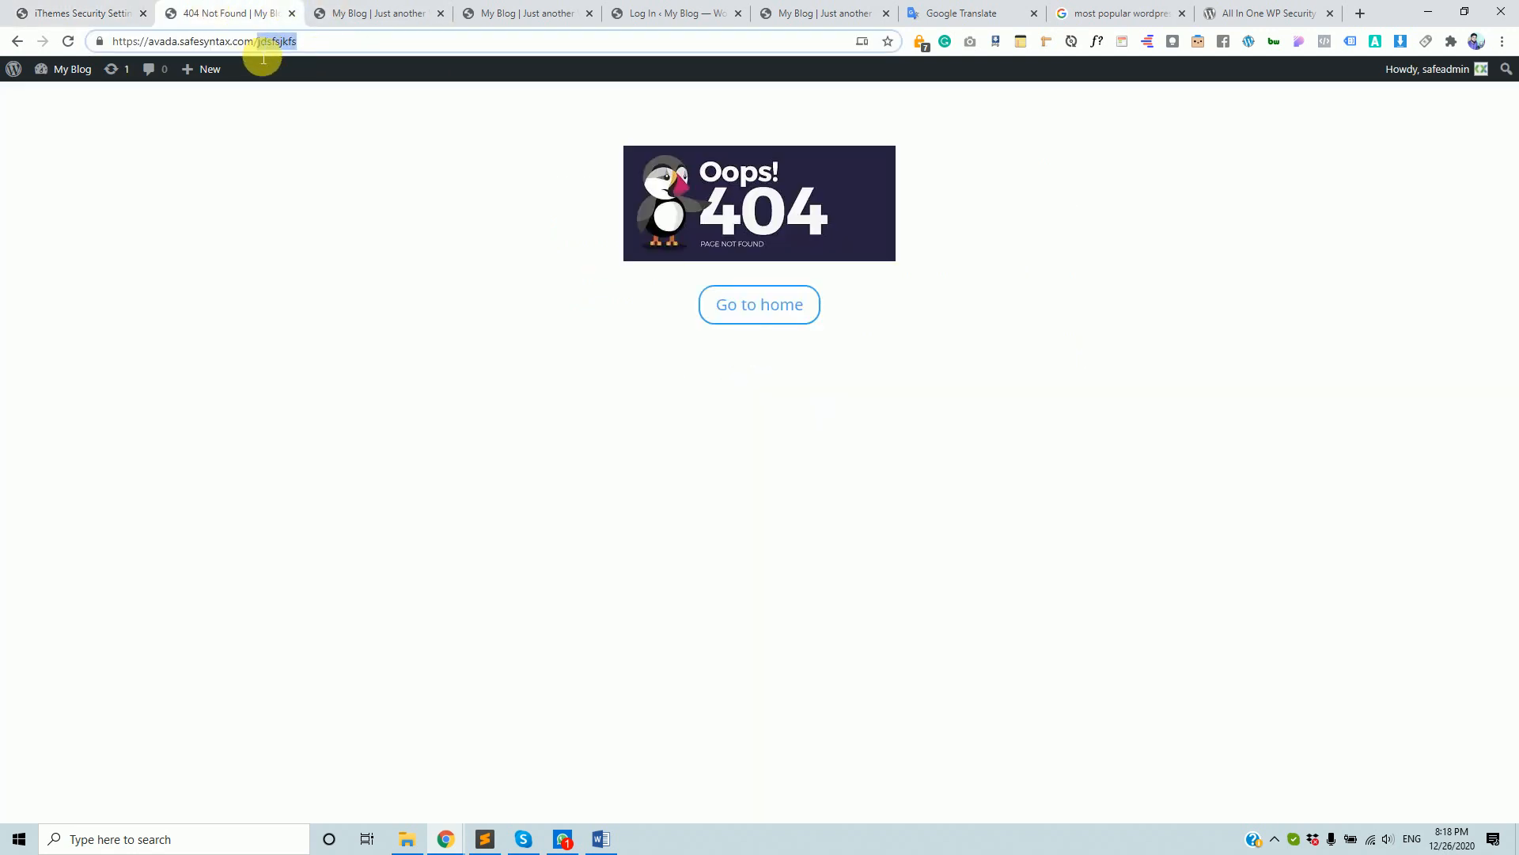
pyautogui.write('dskljfsakldfjsdjaf')
pyautogui.press('Return')
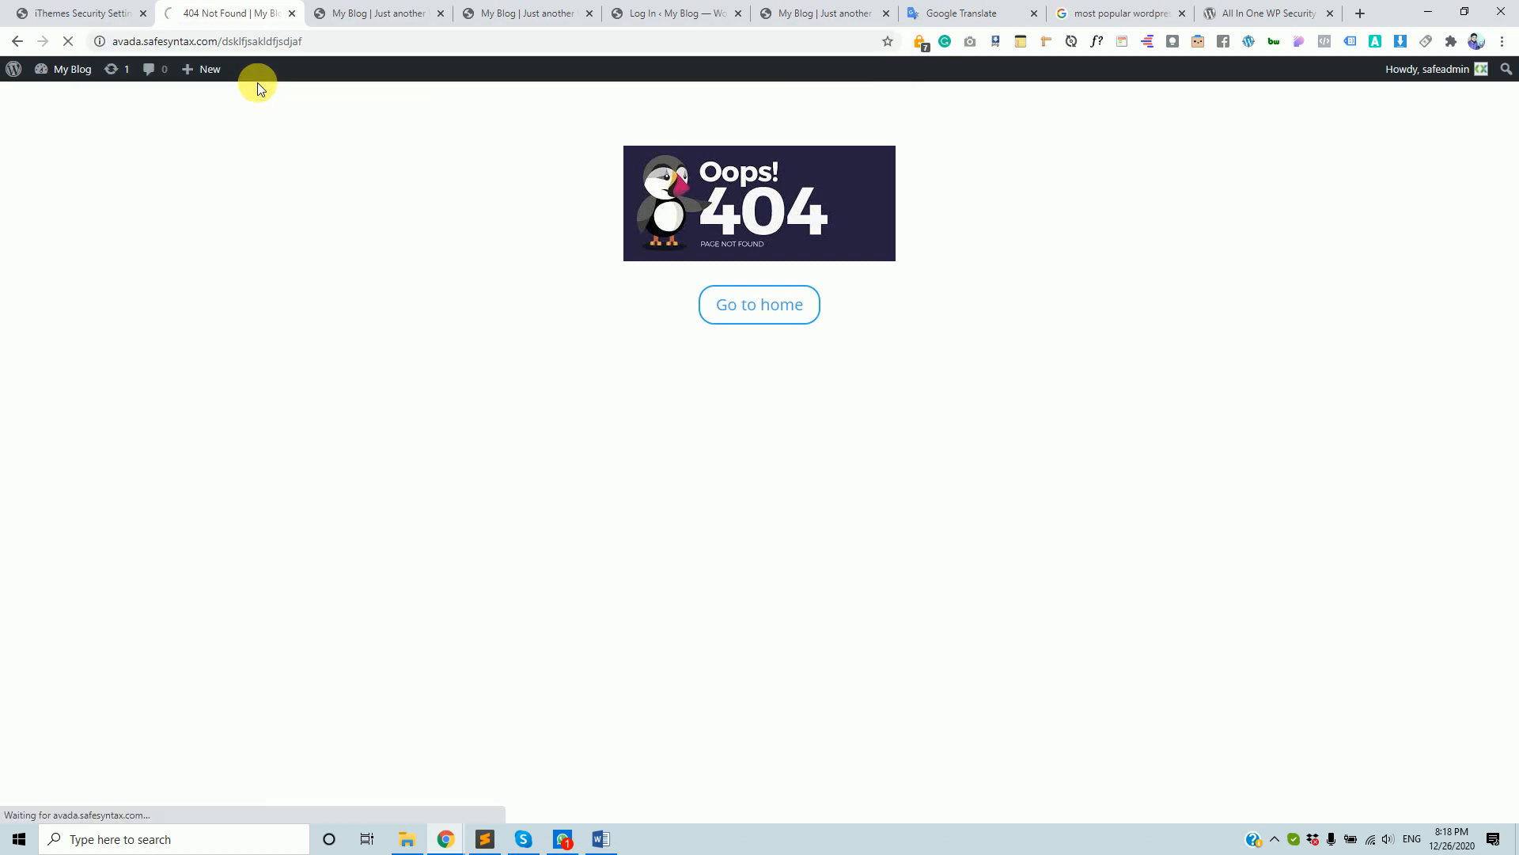
pyautogui.moveTo(231, 44); pyautogui.dragTo(383, 41)
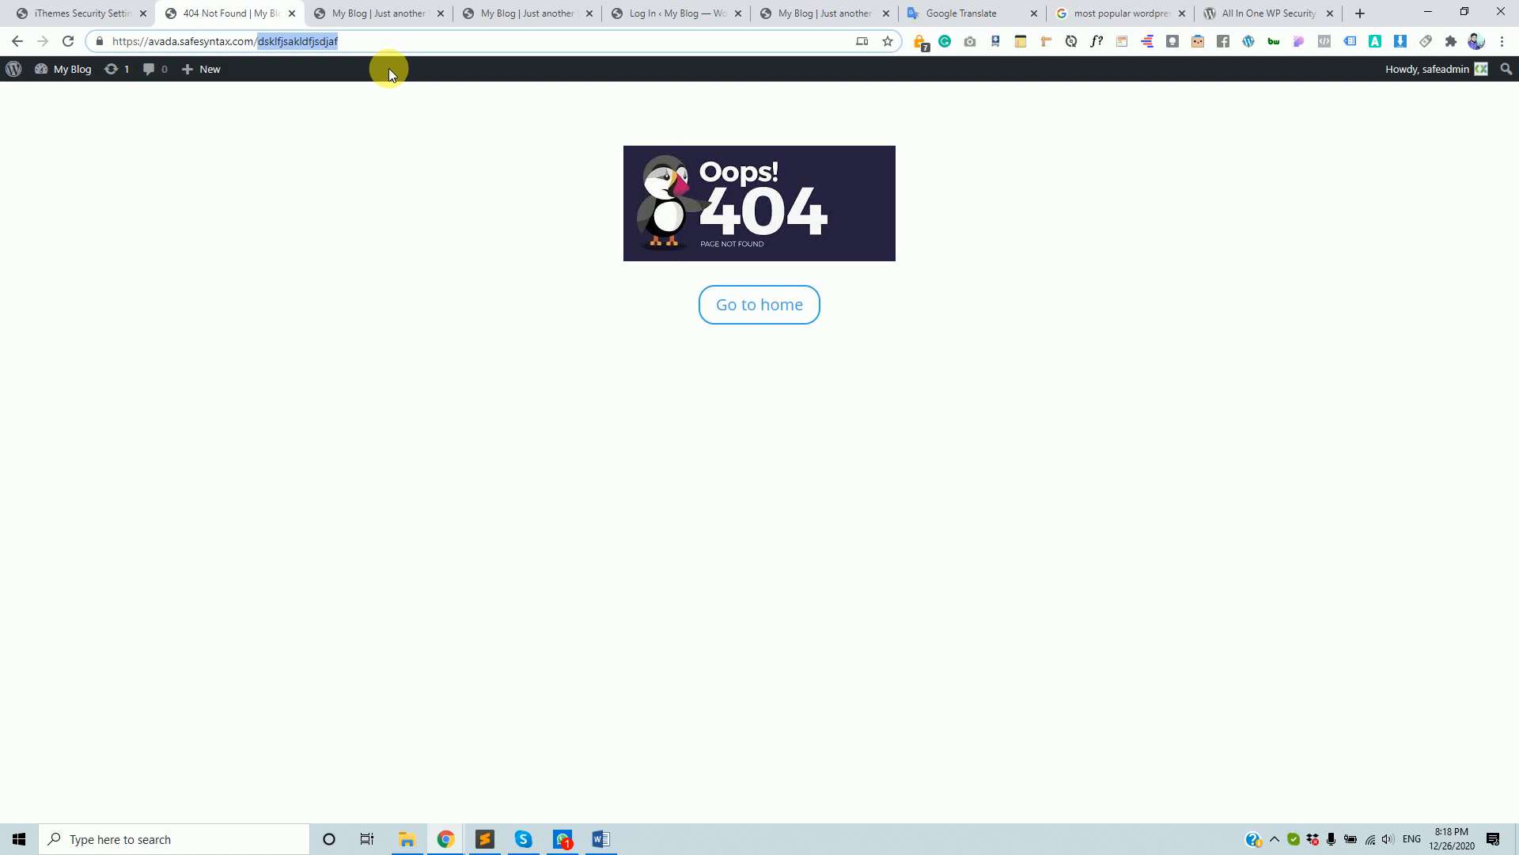
pyautogui.write('jahir')
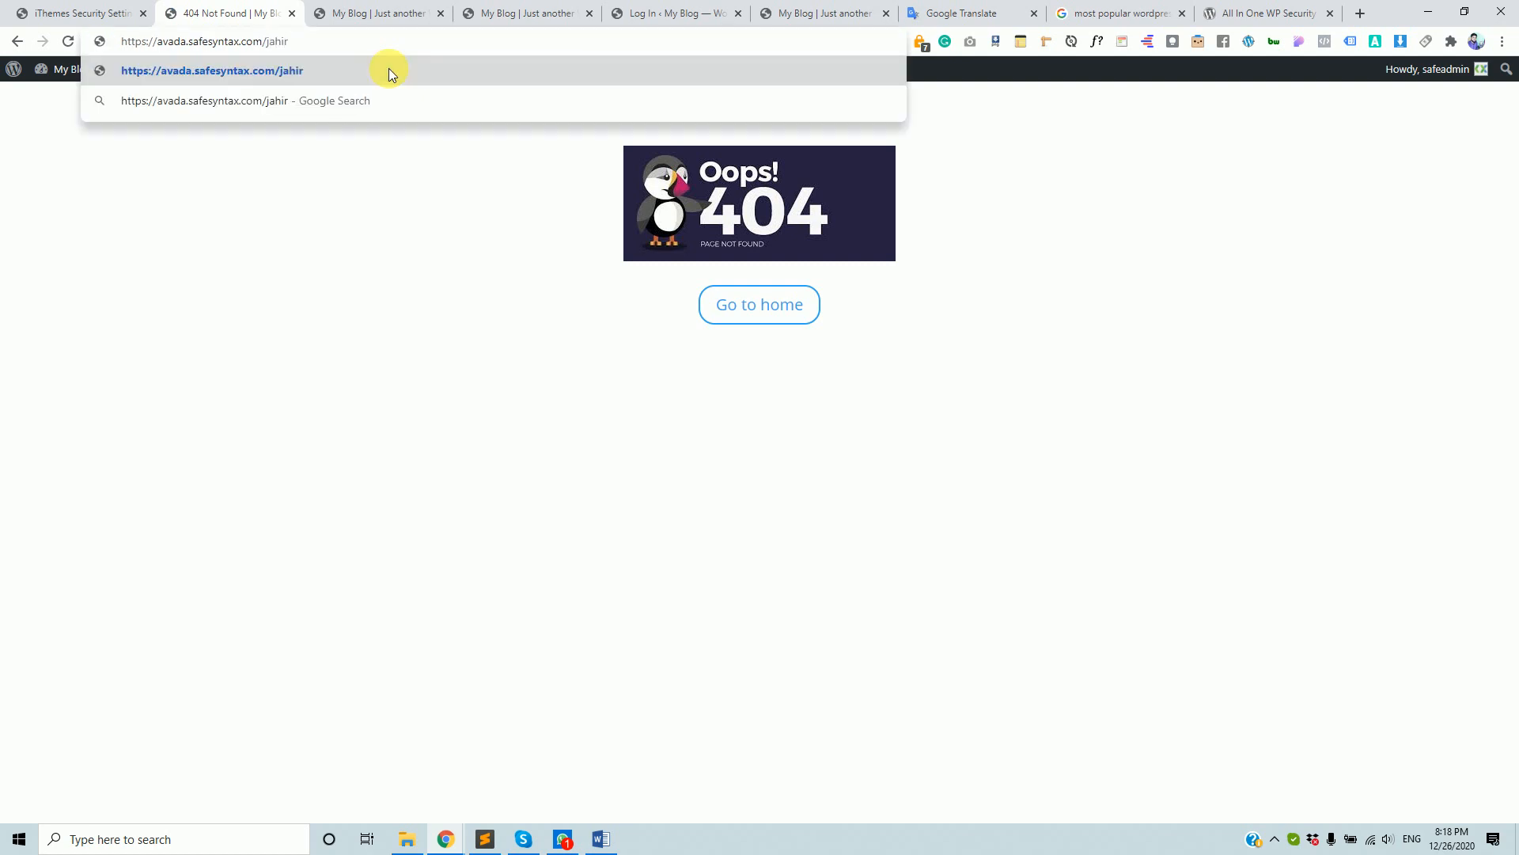
pyautogui.moveTo(325, 43); pyautogui.dragTo(275, 46)
pyautogui.press('Return')
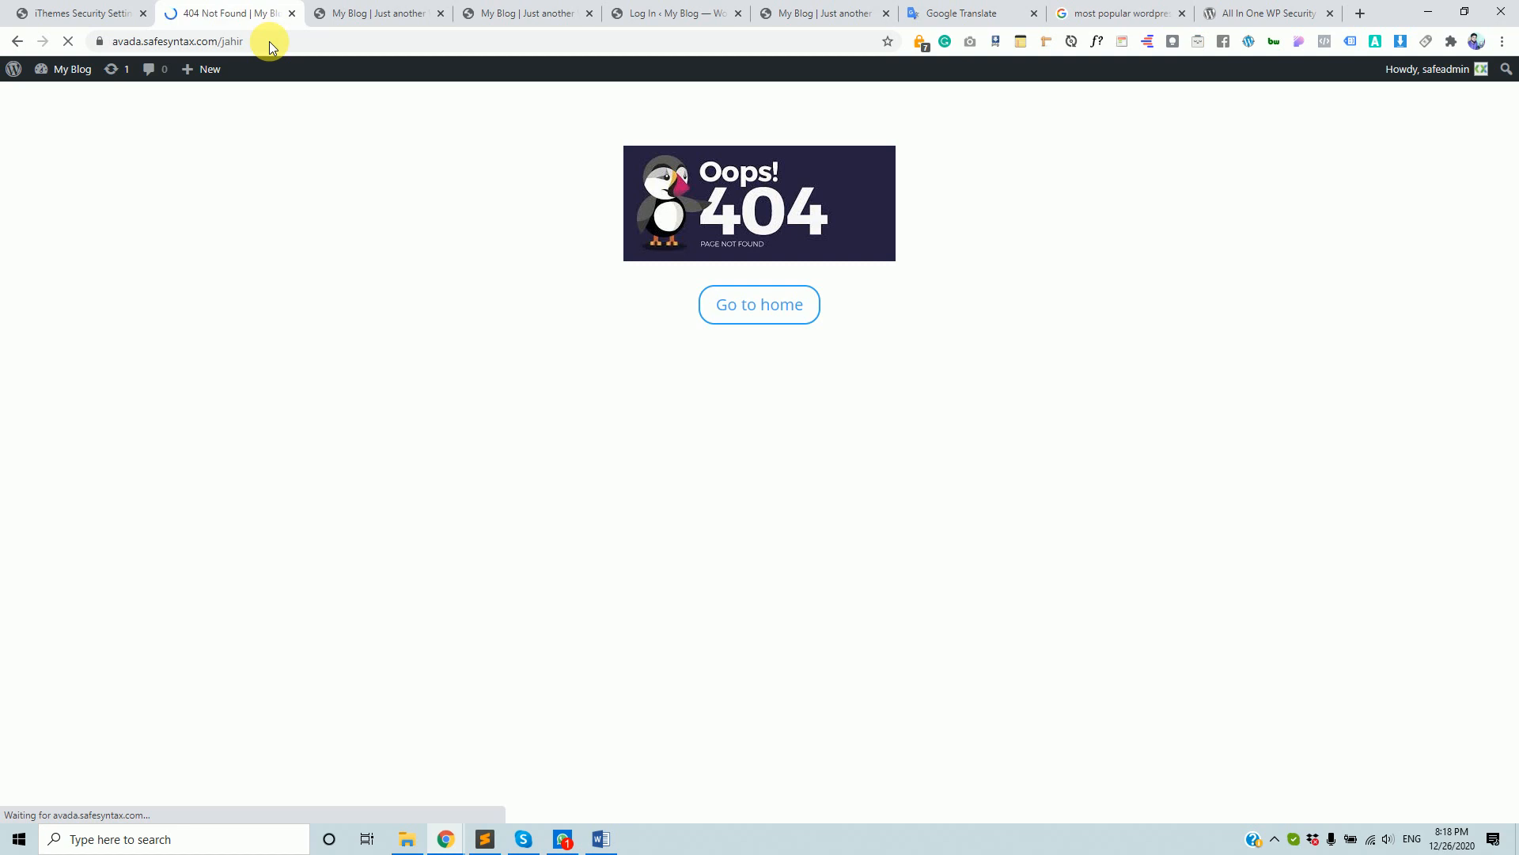
# - Return to the 404 Detection settings and select the /favicon.ico ignore-list entry
pyautogui.click(74, 13)
pyautogui.click(229, 13)
pyautogui.click(79, 13)
pyautogui.moveTo(814, 387); pyautogui.dragTo(720, 380)
# - Inspect the 404 ignore list and Ignored File Types, leaving both unchanged
pyautogui.click(921, 522)
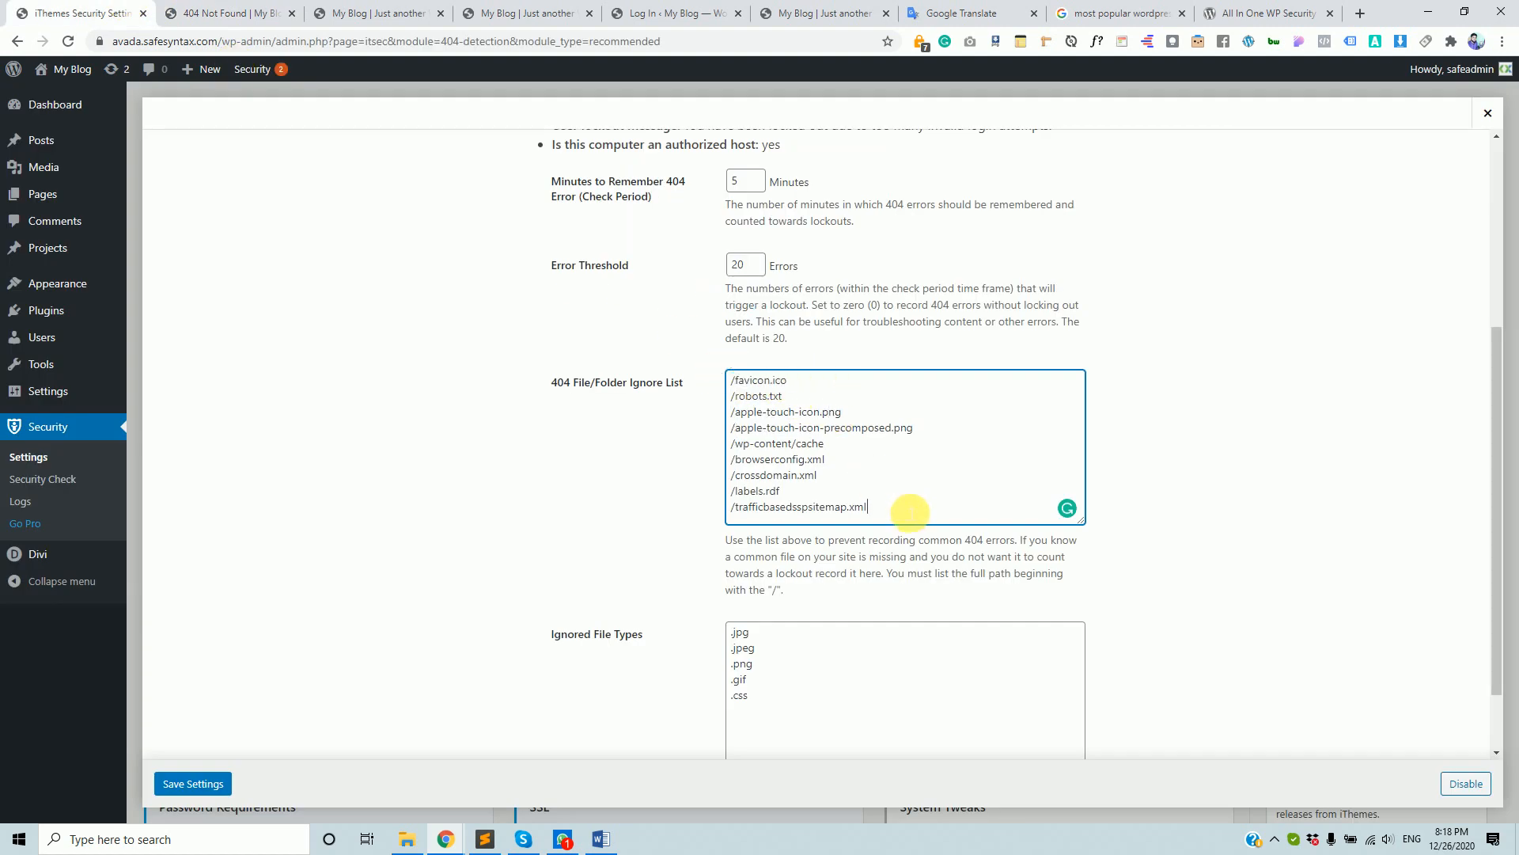
pyautogui.press('Return')
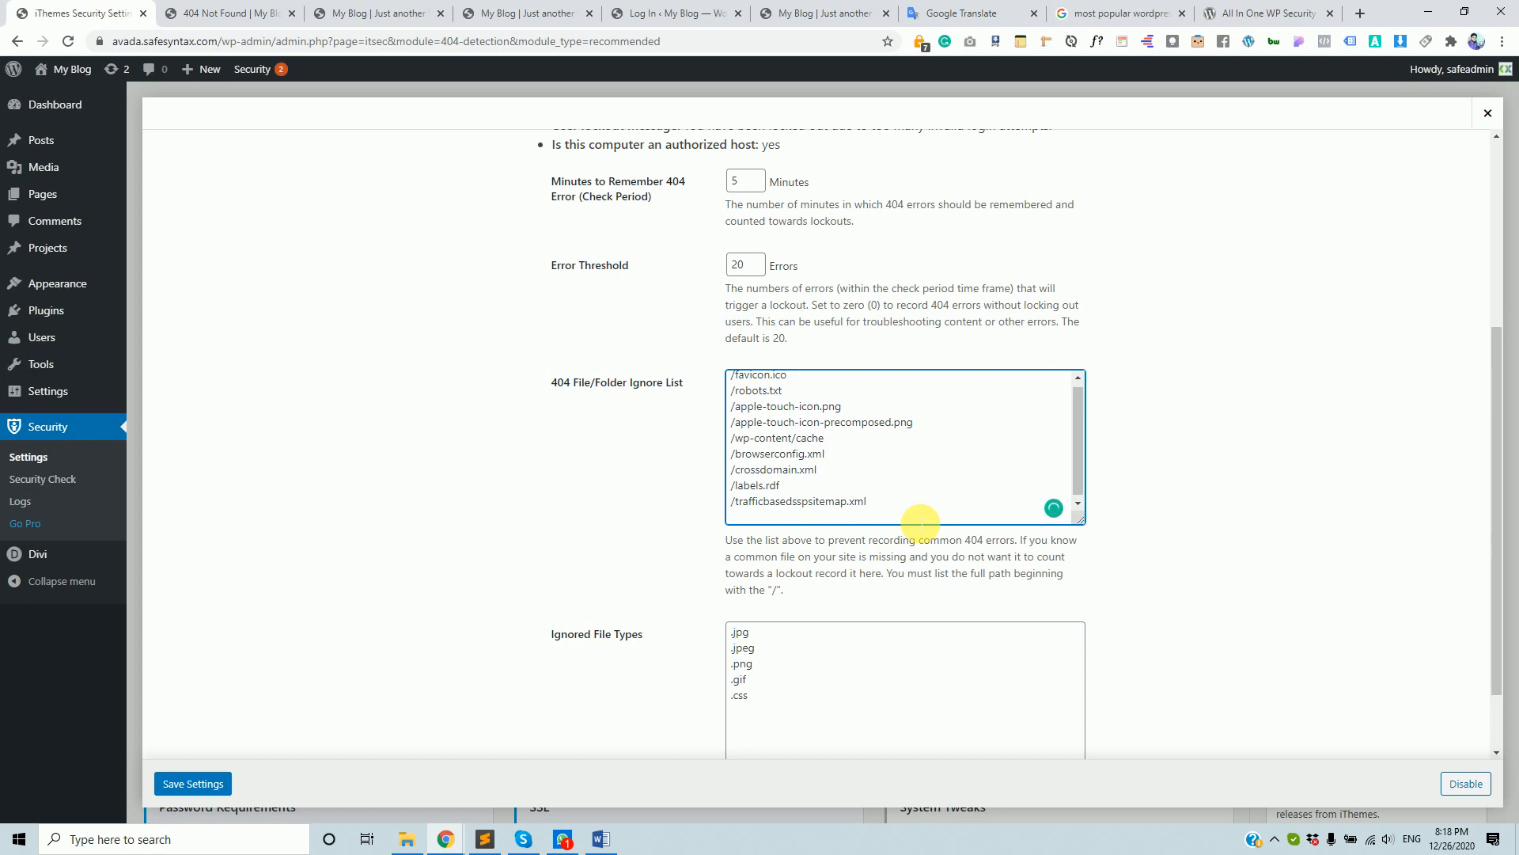
pyautogui.press('BackSpace')
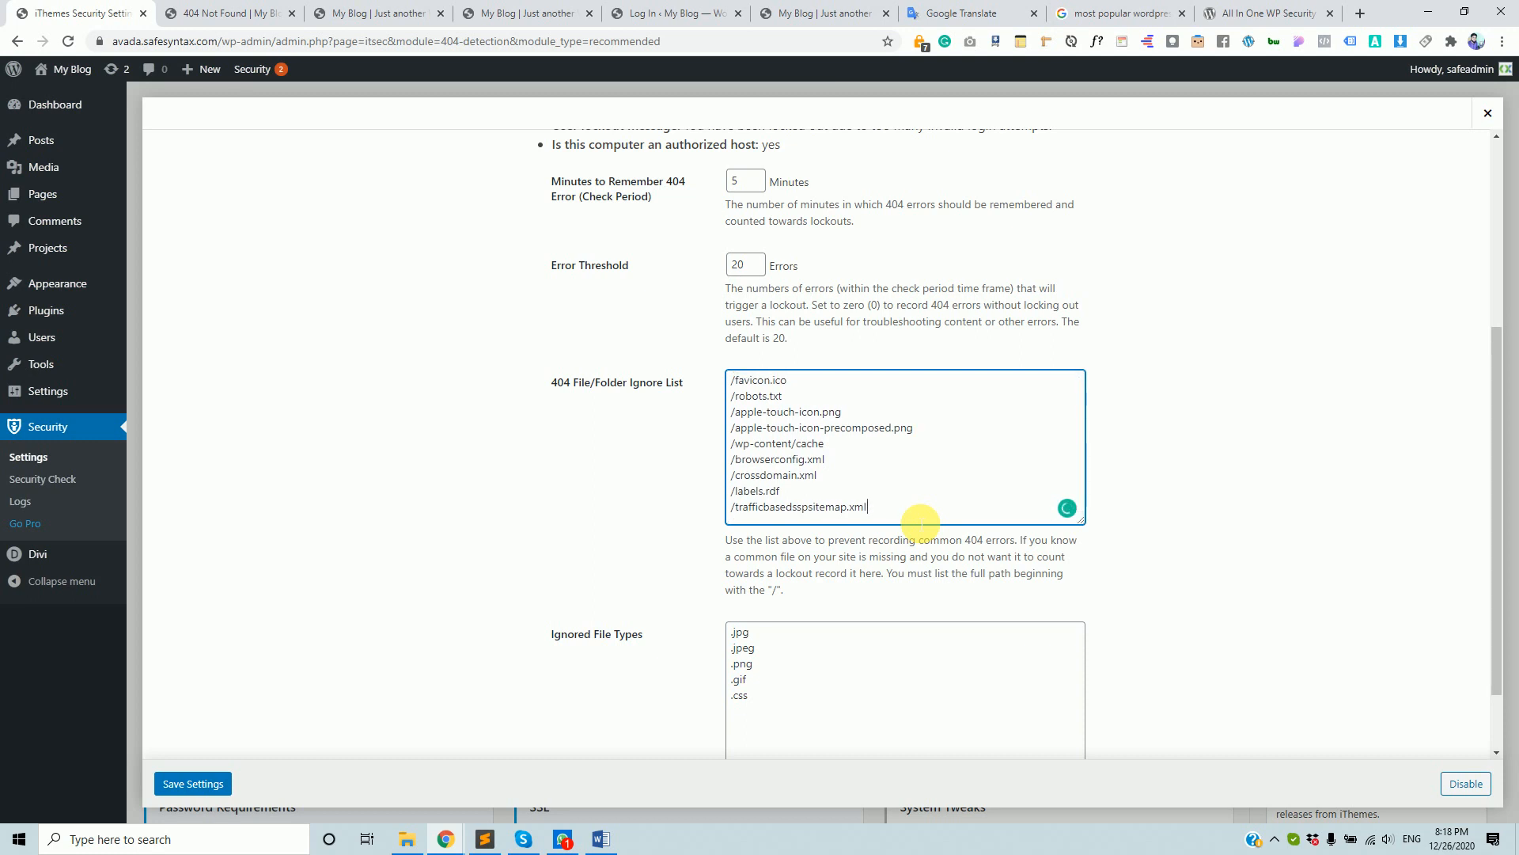
pyautogui.scroll(-1, 744, 606)
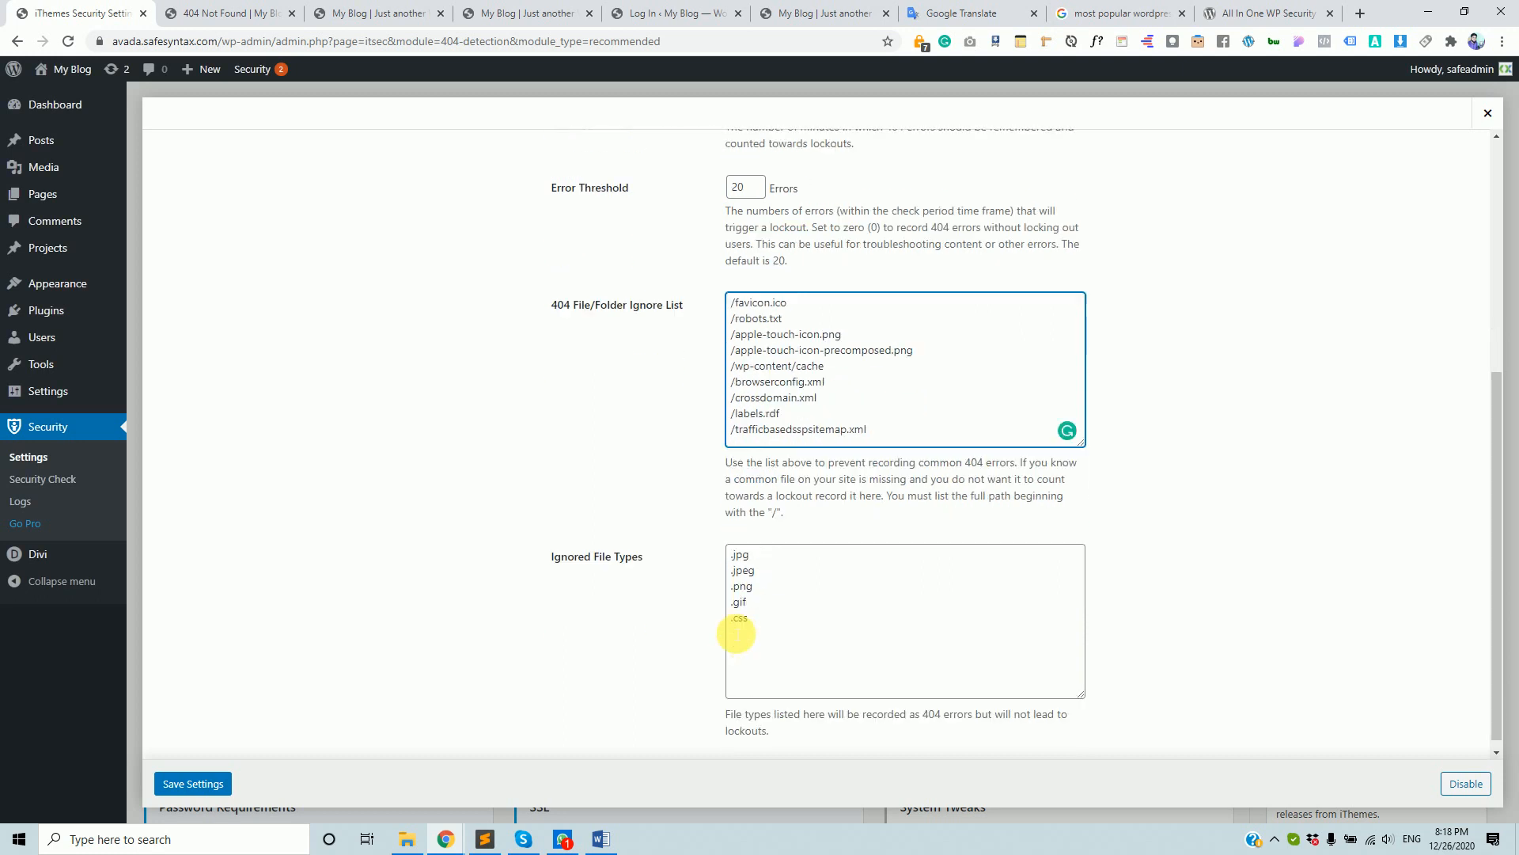
pyautogui.moveTo(735, 553)
pyautogui.mouseDown()
pyautogui.moveTo(763, 621)
pyautogui.moveTo(736, 554)
pyautogui.mouseUp()
pyautogui.click(801, 647)
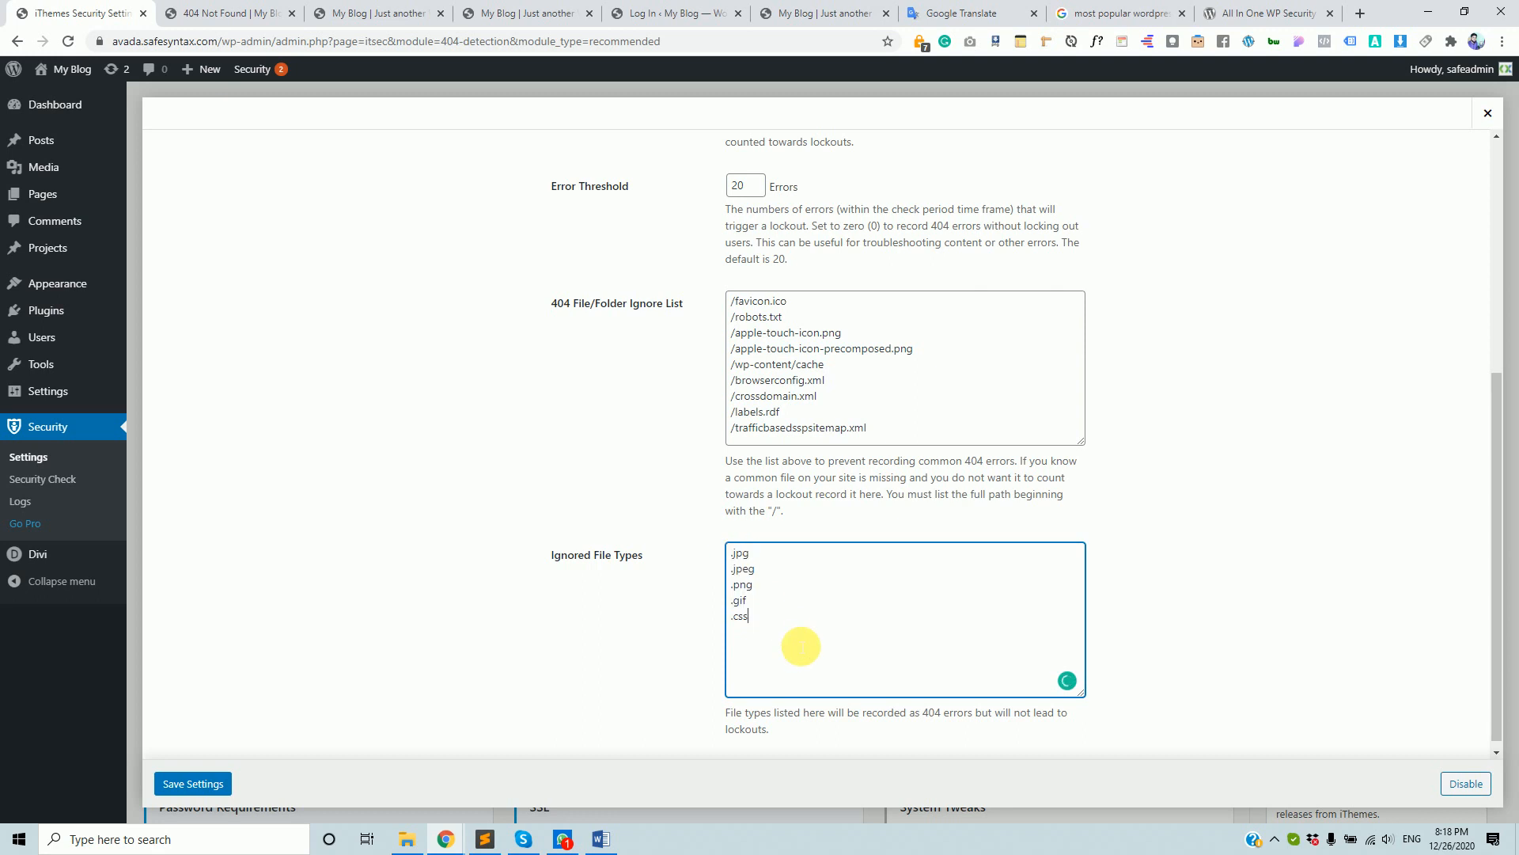
# - Check the /jahir 404 page, then review the ignore list from /favicon.ico to /browserconfig.xml
pyautogui.click(225, 13)
pyautogui.moveTo(222, 44); pyautogui.dragTo(273, 45)
pyautogui.click(102, 11)
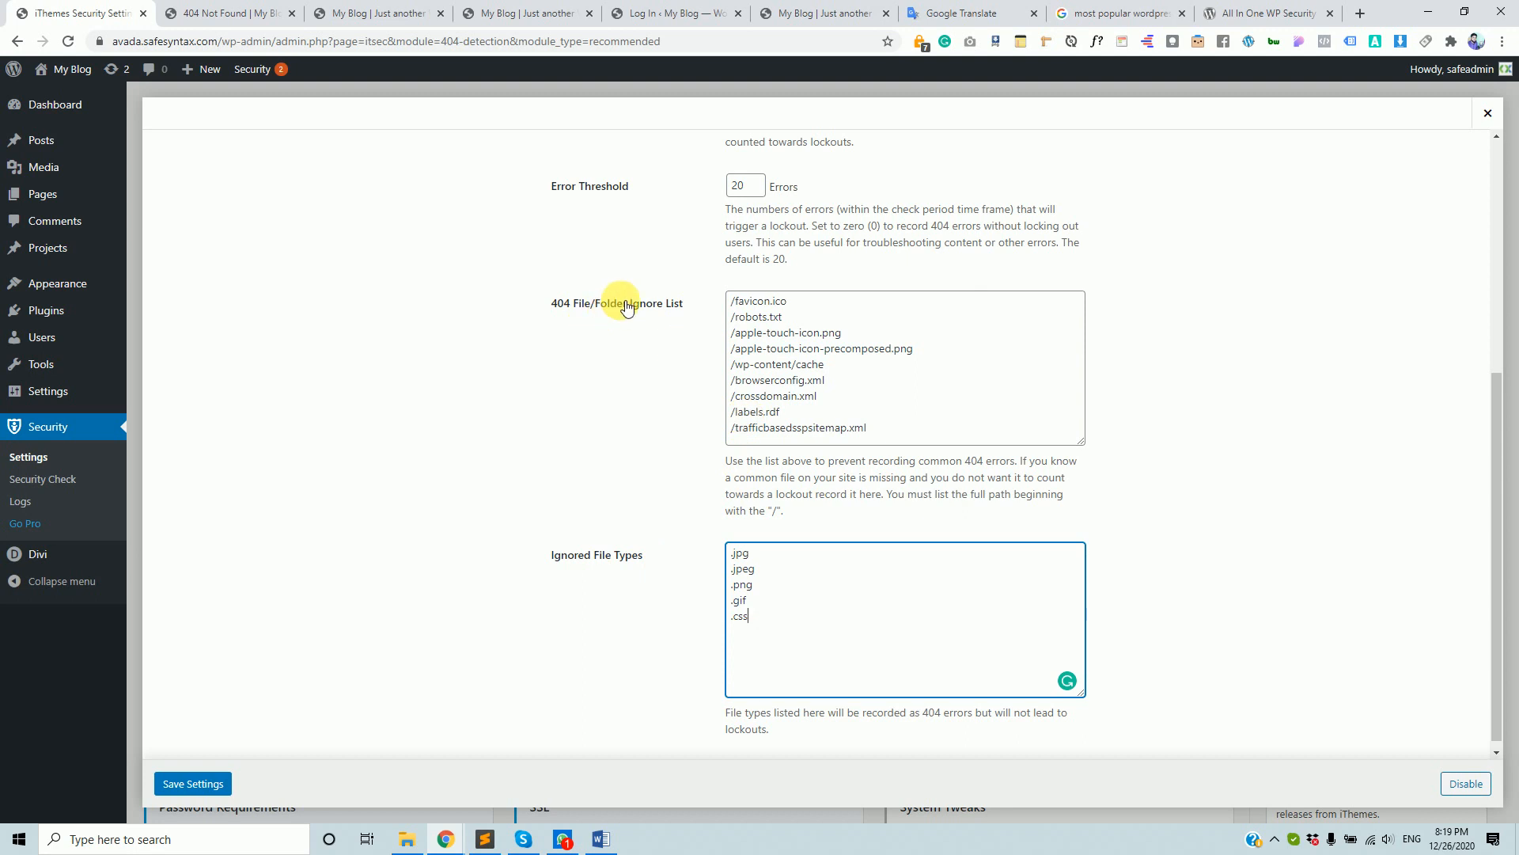
pyautogui.moveTo(784, 318); pyautogui.dragTo(712, 294)
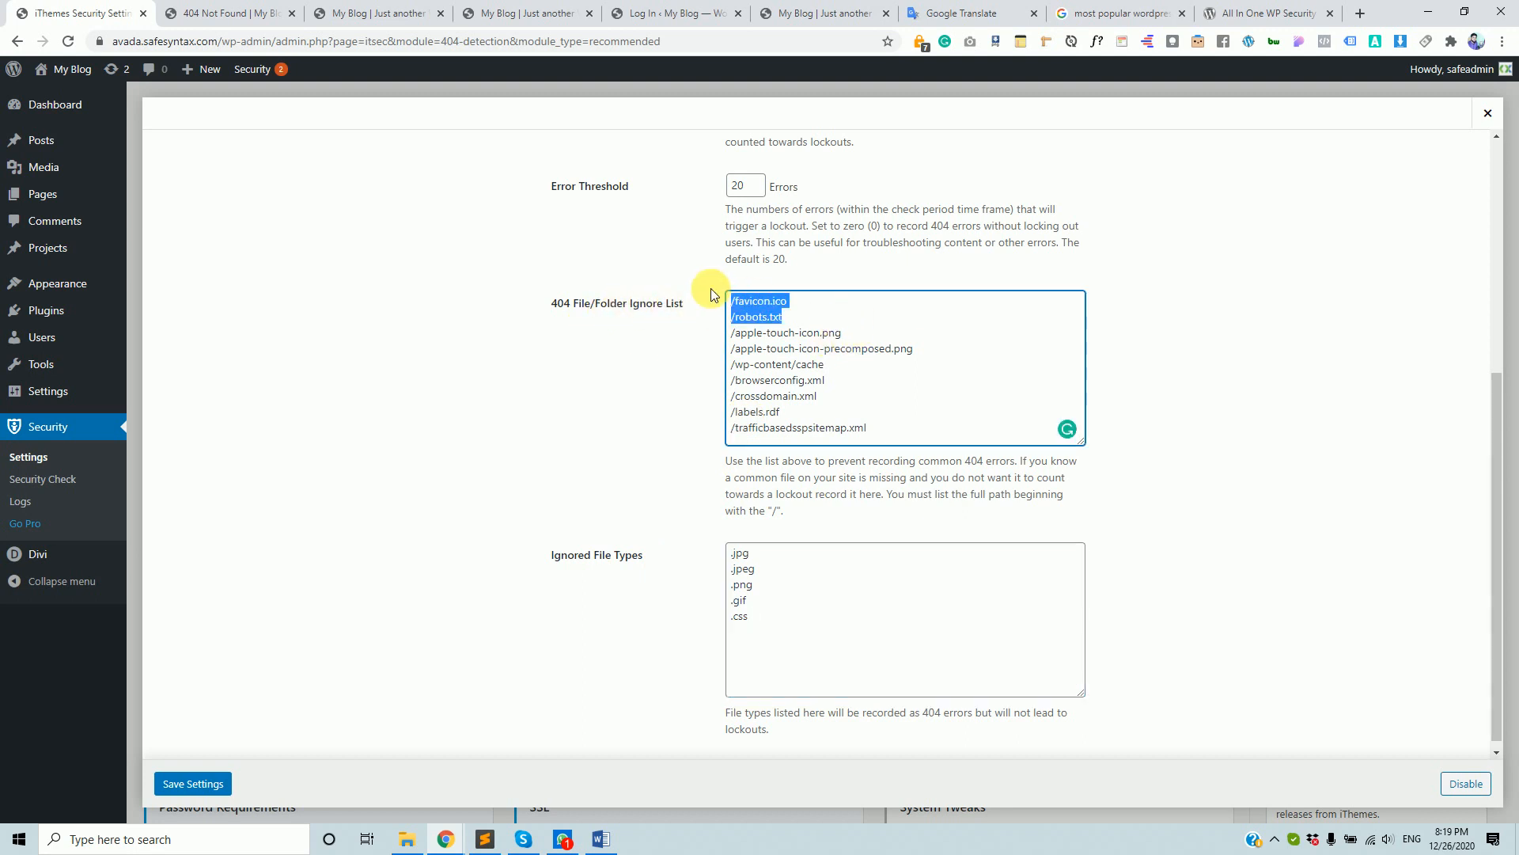
pyautogui.moveTo(899, 387); pyautogui.dragTo(716, 303)
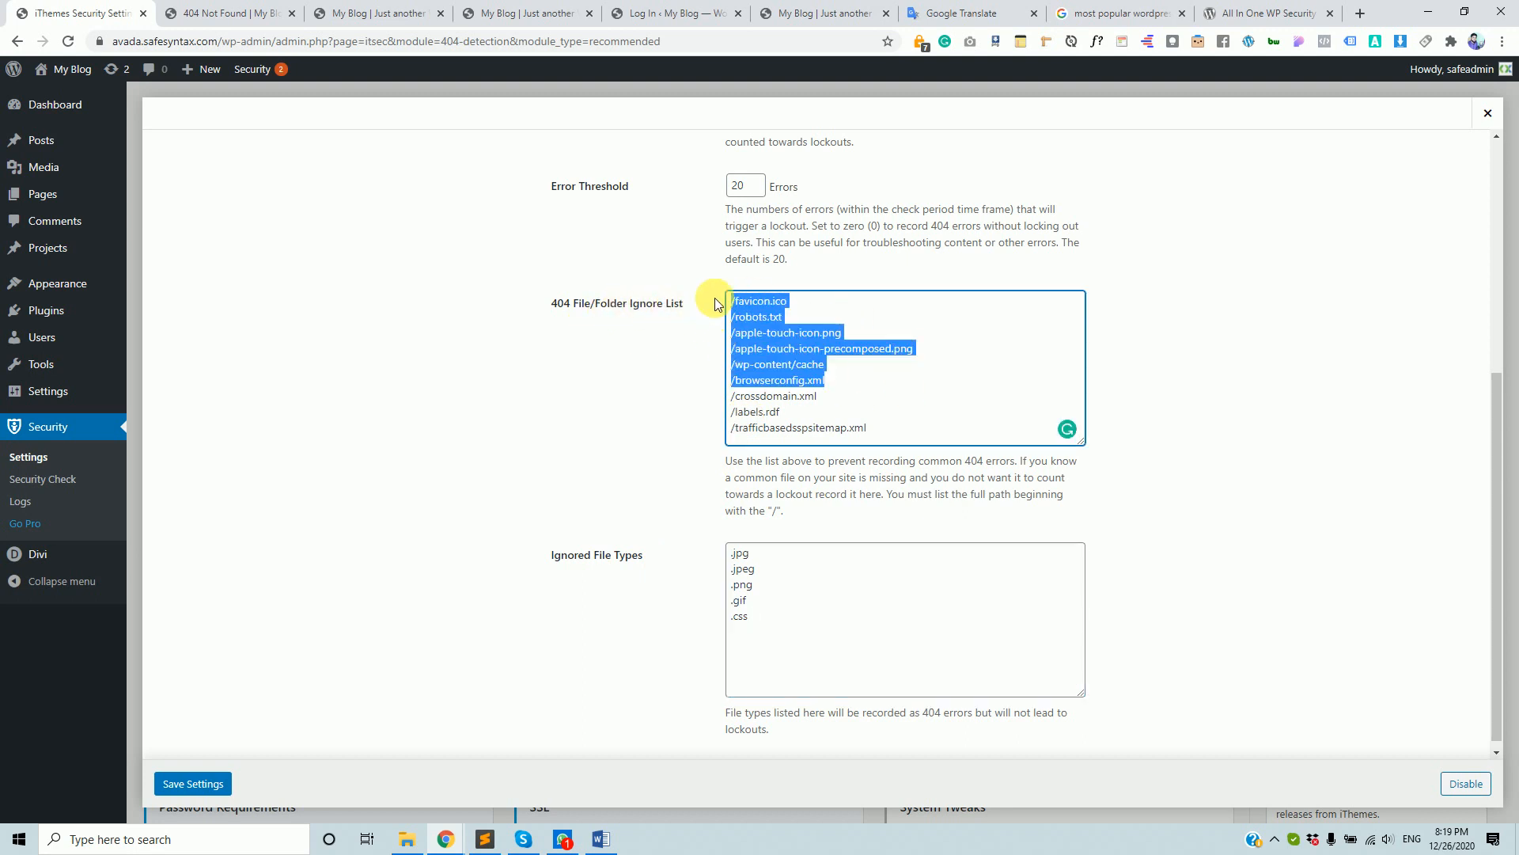
pyautogui.moveTo(880, 430); pyautogui.dragTo(728, 289)
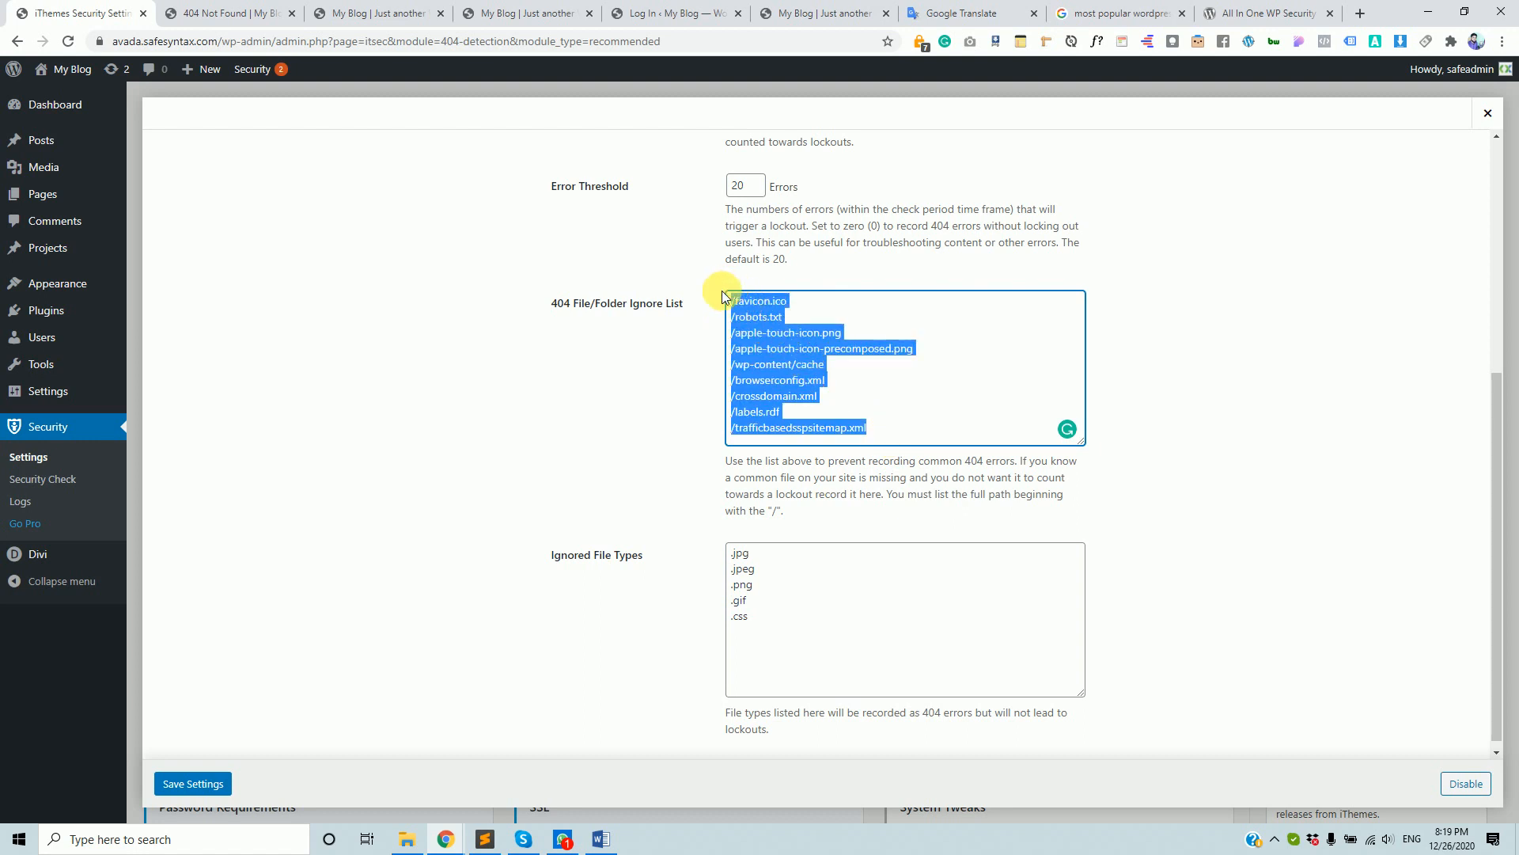
pyautogui.scroll(2, 724, 533)
pyautogui.scroll(1, 713, 633)
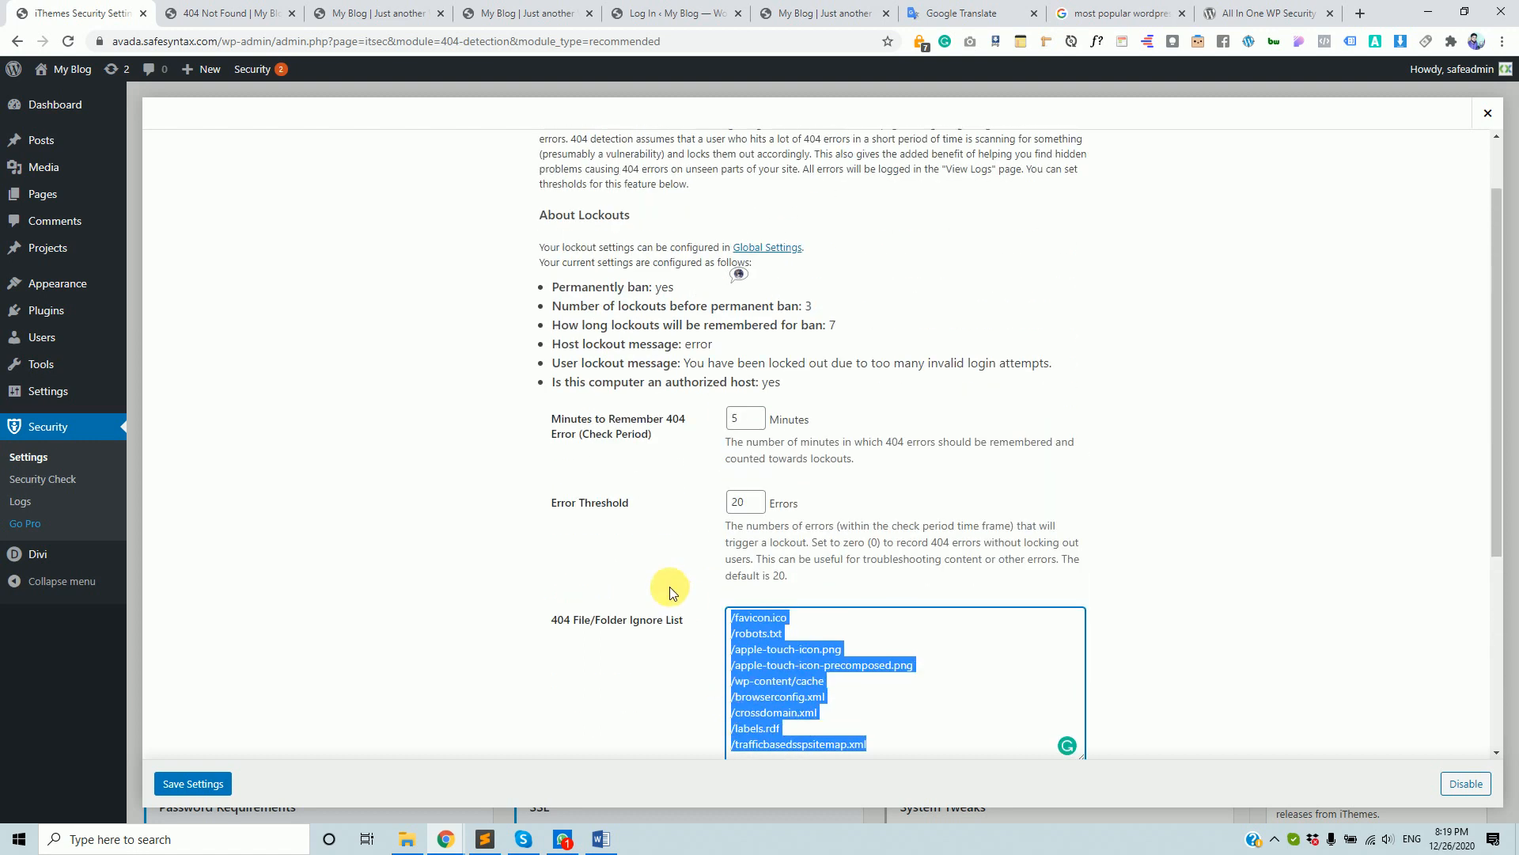
pyautogui.scroll(-4, 670, 613)
pyautogui.scroll(2, 1416, 186)
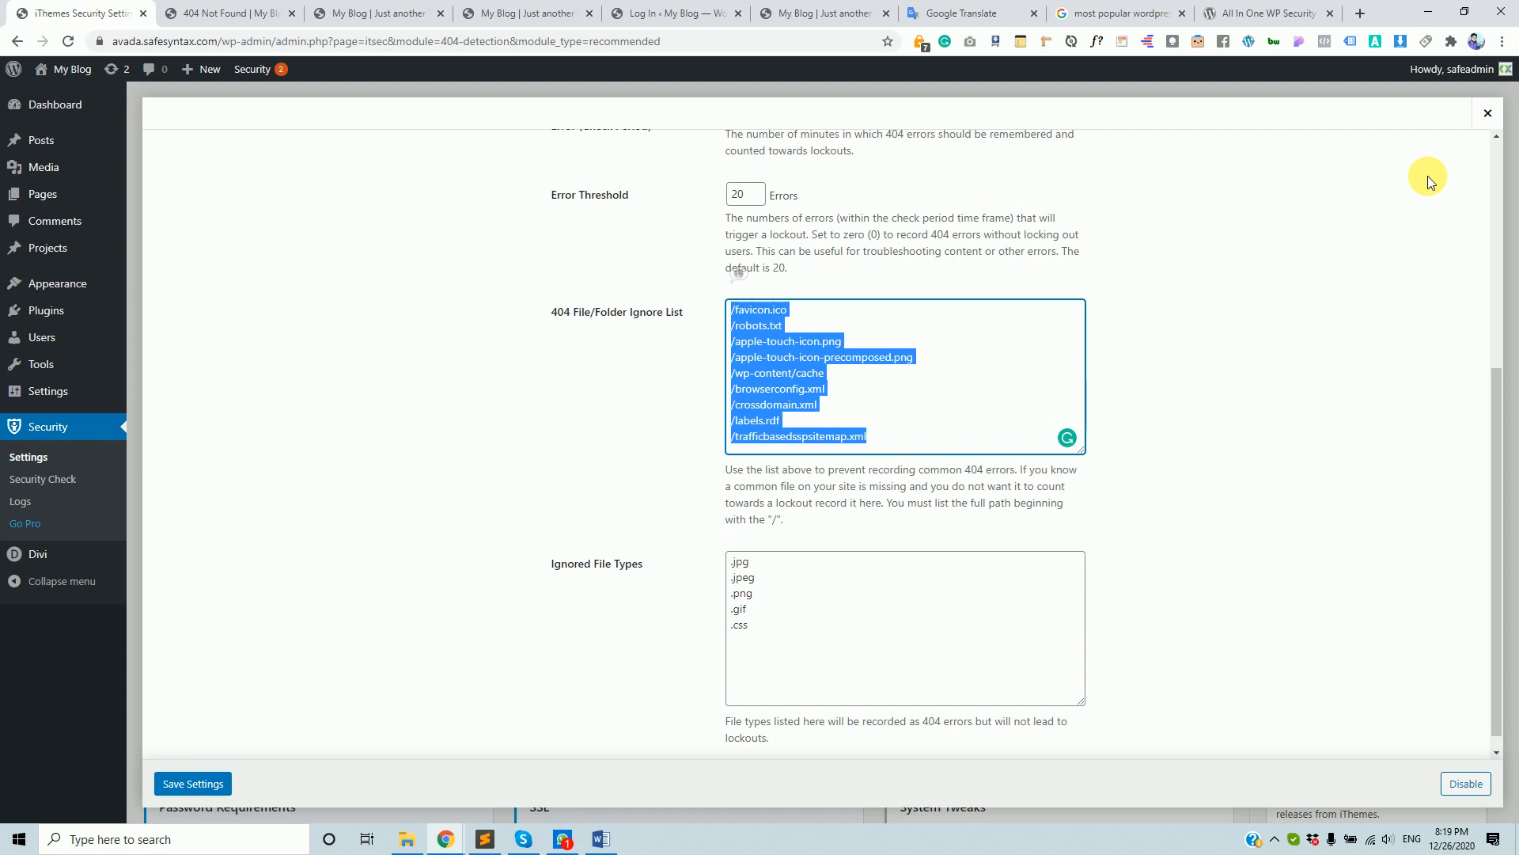
# - Close the 404 Detection settings and open Banned Users settings in iThemes Security
pyautogui.click(1491, 116)
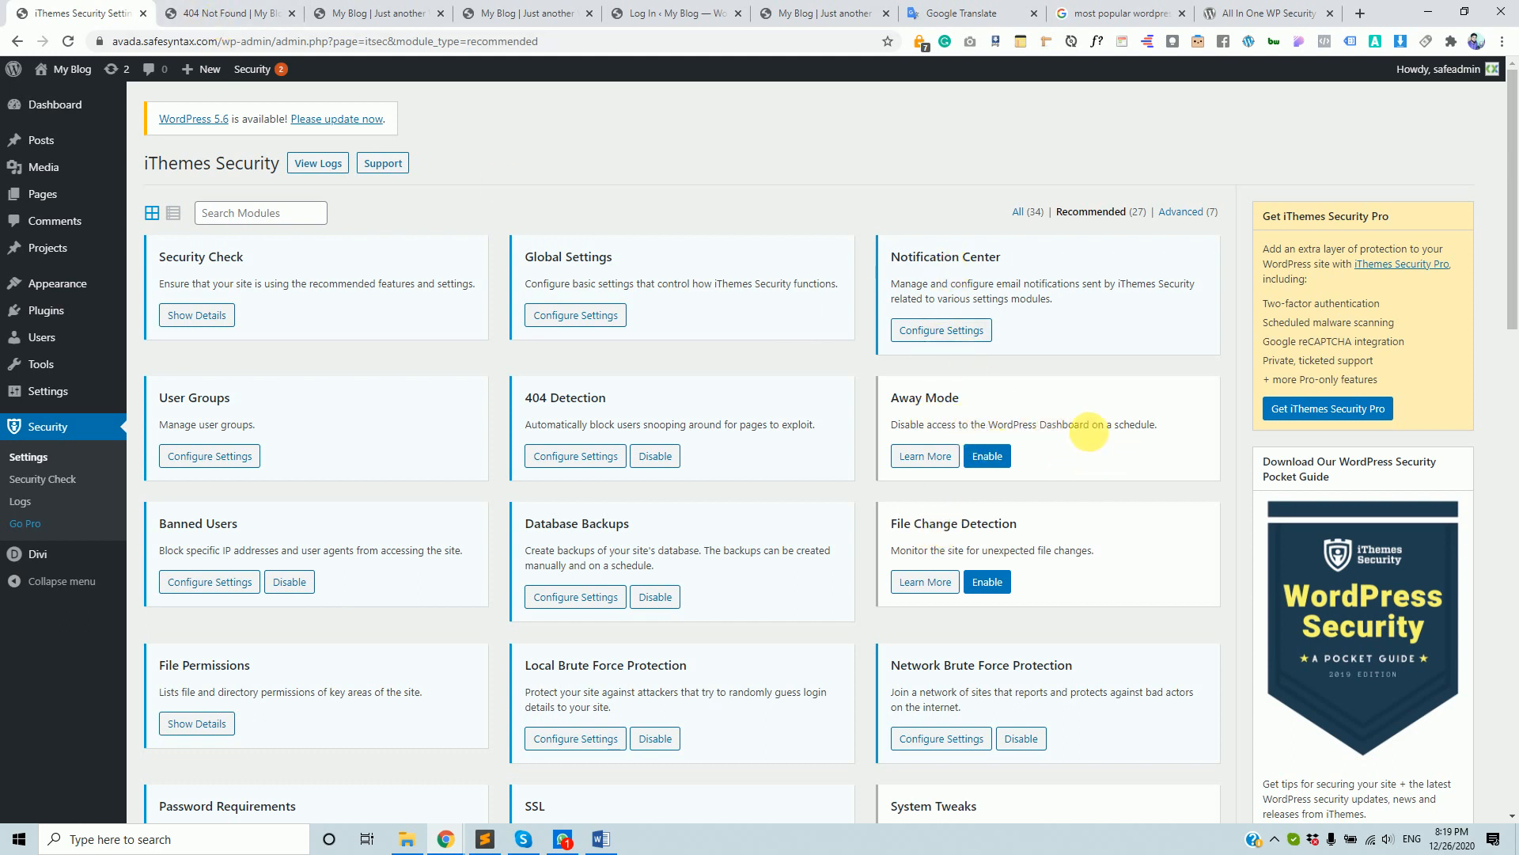
pyautogui.scroll(-2, 825, 517)
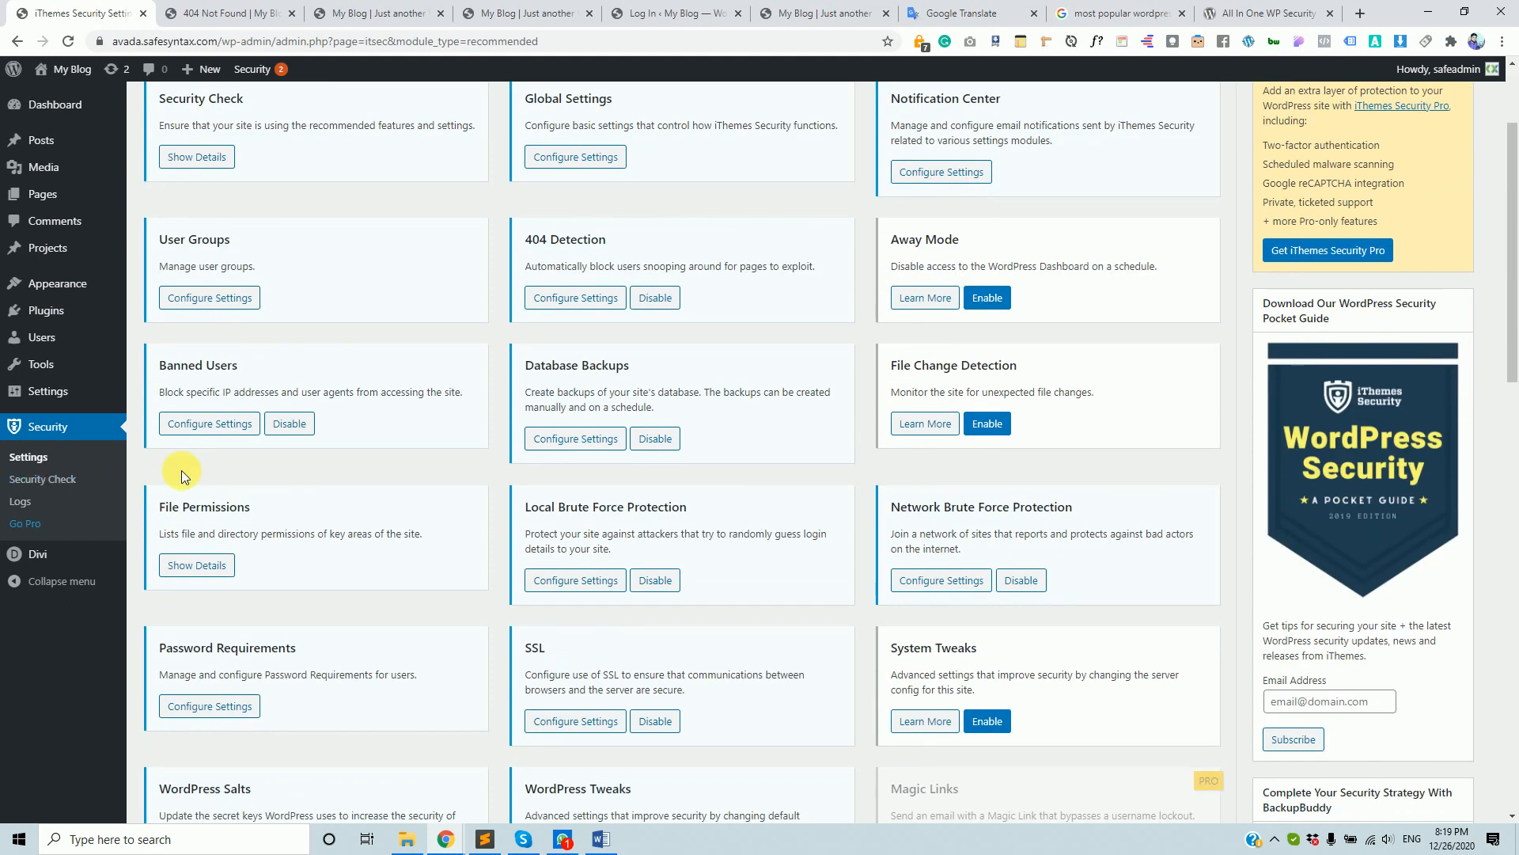
pyautogui.click(202, 428)
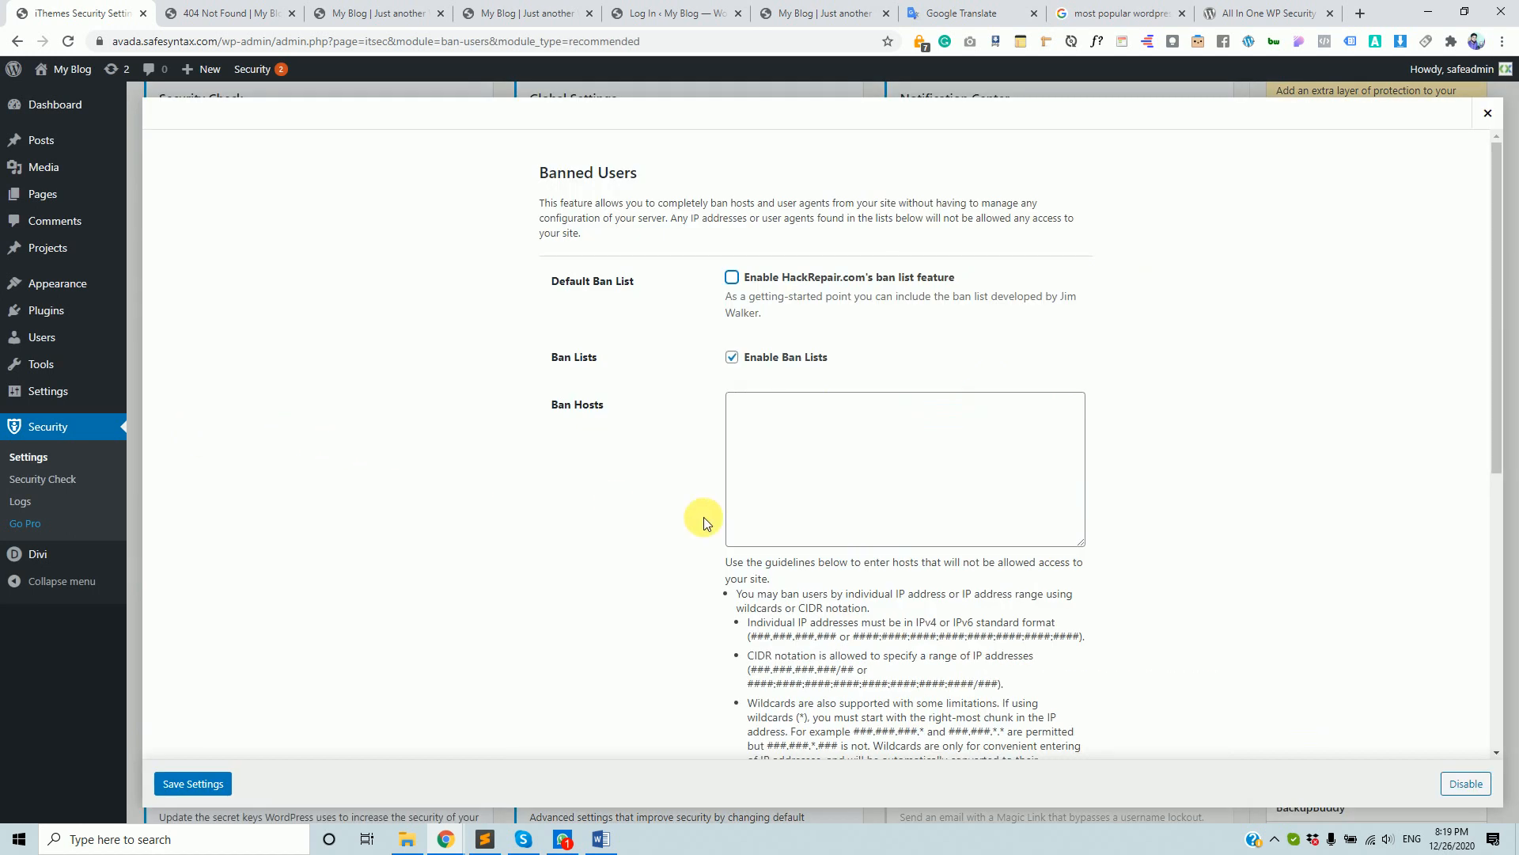
# - Review the empty Ban Hosts and Ban User Agents lists and the banned-IP limit
pyautogui.scroll(-4, 789, 526)
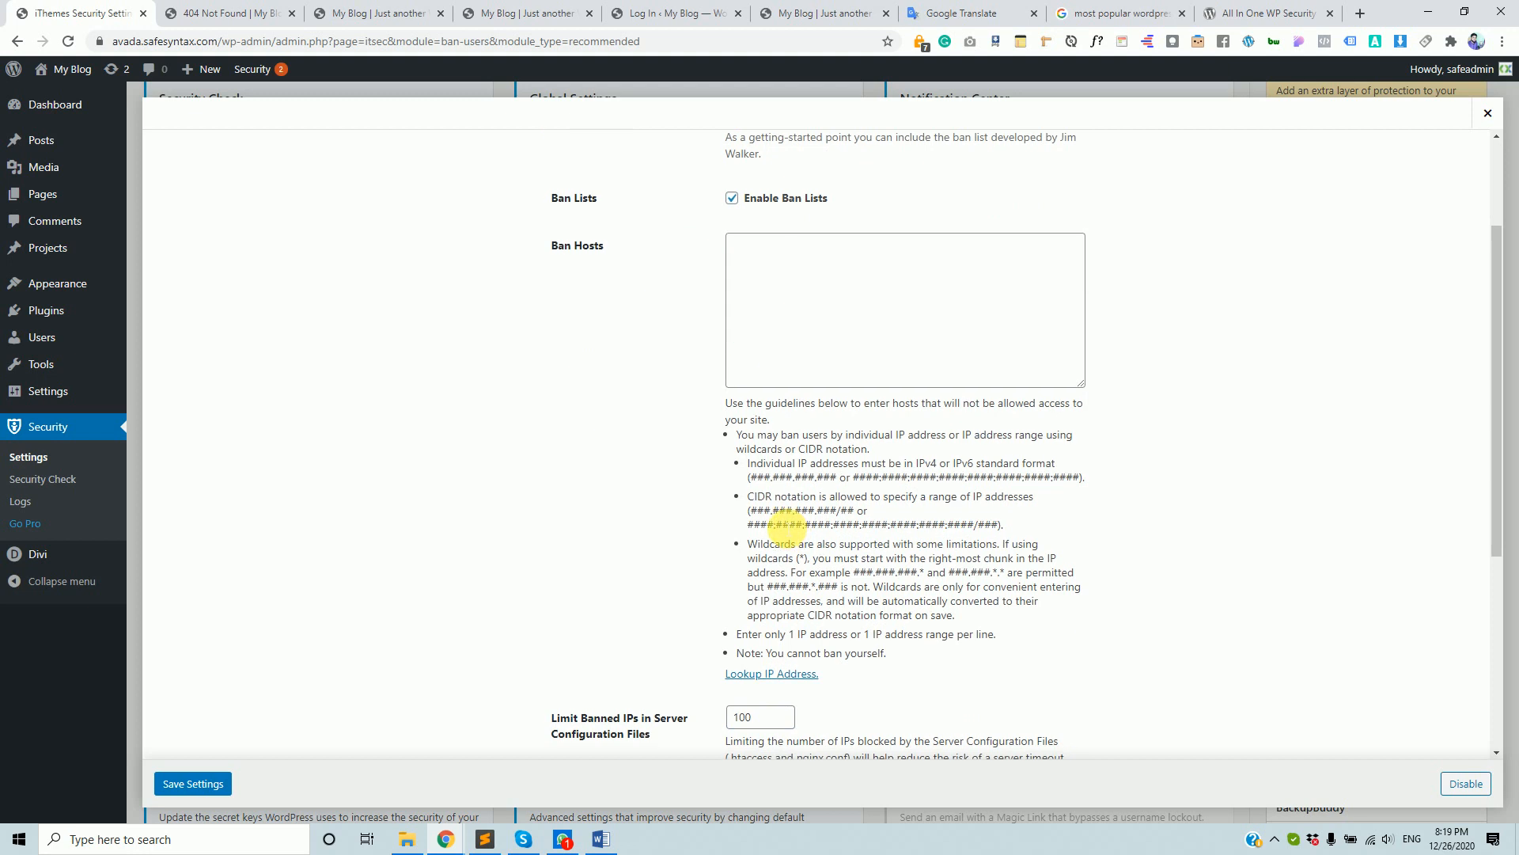
pyautogui.scroll(3, 785, 514)
pyautogui.scroll(1, 785, 514)
pyautogui.click(839, 448)
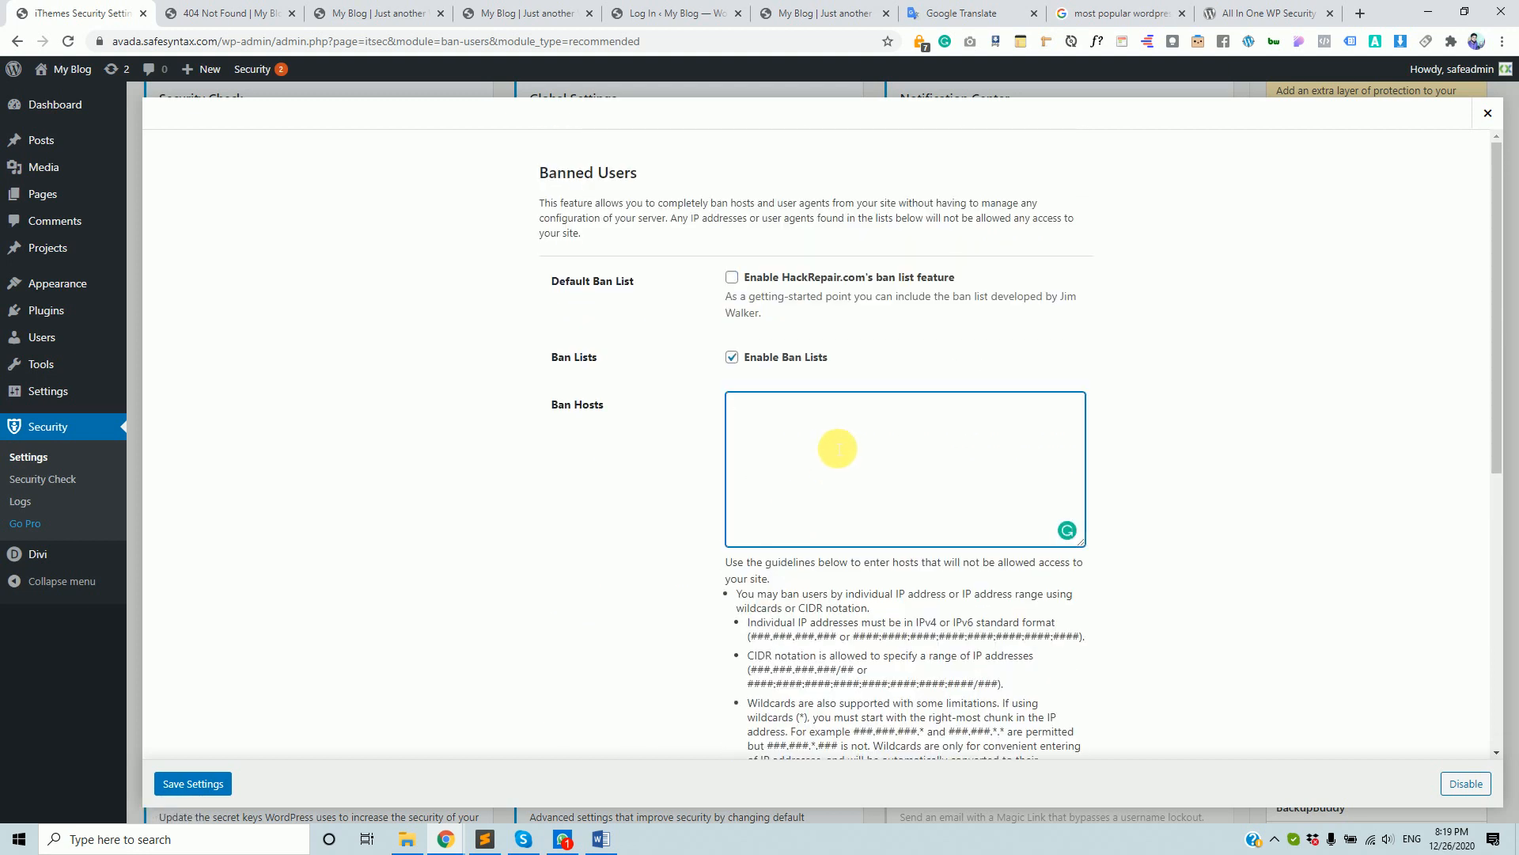
pyautogui.scroll(-6, 837, 448)
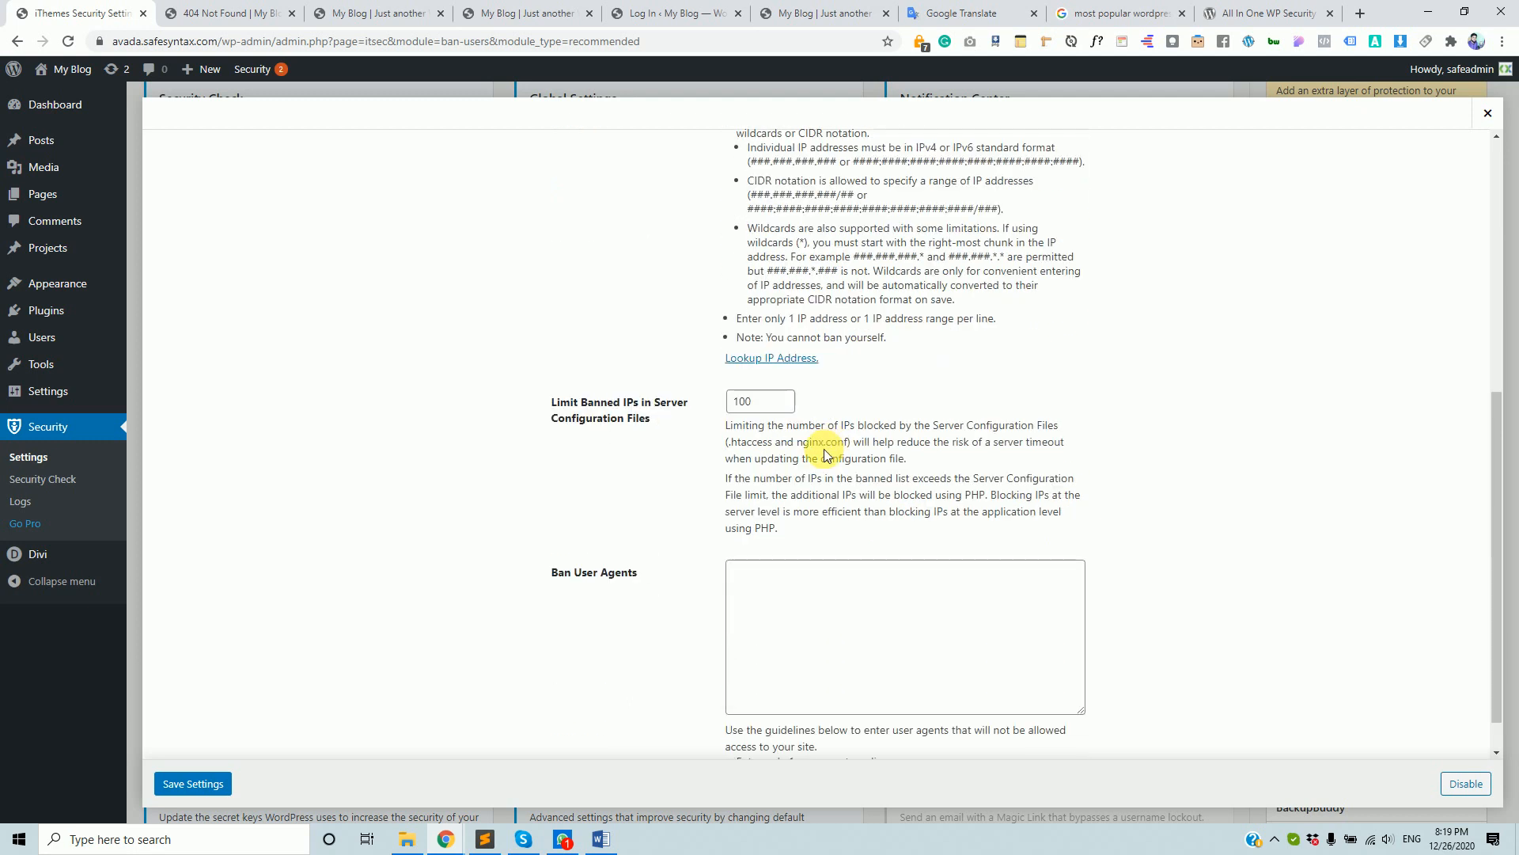
pyautogui.click(798, 607)
pyautogui.scroll(6, 832, 440)
pyautogui.click(821, 432)
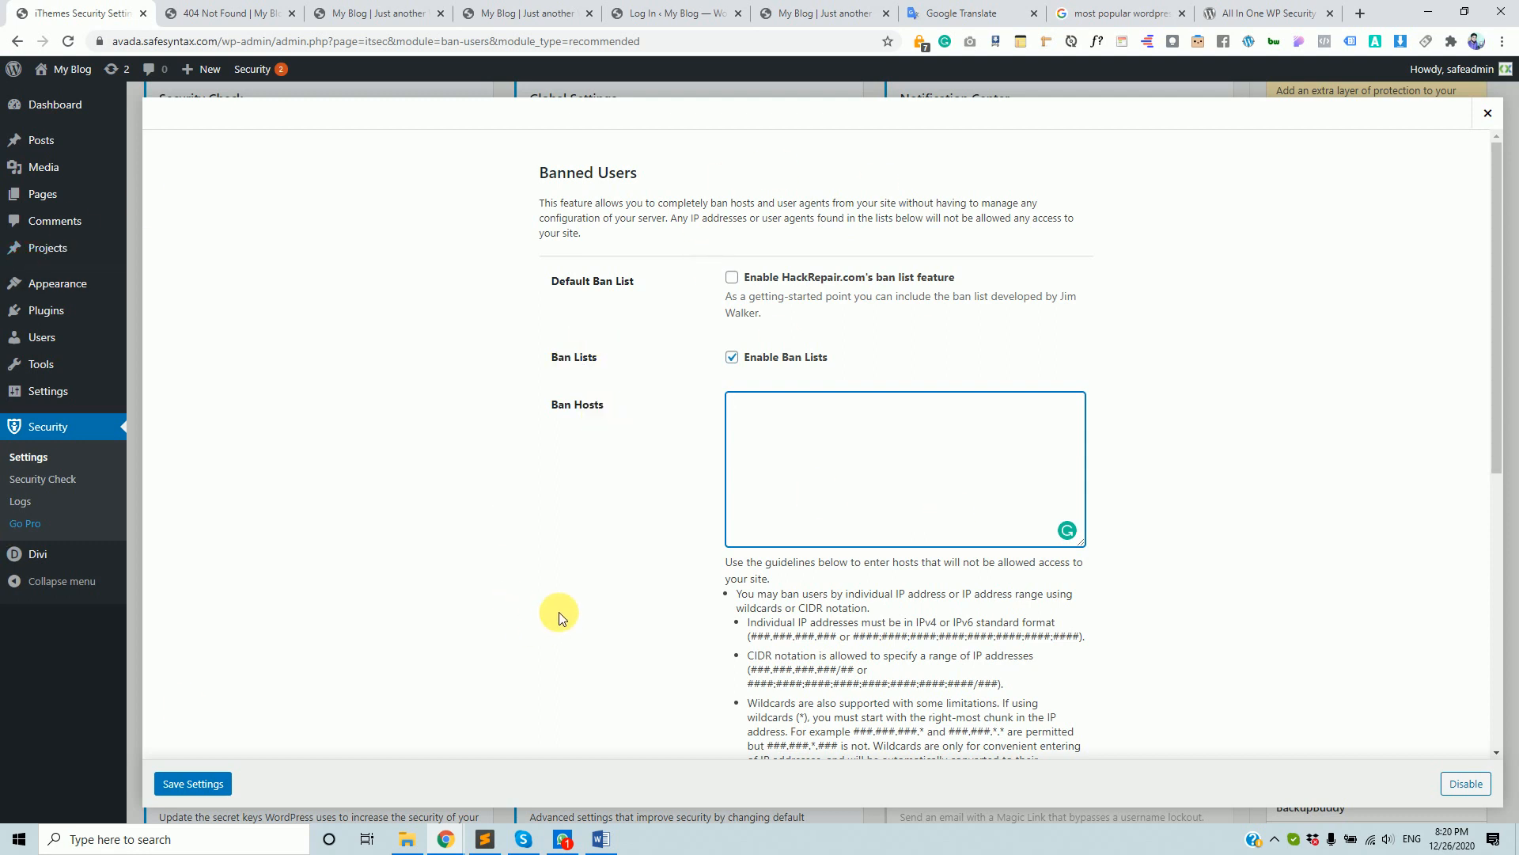
# - Tick the HackRepair.com ban list, close Banned Users unsaved, and open Database Backups settings
pyautogui.click(732, 277)
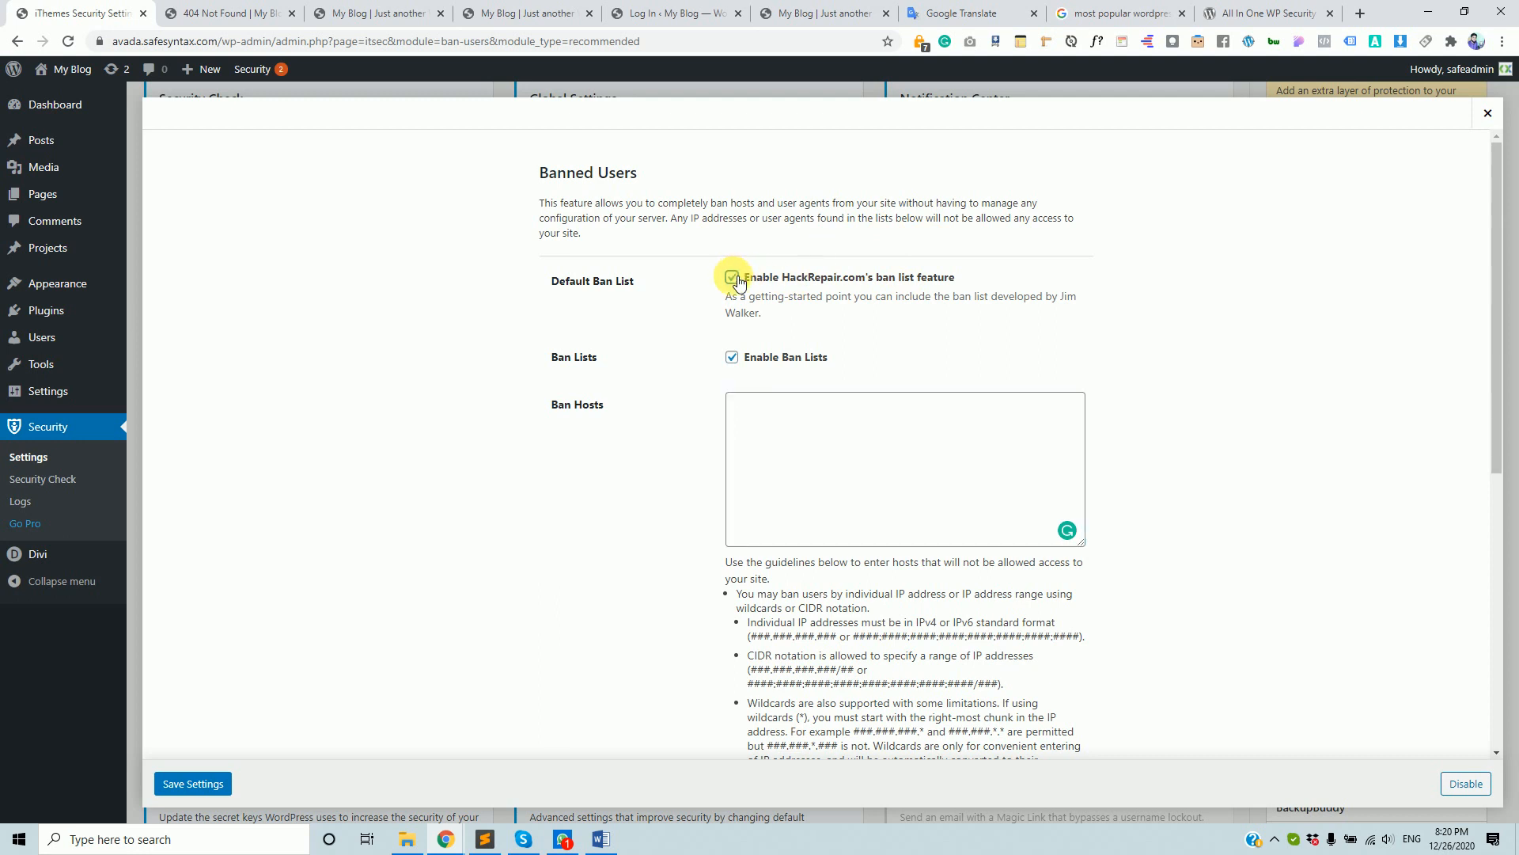
pyautogui.click(1493, 115)
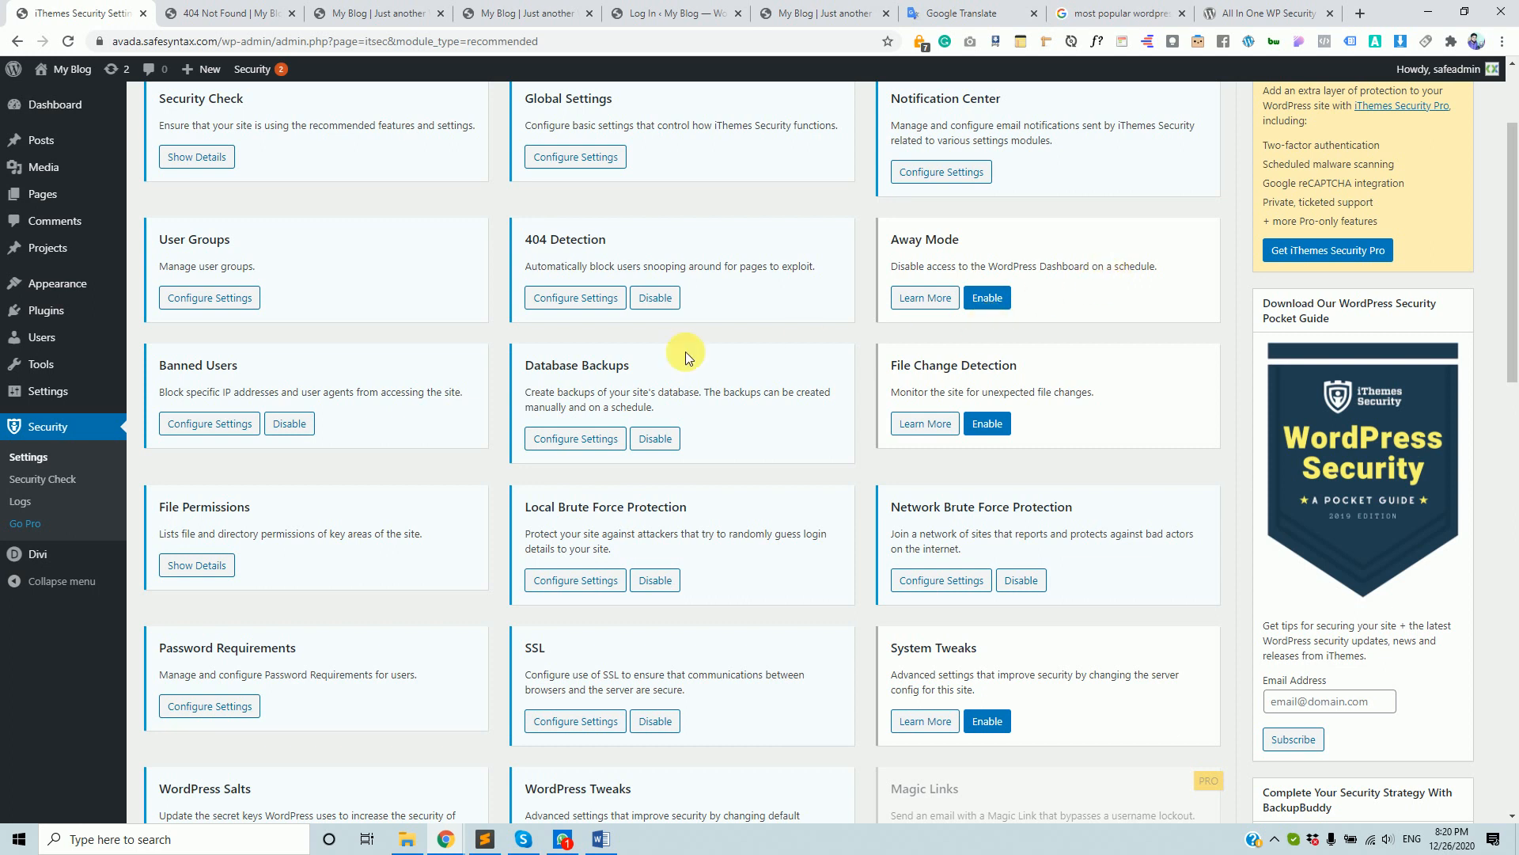
pyautogui.scroll(-1, 258, 505)
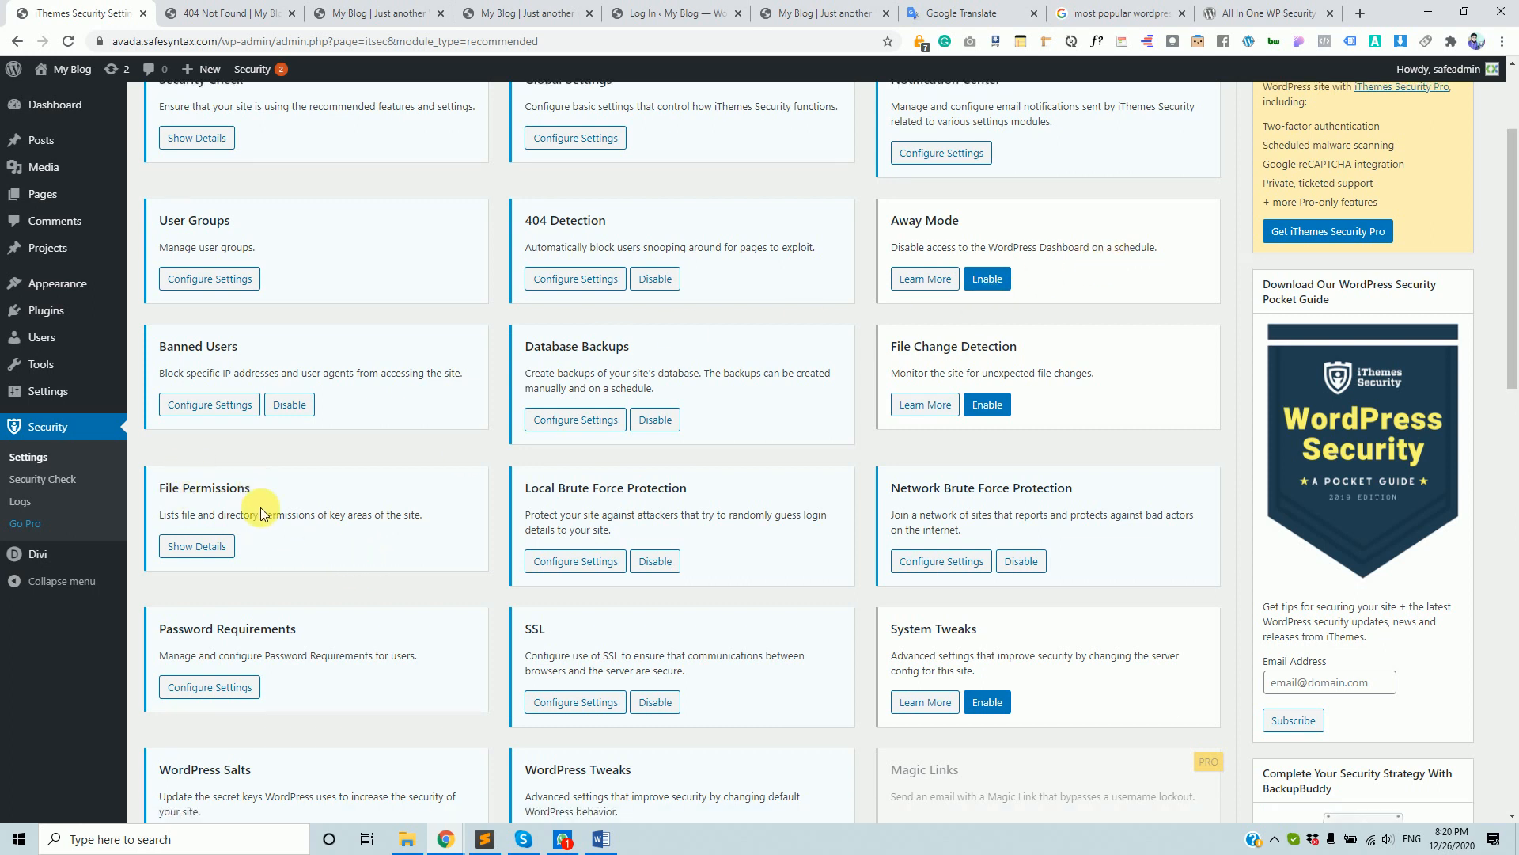
pyautogui.scroll(-1, 414, 508)
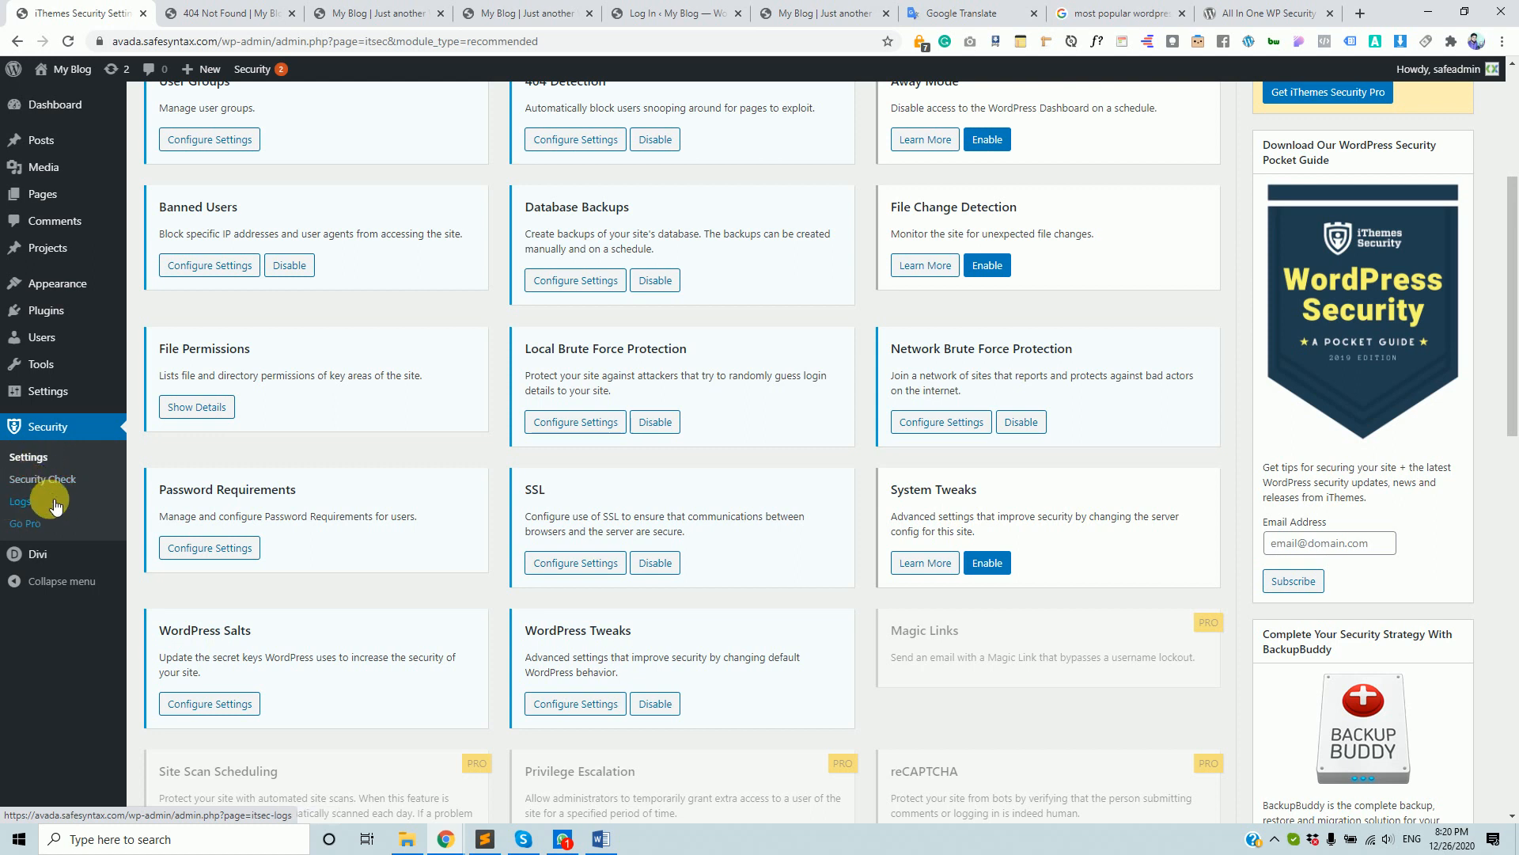
pyautogui.scroll(2, 420, 431)
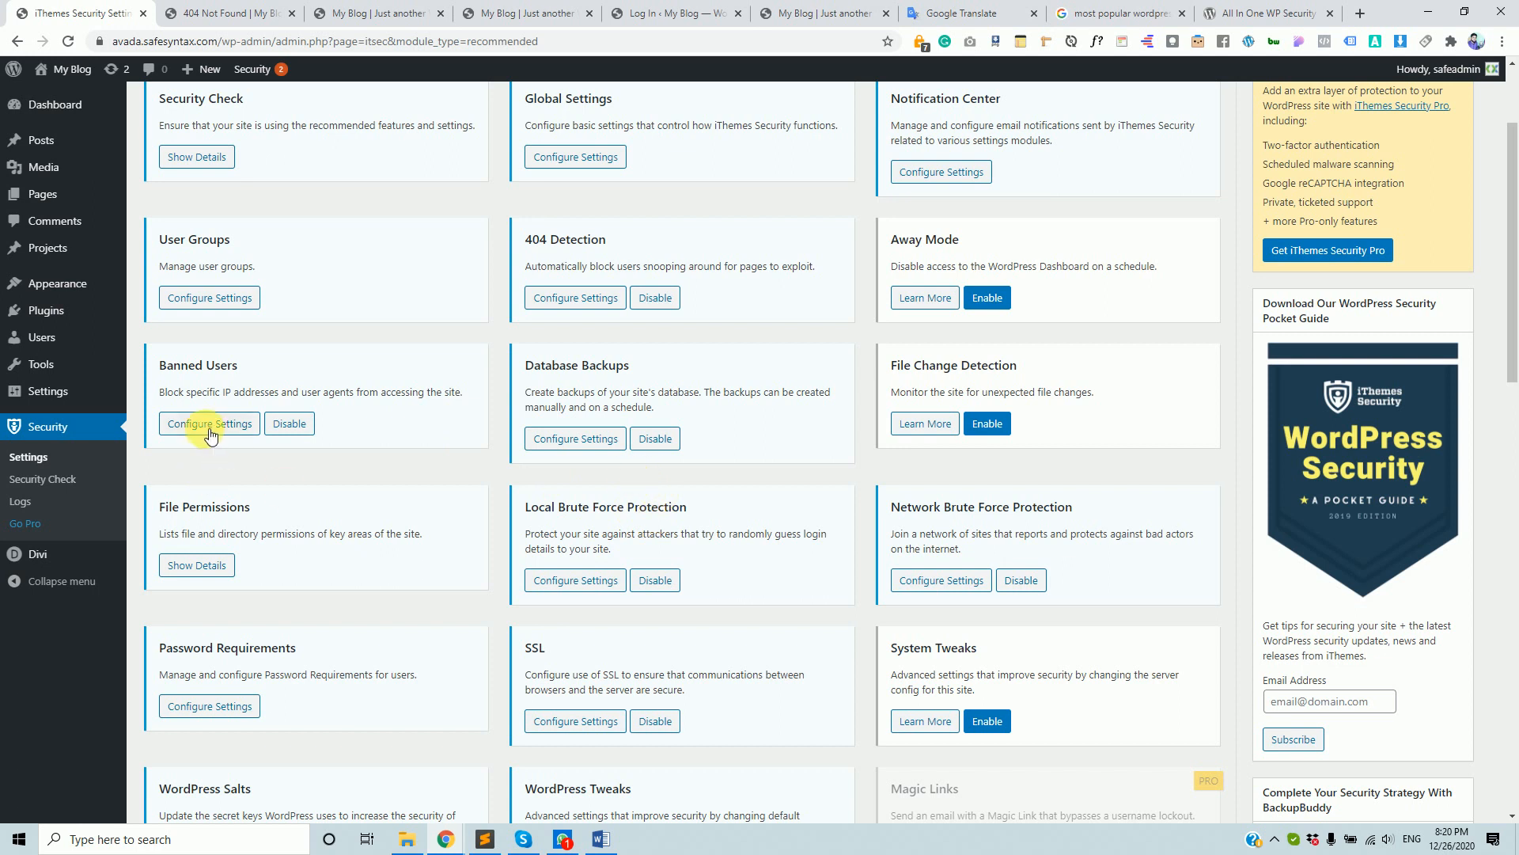
pyautogui.click(571, 440)
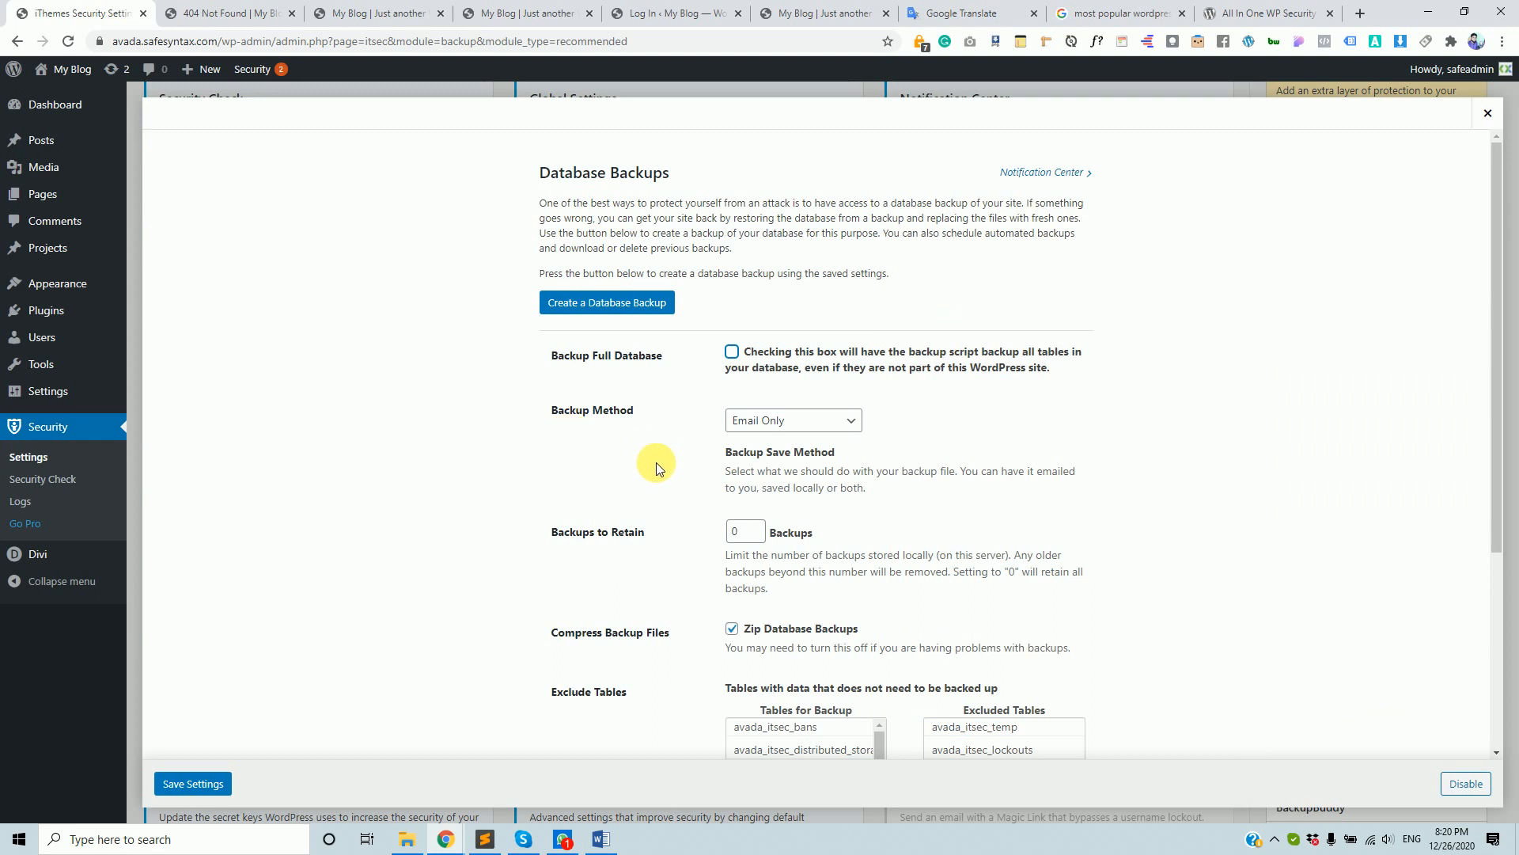
# - Browse the Database Backups options and select a table in Tables for Backup
pyautogui.scroll(-3, 665, 492)
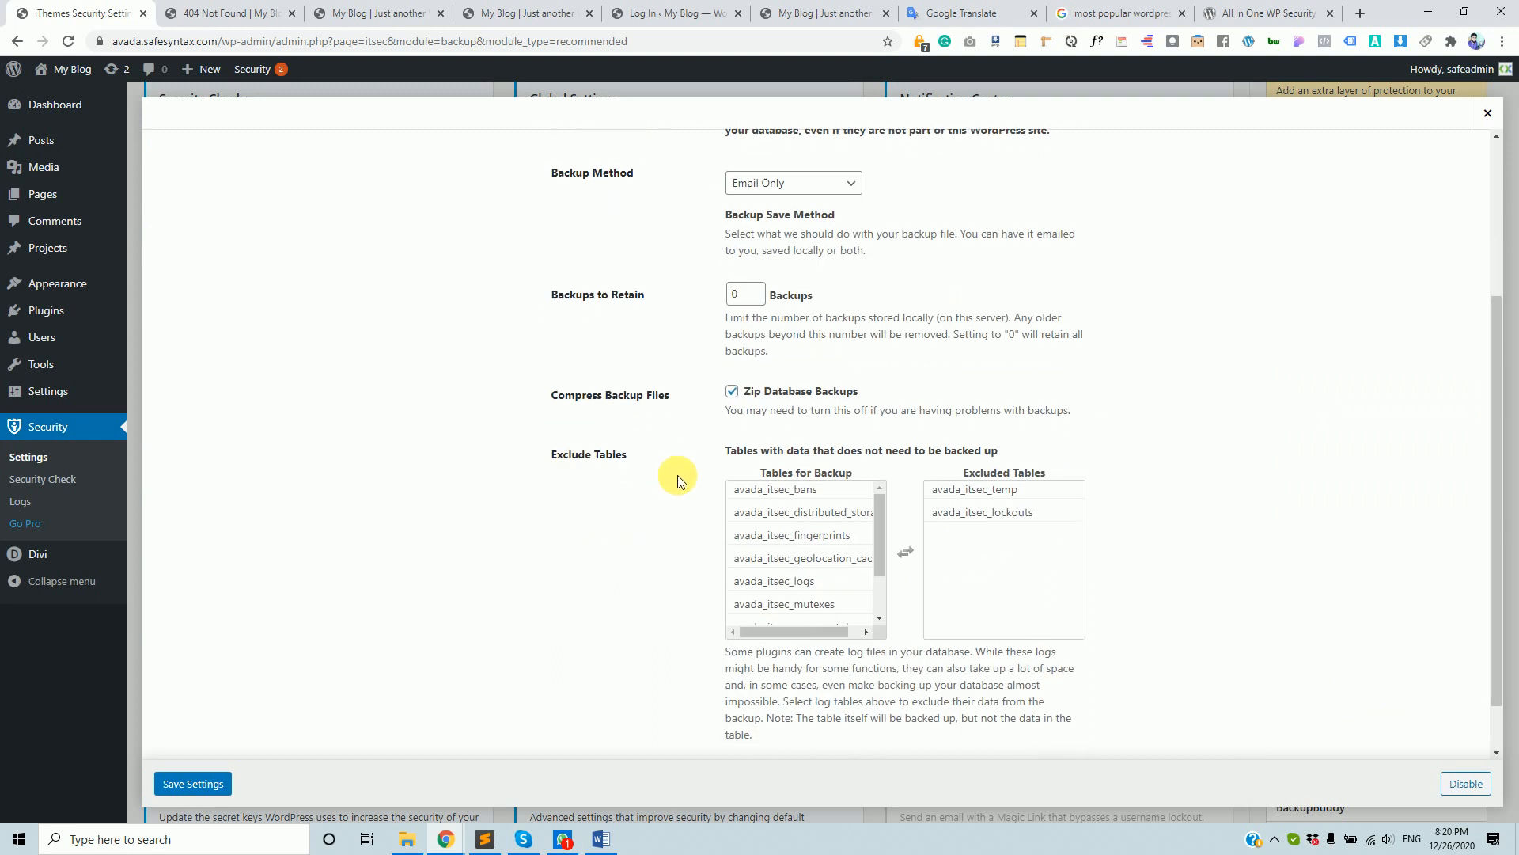
pyautogui.scroll(3, 677, 481)
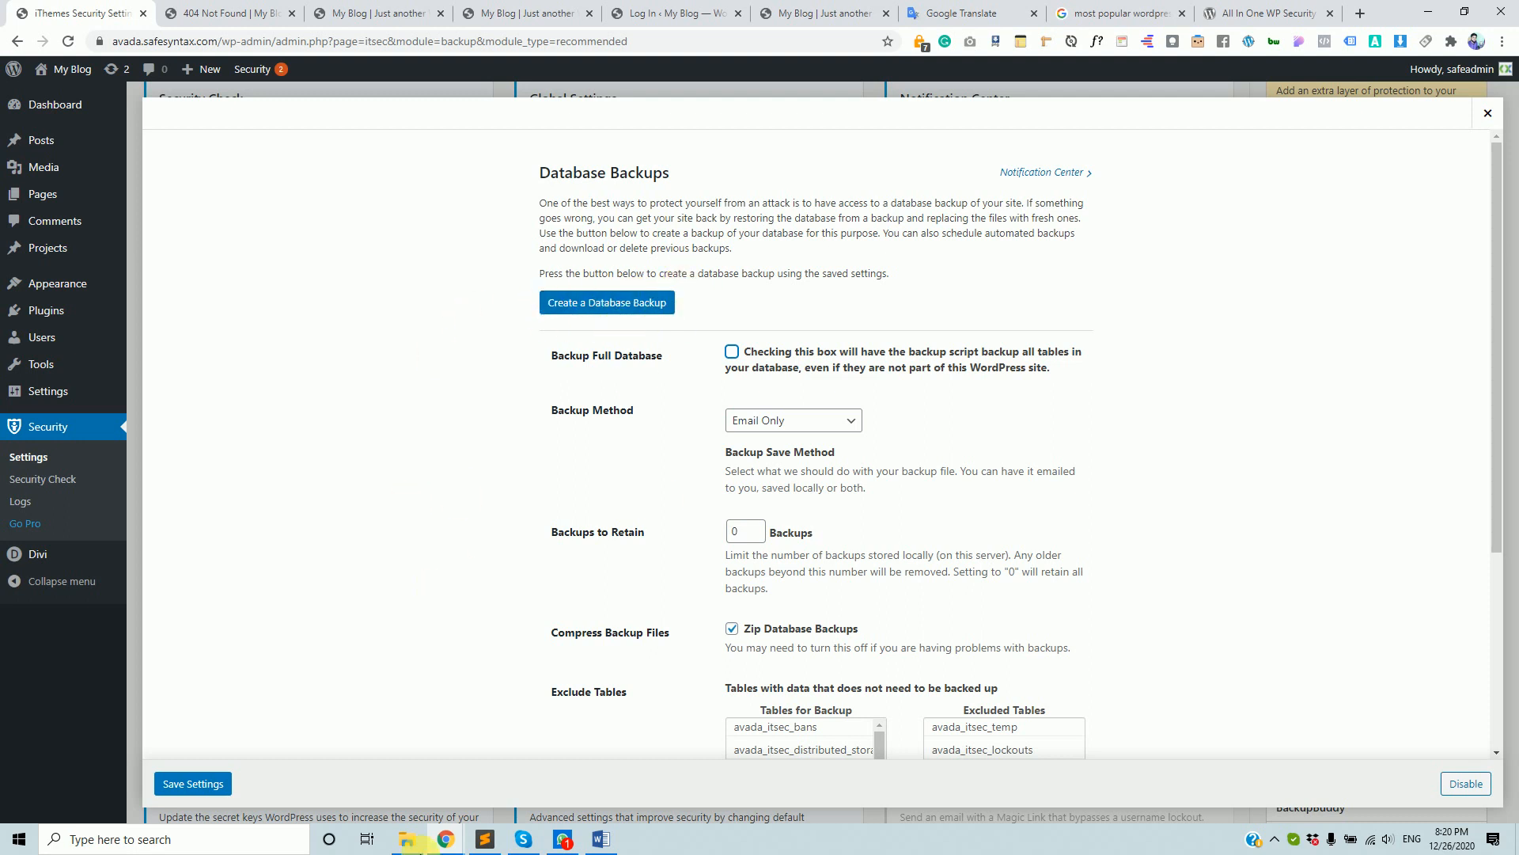
pyautogui.scroll(-3, 729, 546)
pyautogui.click(735, 541)
# - Close Database Backups without changes and enable File Change Detection
pyautogui.scroll(-1, 735, 544)
pyautogui.scroll(1, 740, 532)
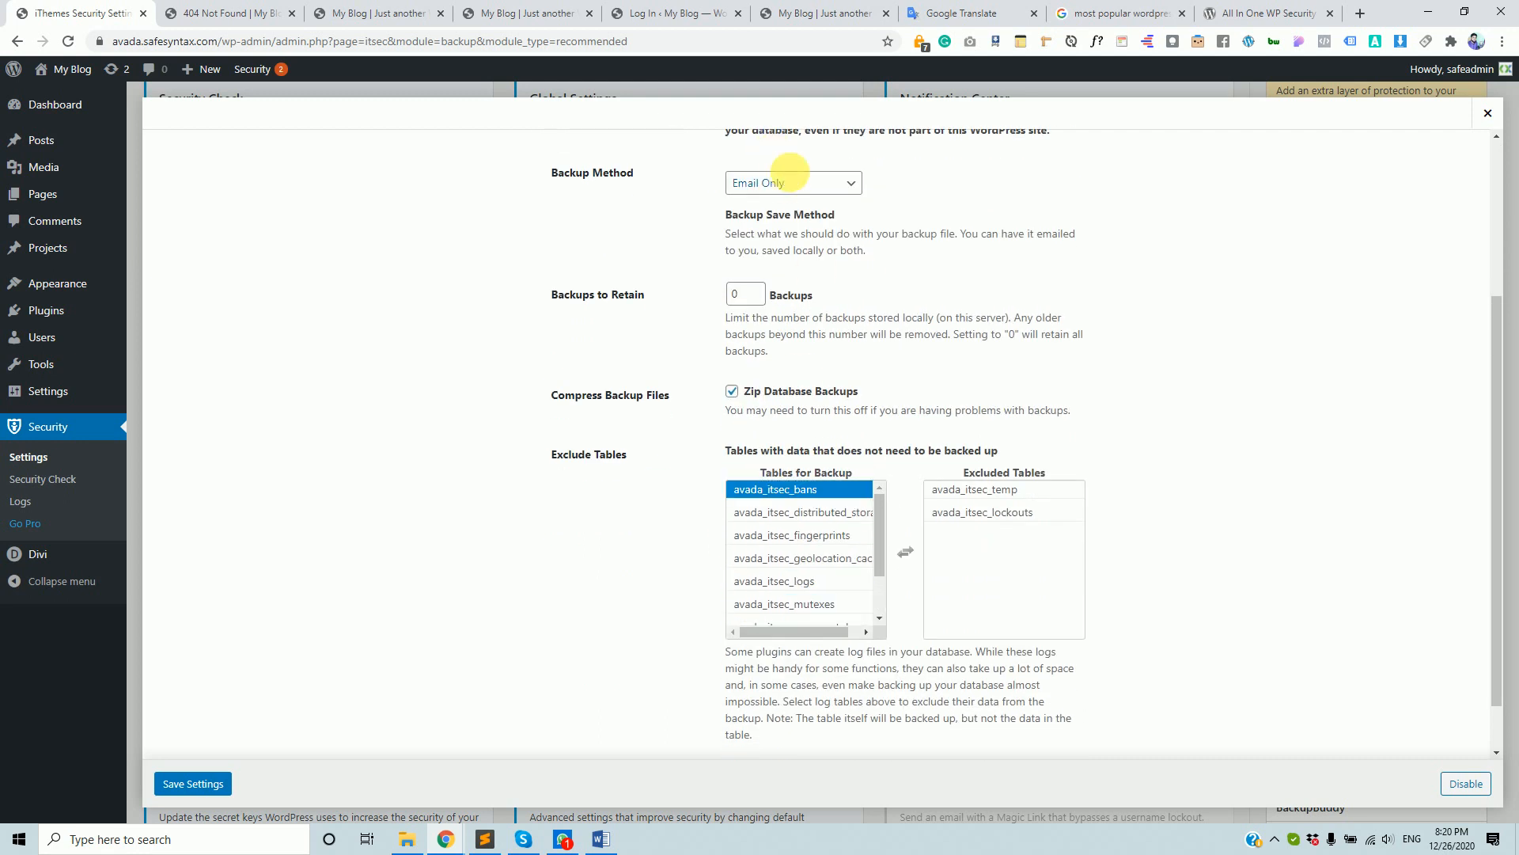
pyautogui.scroll(-1, 480, 528)
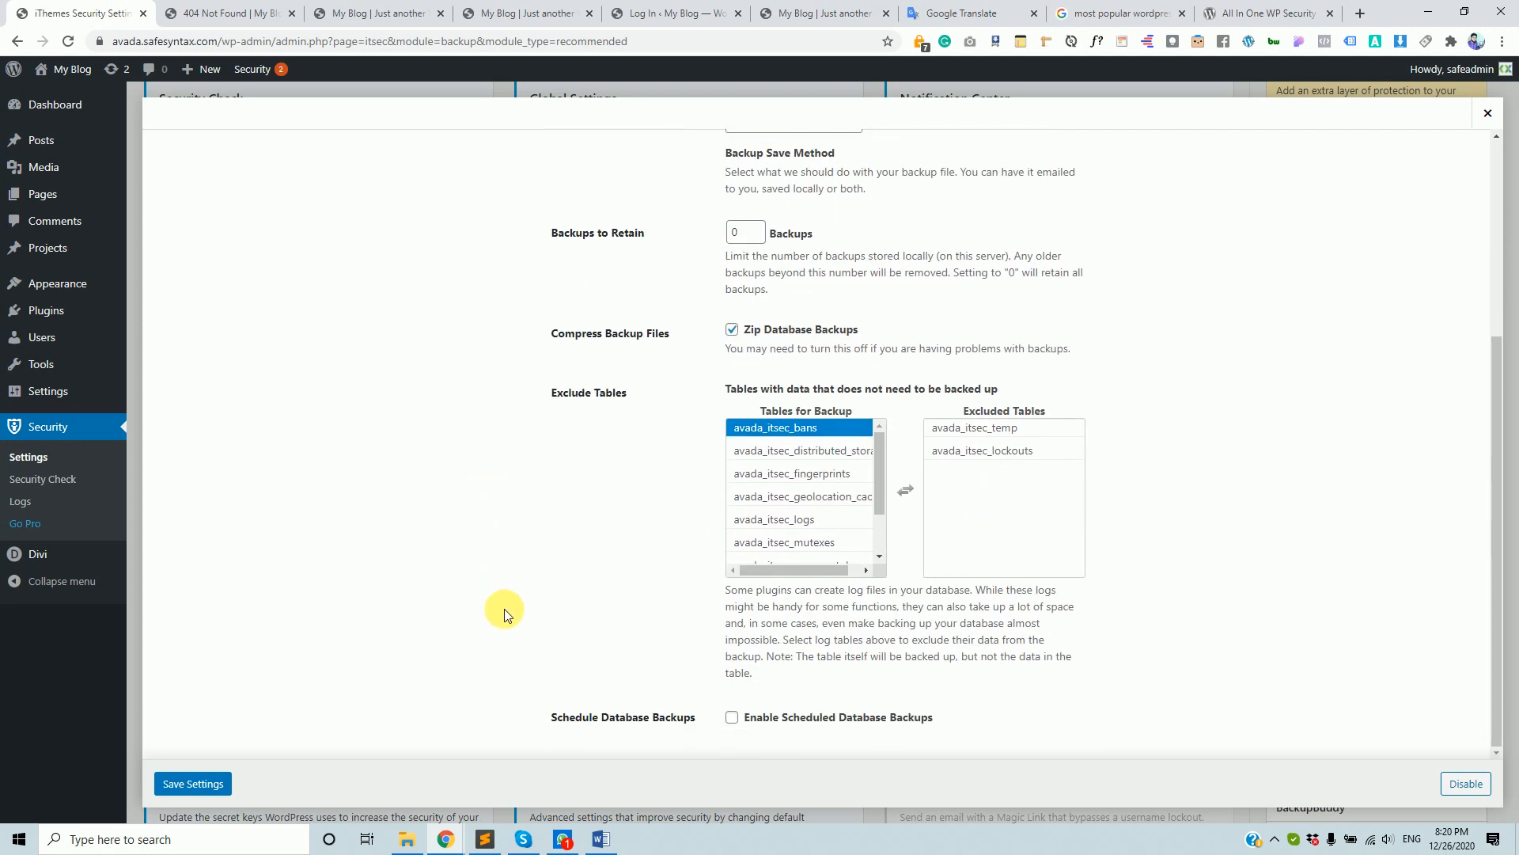
pyautogui.scroll(6, 1002, 299)
pyautogui.scroll(-4, 907, 536)
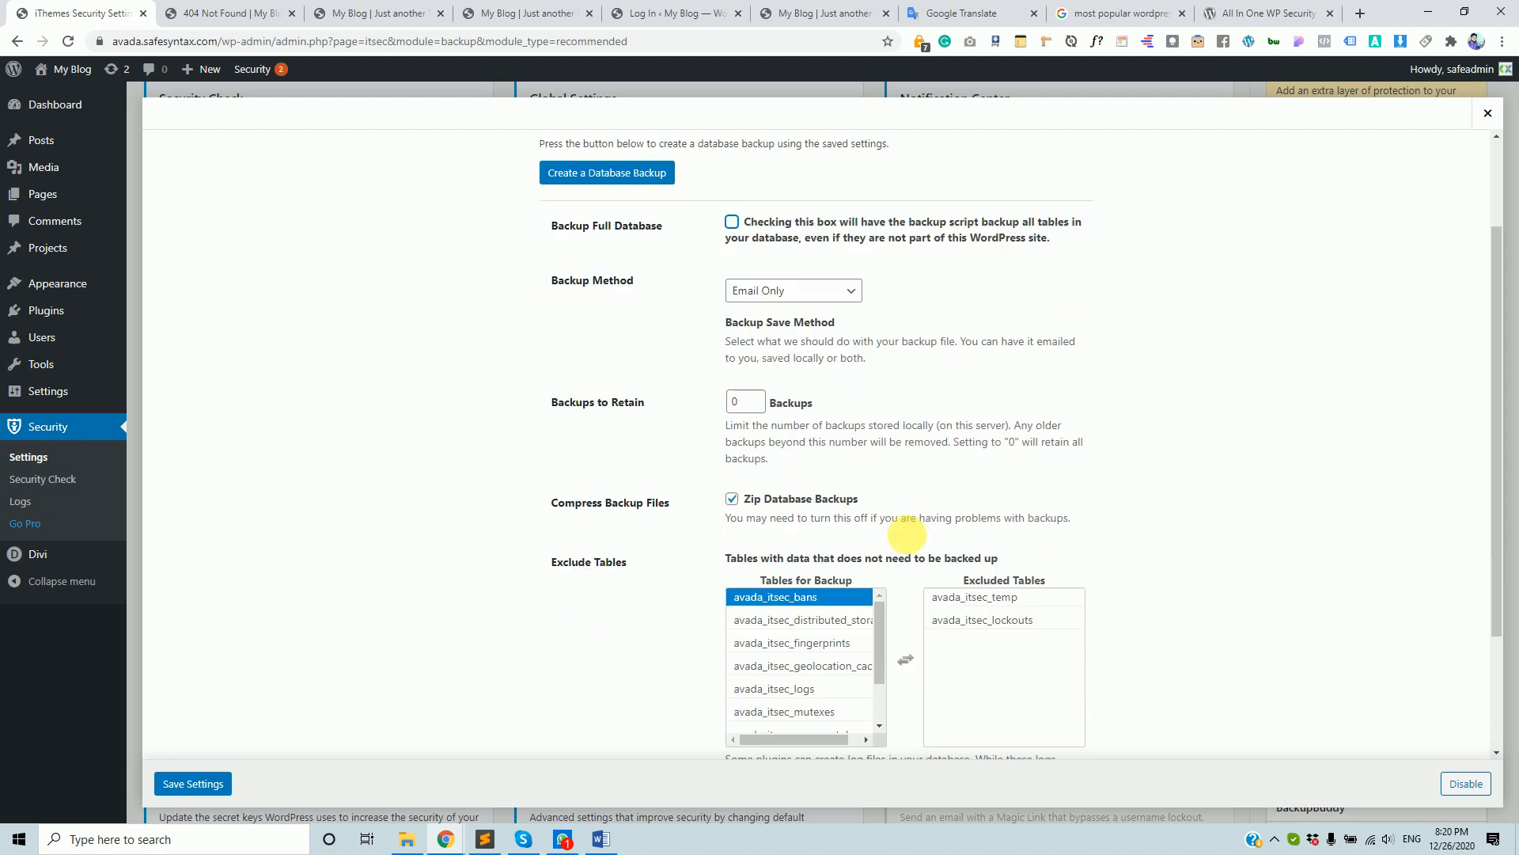
pyautogui.scroll(3, 526, 407)
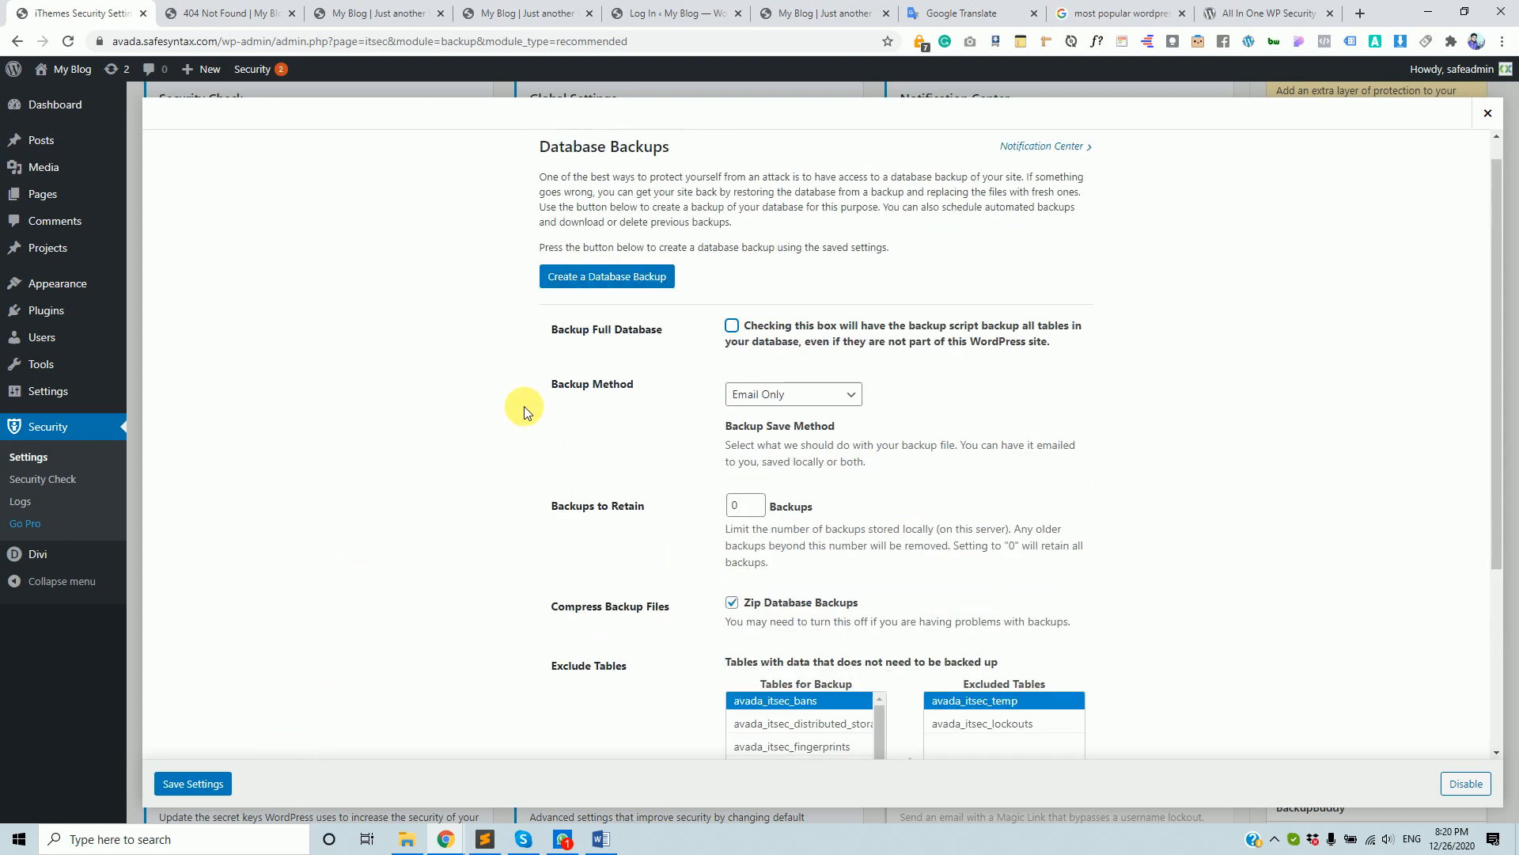
pyautogui.scroll(-5, 625, 523)
pyautogui.scroll(4, 330, 458)
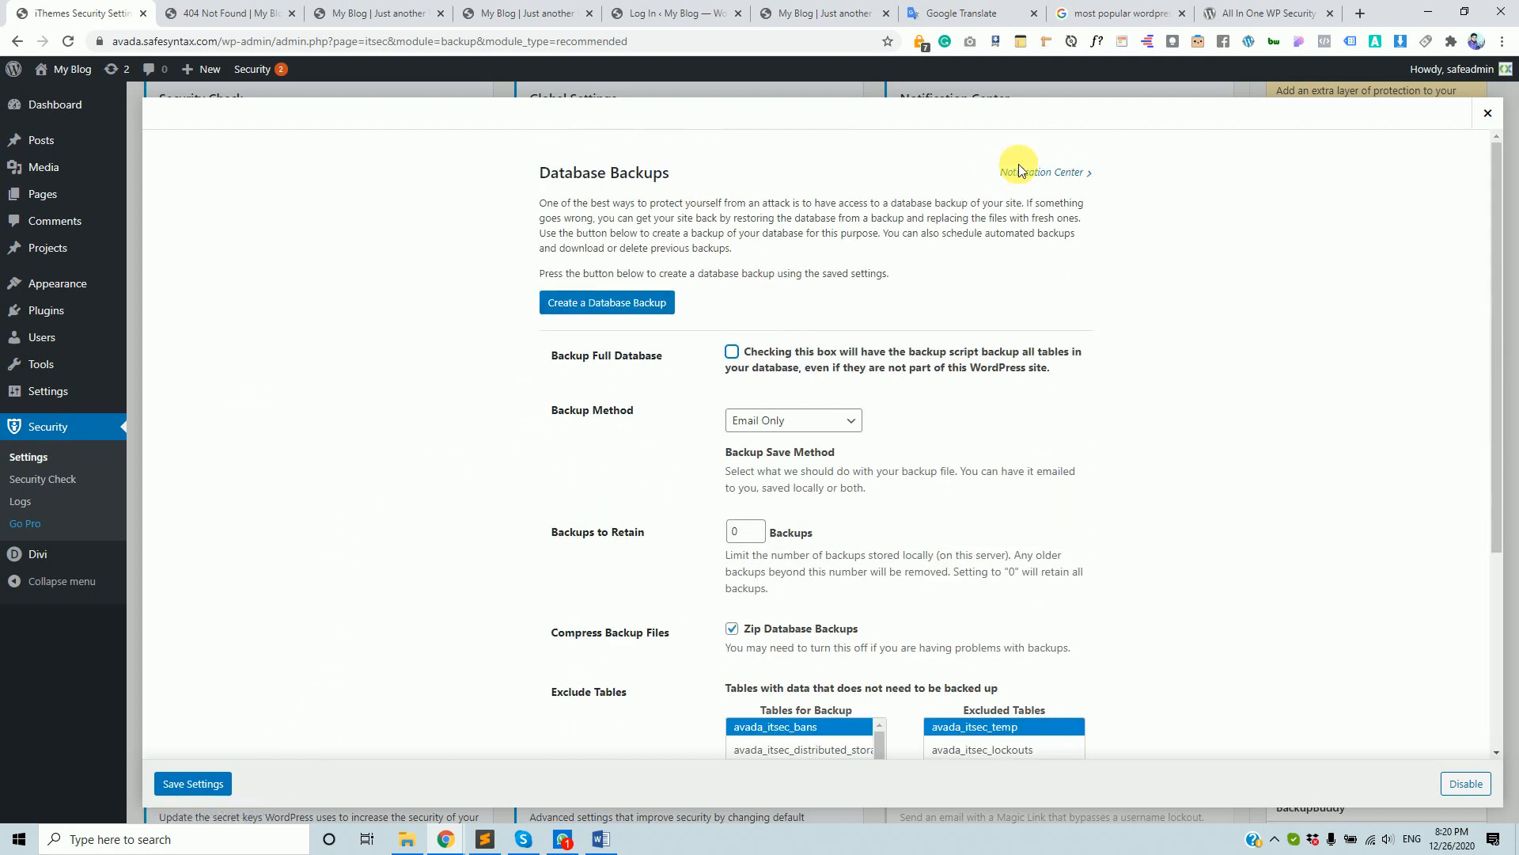
pyautogui.click(1491, 114)
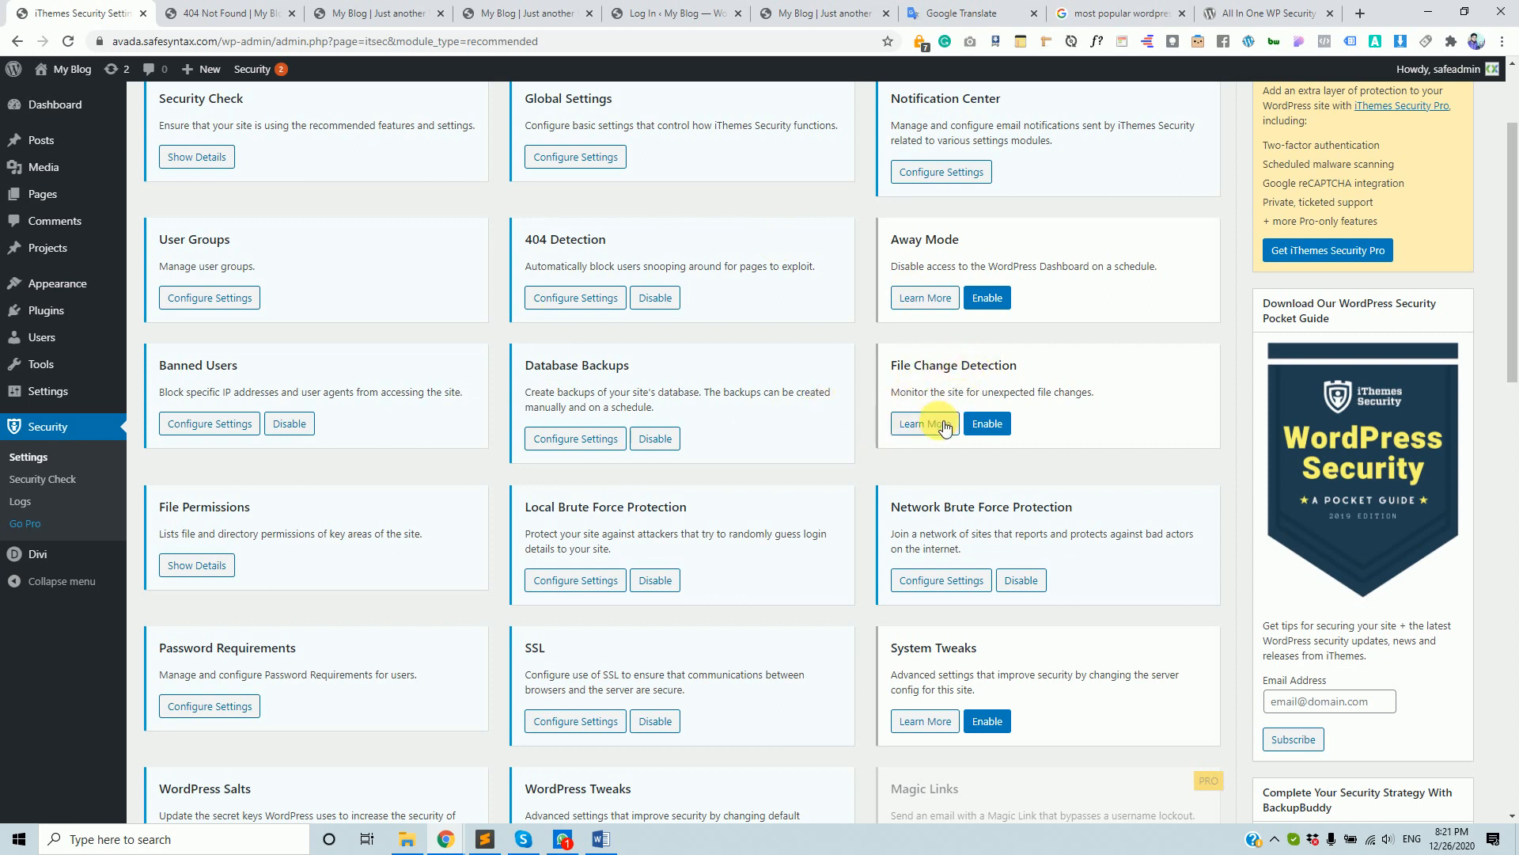
pyautogui.click(989, 425)
# - In File Change Detection settings, exclude readme.html from file change checks
pyautogui.click(939, 425)
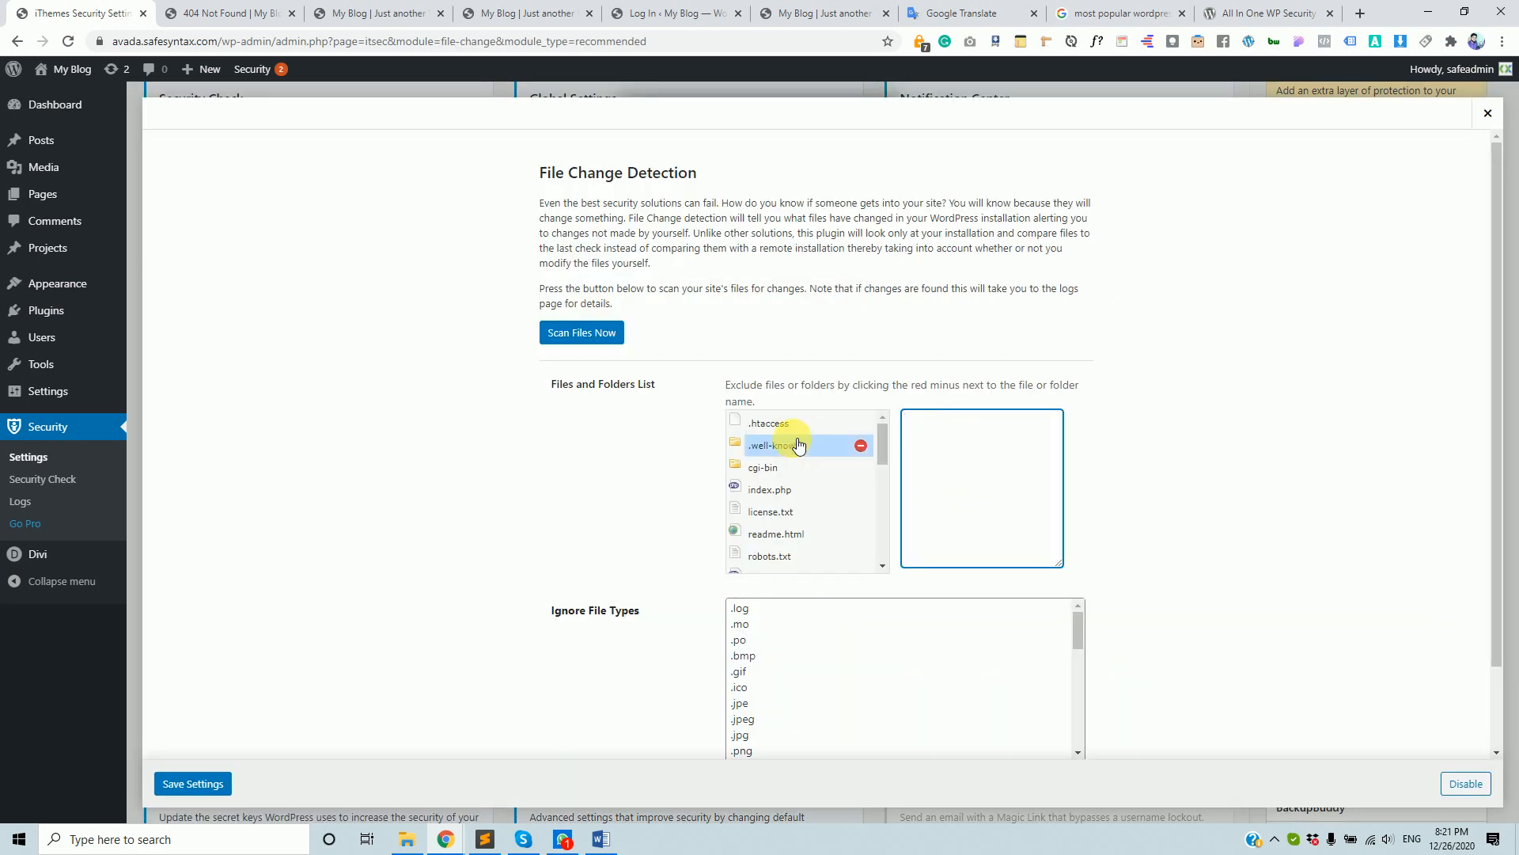
pyautogui.scroll(-2, 800, 347)
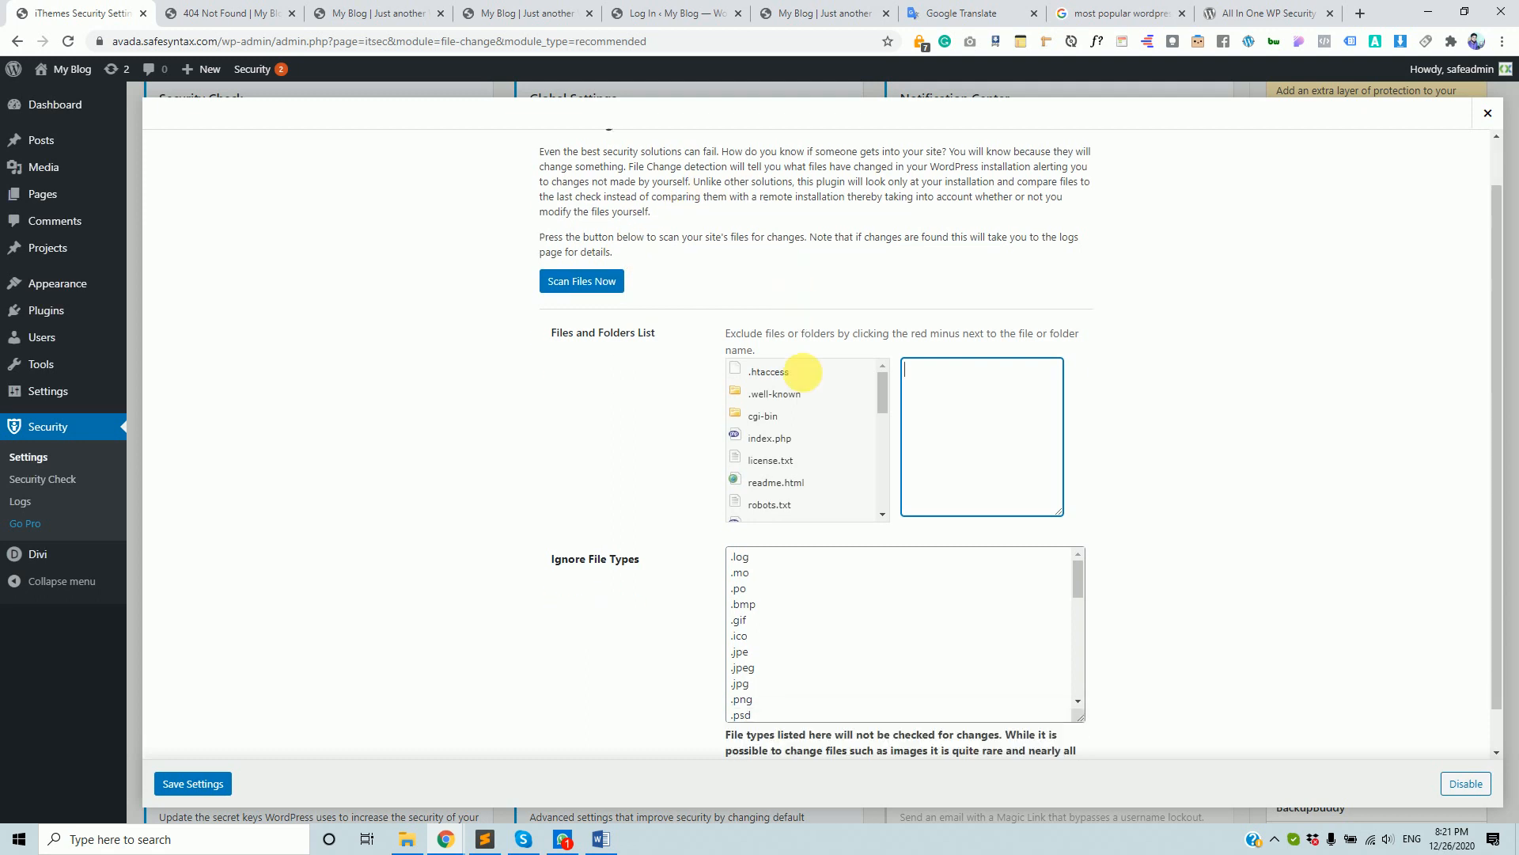
pyautogui.scroll(-3, 817, 413)
pyautogui.scroll(2, 957, 364)
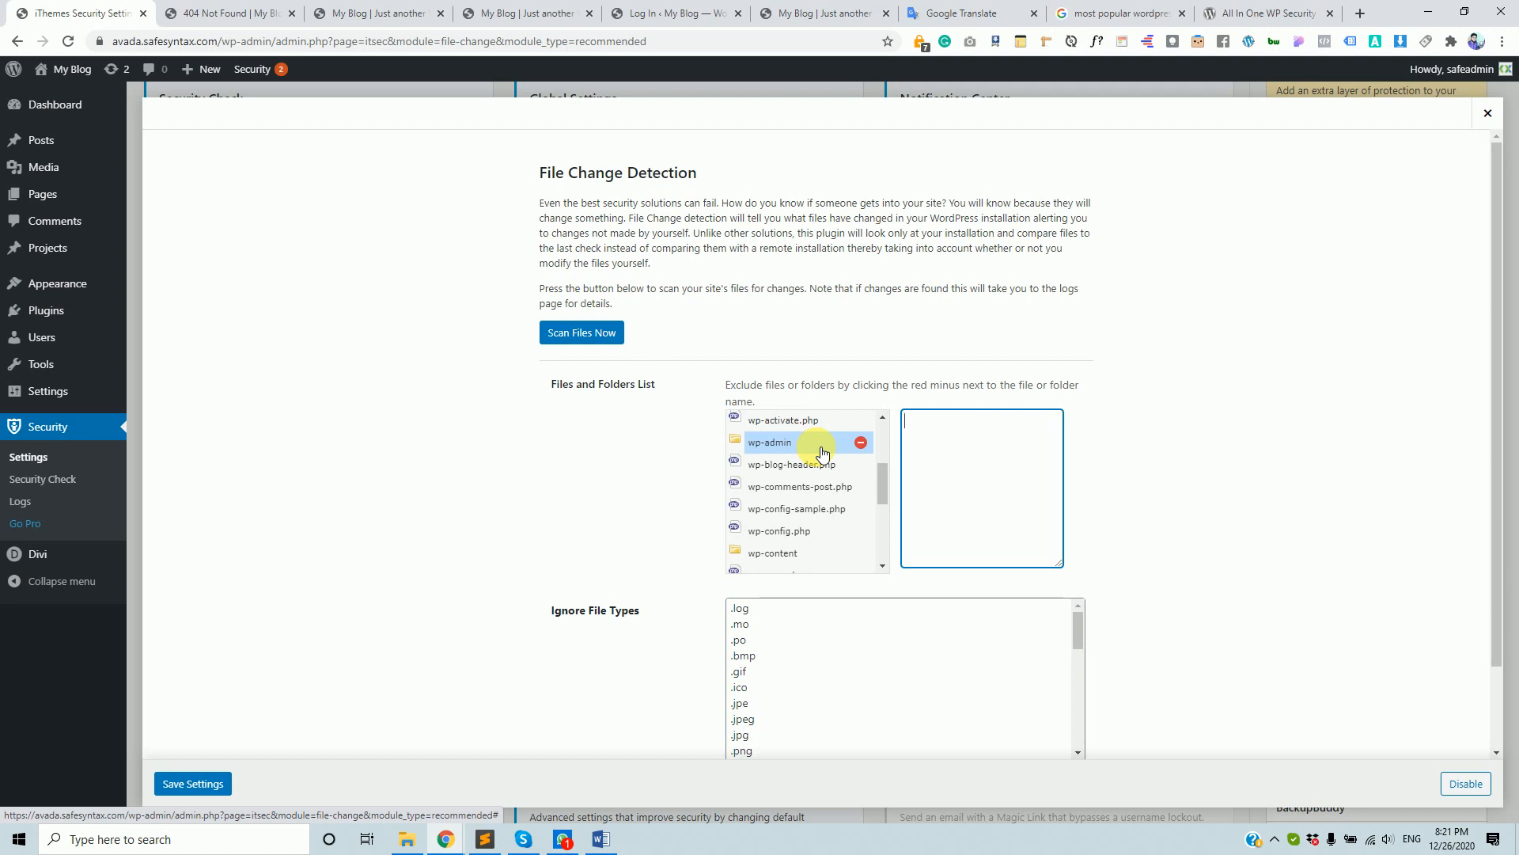
pyautogui.scroll(3, 812, 449)
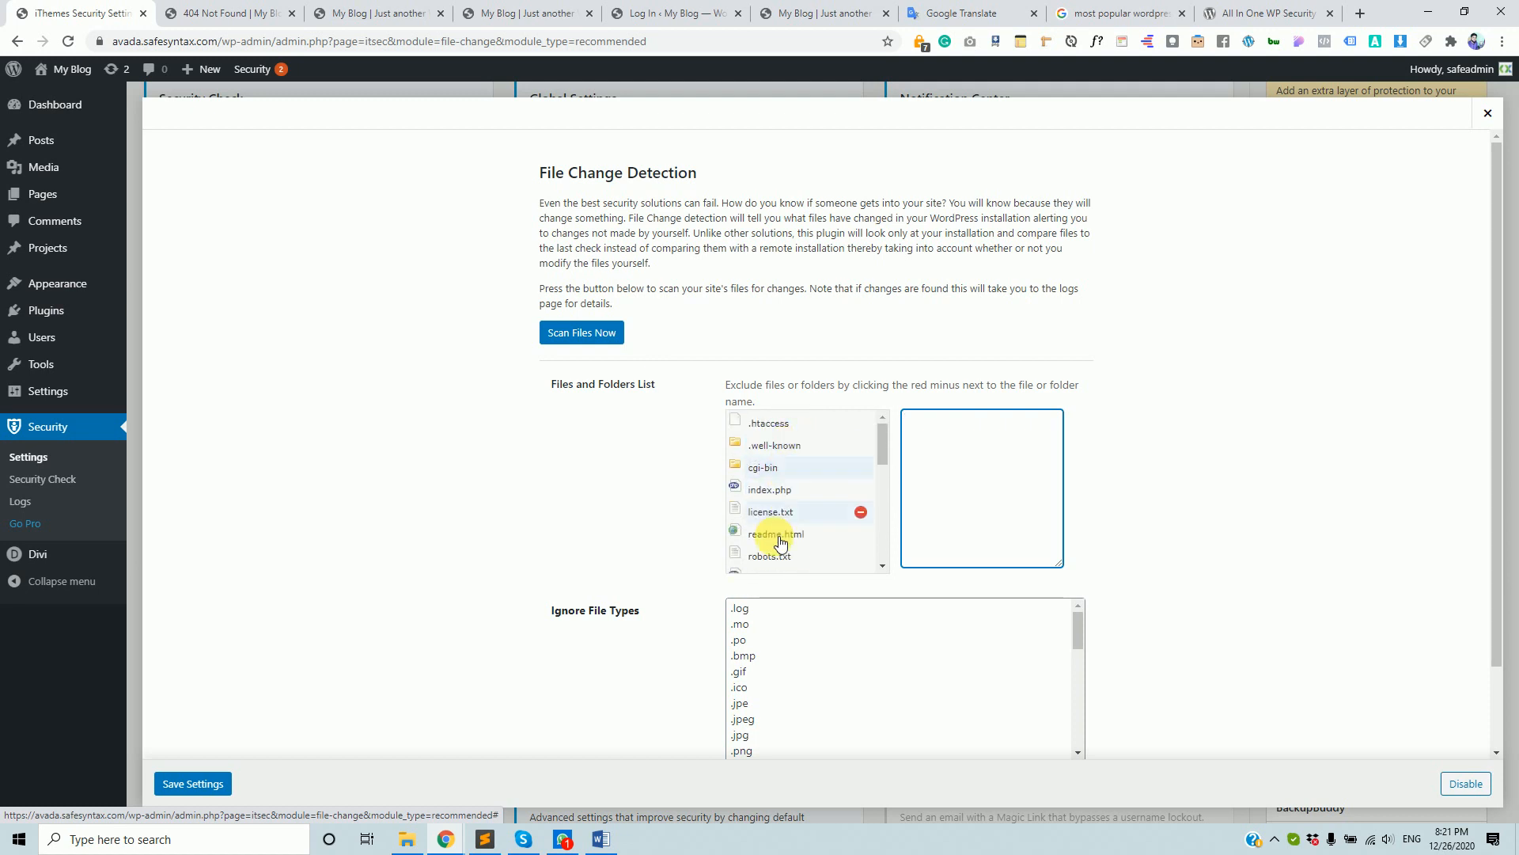
pyautogui.scroll(-3, 768, 486)
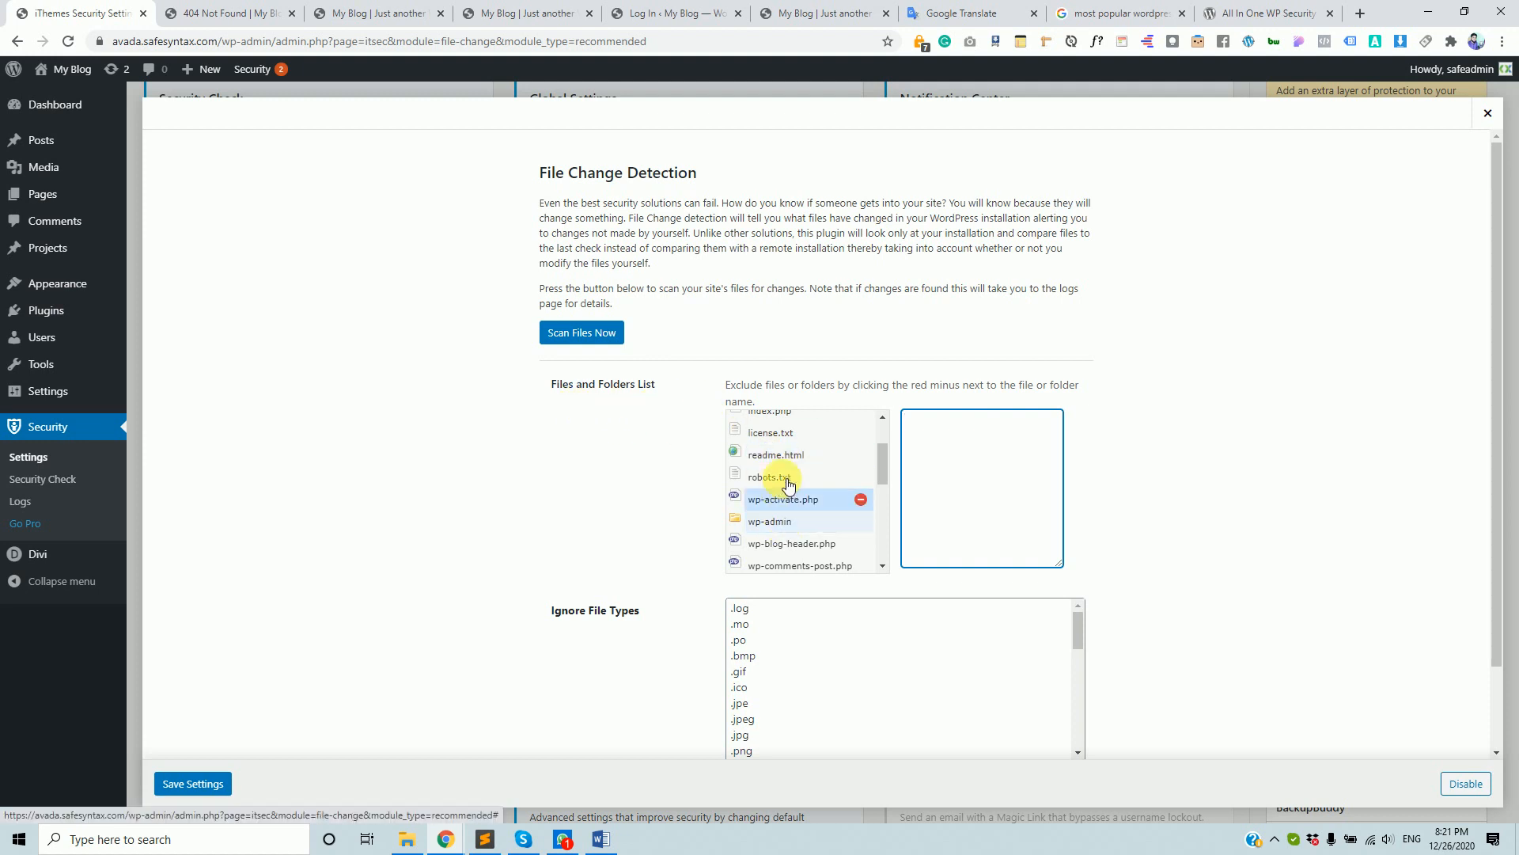
pyautogui.scroll(-2, 657, 546)
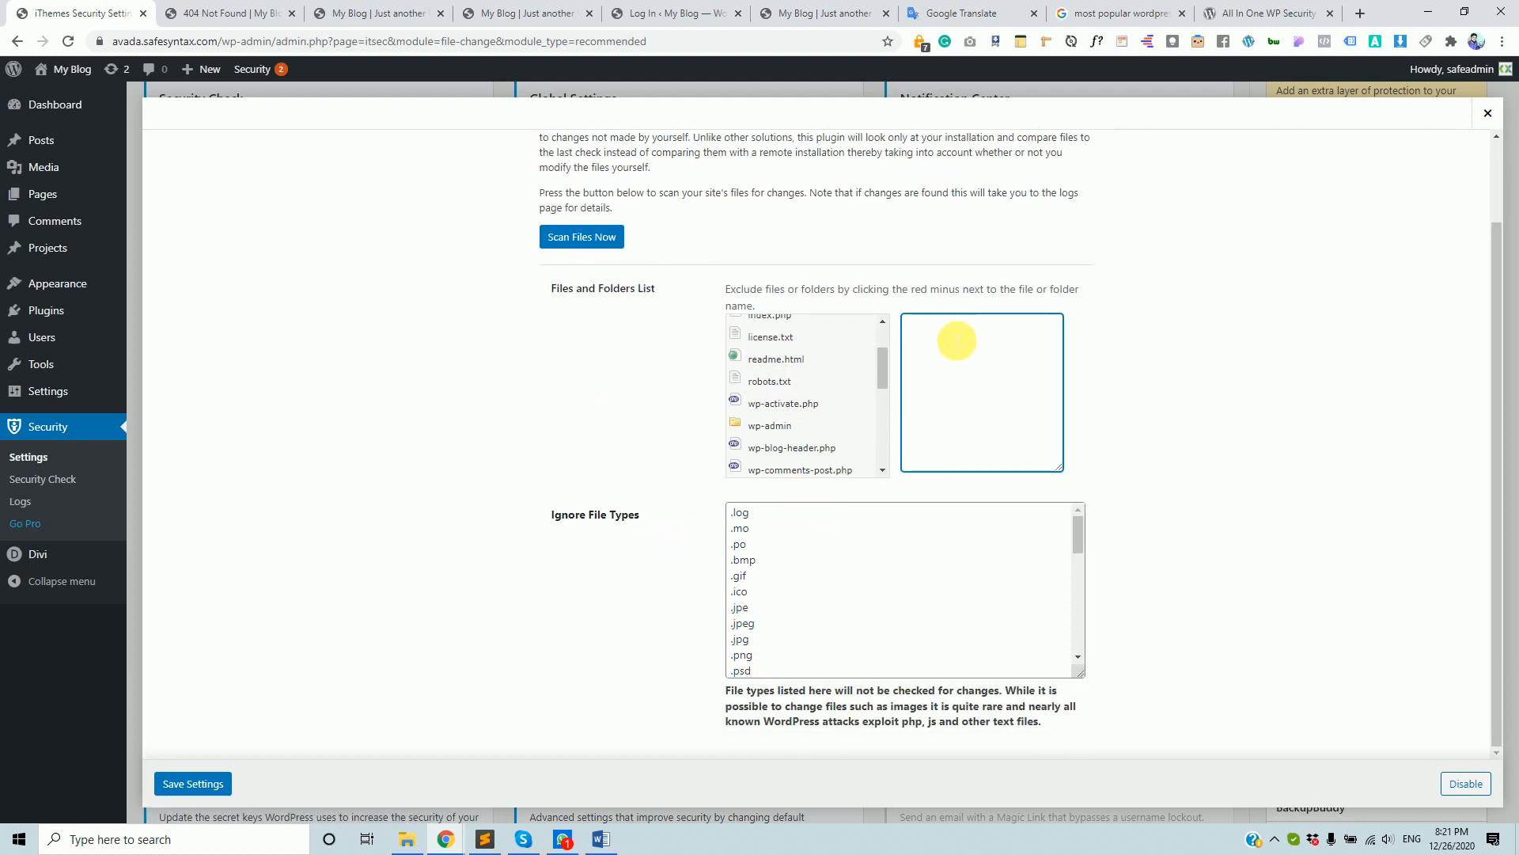
pyautogui.scroll(1, 1005, 350)
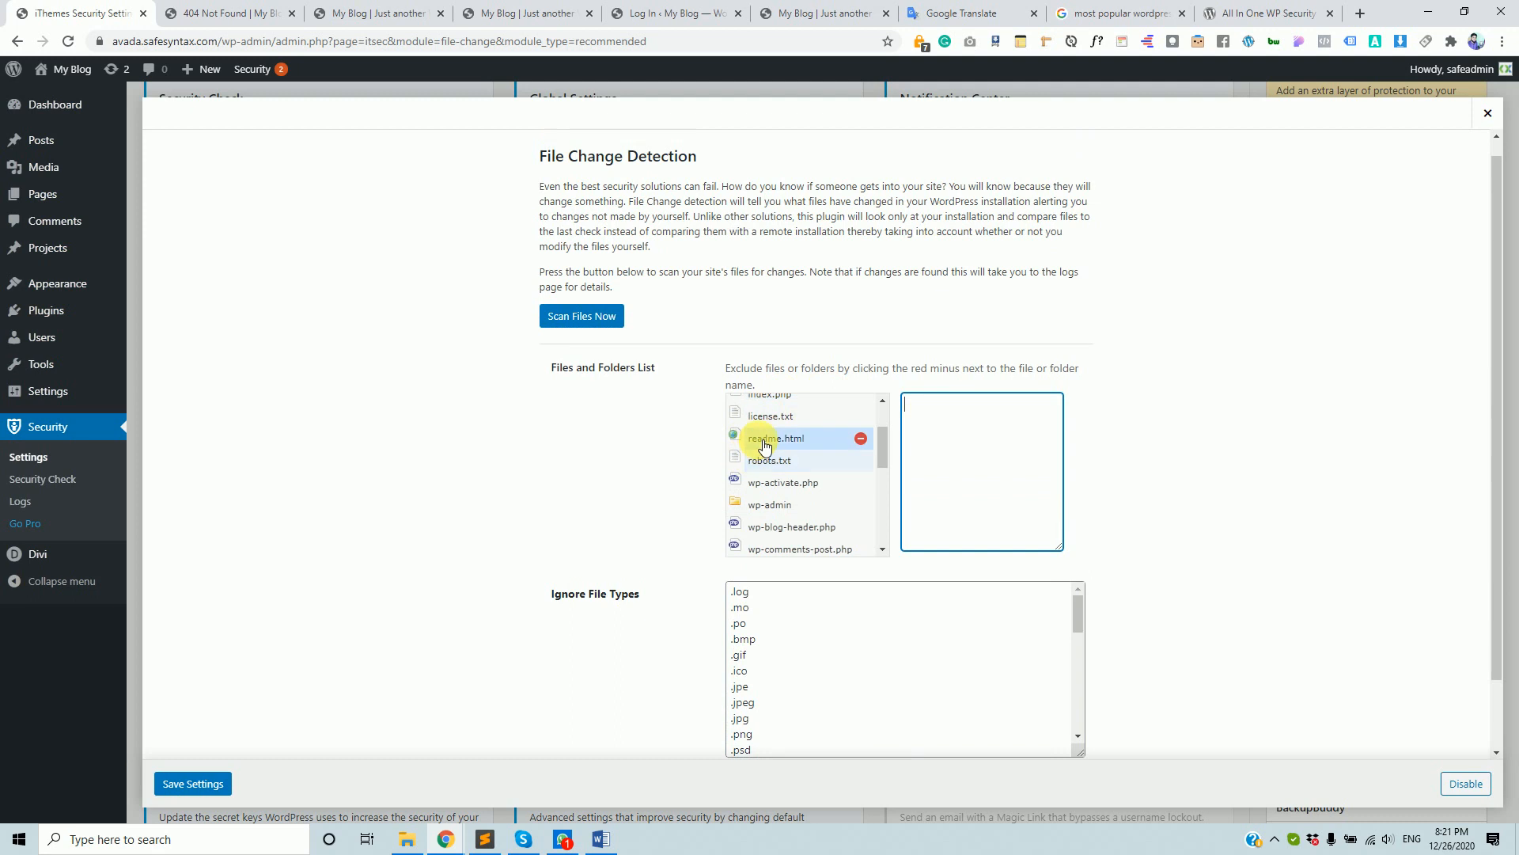
pyautogui.click(765, 446)
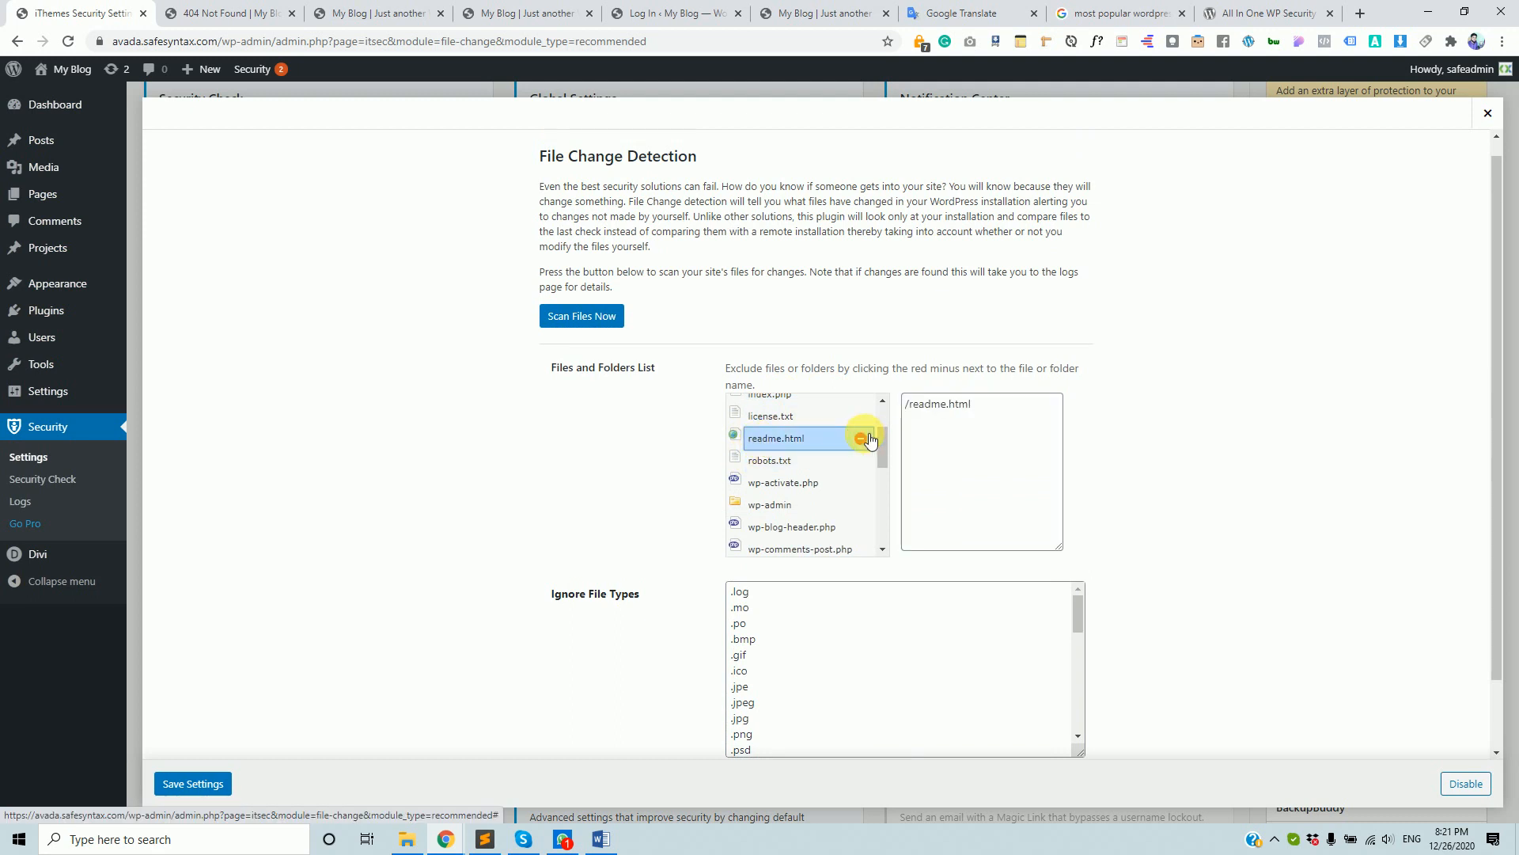
# - Close File Change Detection settings and show the File Permissions details
pyautogui.moveTo(991, 430); pyautogui.dragTo(834, 388)
pyautogui.scroll(1, 687, 336)
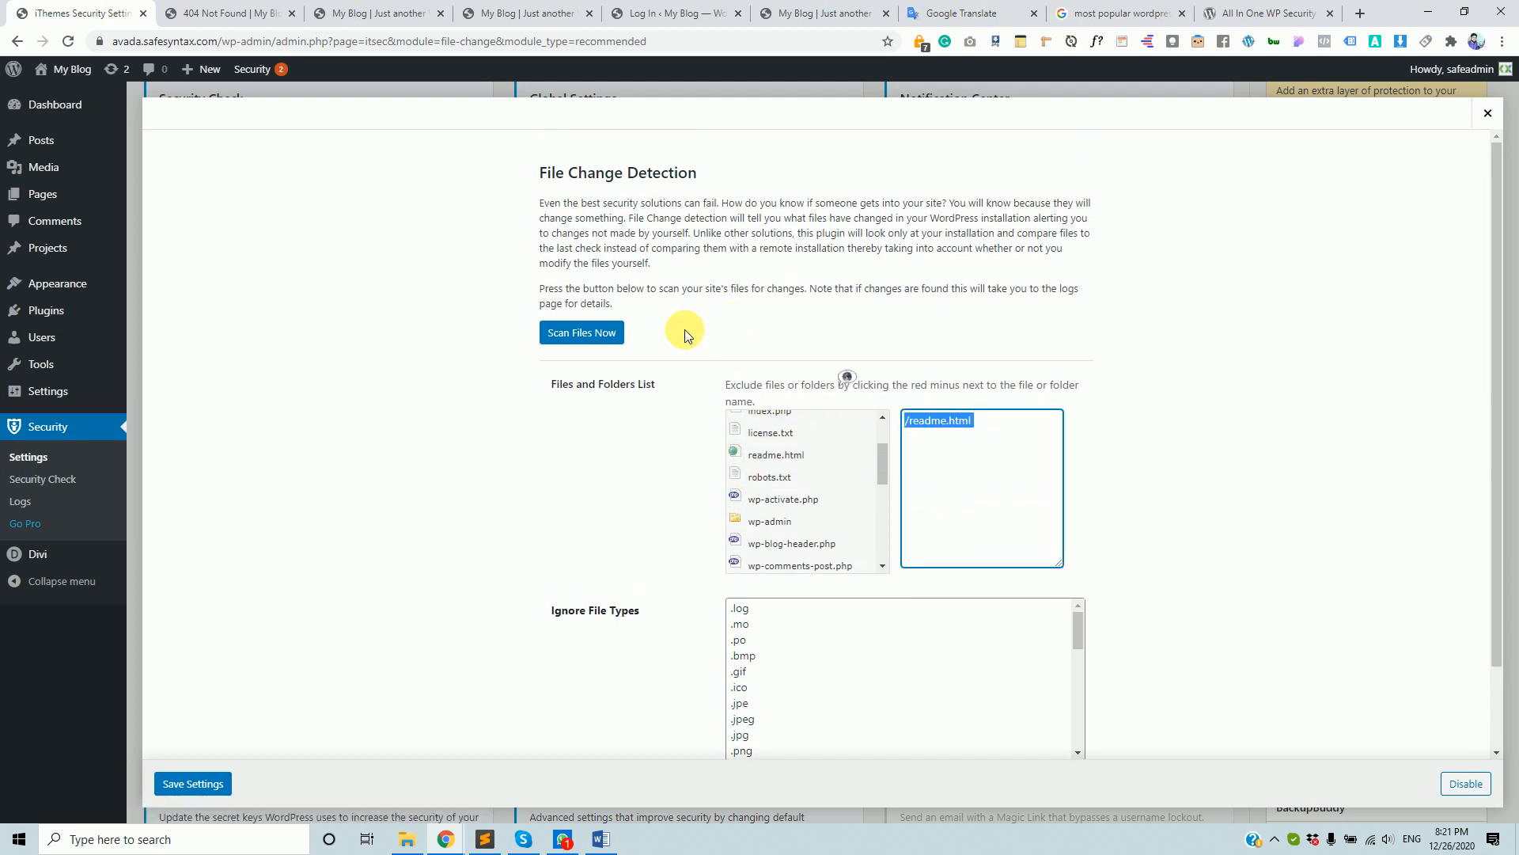
pyautogui.click(1491, 117)
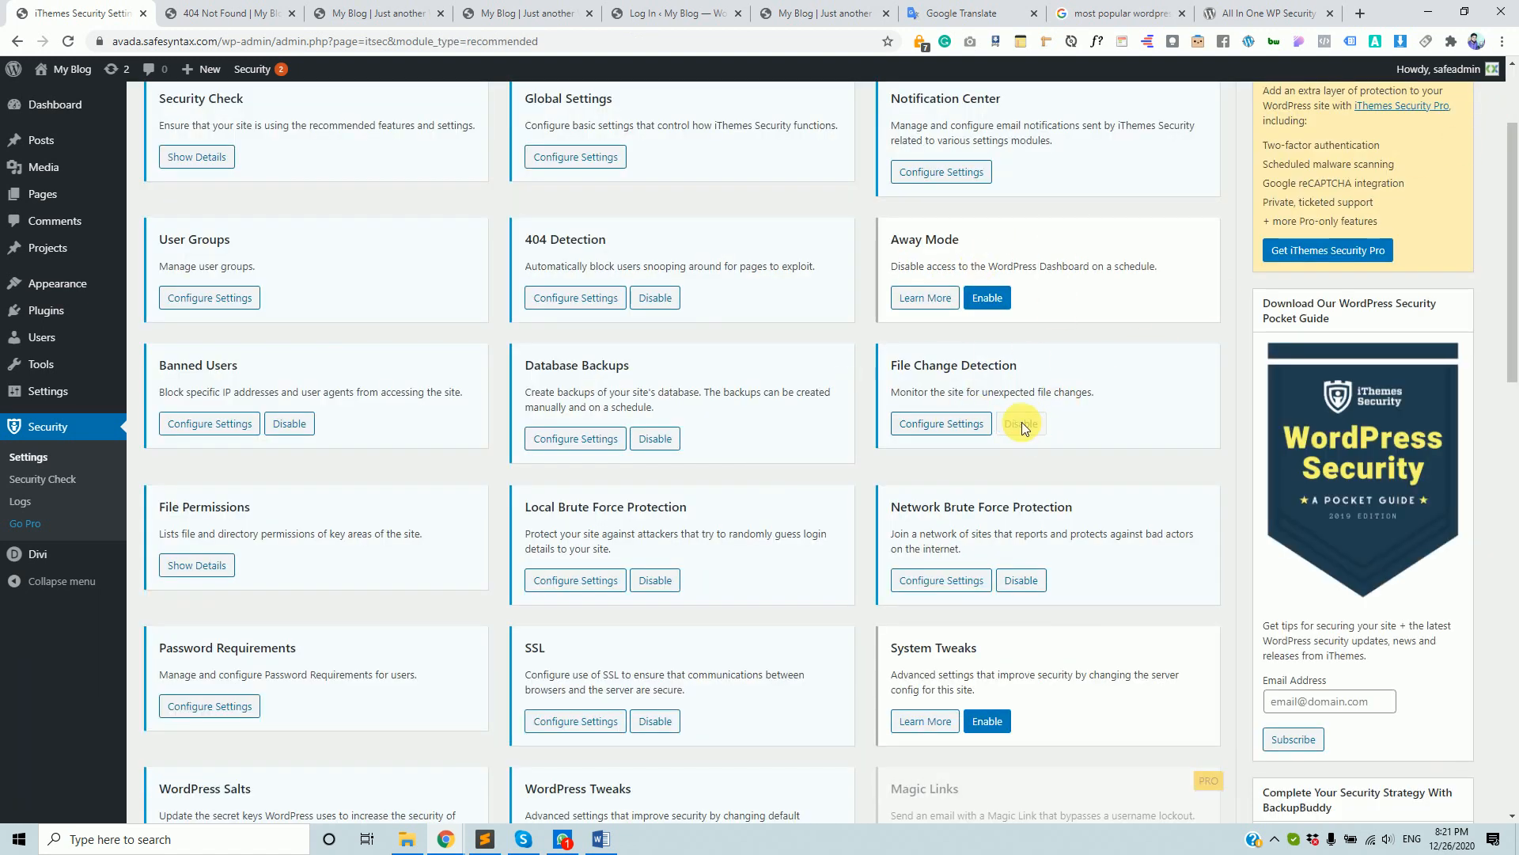
pyautogui.scroll(1, 1056, 352)
pyautogui.scroll(-3, 1057, 353)
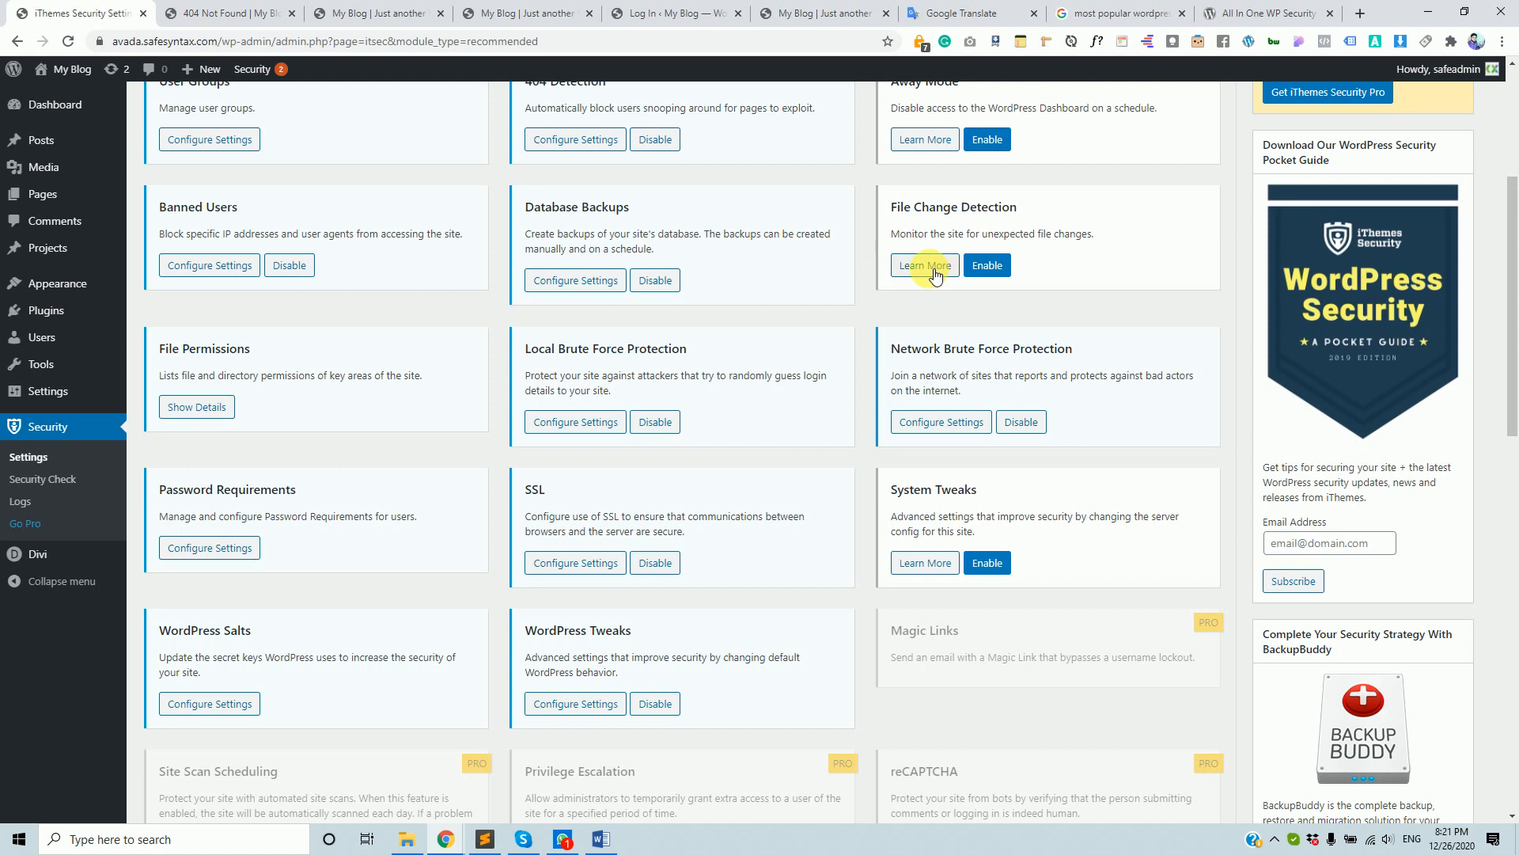
pyautogui.click(197, 409)
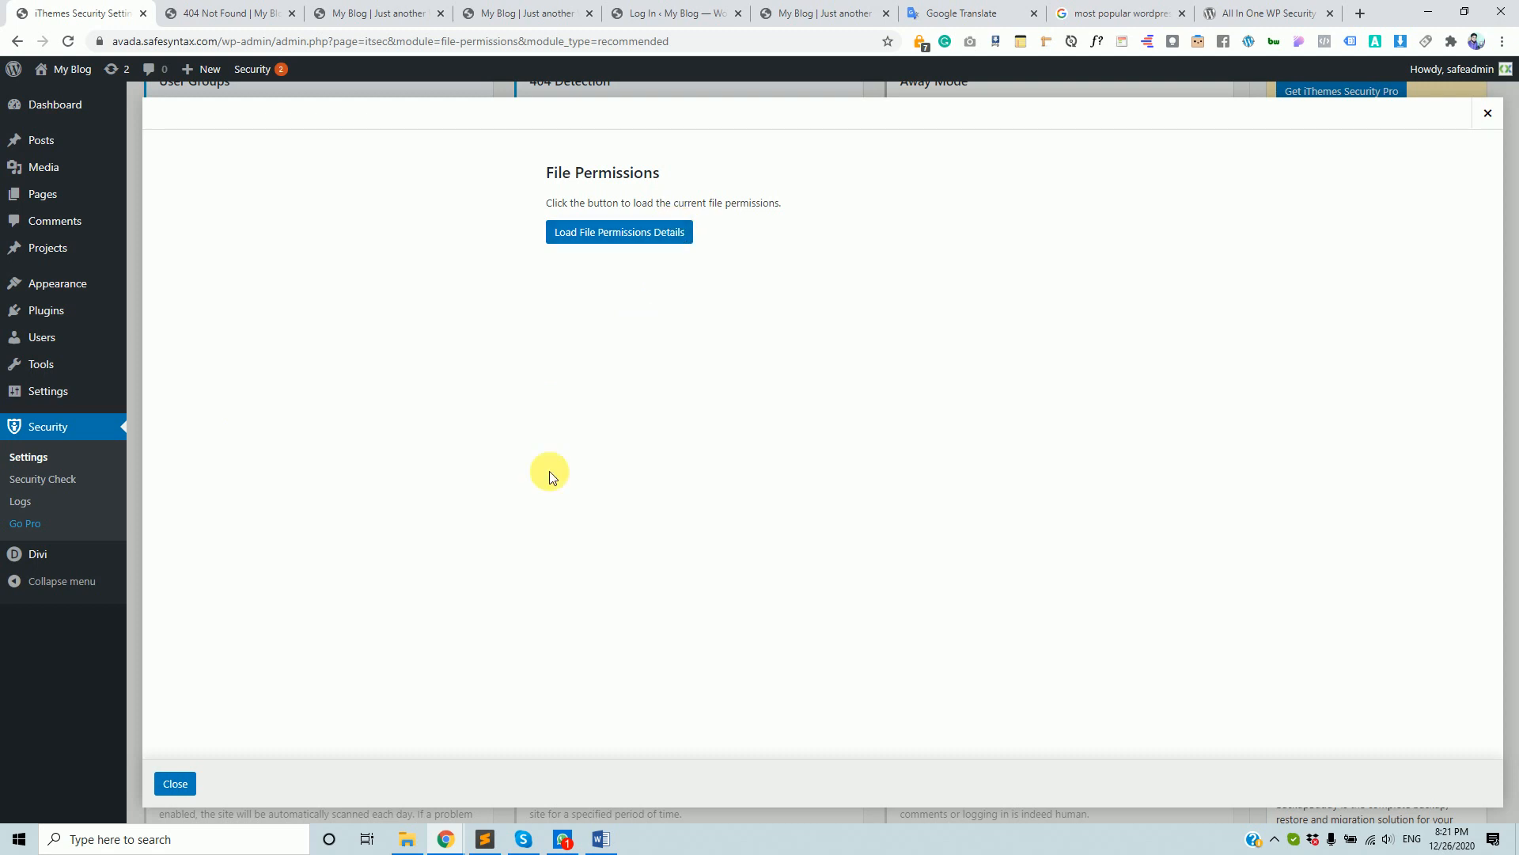
# - Load the current file permissions and highlight the root folder's 750 warning
pyautogui.click(230, 14)
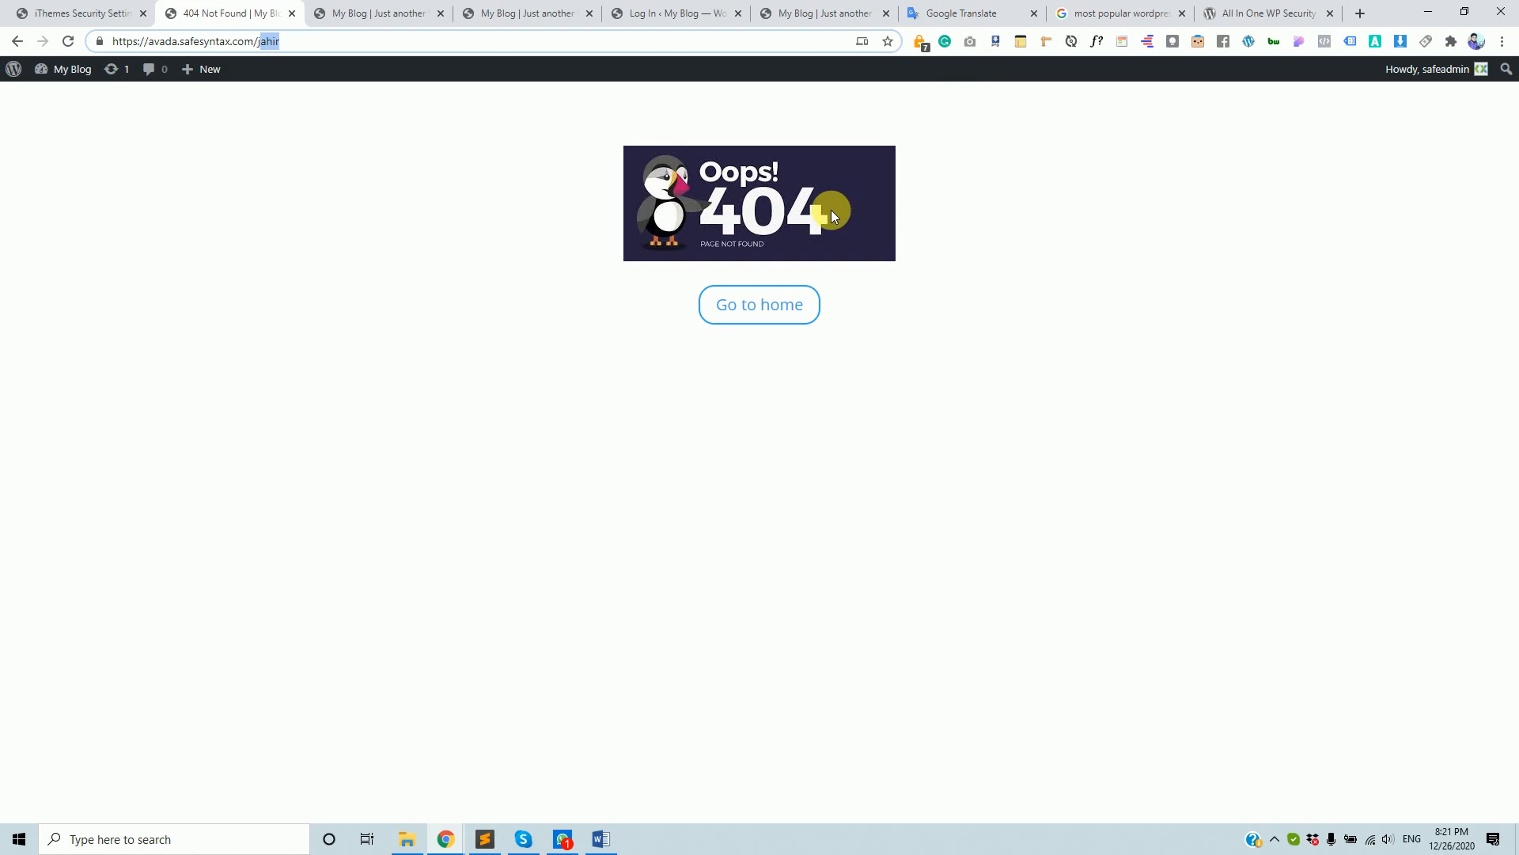
pyautogui.click(82, 7)
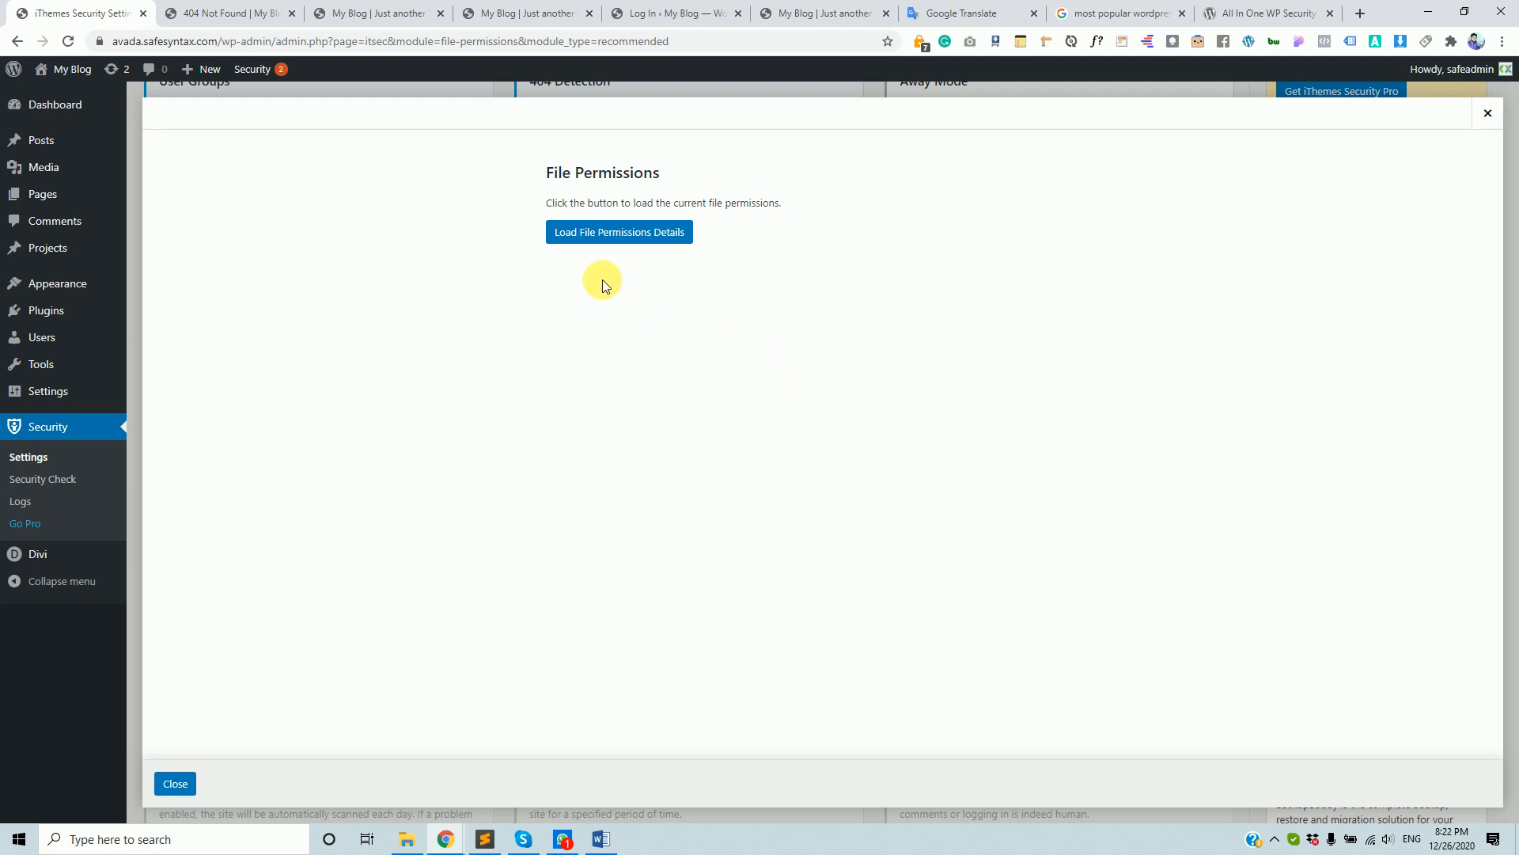
pyautogui.click(597, 234)
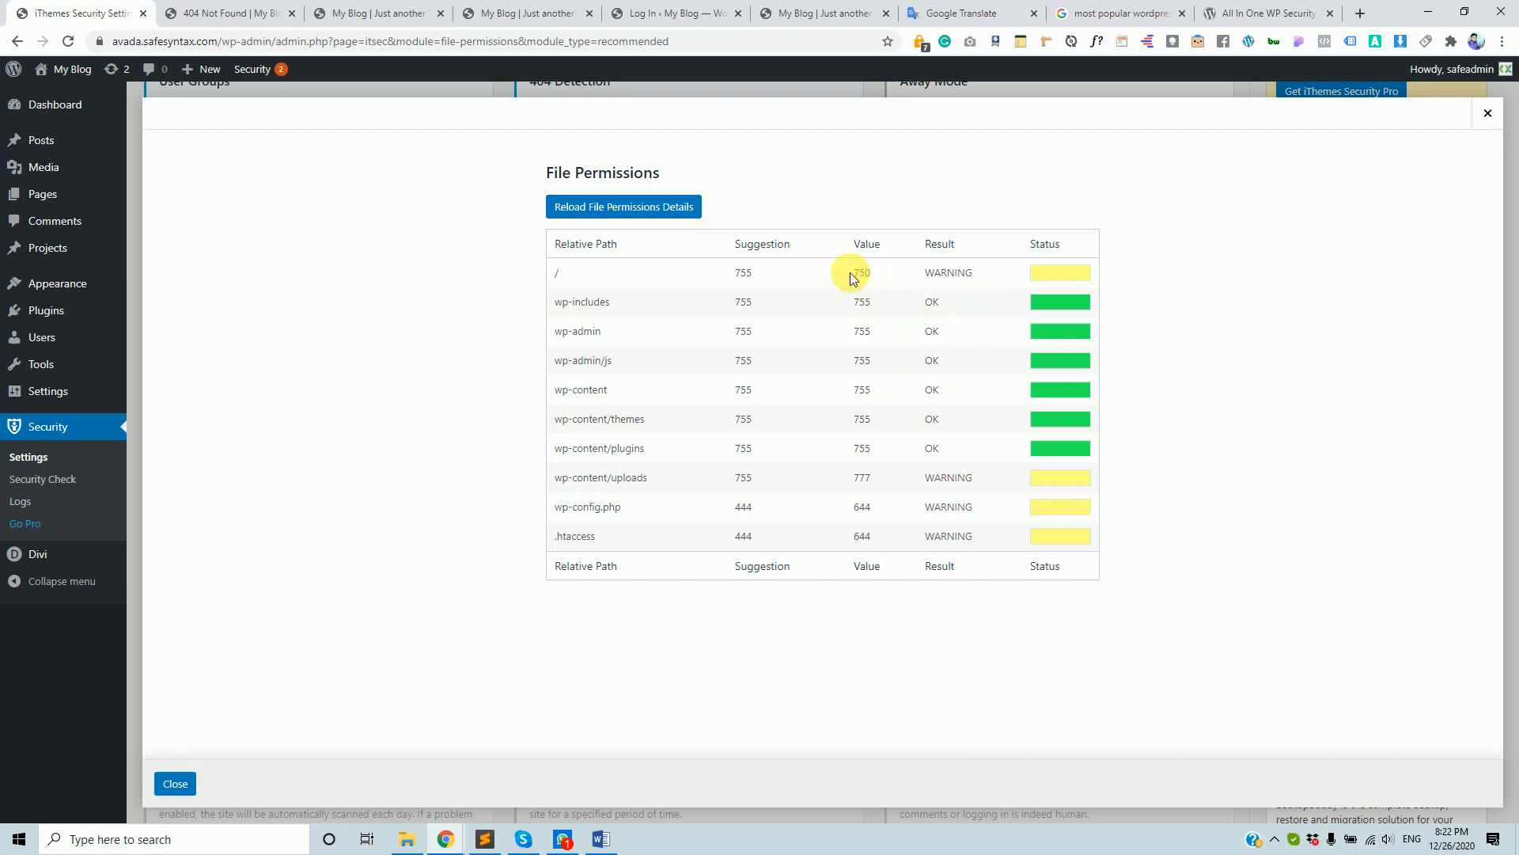
pyautogui.moveTo(853, 276); pyautogui.dragTo(759, 286)
# - Highlight the wp-admin and wp-admin/js rows in the File Permissions table
pyautogui.click(740, 266)
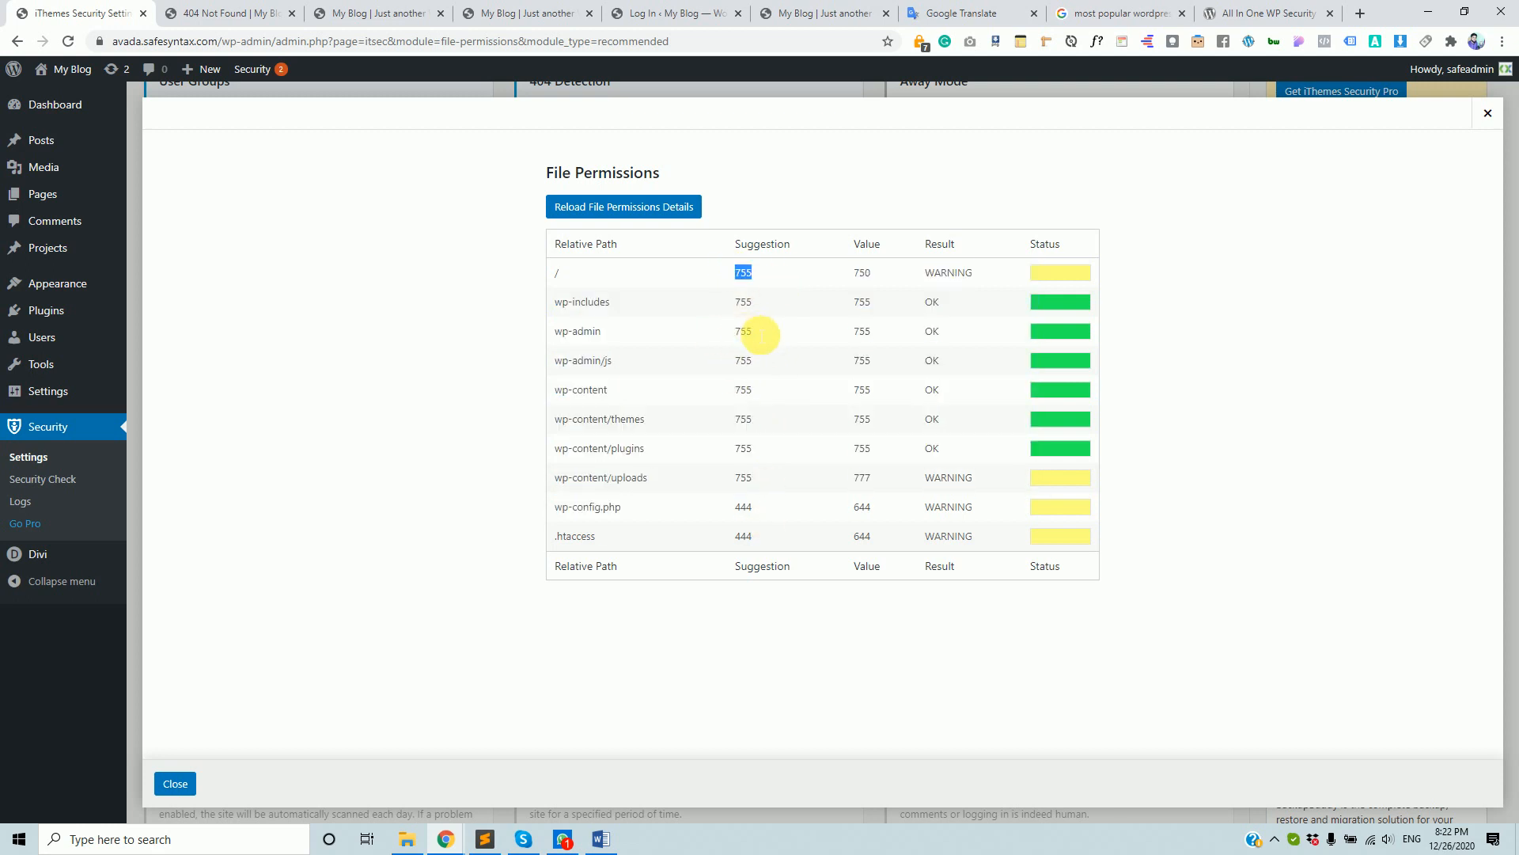
pyautogui.moveTo(756, 360); pyautogui.dragTo(735, 331)
pyautogui.moveTo(754, 331); pyautogui.dragTo(738, 331)
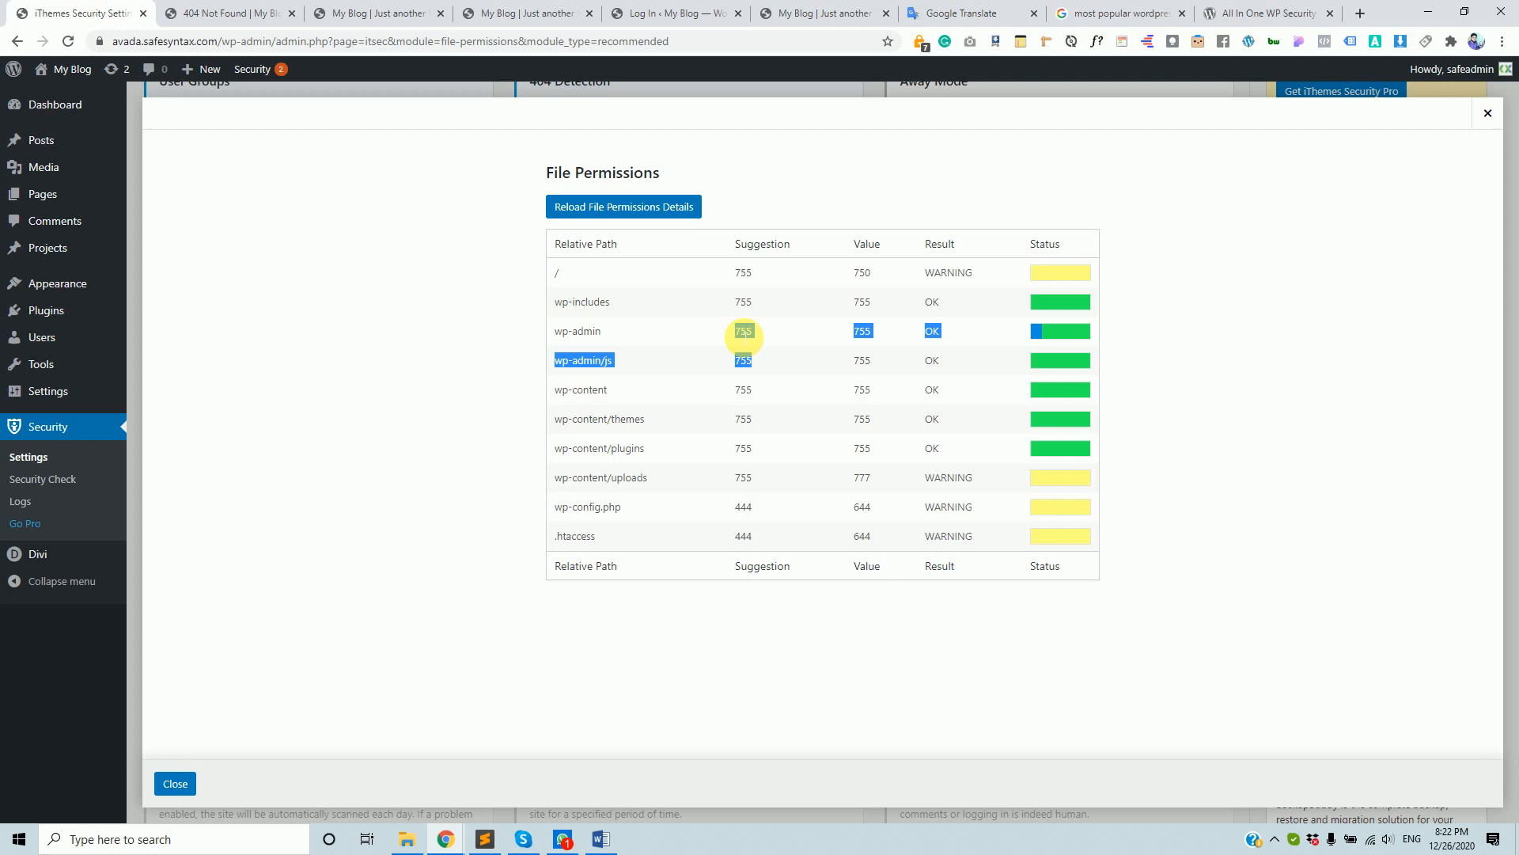
pyautogui.moveTo(55, 348)
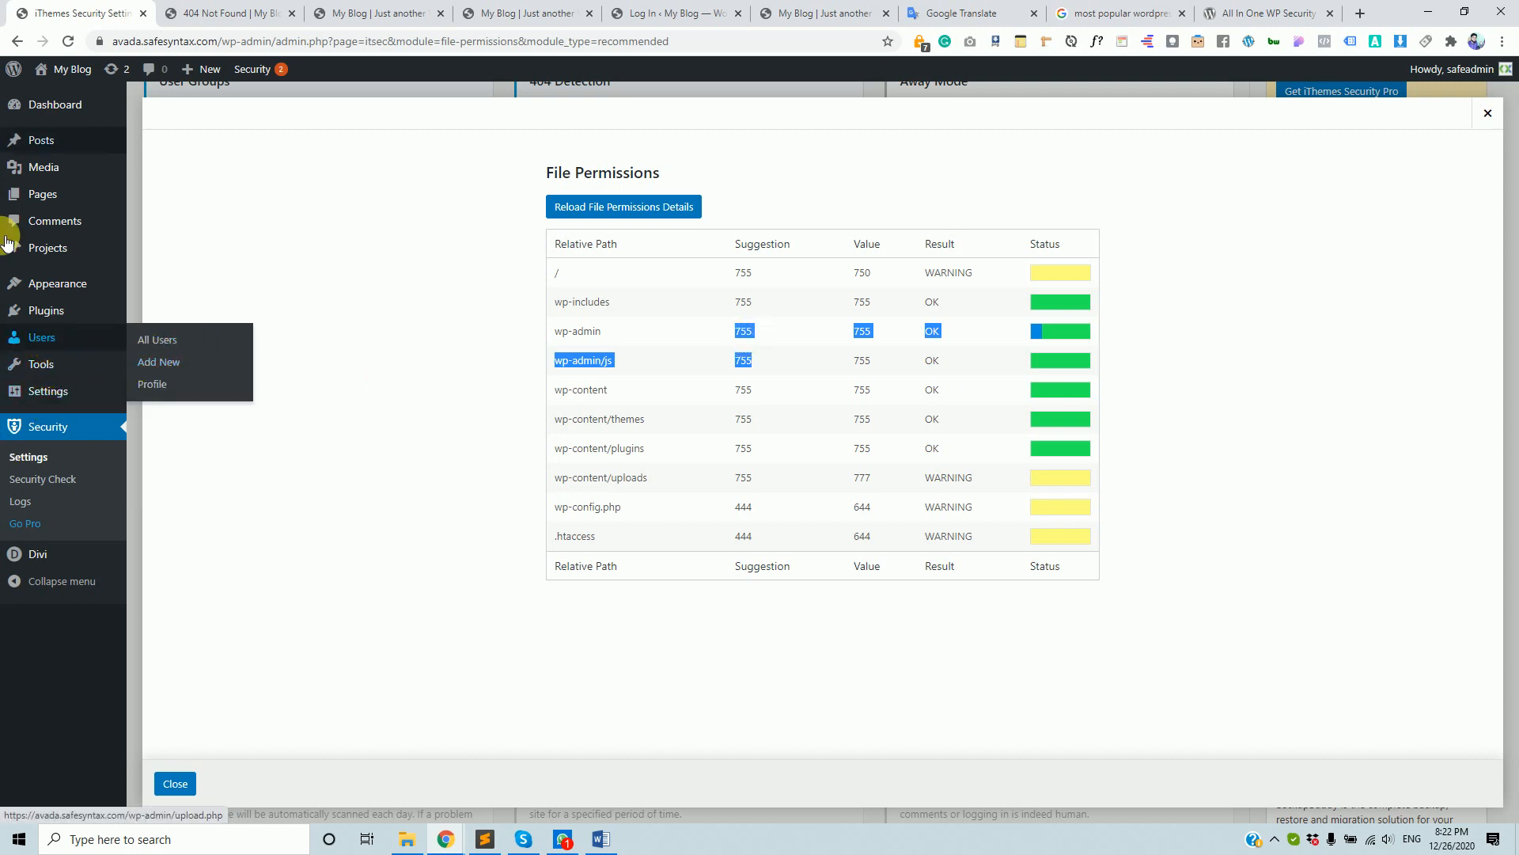
pyautogui.moveTo(27, 398)
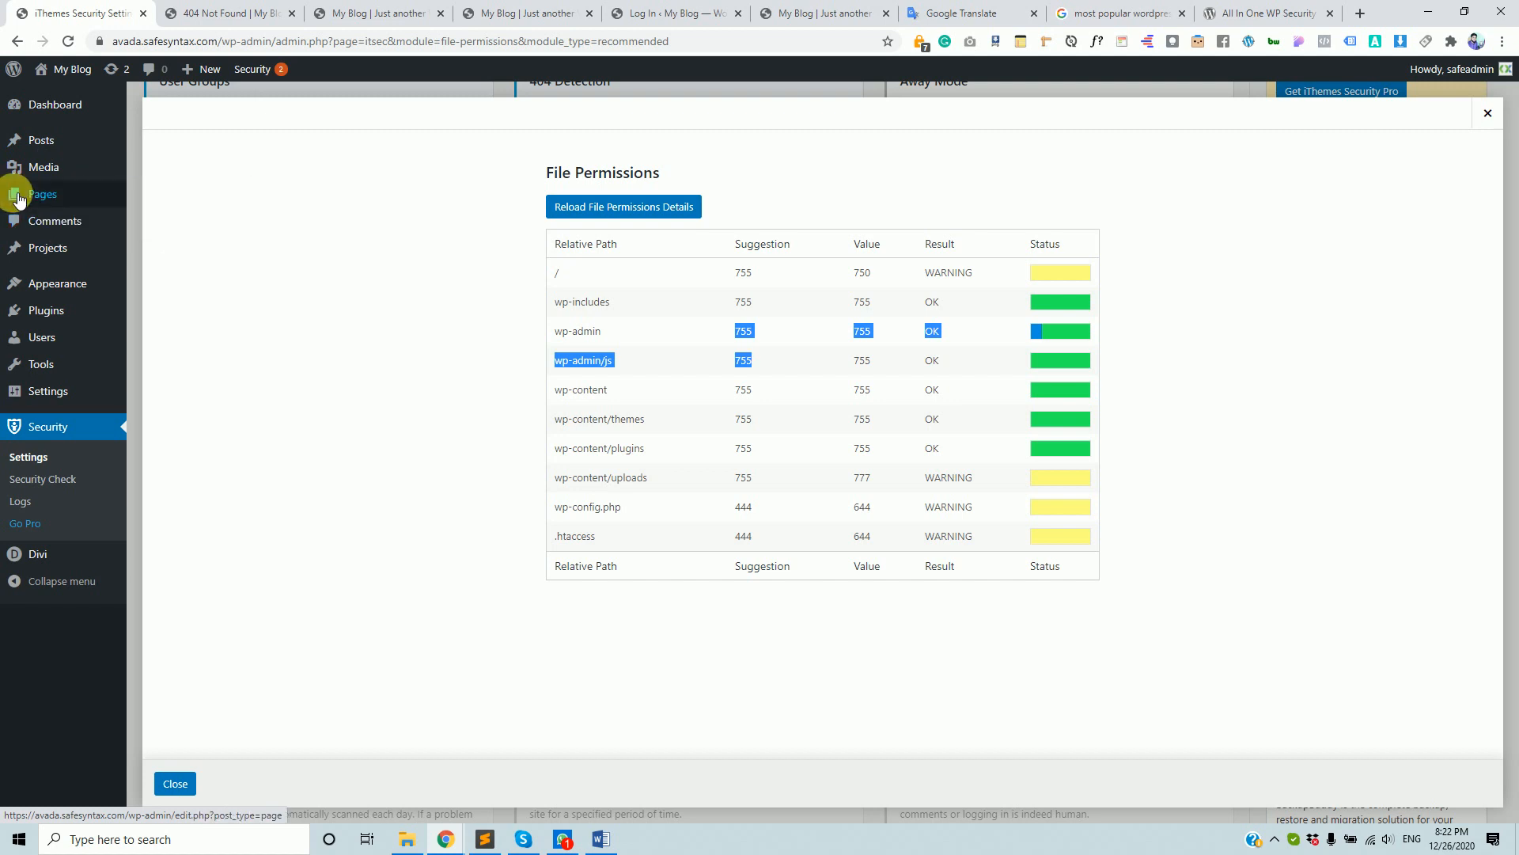
pyautogui.moveTo(105, 334)
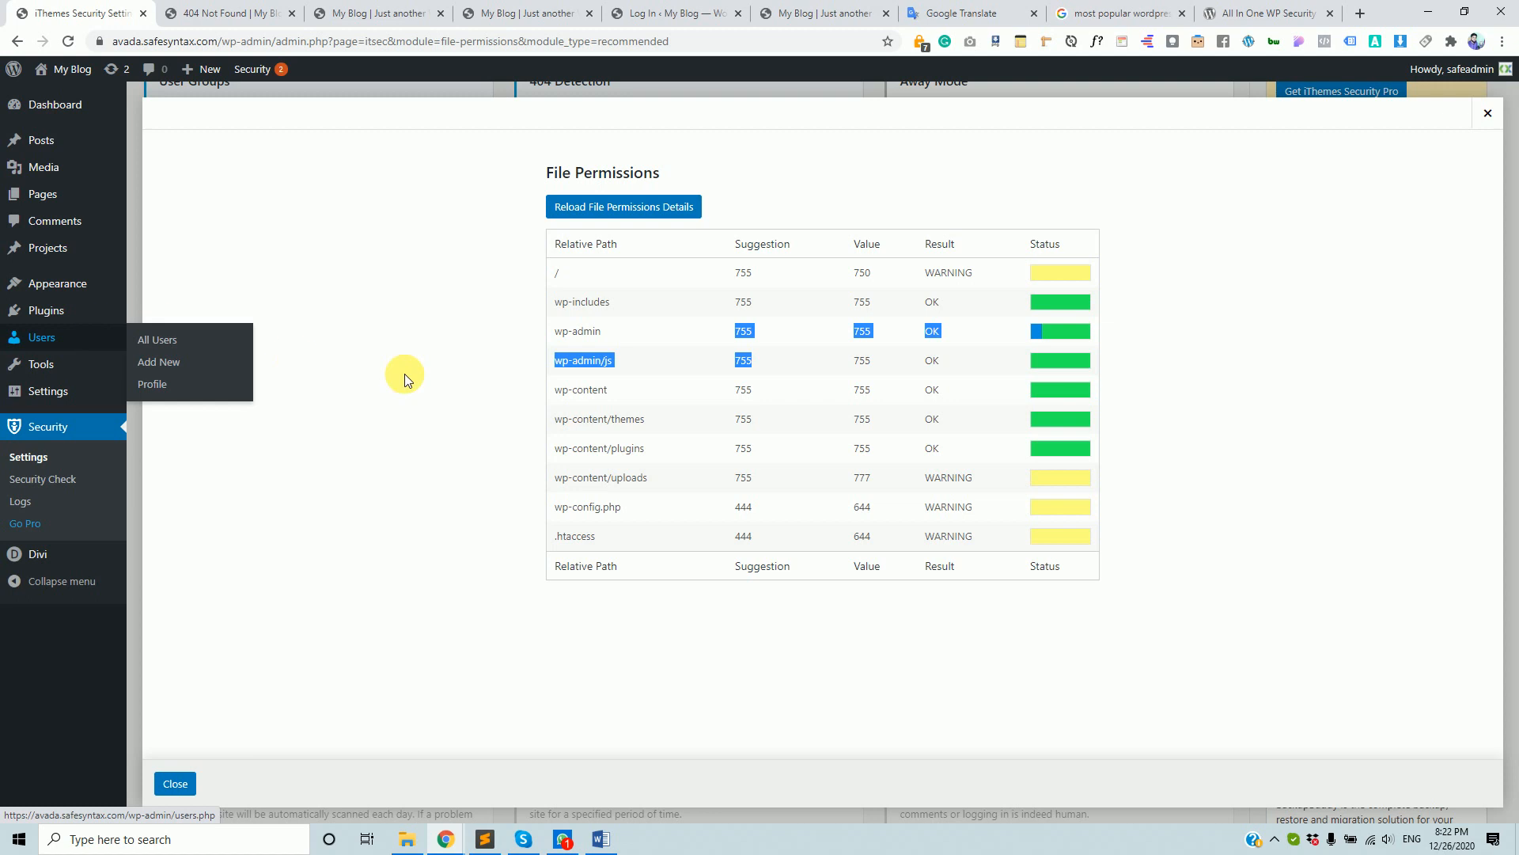
pyautogui.click(745, 276)
# - Highlight warnings from / through wp-config.php and .htaccess, then close the report
pyautogui.moveTo(744, 273); pyautogui.dragTo(777, 485)
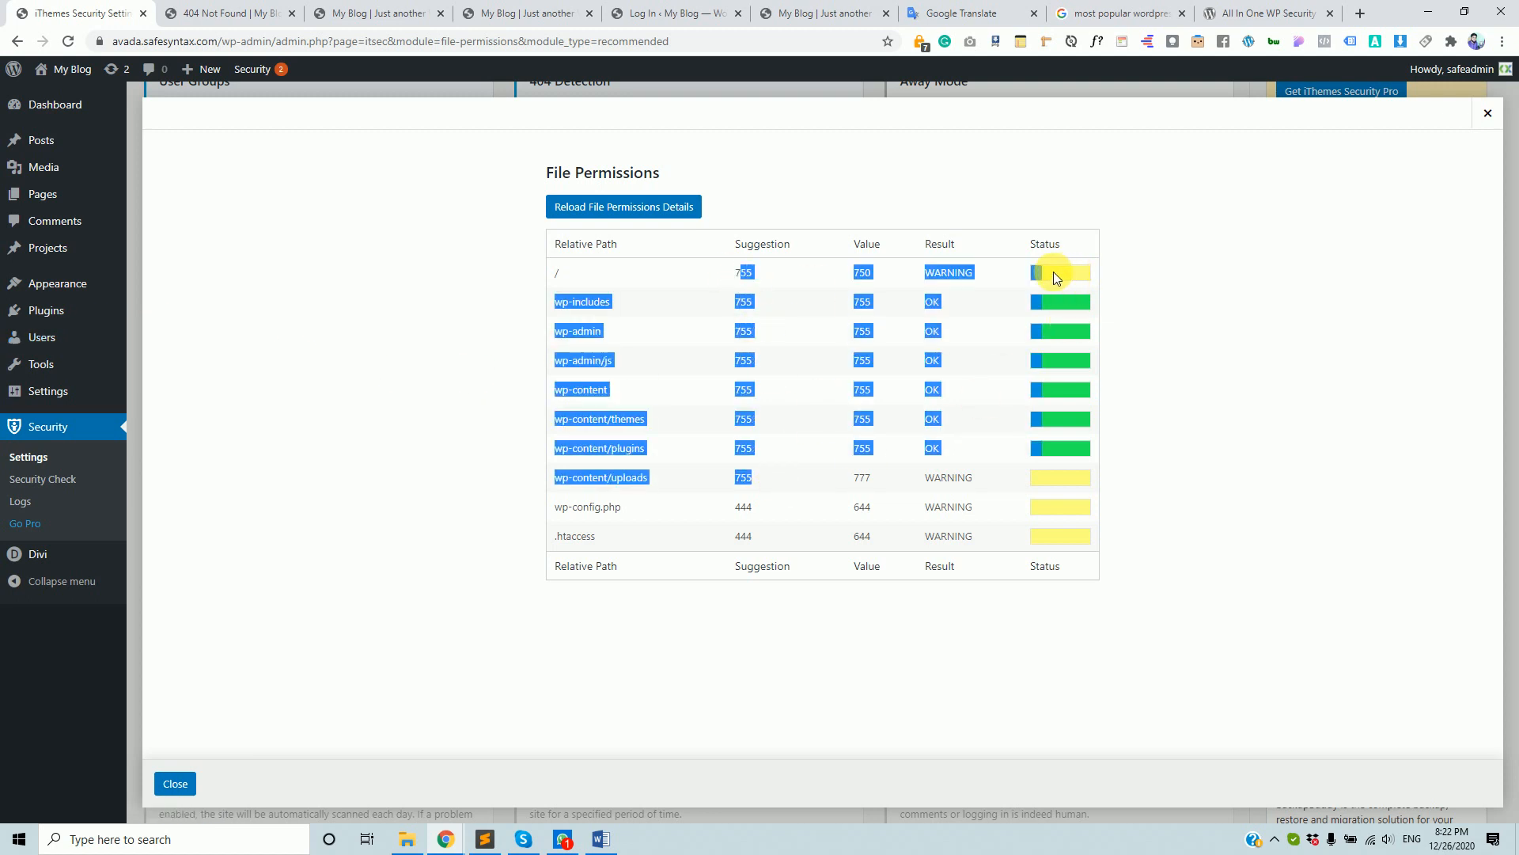
pyautogui.click(997, 279)
pyautogui.moveTo(744, 275); pyautogui.dragTo(783, 526)
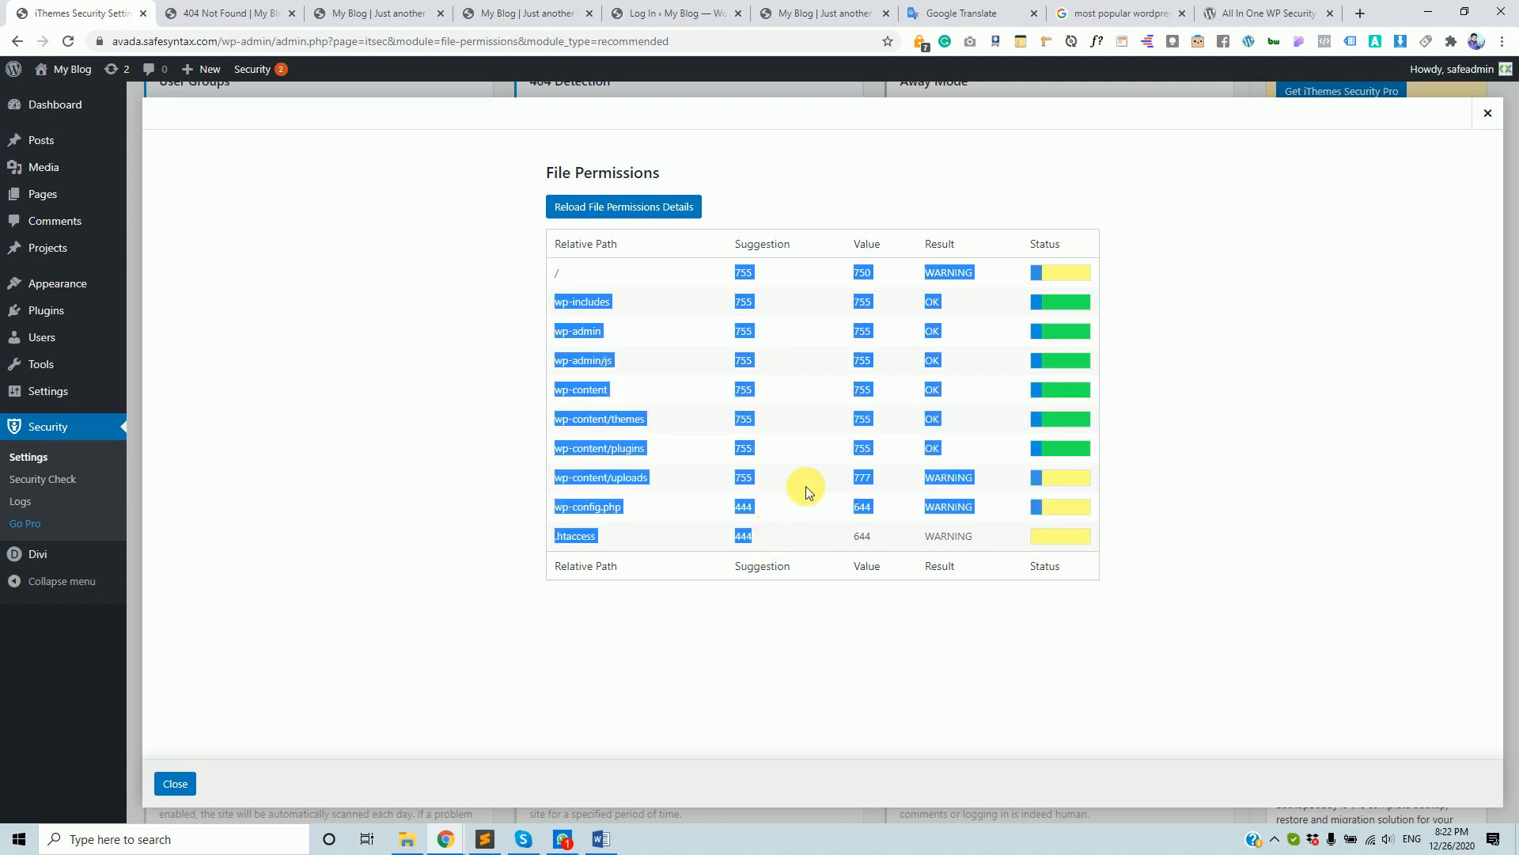
pyautogui.click(798, 293)
pyautogui.moveTo(732, 269); pyautogui.dragTo(769, 539)
pyautogui.click(1077, 269)
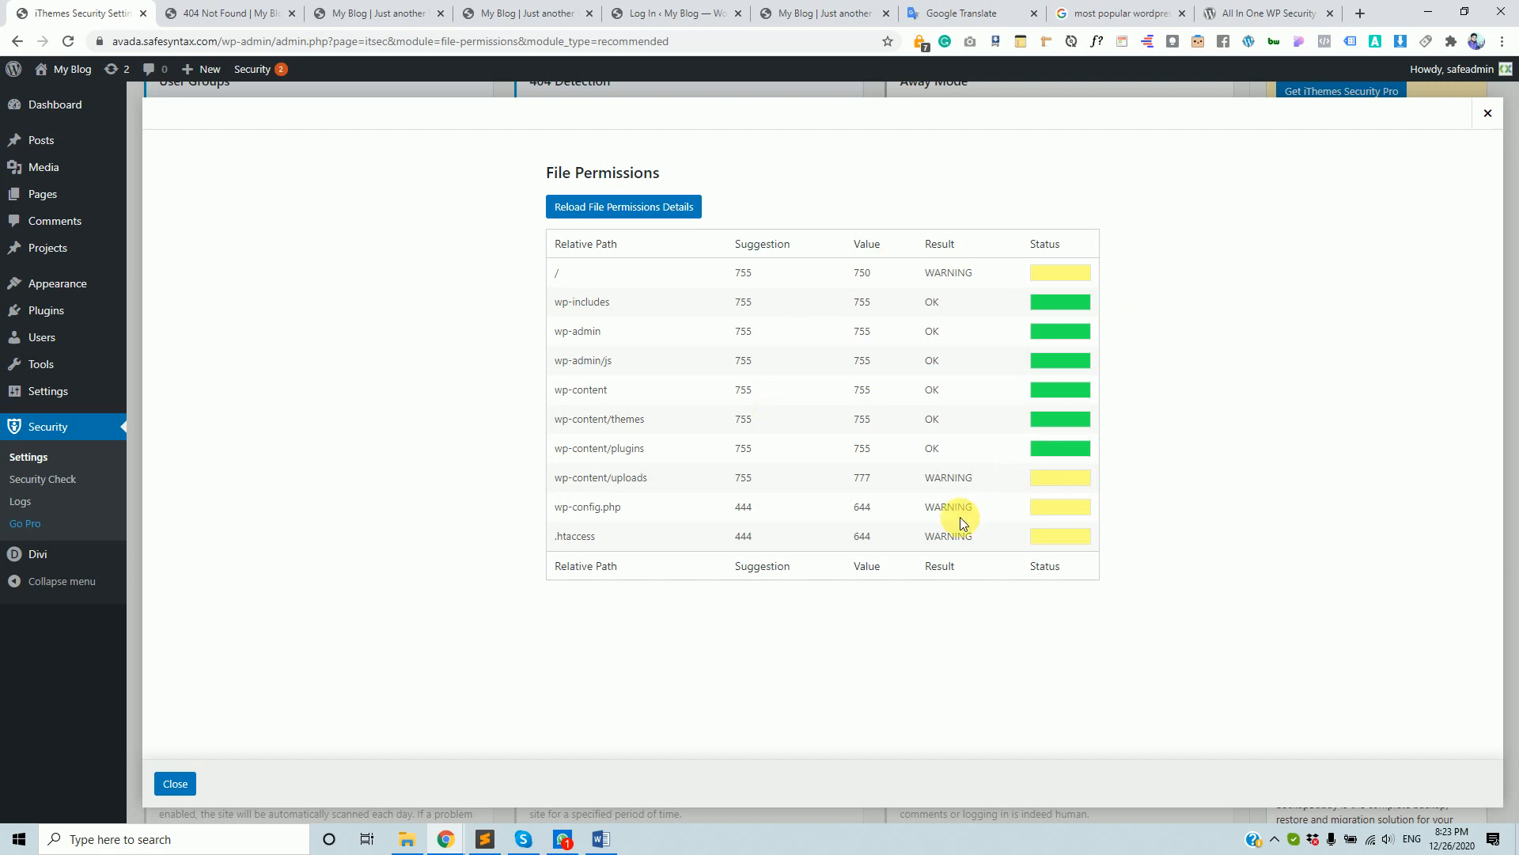
pyautogui.click(177, 784)
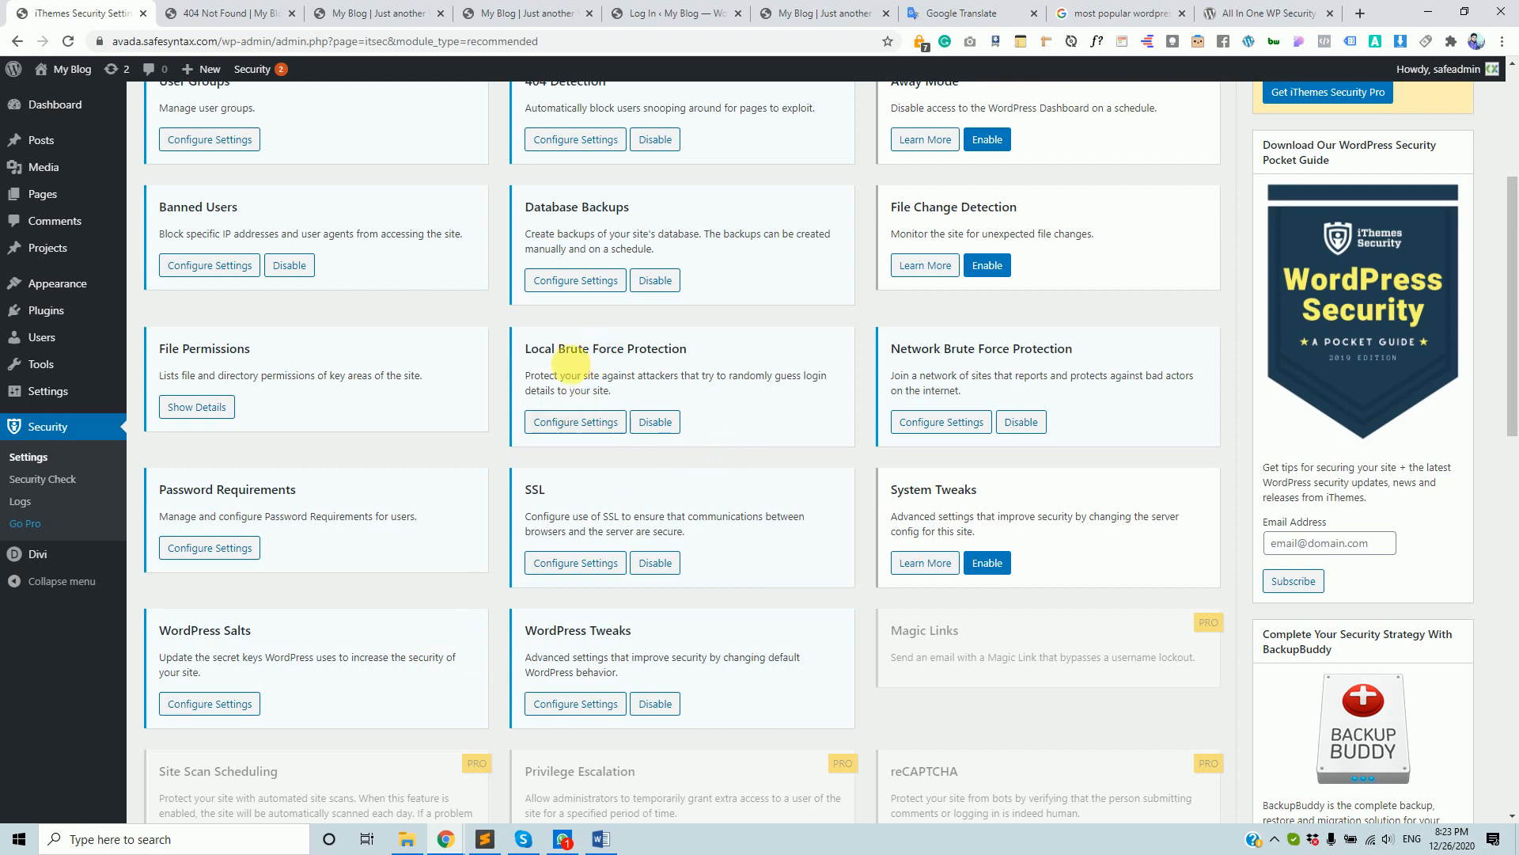
# - Open Local Brute Force Protection settings and select the per-host login attempt limit
pyautogui.click(585, 430)
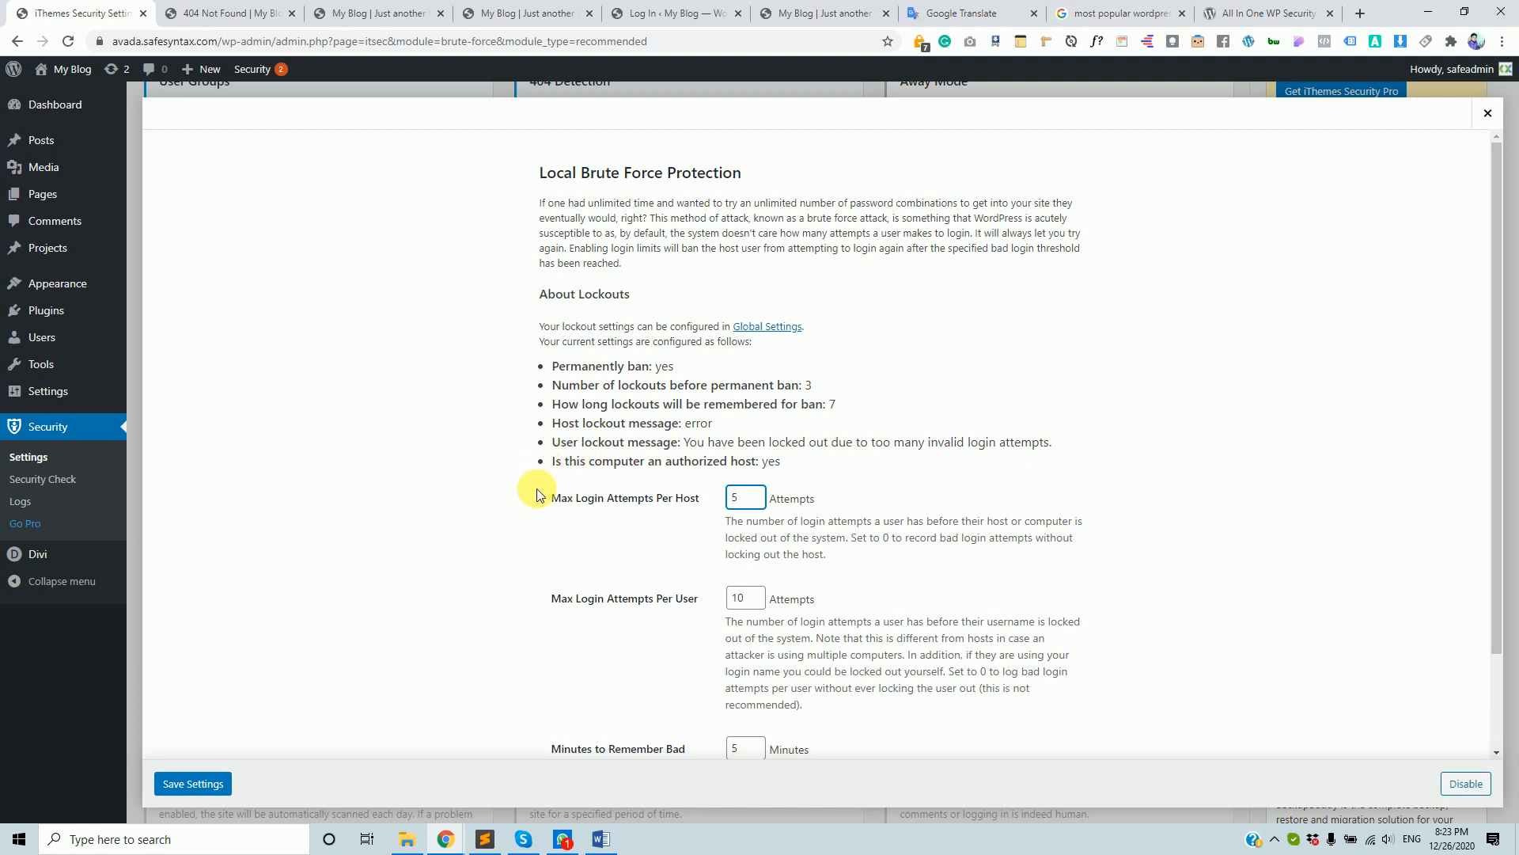
pyautogui.scroll(-2, 716, 344)
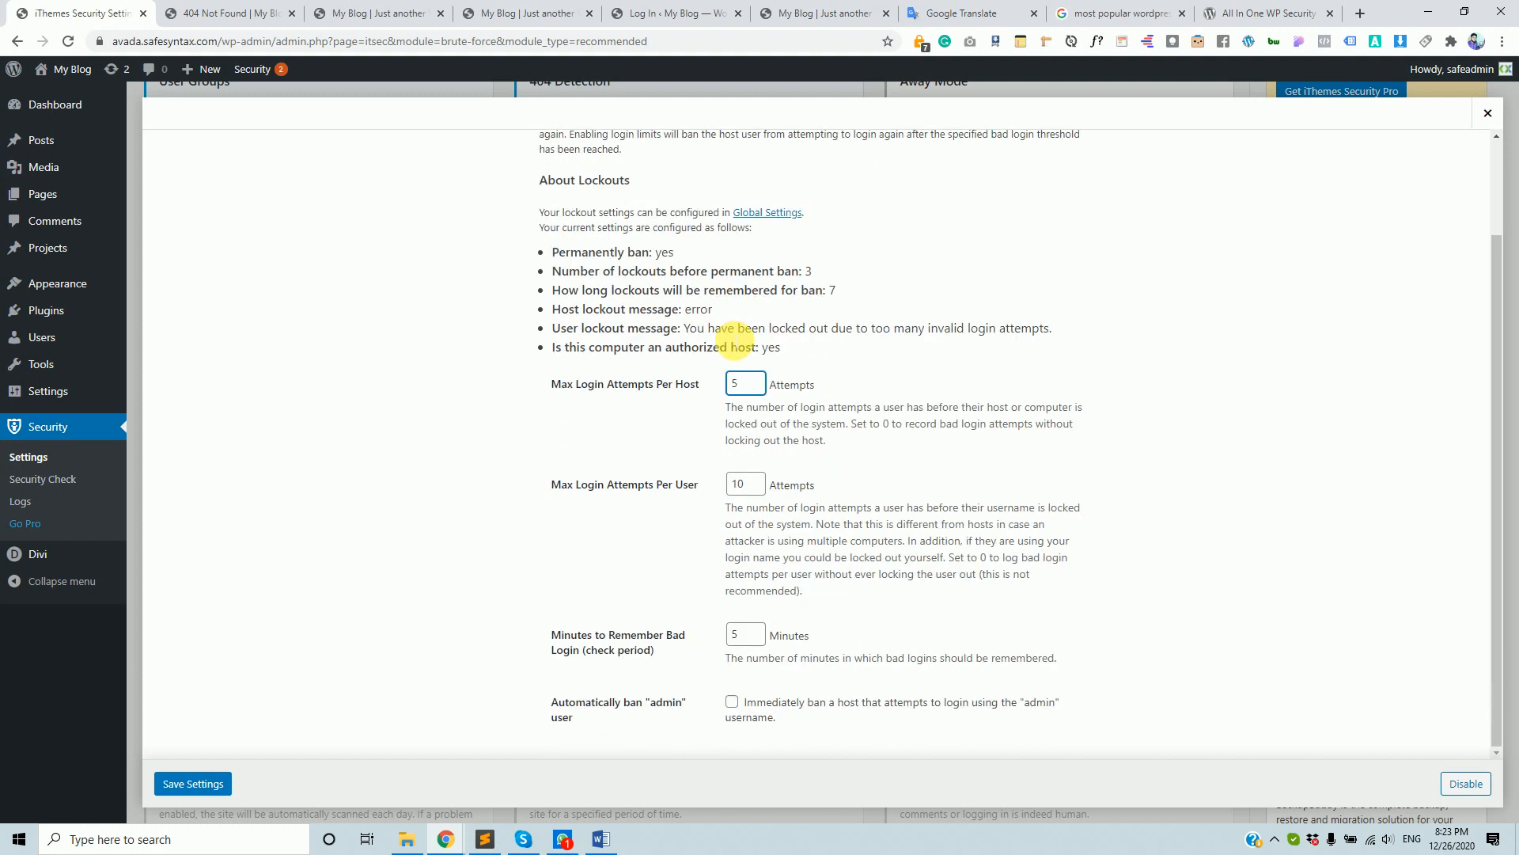
pyautogui.scroll(2, 739, 380)
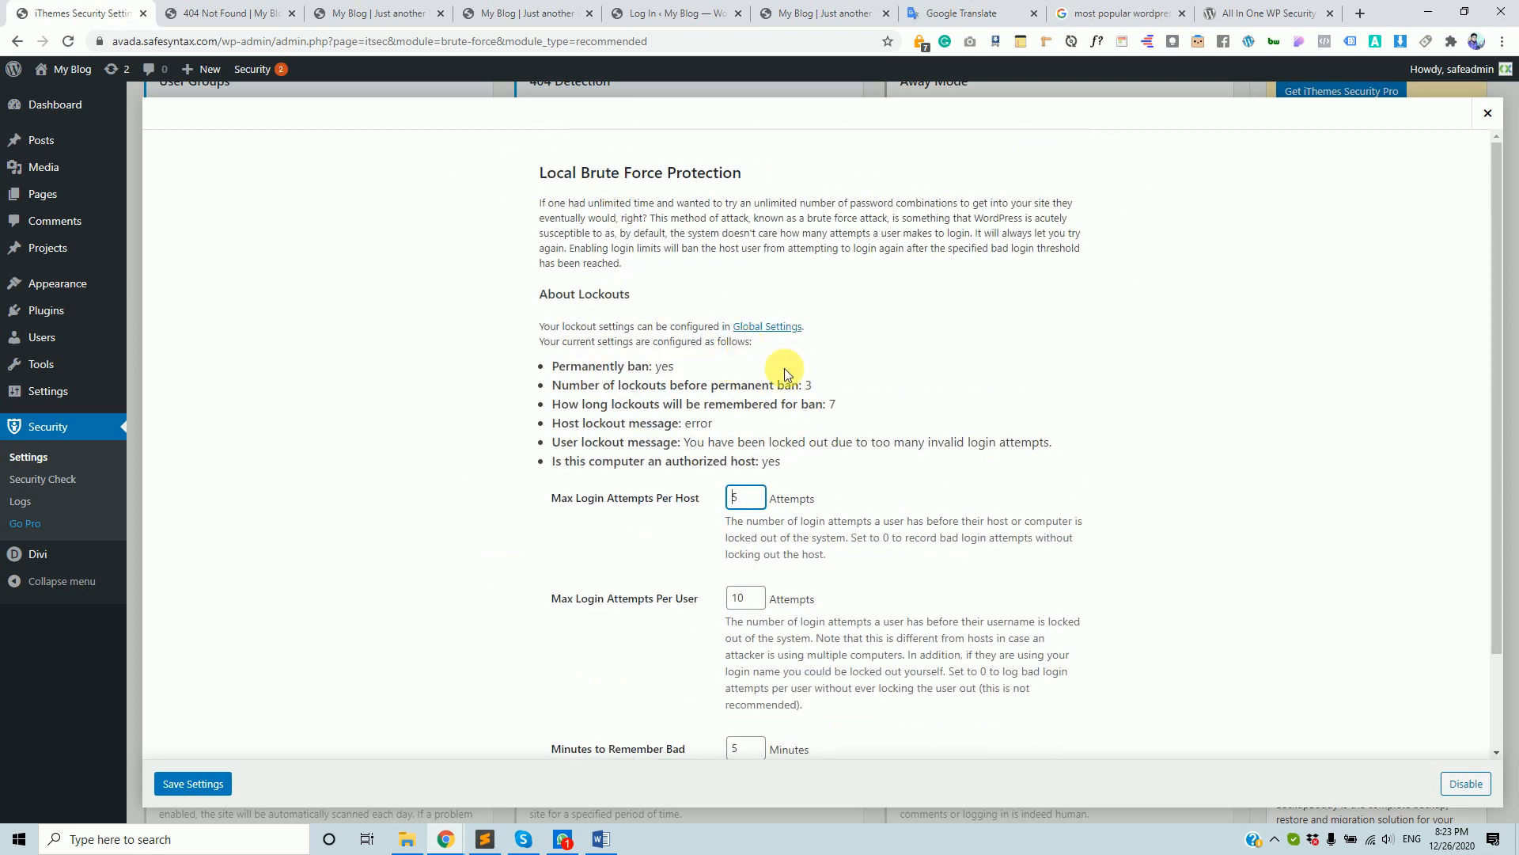
pyautogui.click(675, 507)
# - Highlight the /jahir part of the 404 page's address, then return
pyautogui.click(194, 12)
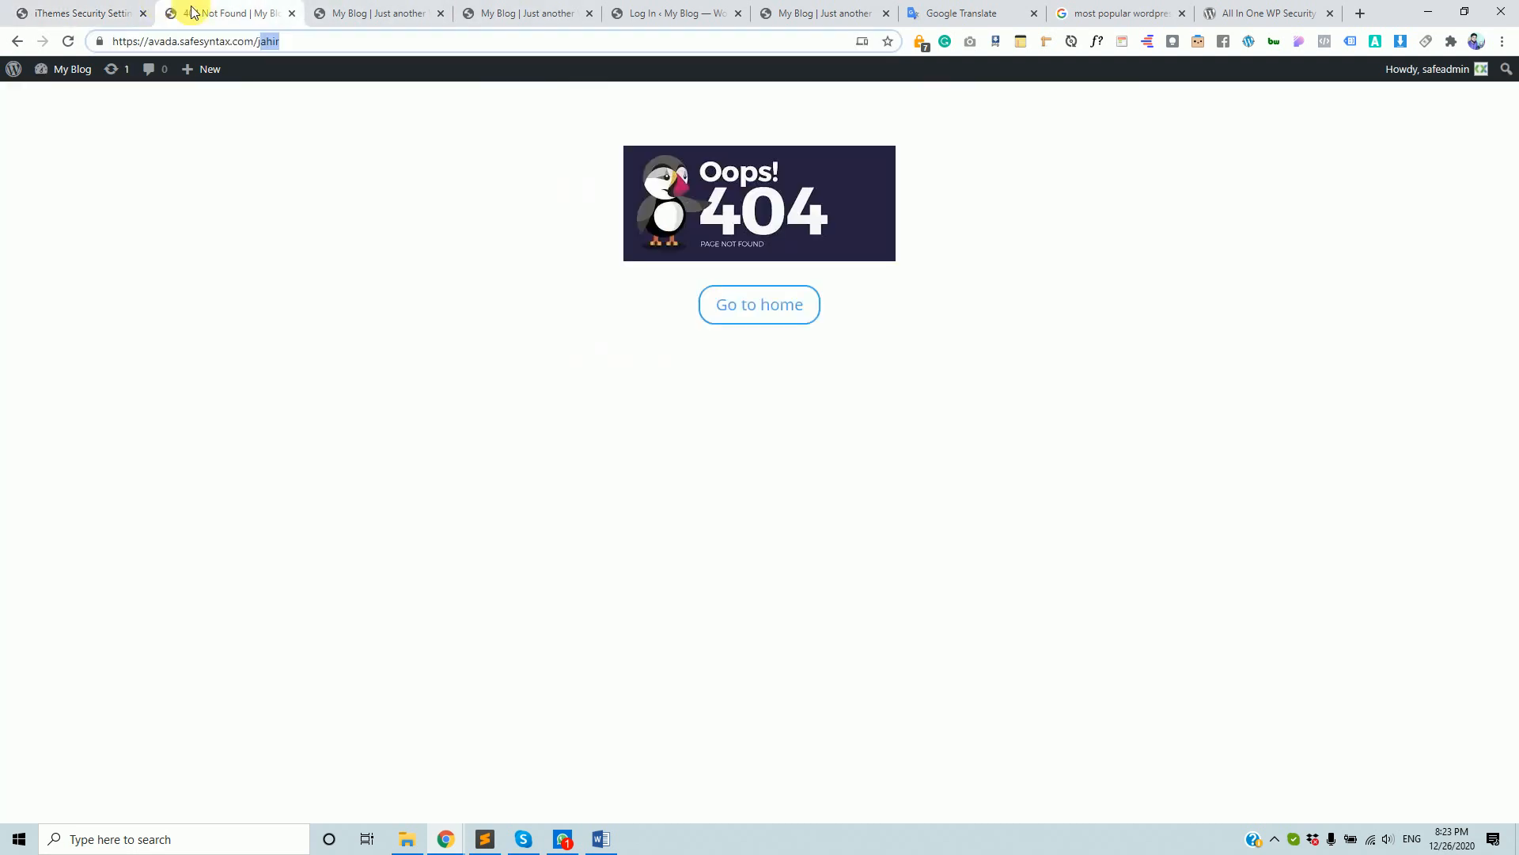
pyautogui.click(262, 42)
pyautogui.moveTo(253, 41); pyautogui.dragTo(421, 75)
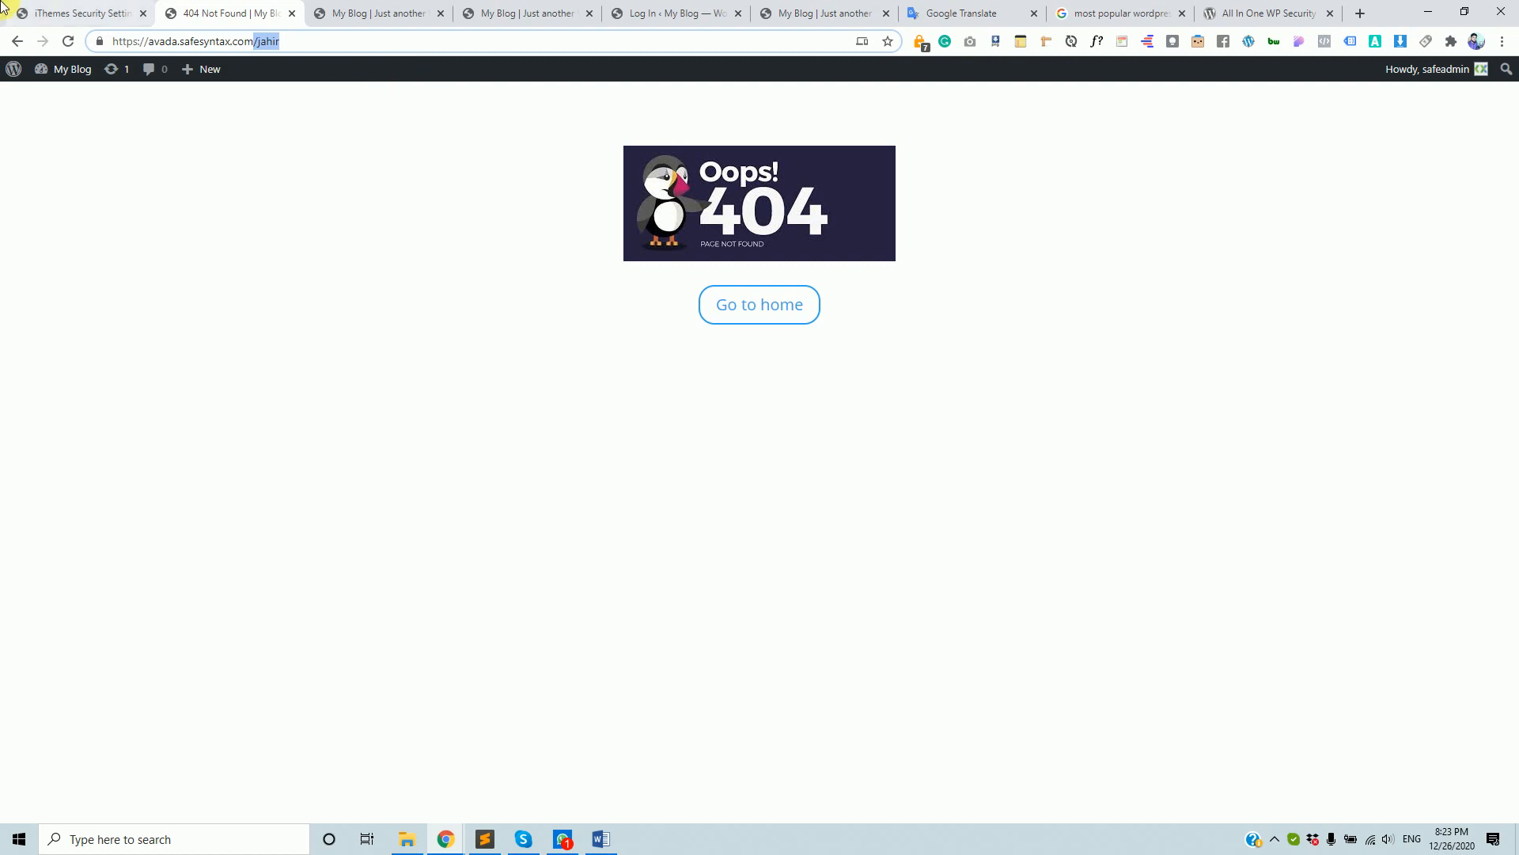
pyautogui.click(45, 7)
# - Highlight the per-host limit of 5 and the 5 minutes to remember bad logins
pyautogui.doubleClick(750, 499)
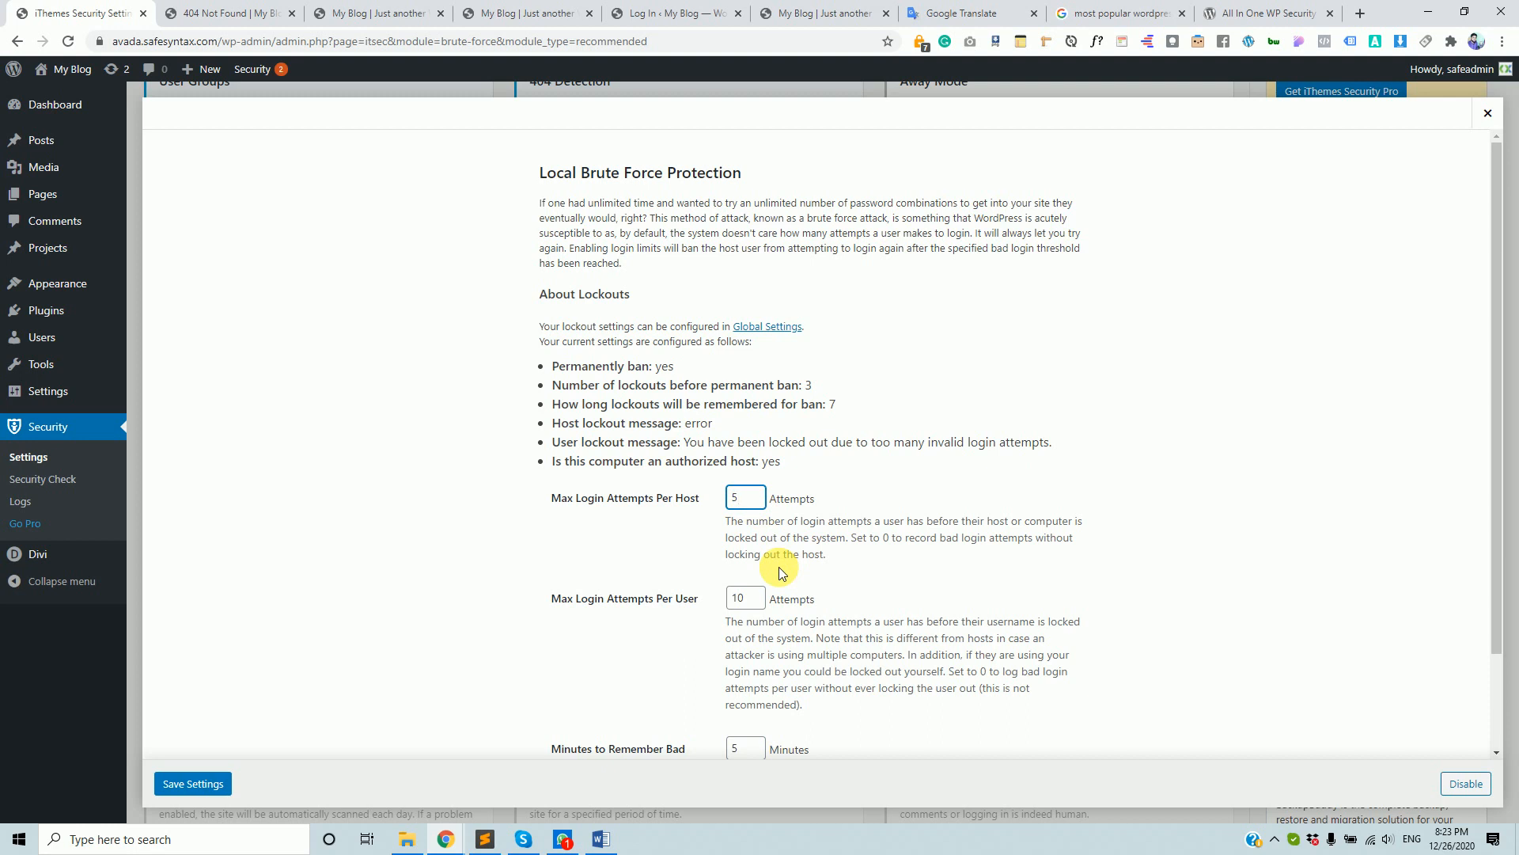
pyautogui.moveTo(744, 498); pyautogui.dragTo(695, 494)
pyautogui.scroll(-1, 740, 610)
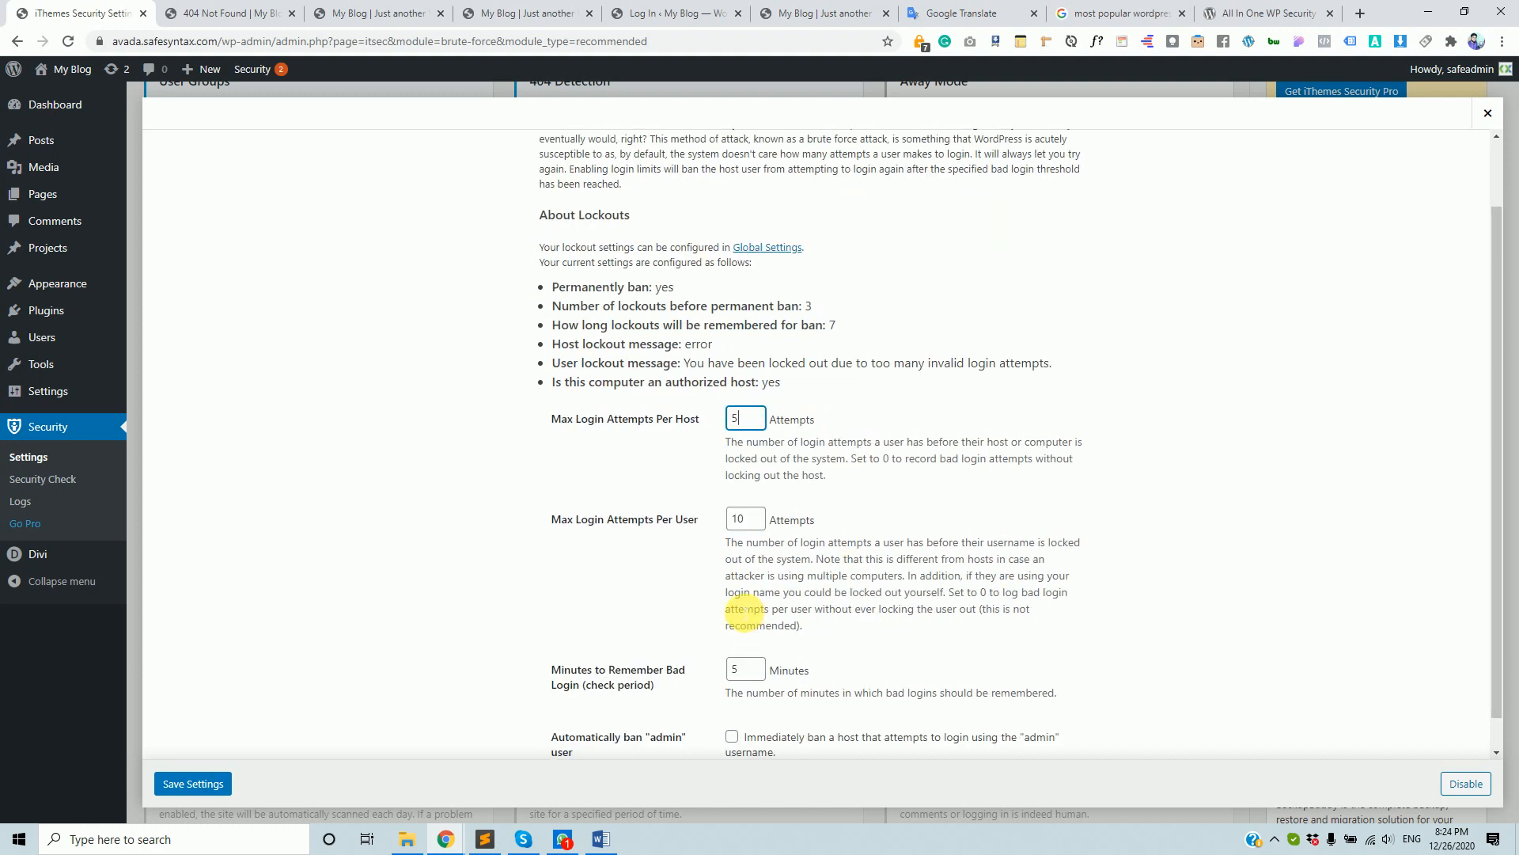
pyautogui.scroll(-1, 740, 610)
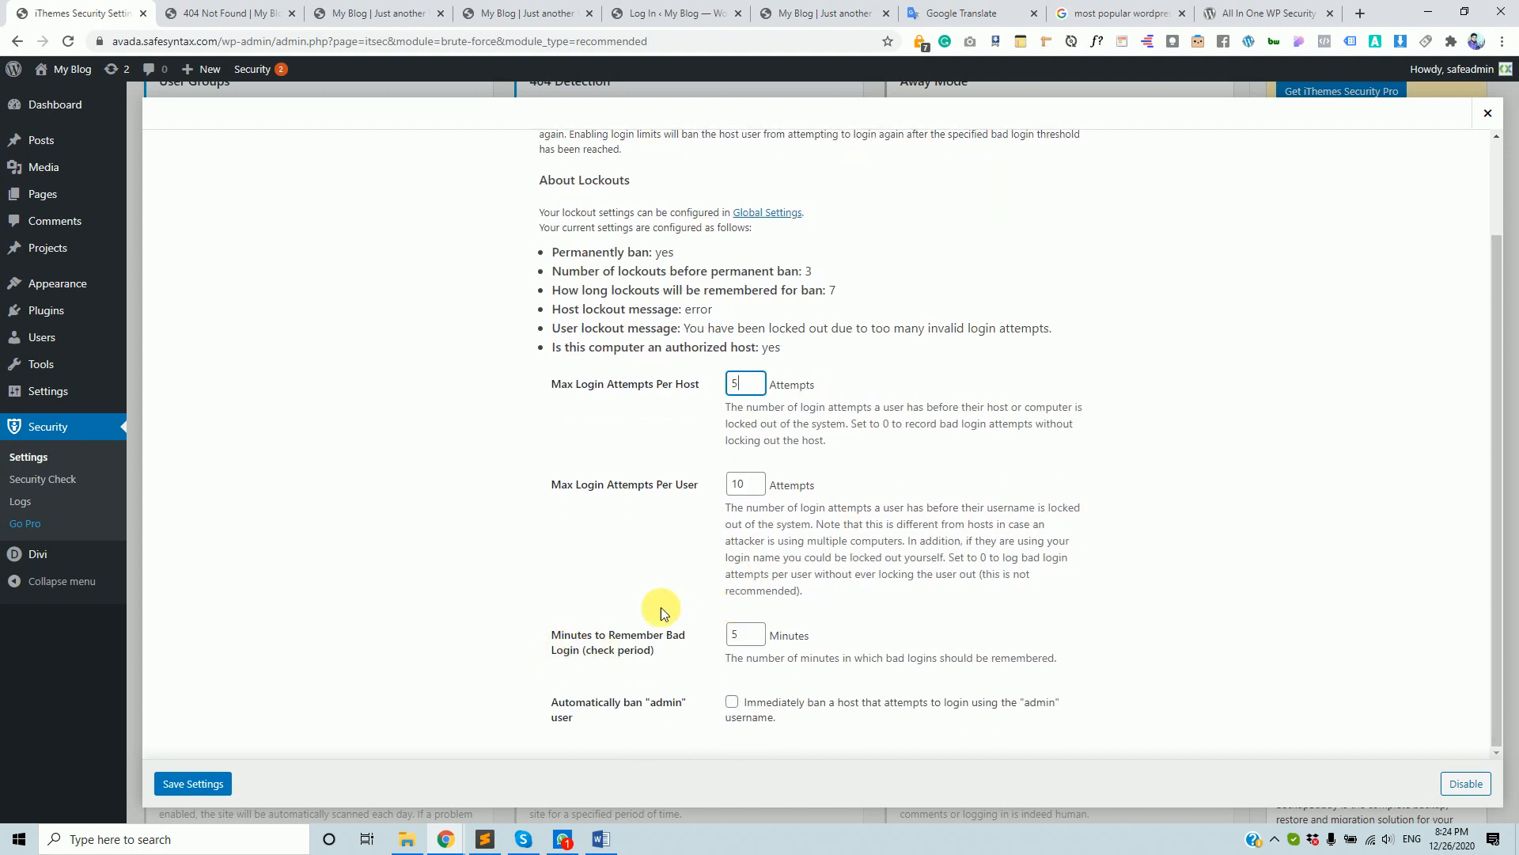
pyautogui.doubleClick(738, 635)
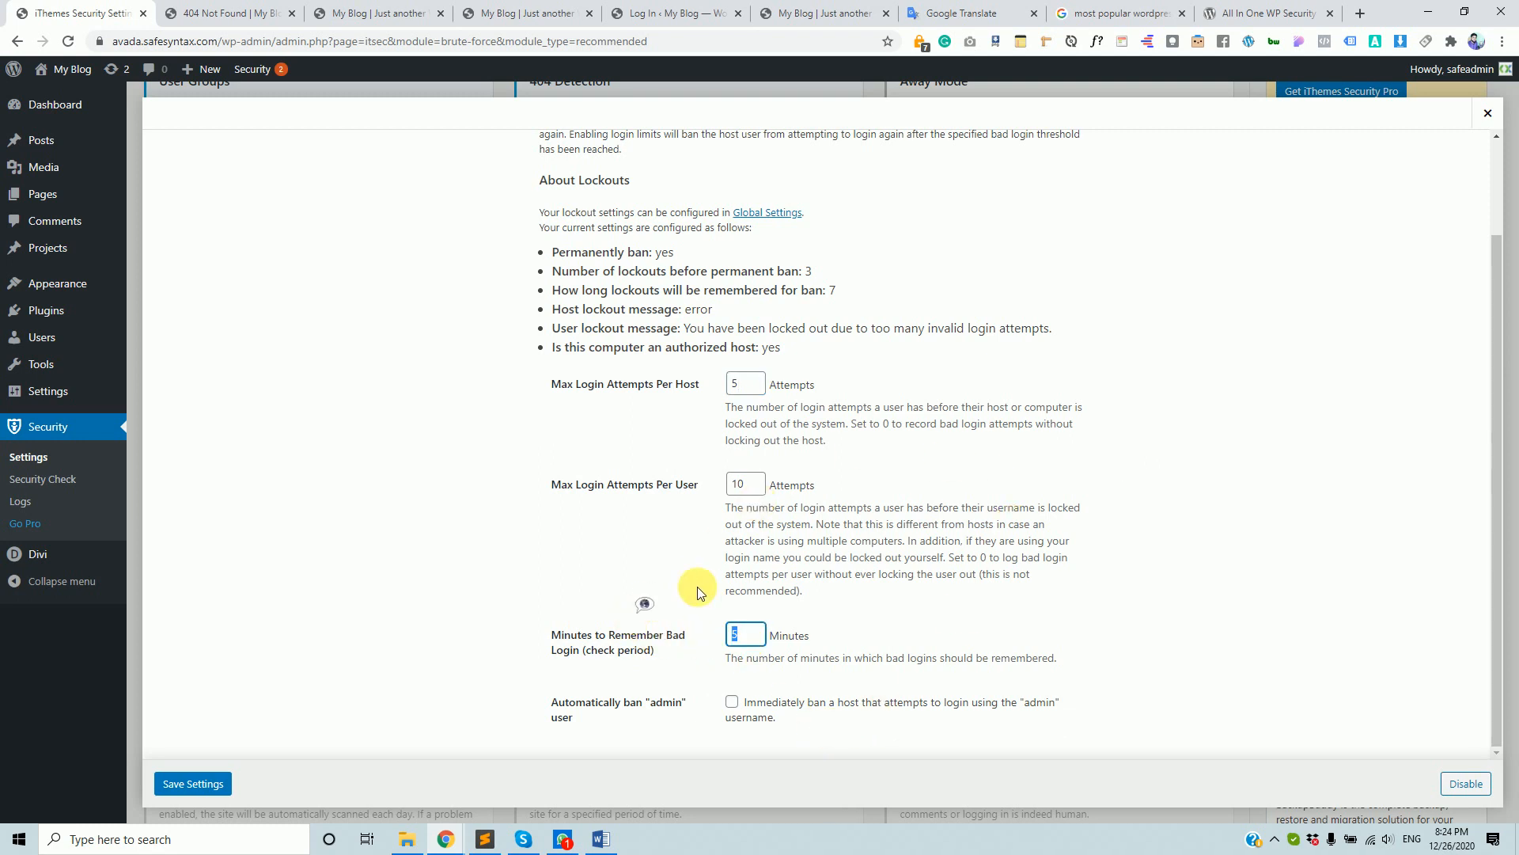
pyautogui.scroll(2, 708, 542)
pyautogui.scroll(-2, 705, 601)
pyautogui.scroll(2, 707, 602)
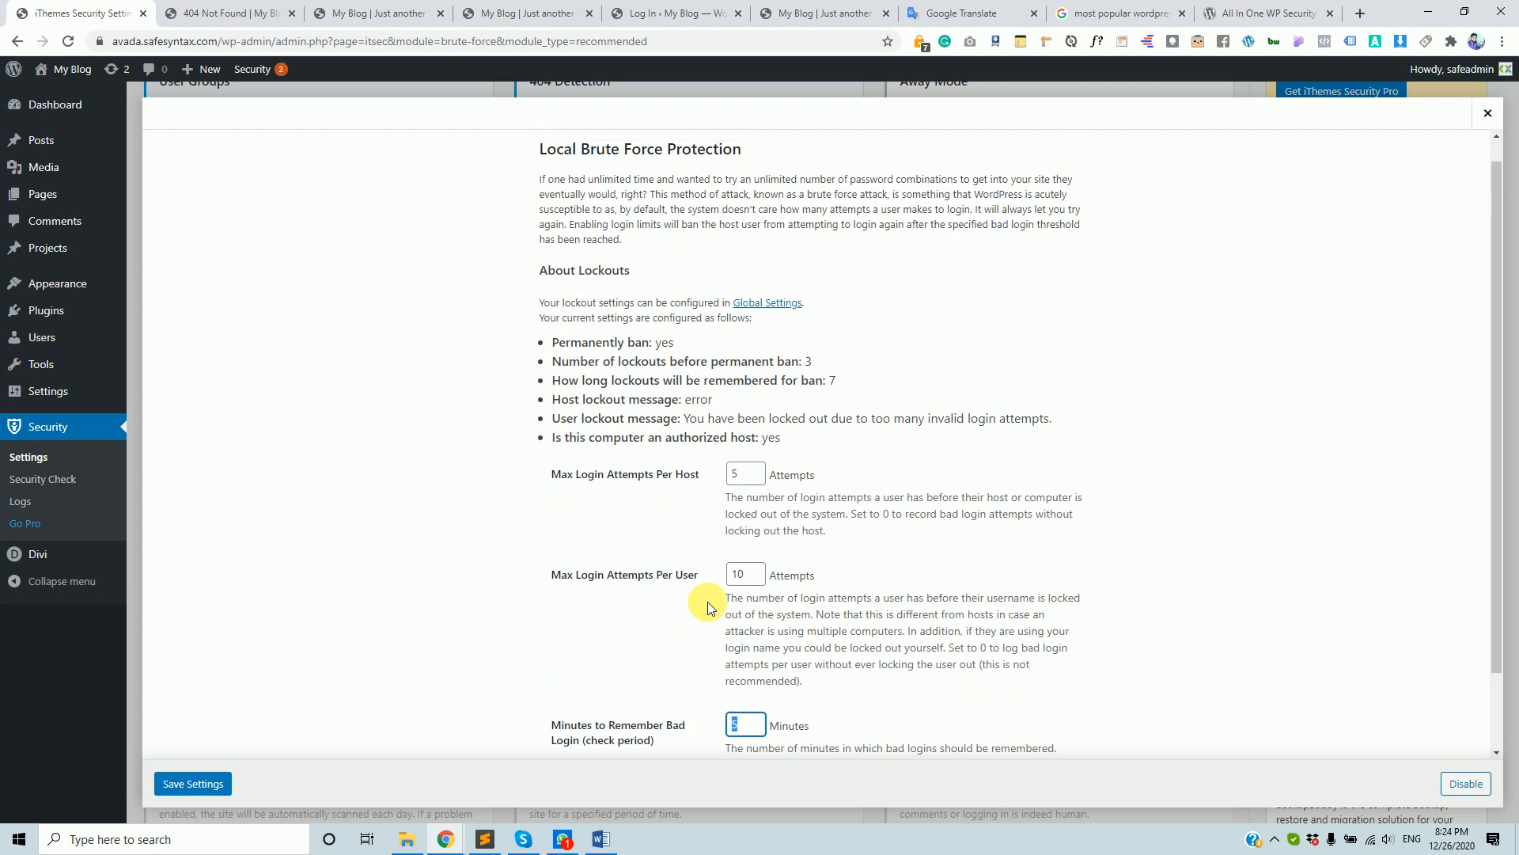
# - Close brute force settings, then check Network Brute Force Protection's API key and auto-ban setting
pyautogui.click(1488, 114)
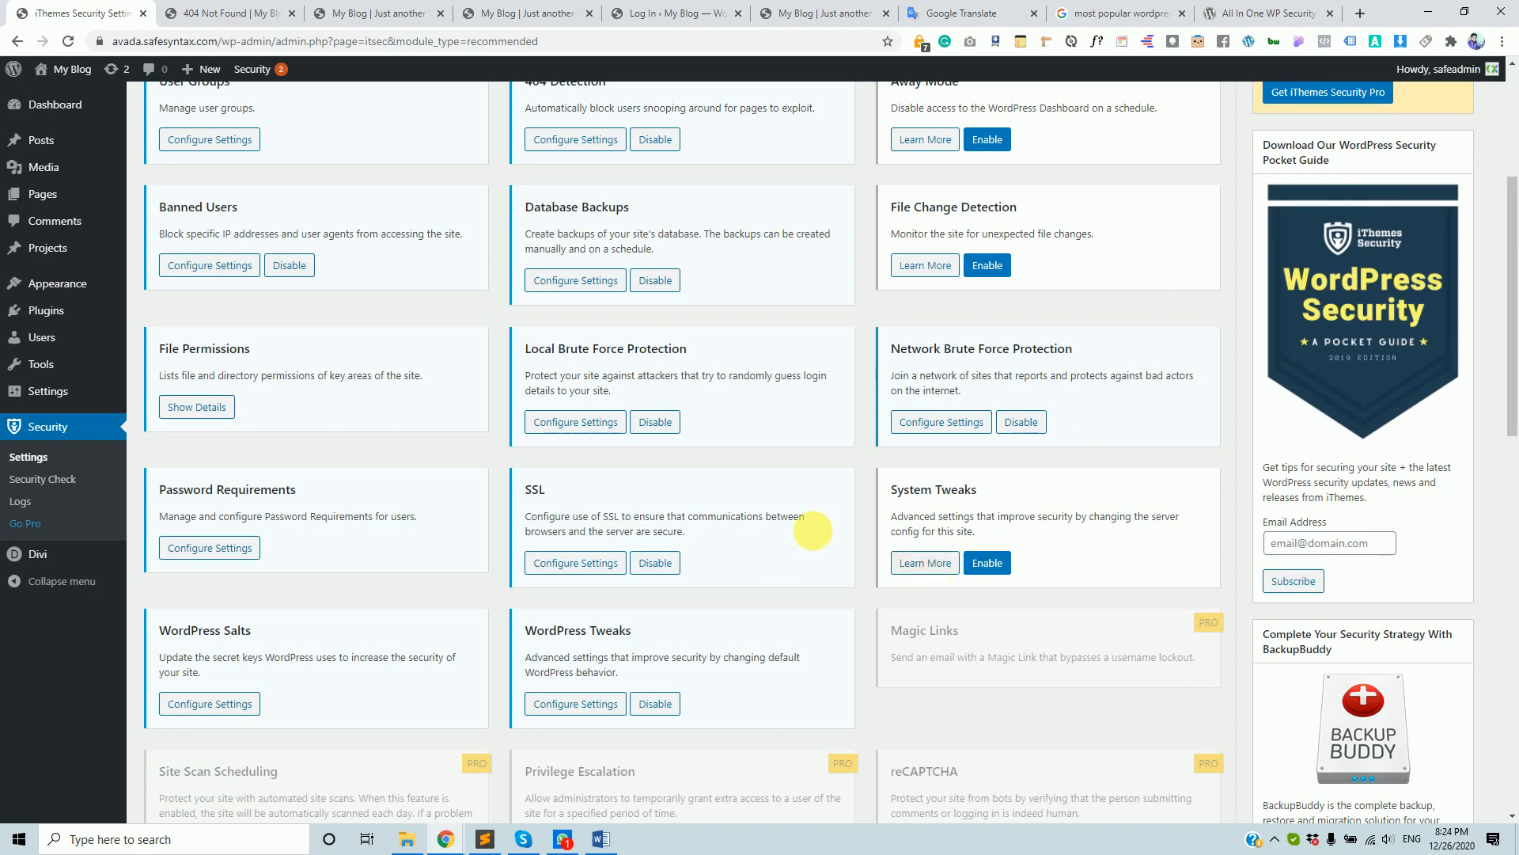
pyautogui.scroll(4, 583, 339)
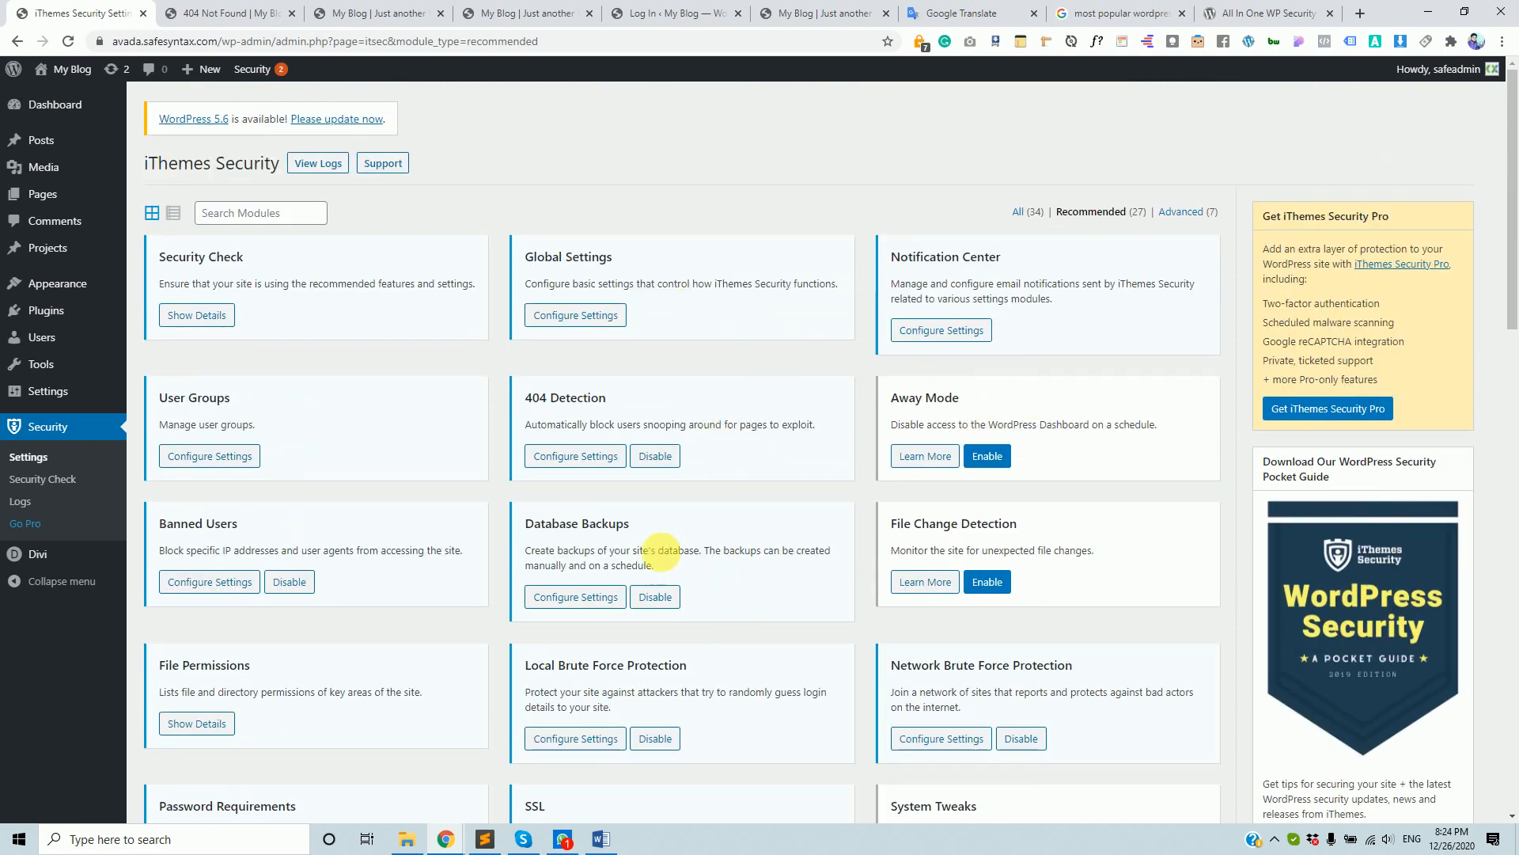
pyautogui.scroll(-2, 618, 368)
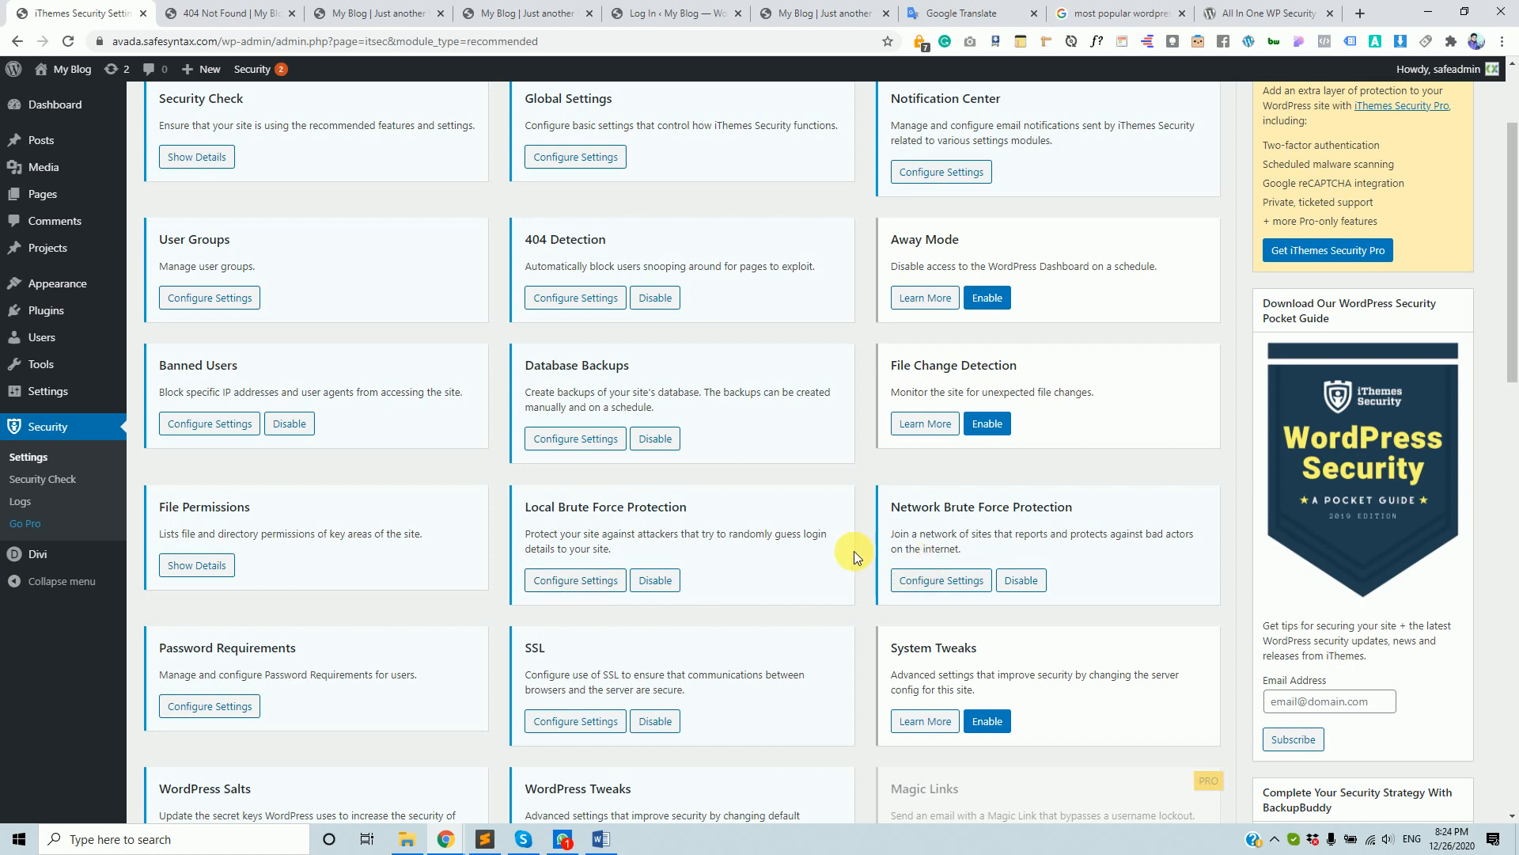
pyautogui.click(950, 579)
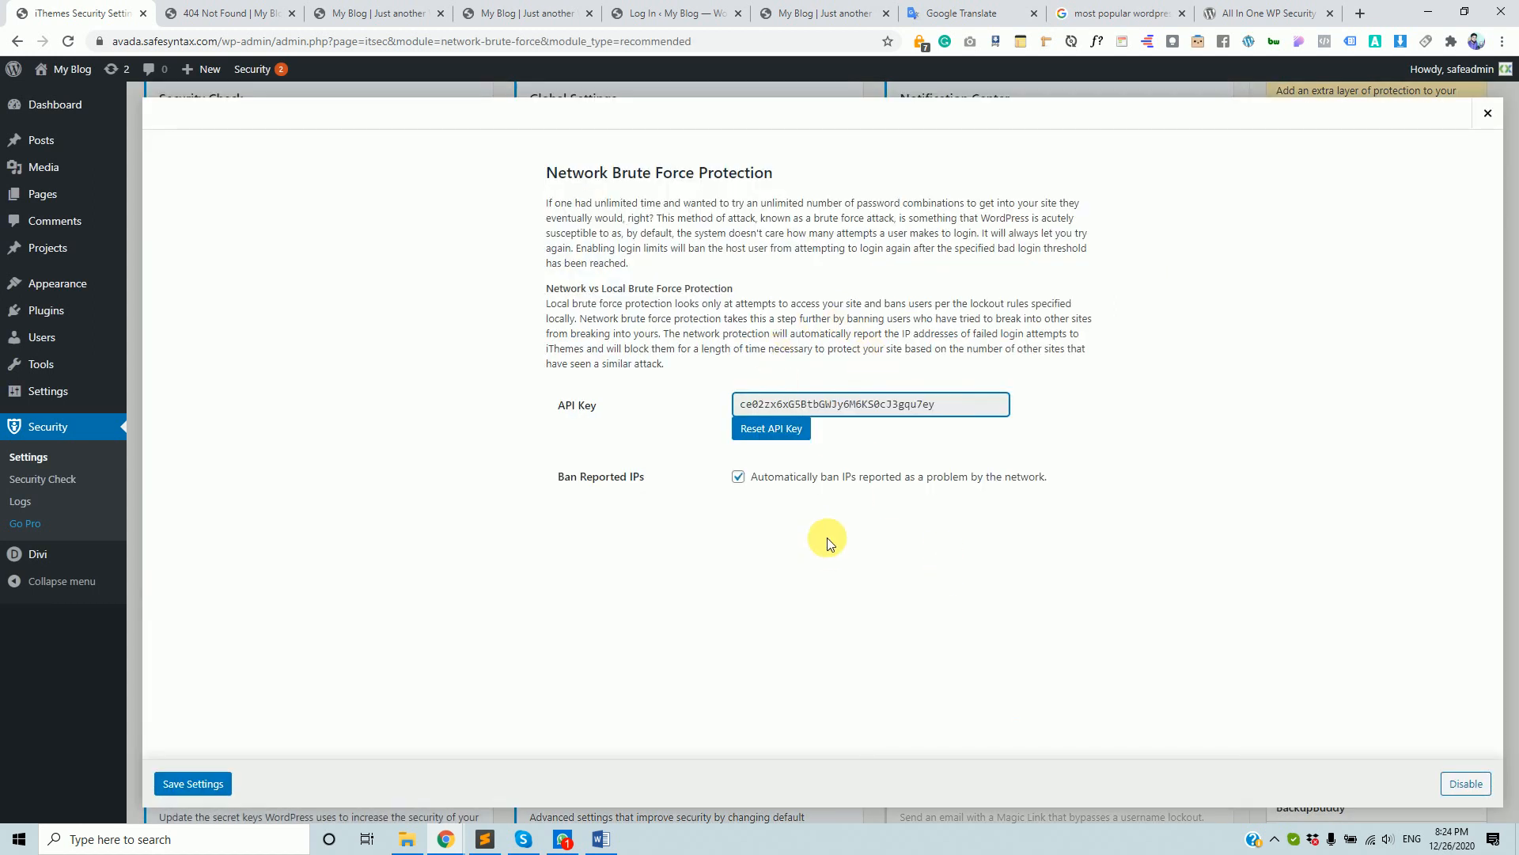
pyautogui.click(1488, 113)
pyautogui.scroll(-5, 1108, 392)
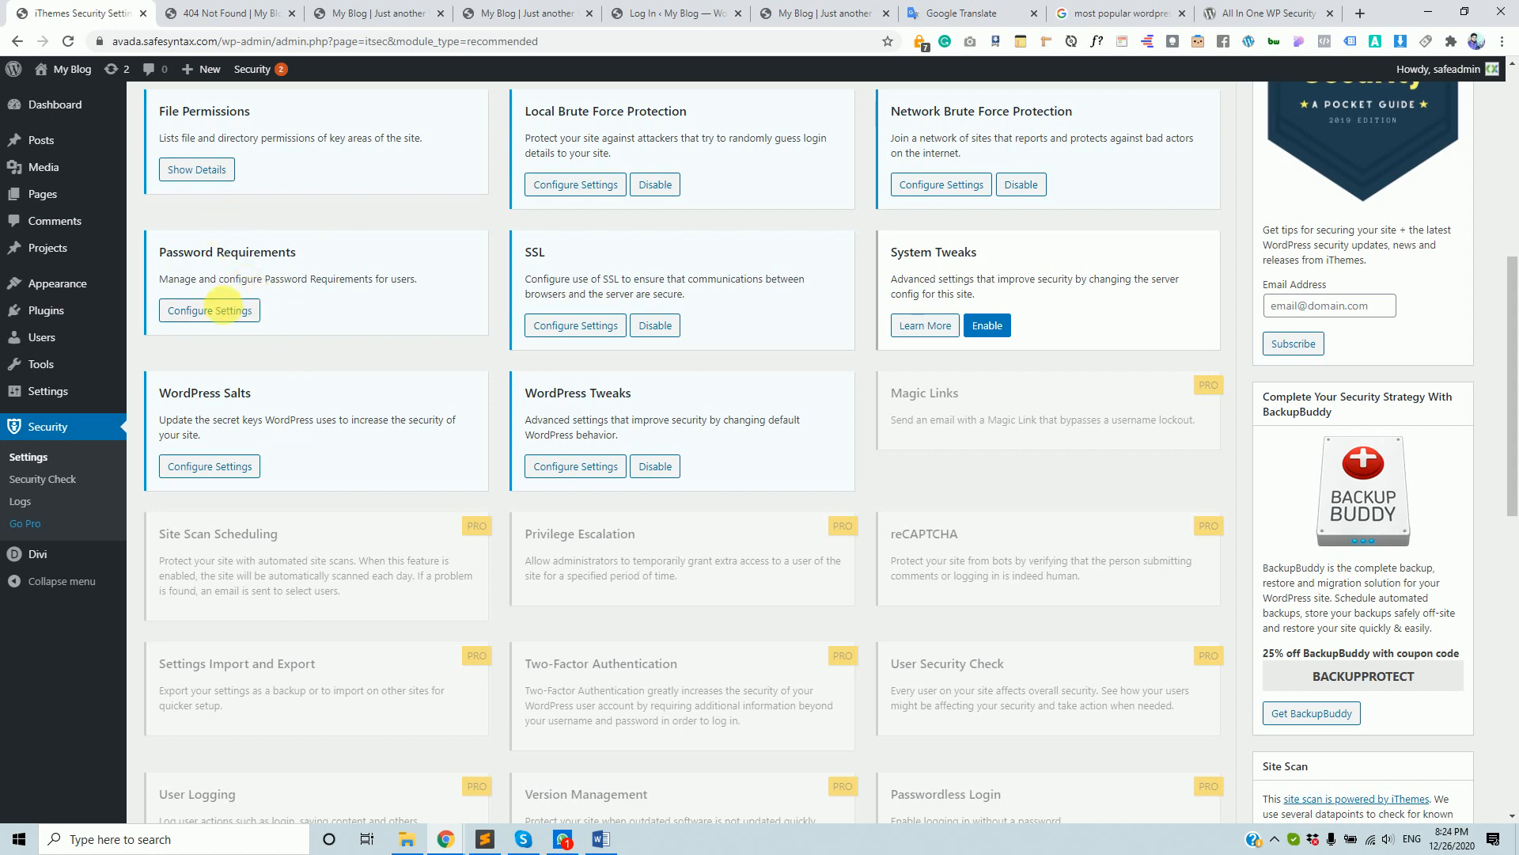
# - Open Password Requirements and turn on Strong Passwords enforcement
pyautogui.click(211, 310)
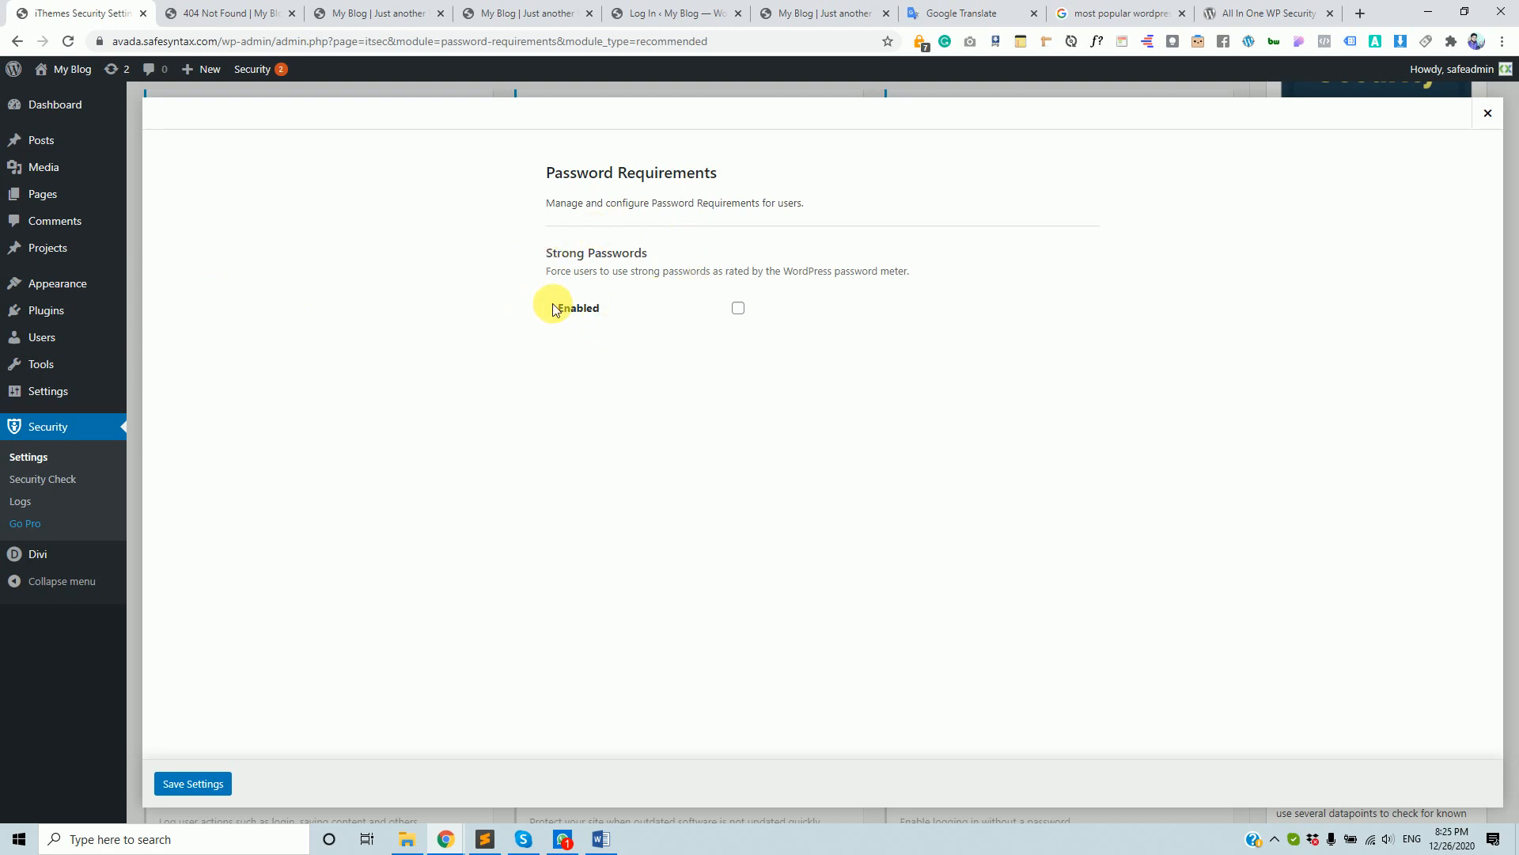
pyautogui.click(738, 308)
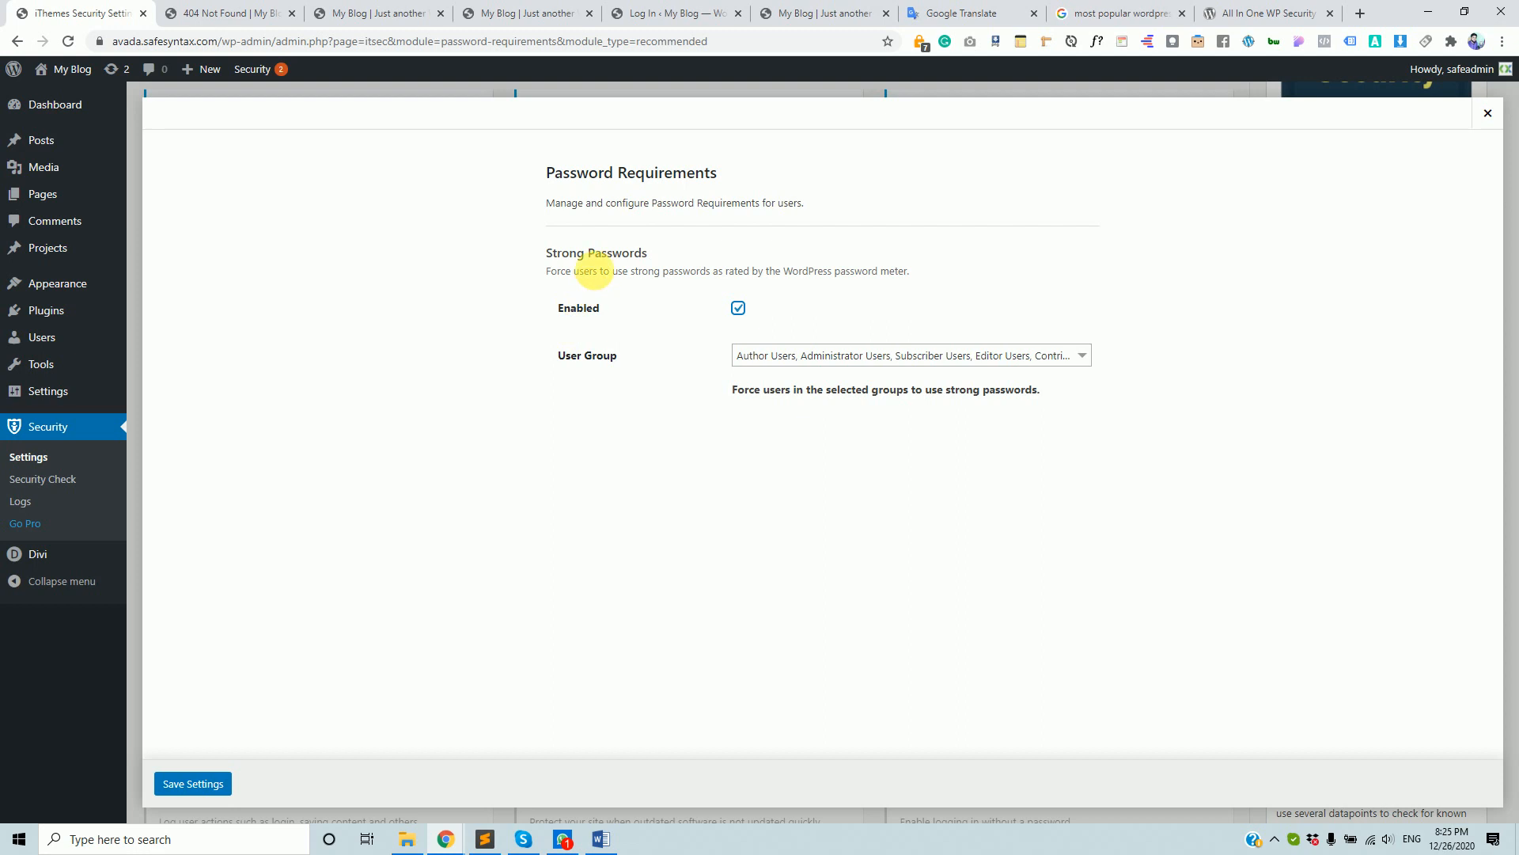
pyautogui.moveTo(540, 255); pyautogui.dragTo(674, 252)
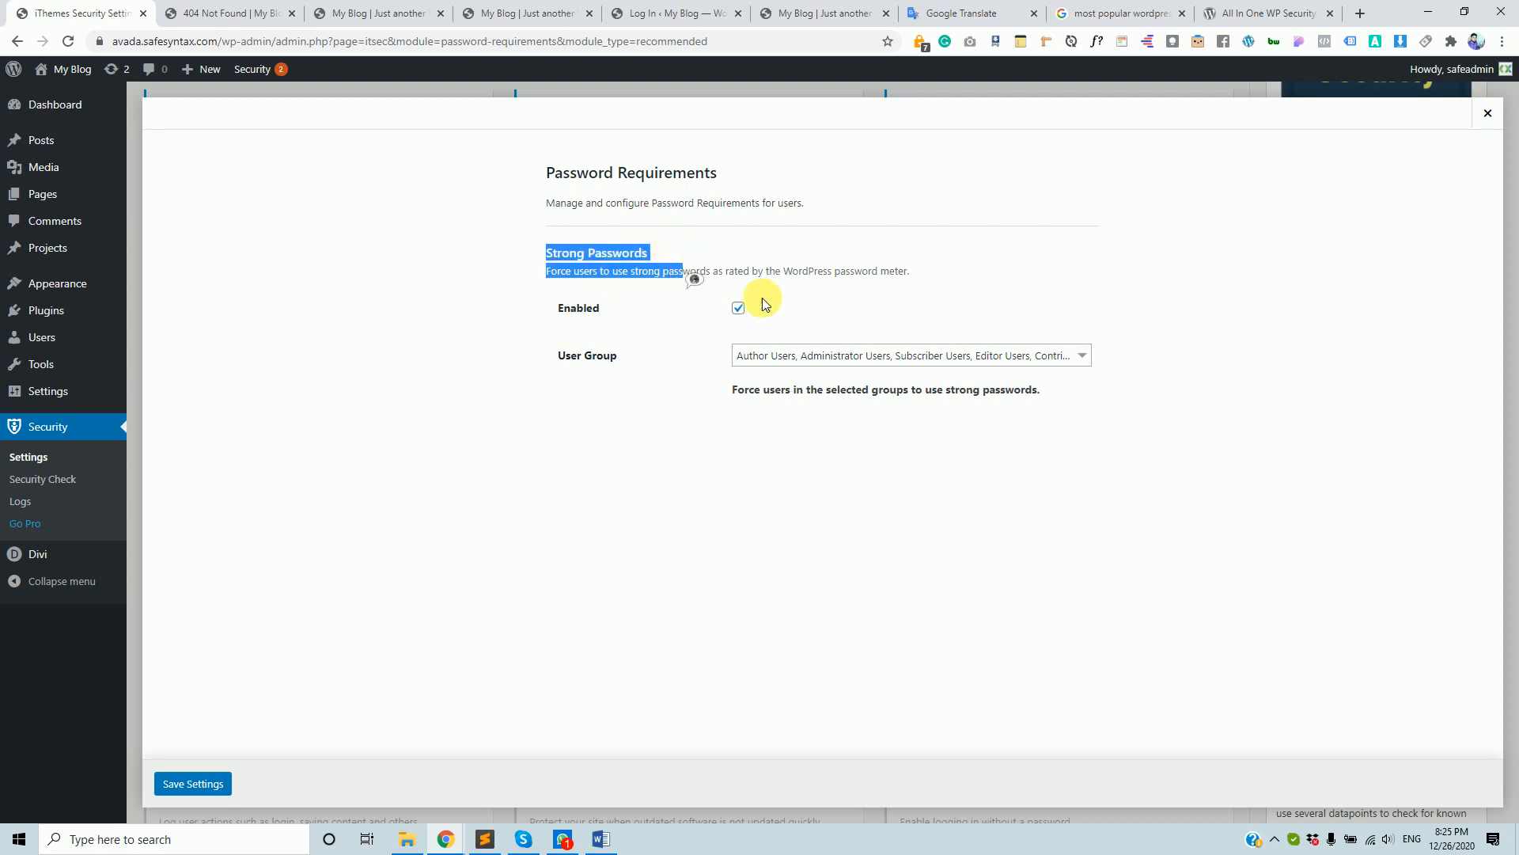
pyautogui.click(836, 302)
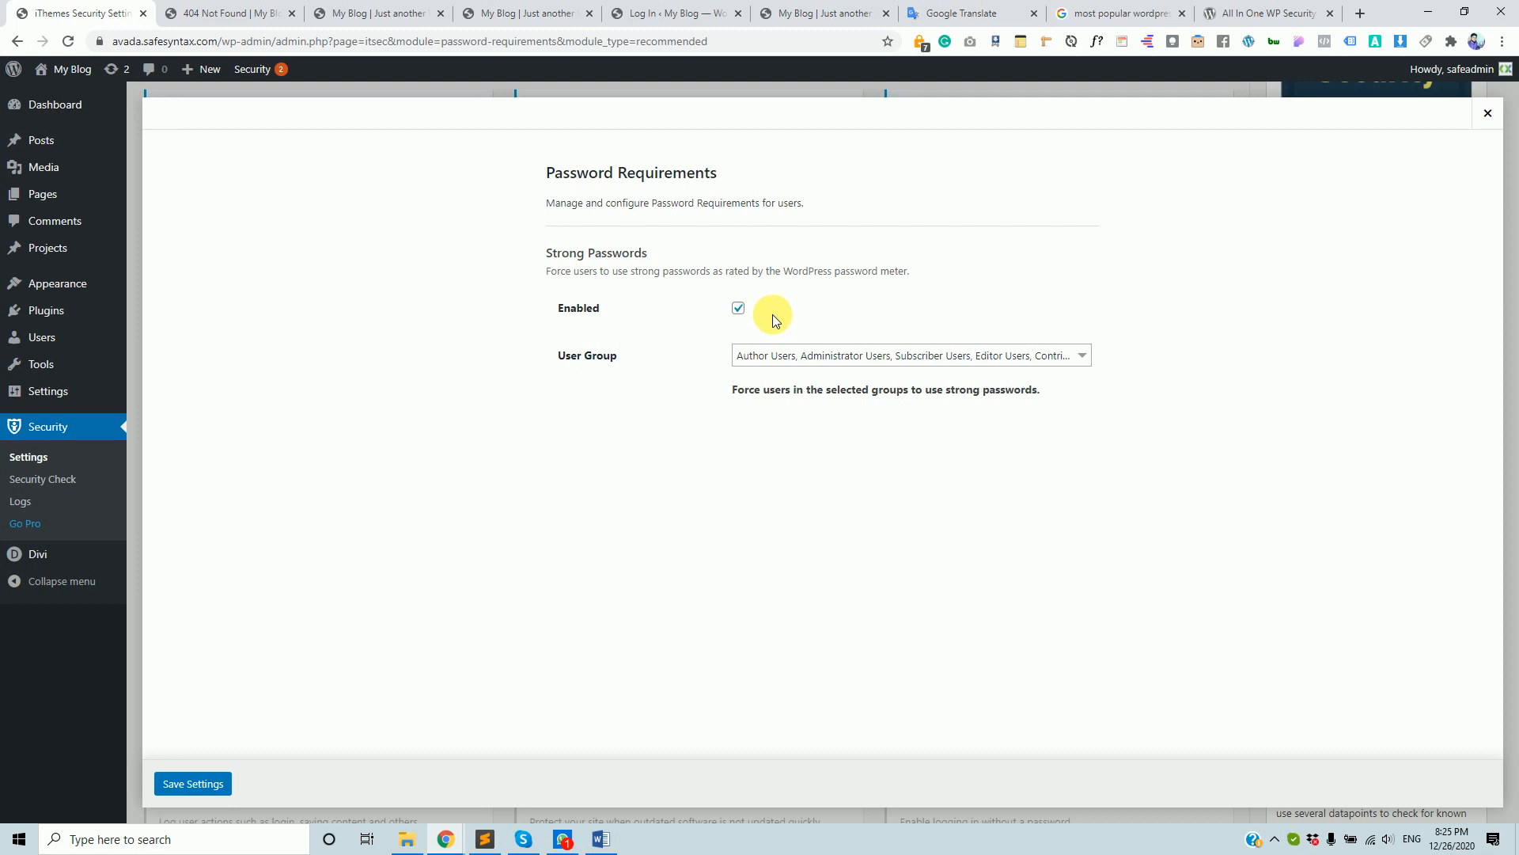
# - Select all six user groups for strong passwords and save the settings
pyautogui.click(847, 357)
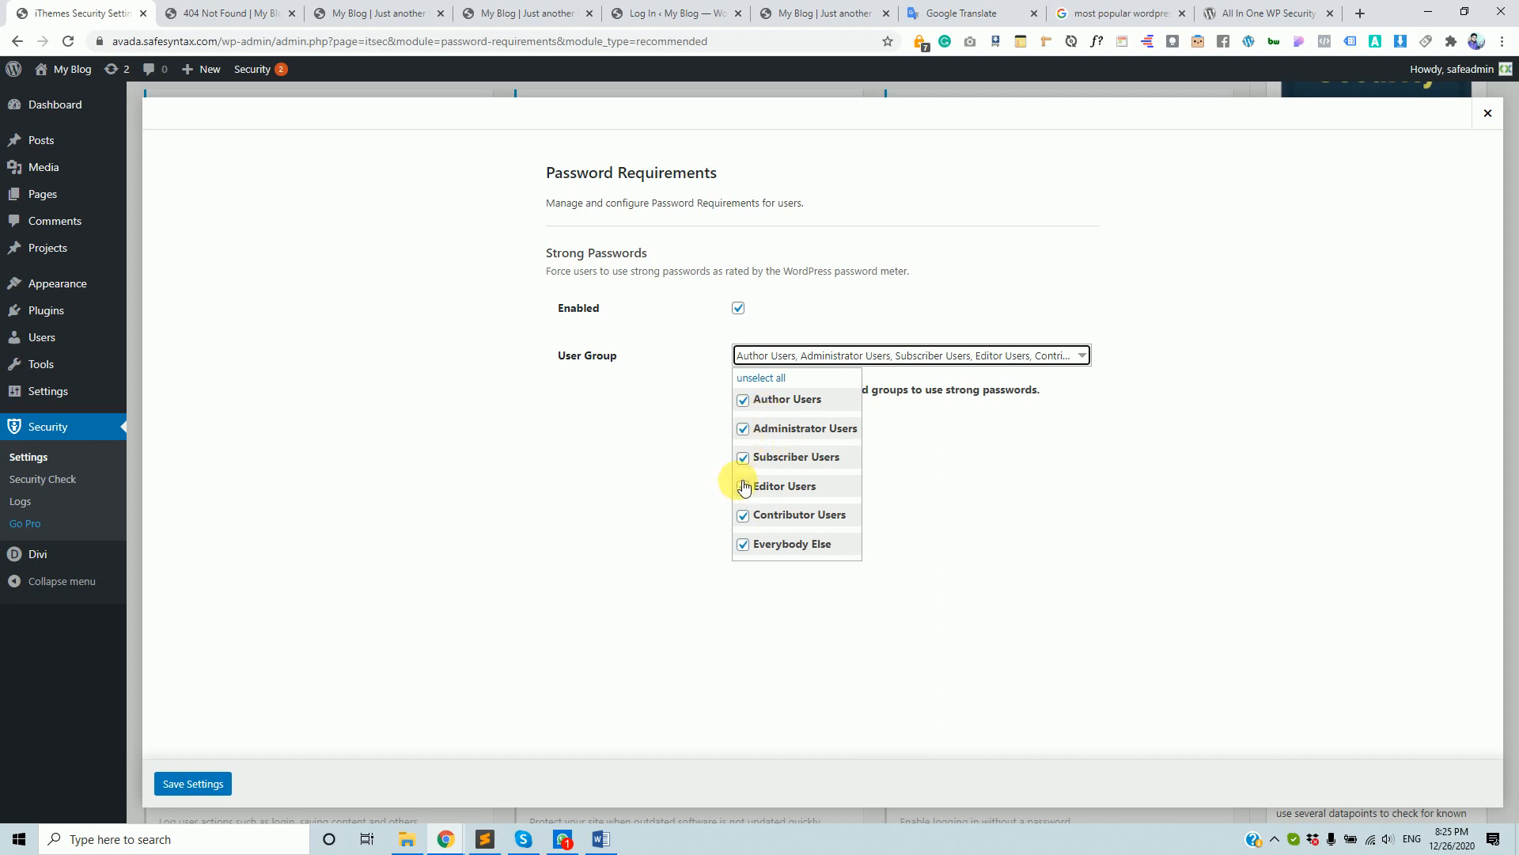
pyautogui.click(745, 428)
pyautogui.click(745, 428)
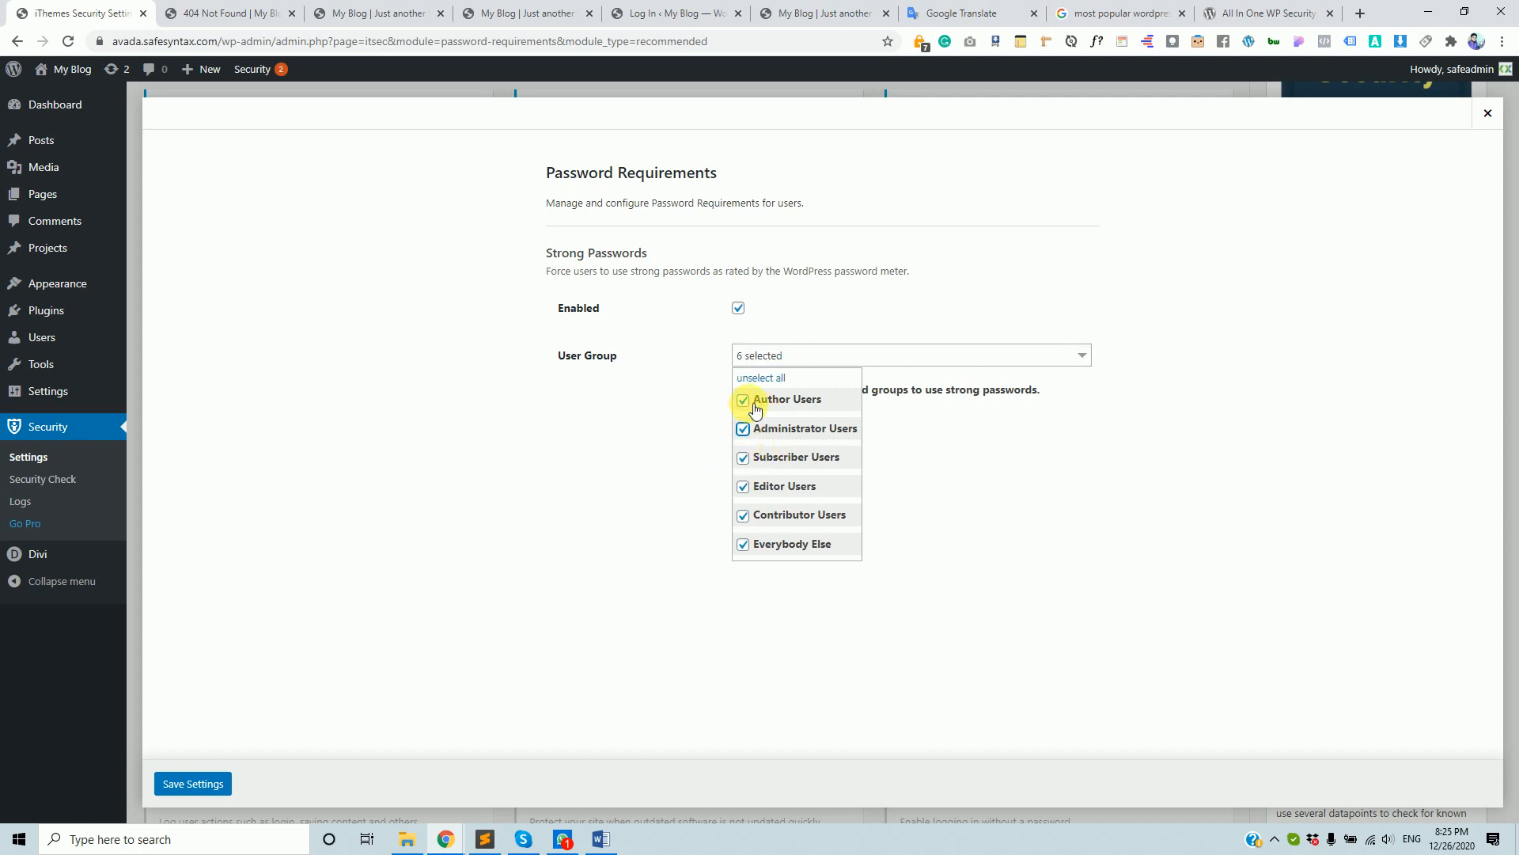
pyautogui.click(744, 401)
pyautogui.click(744, 457)
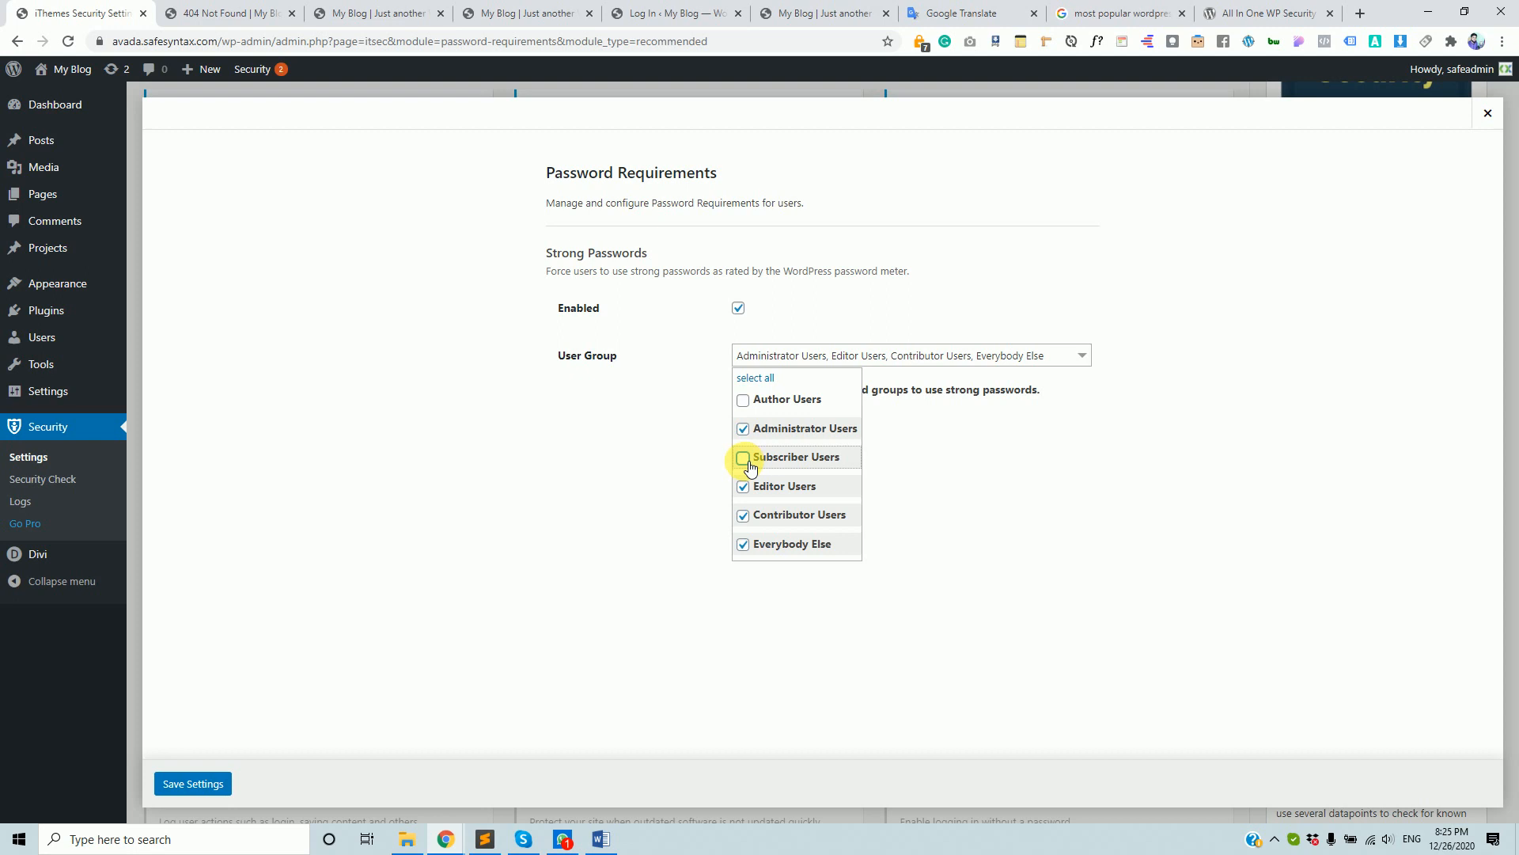
pyautogui.click(744, 486)
pyautogui.click(744, 486)
pyautogui.click(744, 458)
pyautogui.click(744, 401)
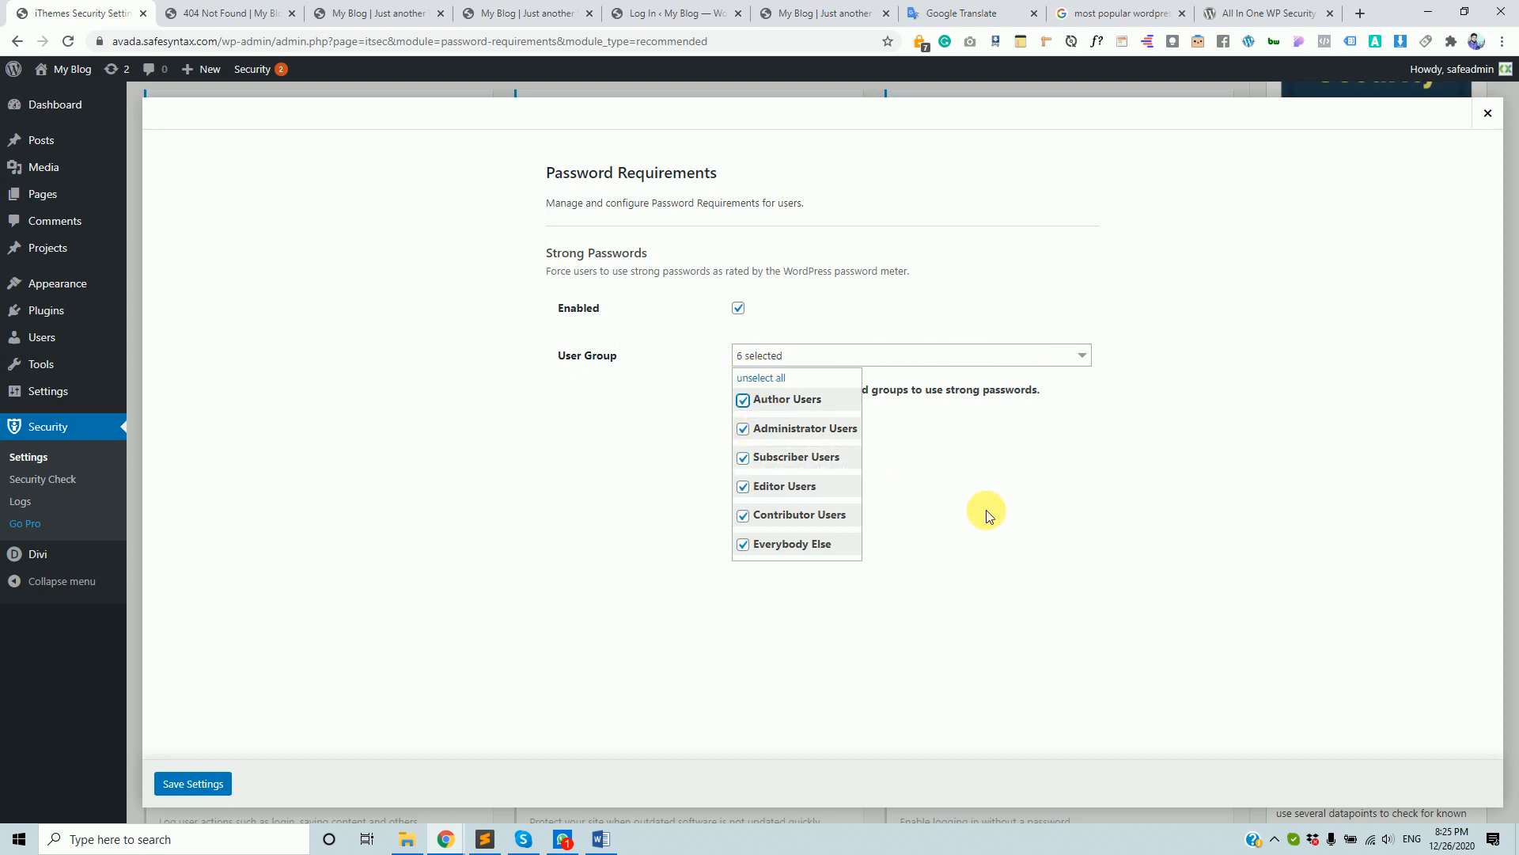
pyautogui.click(1179, 480)
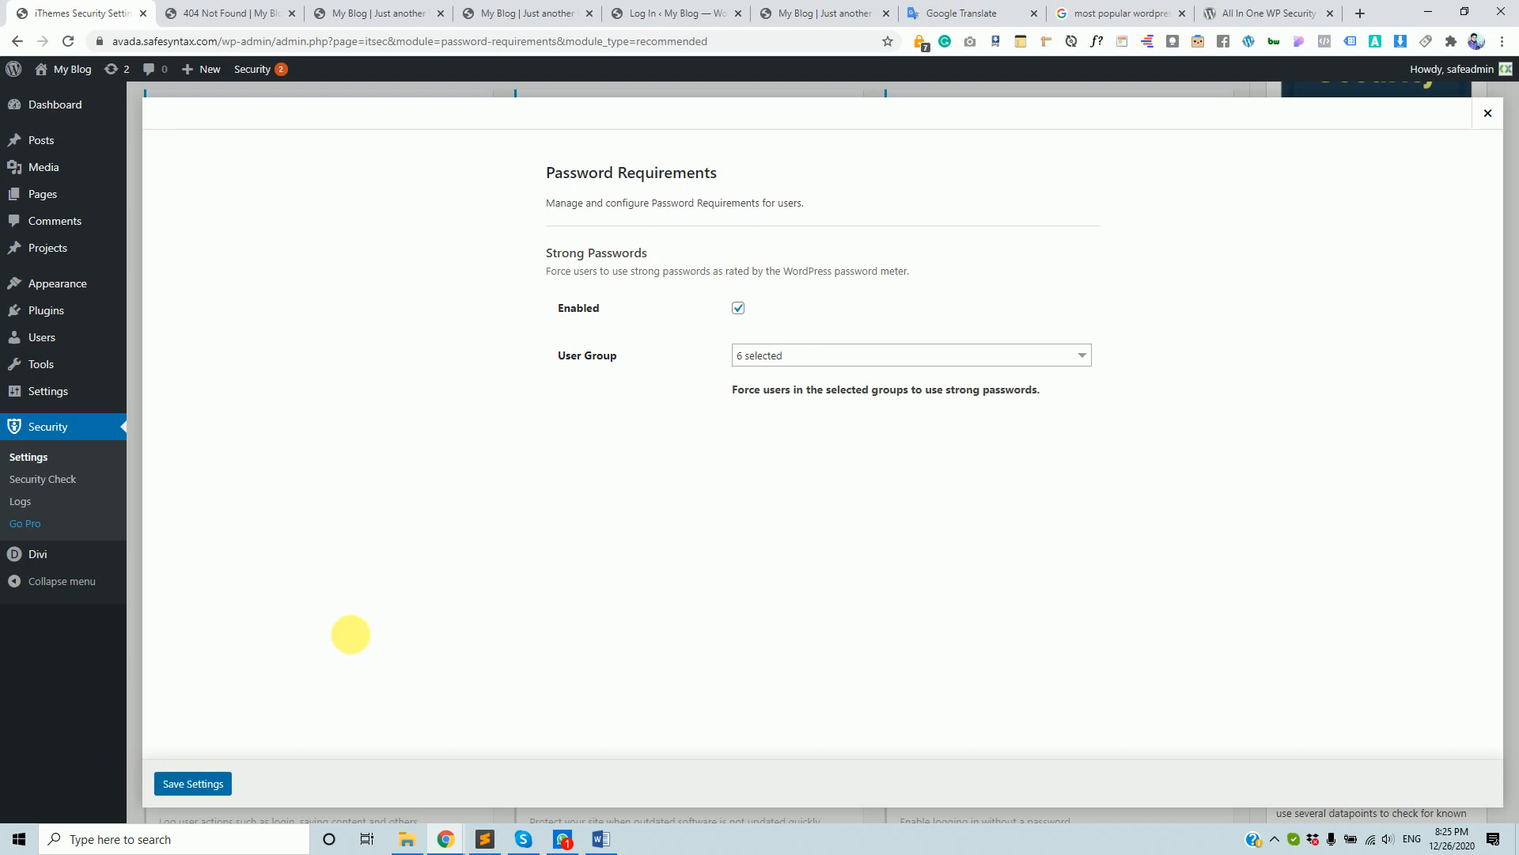
pyautogui.click(193, 783)
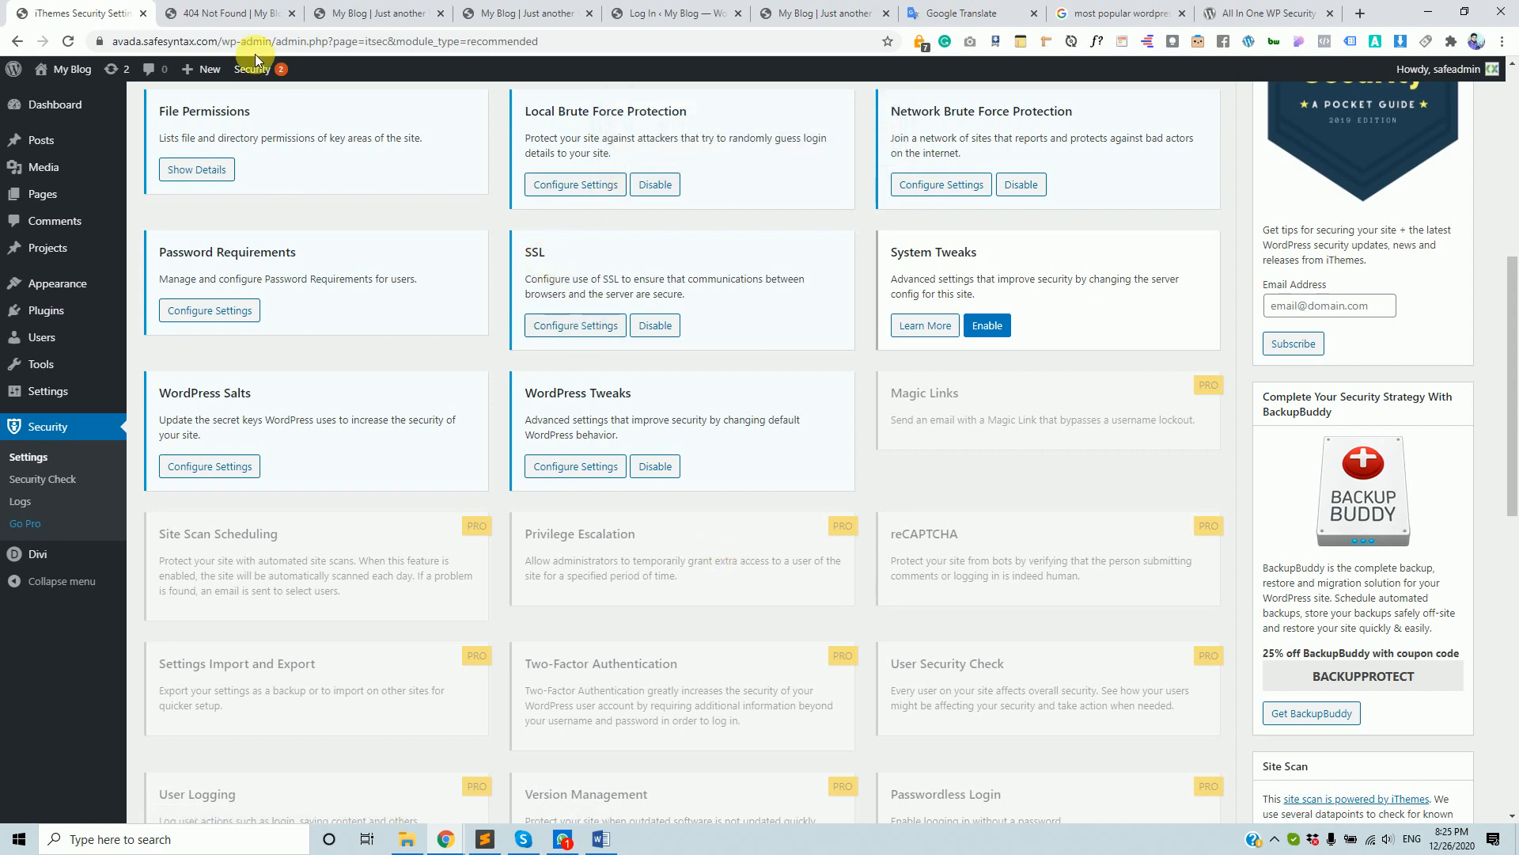
# - Open SSL settings and show the Redirect All HTTP Page Requests options
pyautogui.click(557, 325)
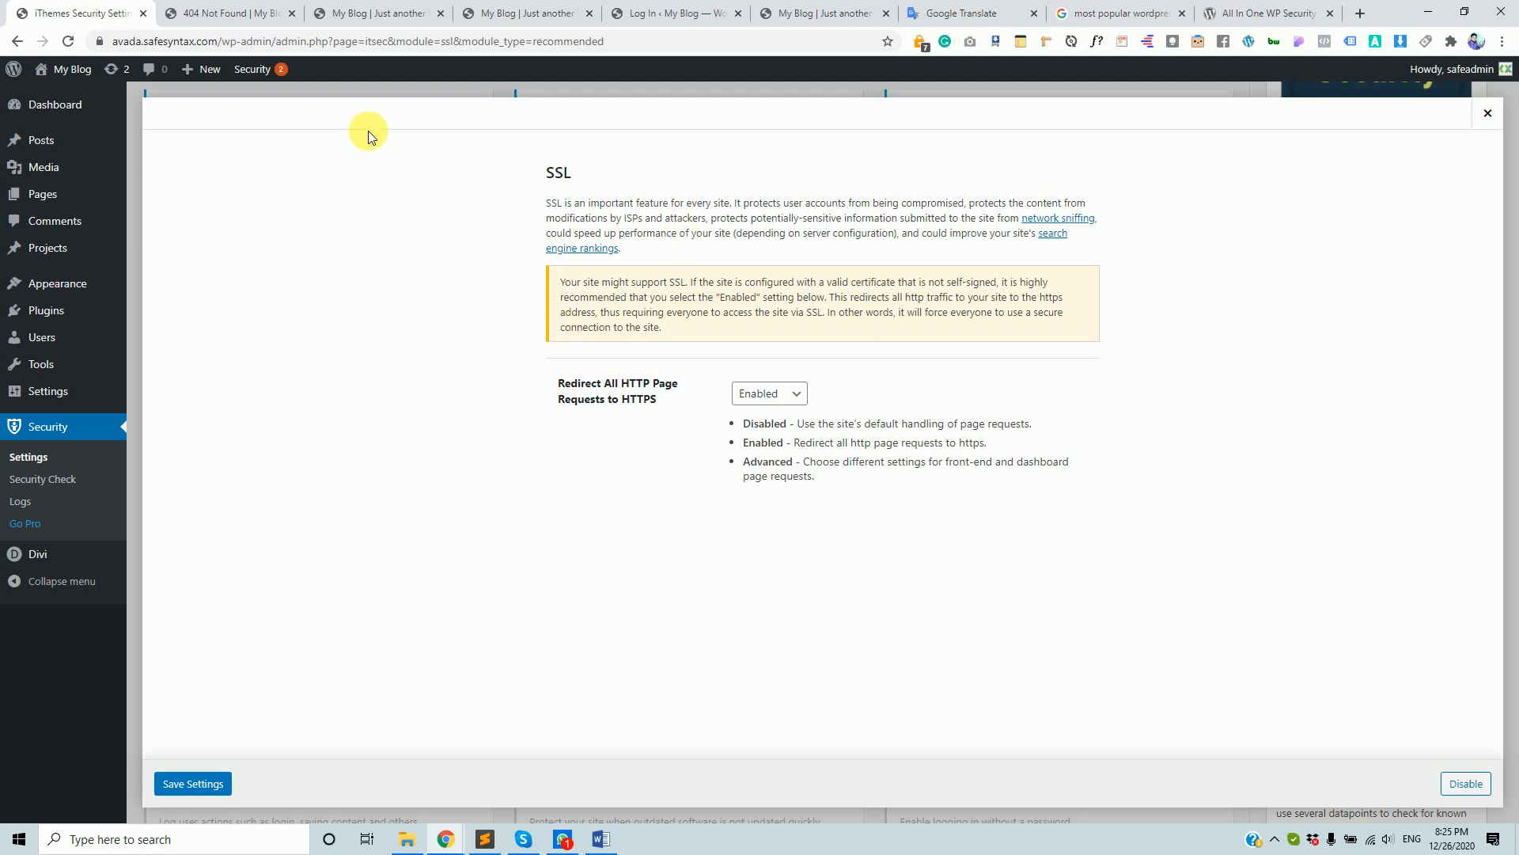
pyautogui.click(229, 8)
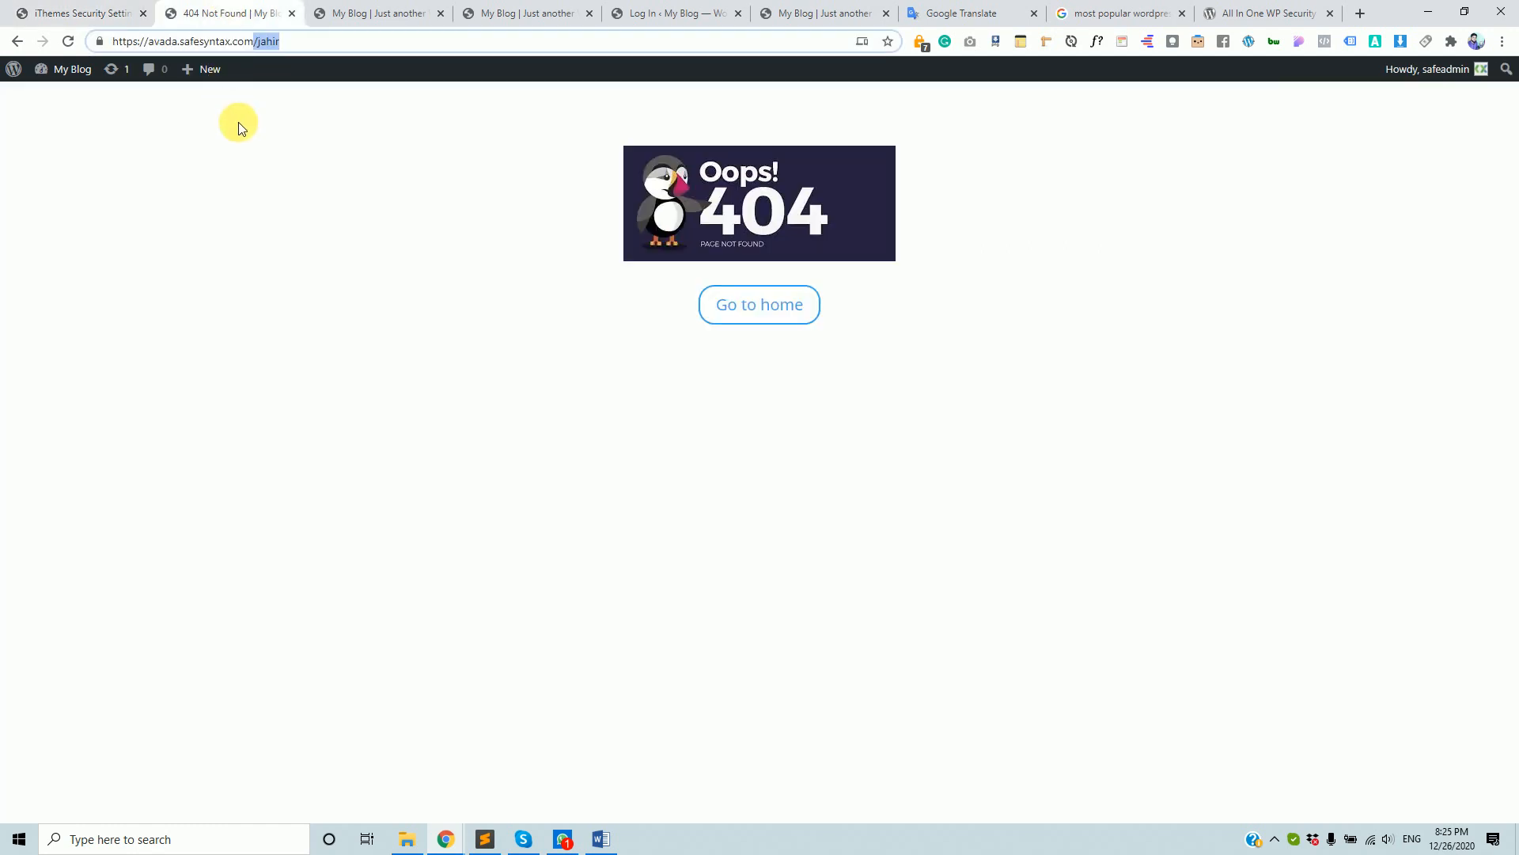
pyautogui.click(83, 11)
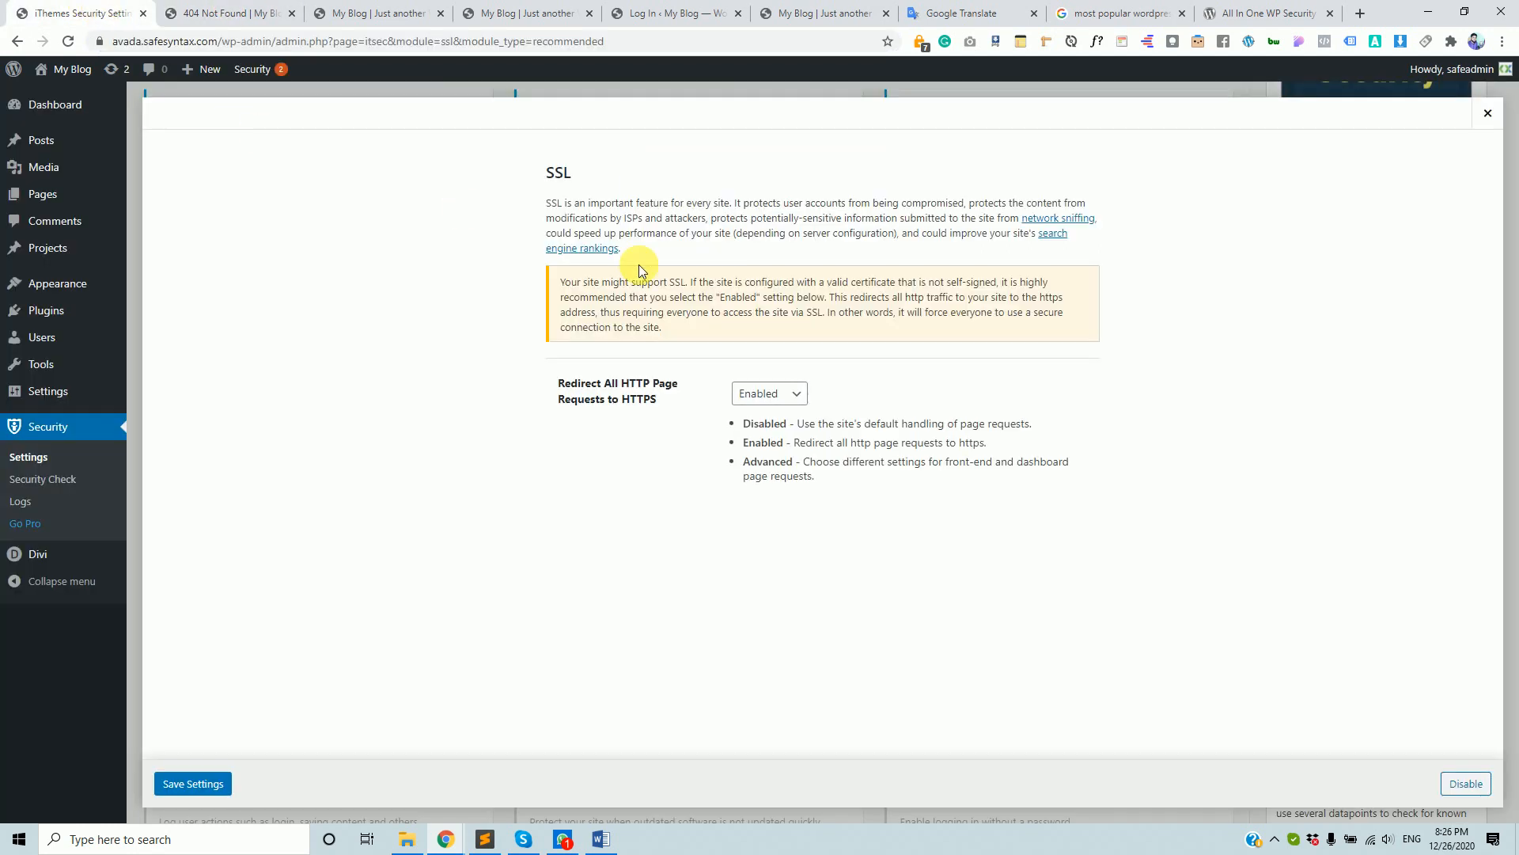
pyautogui.click(772, 393)
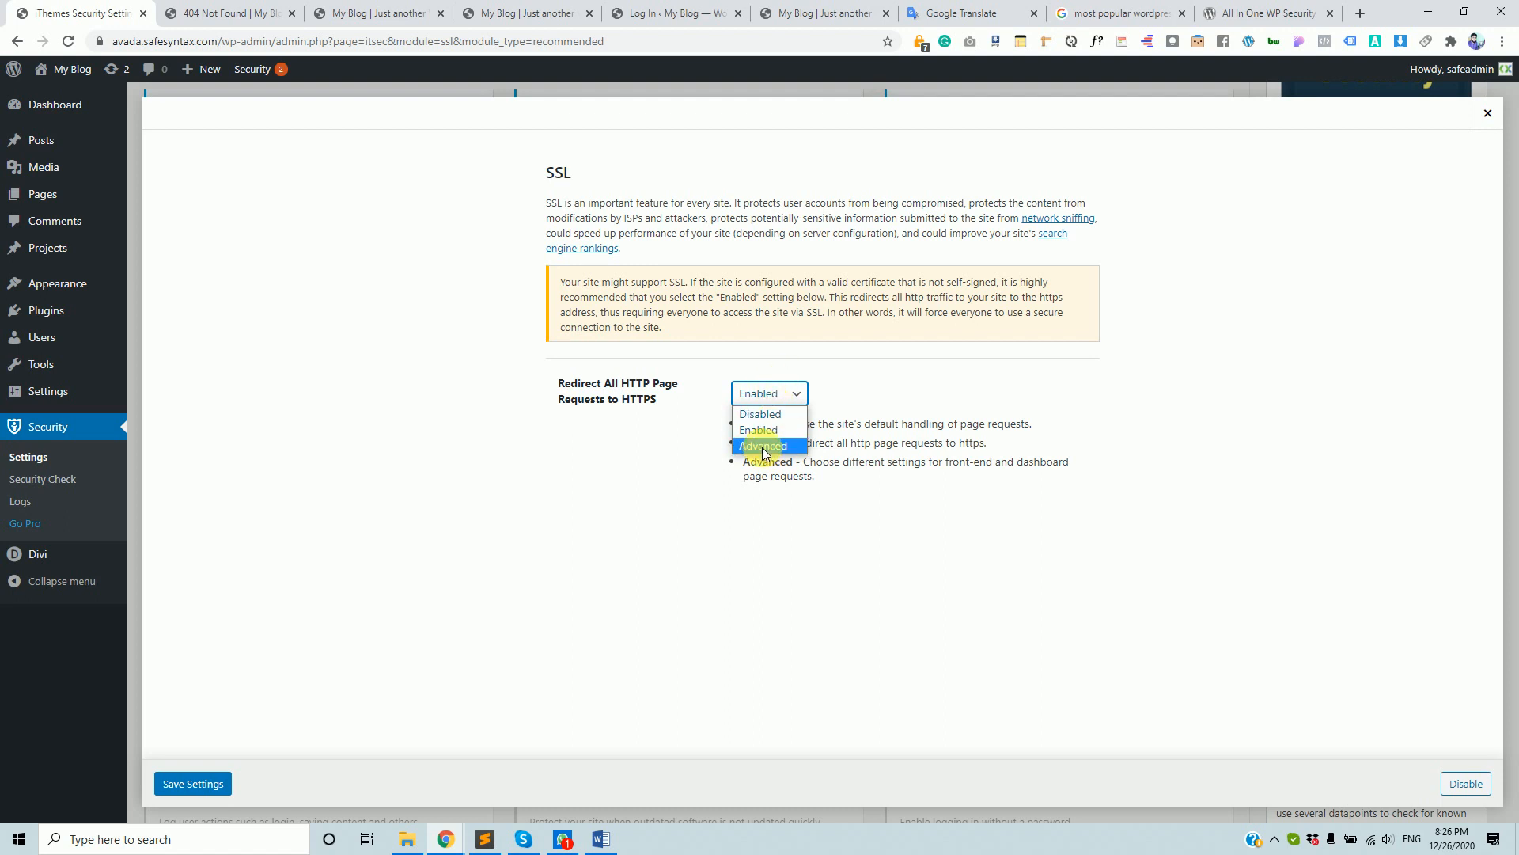
# - Confirm the 404 page's address uses https, leaving the redirect option unchanged
pyautogui.click(222, 14)
pyautogui.moveTo(111, 41); pyautogui.dragTo(347, 67)
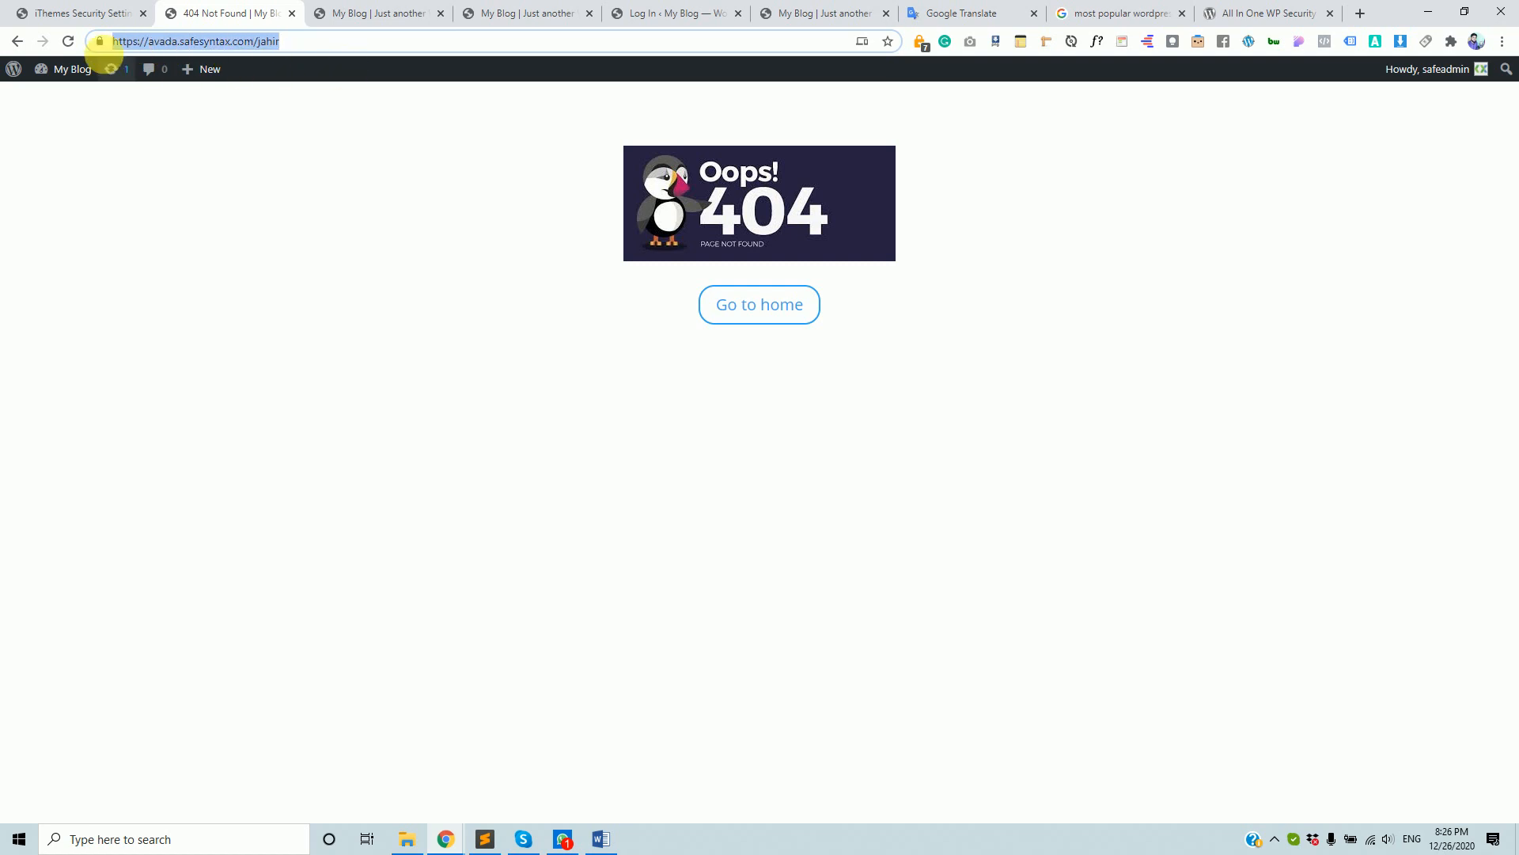
pyautogui.click(141, 45)
pyautogui.tripleClick(139, 45)
pyautogui.click(96, 13)
pyautogui.click(772, 394)
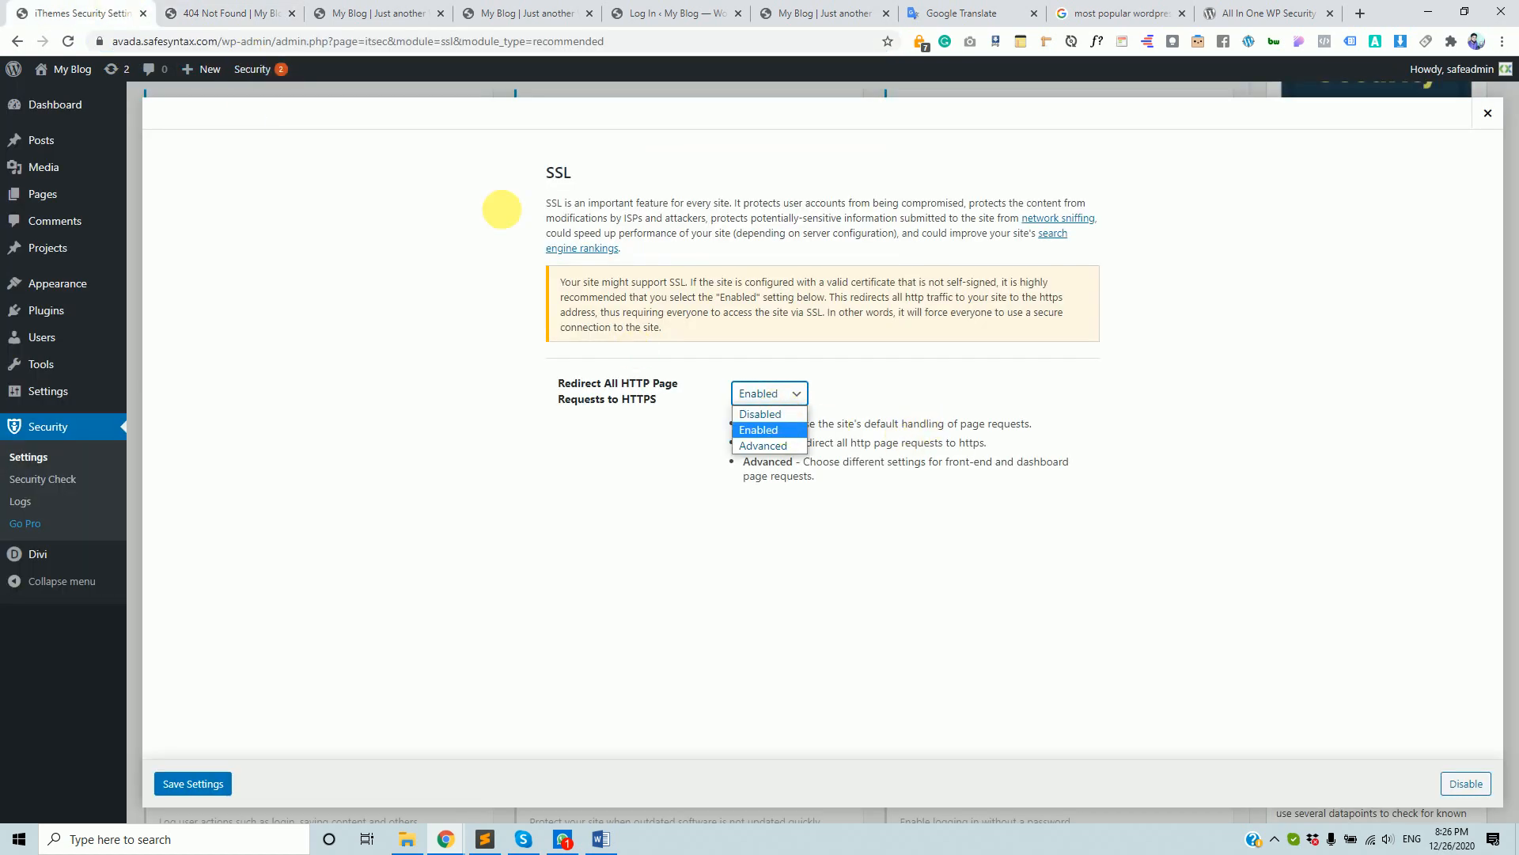
pyautogui.click(941, 404)
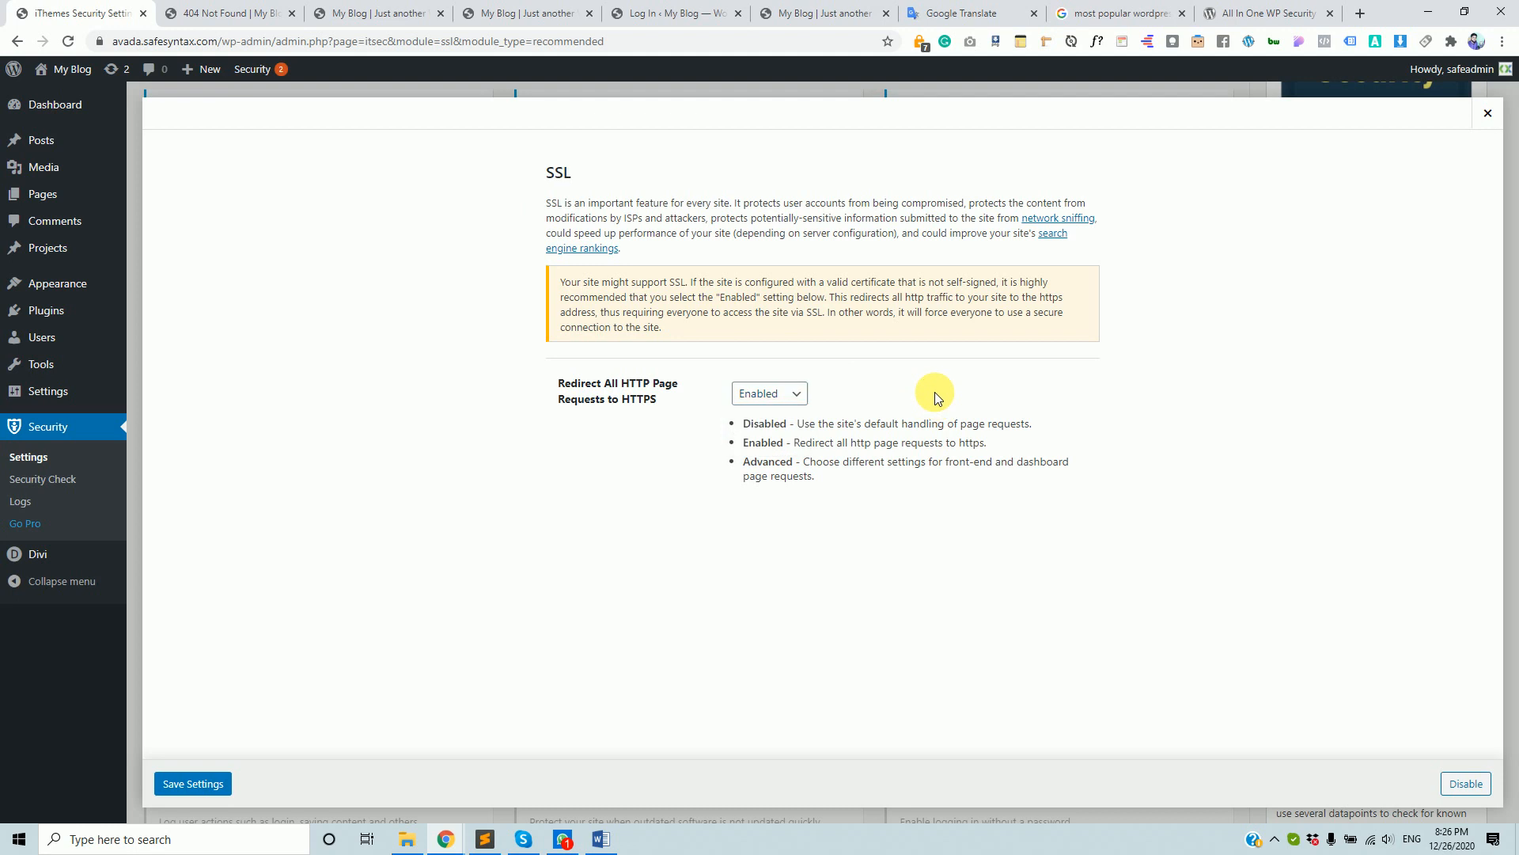
# - Recheck the https address, keep HTTP-to-HTTPS redirect Enabled, and save SSL settings
pyautogui.click(233, 13)
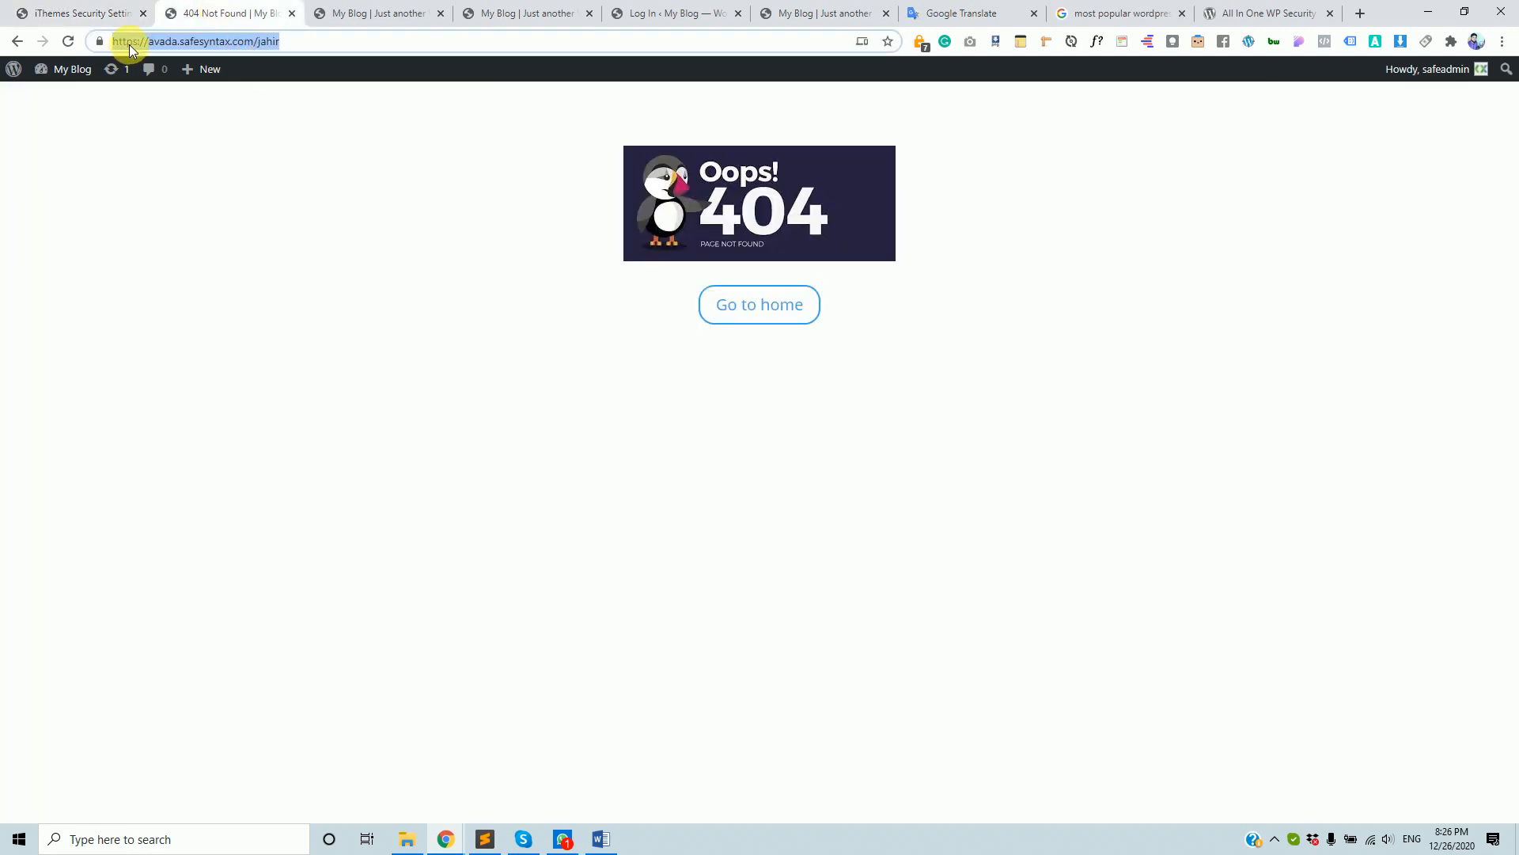
pyautogui.click(91, 12)
pyautogui.click(273, 14)
pyautogui.click(45, 6)
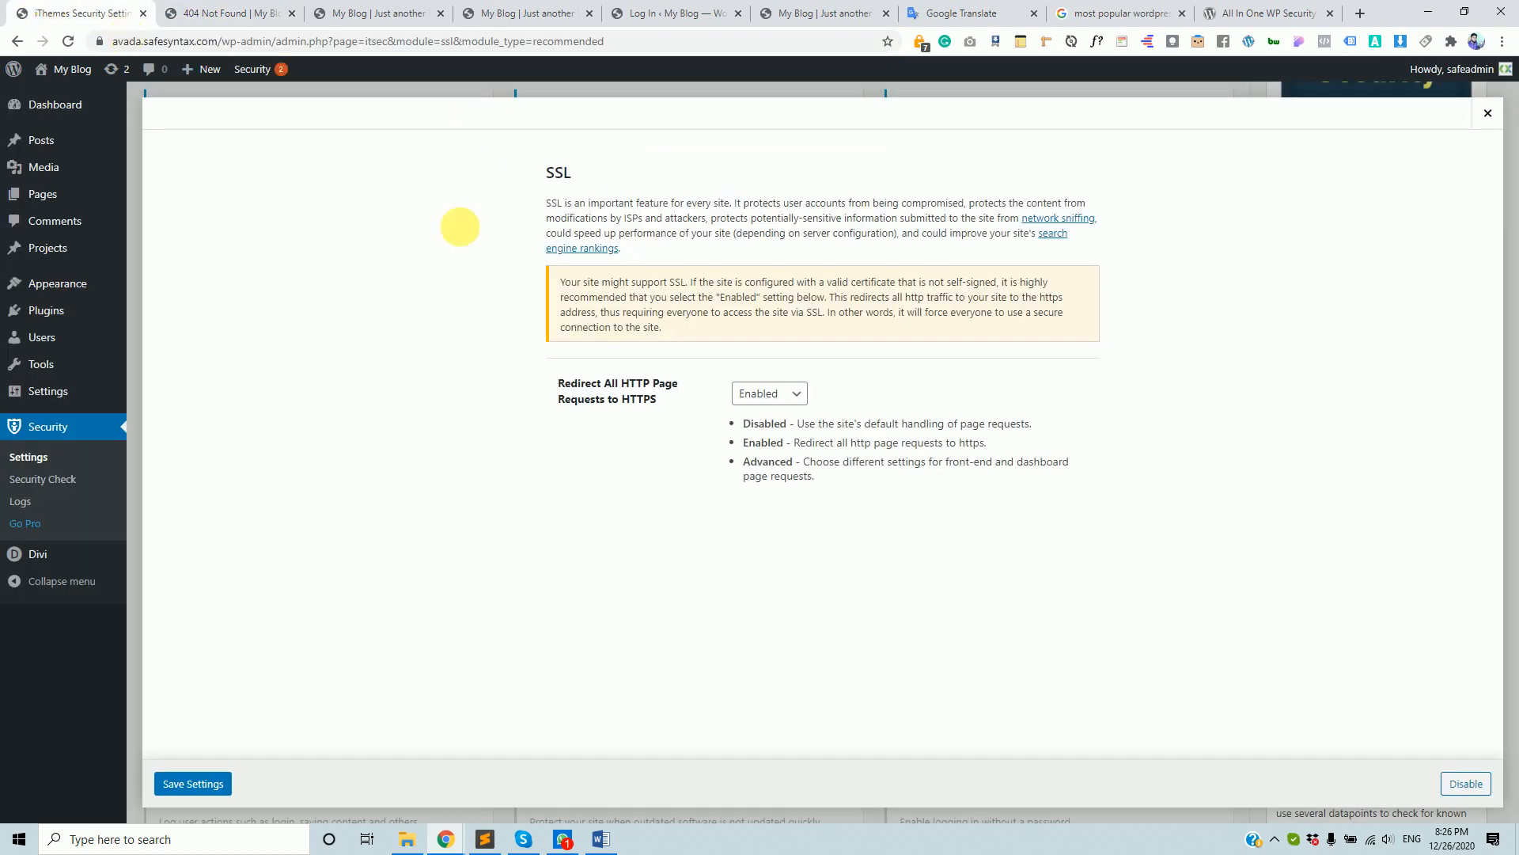
pyautogui.click(198, 13)
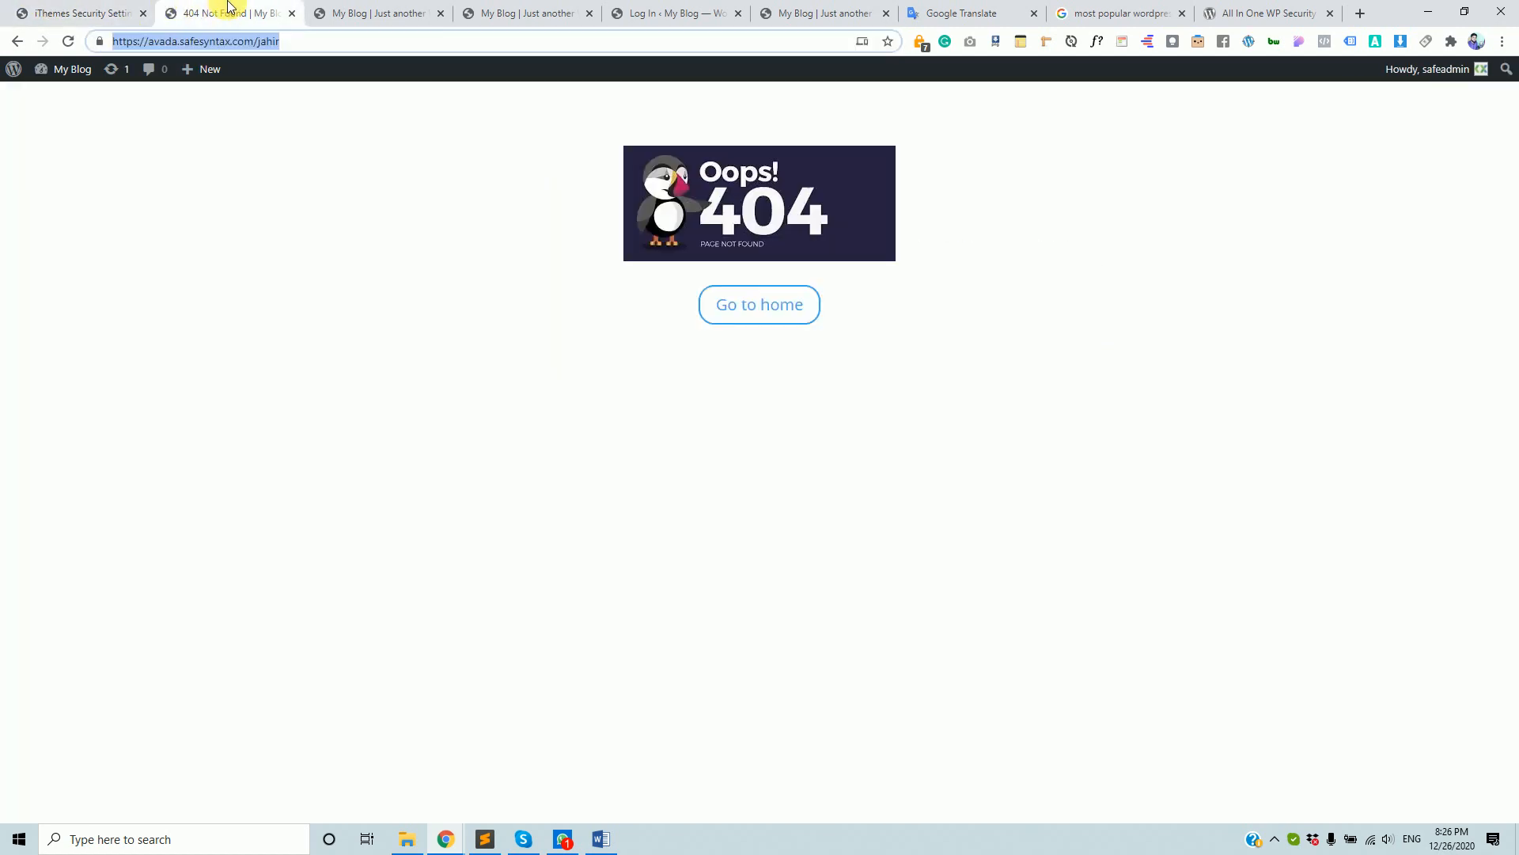
pyautogui.click(138, 47)
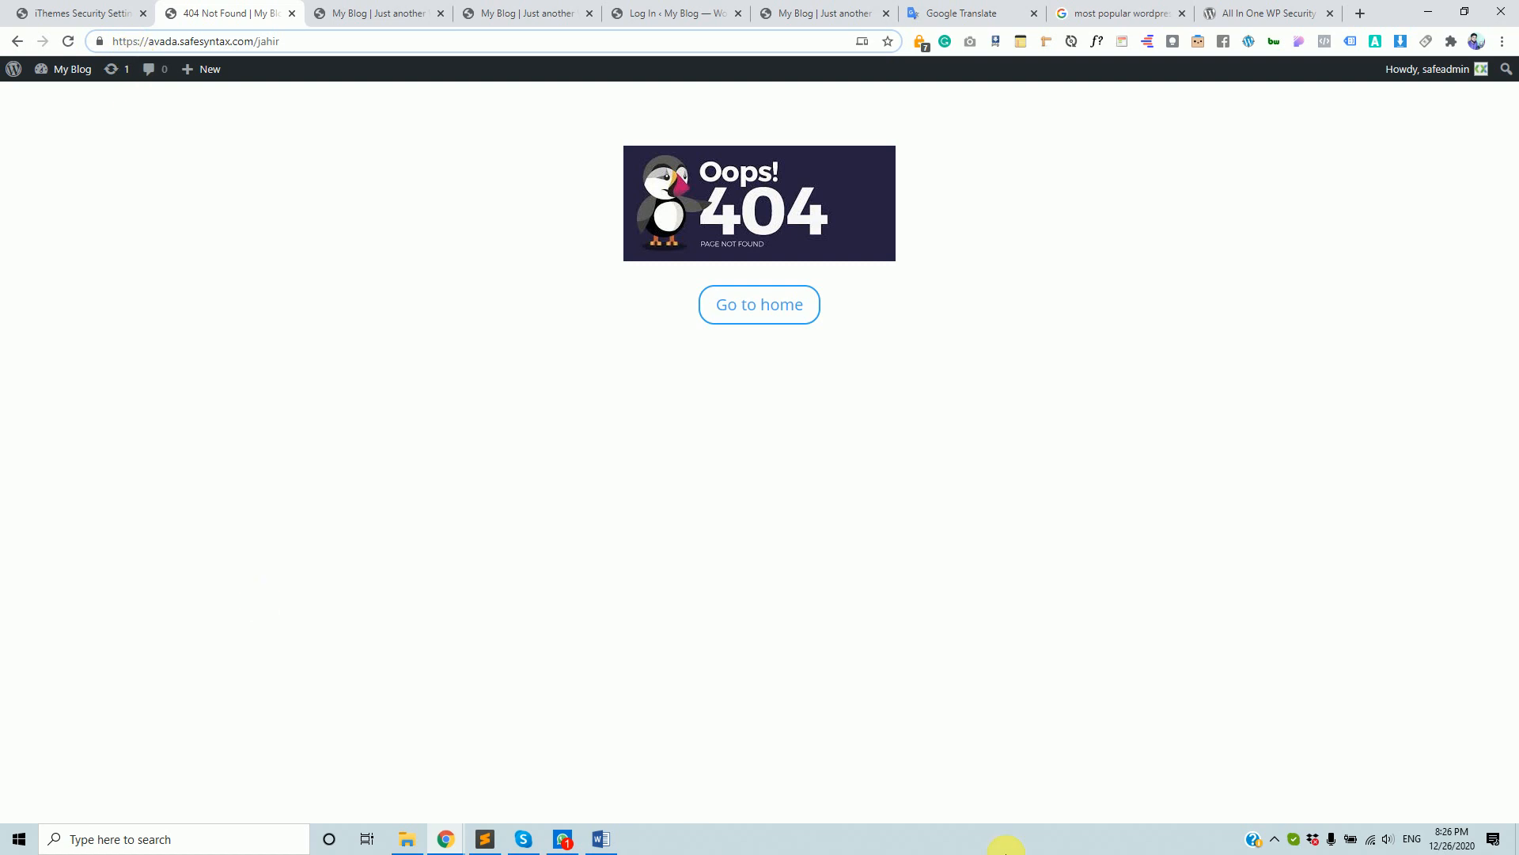
pyautogui.click(54, 9)
pyautogui.click(752, 394)
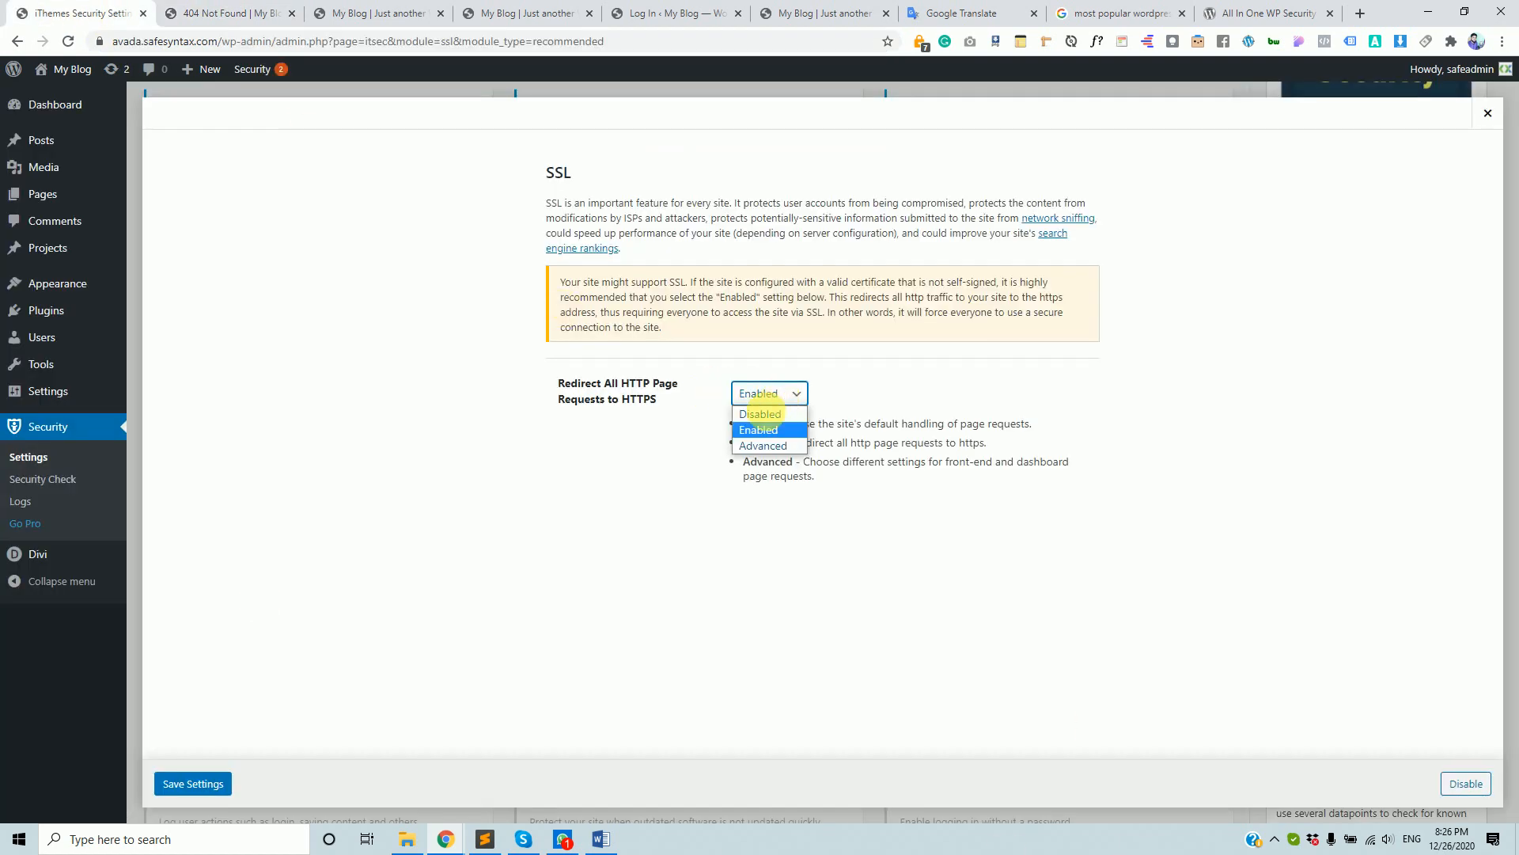
pyautogui.click(749, 425)
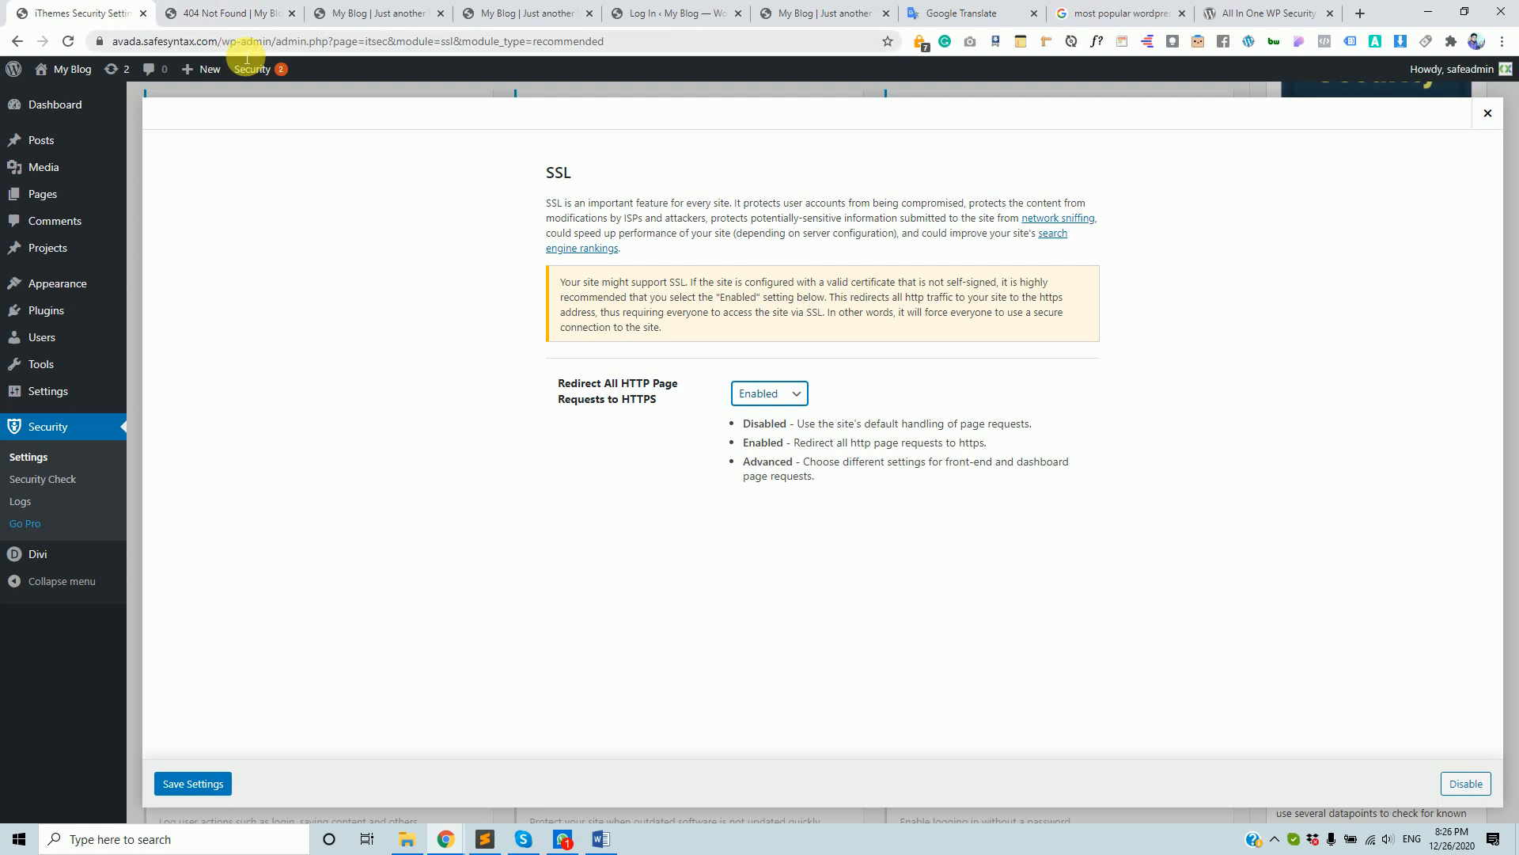
pyautogui.click(176, 782)
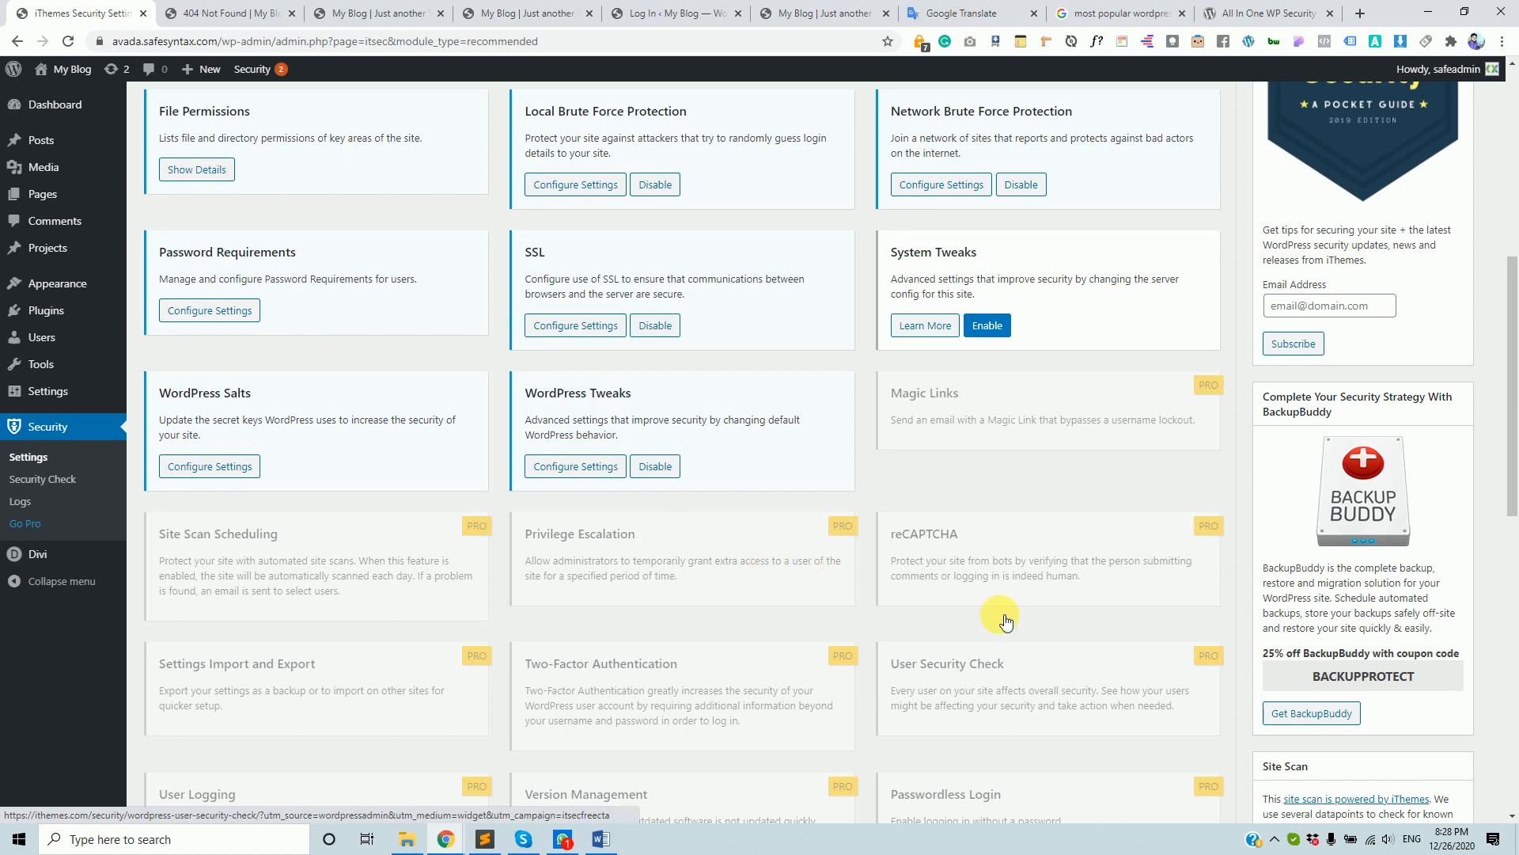
# - Scroll the modules overview, then go to Security > Logs in the sidebar
pyautogui.scroll(-1, 823, 578)
pyautogui.scroll(-7, 823, 574)
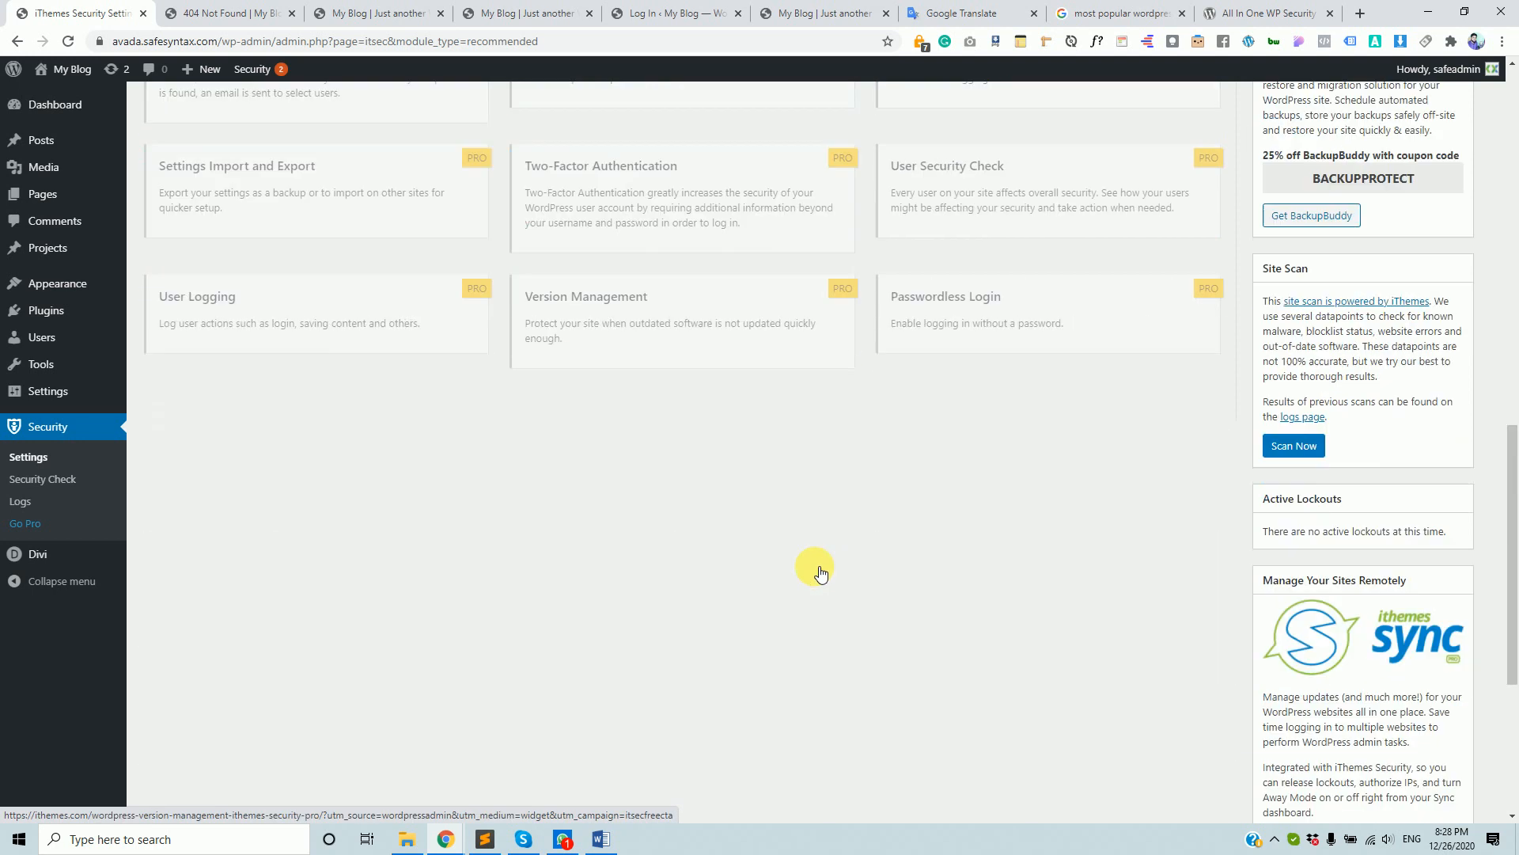
pyautogui.scroll(7, 811, 564)
pyautogui.scroll(1, 806, 560)
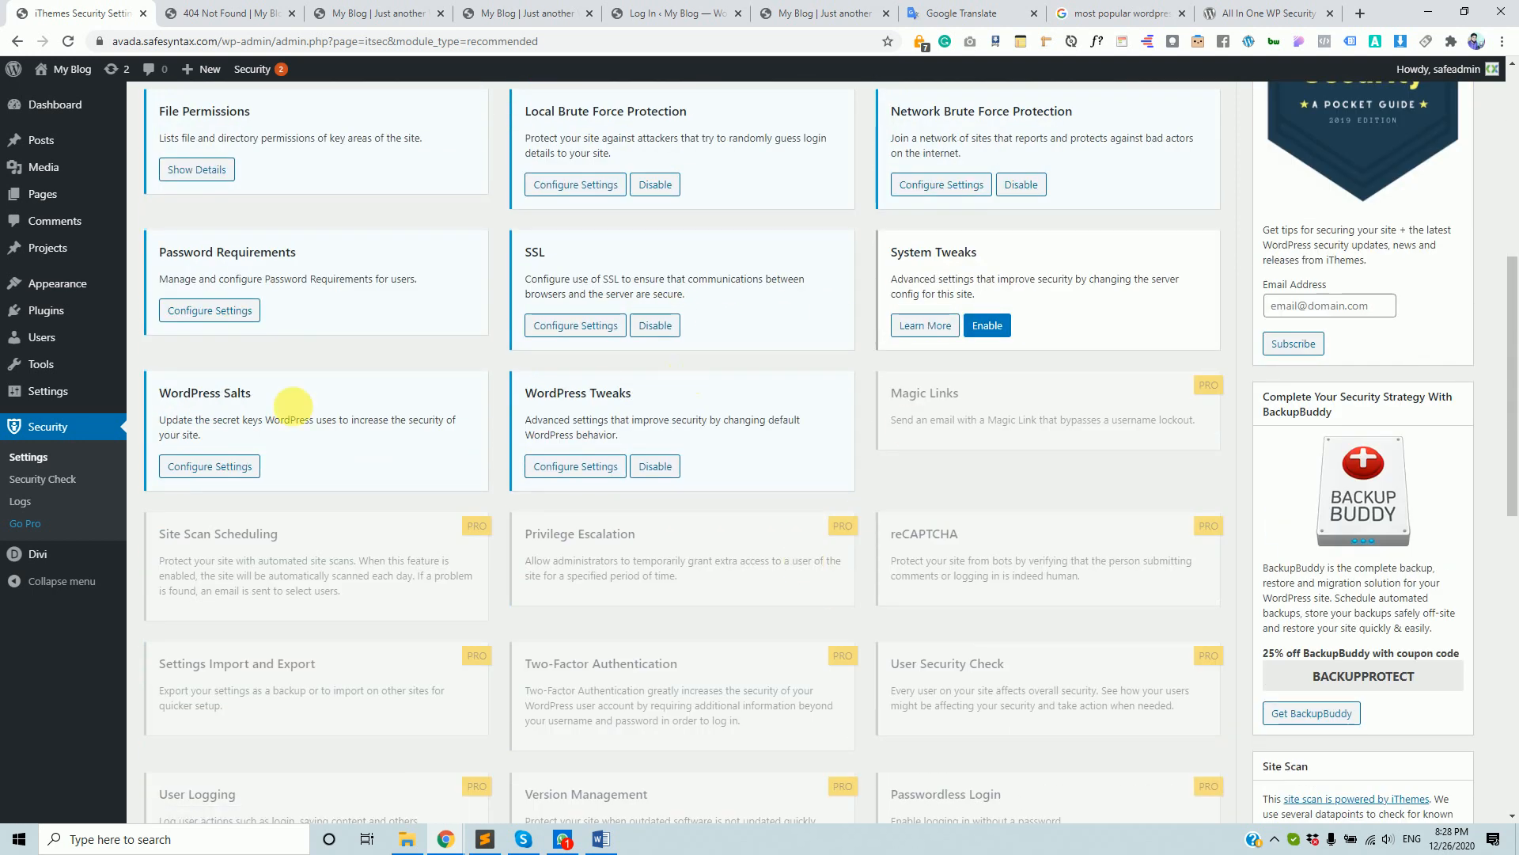
pyautogui.click(25, 509)
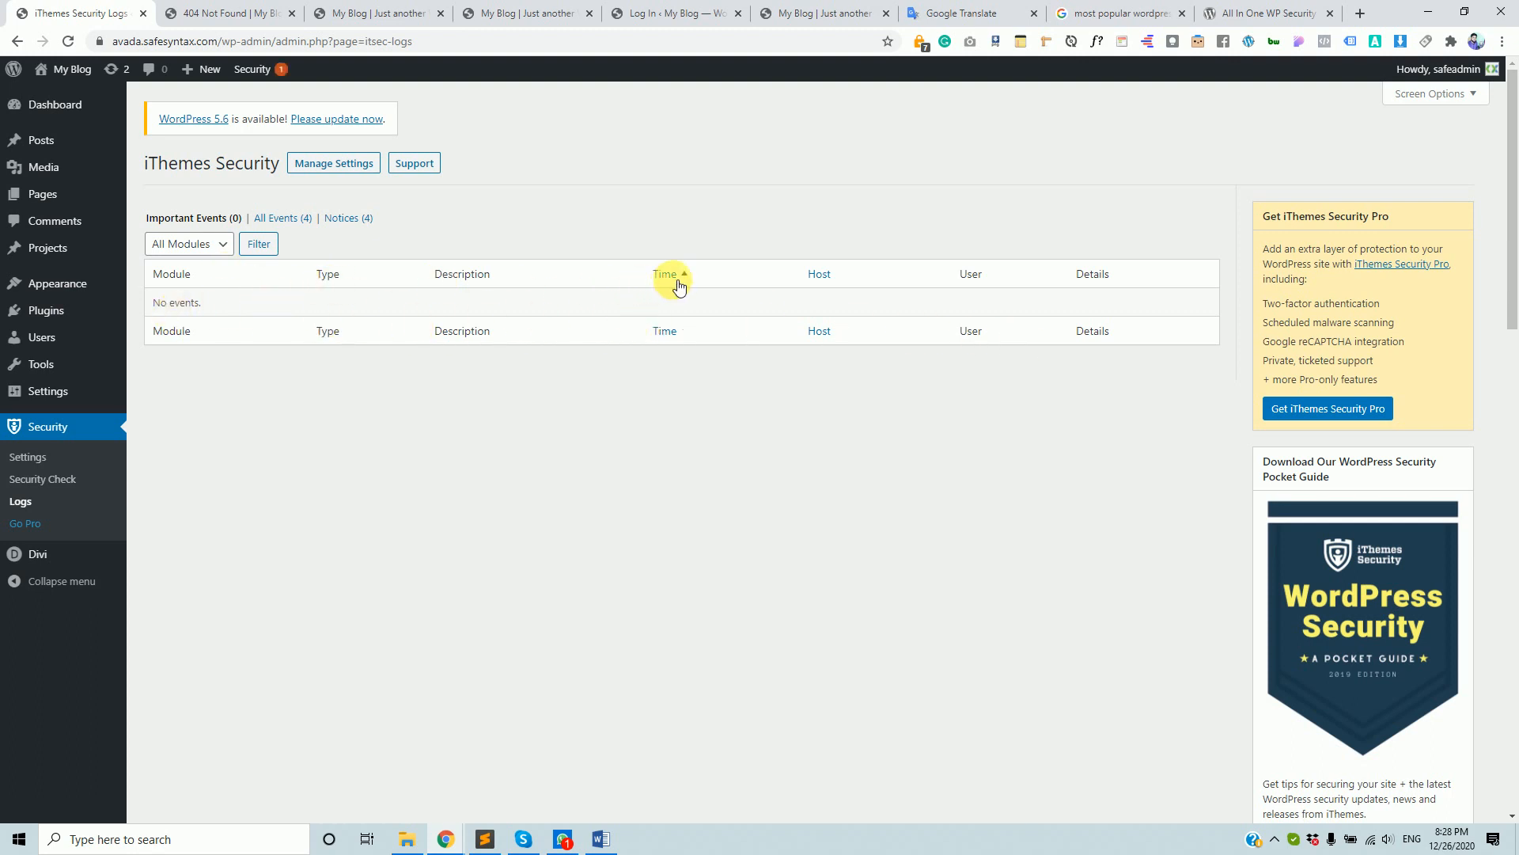
# - Filter the security logs to Notices and select the first logged 404 address
pyautogui.click(364, 226)
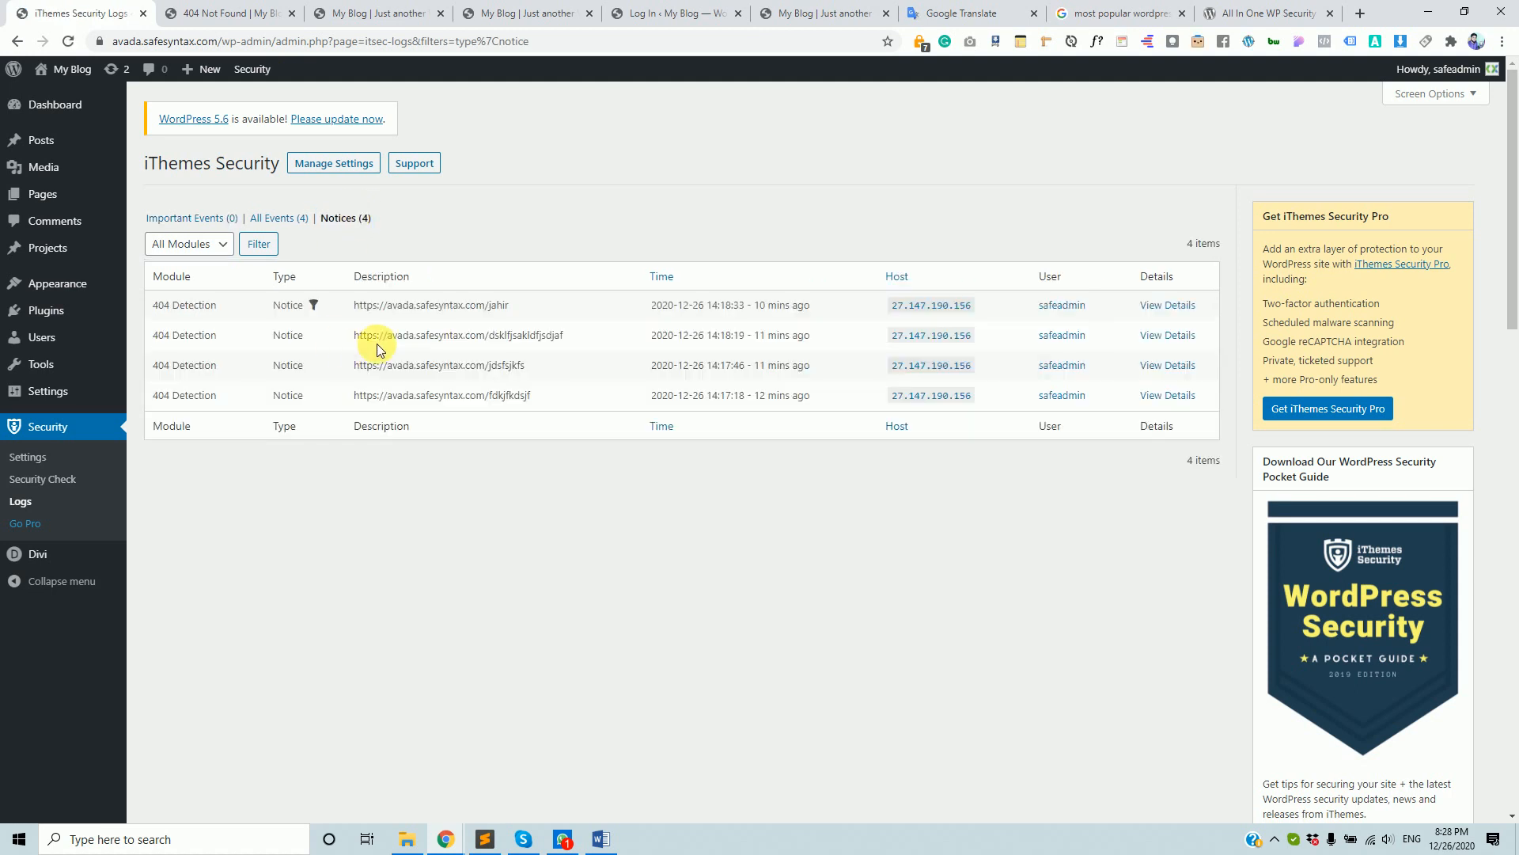
pyautogui.moveTo(515, 307); pyautogui.dragTo(349, 315)
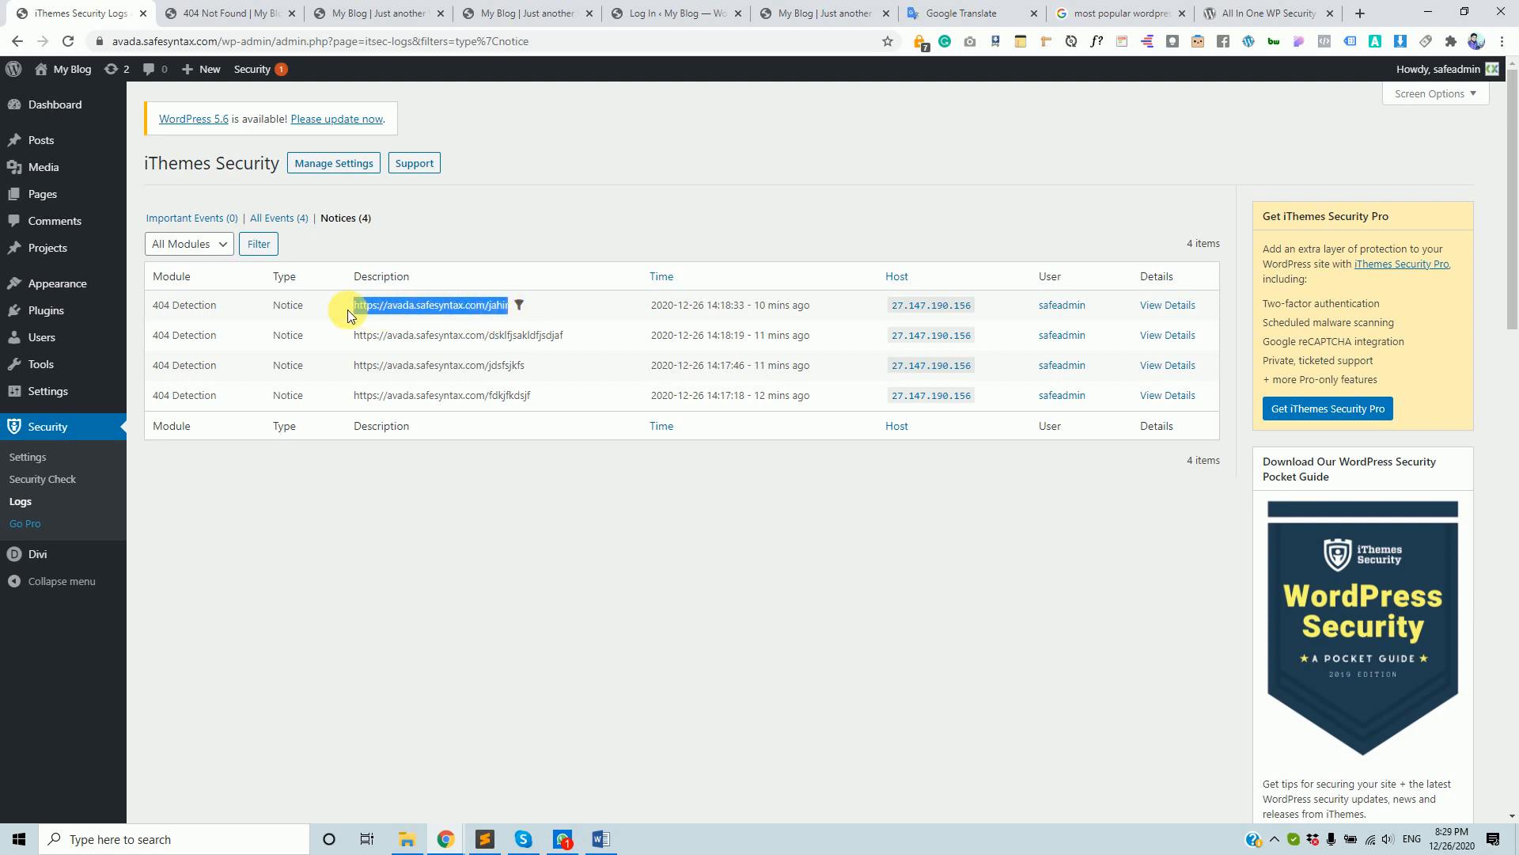
pyautogui.moveTo(572, 335); pyautogui.dragTo(510, 336)
# - Look up the first notice's host IP, then copy the host IP link
pyautogui.moveTo(891, 310); pyautogui.dragTo(978, 315)
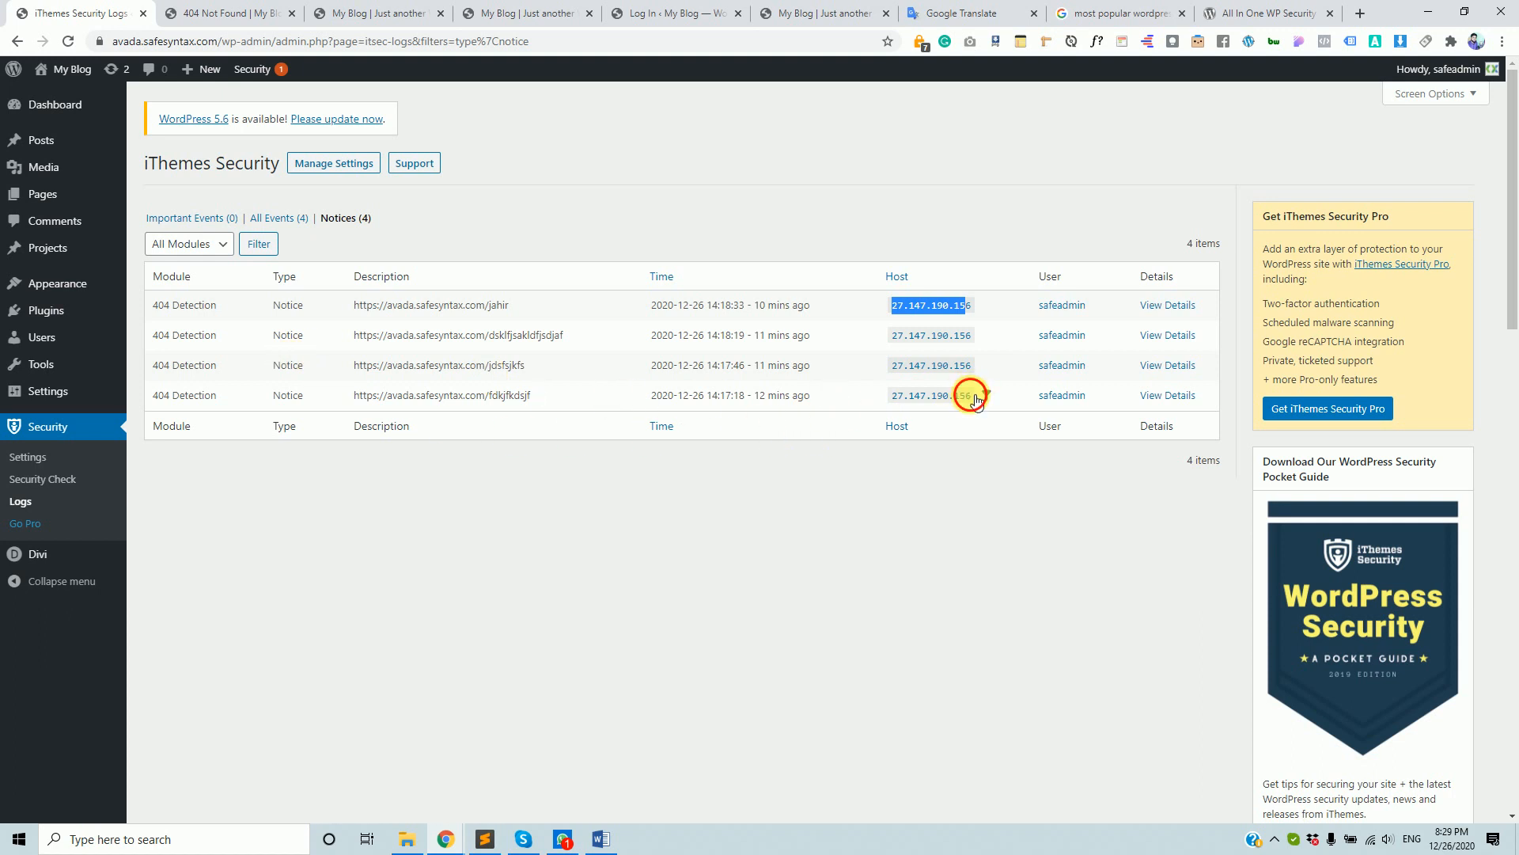
pyautogui.click(926, 402)
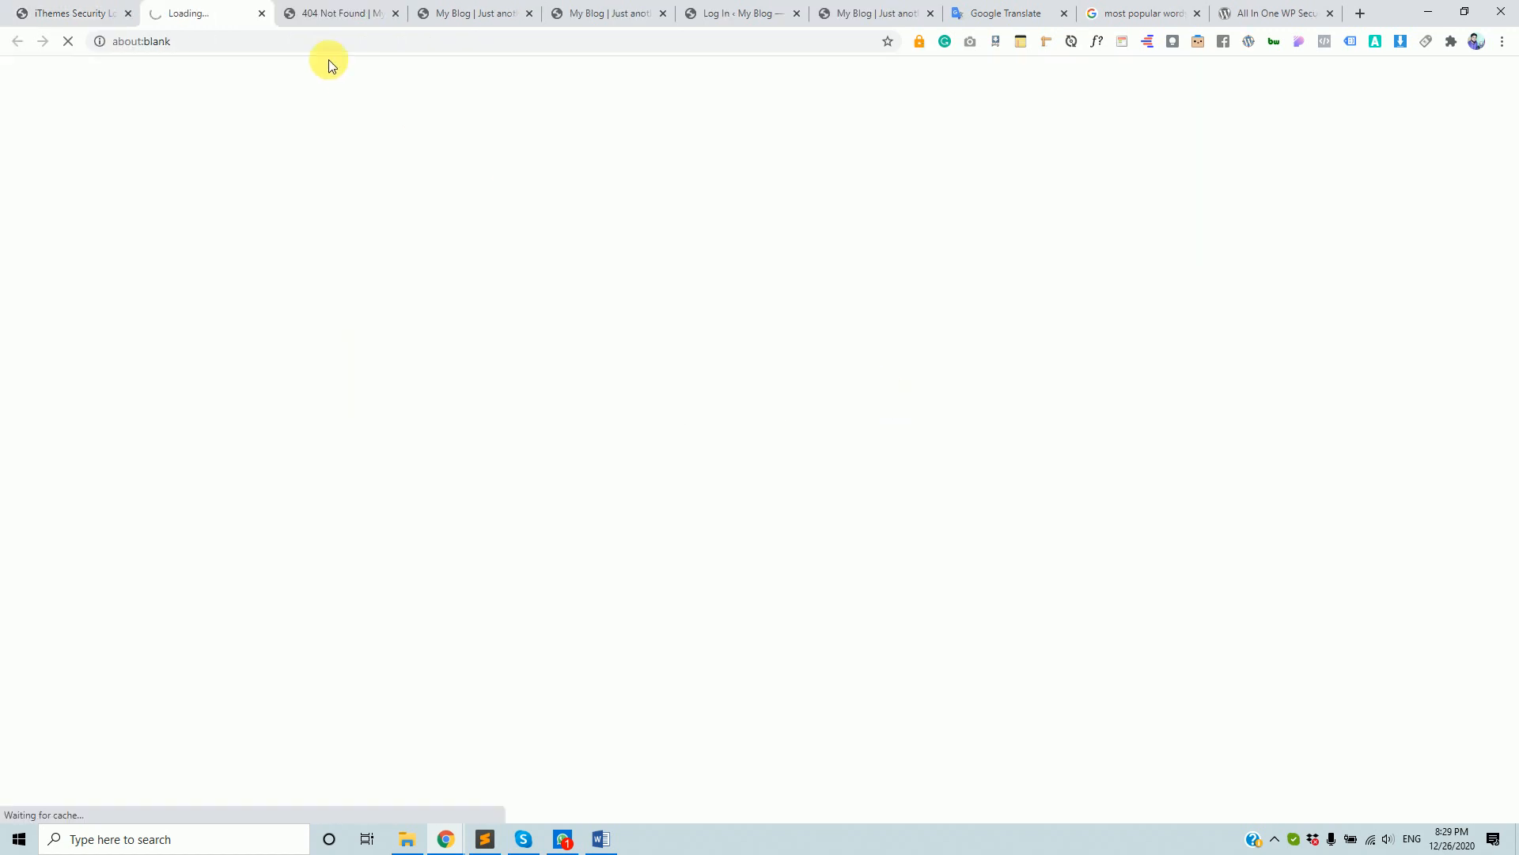
pyautogui.click(261, 13)
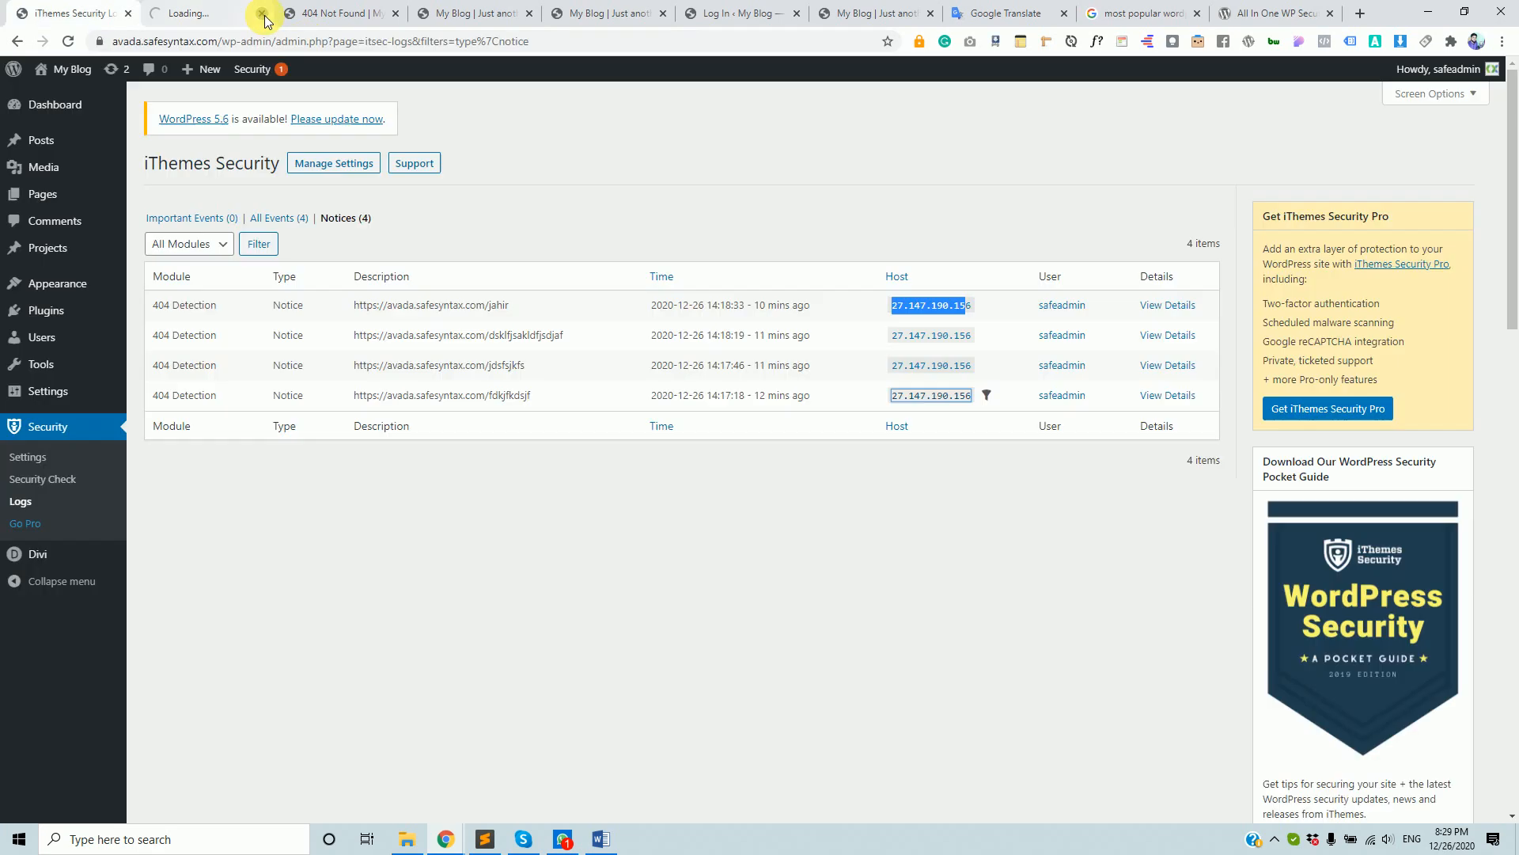
pyautogui.rightClick(919, 307)
pyautogui.click(966, 467)
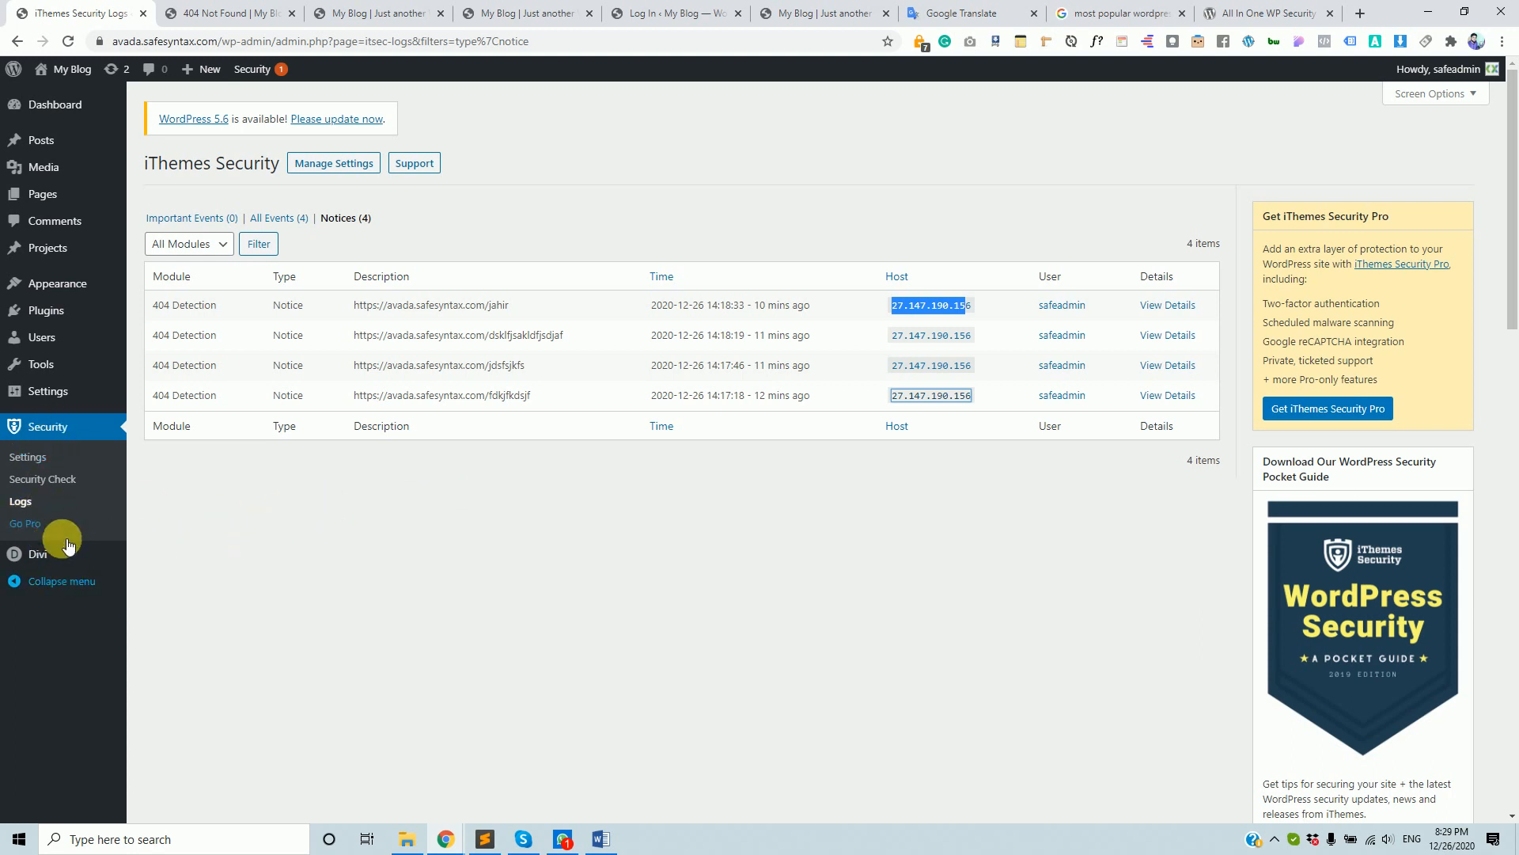
# - Open Security > Settings and scroll through the modules overview to the Site Scan box
pyautogui.click(45, 481)
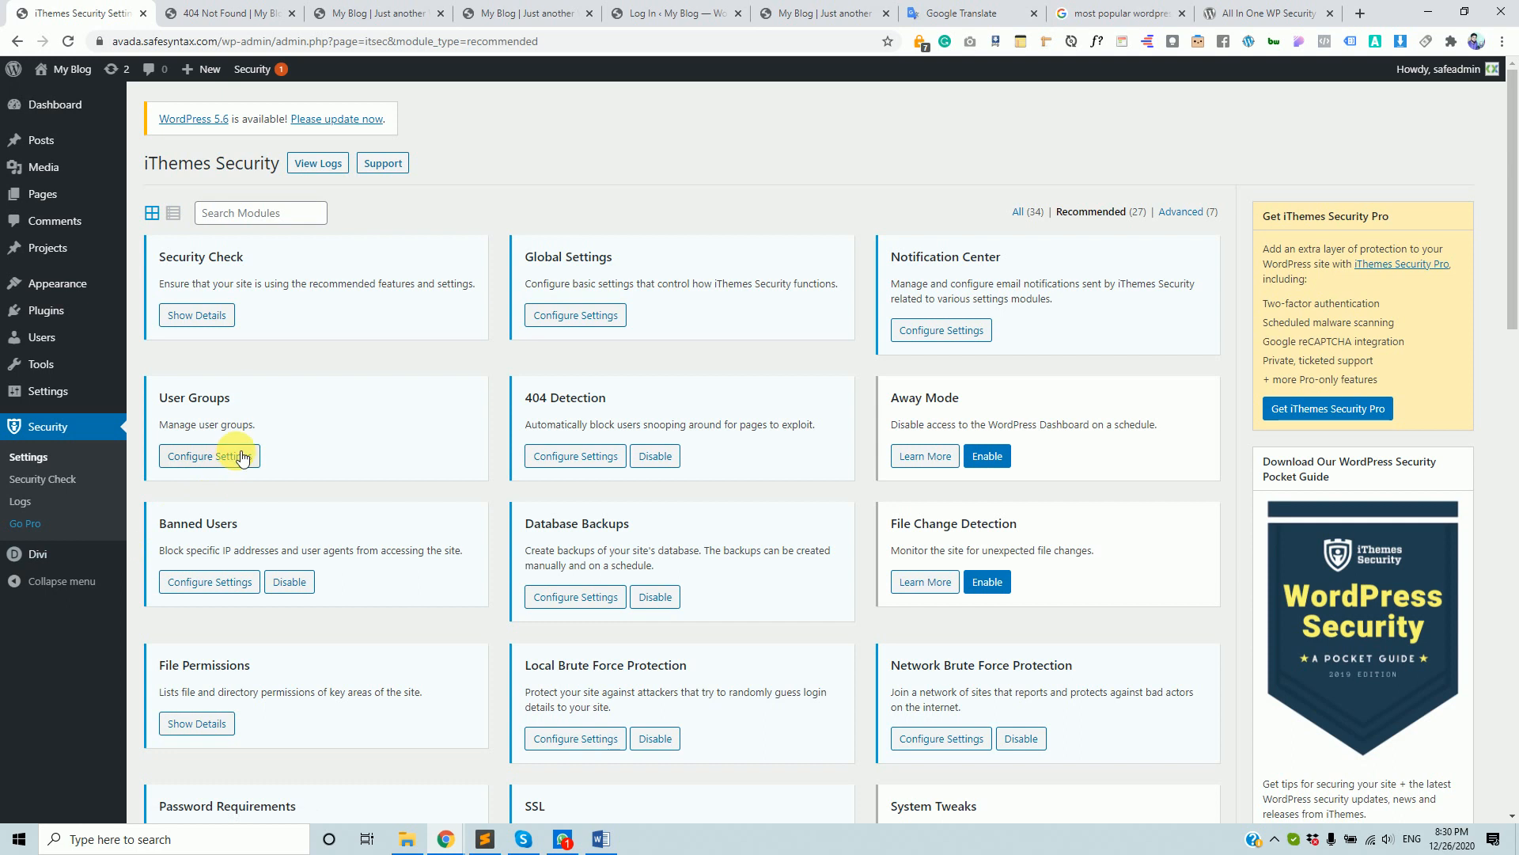
pyautogui.scroll(-15, 230, 452)
pyautogui.scroll(12, 262, 552)
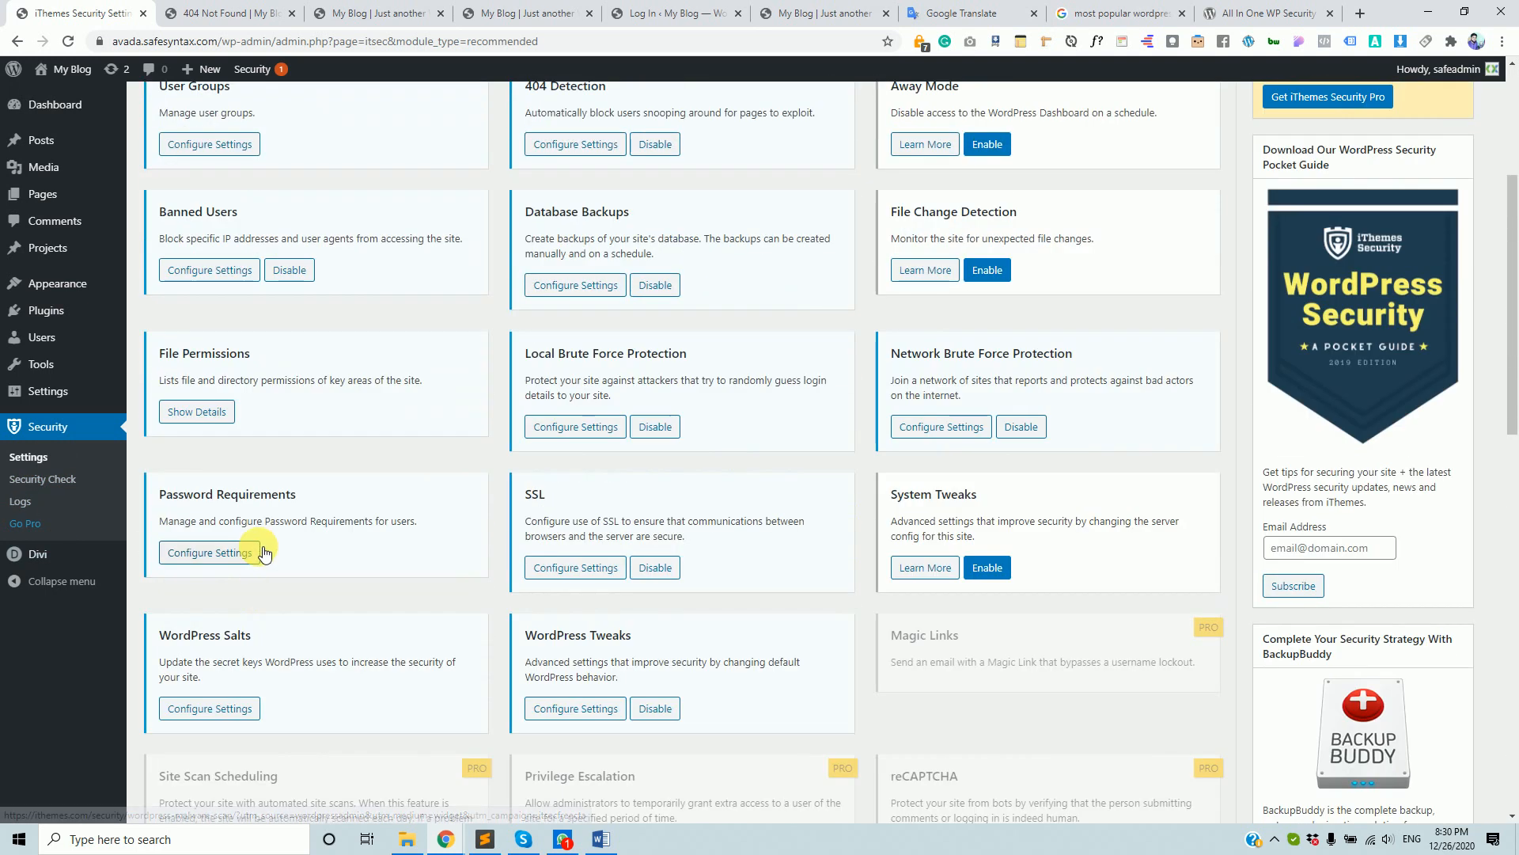
pyautogui.scroll(4, 261, 552)
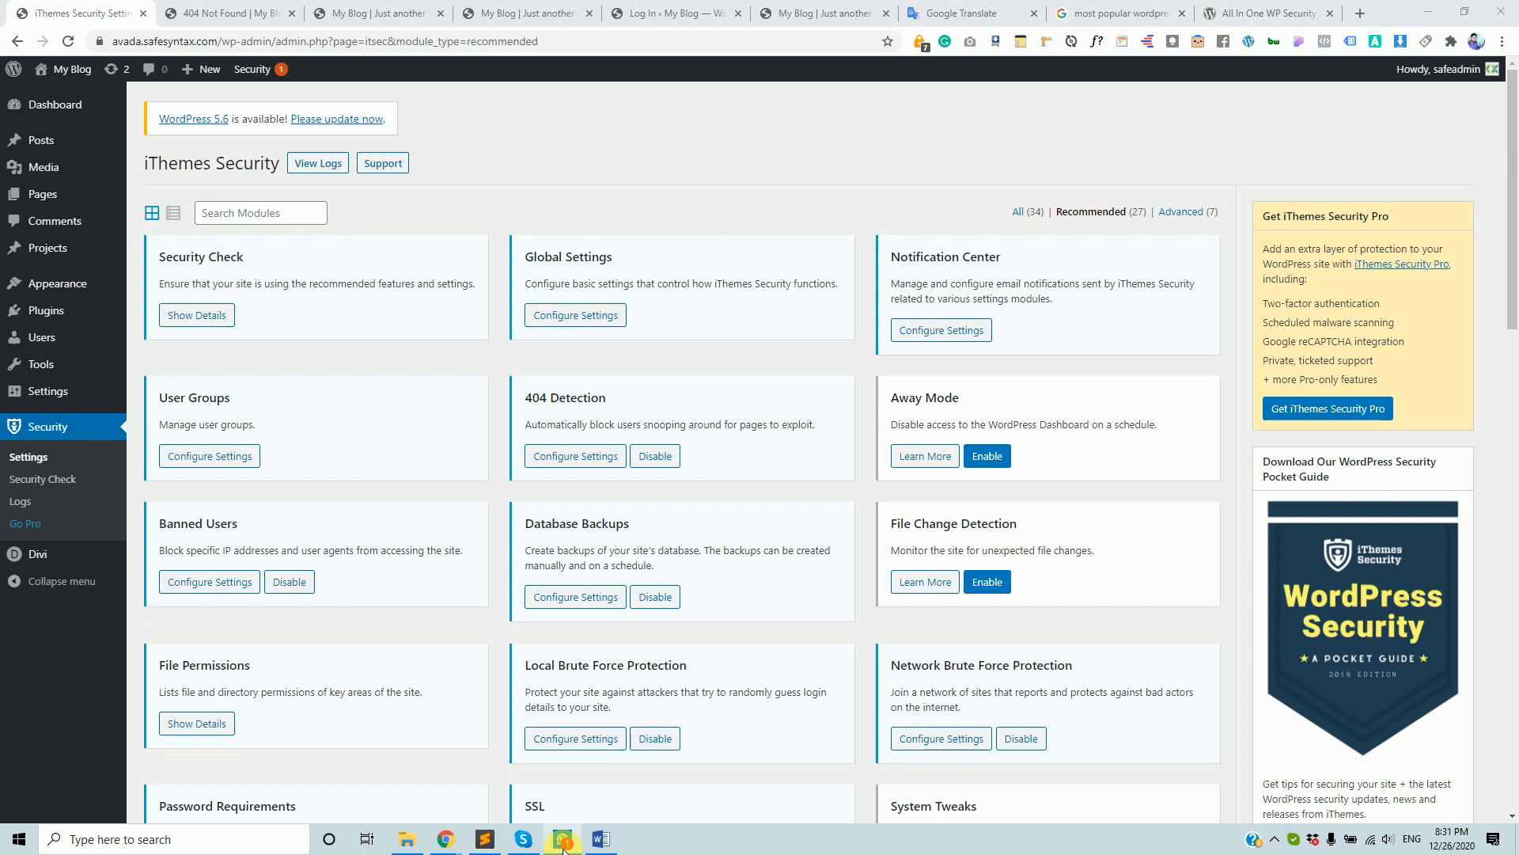
pyautogui.moveTo(564, 847)
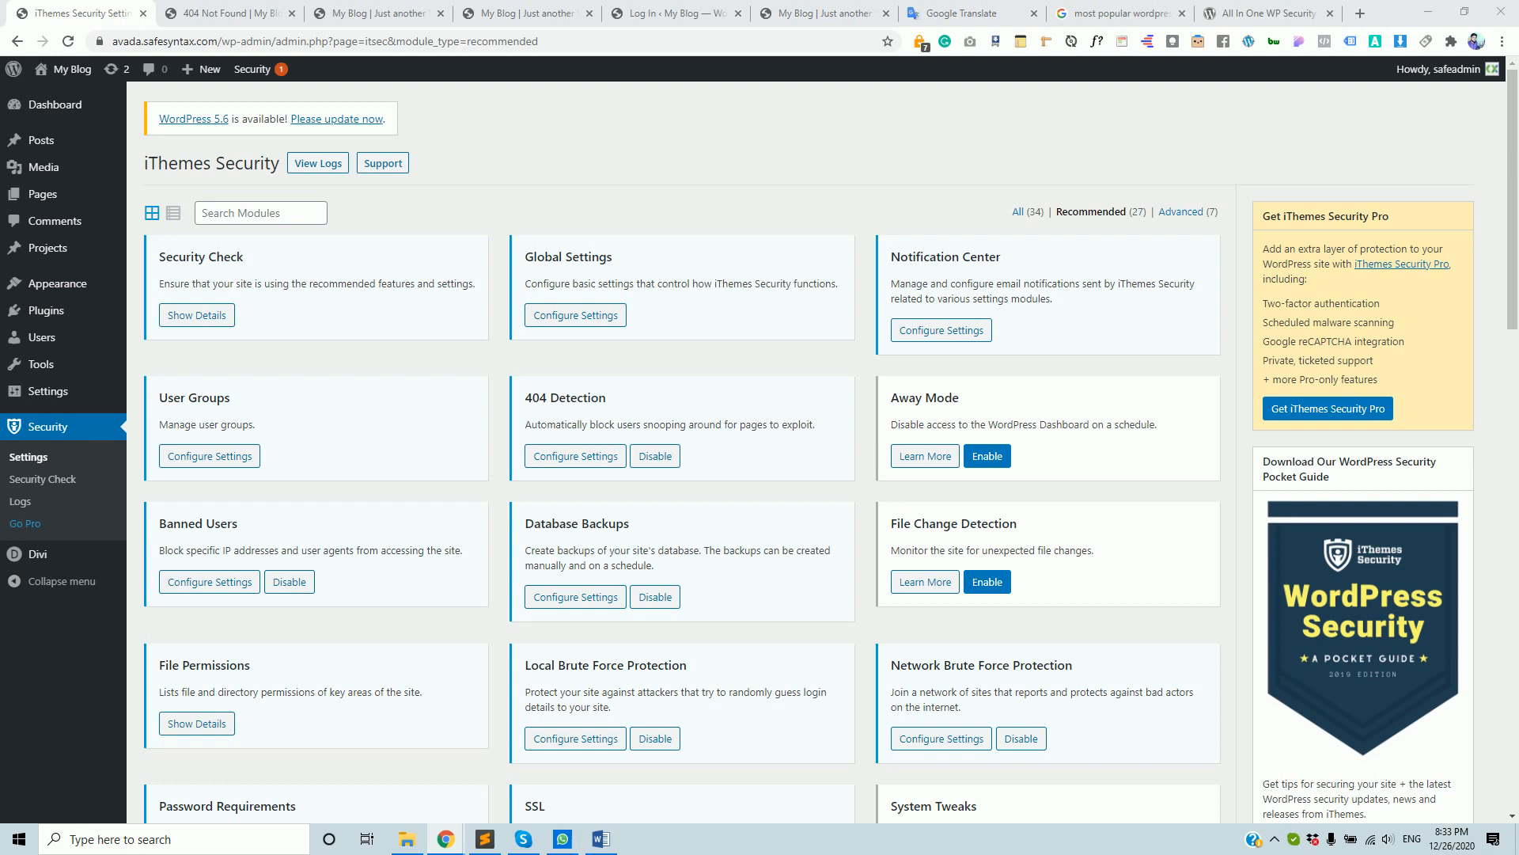
pyautogui.scroll(-4, 1417, 577)
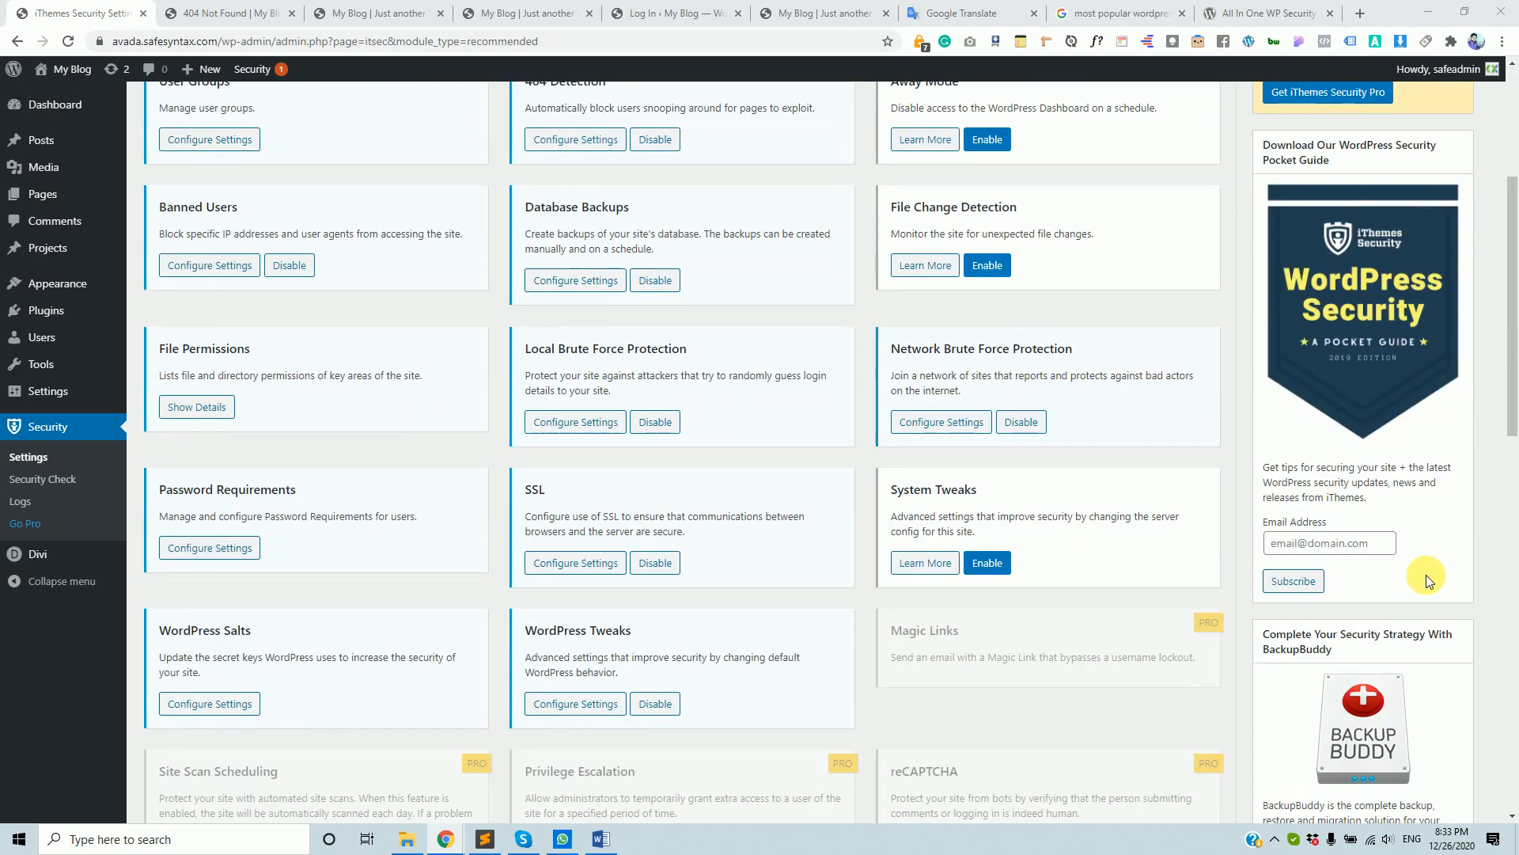
pyautogui.scroll(-6, 1416, 566)
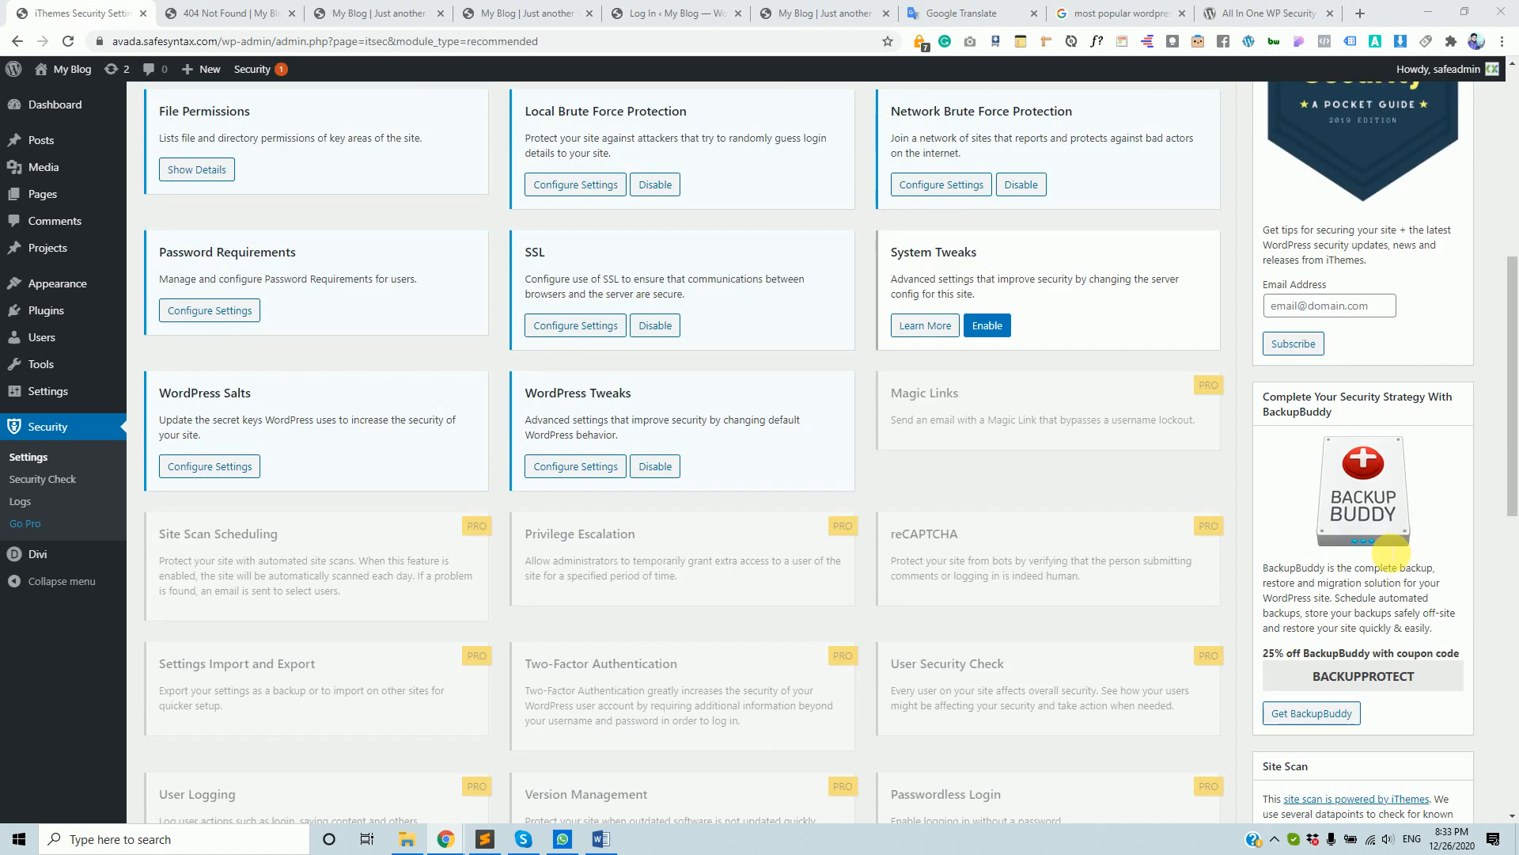
pyautogui.scroll(-3, 1391, 552)
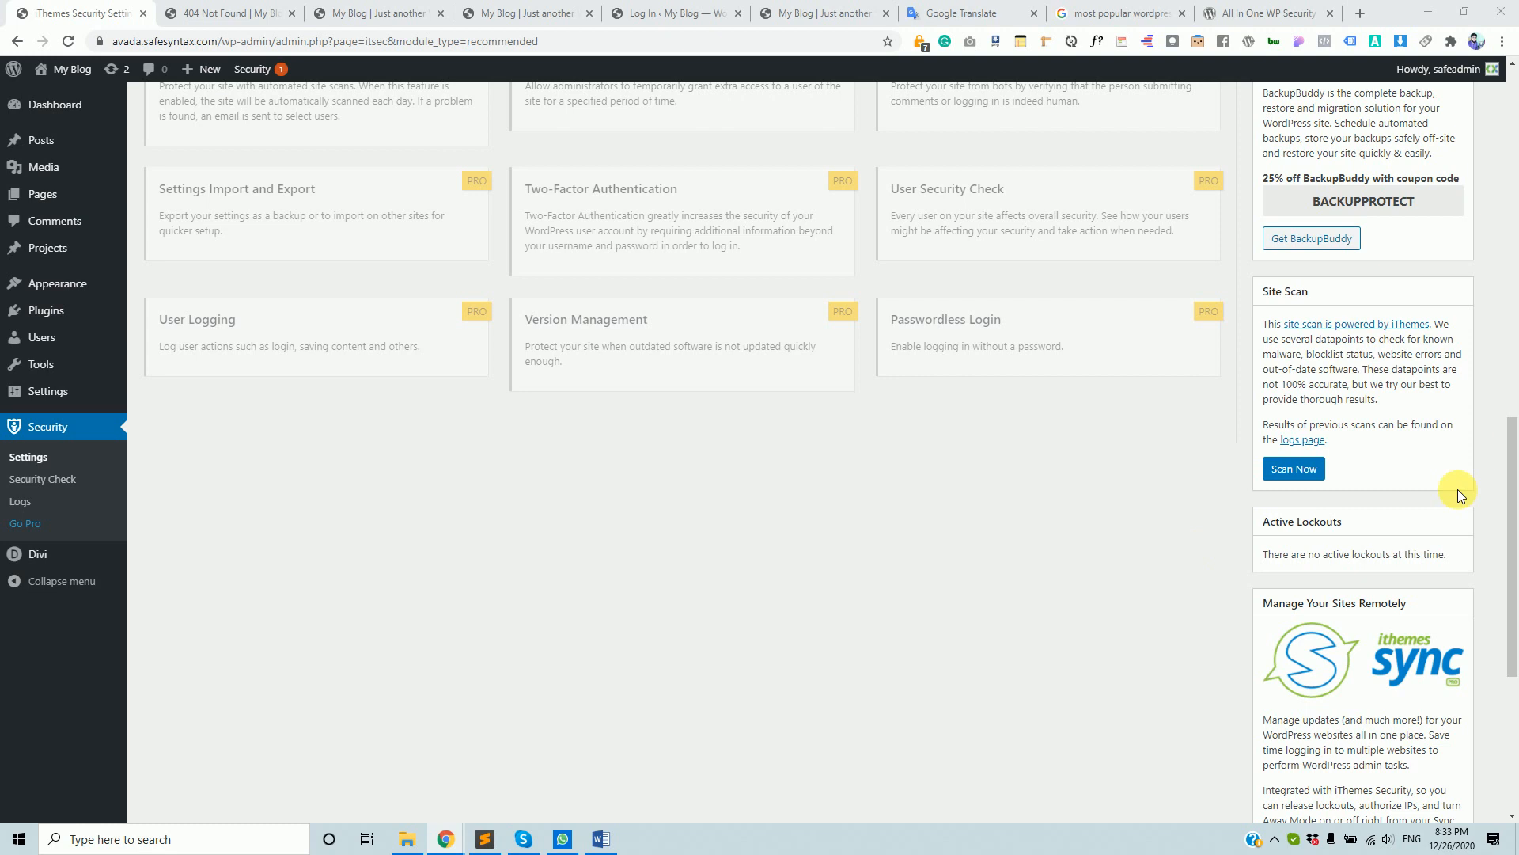
pyautogui.scroll(10, 1099, 525)
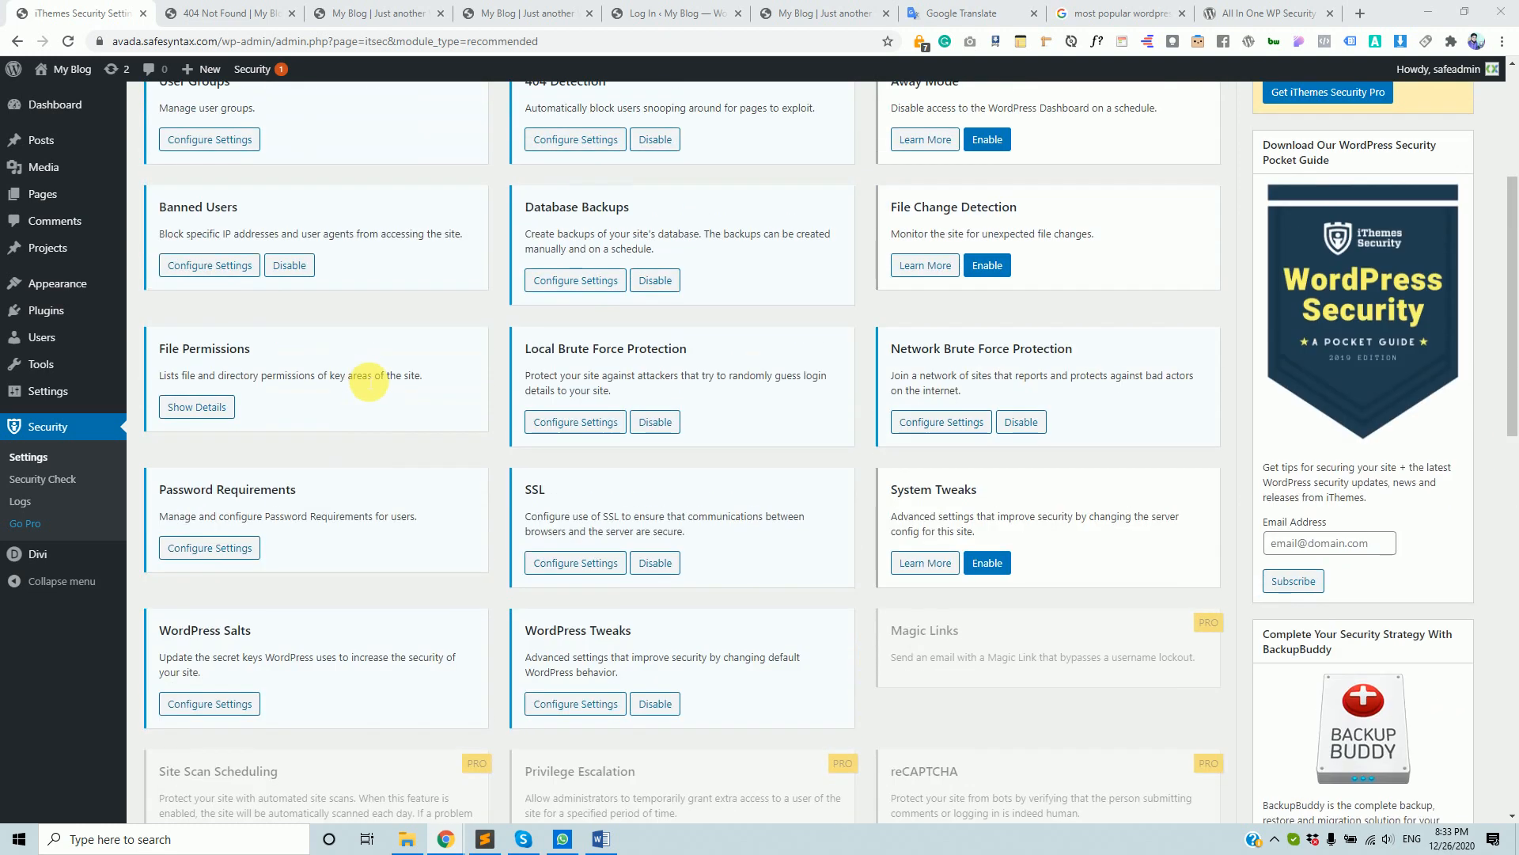
pyautogui.scroll(-13, 1224, 453)
pyautogui.scroll(3, 1061, 390)
pyautogui.scroll(-3, 1214, 502)
pyautogui.scroll(1, 1353, 358)
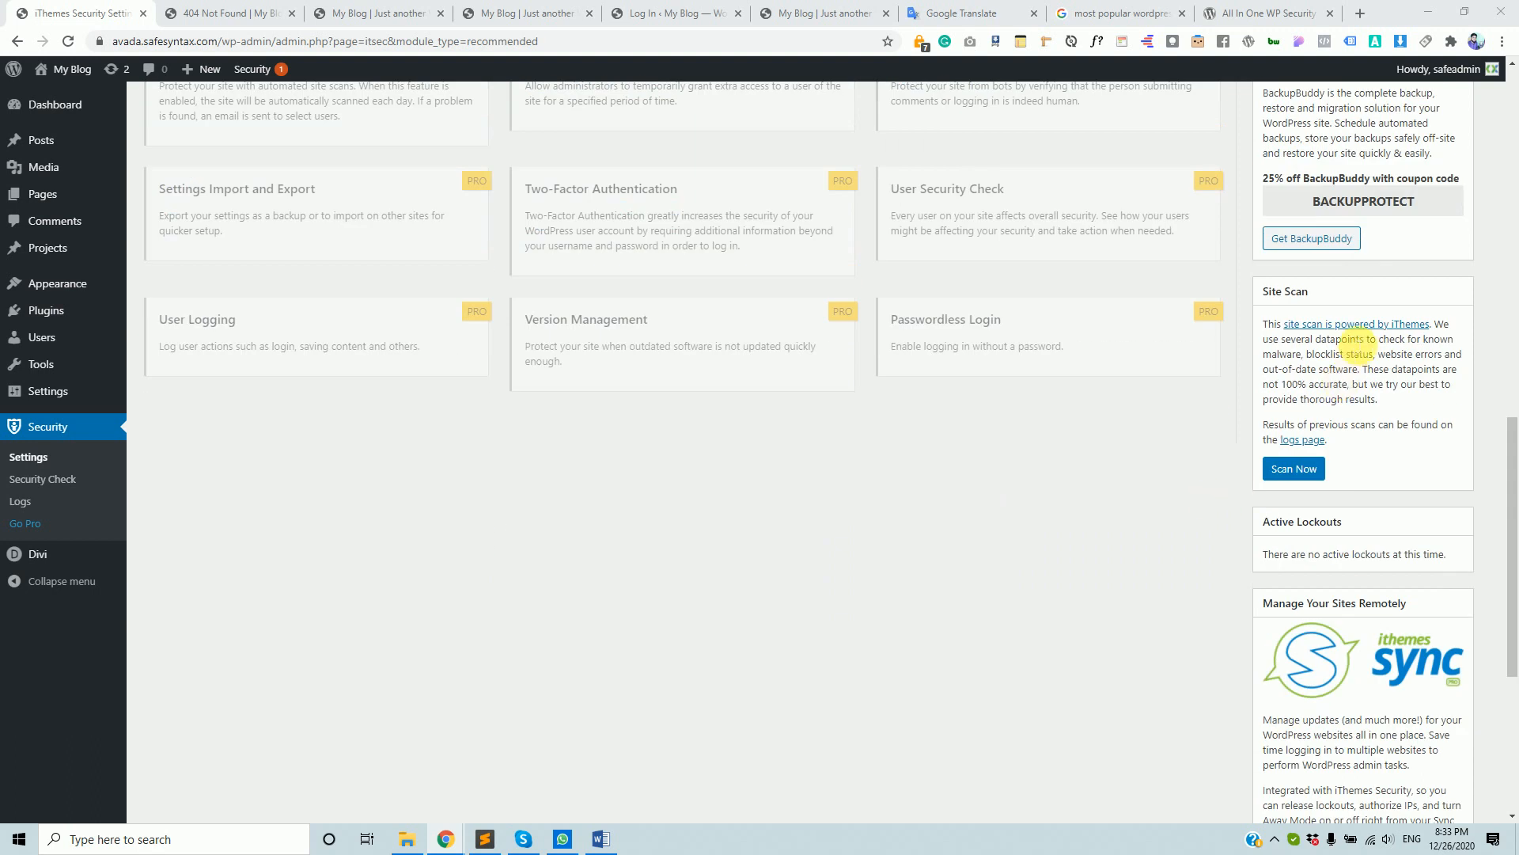
pyautogui.scroll(7, 1029, 340)
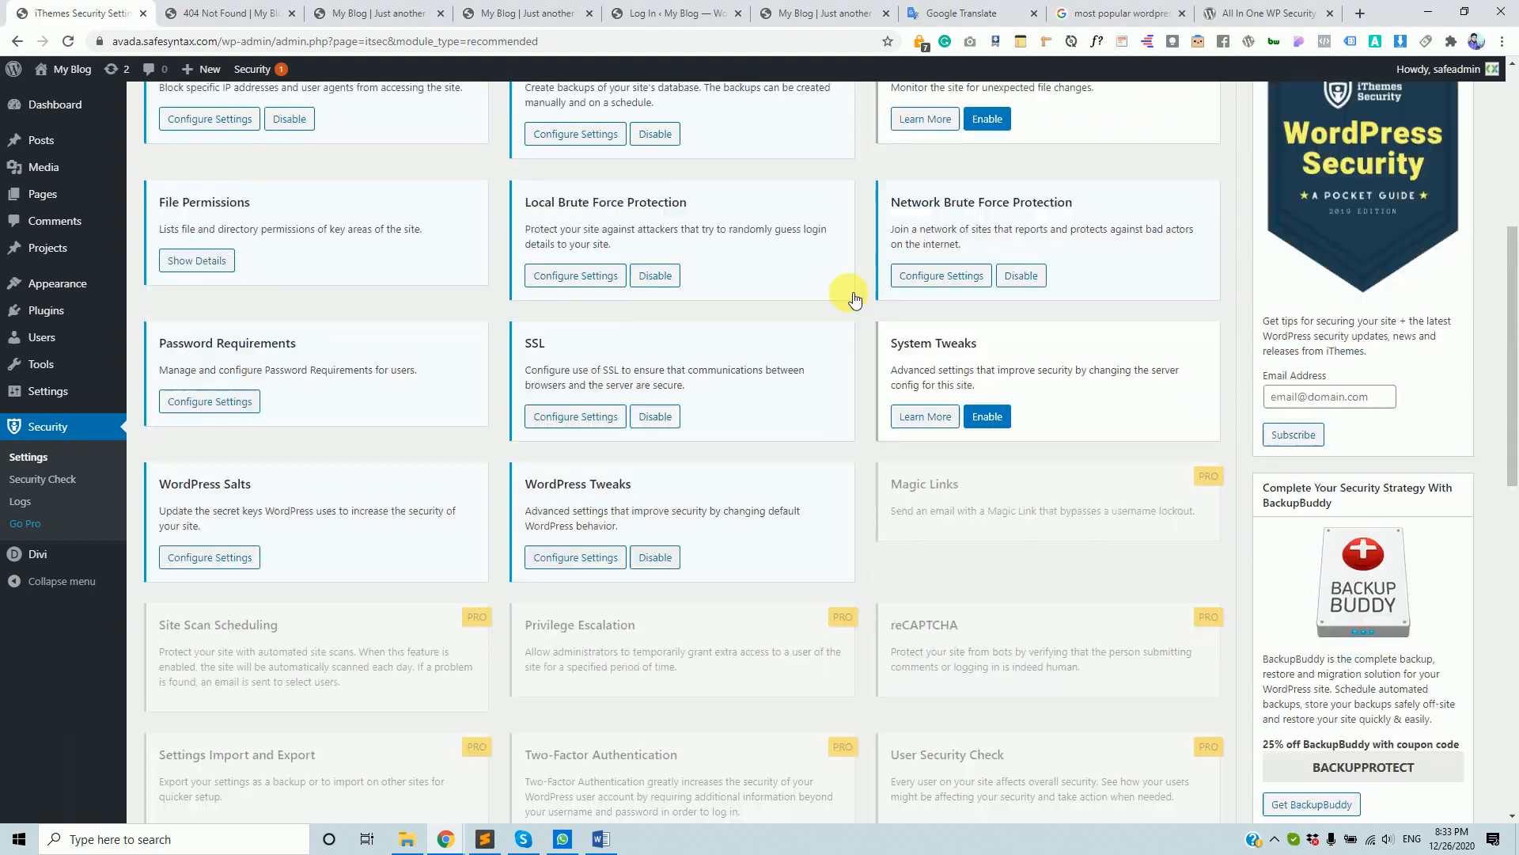
pyautogui.scroll(-7, 852, 295)
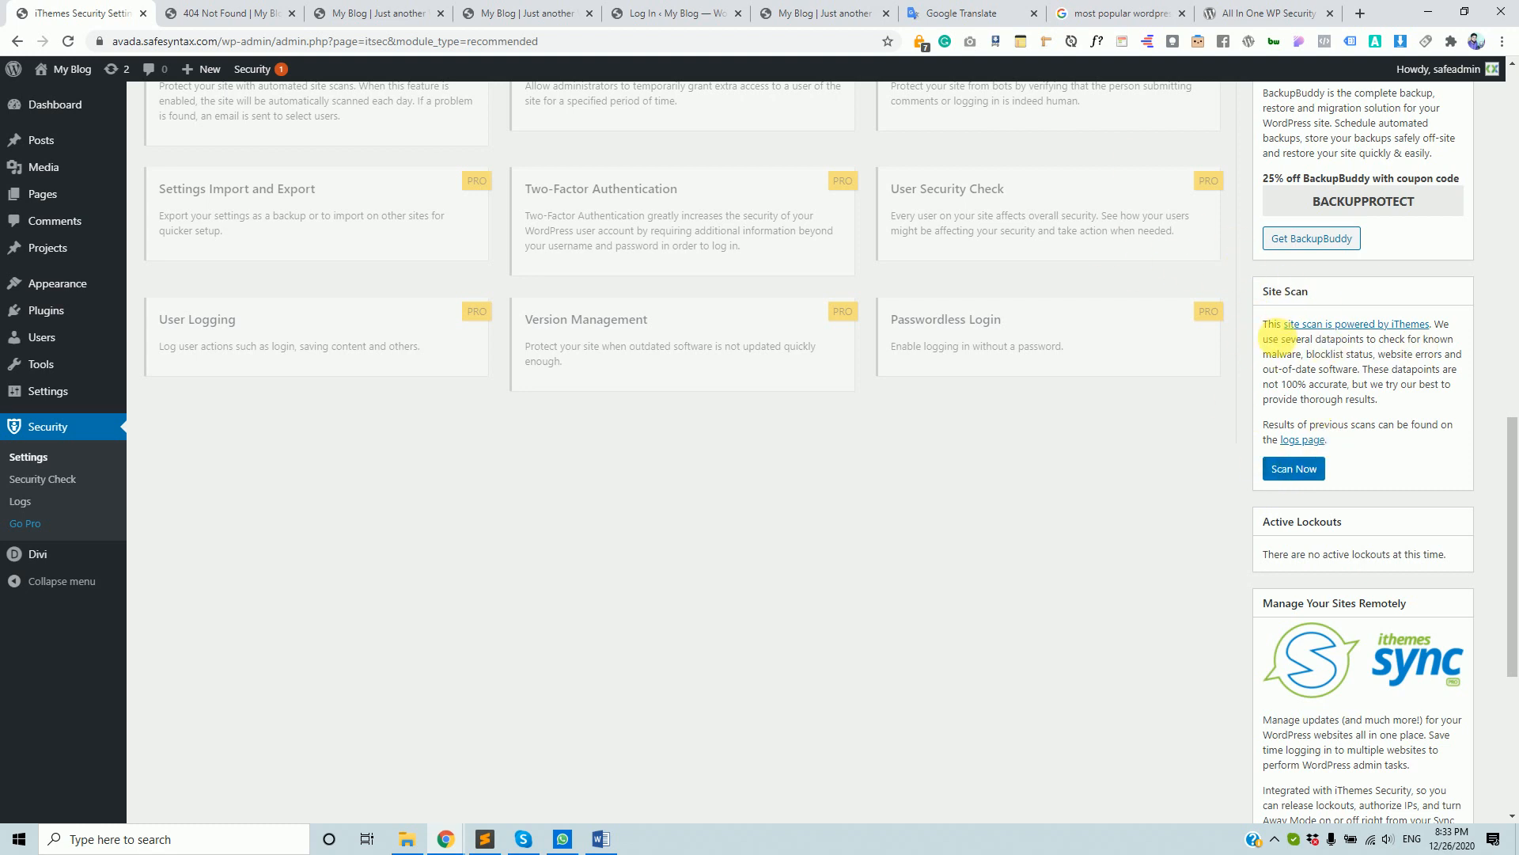
# - Run Scan Now and view details showing Clean status from Google Safe Browsing
pyautogui.click(1304, 471)
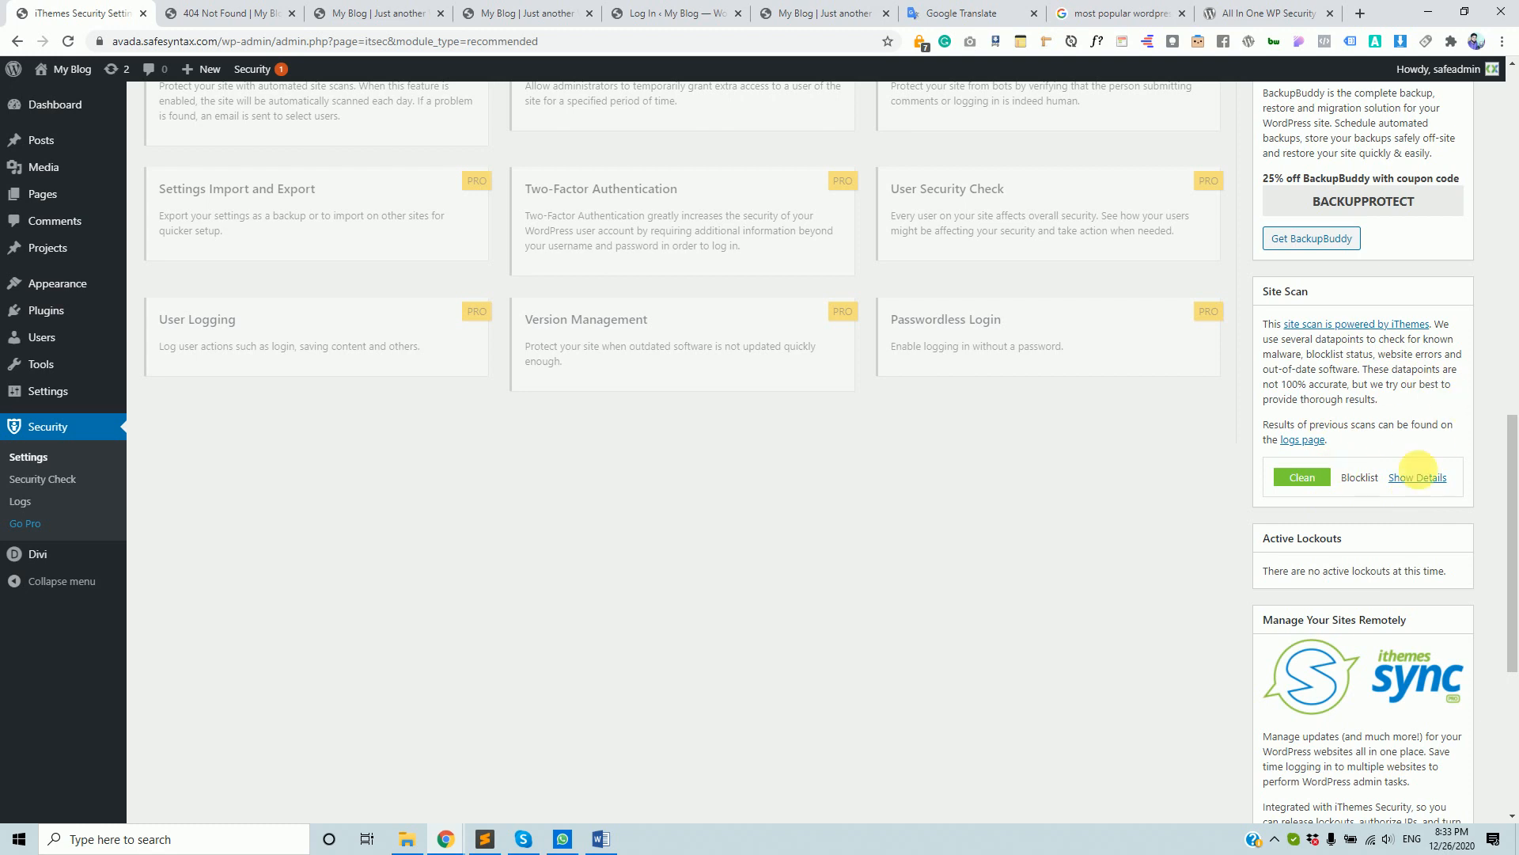
pyautogui.click(1422, 479)
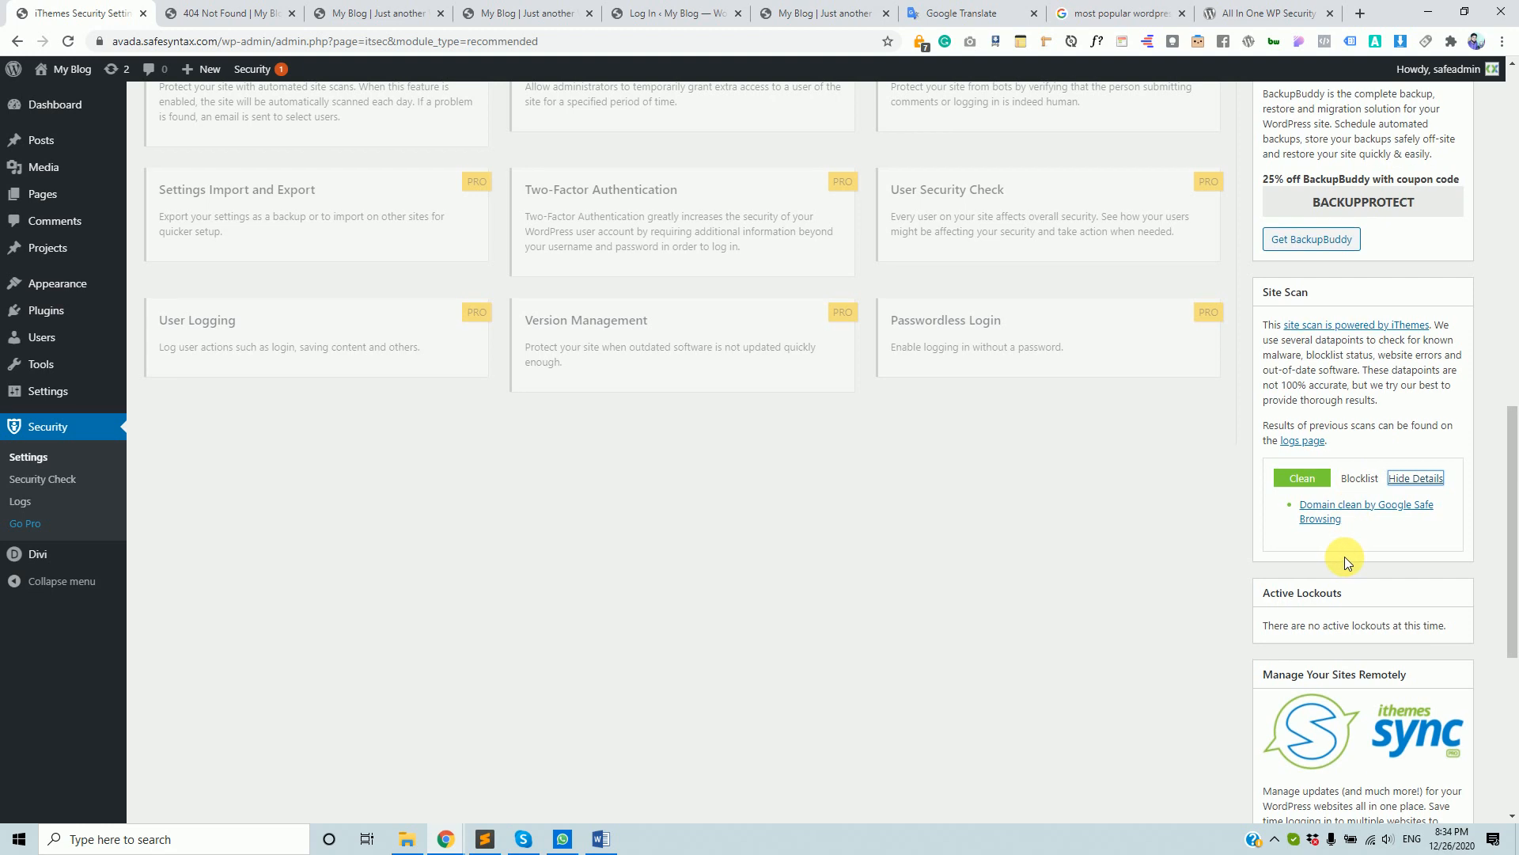
pyautogui.scroll(15, 1346, 557)
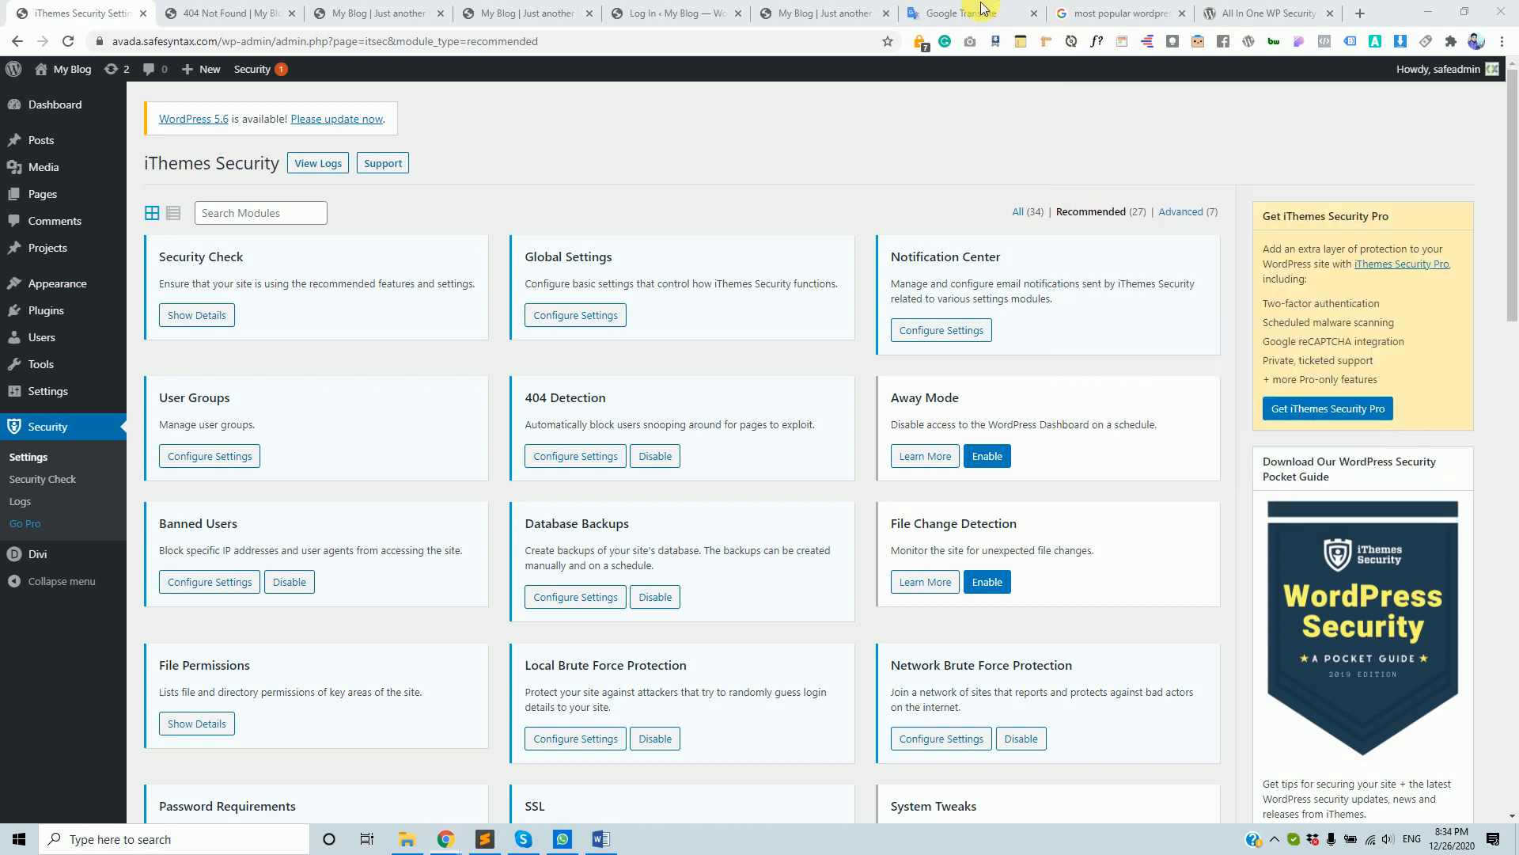
# - Switch to the Safe Syntax tab, move it left, and scroll through the Professional Web Design syllabus
pyautogui.click(951, 11)
pyautogui.moveTo(820, 6); pyautogui.dragTo(166, 6)
pyautogui.scroll(-3, 672, 615)
pyautogui.scroll(3, 739, 595)
pyautogui.scroll(-5, 811, 670)
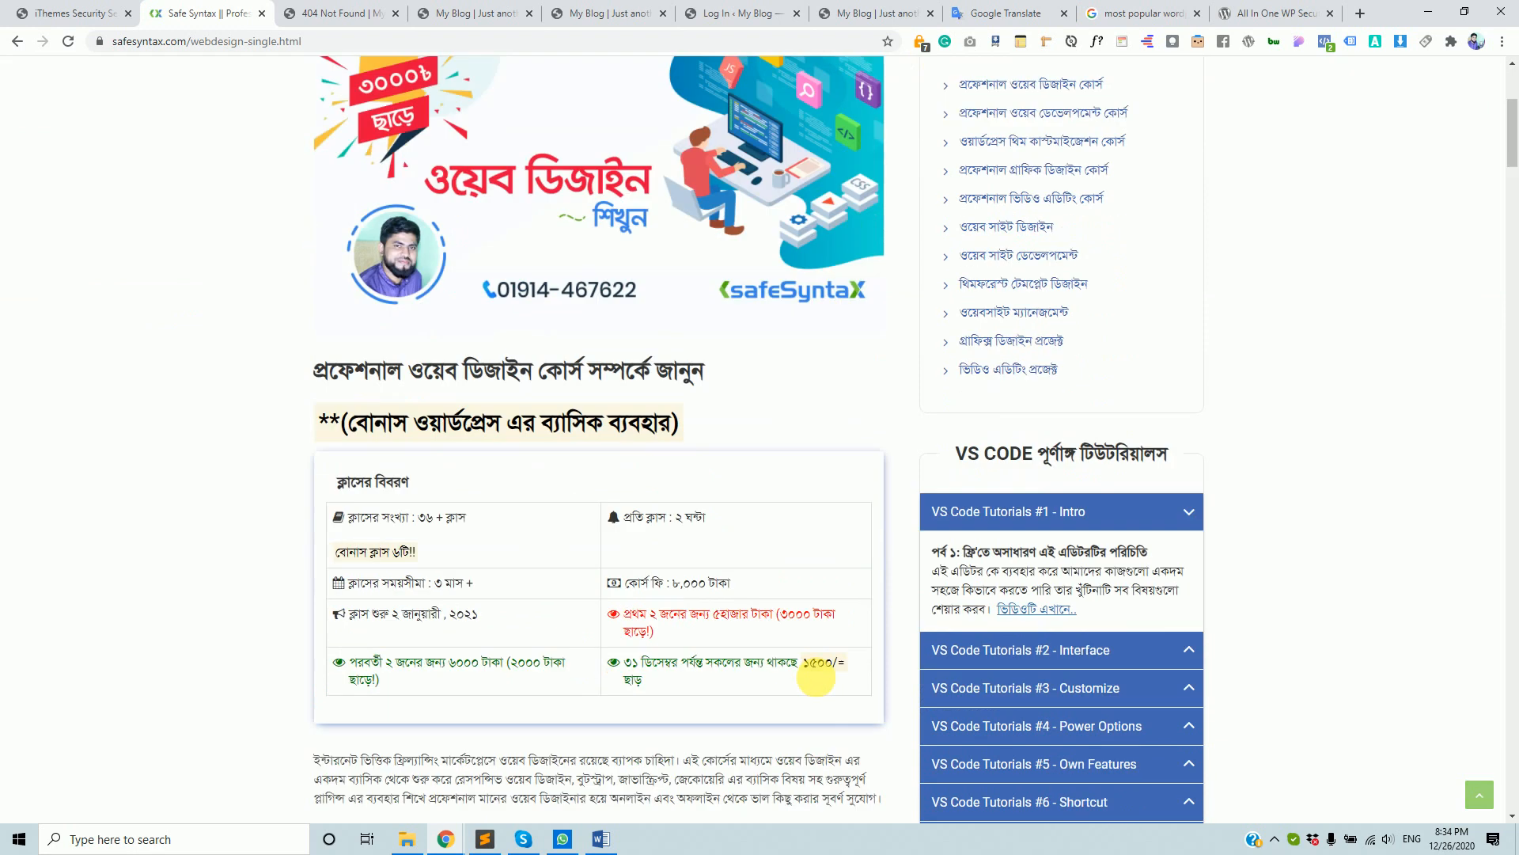
pyautogui.scroll(5, 815, 673)
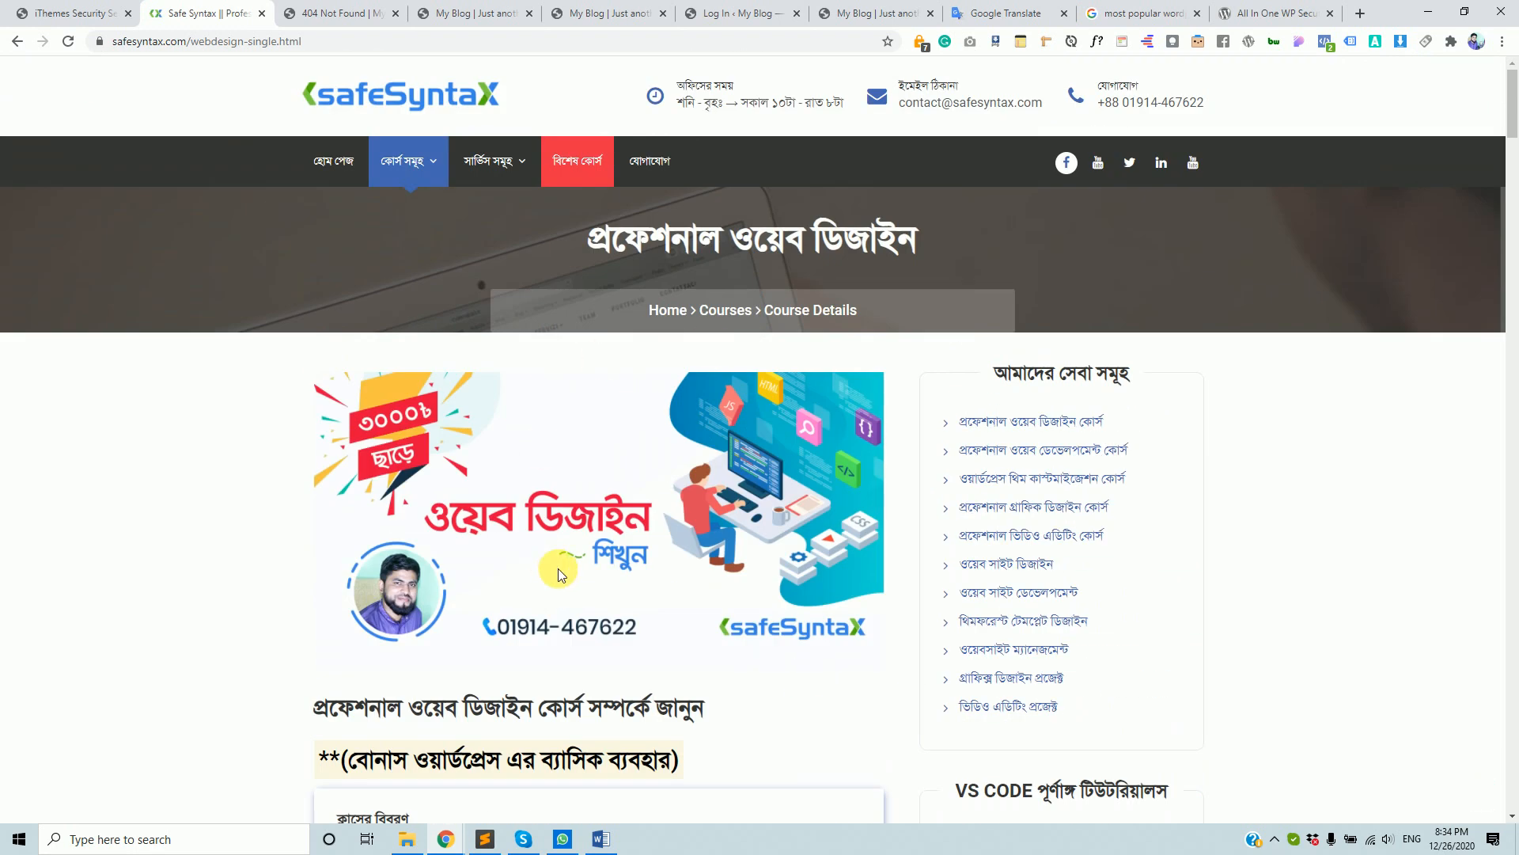
pyautogui.scroll(-3, 563, 573)
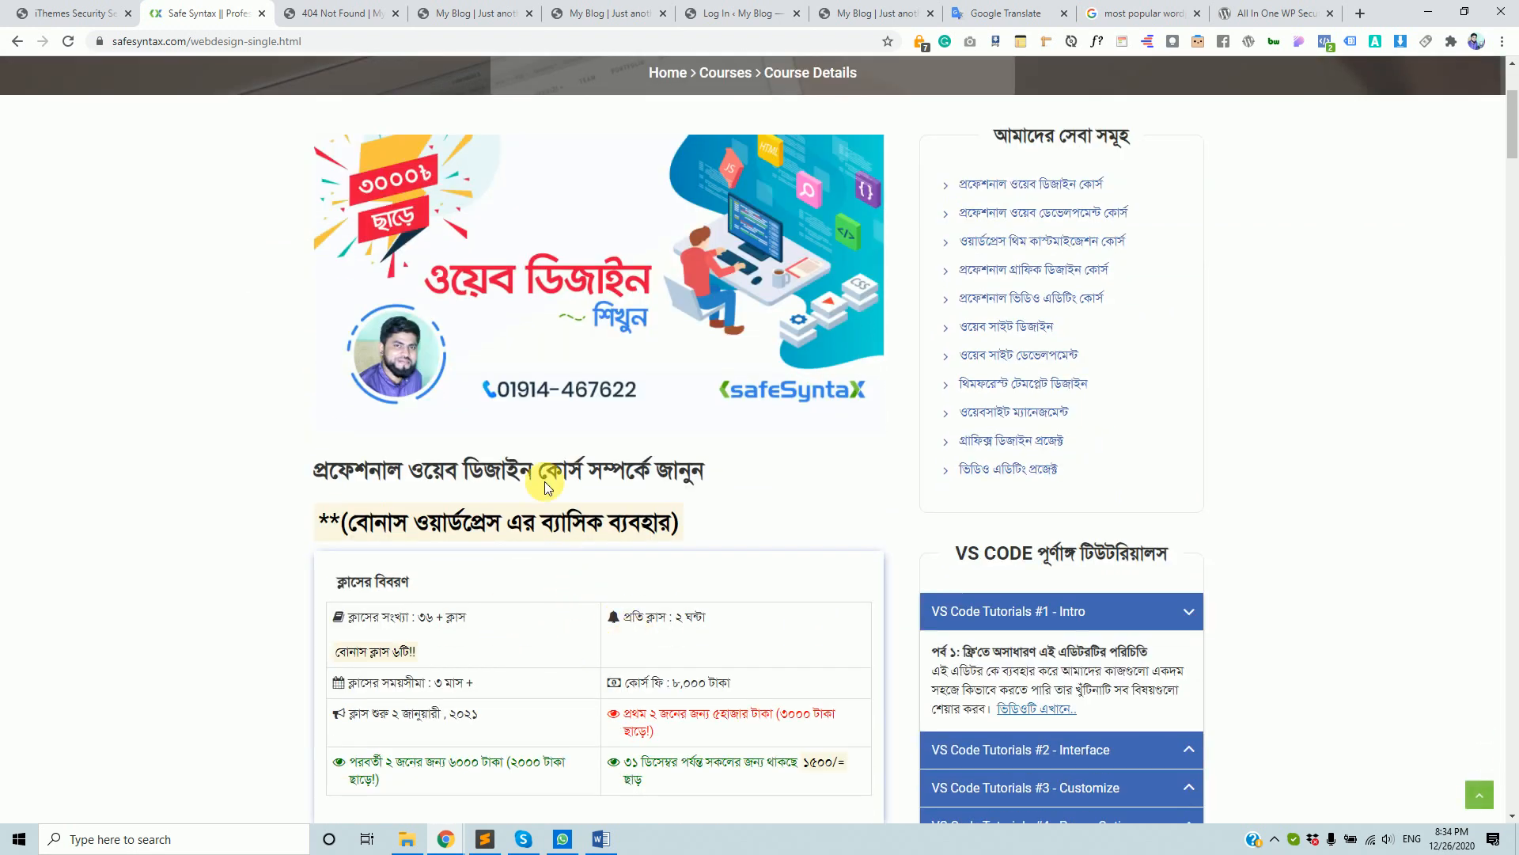
pyautogui.scroll(-5, 866, 591)
pyautogui.scroll(-20, 852, 586)
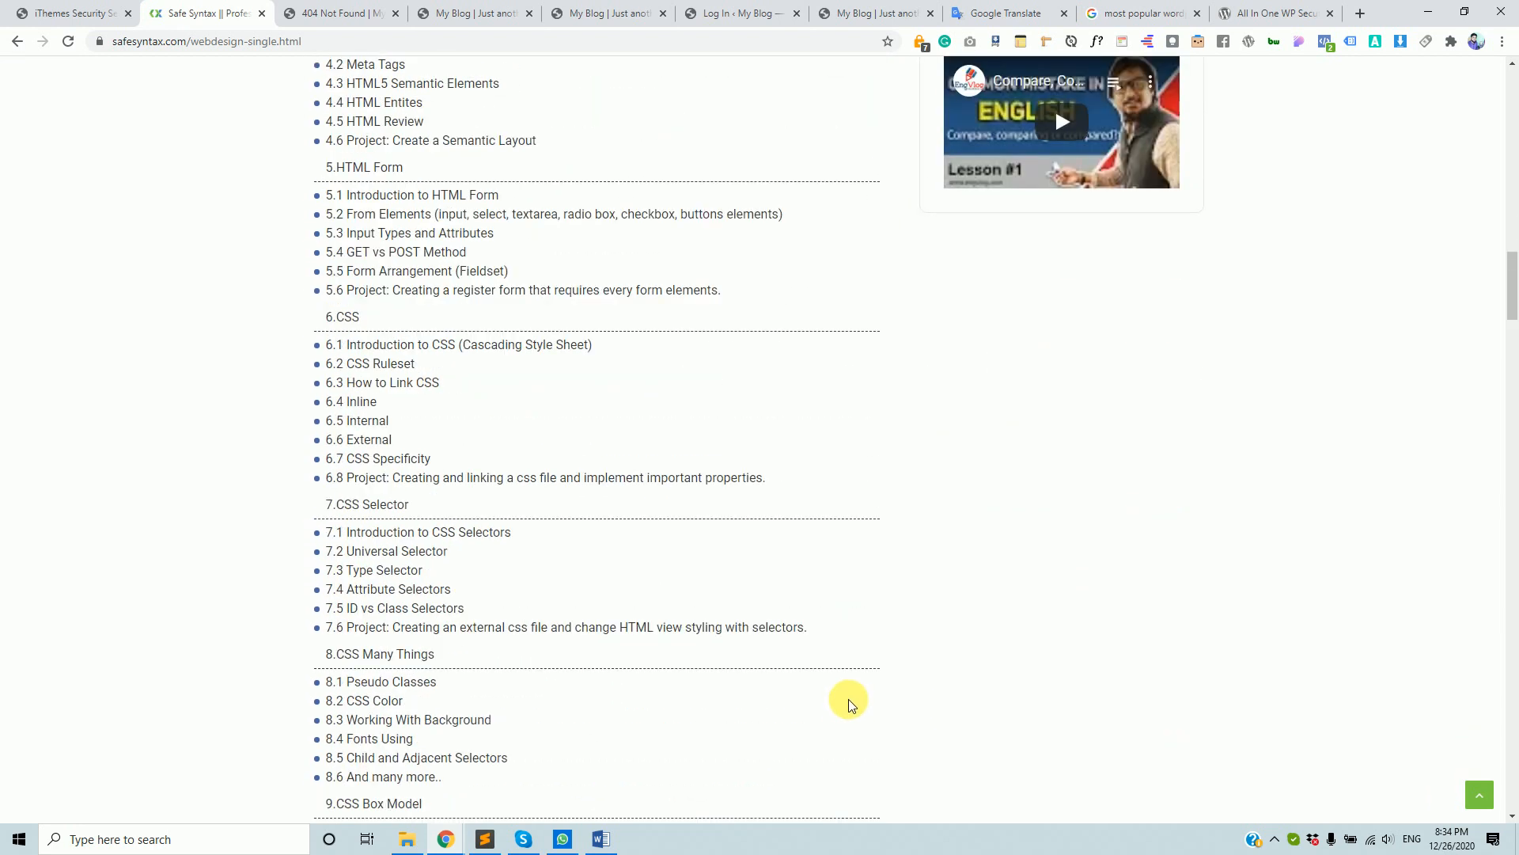
pyautogui.scroll(17, 844, 717)
pyautogui.scroll(9, 853, 697)
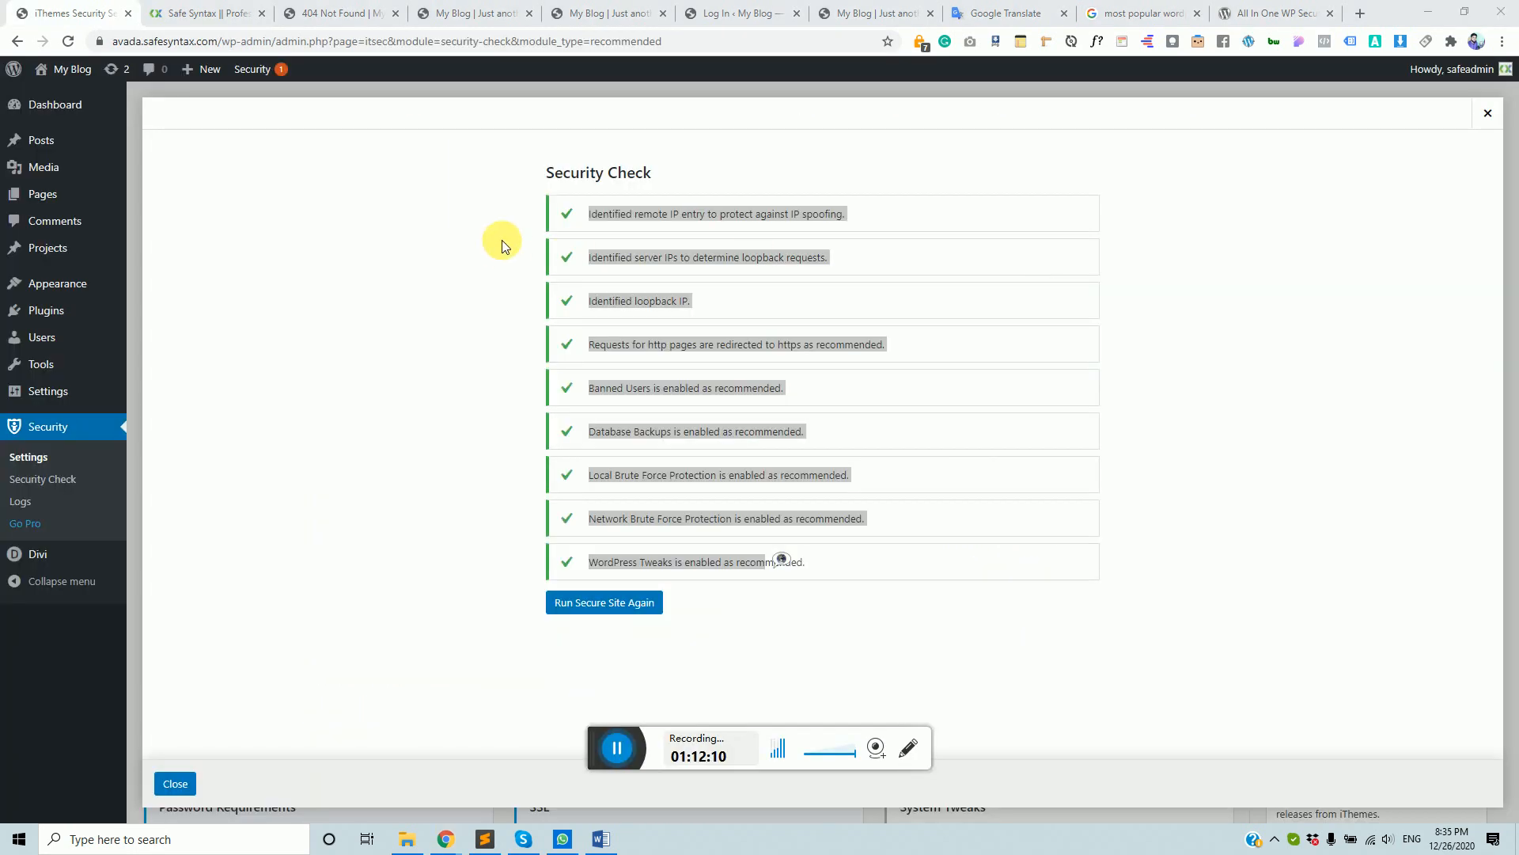
# - Highlight the first Security Check items to review them
pyautogui.click(536, 217)
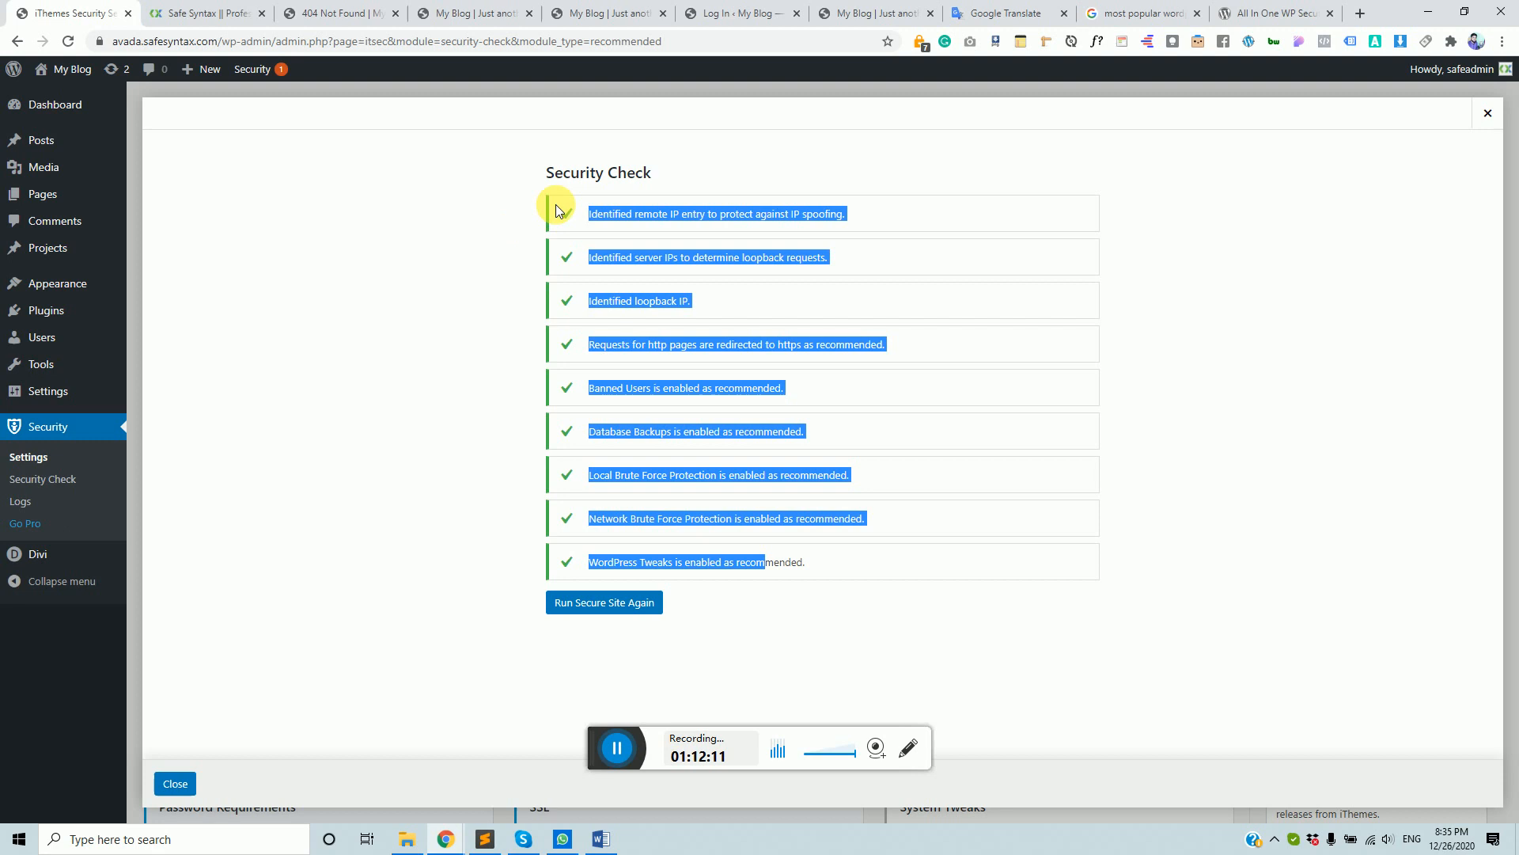
pyautogui.moveTo(584, 207); pyautogui.dragTo(803, 445)
pyautogui.click(690, 400)
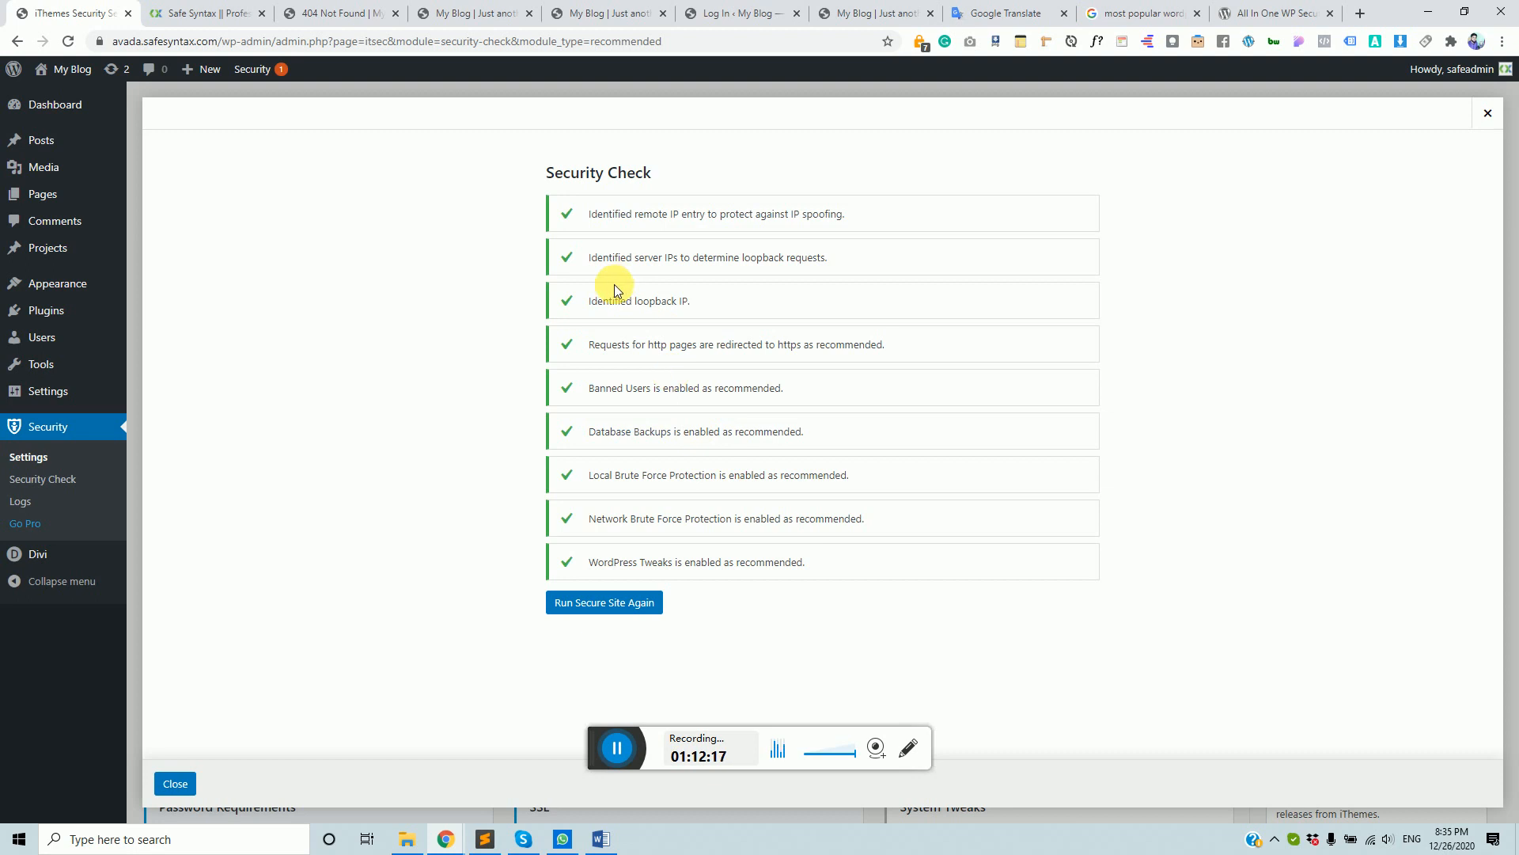
pyautogui.moveTo(590, 207); pyautogui.dragTo(656, 279)
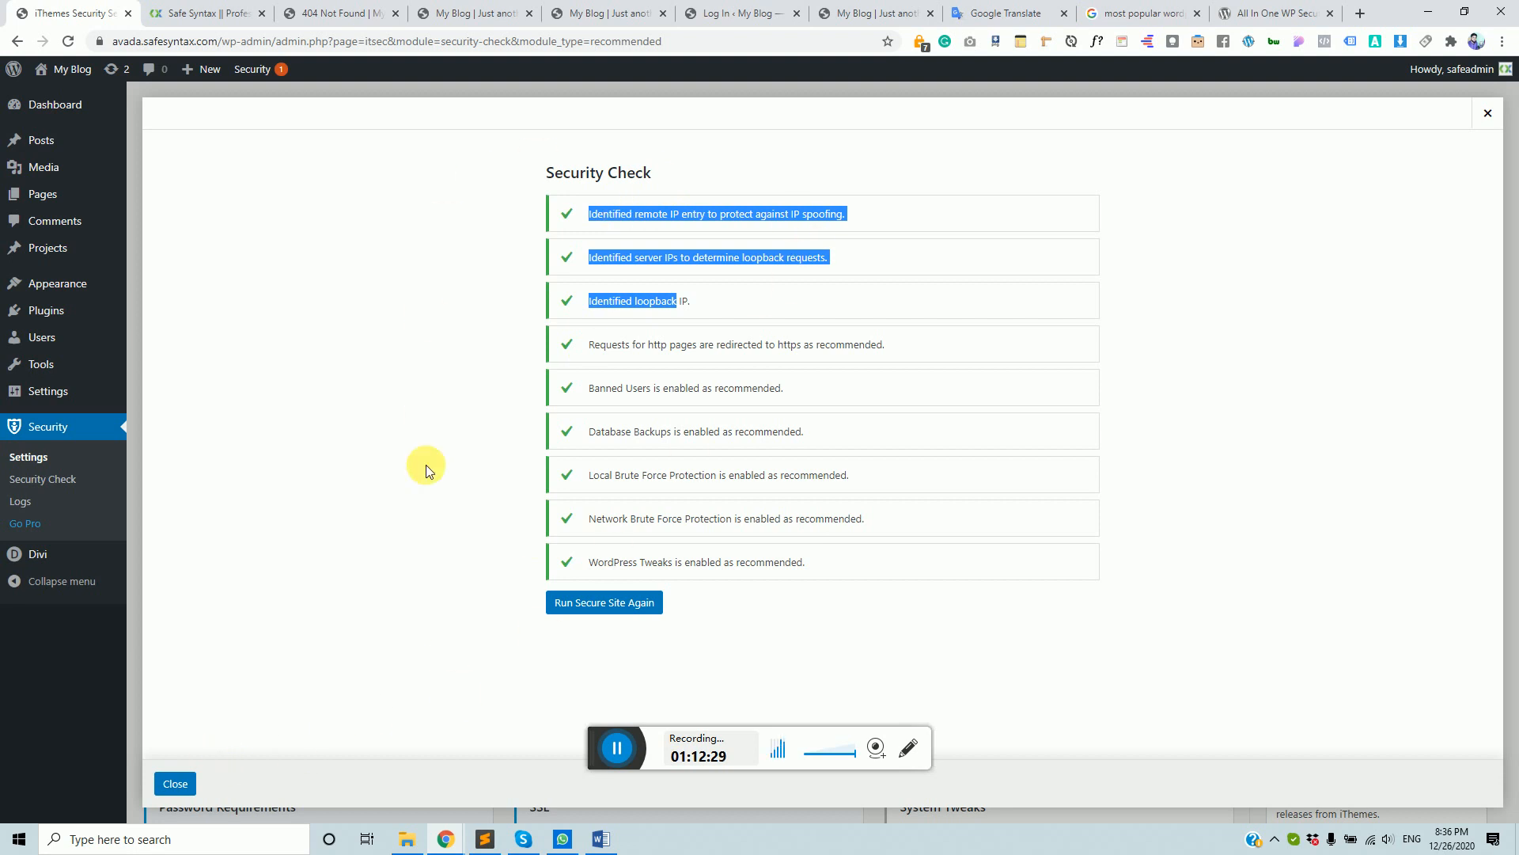
pyautogui.click(559, 319)
# - Highlight the HTTPS redirect, Banned Users and brute force items, then close the Security Check
pyautogui.moveTo(594, 345); pyautogui.dragTo(736, 388)
pyautogui.click(689, 452)
pyautogui.moveTo(650, 433); pyautogui.dragTo(783, 454)
pyautogui.moveTo(636, 463); pyautogui.dragTo(856, 500)
pyautogui.moveTo(668, 561); pyautogui.dragTo(673, 562)
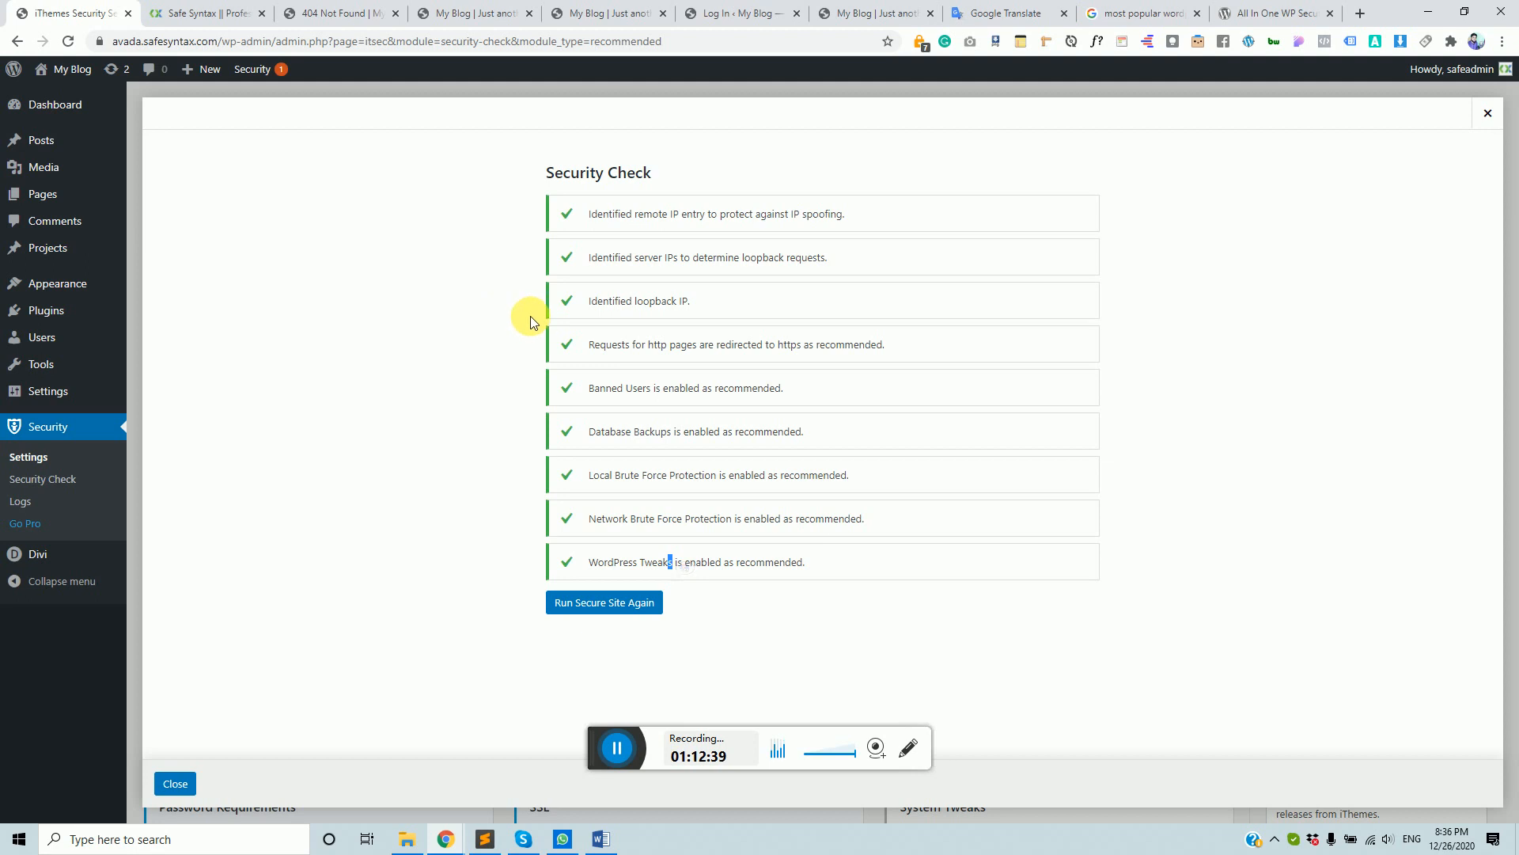
pyautogui.click(623, 751)
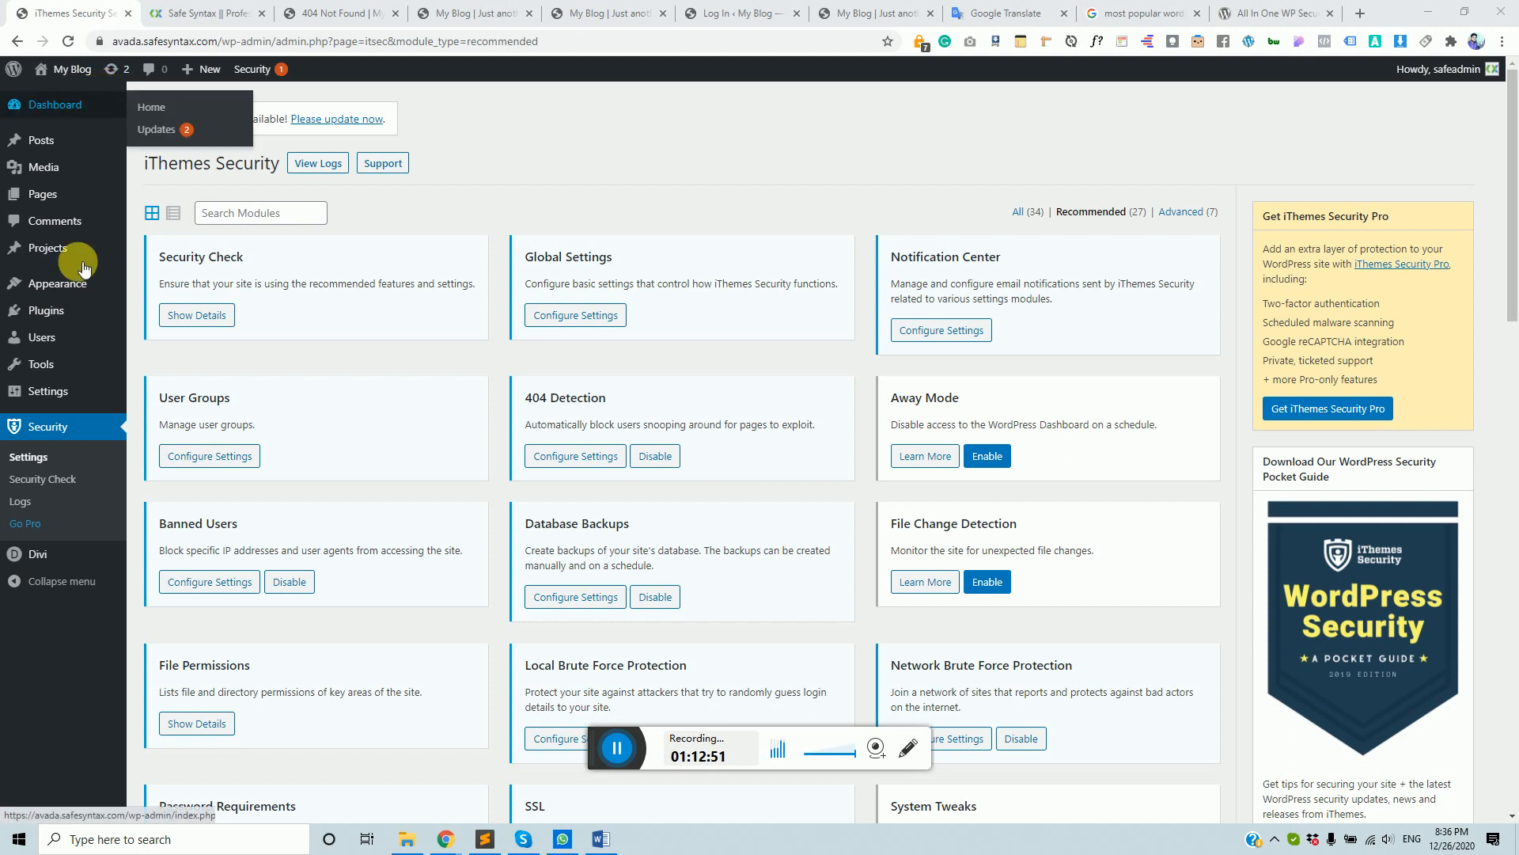
pyautogui.moveTo(129, 163)
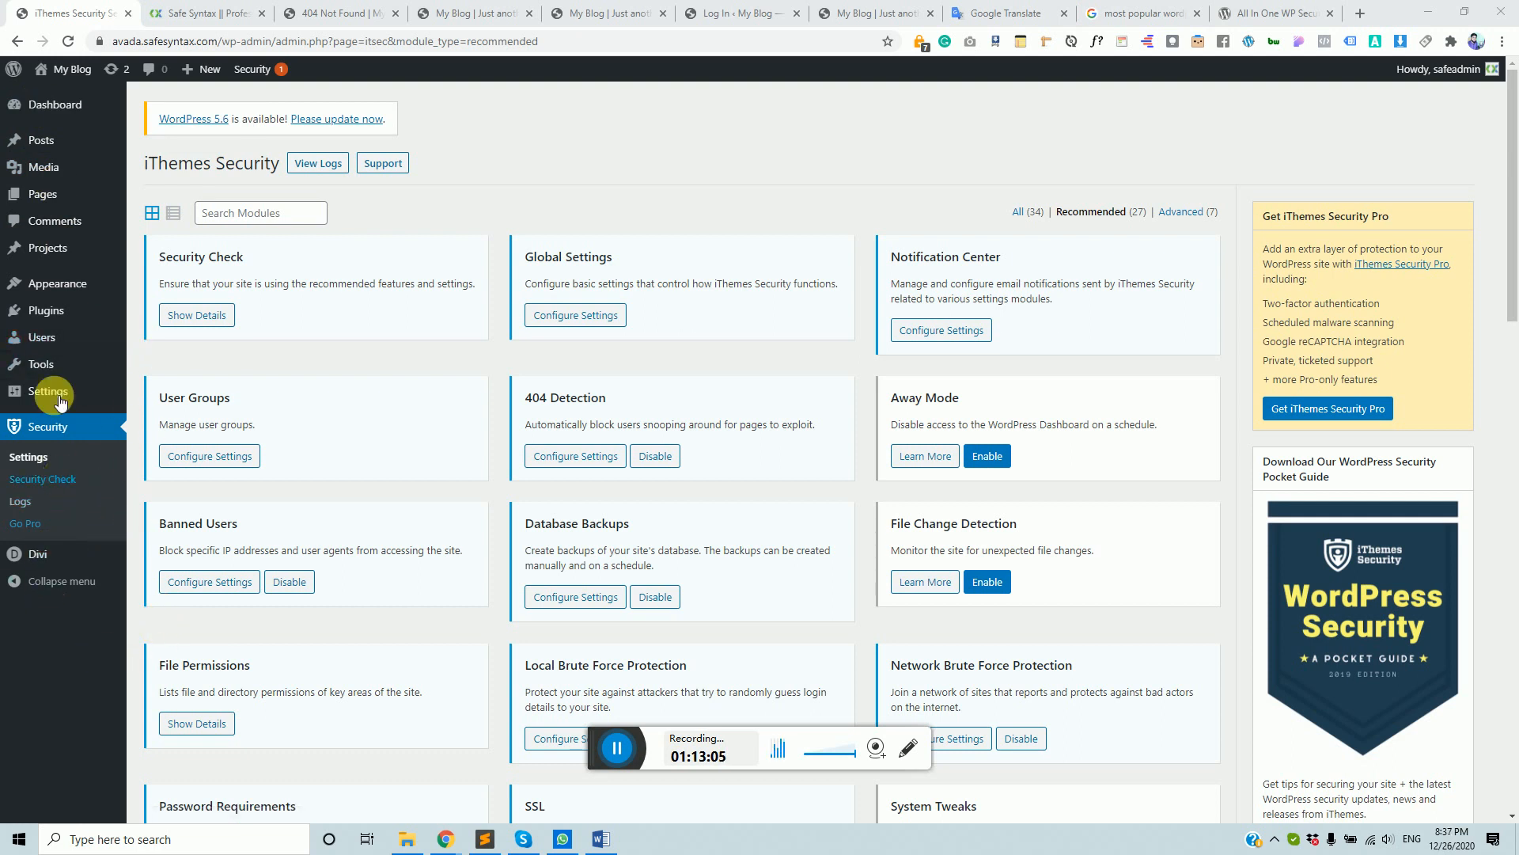
pyautogui.moveTo(224, 42); pyautogui.dragTo(99, 41)
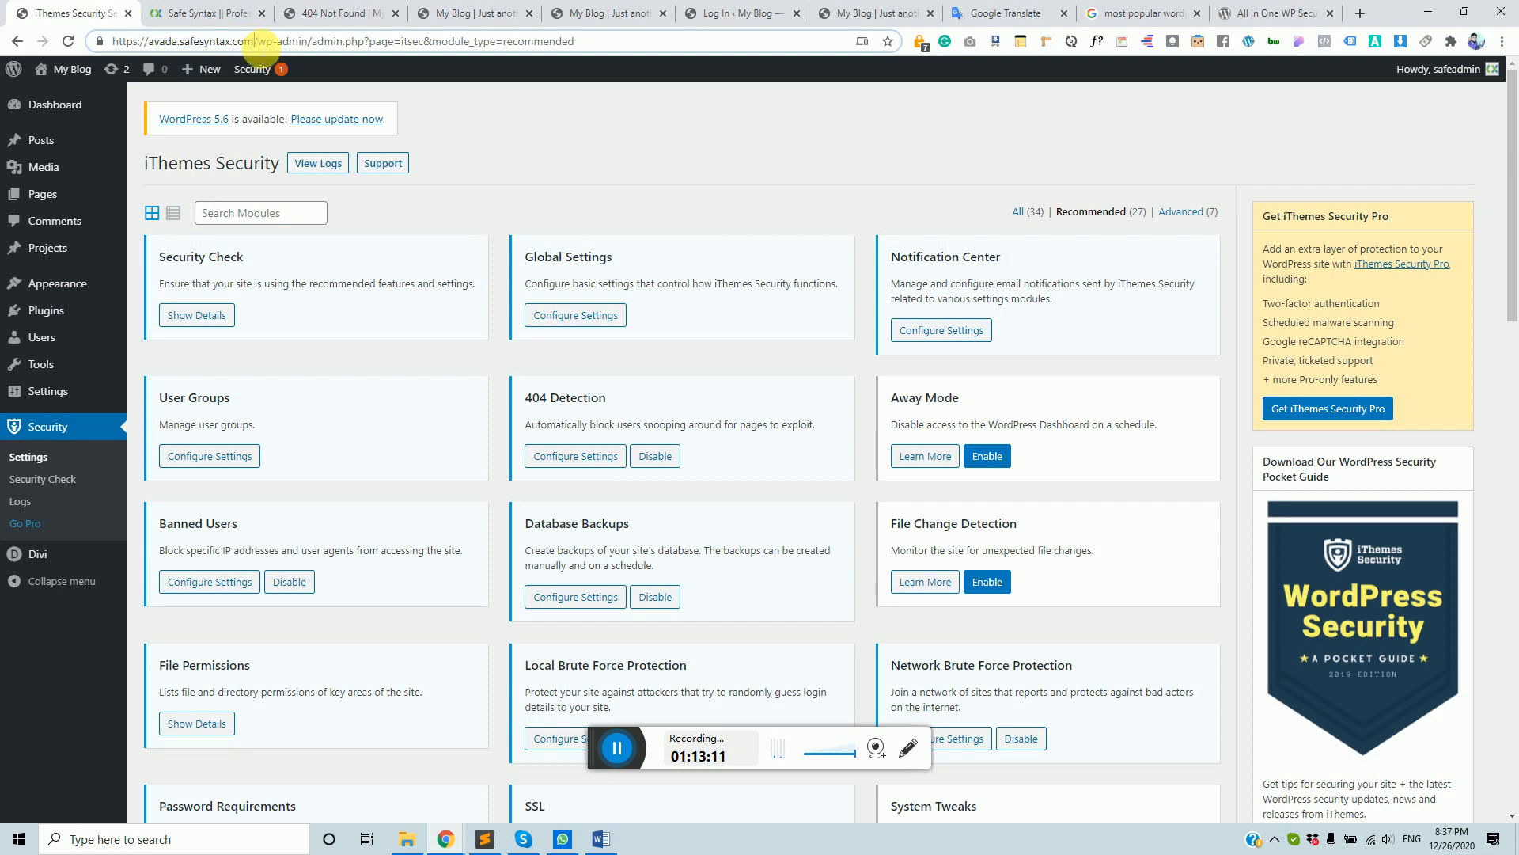